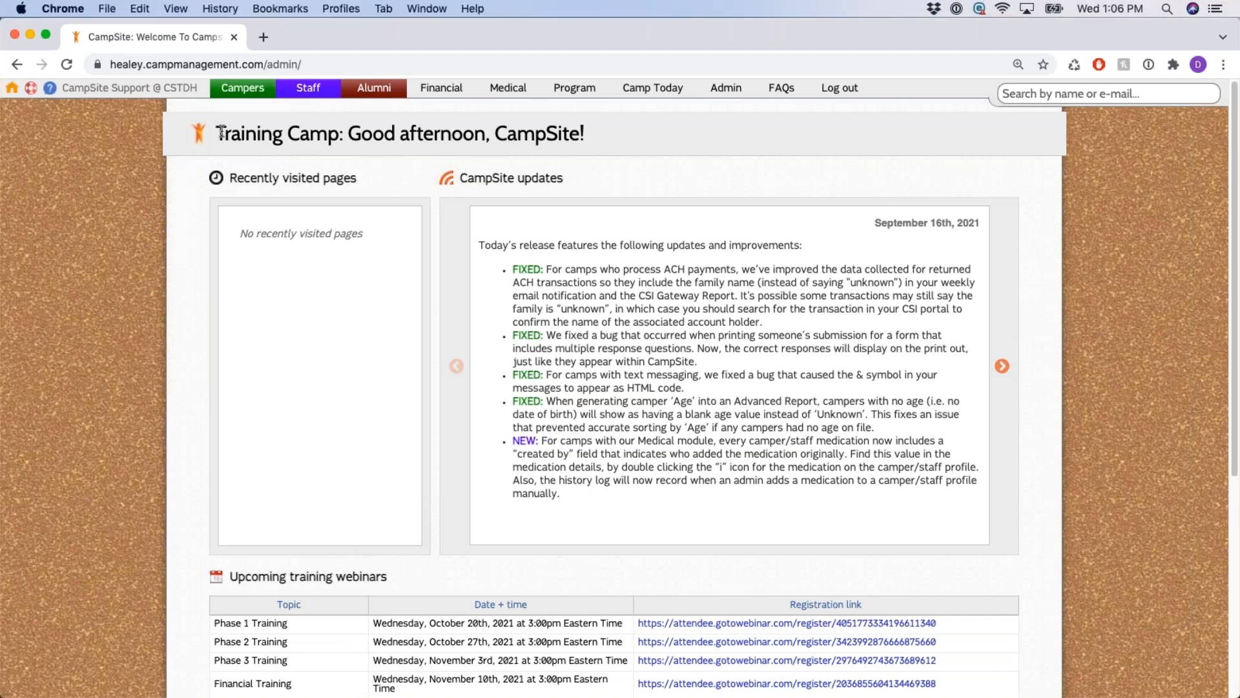
Highlight the greeting, Recently visited pages and CampSite updates headings in turn to point them out.
drag(221, 132, 607, 129)
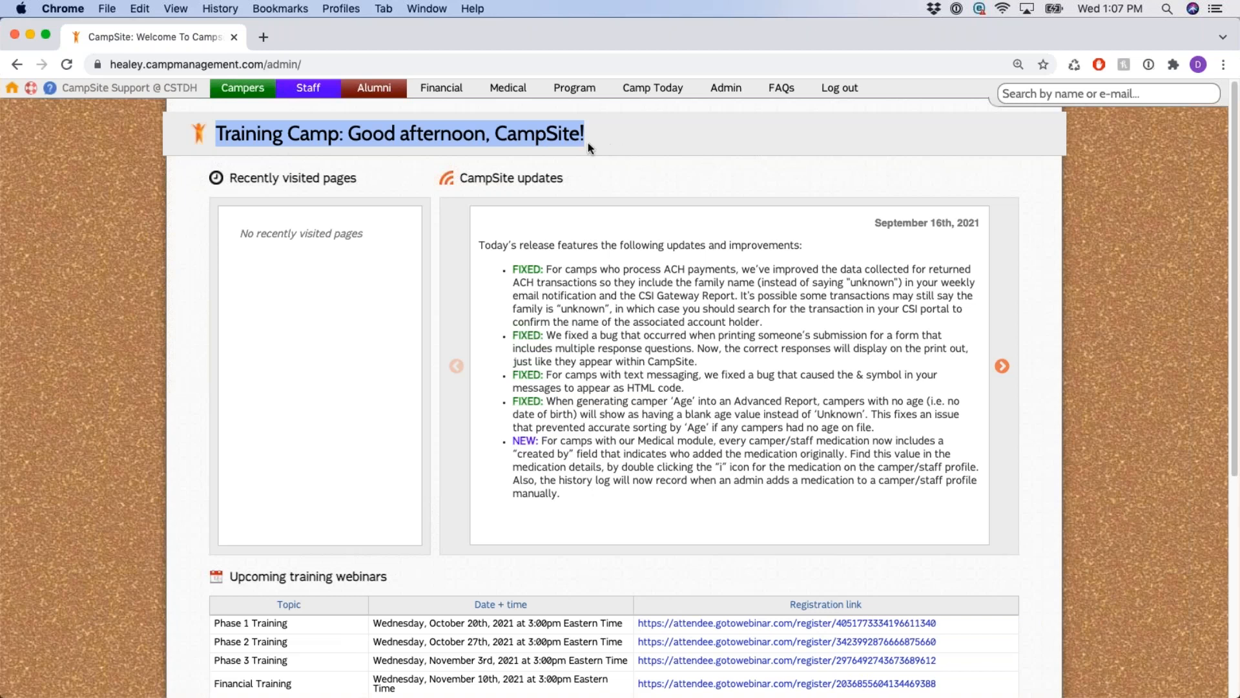
click(703, 141)
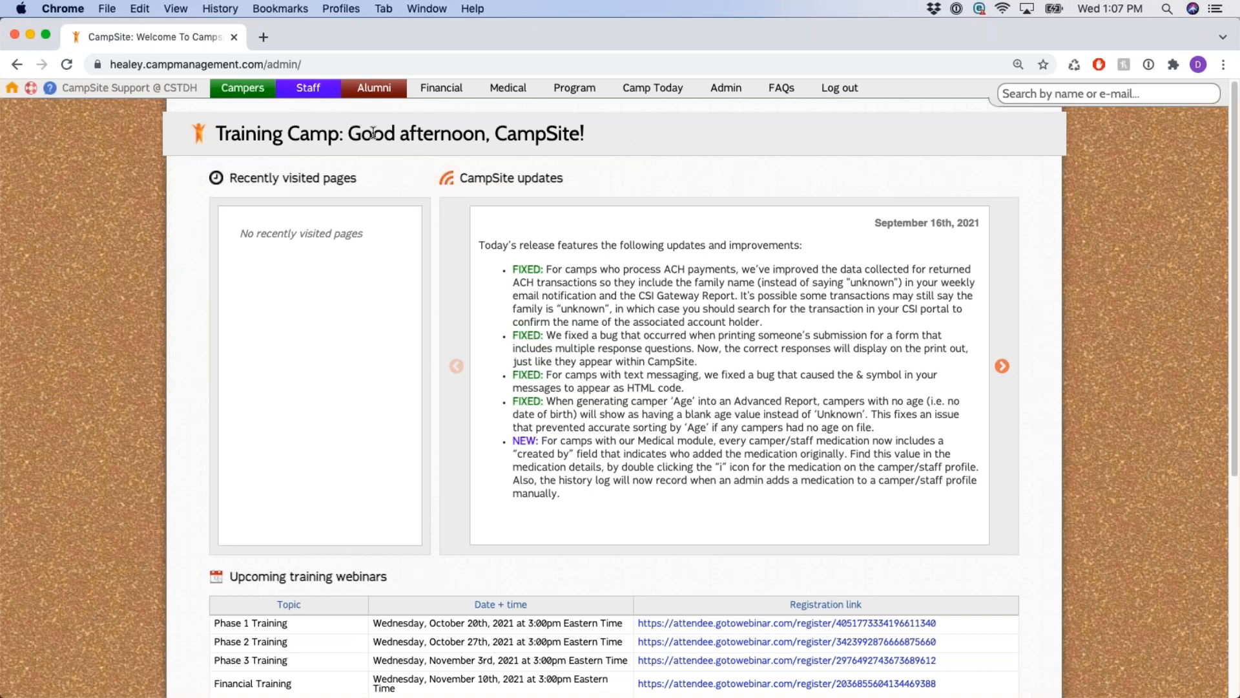
drag(372, 133, 604, 137)
click(739, 146)
triple_click(254, 179)
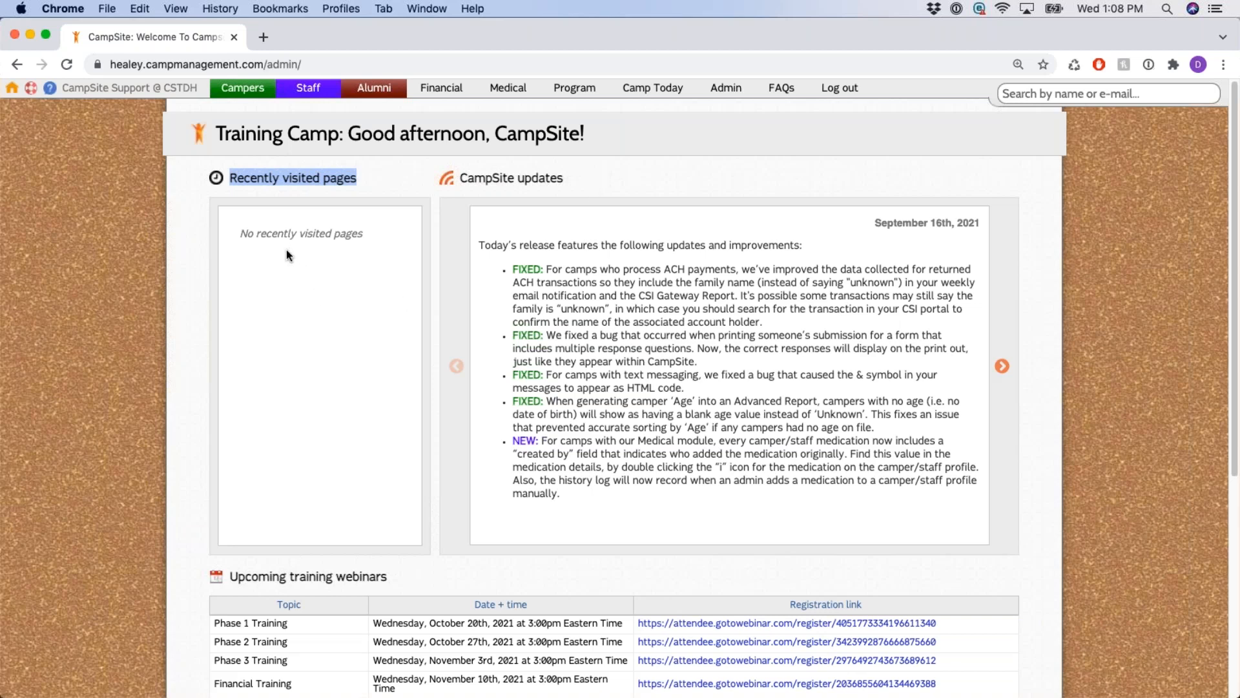
click(726, 159)
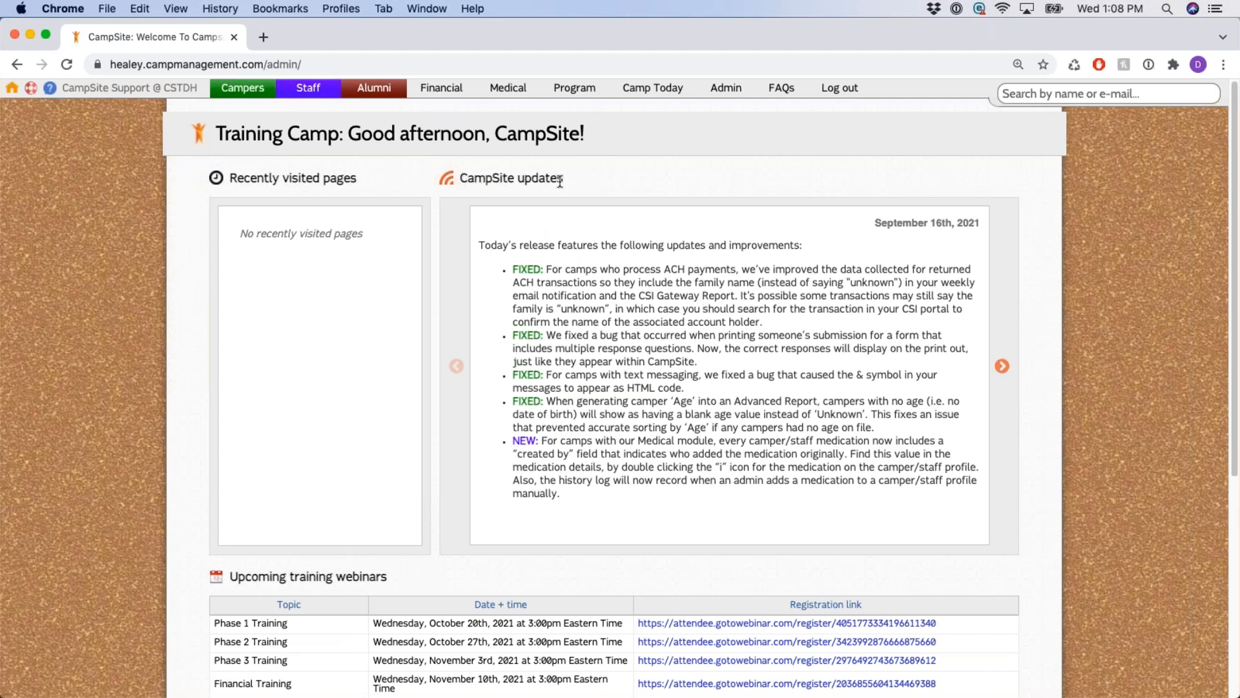
triple_click(486, 181)
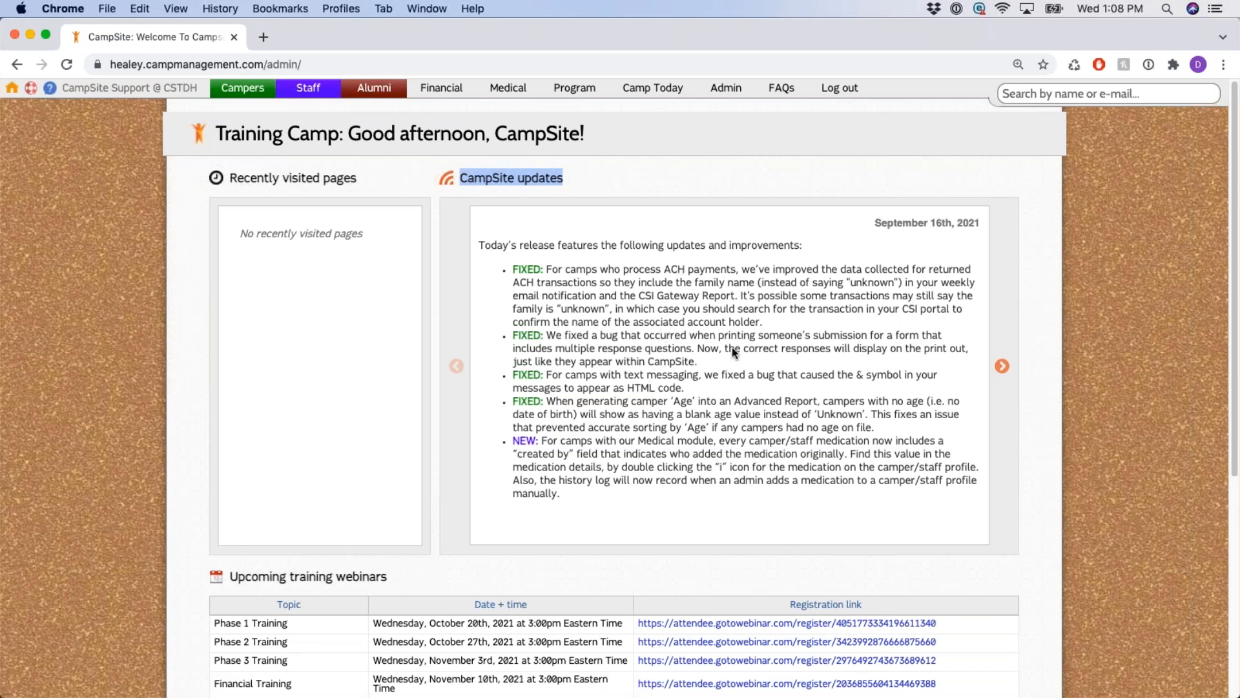
click(1010, 370)
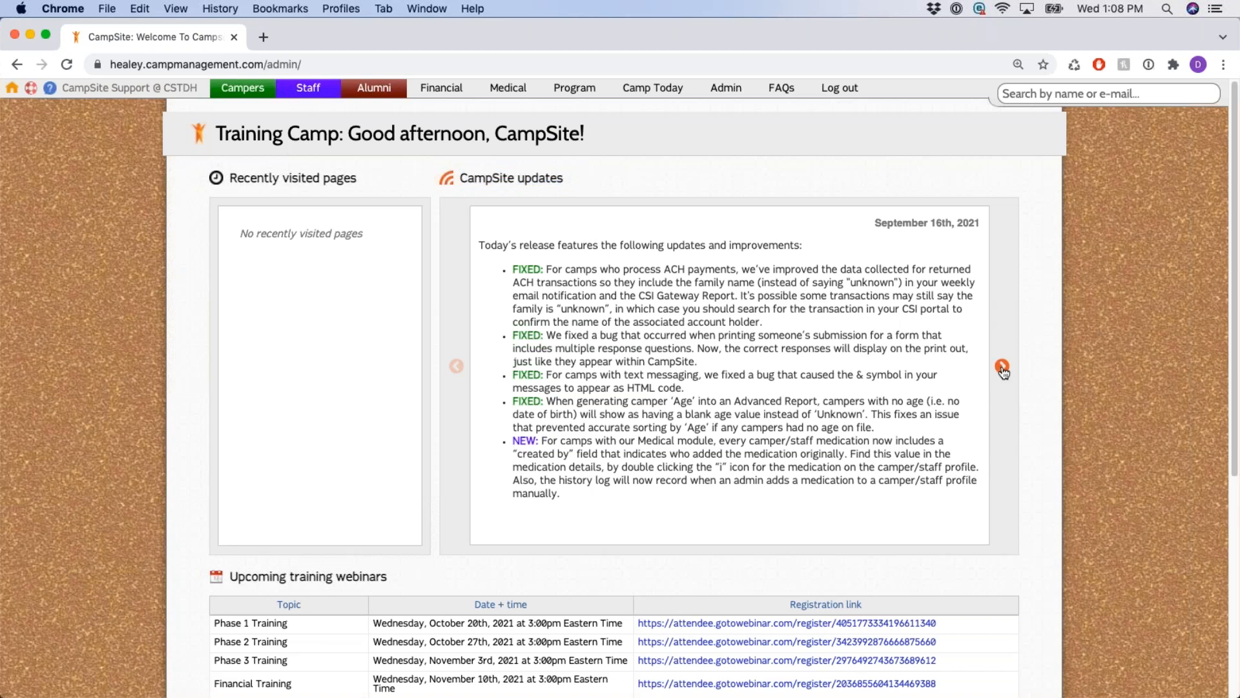
Page the updates carousel back through August and July to the June 18th, 2021 release notes.
click(1002, 367)
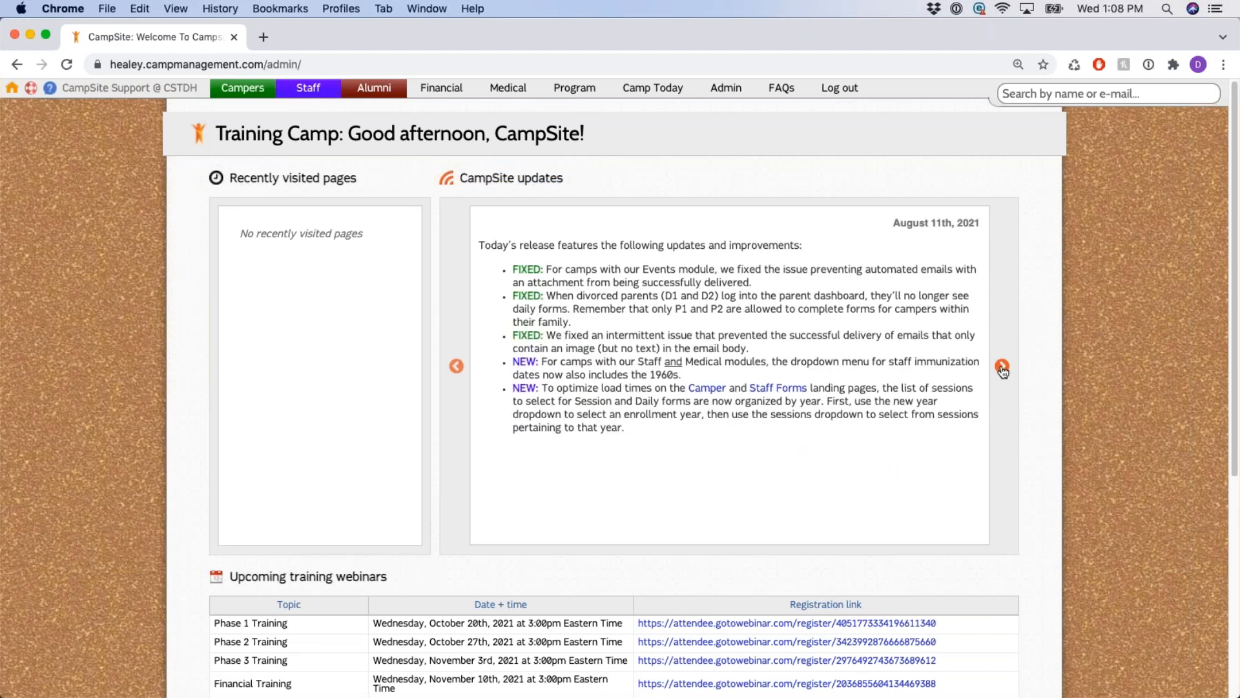
click(1002, 367)
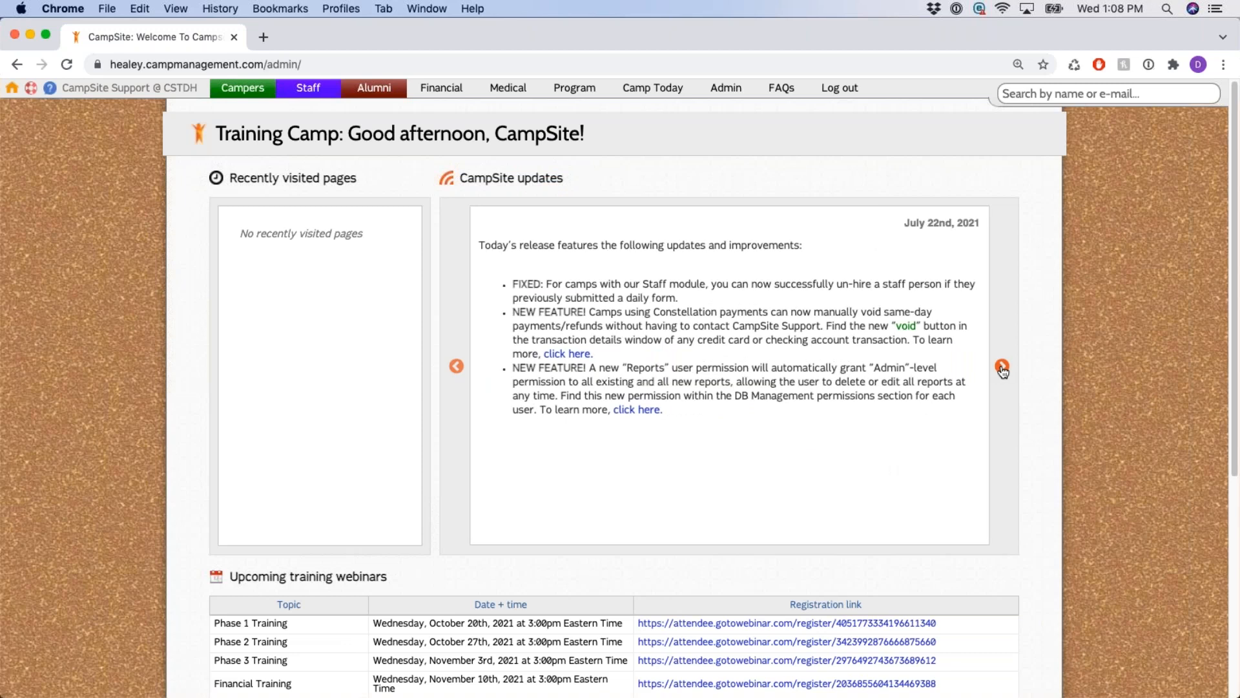
click(1002, 367)
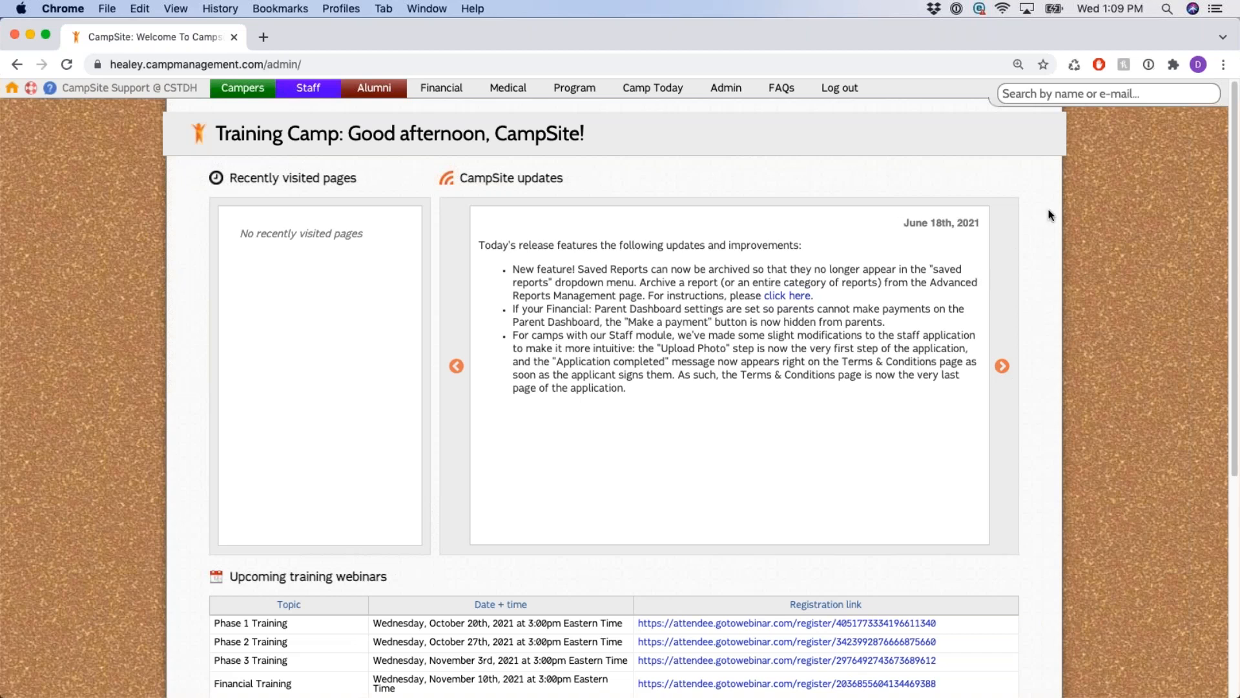
Scroll down the admin home page and point out the Upcoming training webinars heading.
scroll(1050, 215, down, 5)
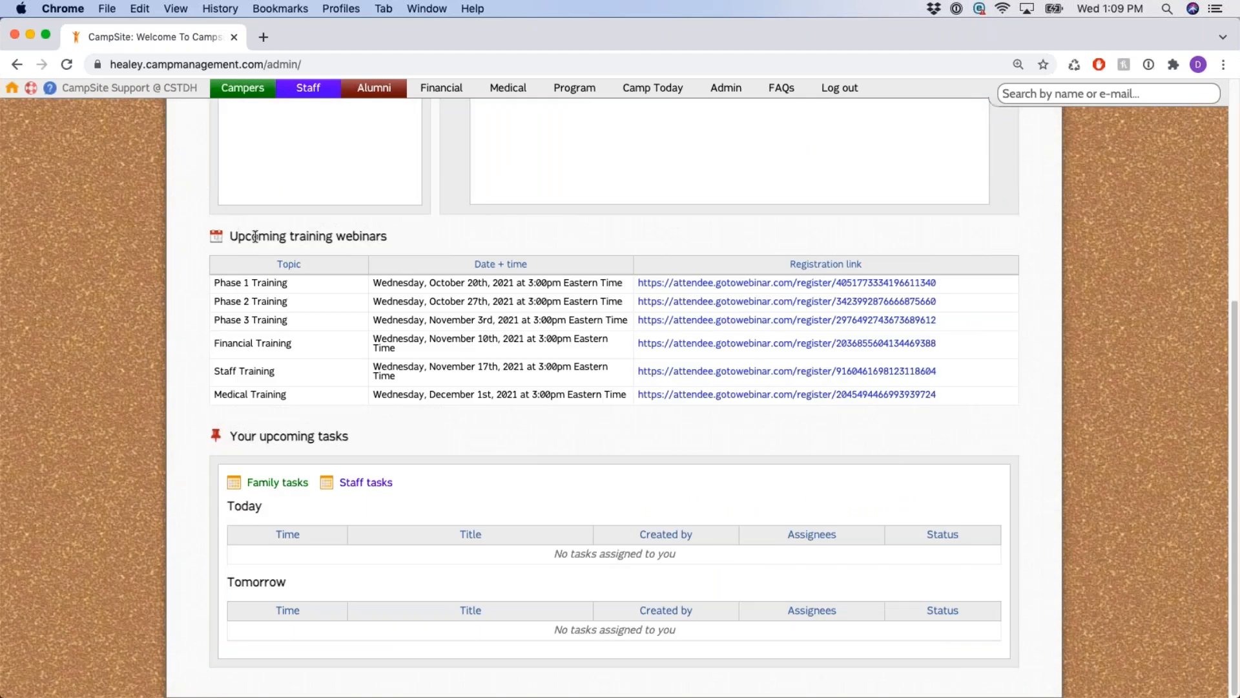
drag(256, 237, 391, 236)
click(475, 234)
Point out the upcoming tasks heading, Family and Staff tasks links, and Today and Tomorrow headings, then return upward.
drag(237, 439, 382, 443)
click(525, 440)
drag(287, 483, 391, 486)
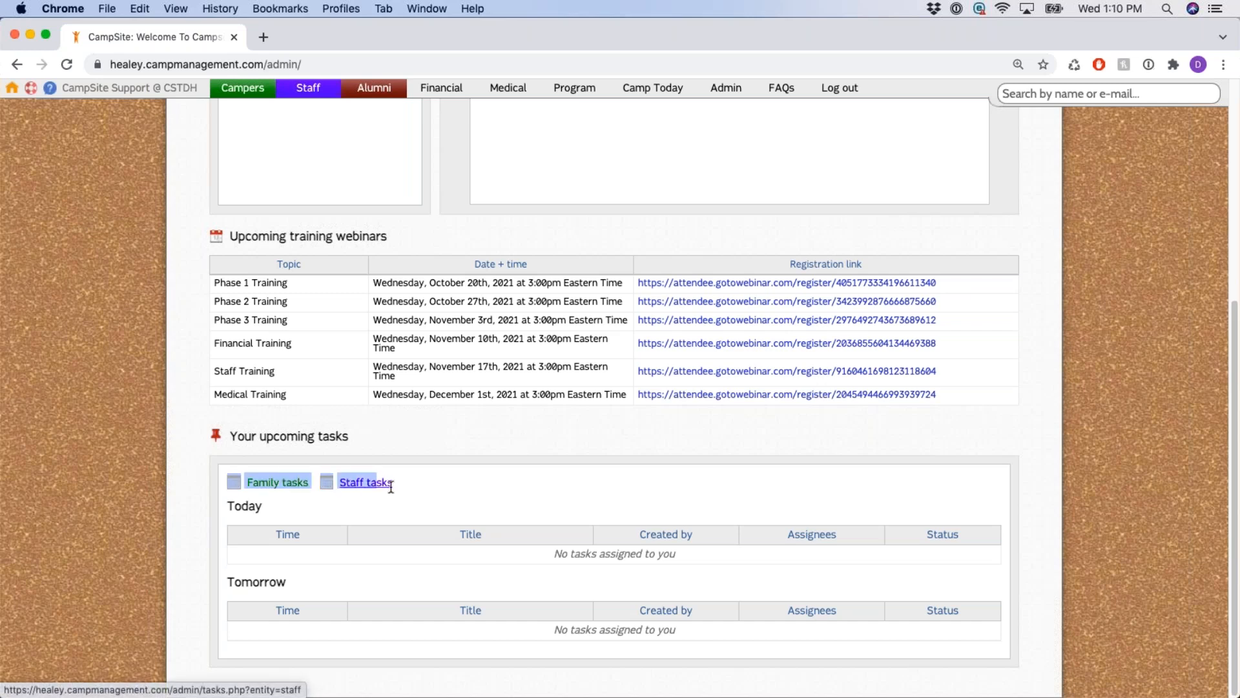
click(546, 475)
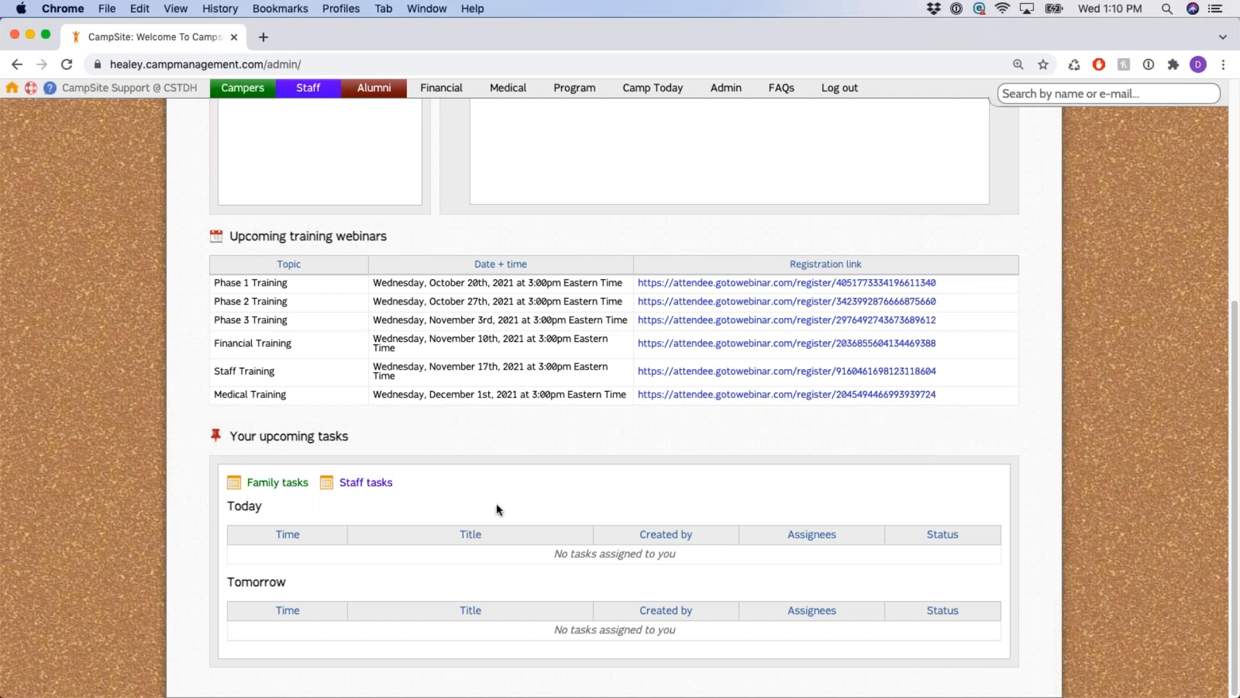
drag(228, 506, 270, 512)
drag(229, 582, 283, 580)
click(612, 486)
scroll(620, 448, up, 3)
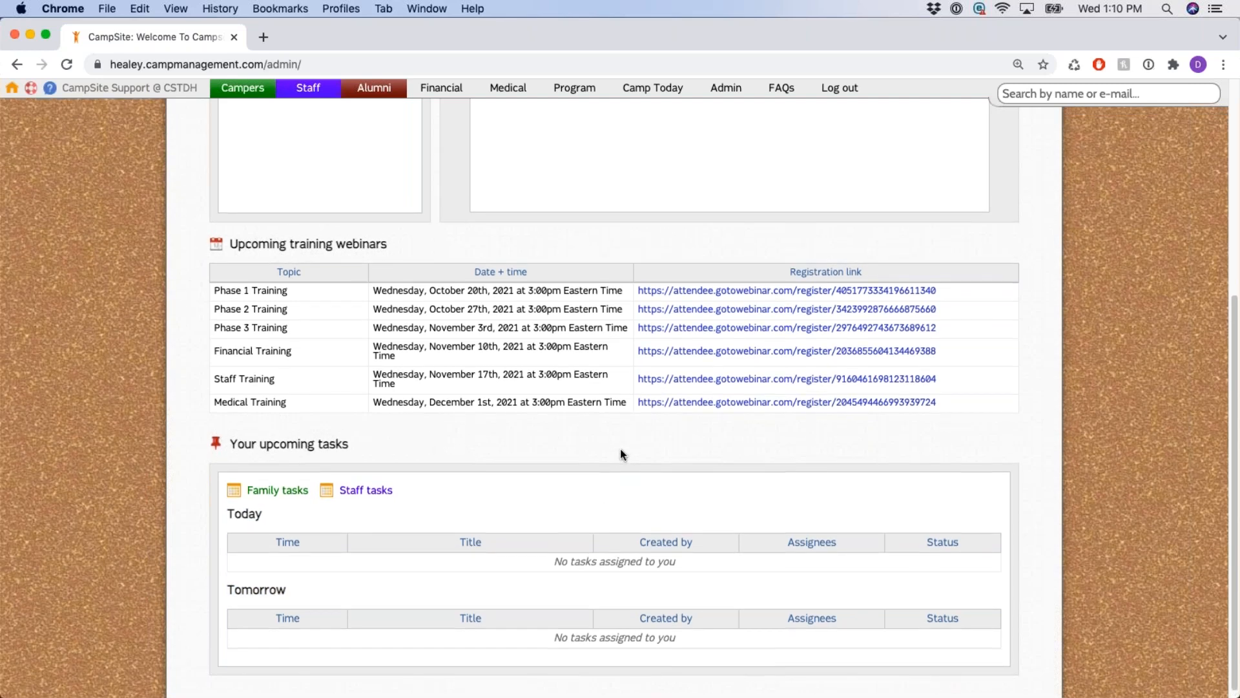
scroll(620, 448, up, 3)
Return to the top of the admin home page near the Campers menu.
mouse_move(259, 91)
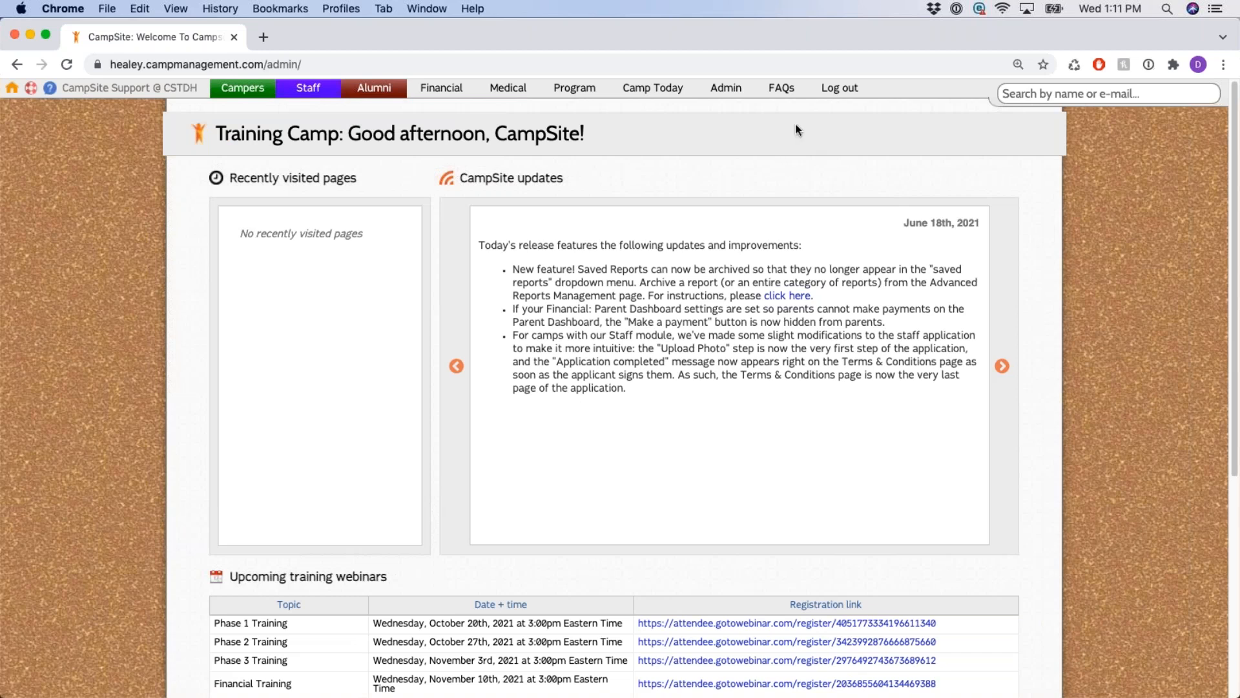
Reload the admin home page with the home icon so the September 16th, 2021 release shows.
click(12, 89)
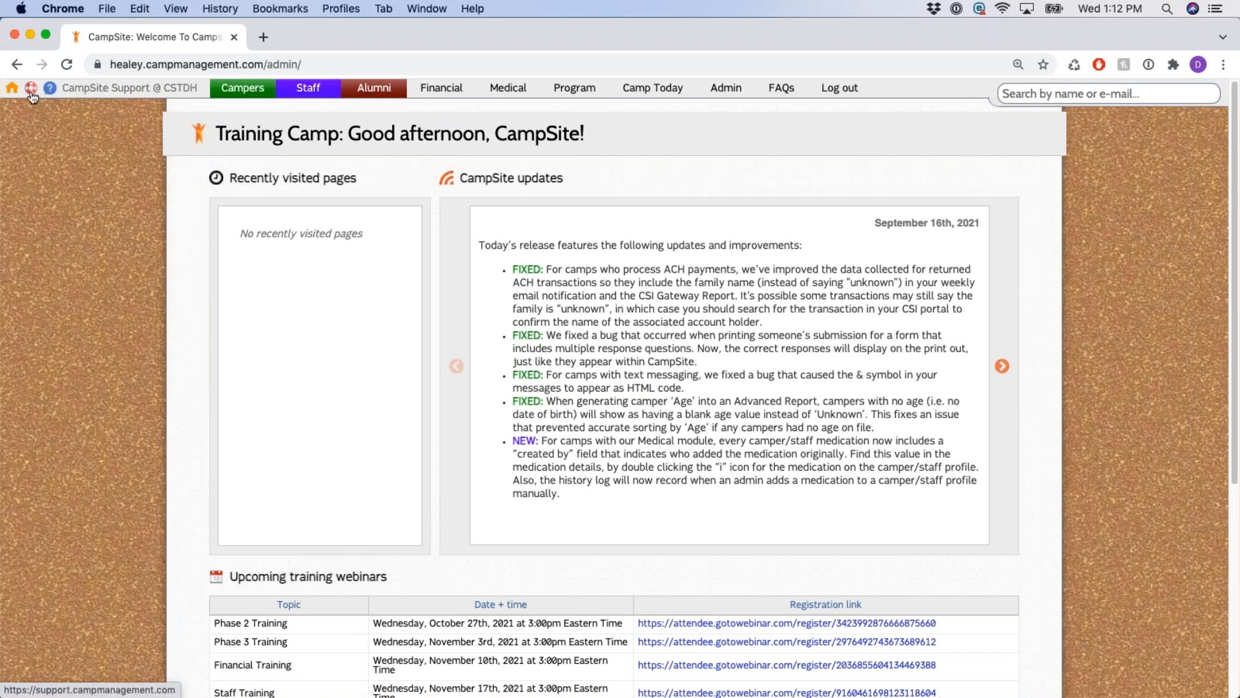
Open the CampSite Support help center in a new tab and browse its knowledge-base categories.
click(31, 90)
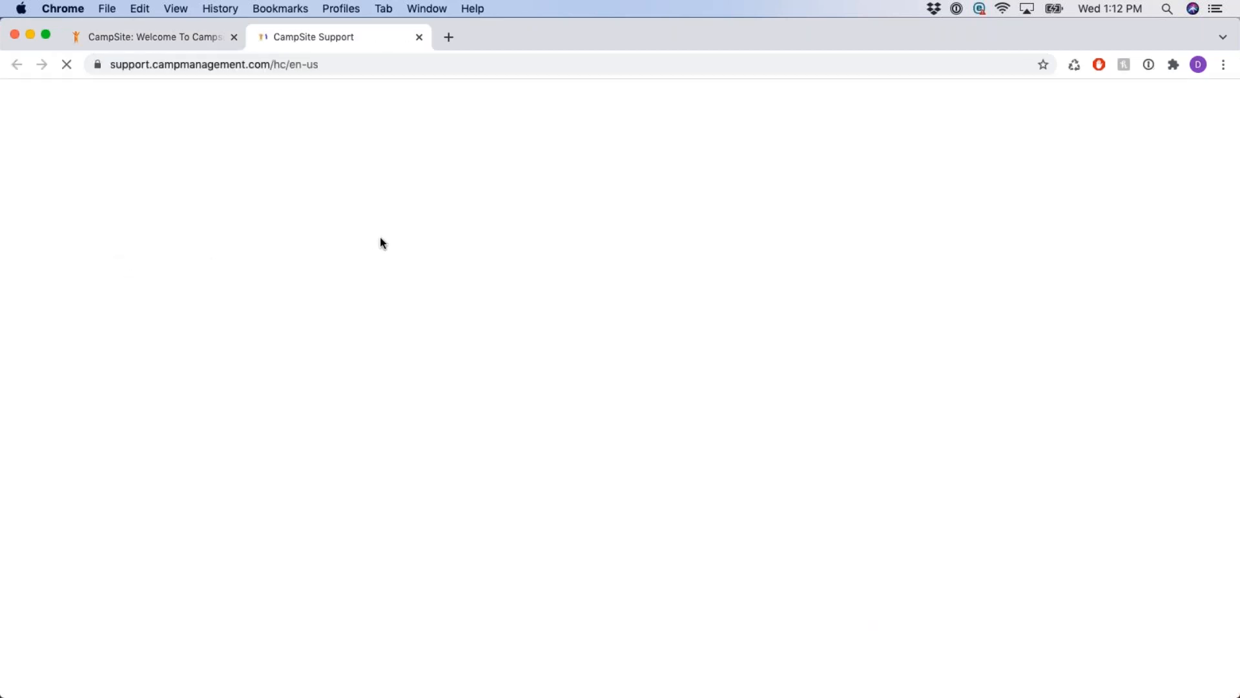
scroll(1099, 347, down, 2)
scroll(1086, 316, down, 5)
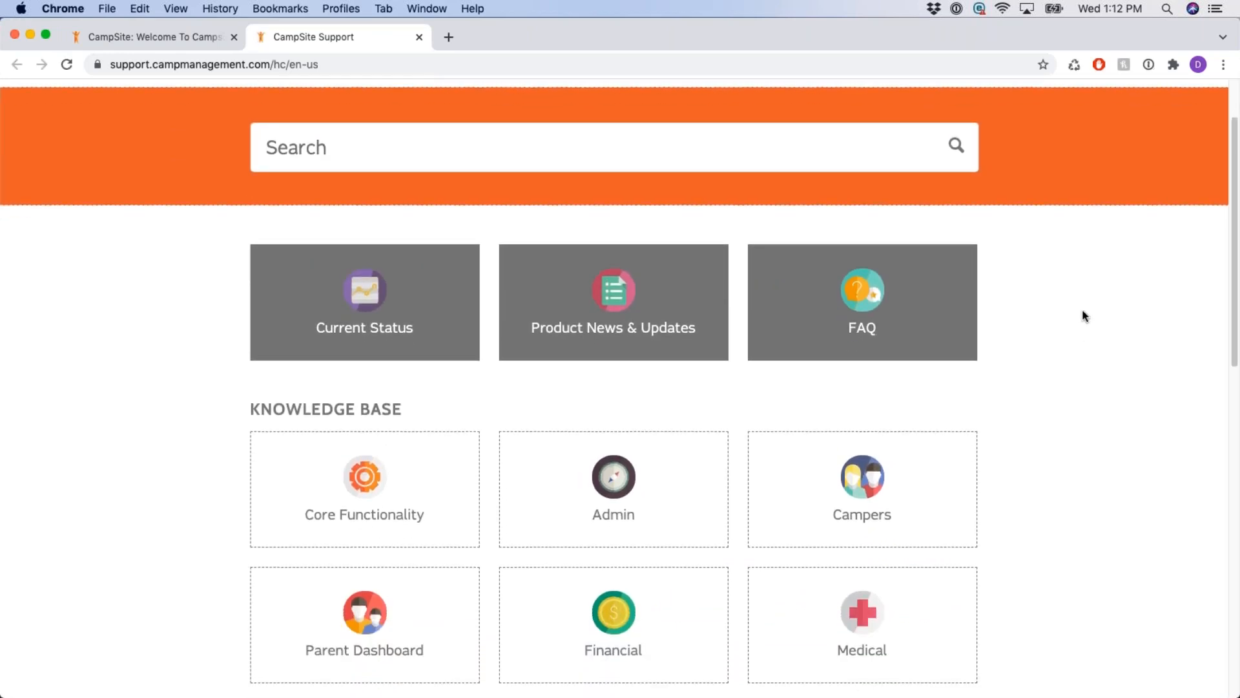
scroll(1084, 295, down, 5)
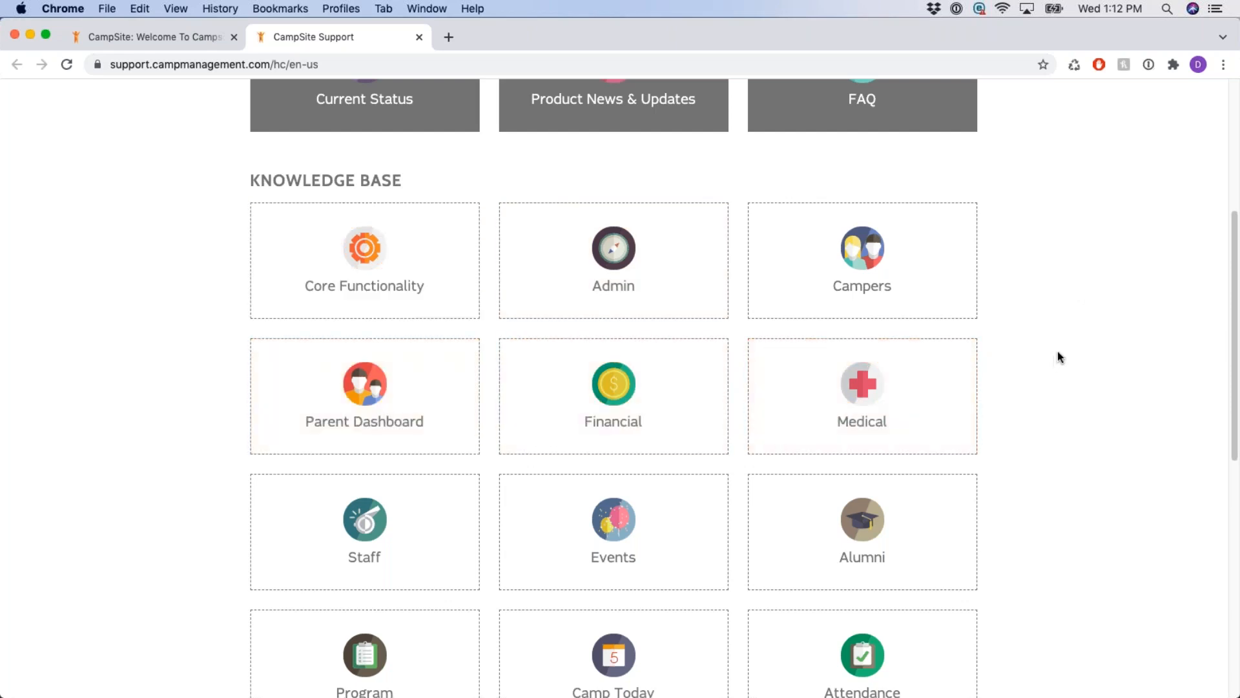
scroll(1054, 303, down, 3)
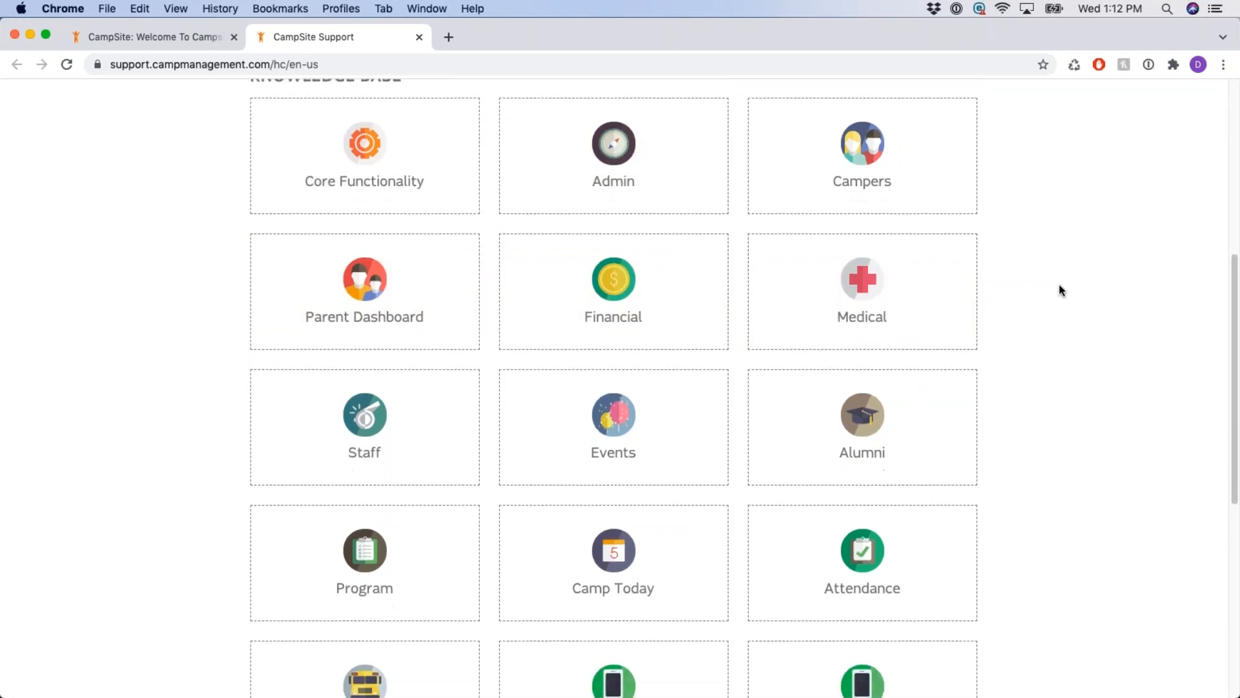
scroll(1048, 290, down, 3)
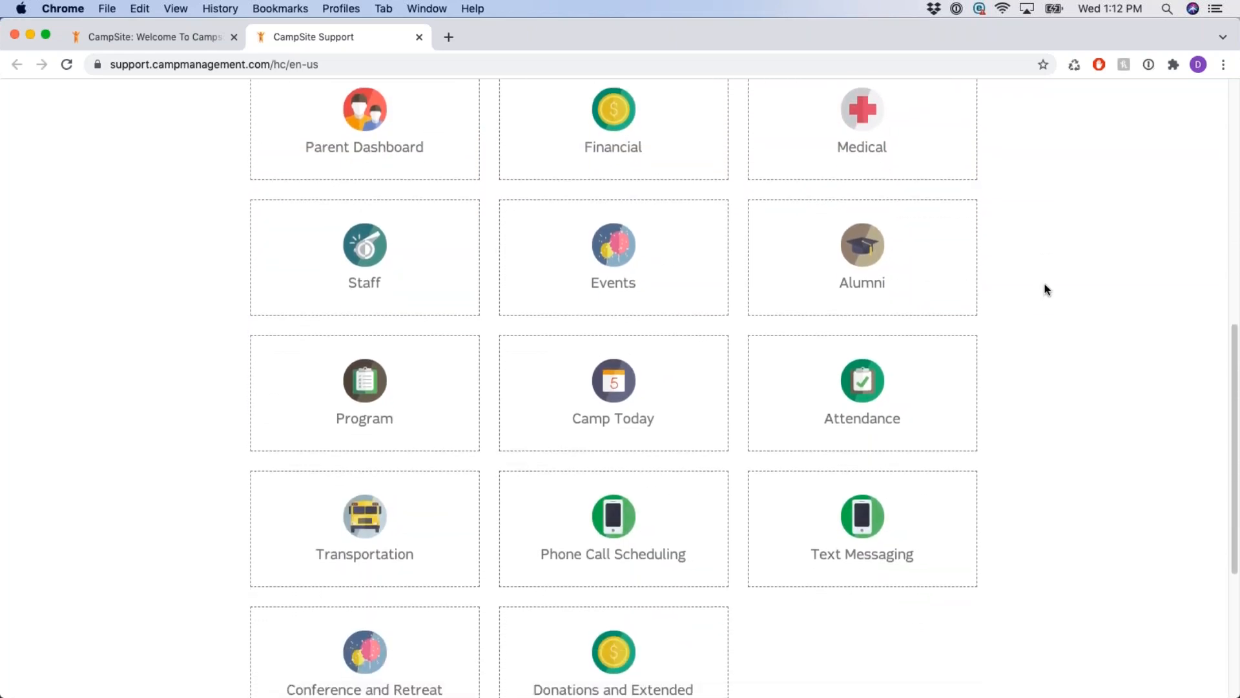
scroll(1047, 289, up, 5)
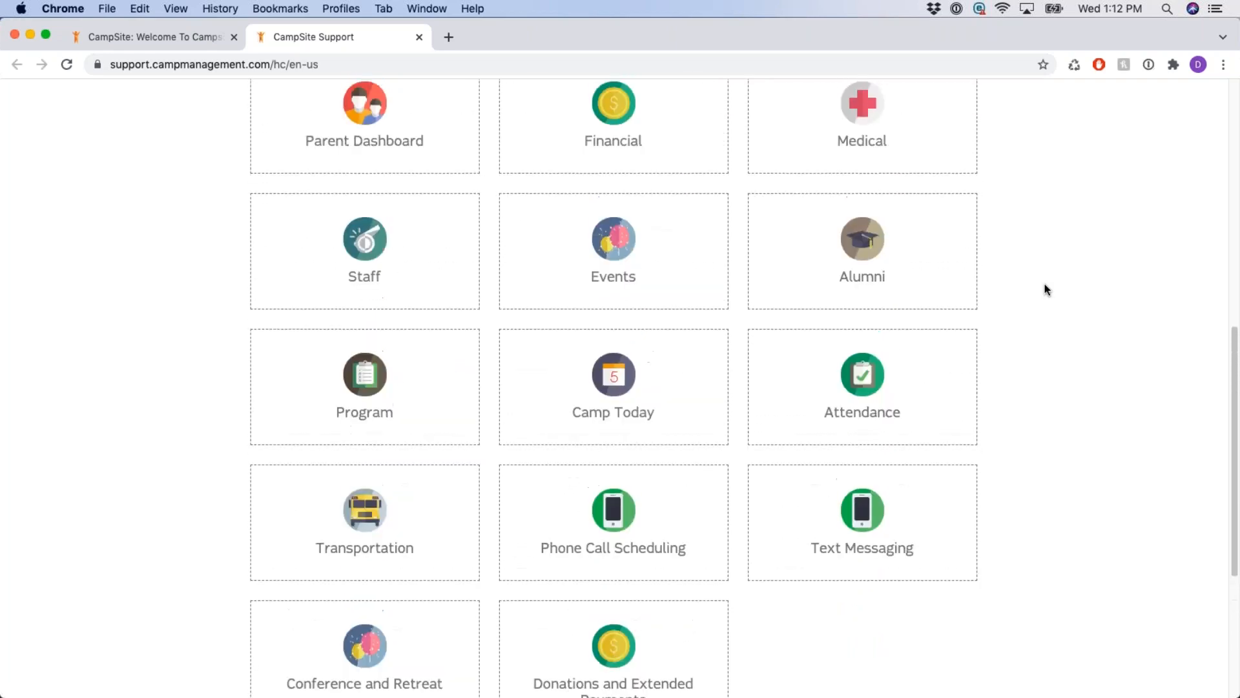
scroll(1046, 289, up, 5)
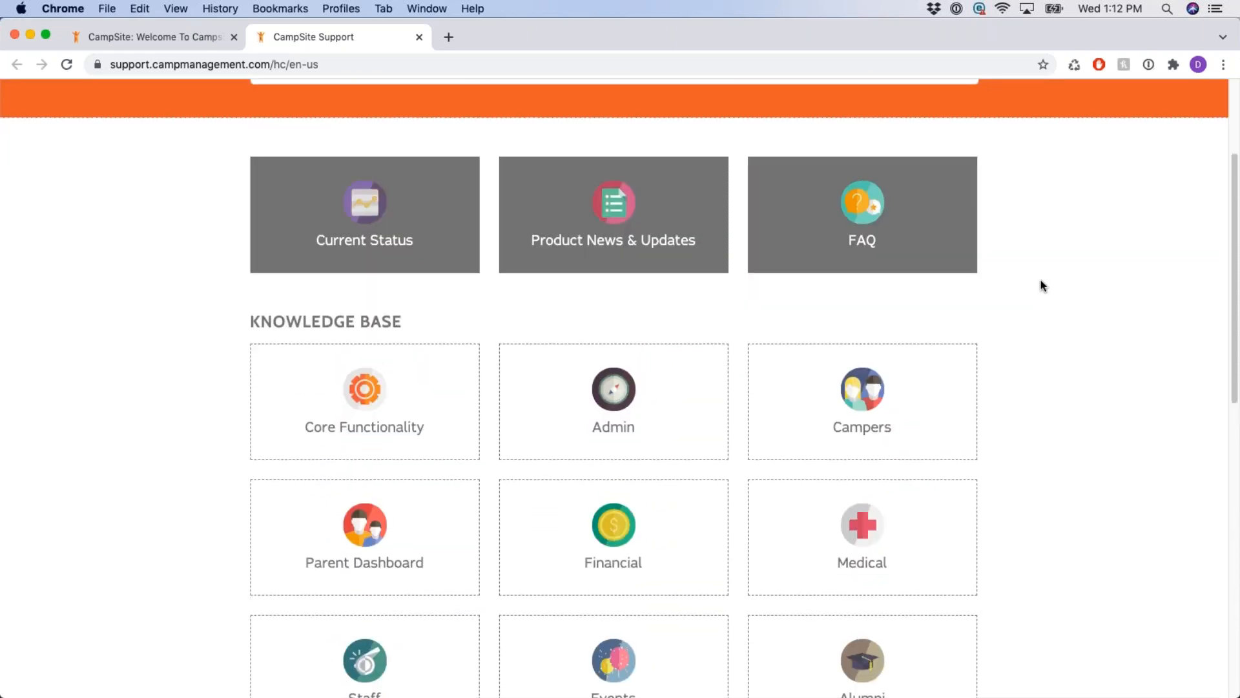
scroll(1043, 285, up, 3)
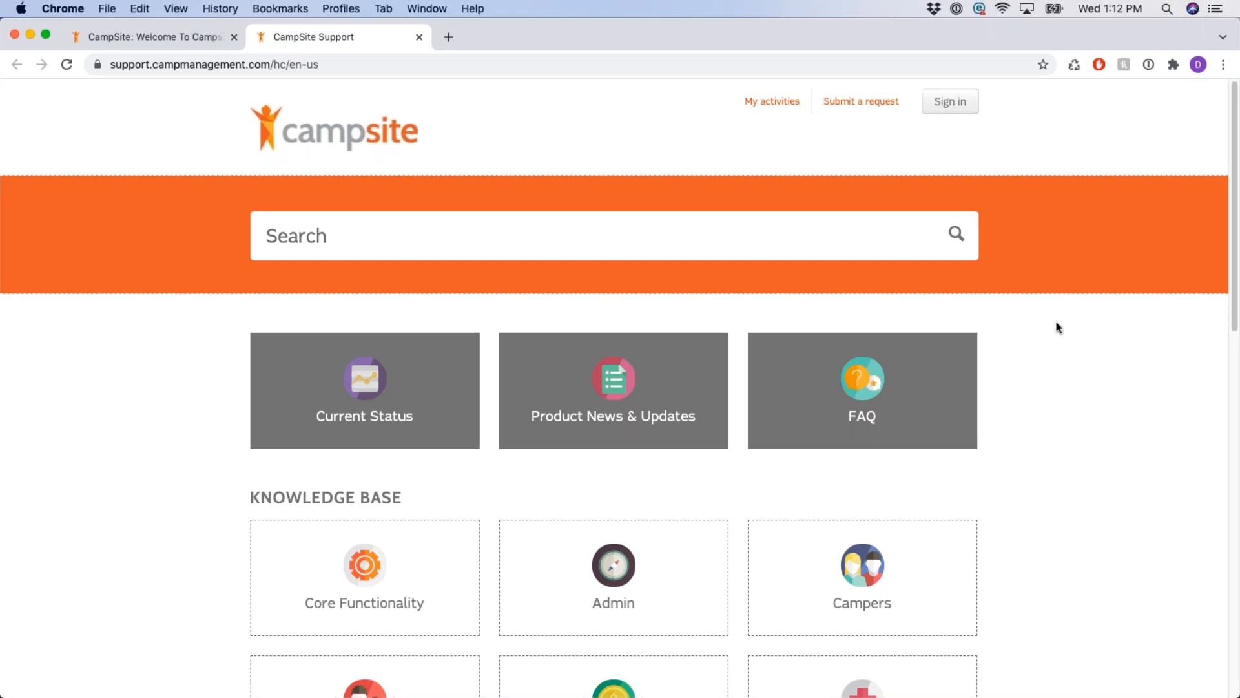
Close the Support tab and open the Submit a support request form.
click(419, 38)
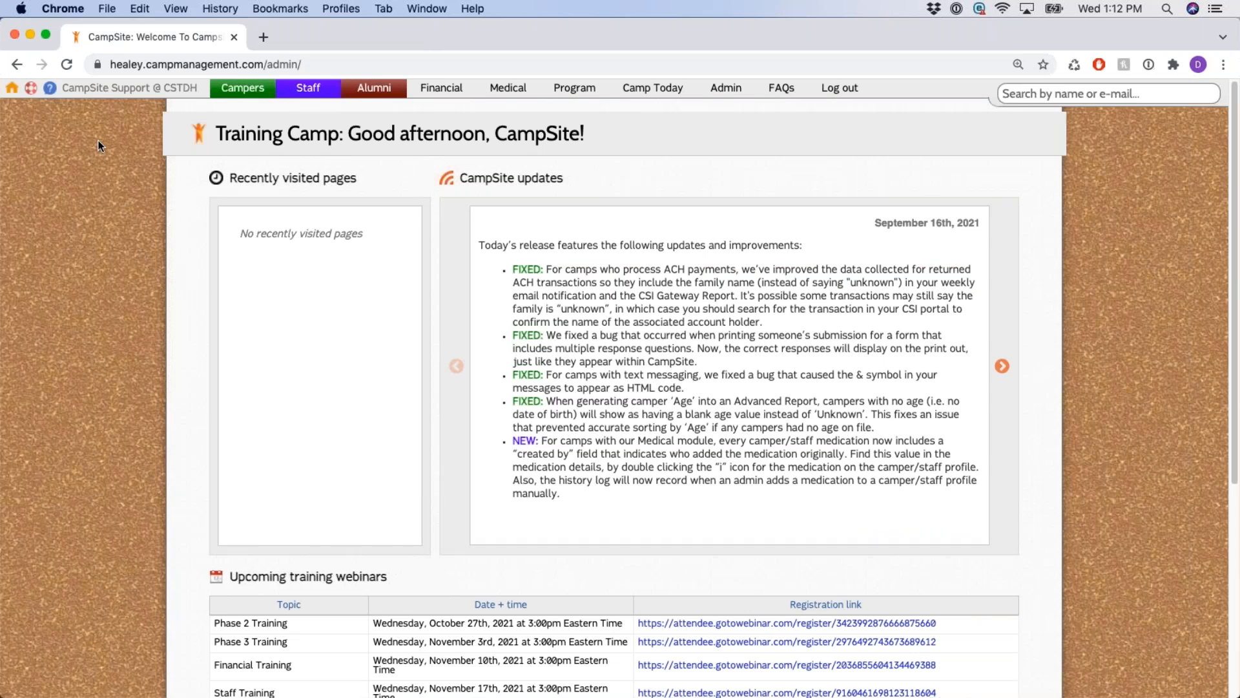
click(50, 94)
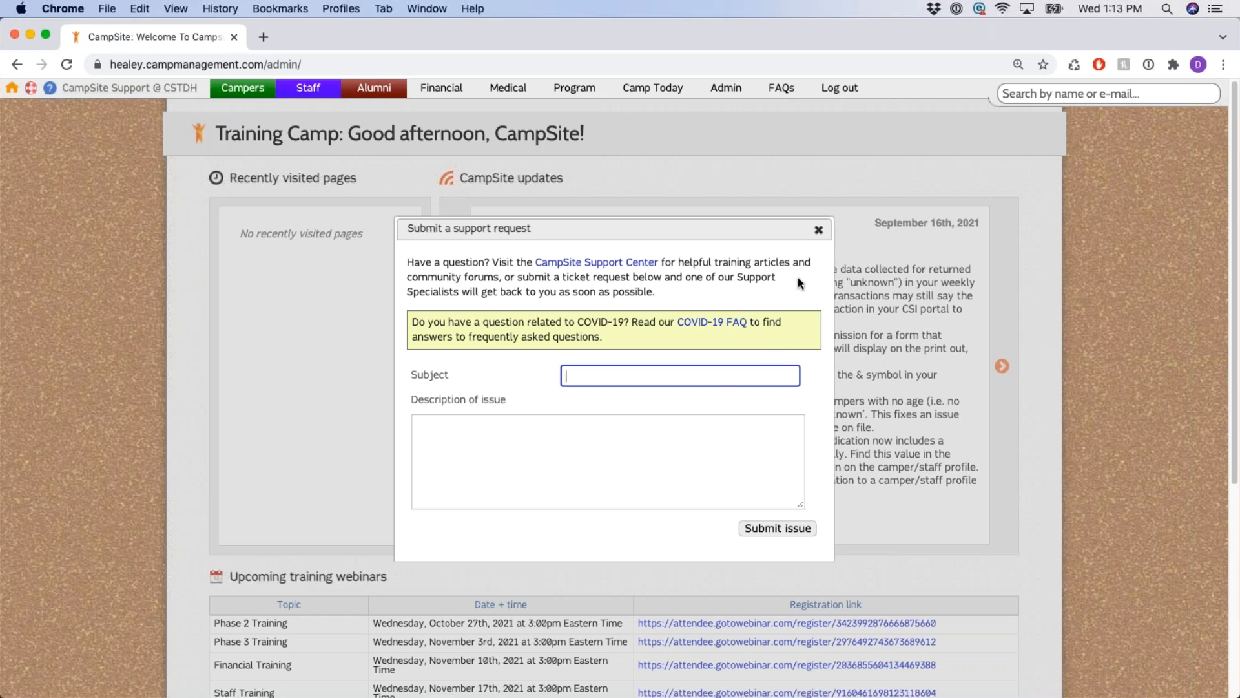
Close the Submit a support request dialog without sending anything.
click(818, 230)
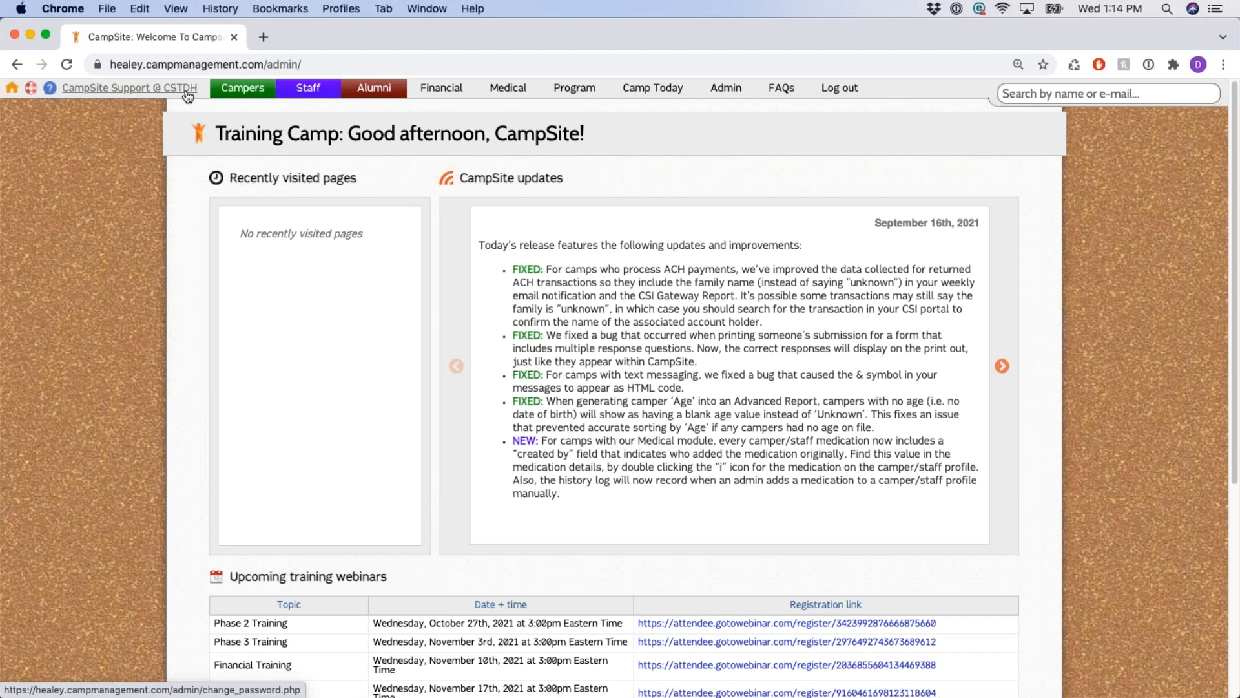
Open My Profile, empty the autofilled Current password field and point out Change my password.
click(151, 93)
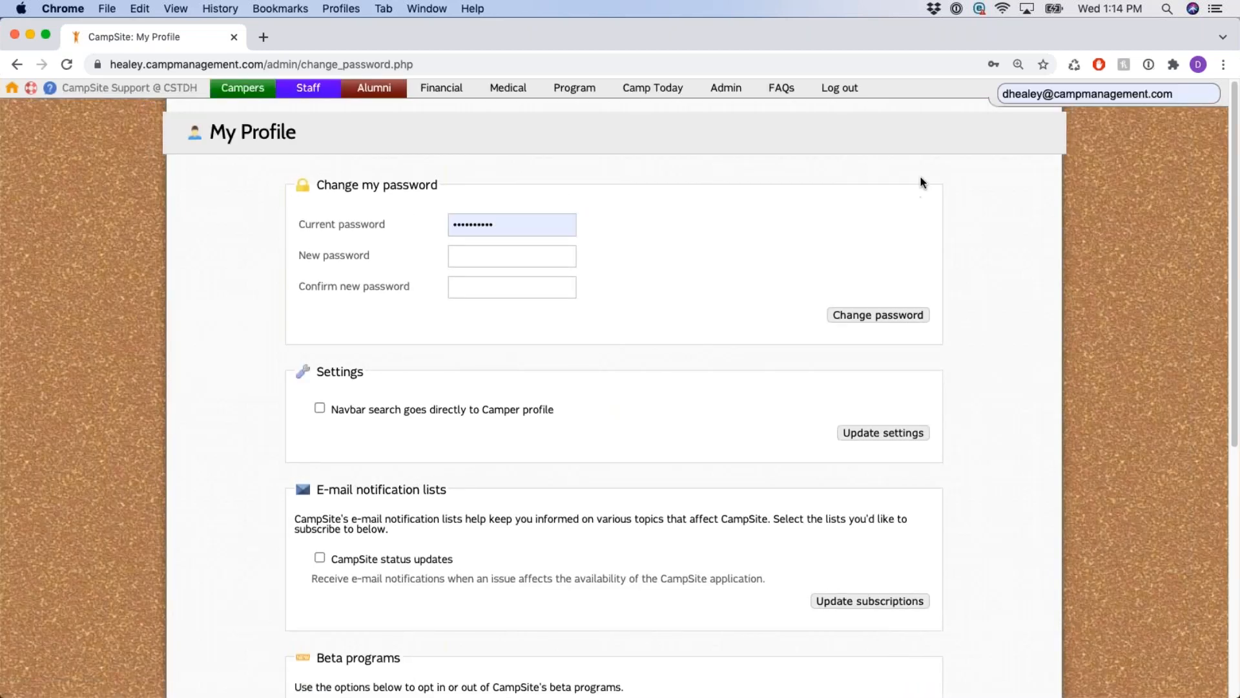
click(1040, 94)
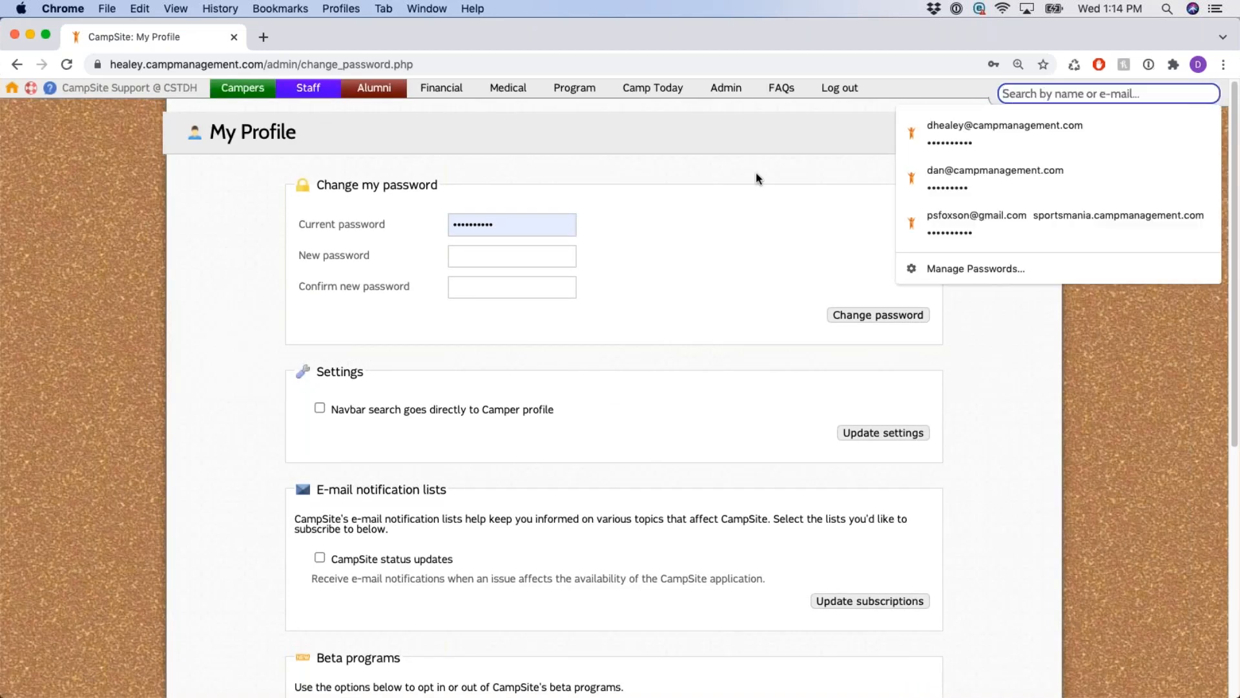
click(547, 222)
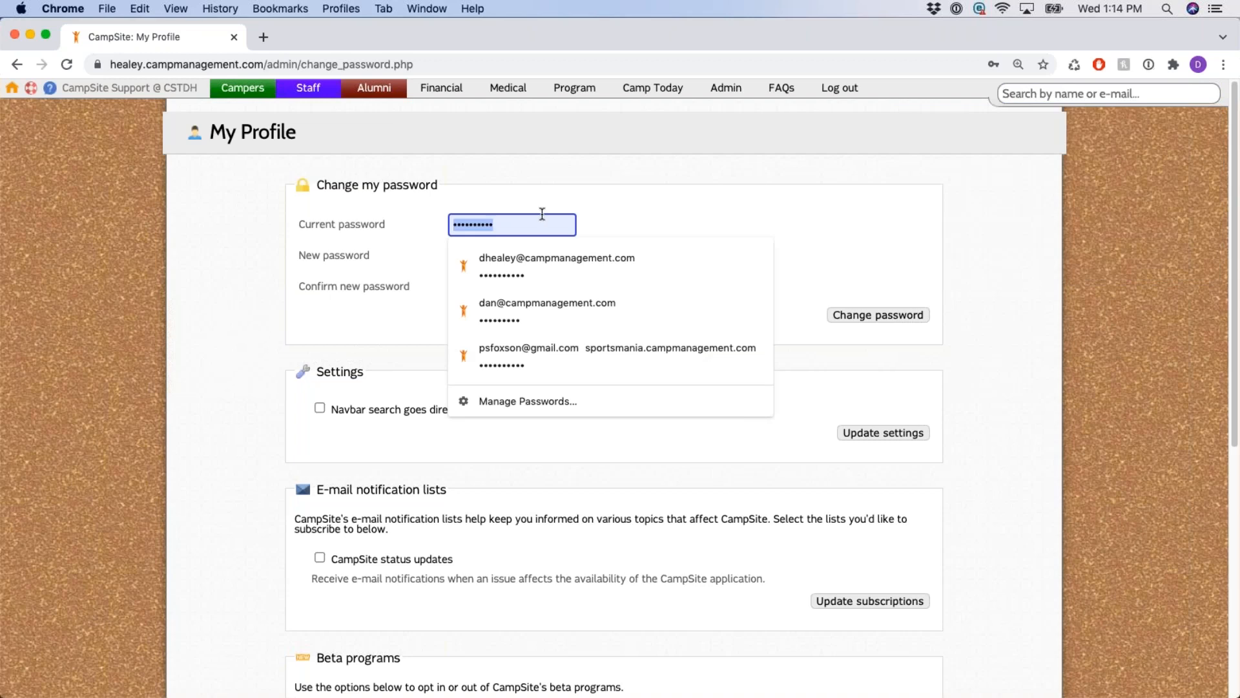
key(BackSpace)
click(599, 181)
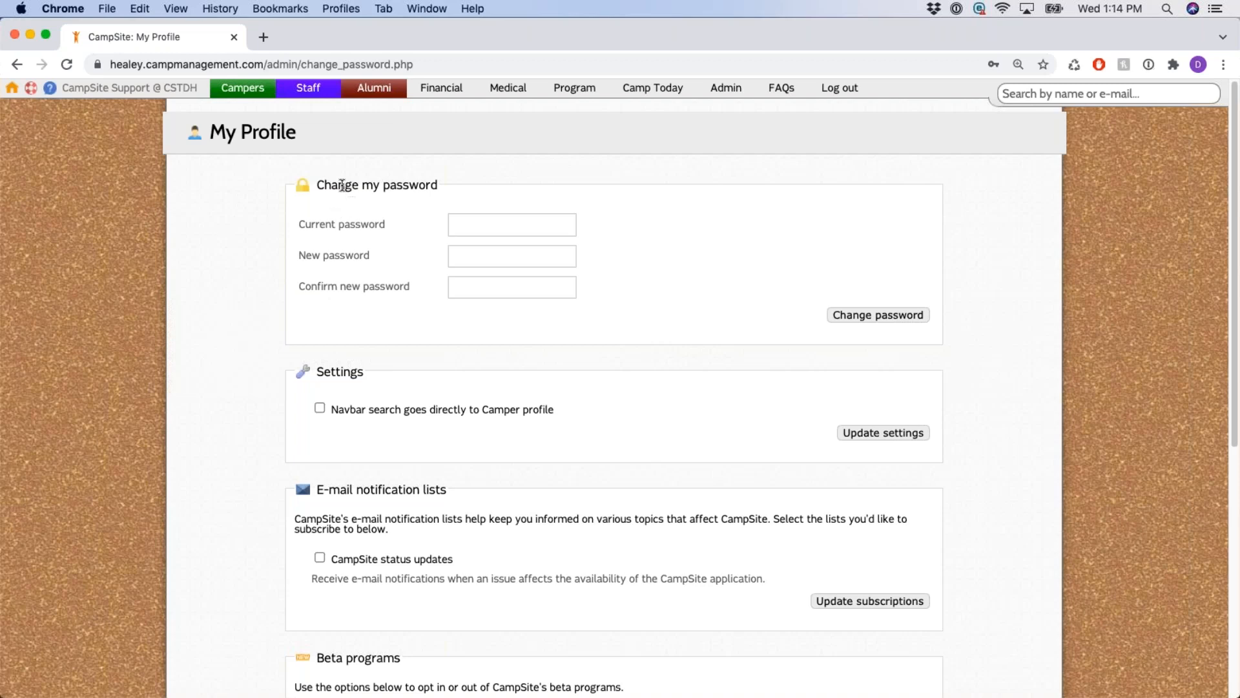
drag(317, 184, 459, 188)
Point out the Navbar search setting on My Profile, then search the navbar for 'pau'.
click(709, 187)
scroll(695, 197, down, 1)
scroll(693, 197, down, 4)
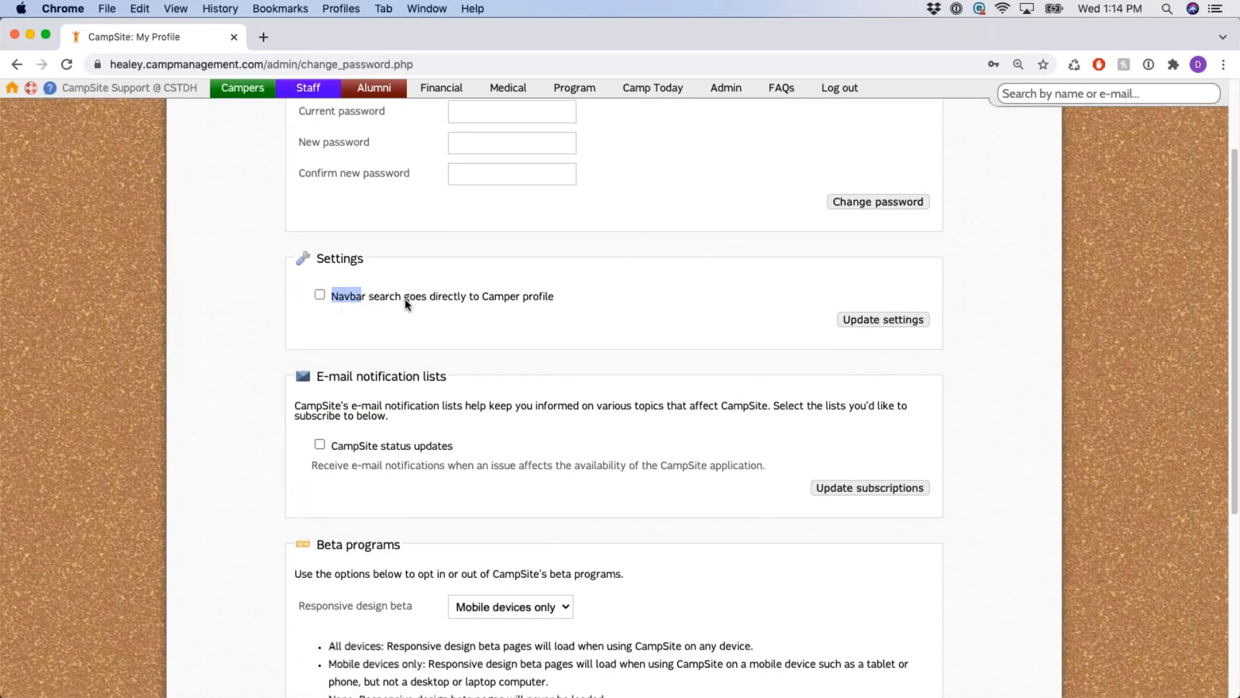
drag(405, 300, 544, 303)
click(612, 304)
click(1081, 95)
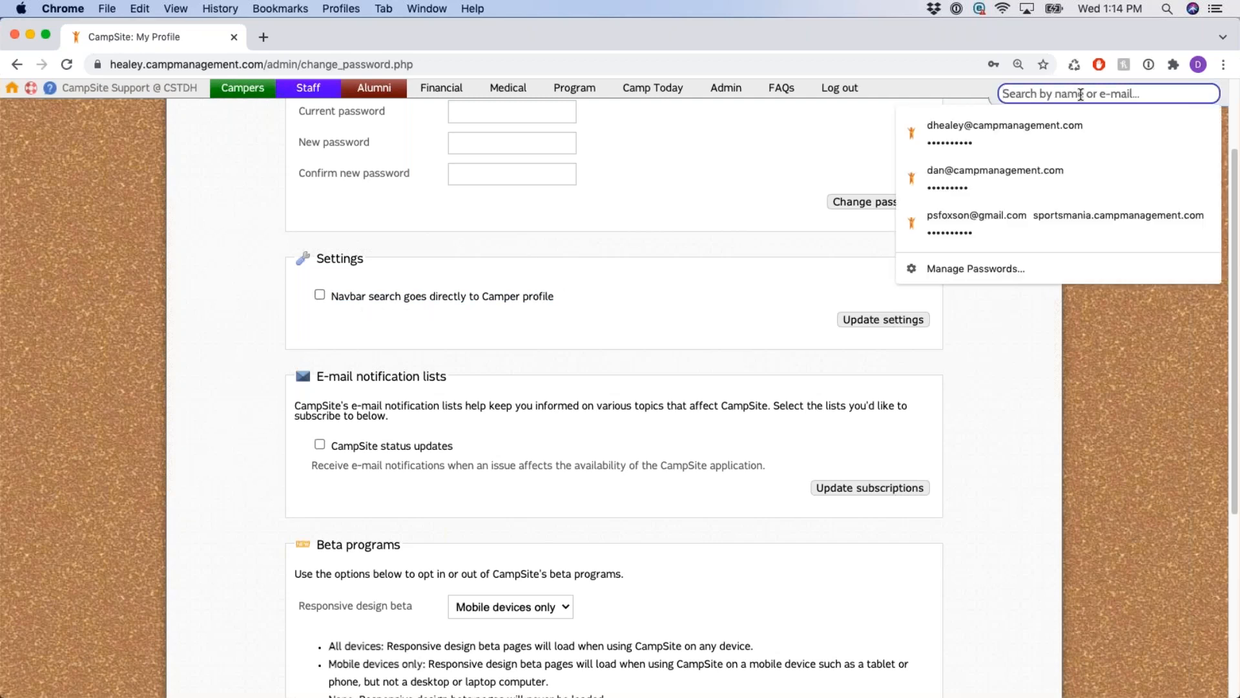
text(pau)
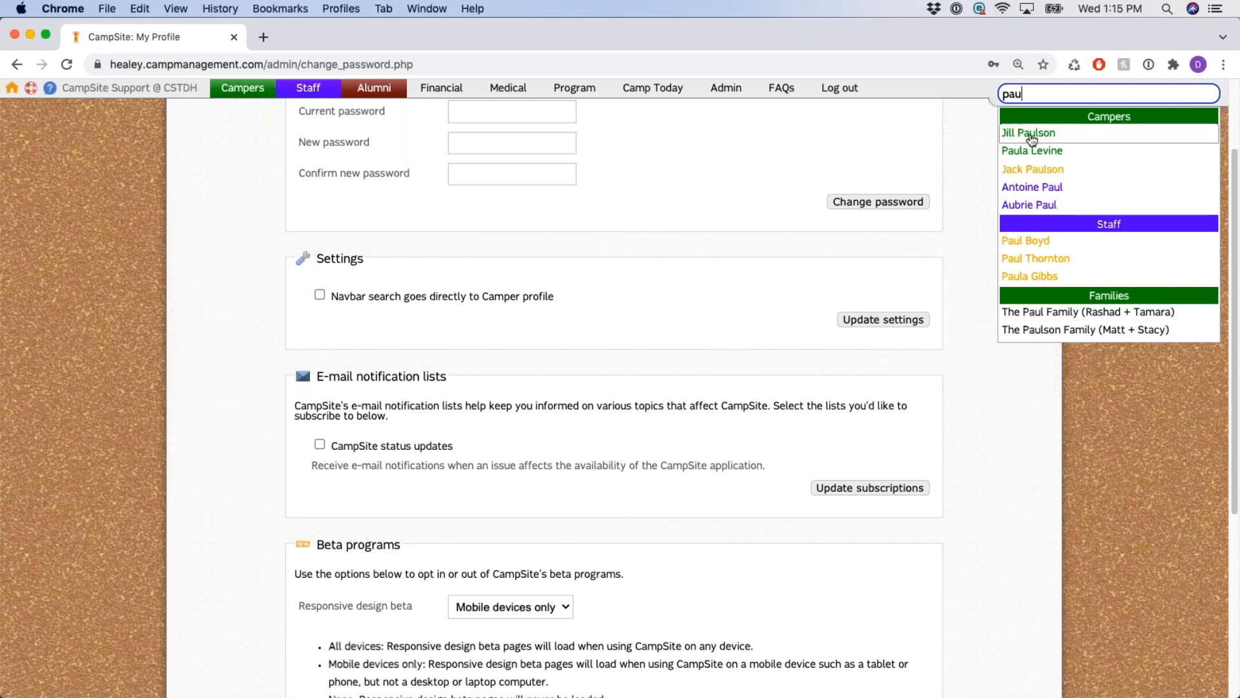
Tick 'Navbar search goes directly to Camper profile' and update the settings.
click(638, 306)
click(320, 295)
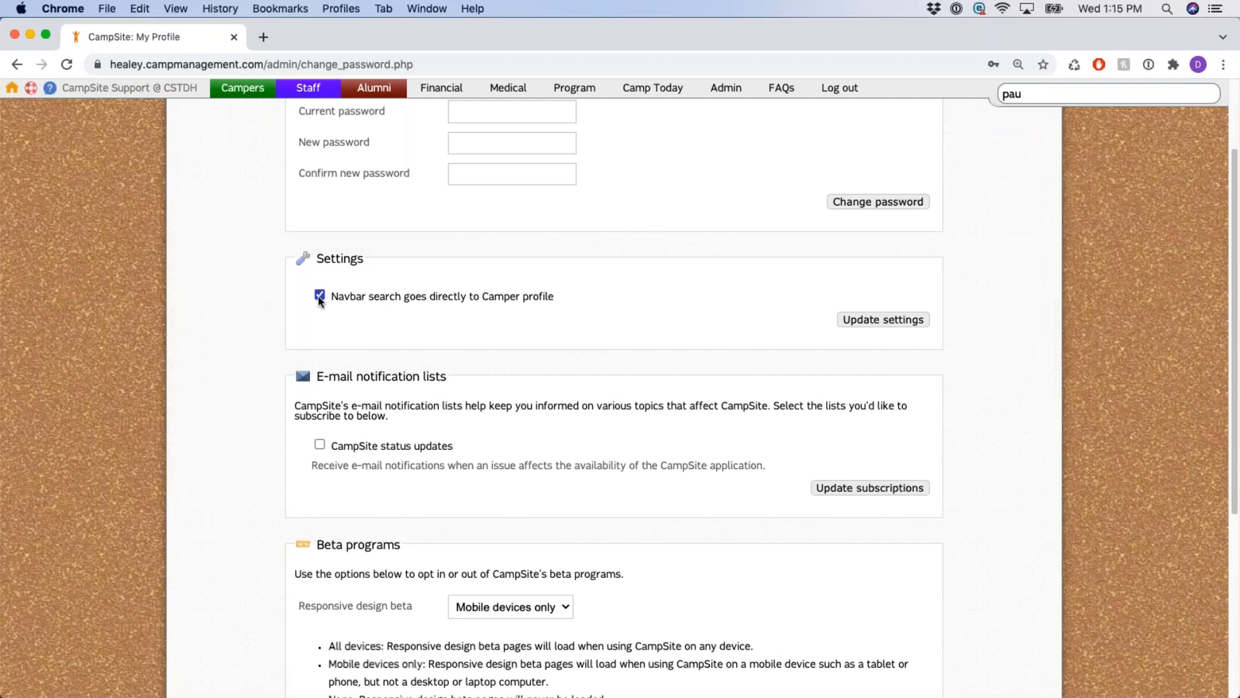
click(838, 323)
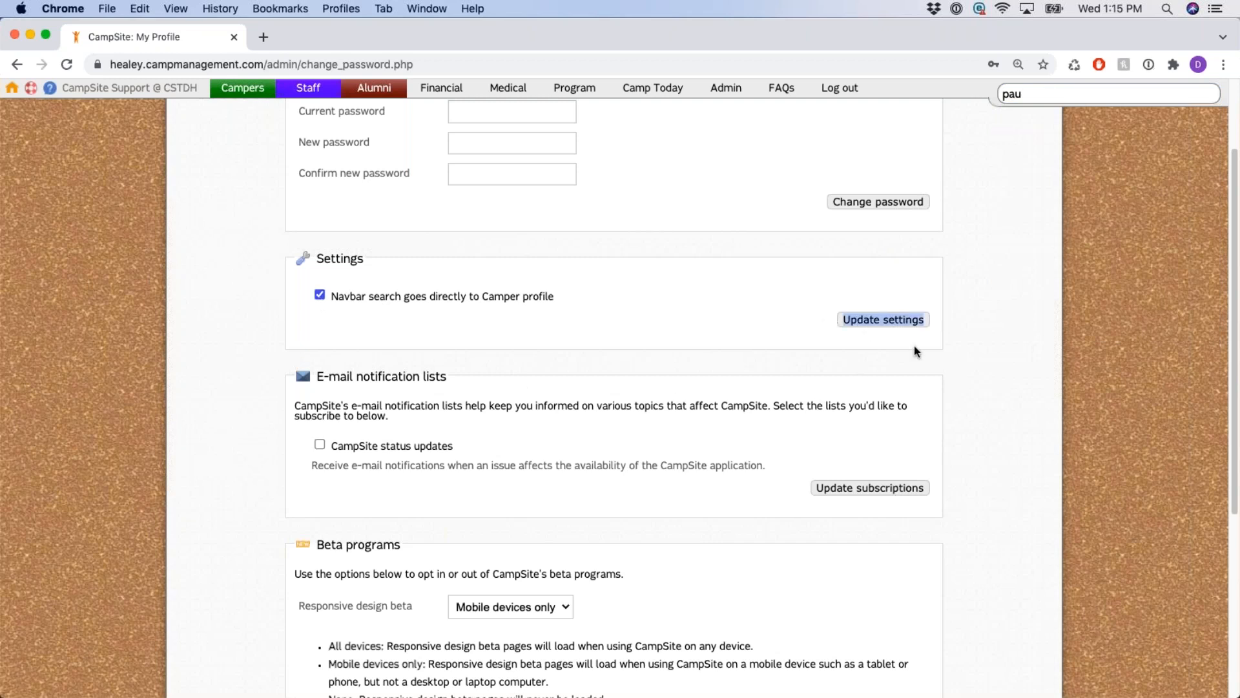
Extend the navbar search to 'paul', then clear the search text and close the results.
click(1032, 95)
text(l)
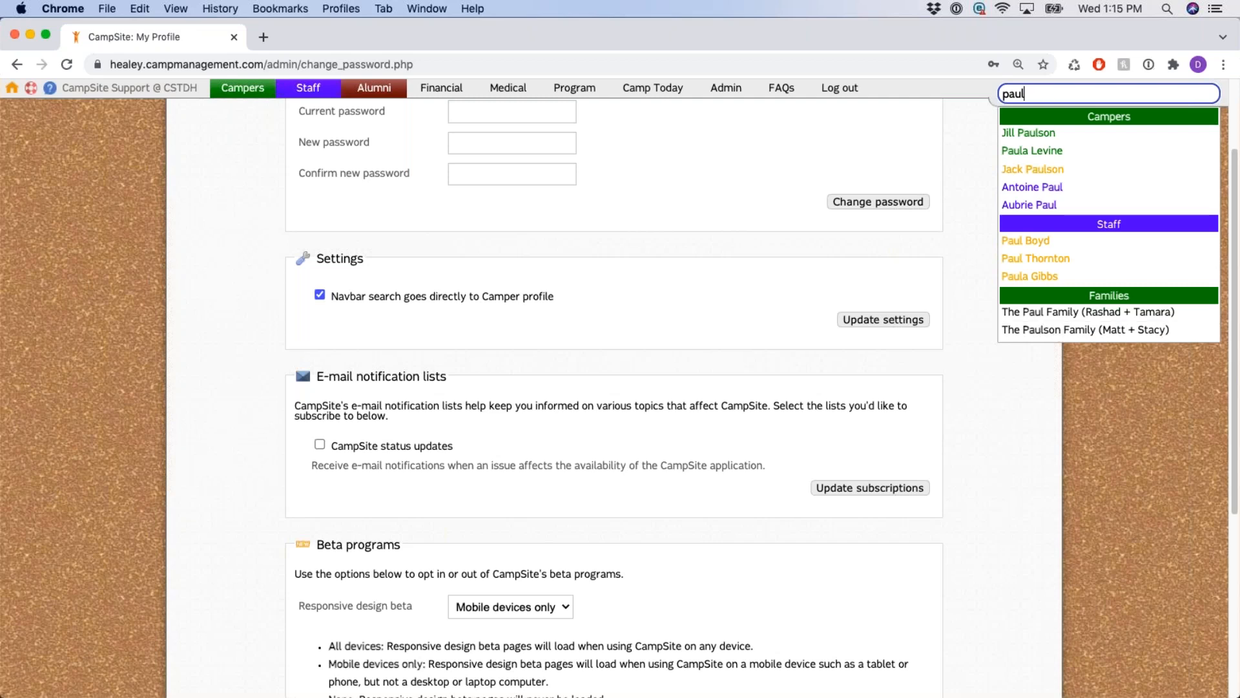
double_click(1043, 91)
key(BackSpace)
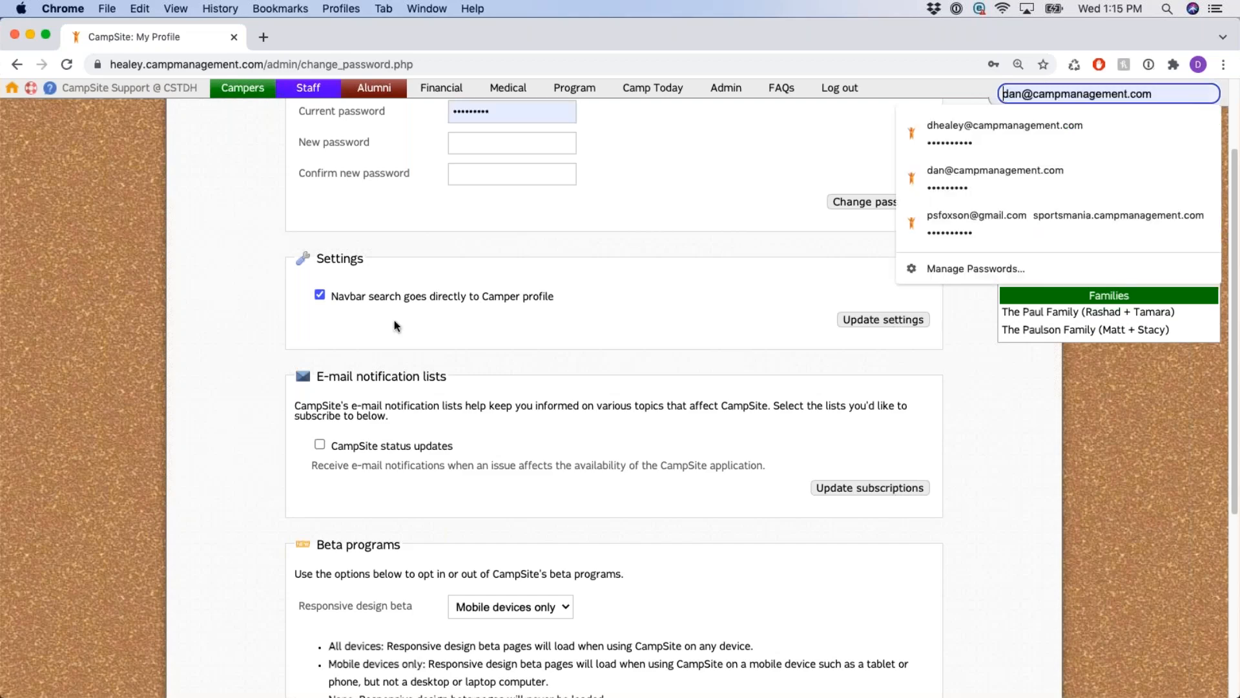
click(394, 320)
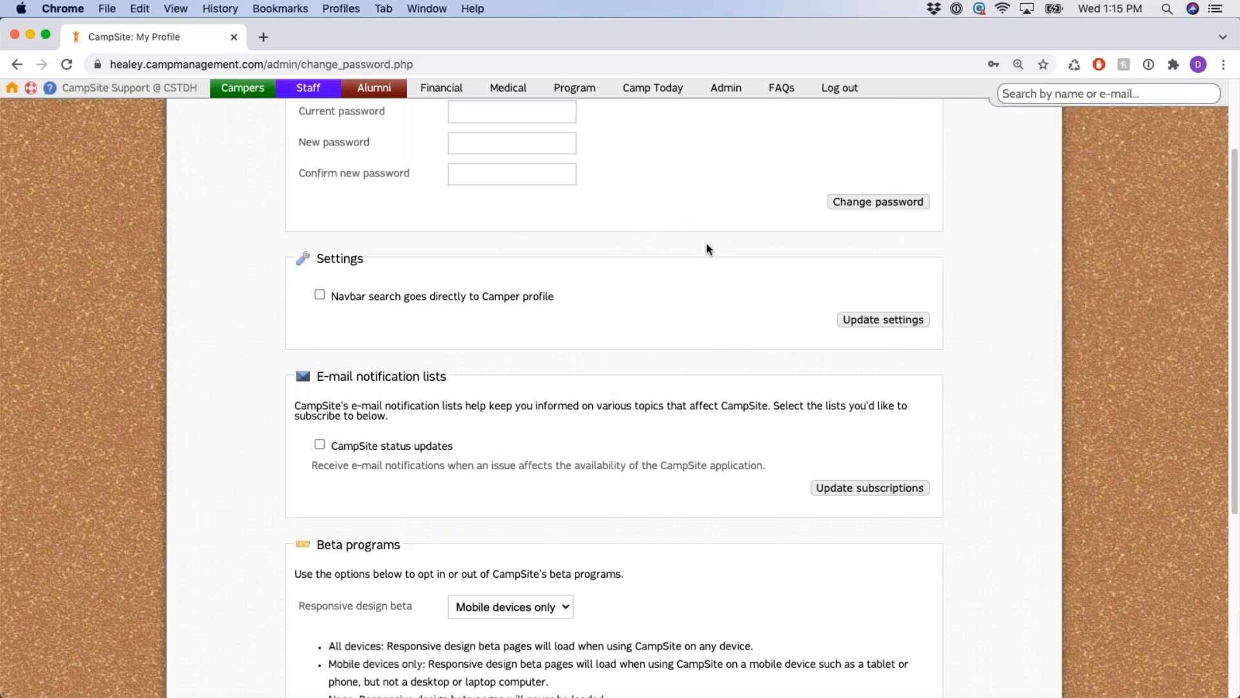
scroll(706, 249, down, 5)
scroll(690, 269, up, 1)
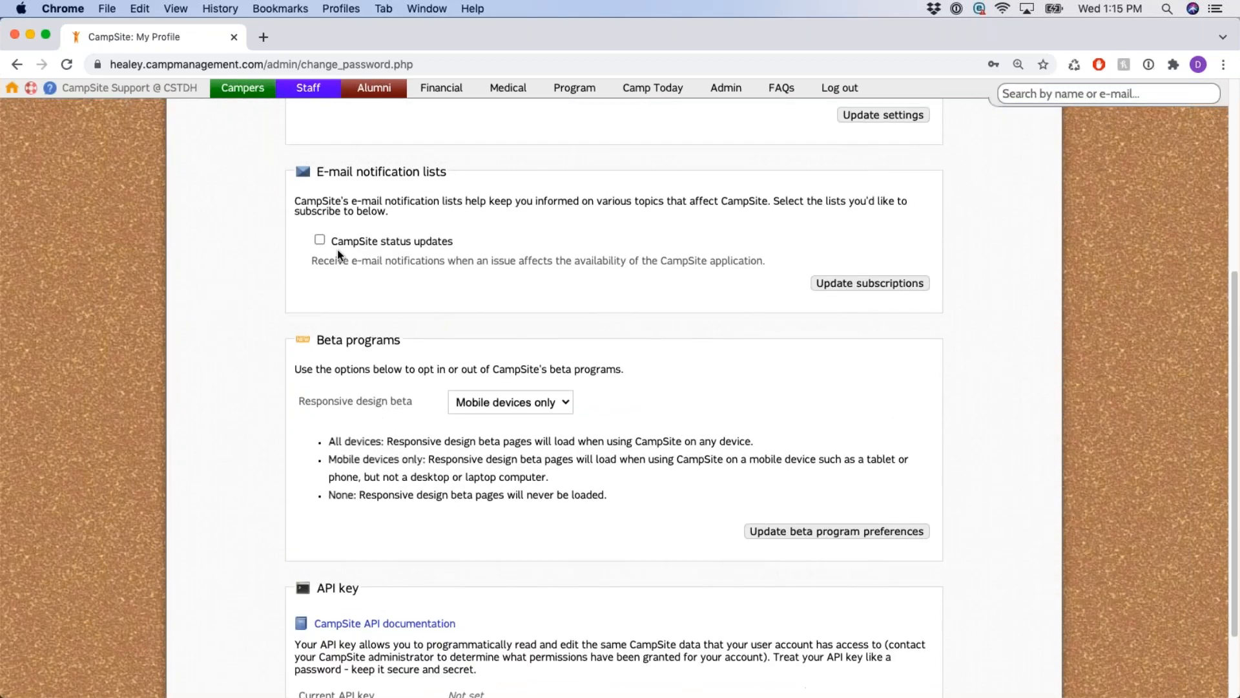
drag(330, 241, 460, 237)
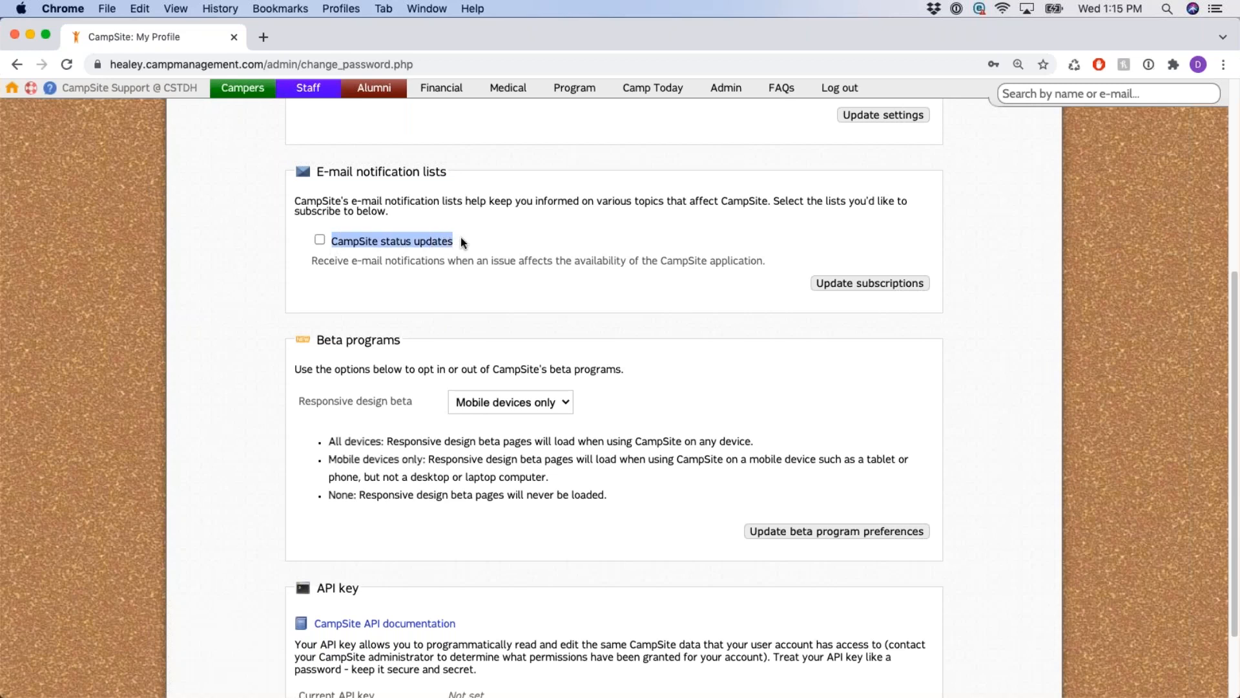
click(516, 215)
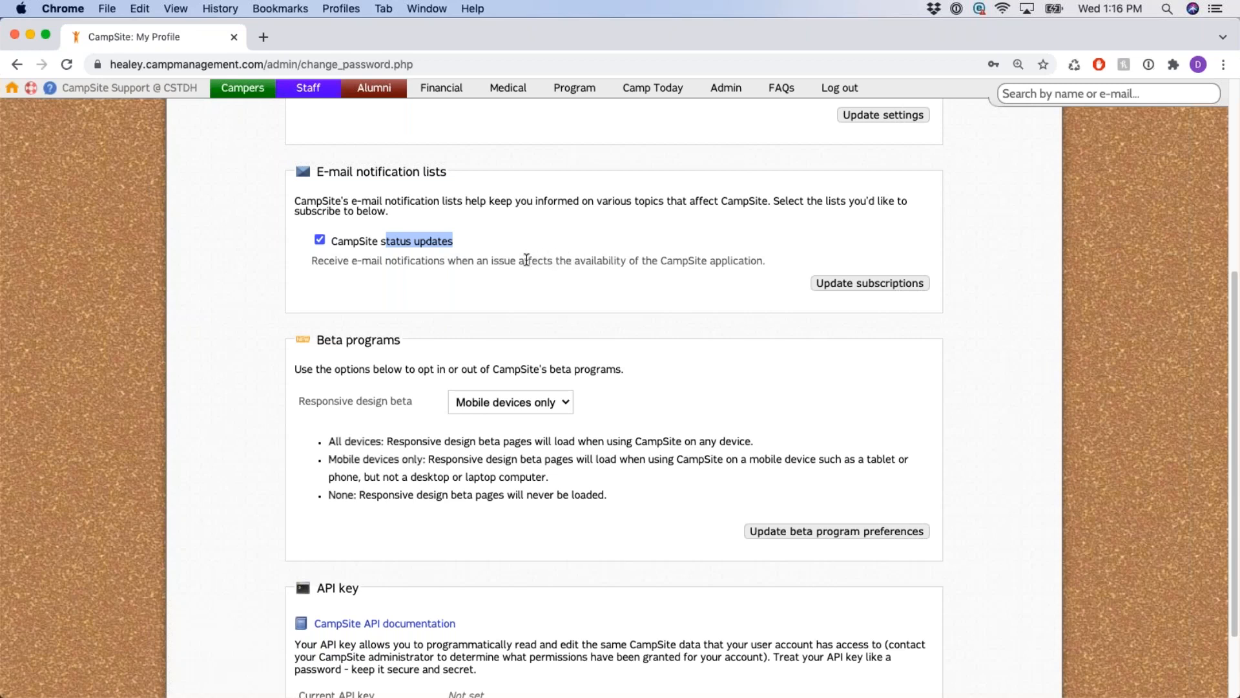
click(352, 248)
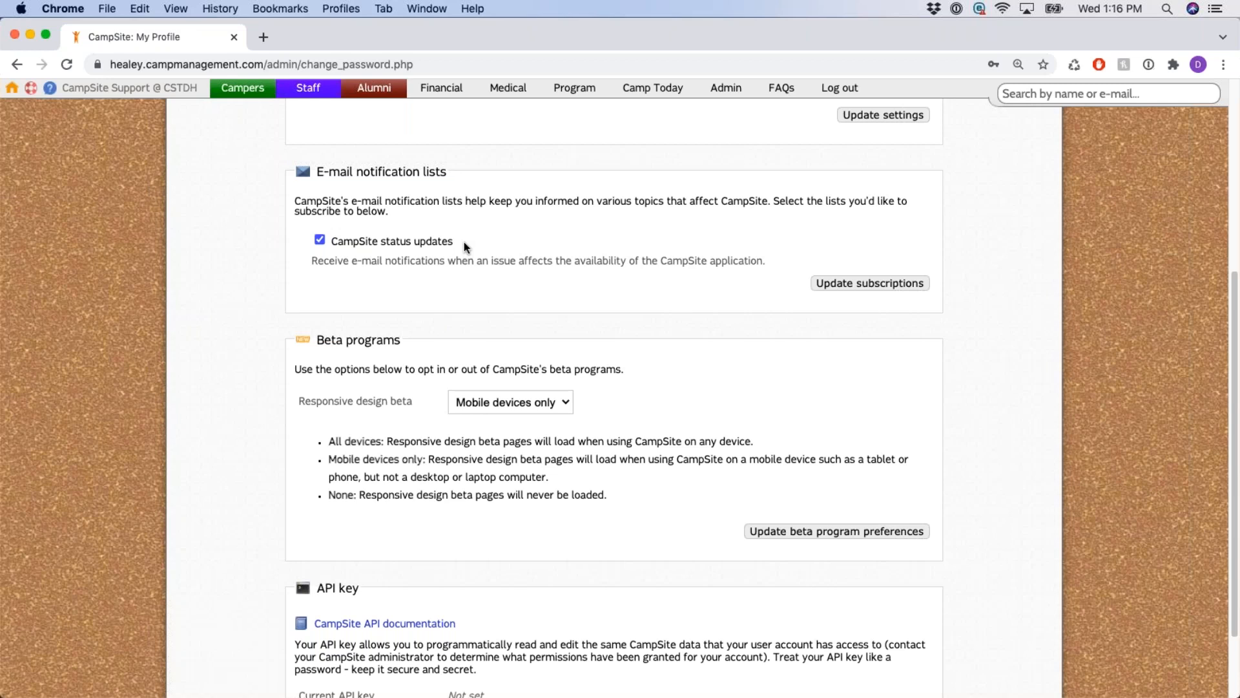
drag(454, 242, 341, 242)
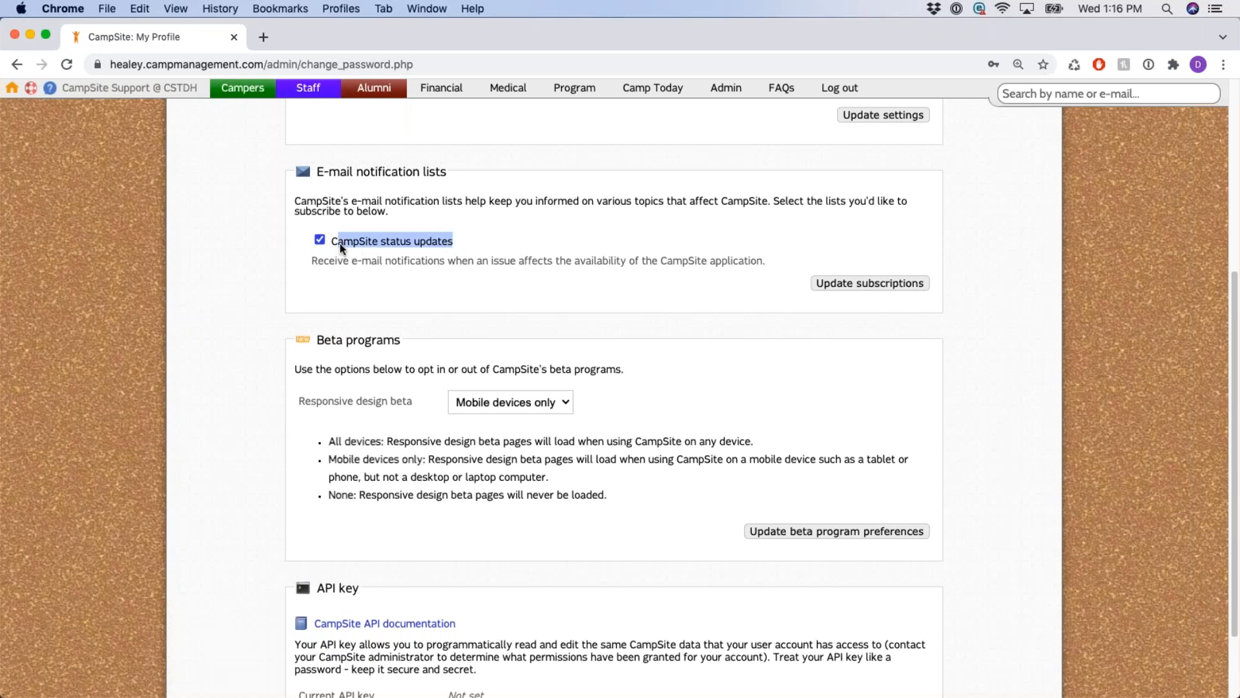
click(491, 253)
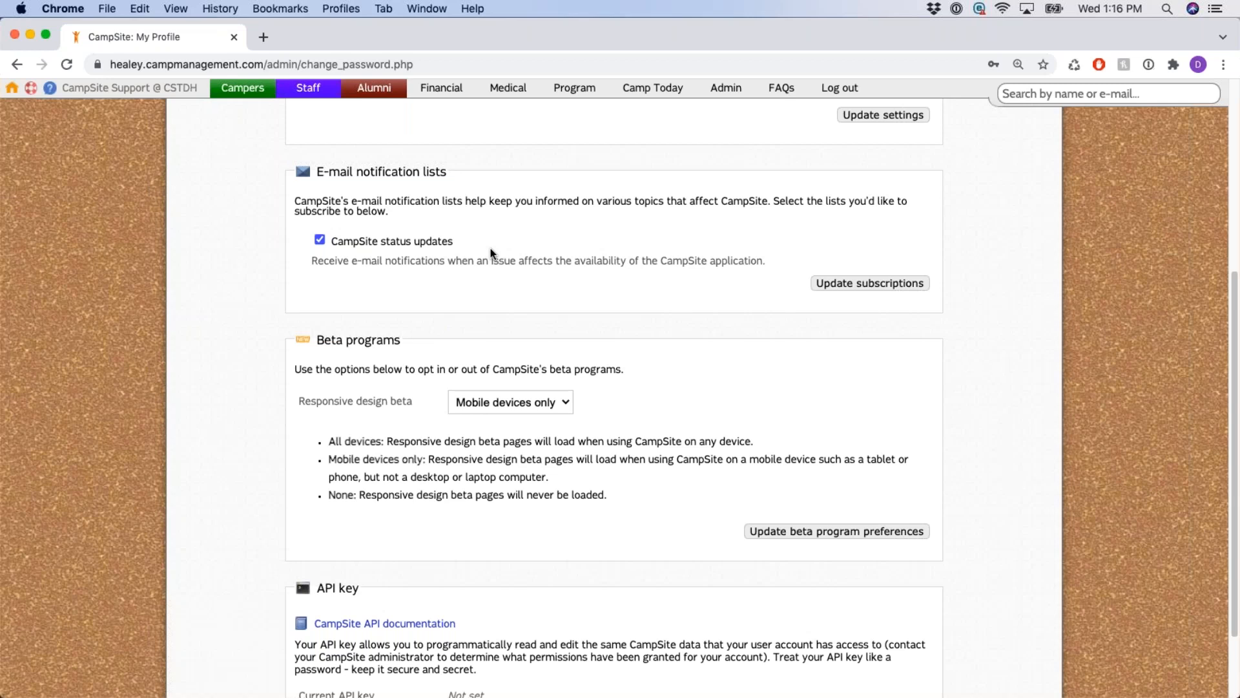
click(320, 241)
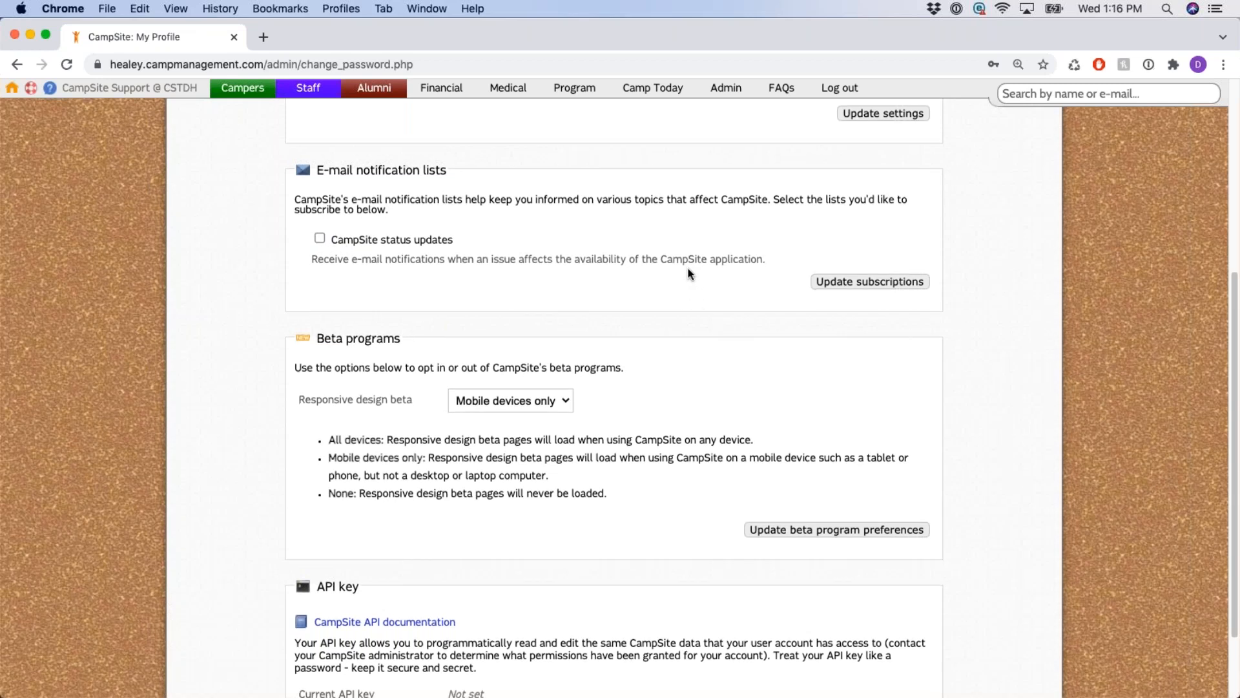
Choose All devices for the Responsive design beta and update the beta program preferences.
scroll(687, 290, down, 3)
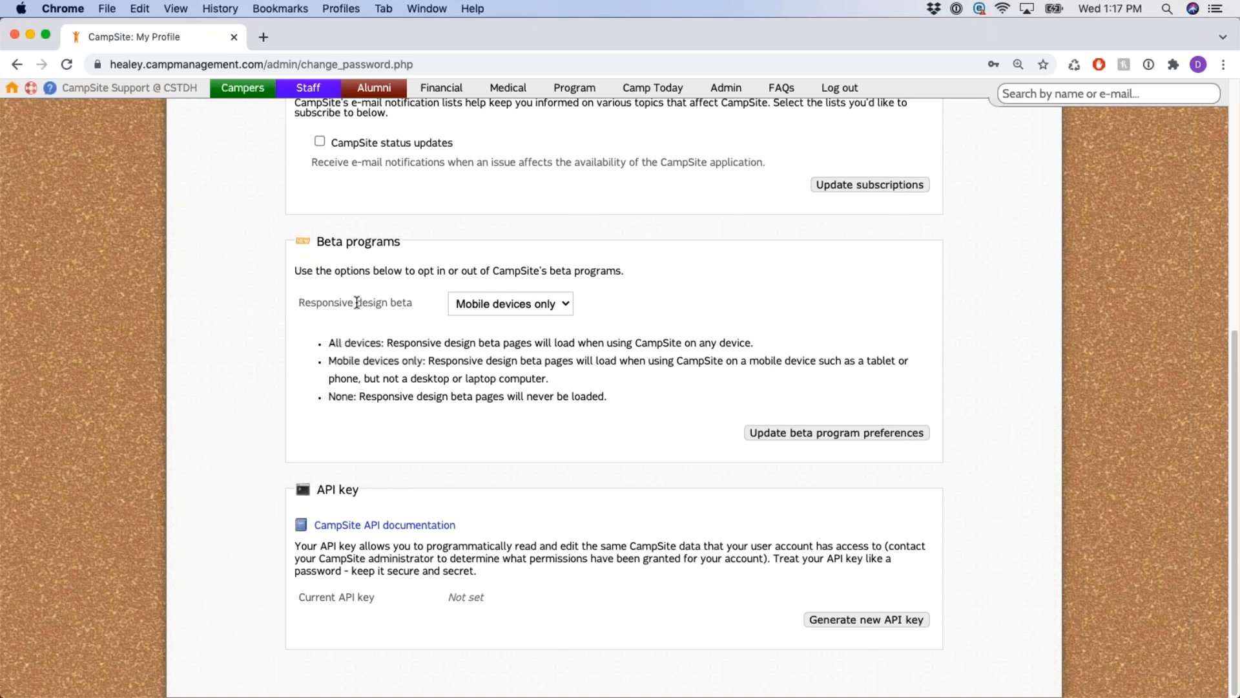
drag(299, 304, 429, 311)
click(445, 328)
click(553, 317)
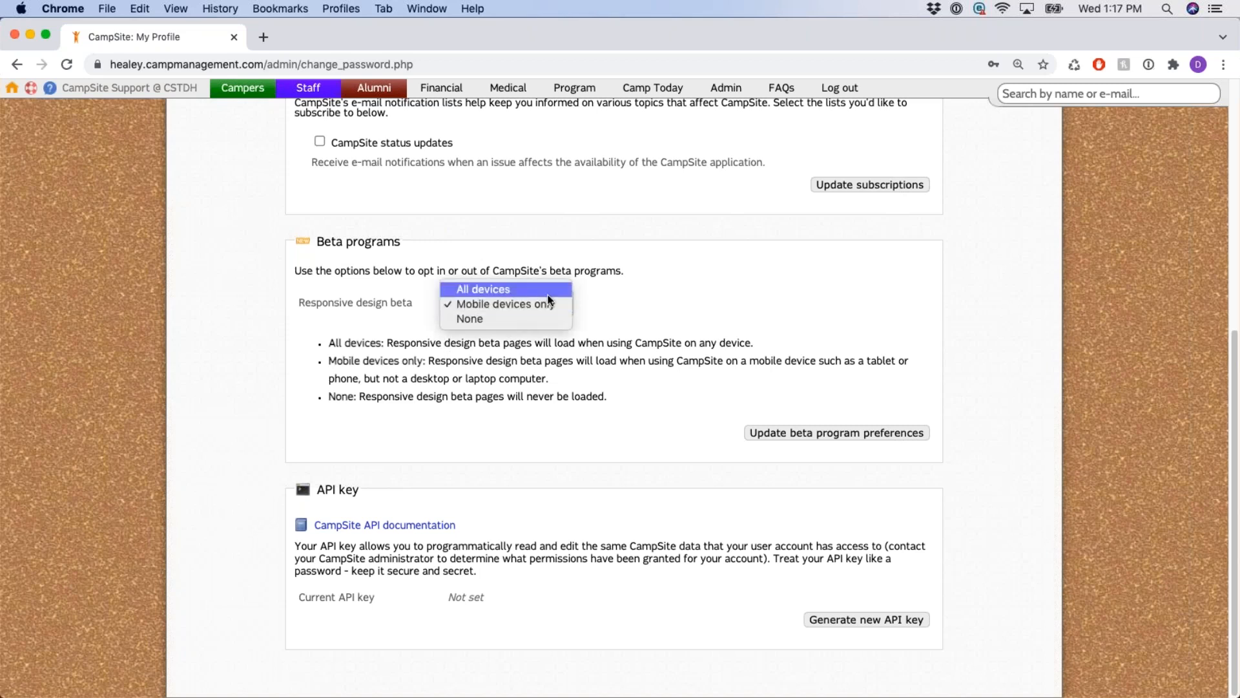
click(547, 295)
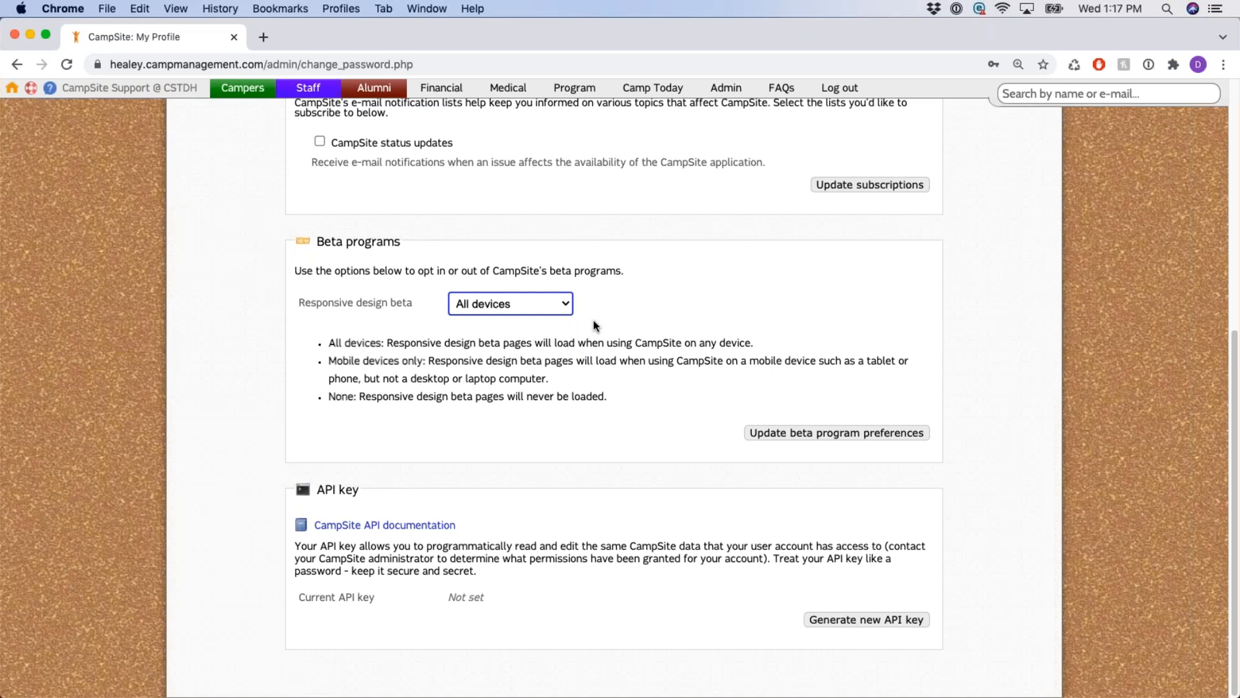
click(569, 308)
click(568, 304)
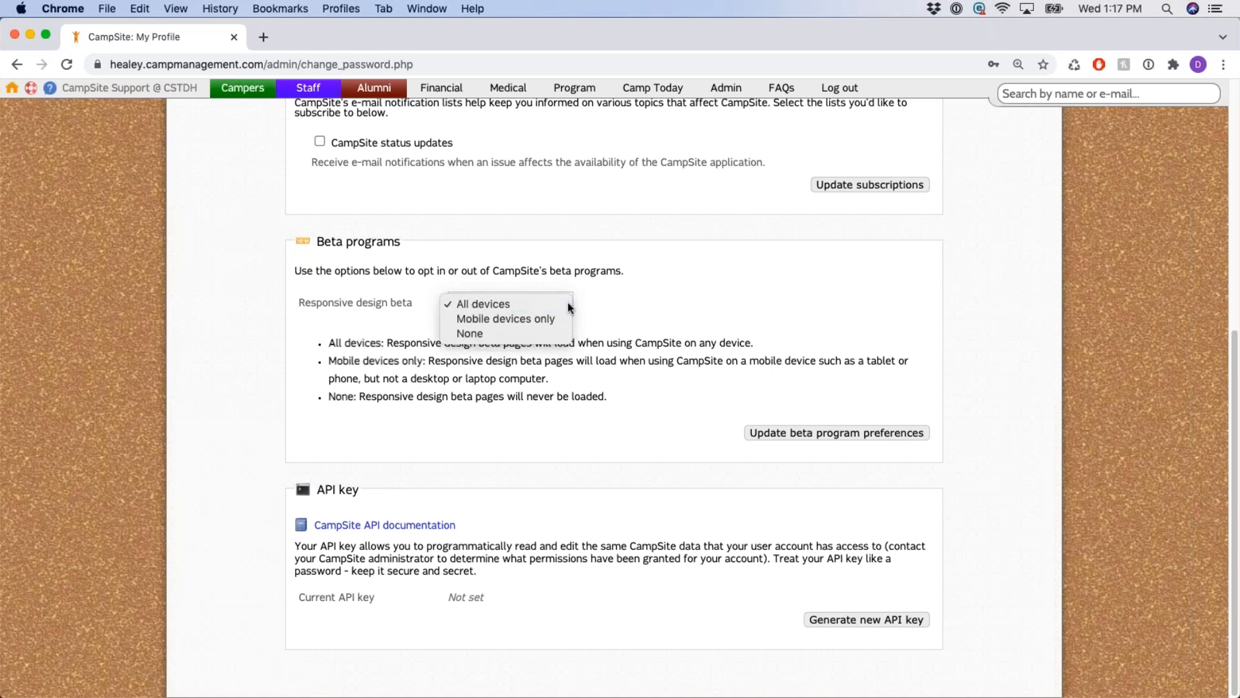
click(870, 436)
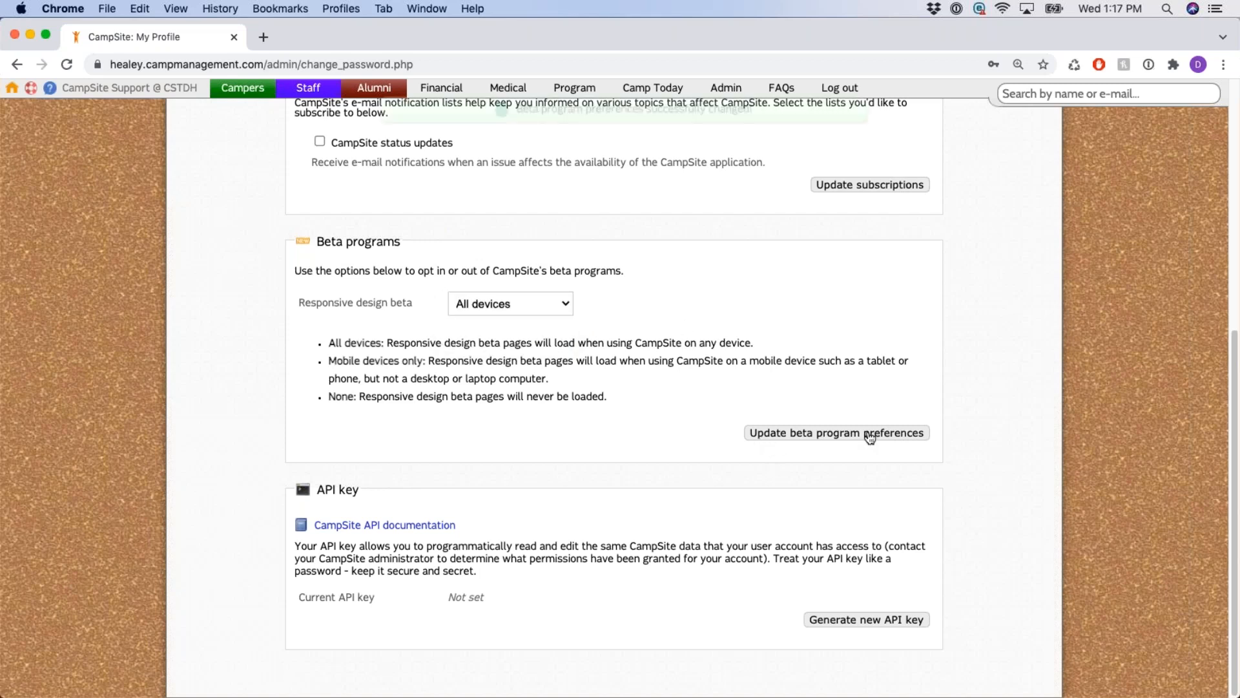
Reload the profile, switch the Responsive design beta to Mobile devices only, and save.
click(67, 65)
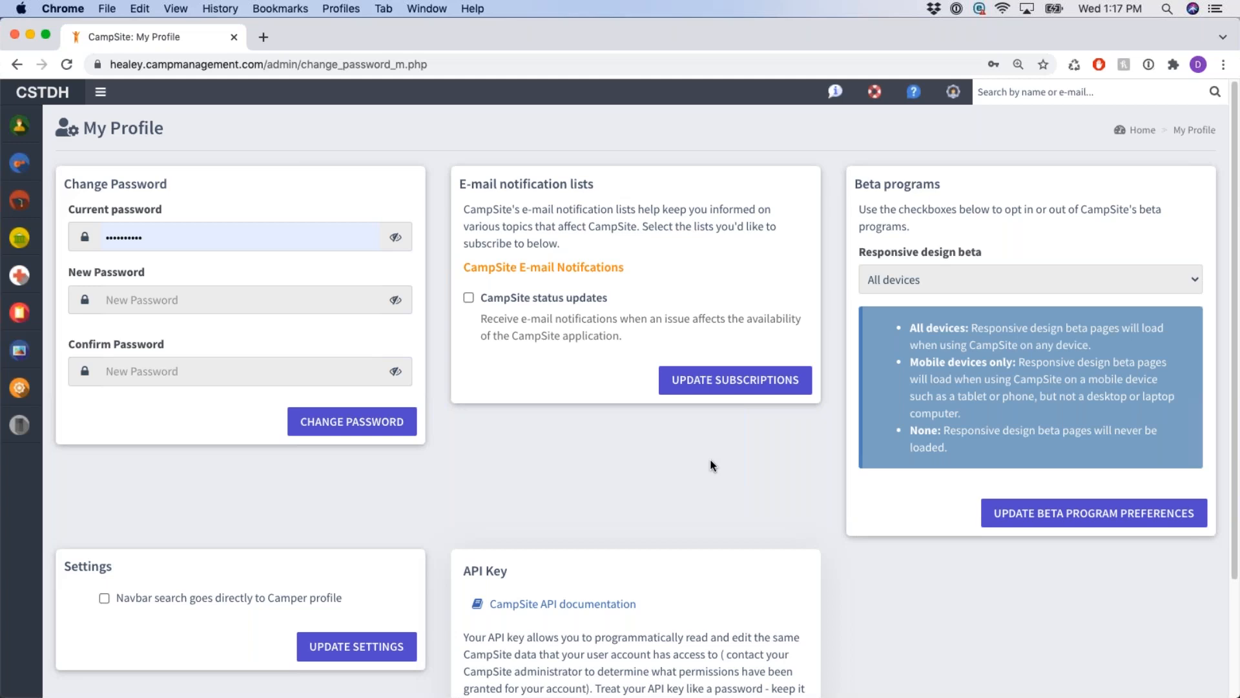
double_click(961, 253)
click(1020, 281)
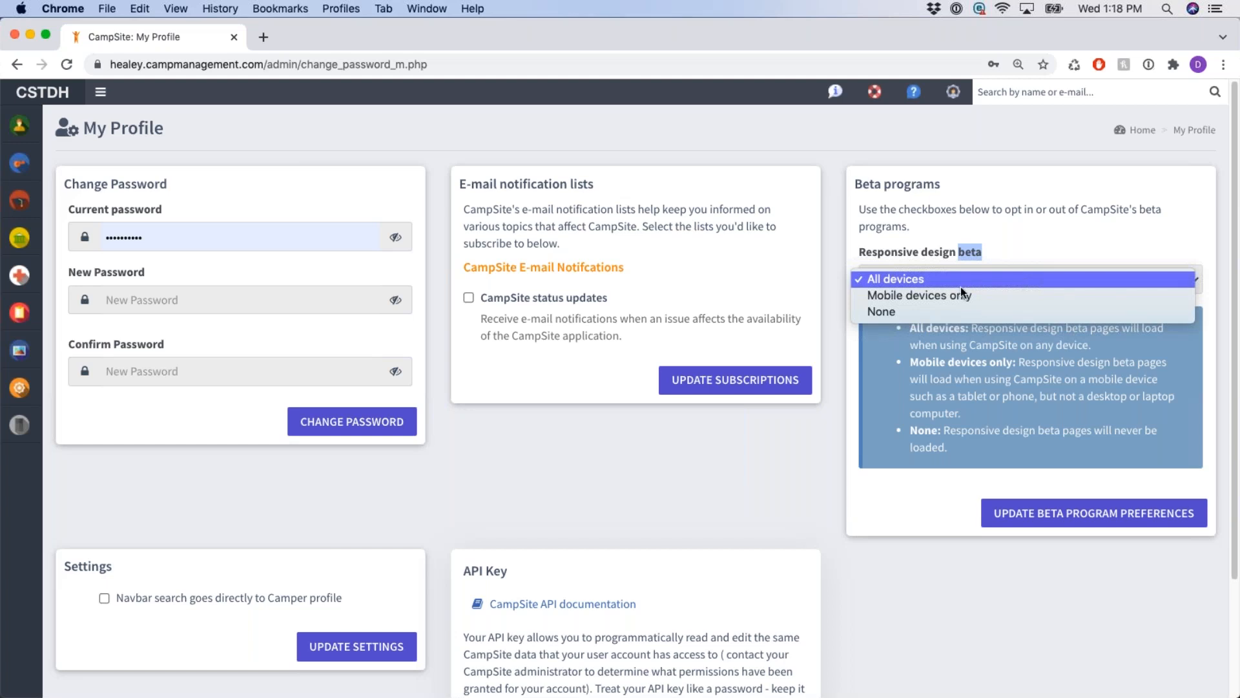
click(984, 297)
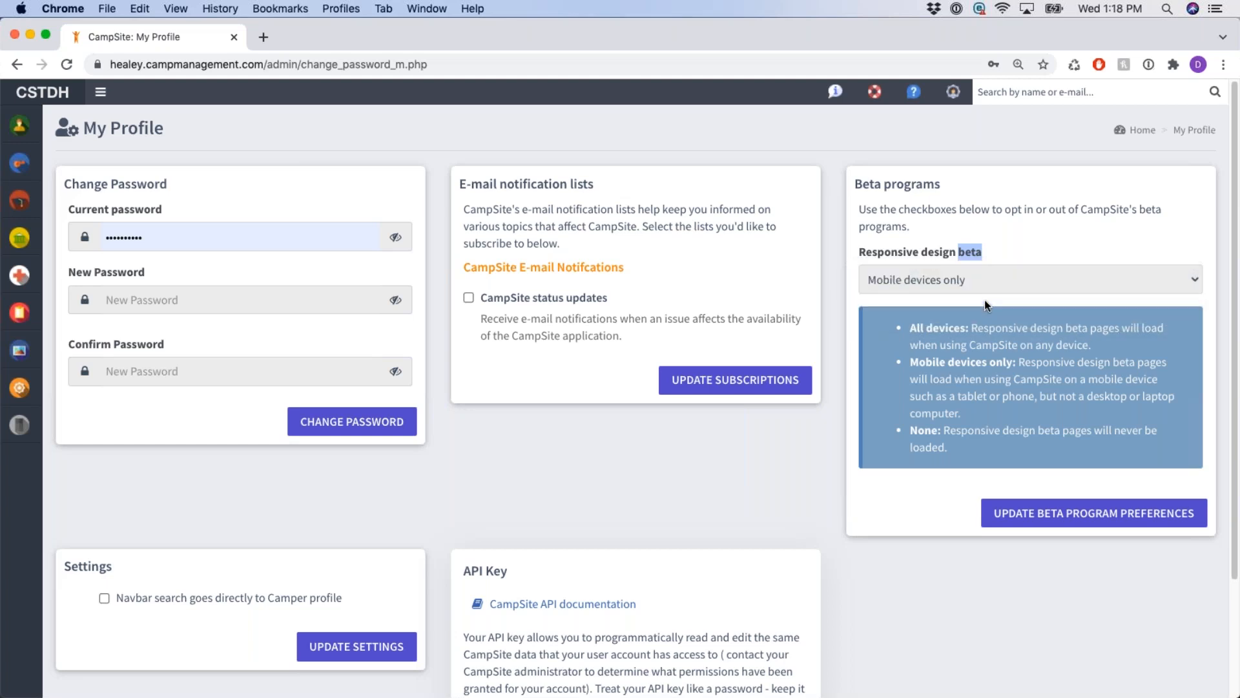
click(1111, 521)
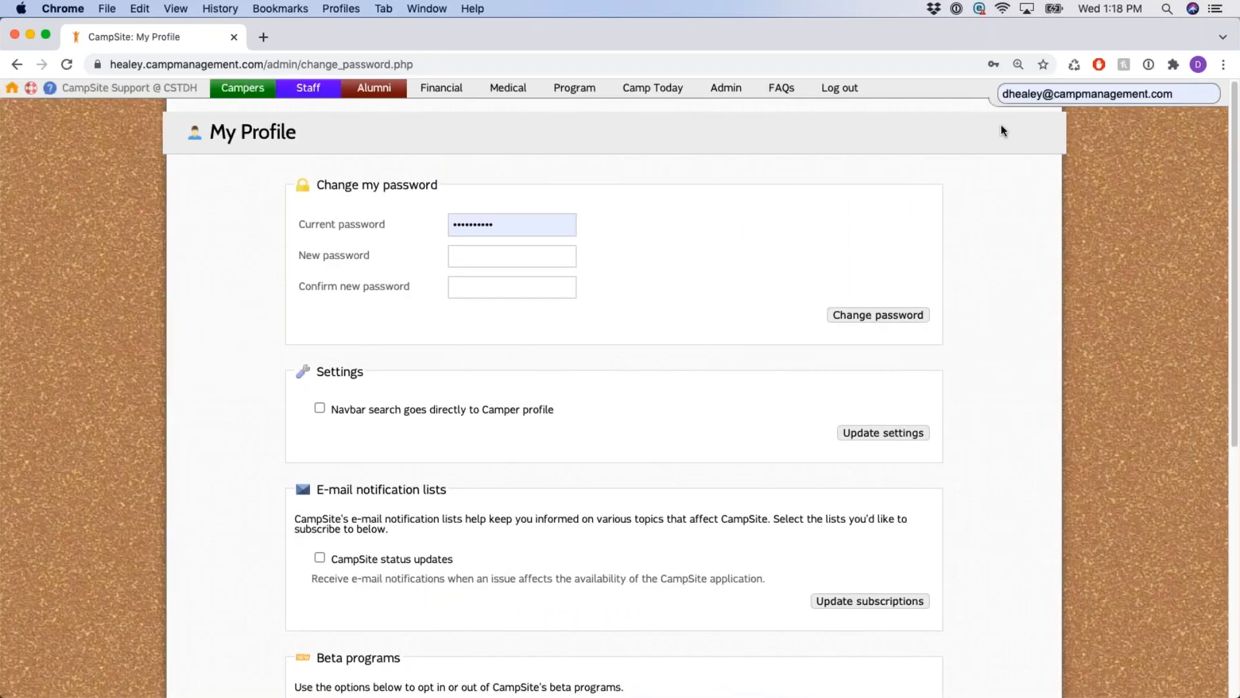
Clear the autofilled current password and scroll toward the Beta programs and API key sections.
click(1065, 94)
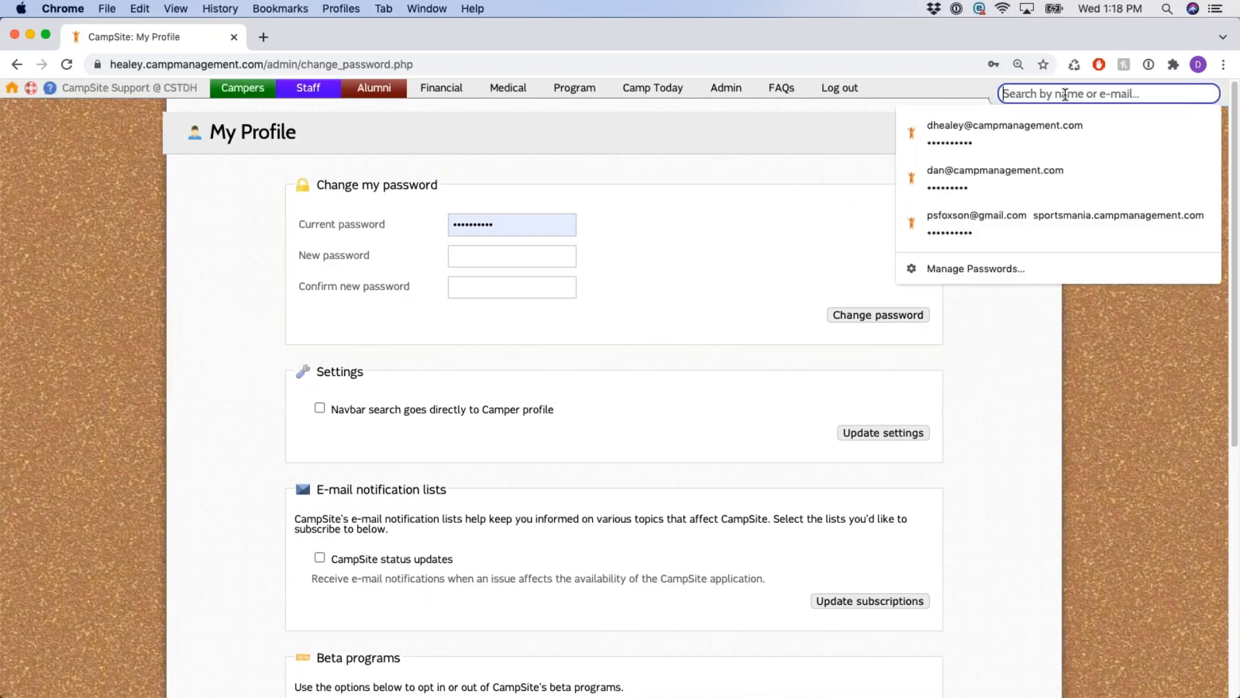
double_click(540, 216)
click(839, 188)
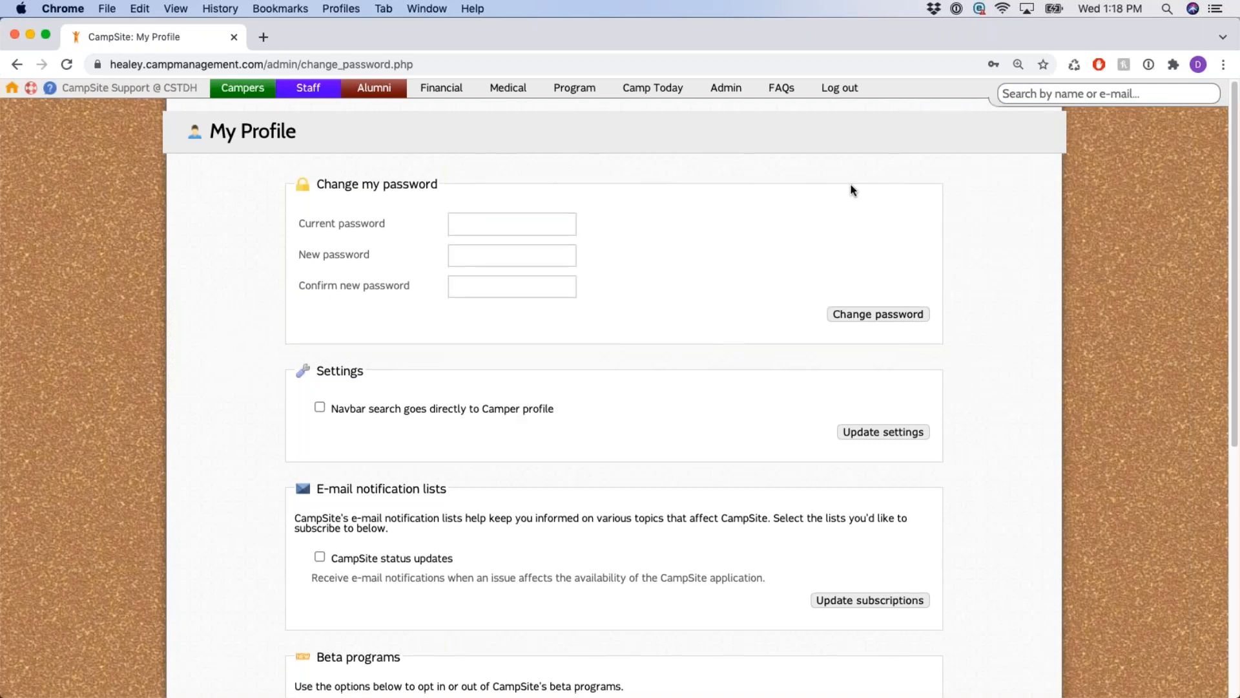
scroll(645, 310, down, 7)
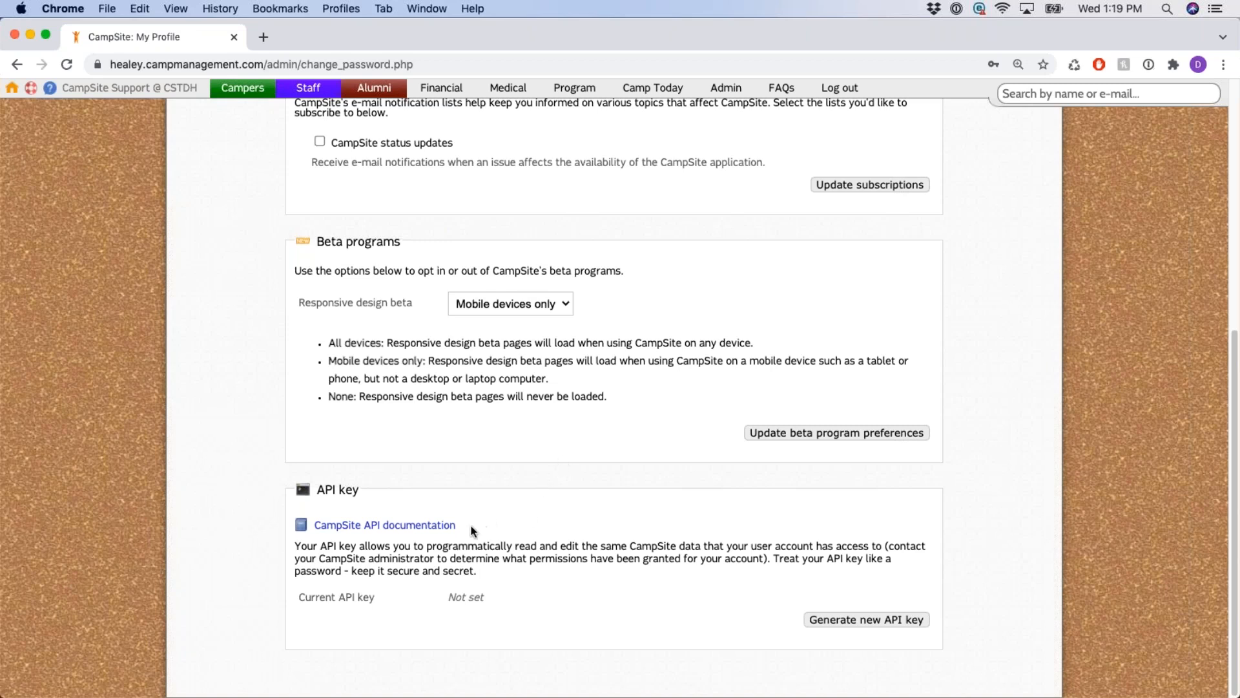
drag(454, 526, 309, 525)
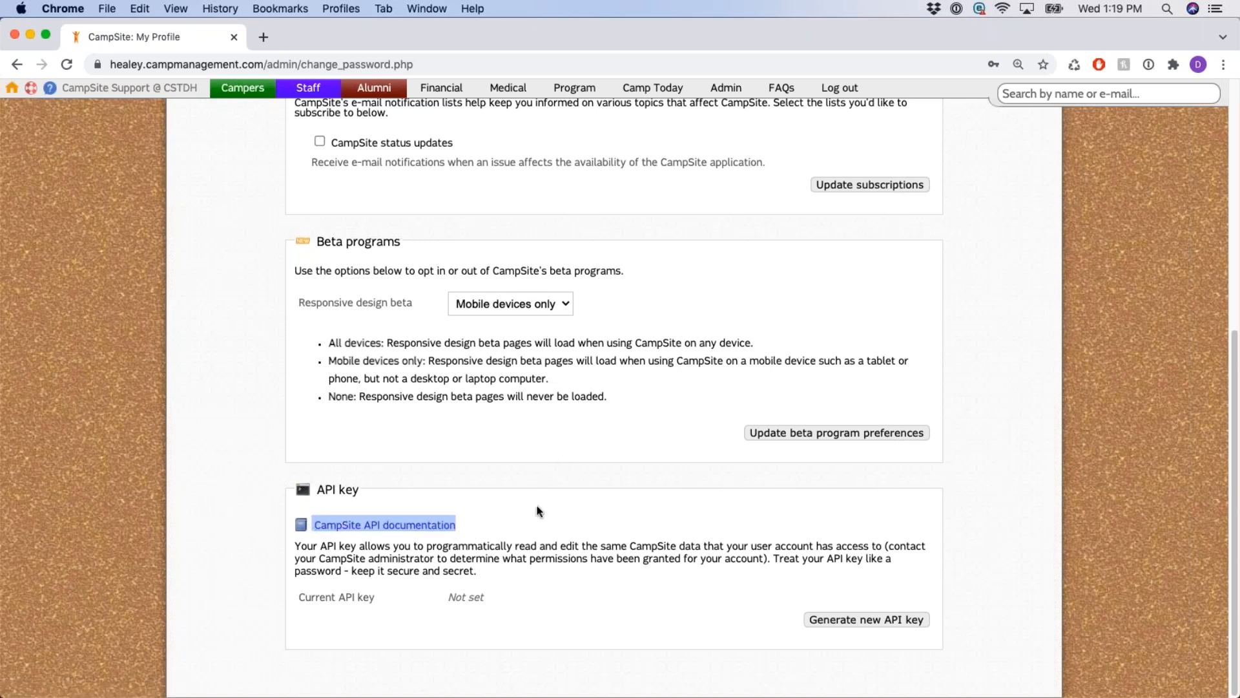
click(574, 484)
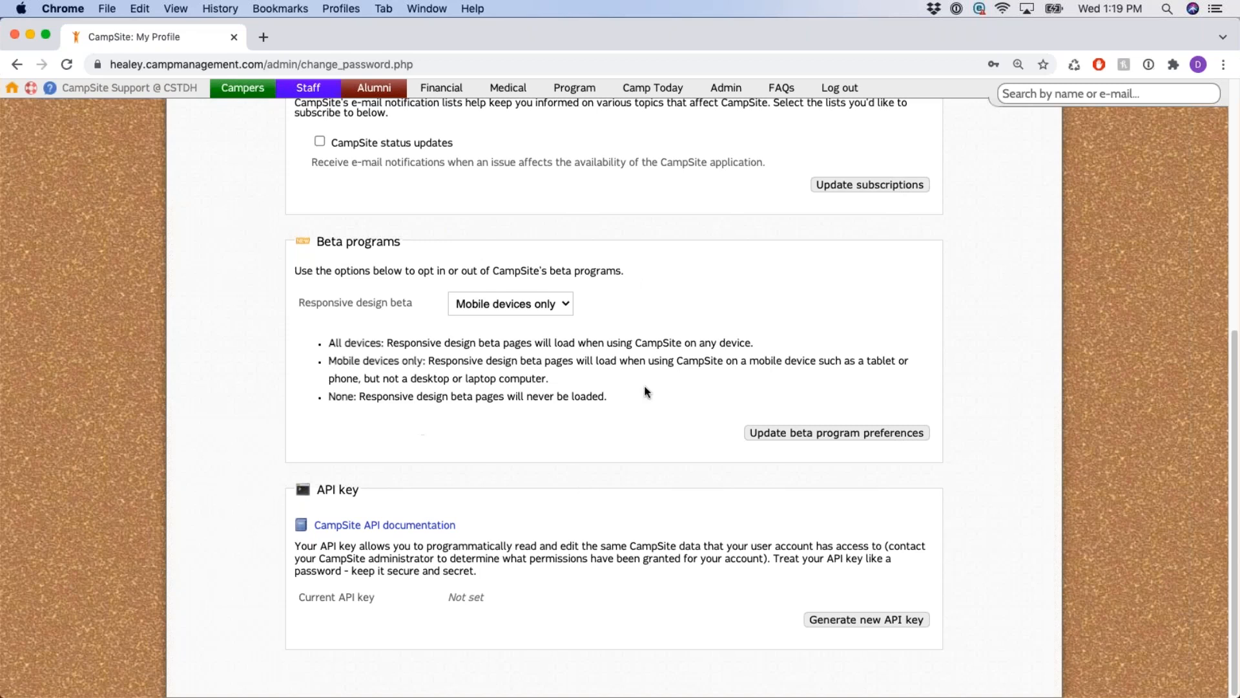
scroll(644, 387, up, 7)
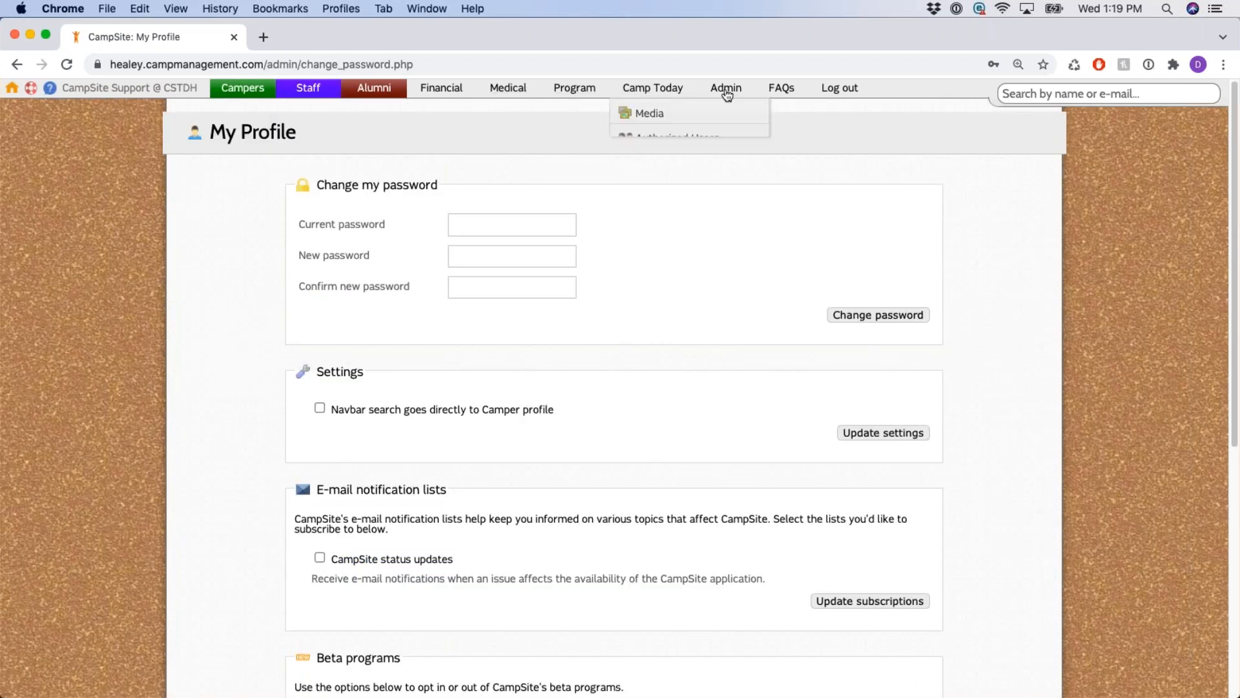
Open the FAQs page and scroll through its topic headings down to CampSite Trainings.
click(782, 97)
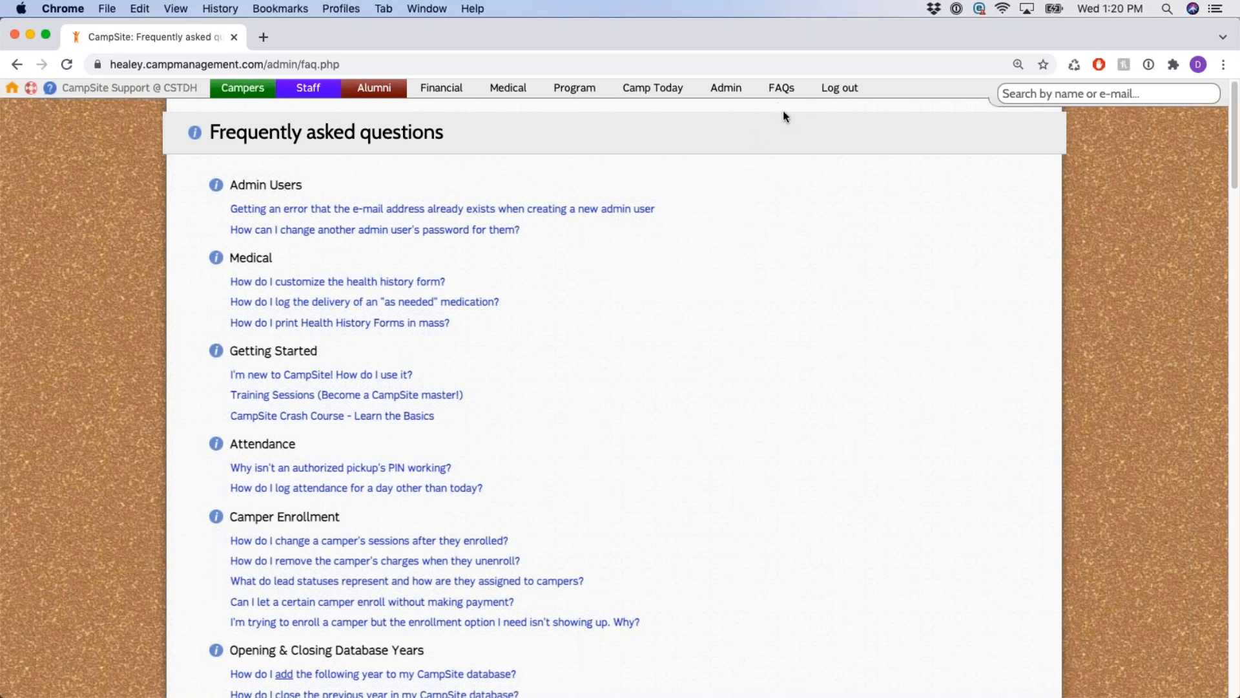
scroll(818, 174, down, 5)
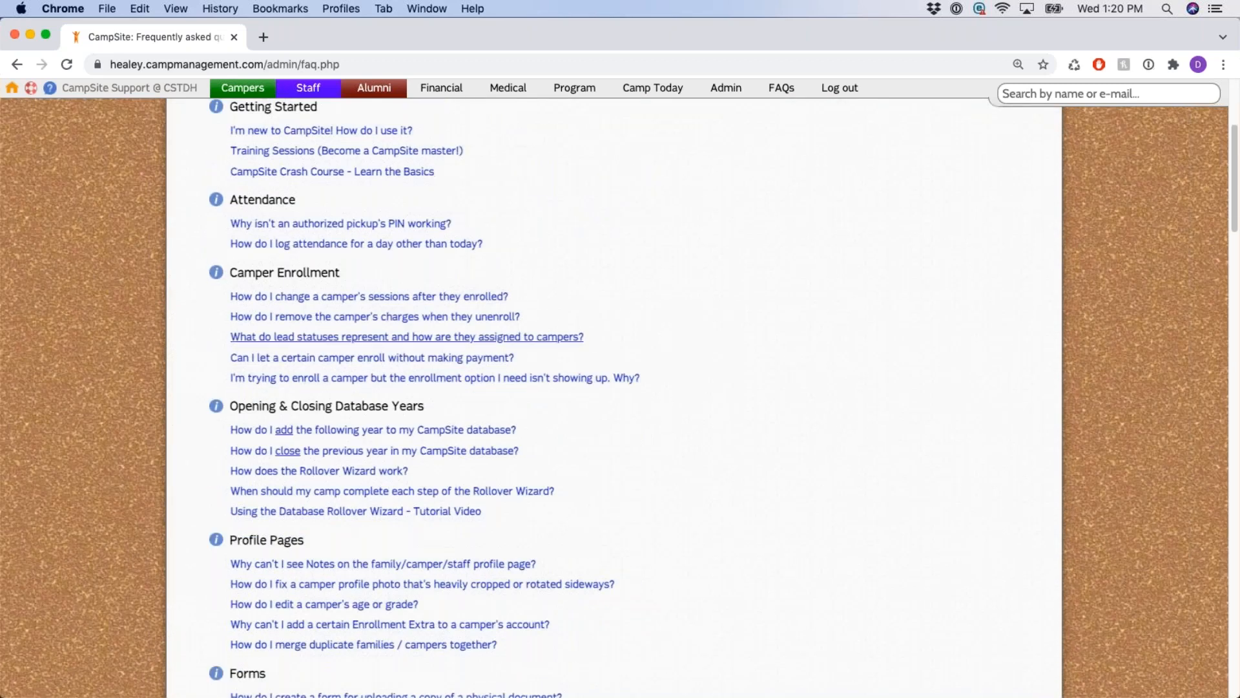
scroll(501, 343, down, 2)
drag(429, 342, 229, 345)
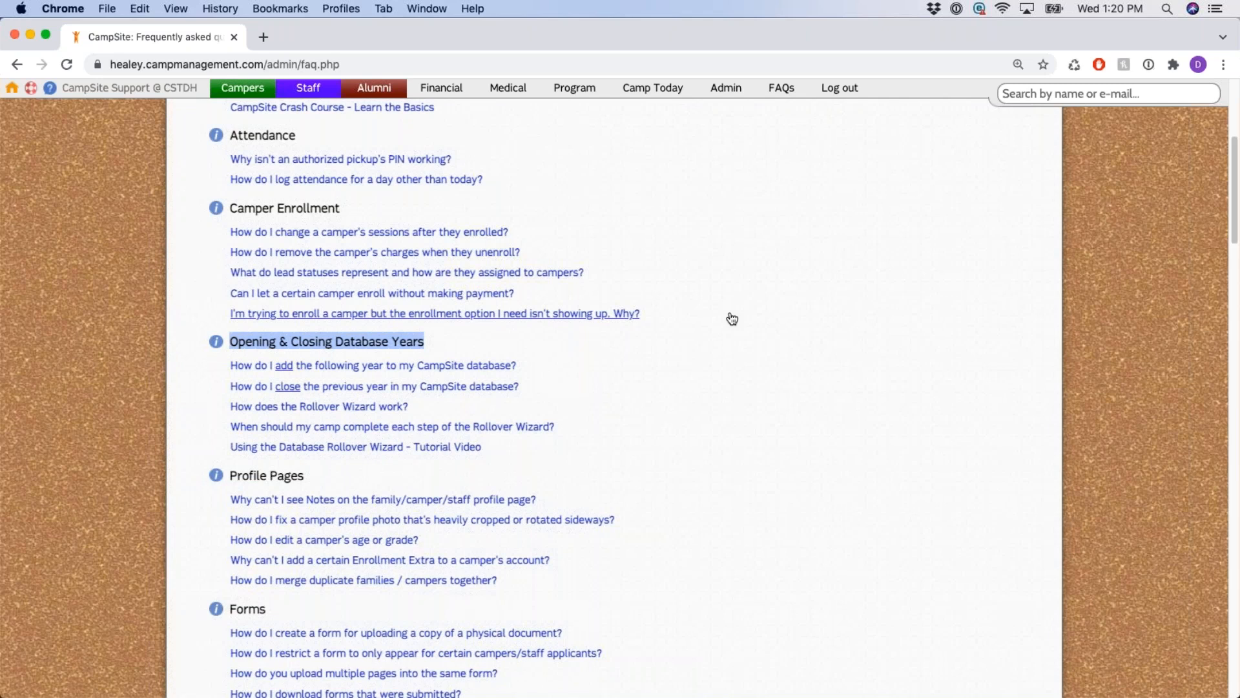
scroll(624, 388, down, 1)
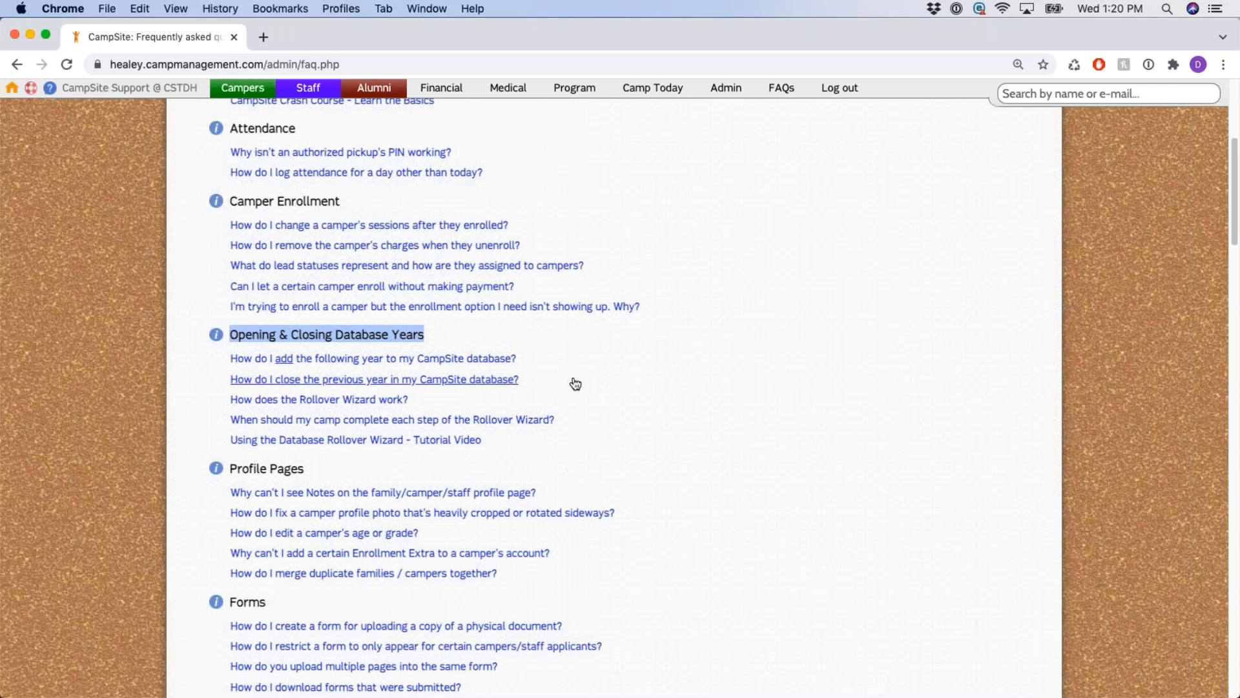
scroll(709, 363, down, 5)
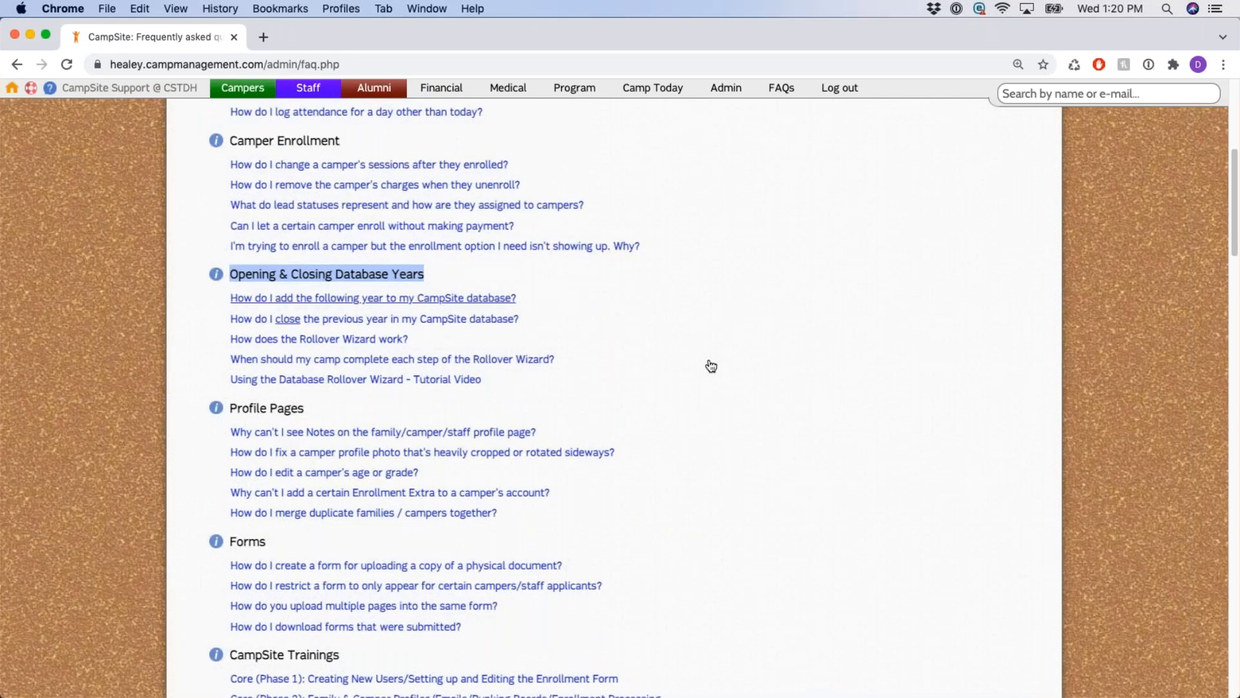
scroll(345, 277, down, 2)
drag(344, 269, 228, 270)
click(228, 271)
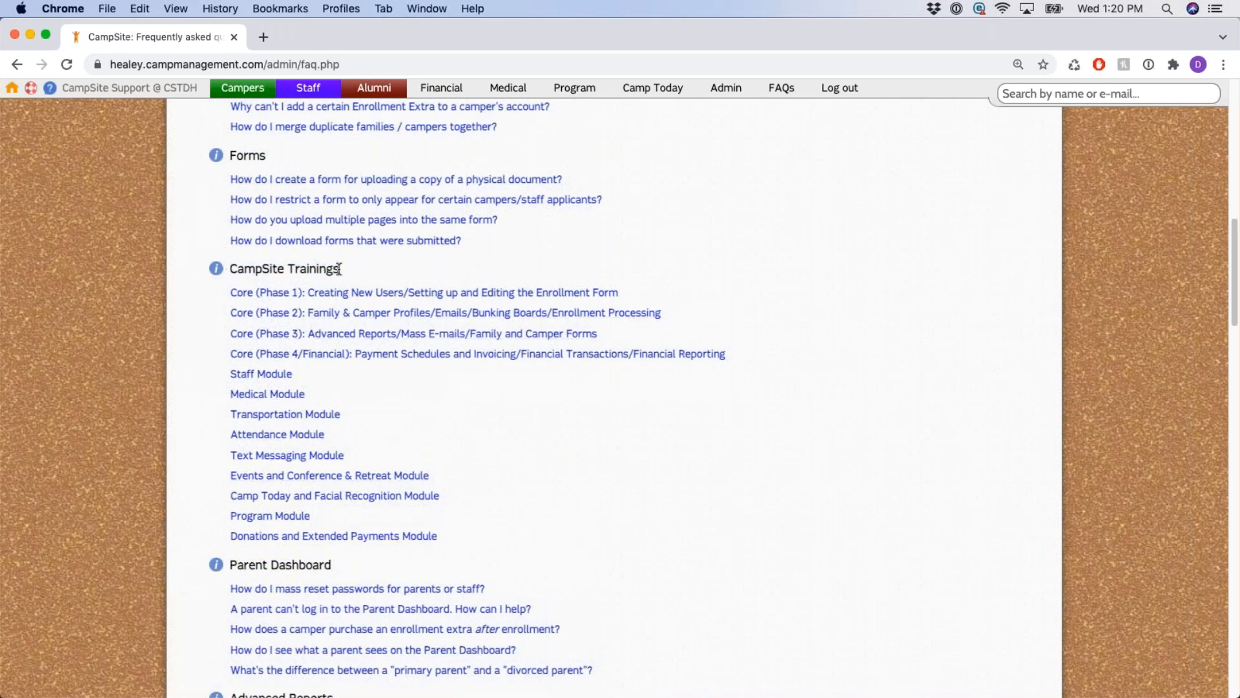
Expand and collapse the Core (Phase 1) training item twice, then return to the admin home page.
drag(341, 269, 228, 270)
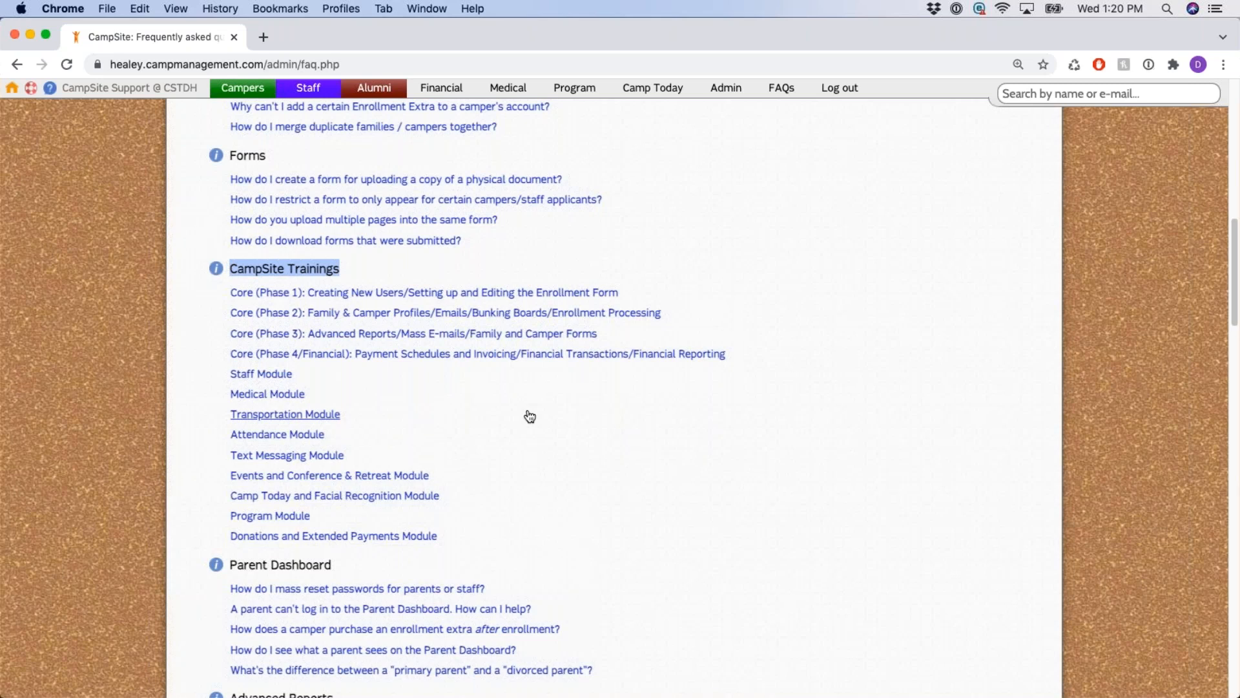
click(347, 294)
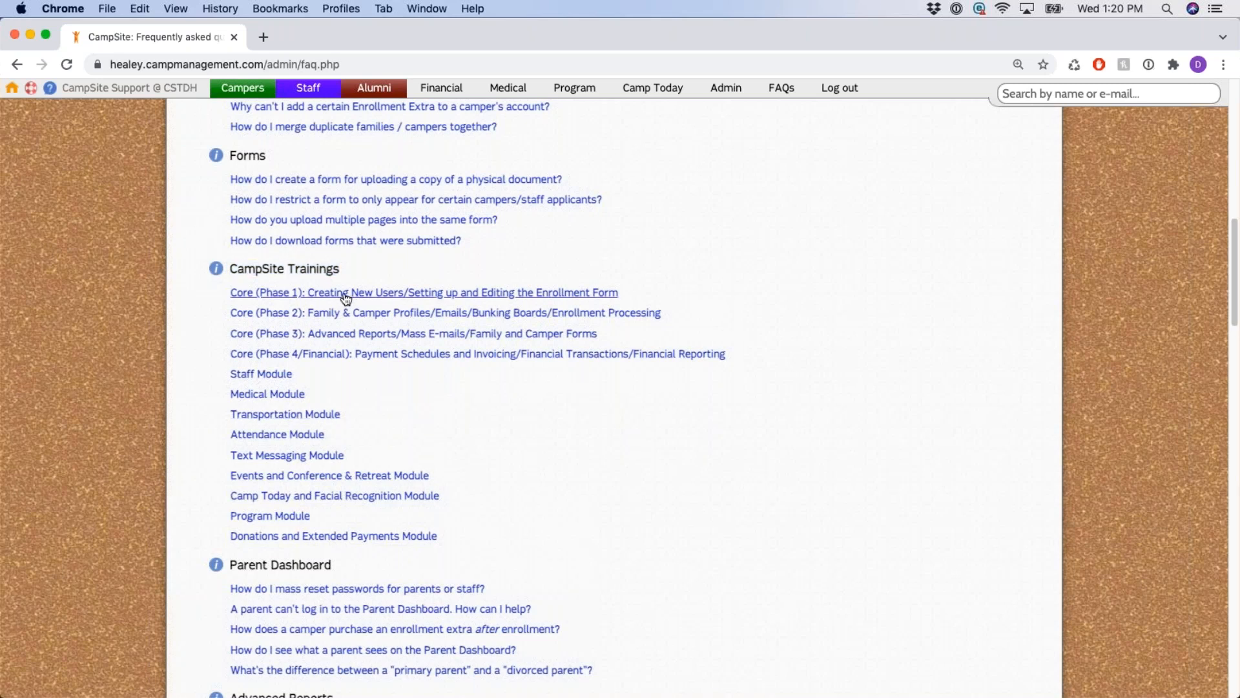
click(420, 294)
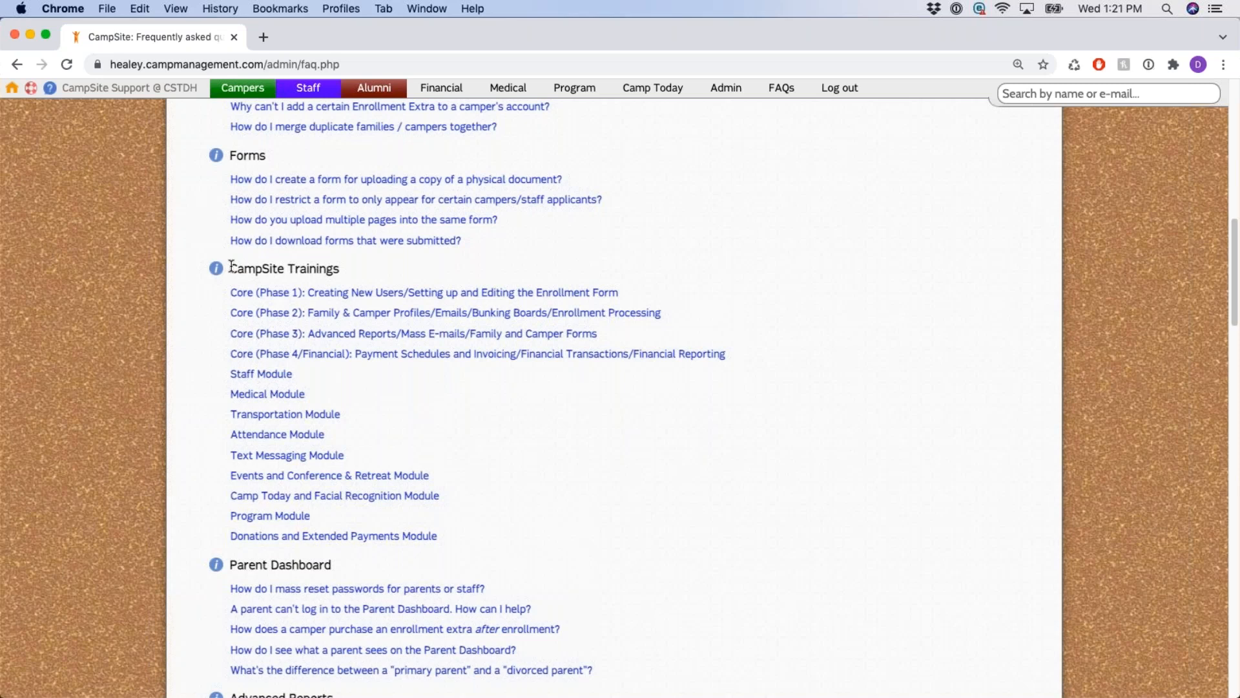
click(328, 296)
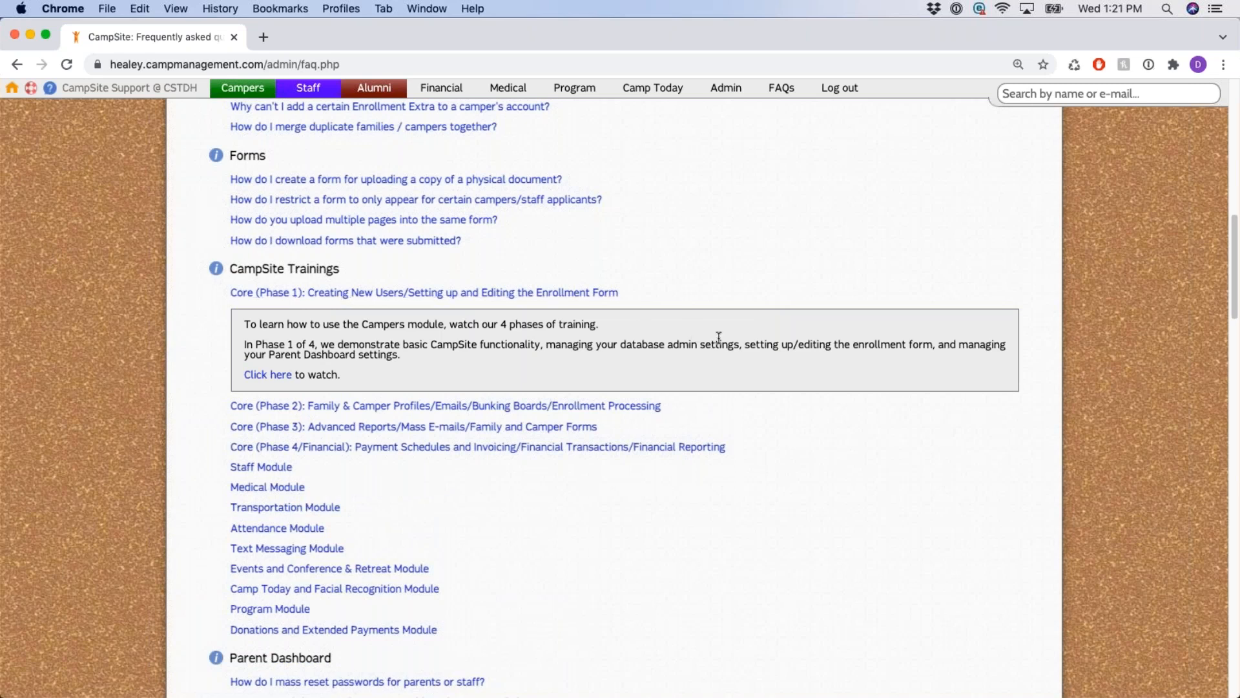
click(600, 297)
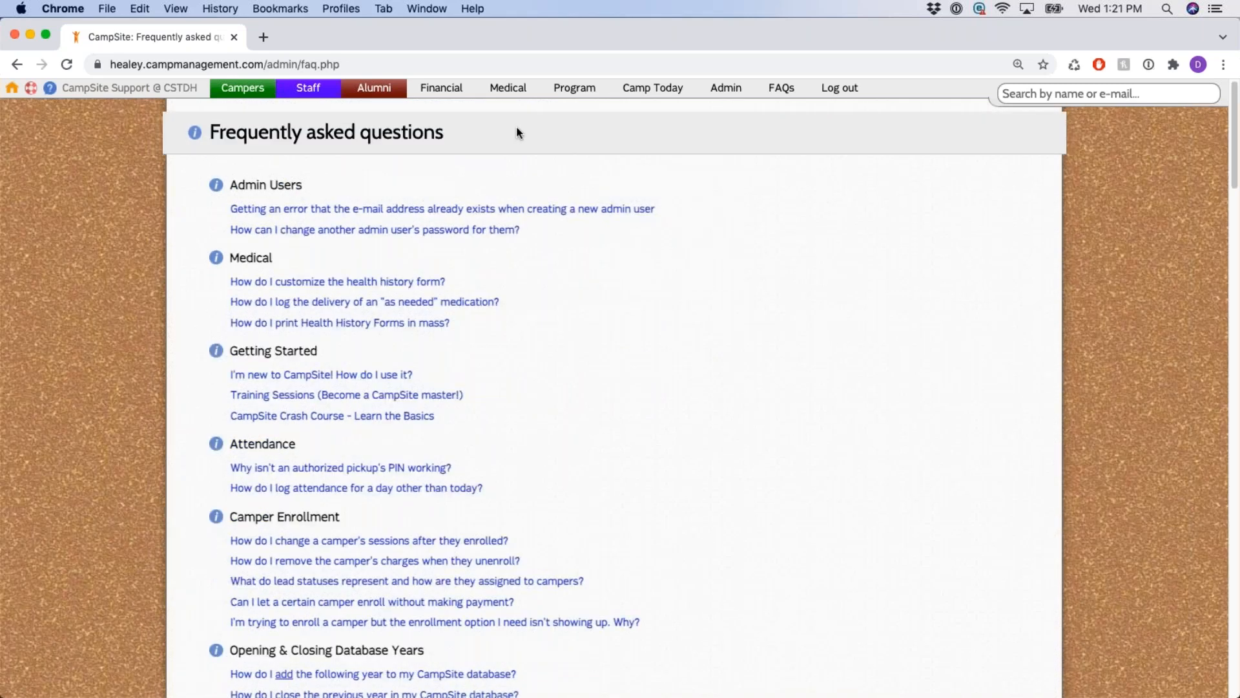
click(10, 94)
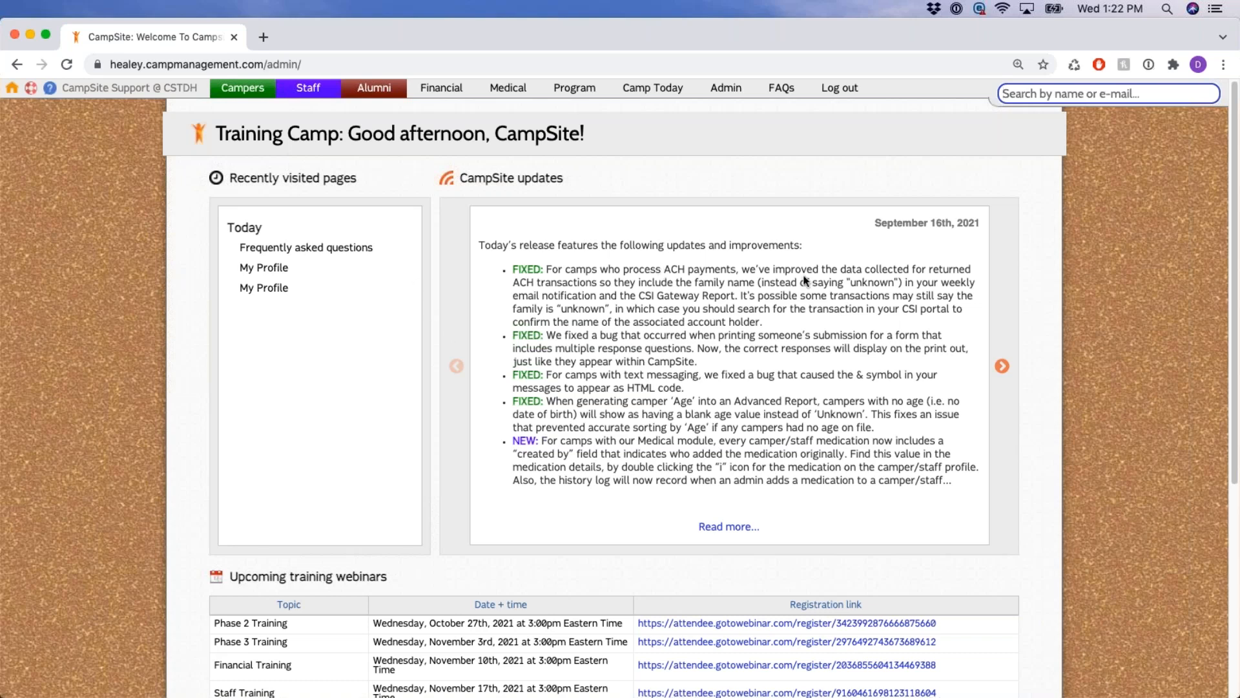
click(883, 184)
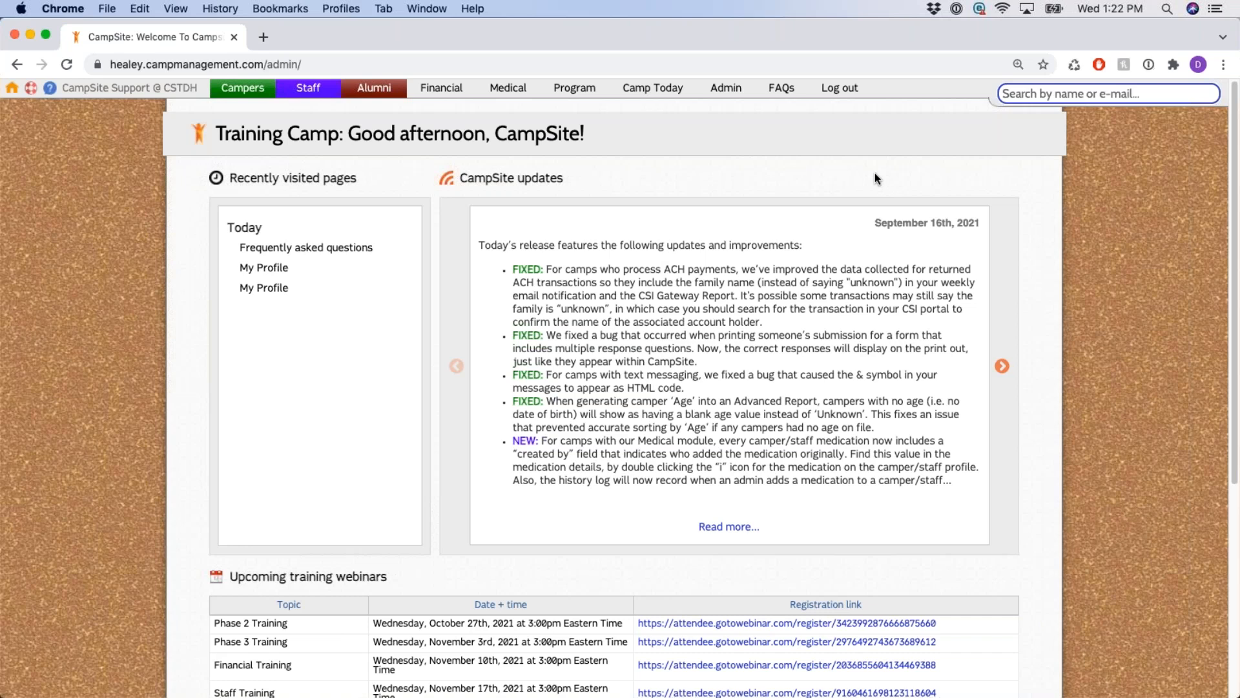
click(850, 175)
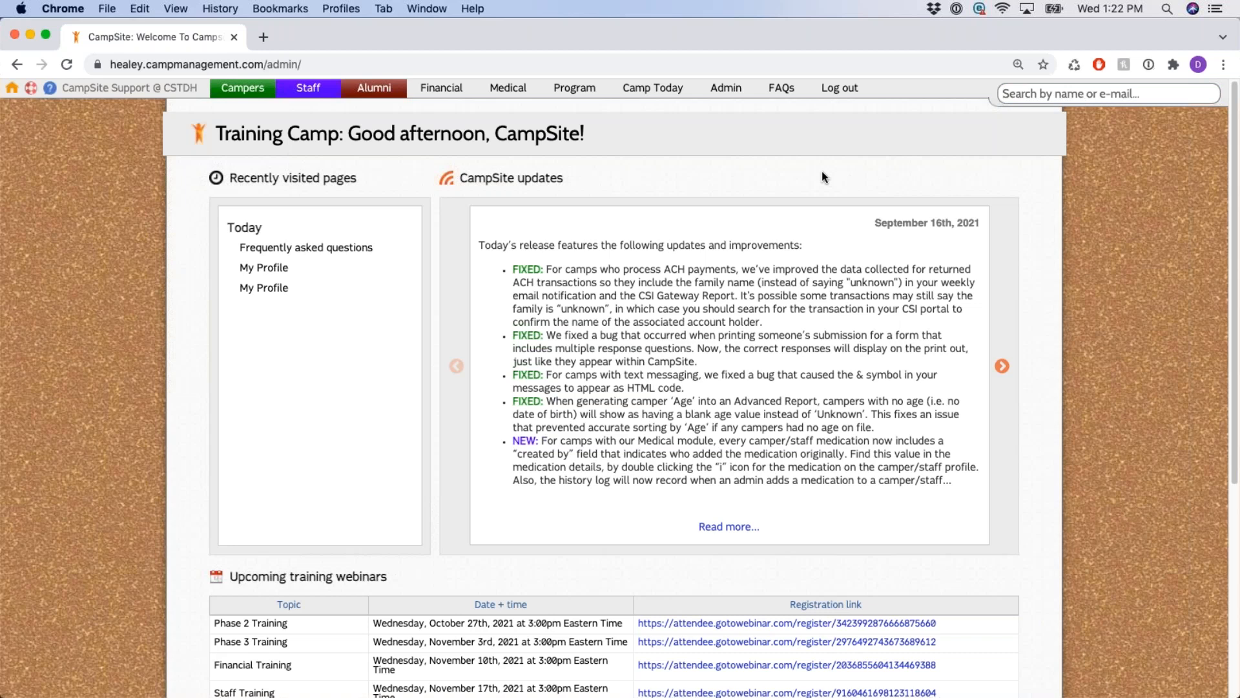
Go to Admin and show the DB Management Users list.
click(727, 92)
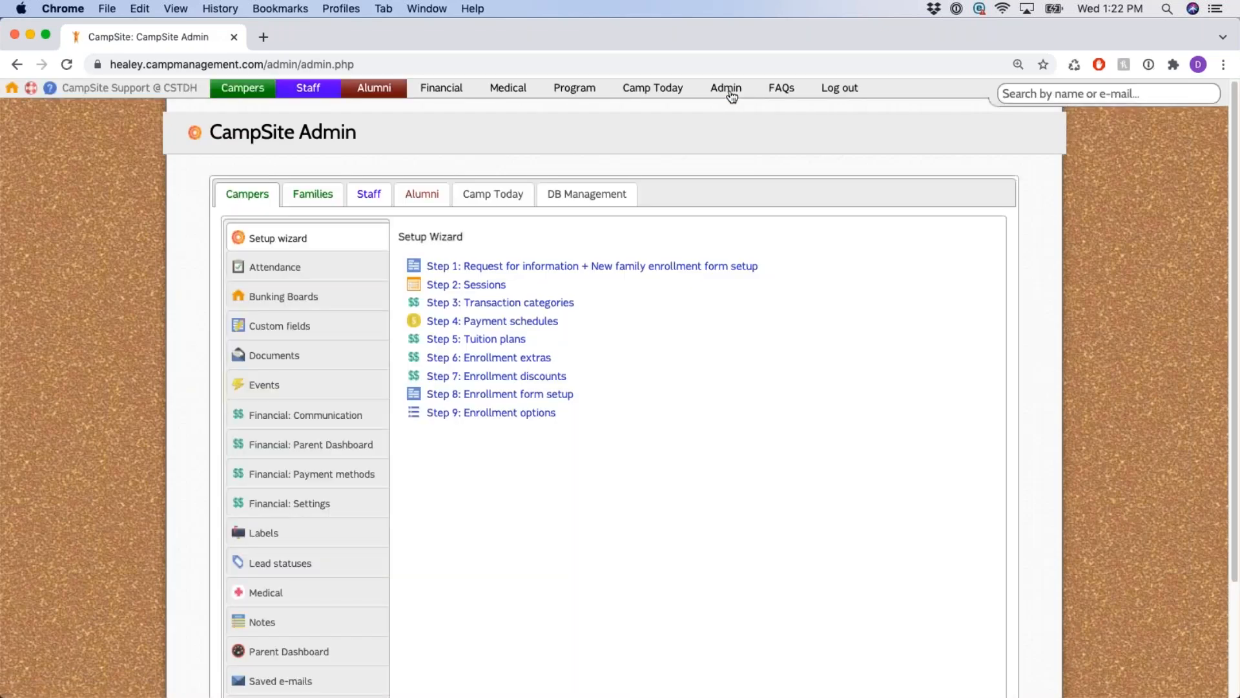
click(587, 193)
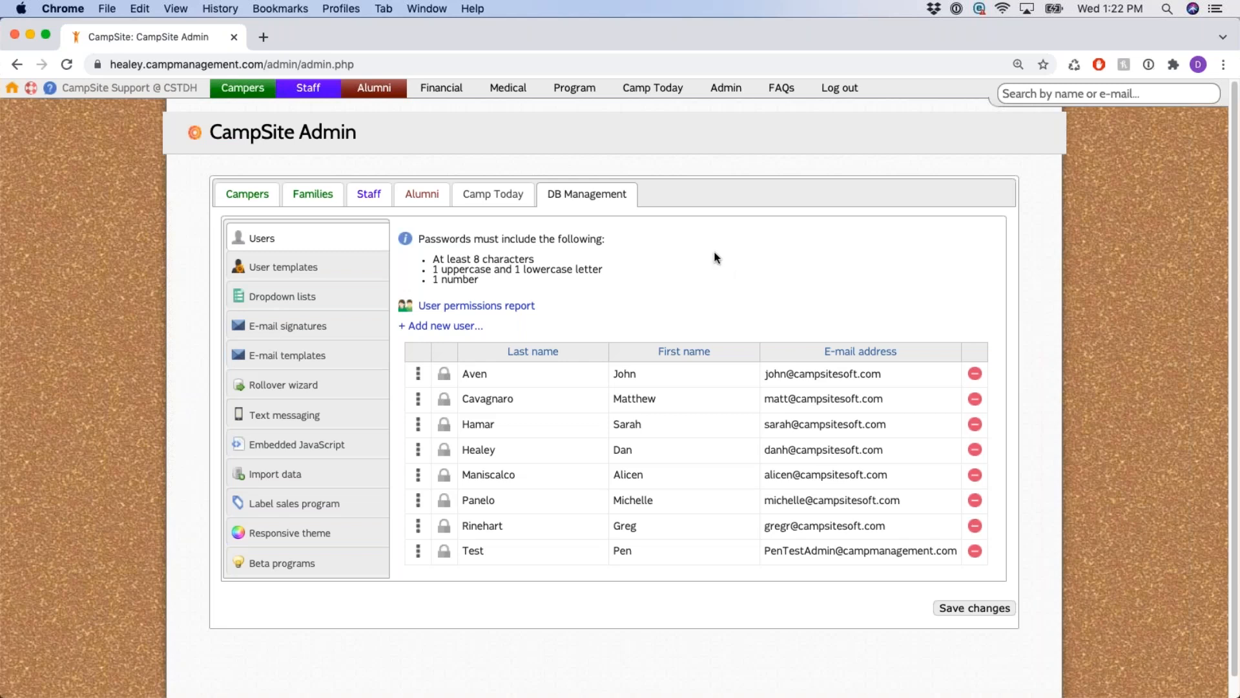
scroll(739, 227, down, 1)
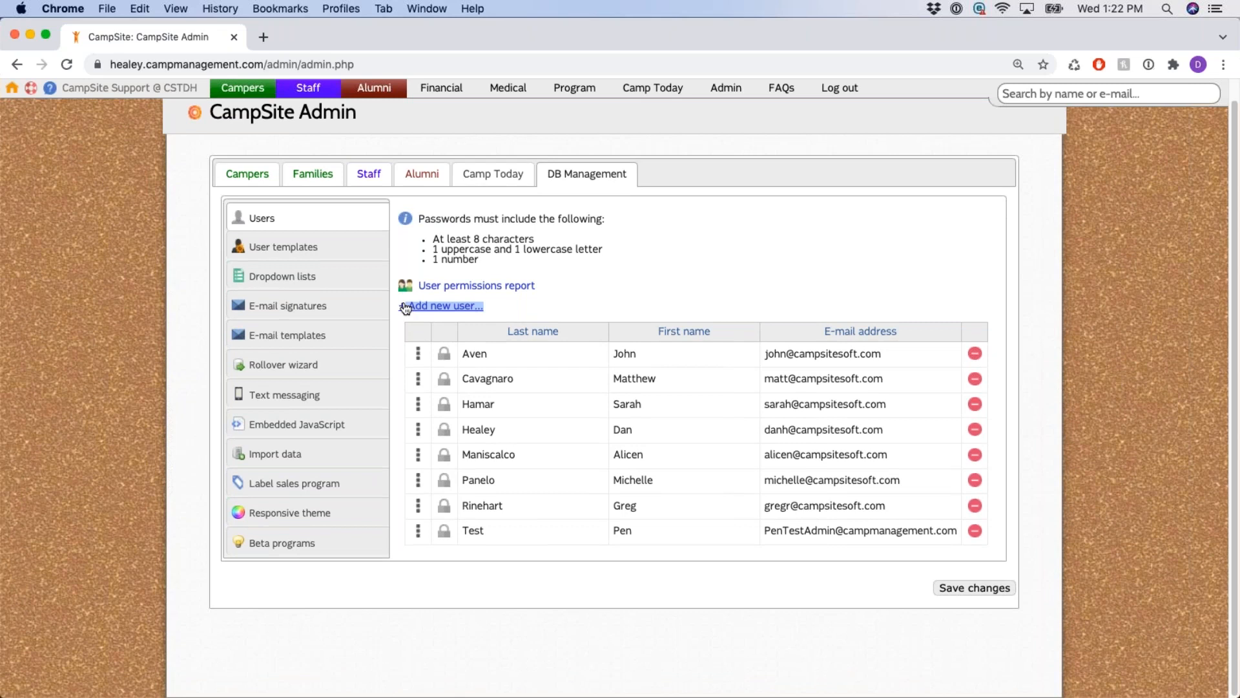
click(442, 308)
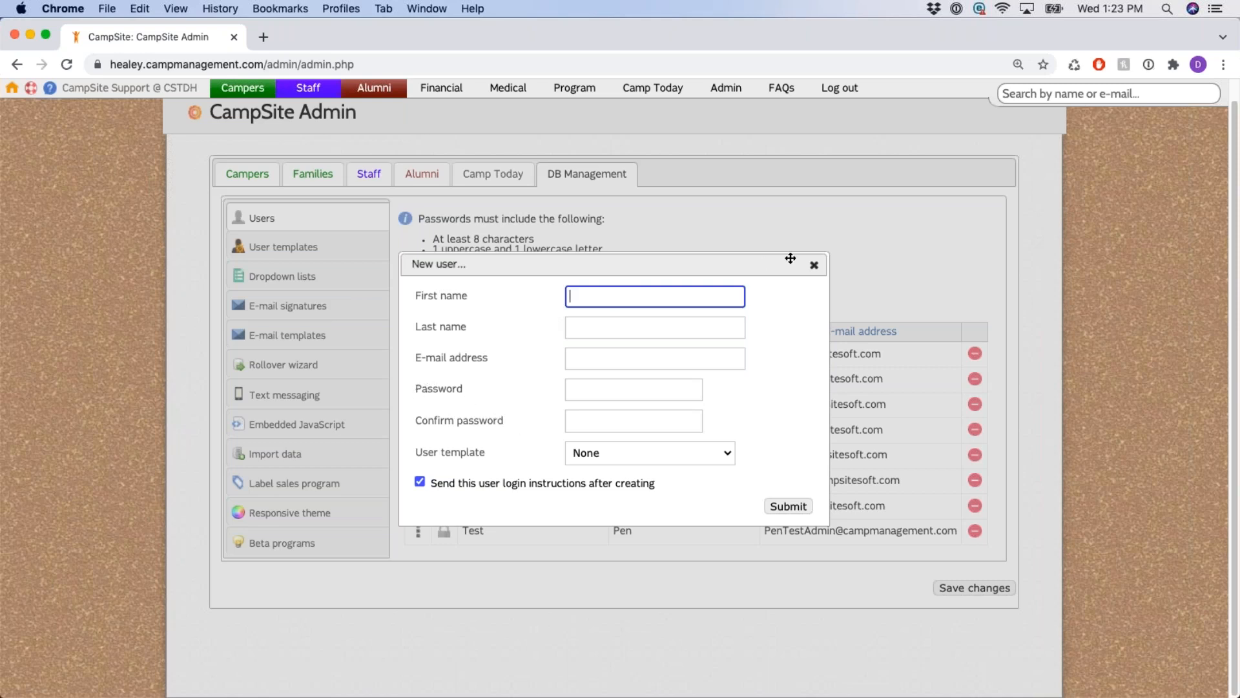
click(812, 267)
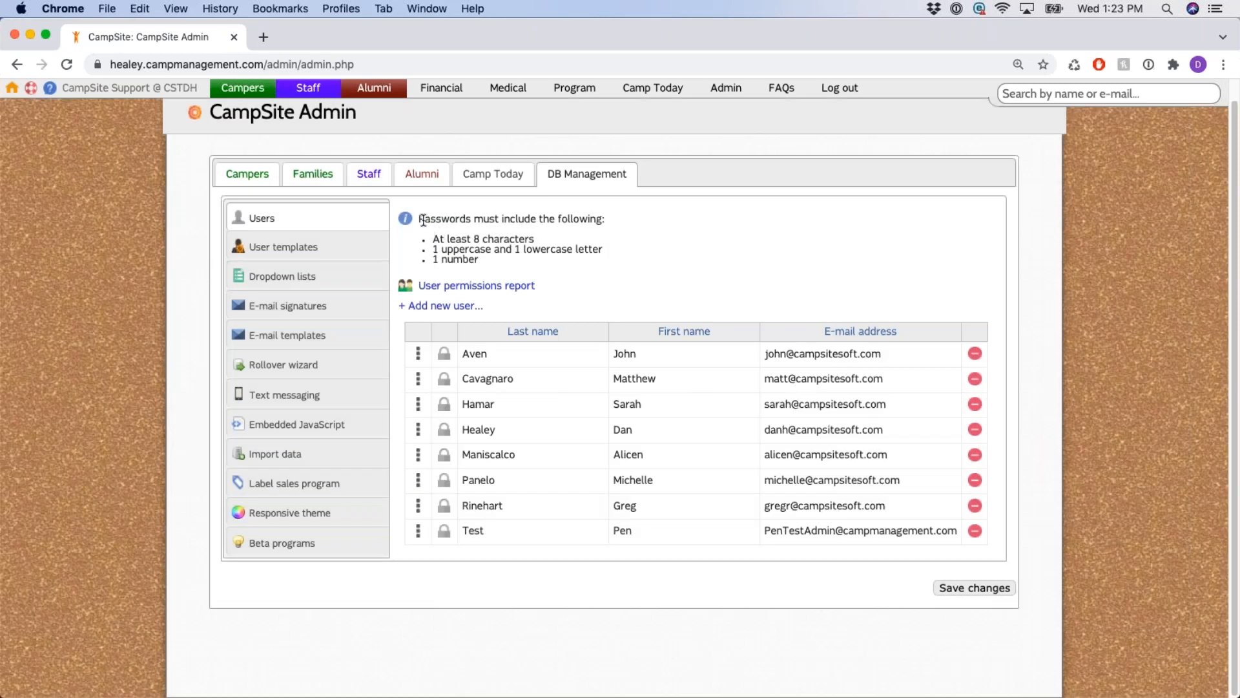
drag(419, 218, 496, 264)
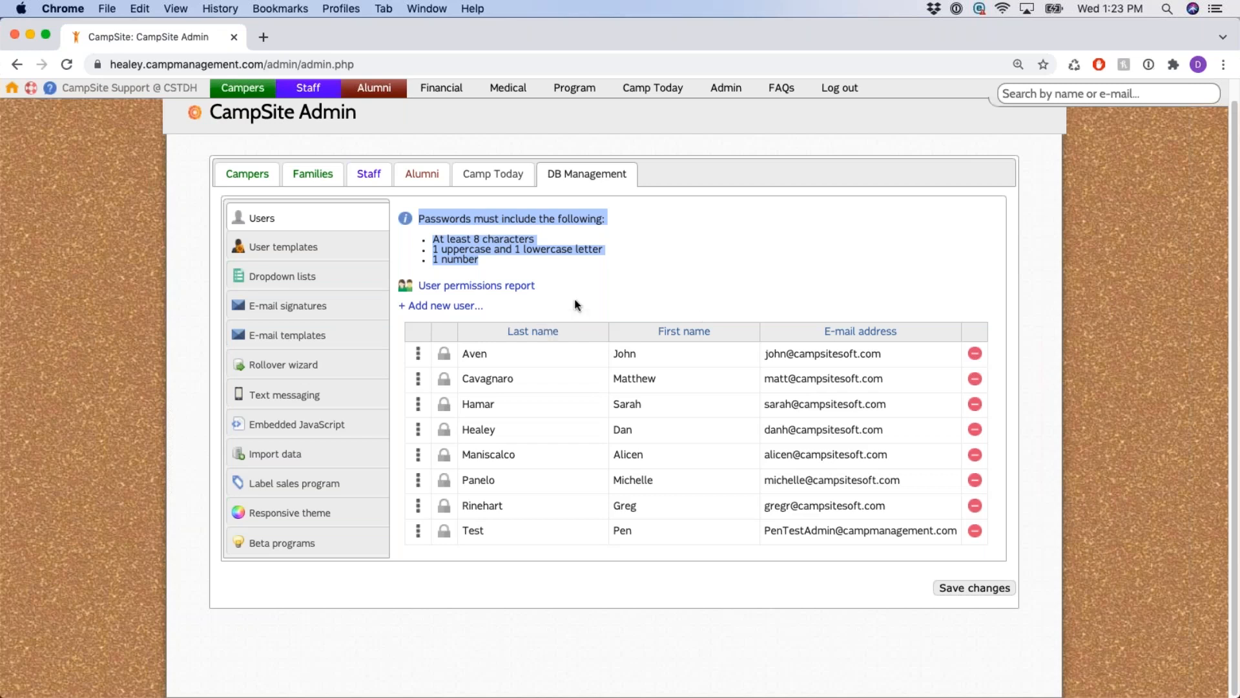
Start a new admin user named Test Support and enter its e-mail address.
click(448, 306)
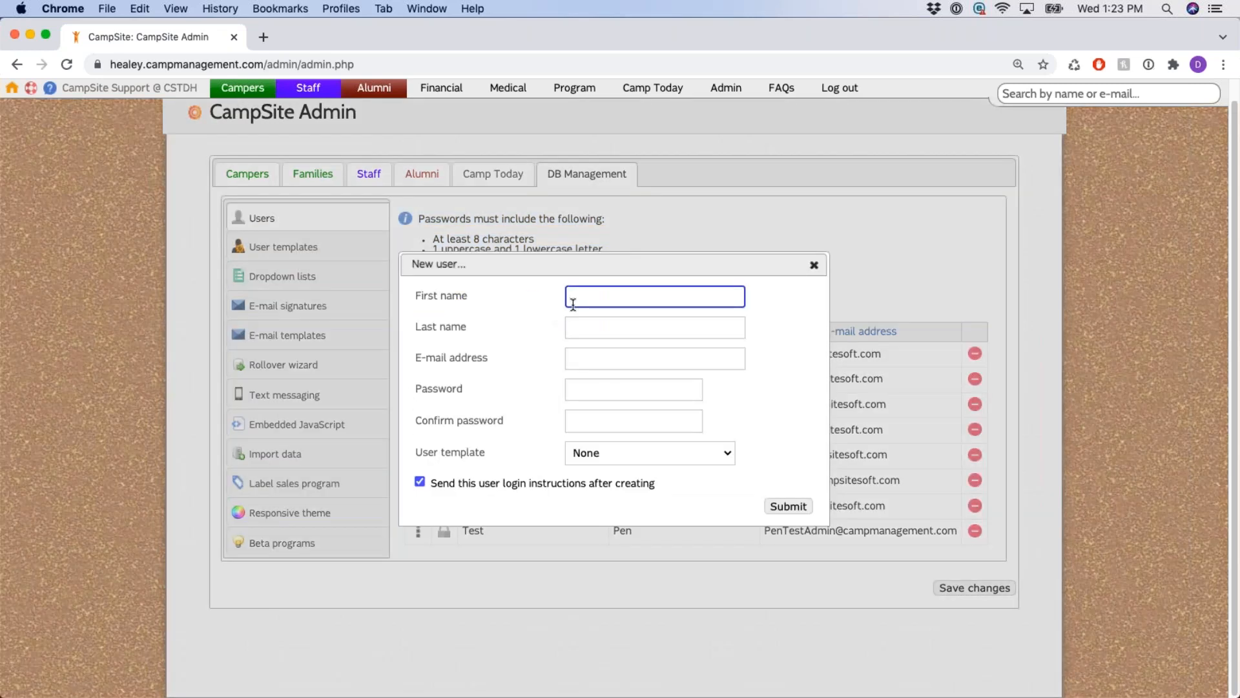
text(Test)
key(Tab)
text(S)
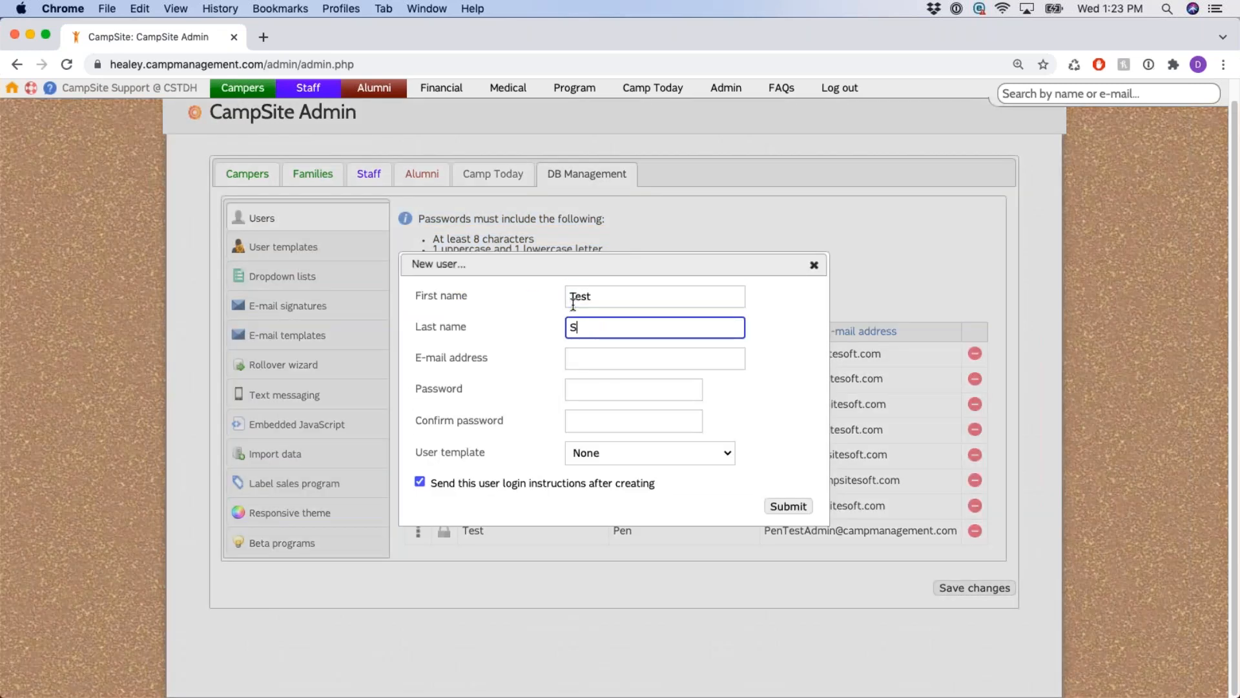
text(upport)
key(Tab)
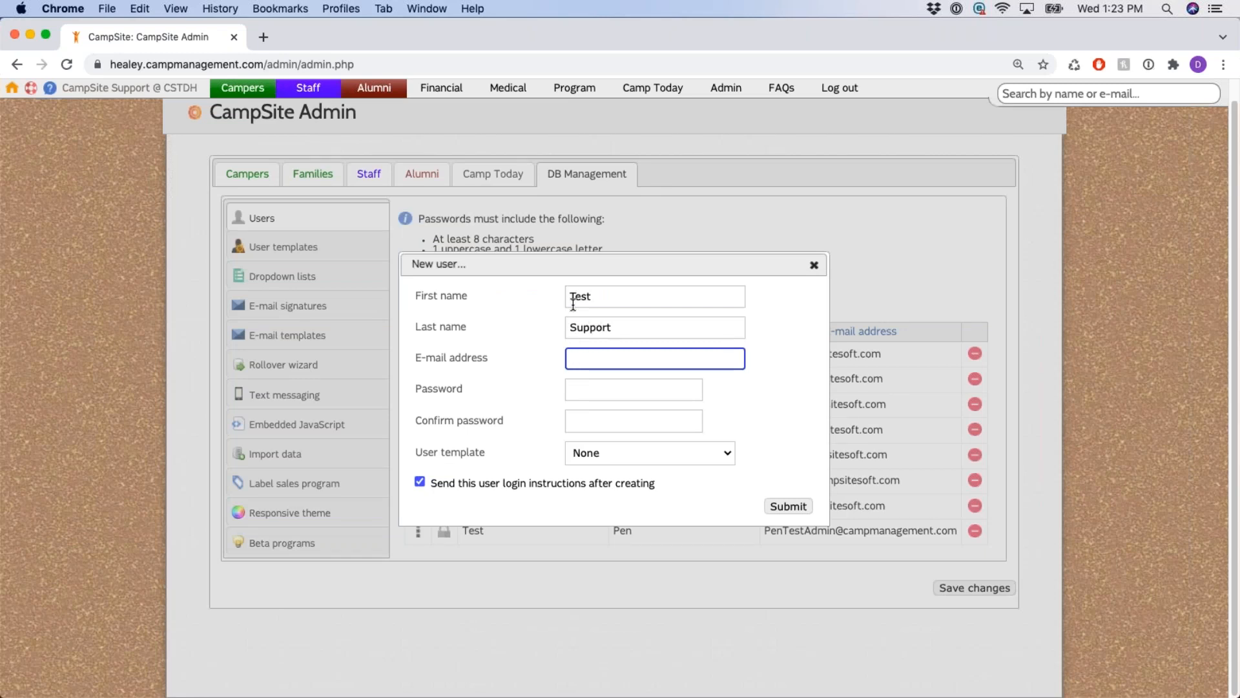
text(test@g.com)
Enter and confirm the password, turn off login instructions, and create the user.
key(Tab)
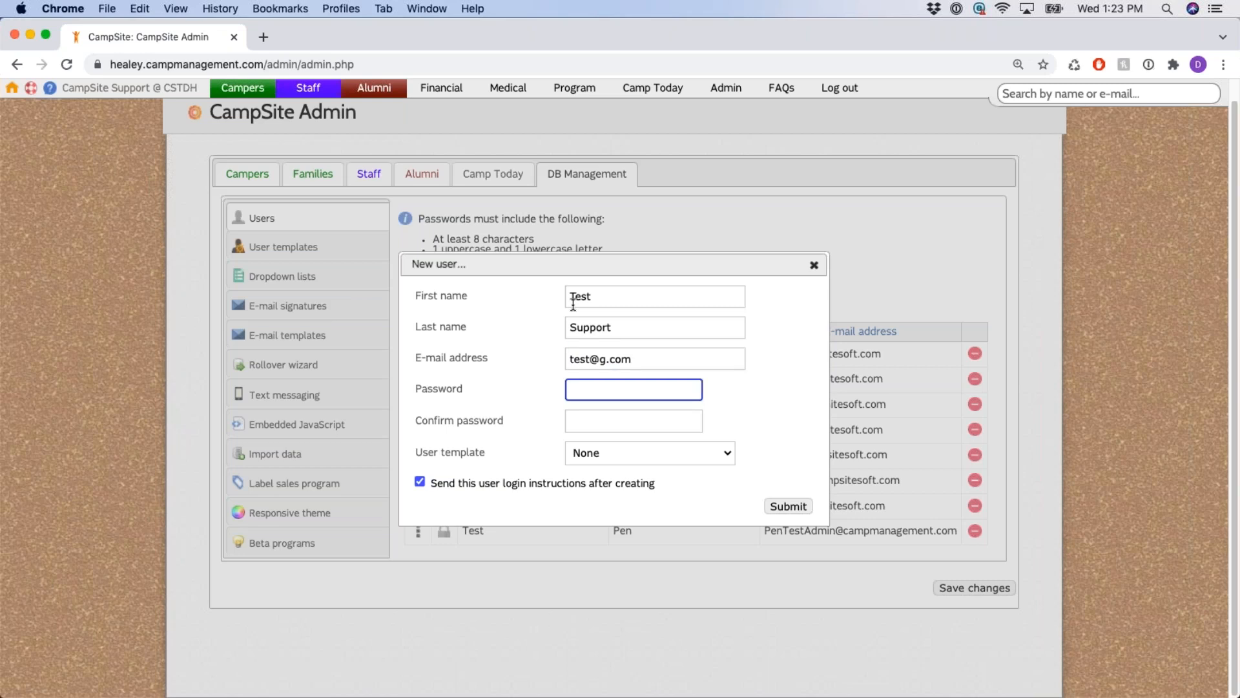
text(•••••••••••)
key(Tab)
text(•••••••••••)
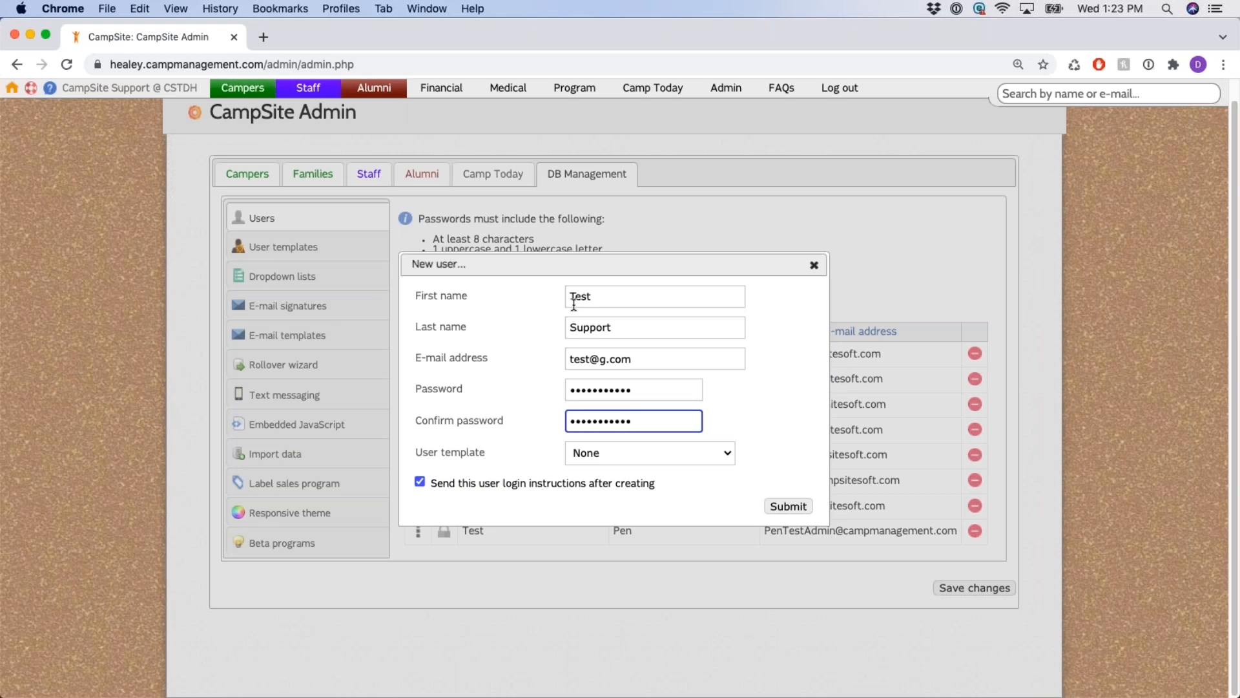
click(420, 482)
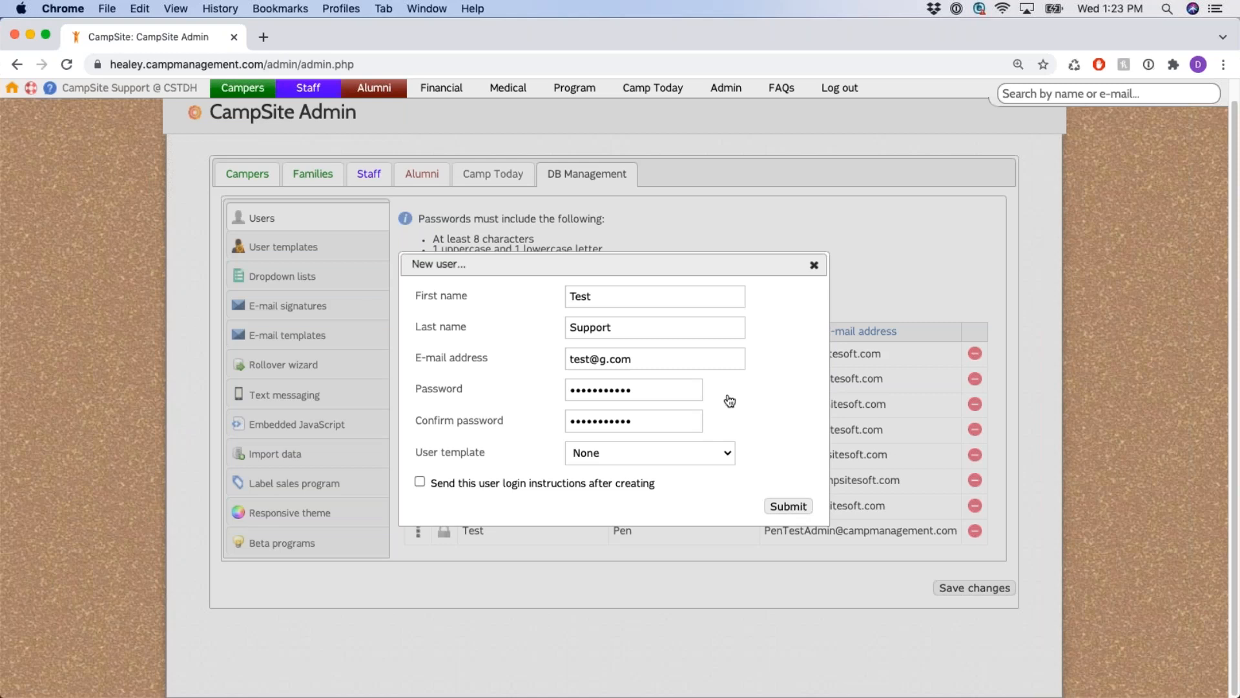
key(Return)
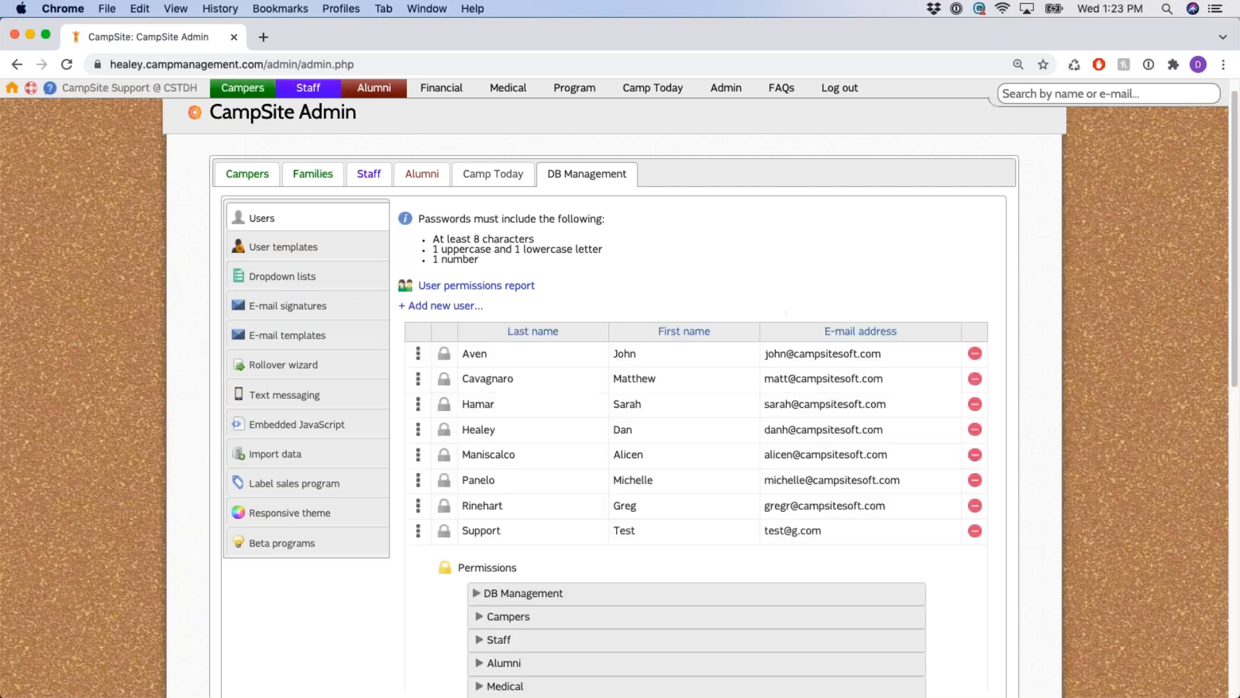
Expand the DB Management permissions and tick Admin under Basic.
scroll(454, 355, down, 2)
scroll(454, 357, down, 5)
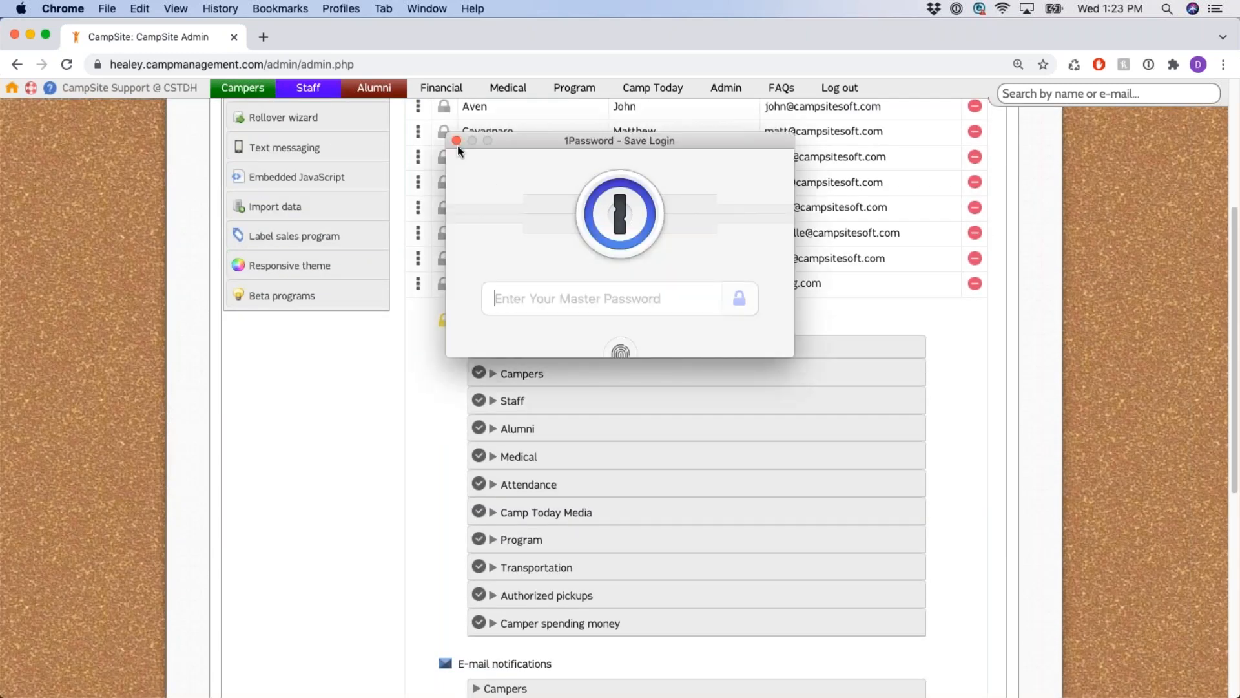
click(457, 142)
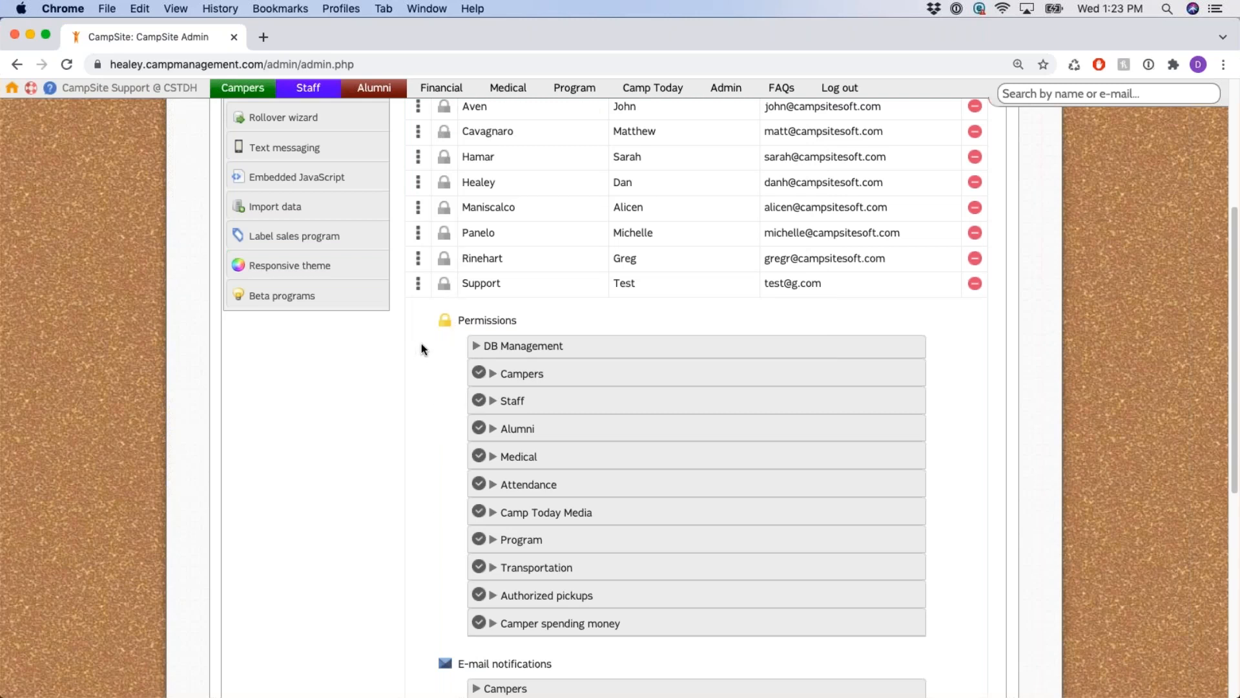
scroll(422, 349, down, 1)
click(510, 337)
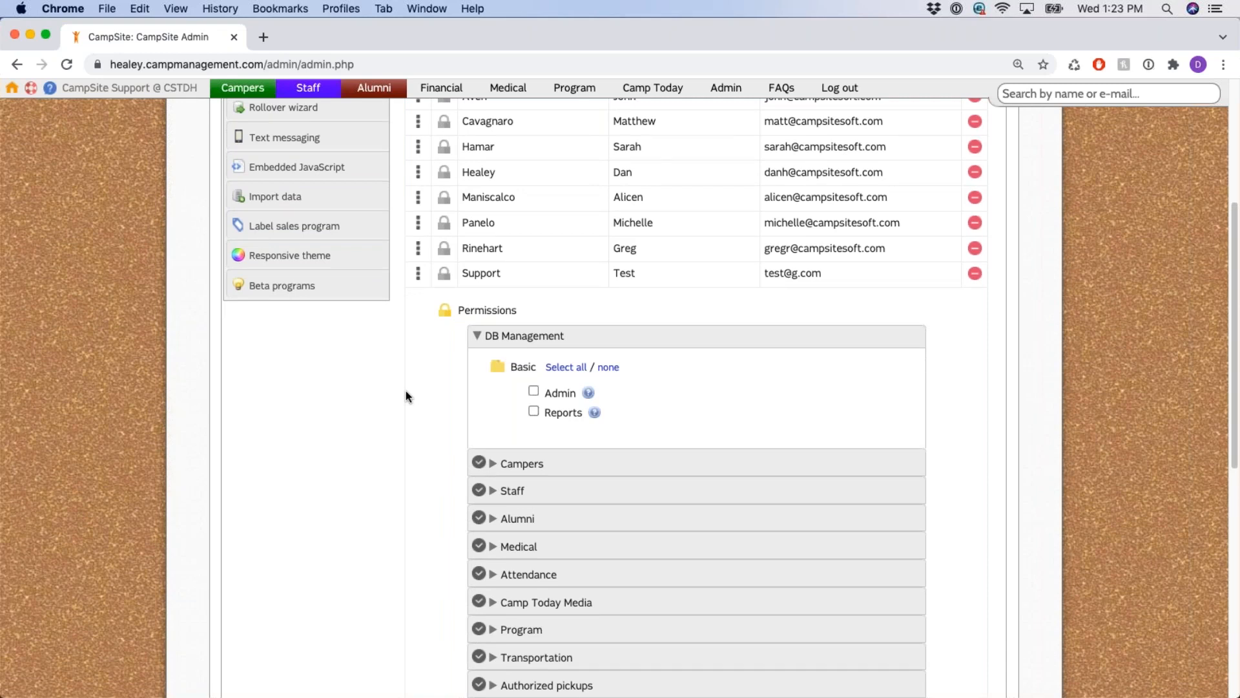
click(533, 391)
Scroll up to point out the DB Management tab name, then back down to the permissions.
scroll(853, 395, up, 1)
scroll(853, 395, up, 5)
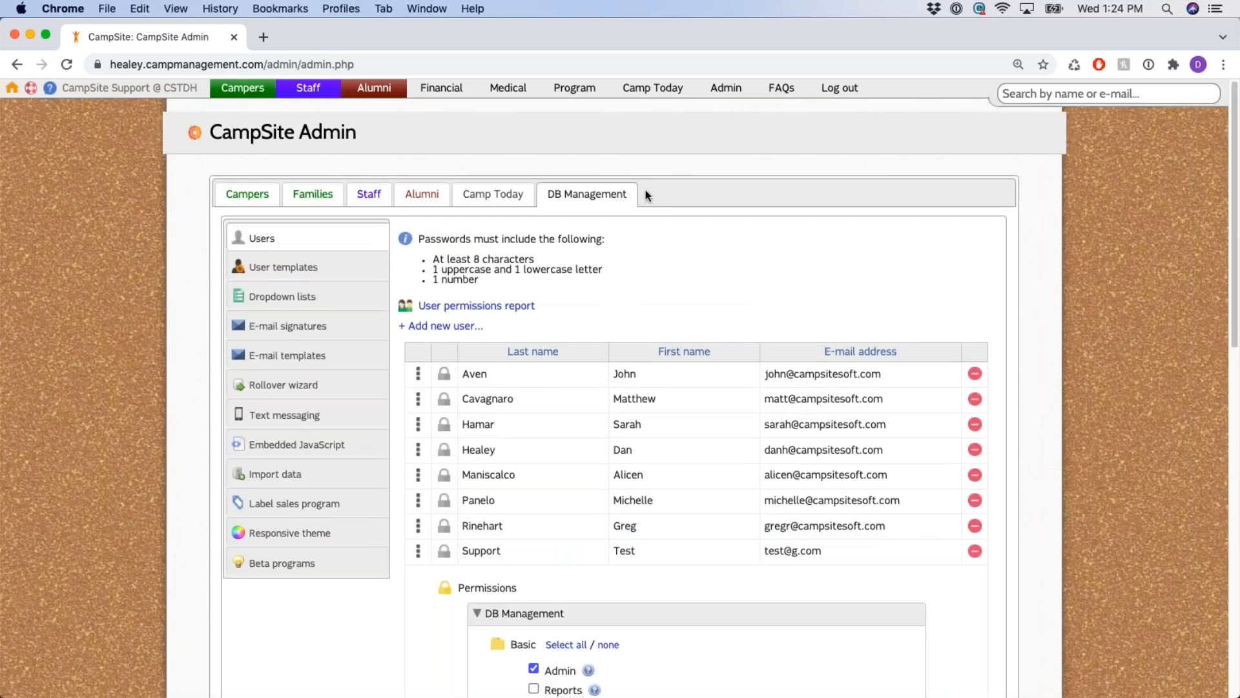
mouse_move(636, 194)
mouse_down()
mouse_move(594, 194)
mouse_move(629, 191)
mouse_up()
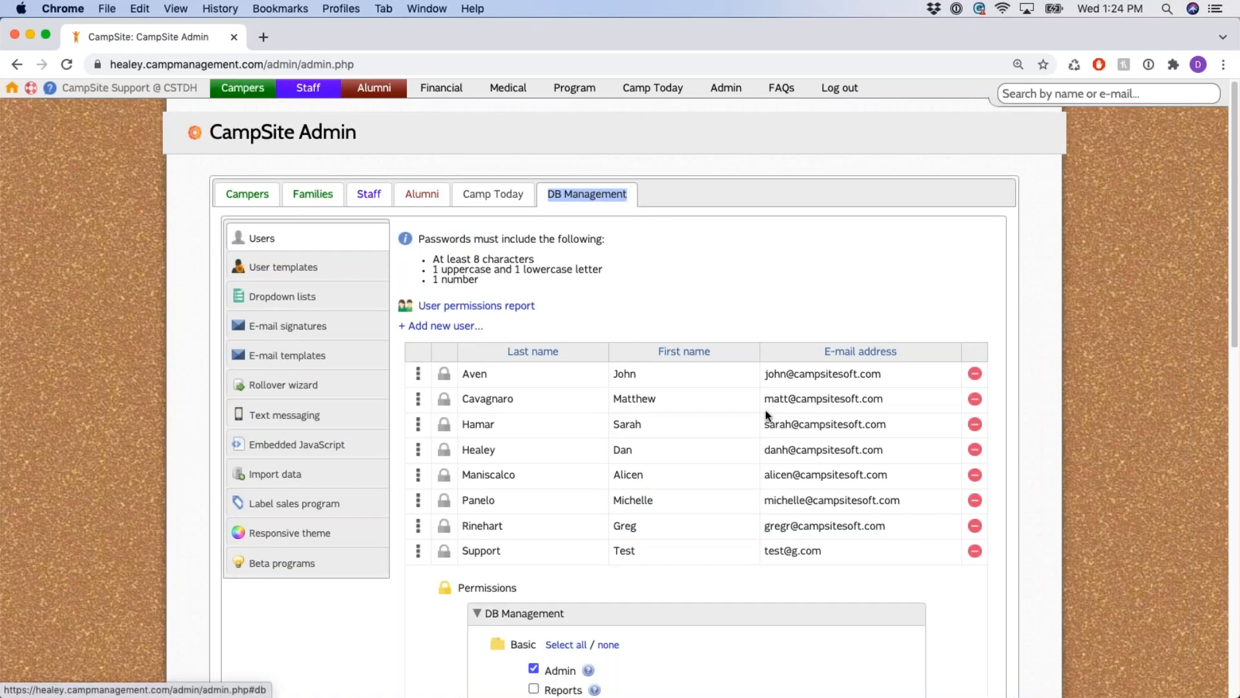
scroll(743, 401, down, 5)
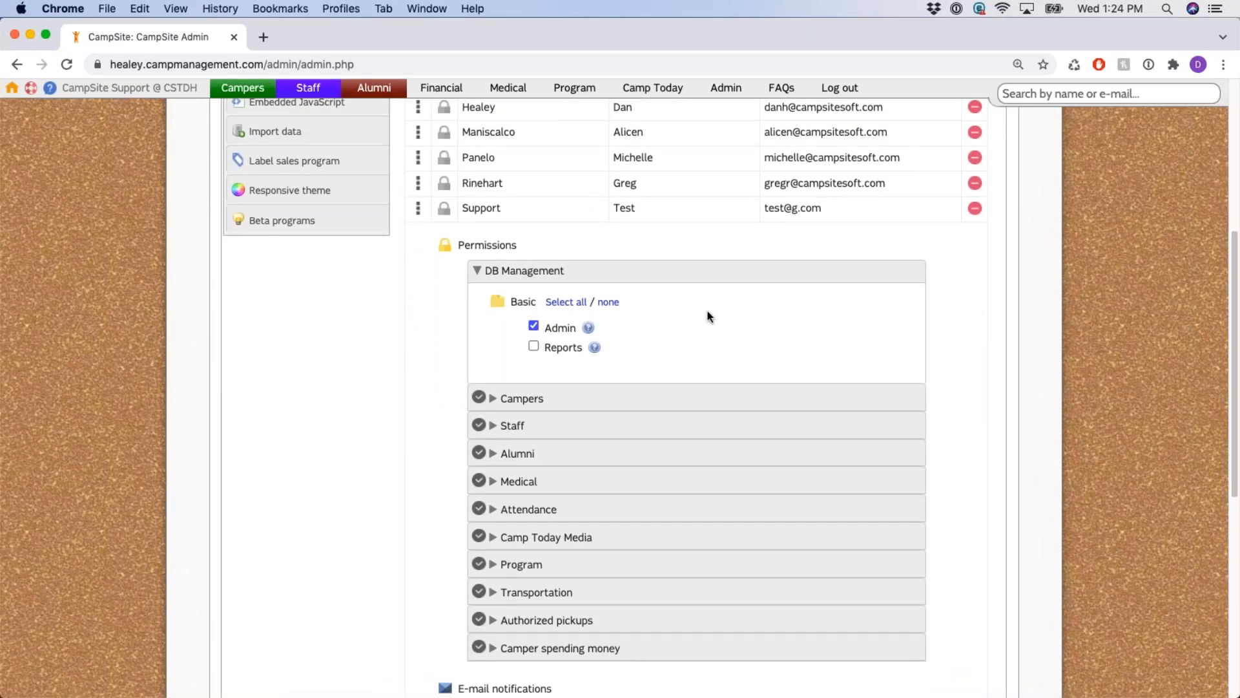
scroll(680, 323, up, 2)
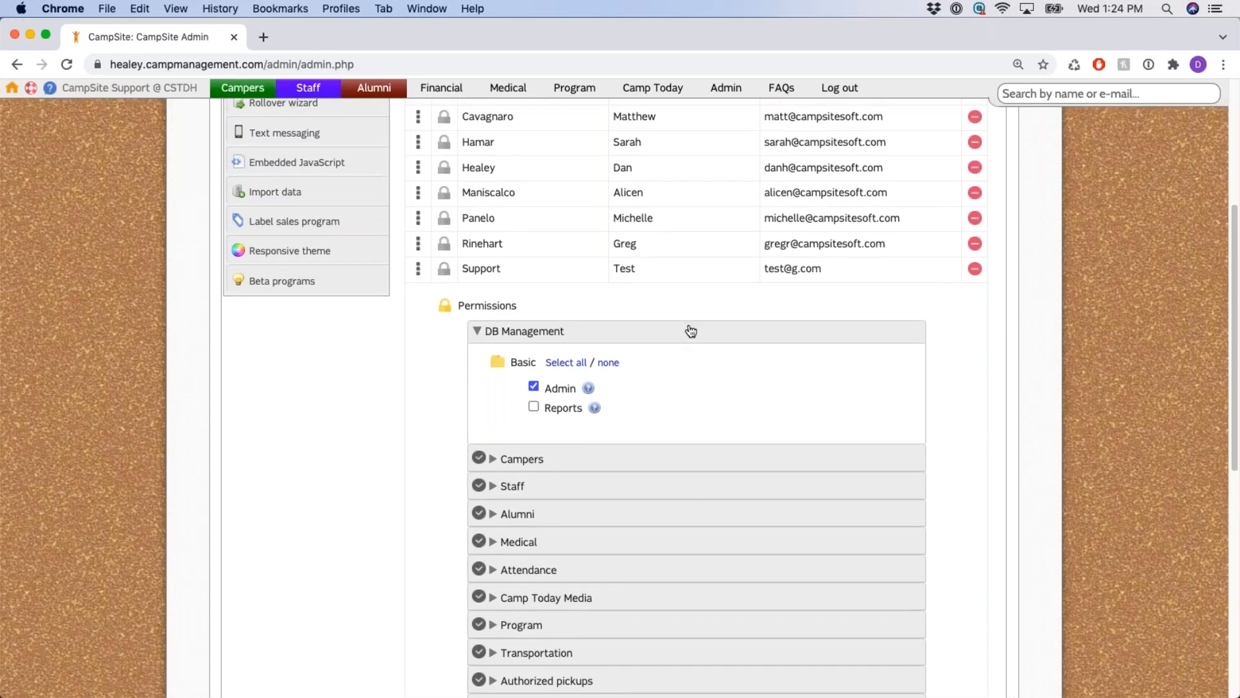
scroll(691, 331, up, 5)
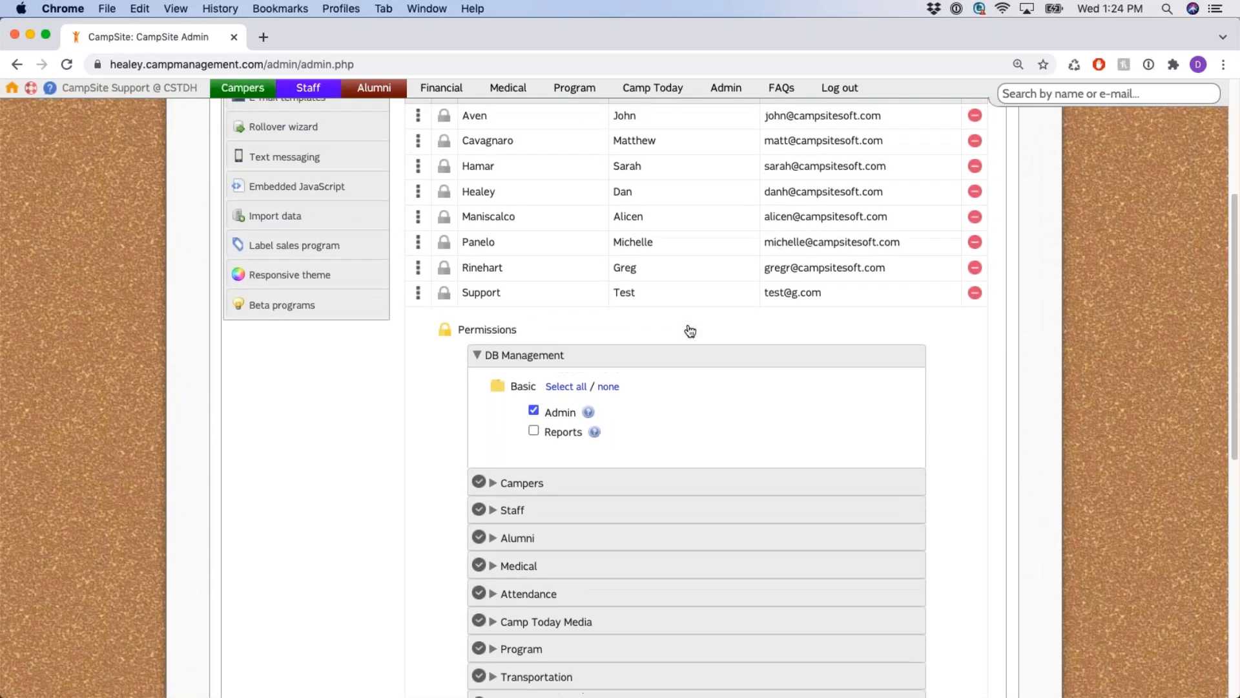
scroll(452, 267, up, 2)
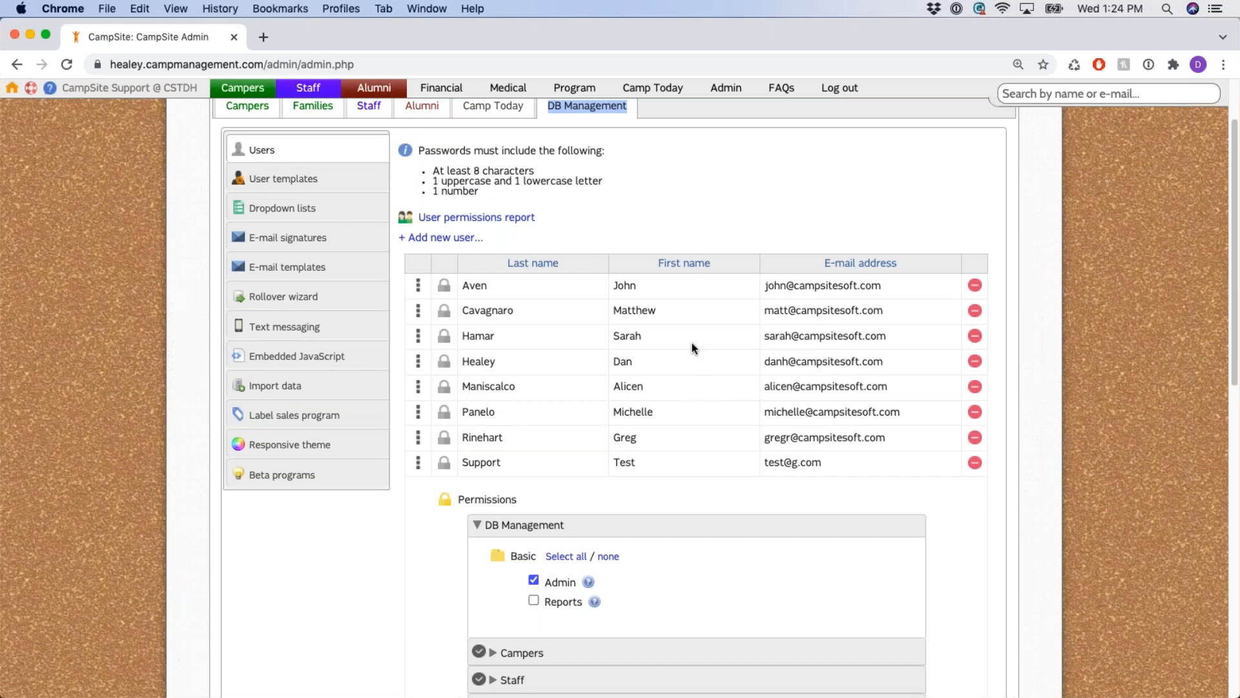
scroll(688, 348, down, 3)
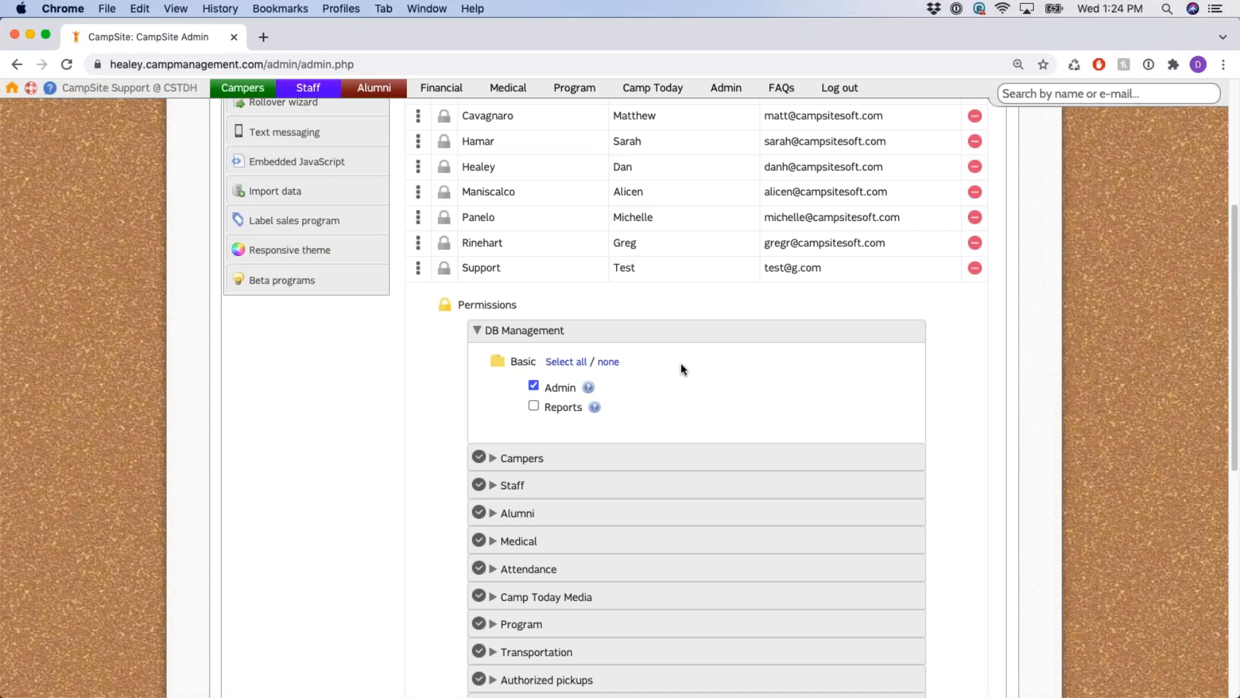
scroll(692, 336, down, 1)
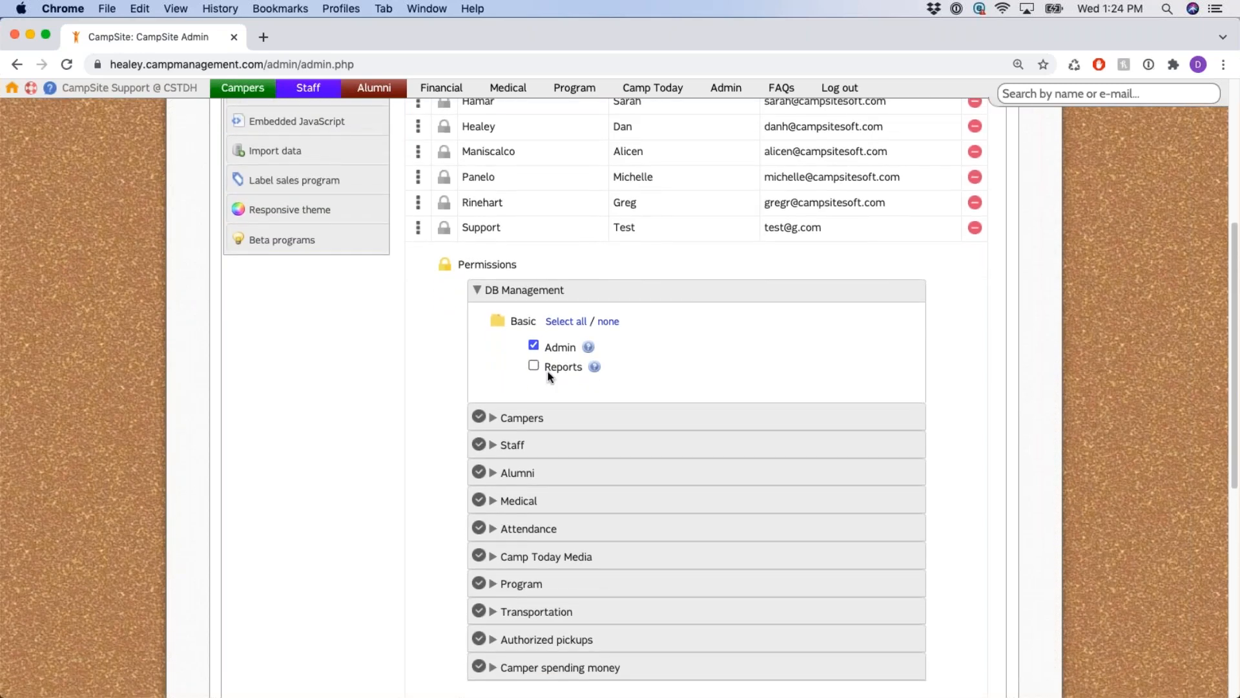
Tick the DB Management Reports permission, then collapse the DB Management section.
click(533, 367)
drag(606, 370, 545, 370)
click(778, 381)
click(476, 292)
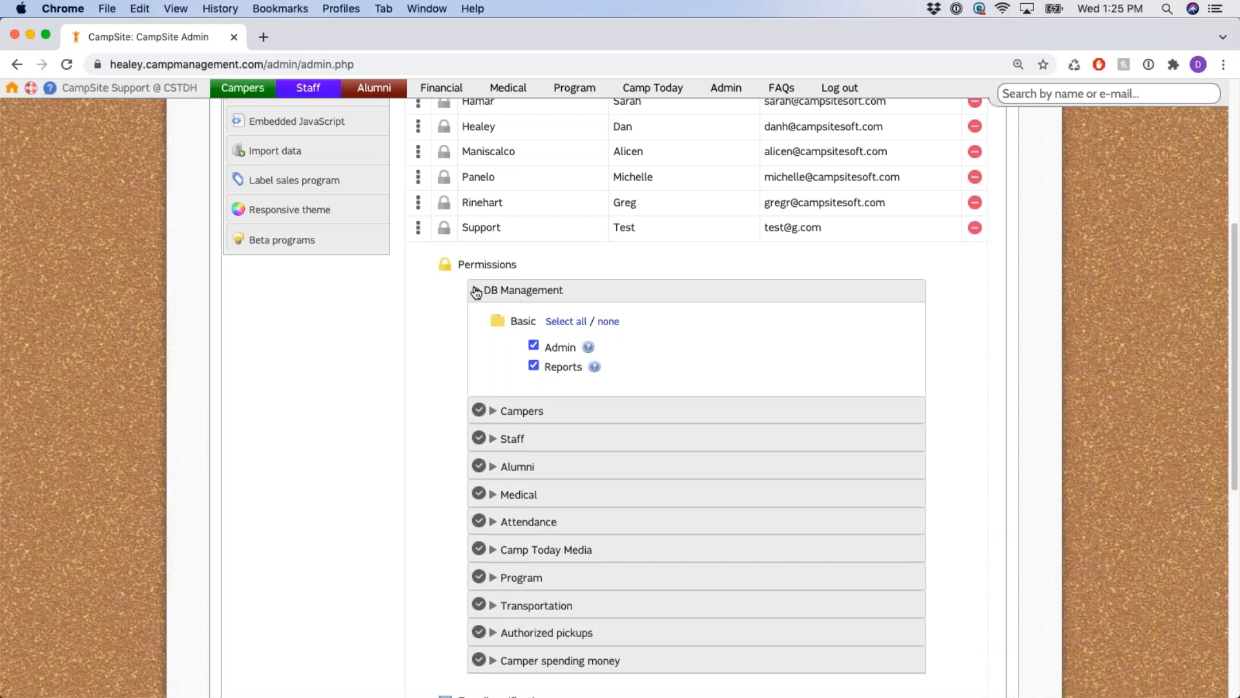
scroll(500, 299, down, 1)
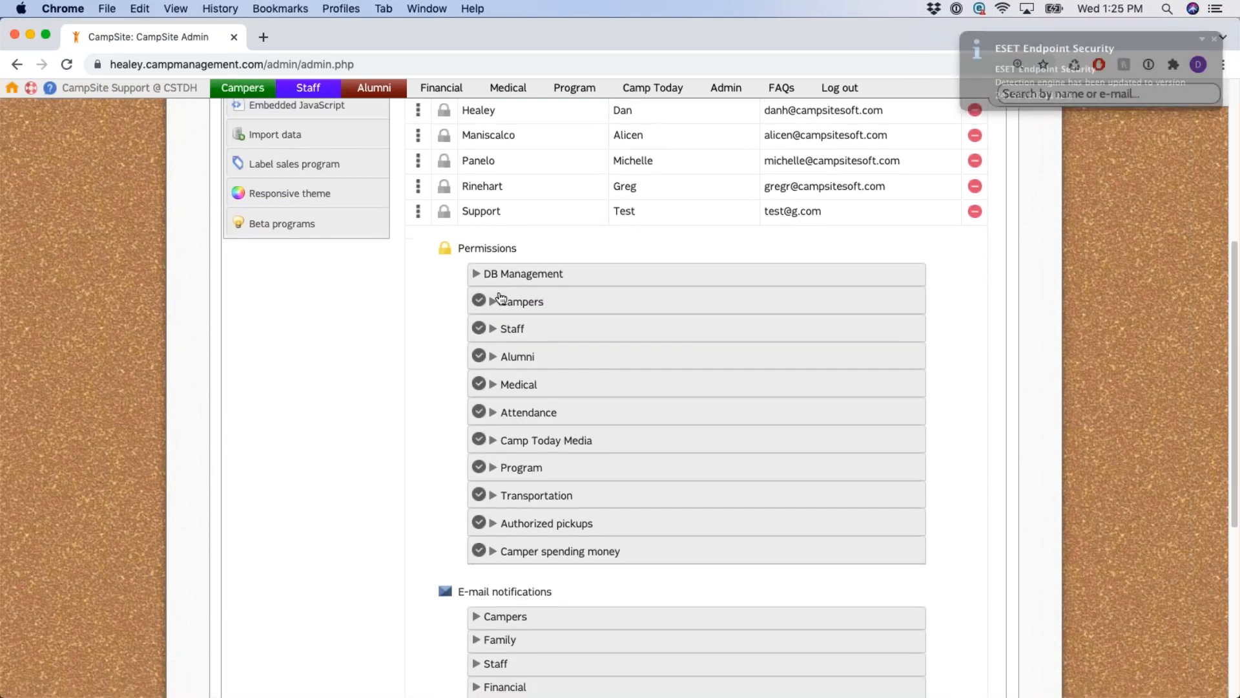
Expand the Campers permissions and enable the Campers module for this user.
click(1214, 38)
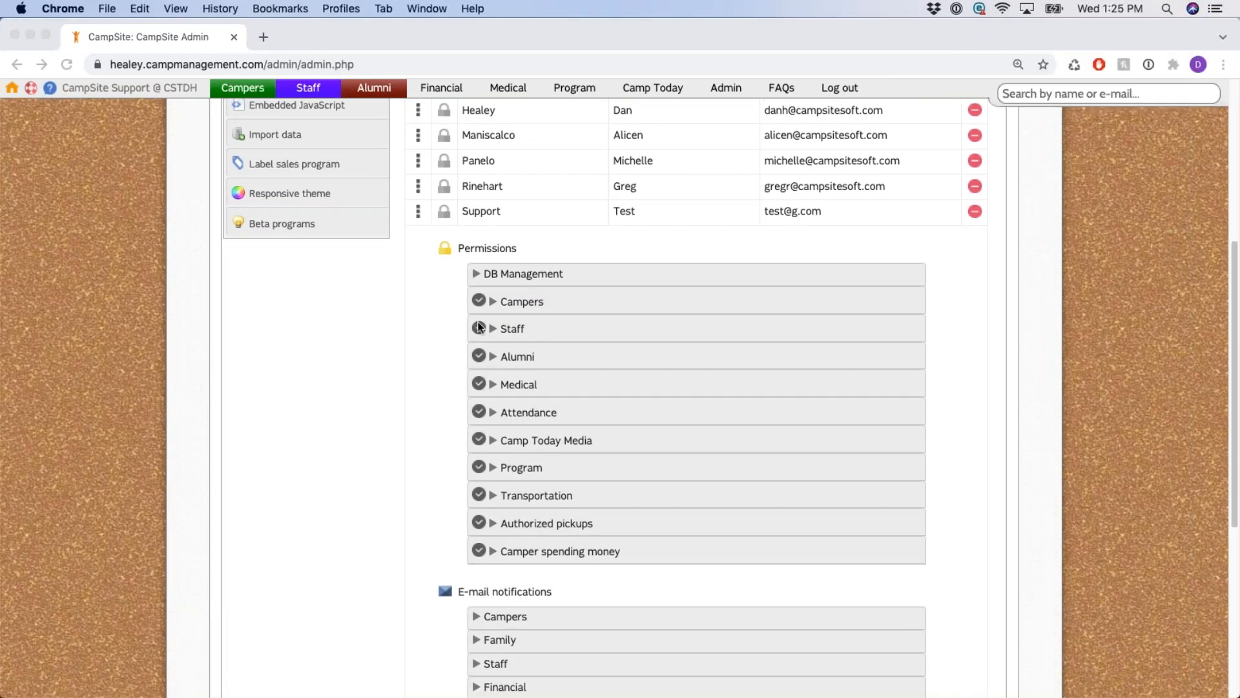
click(504, 305)
click(494, 303)
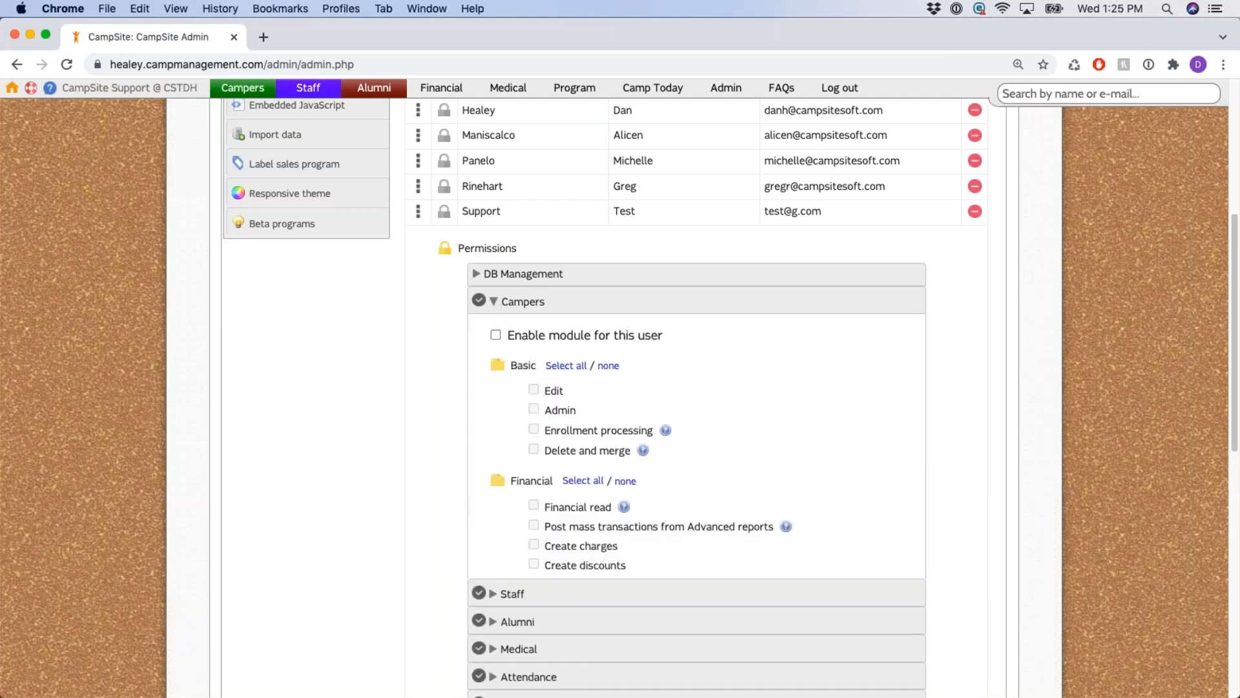
scroll(415, 347, down, 3)
drag(511, 279, 538, 280)
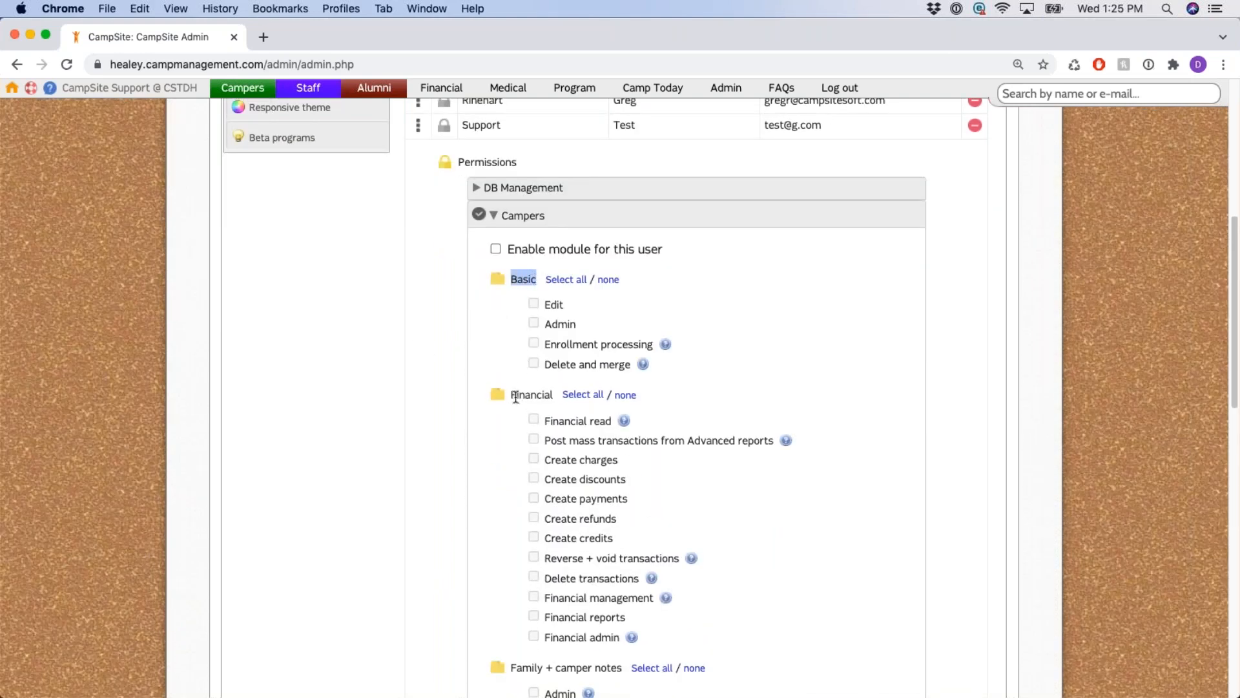
drag(512, 395, 554, 396)
scroll(536, 463, down, 4)
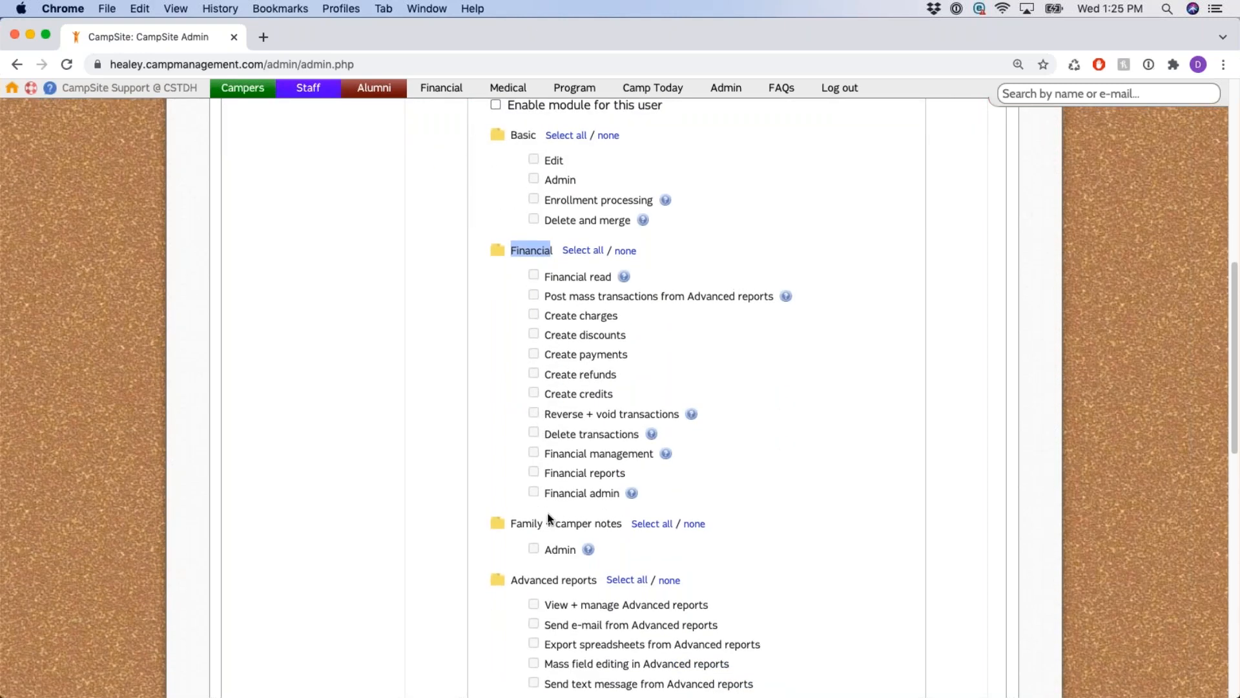
scroll(548, 518, up, 5)
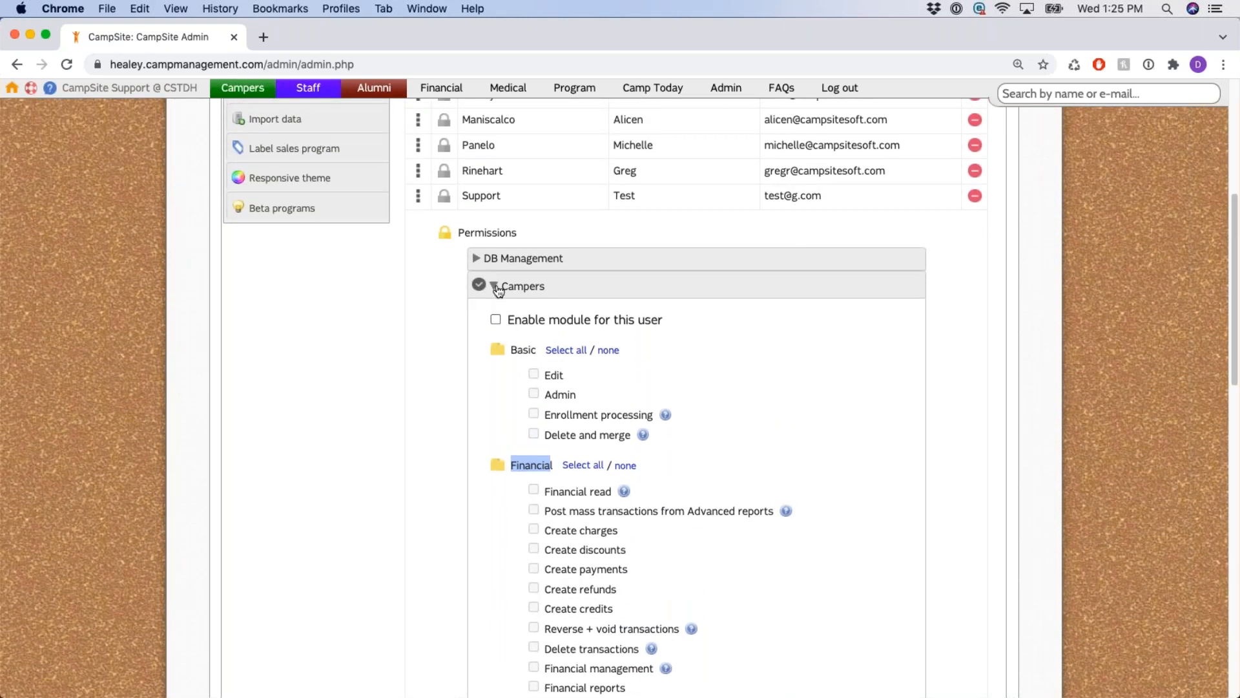
click(496, 320)
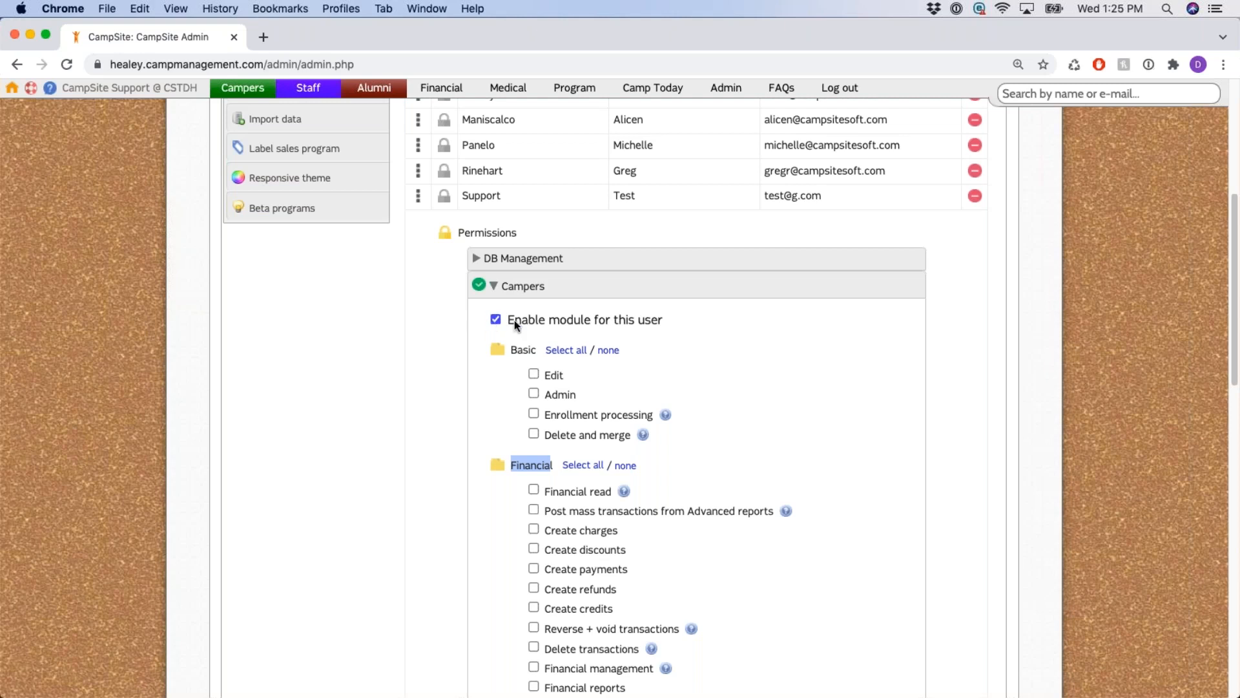
Grant every Financial permission for Campers.
scroll(532, 326, down, 5)
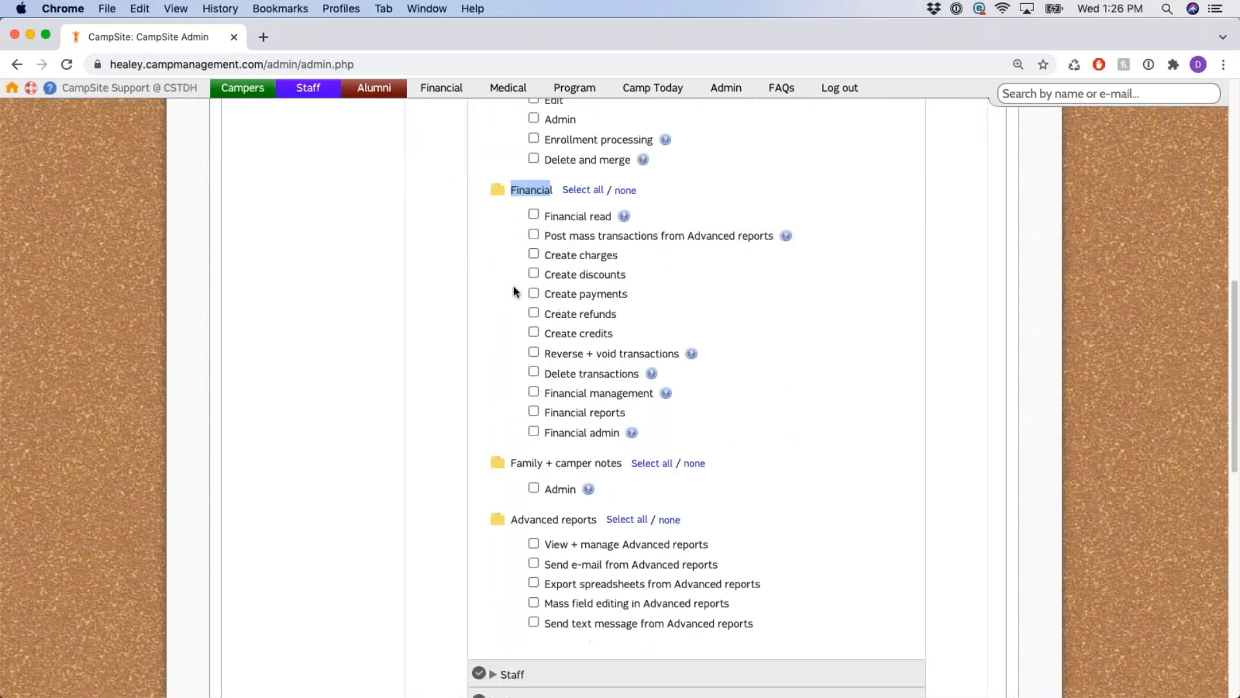
scroll(515, 277, up, 3)
click(727, 233)
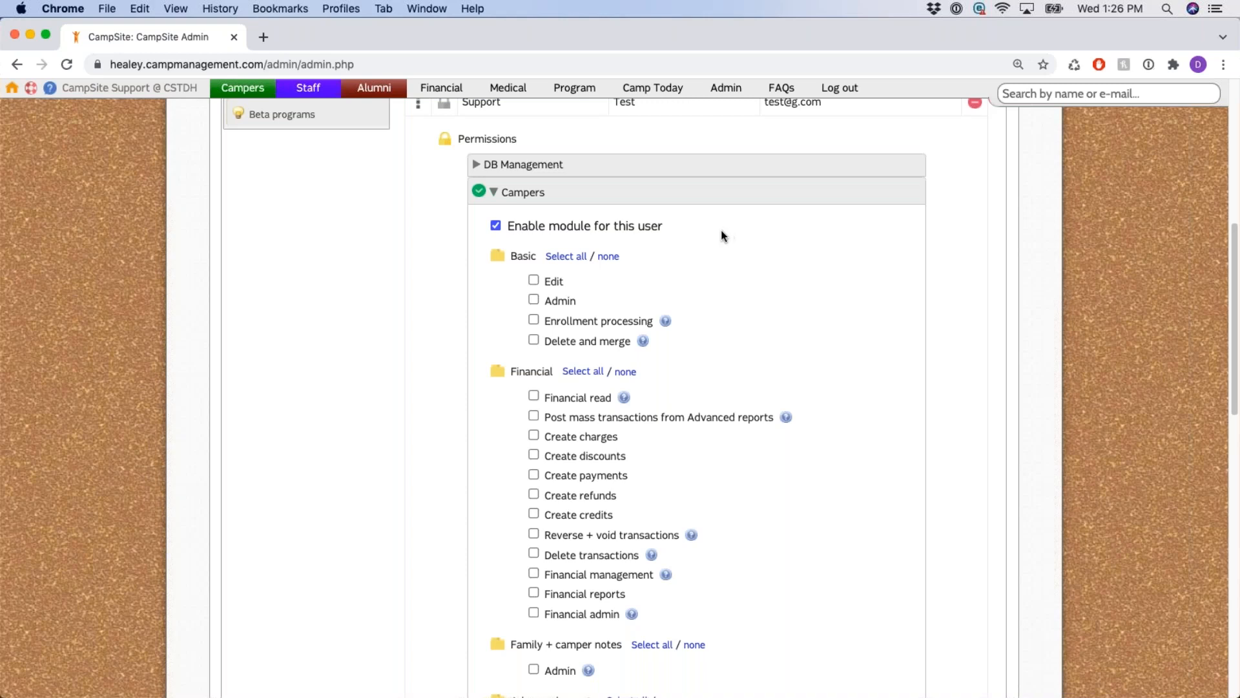
scroll(762, 237, down, 2)
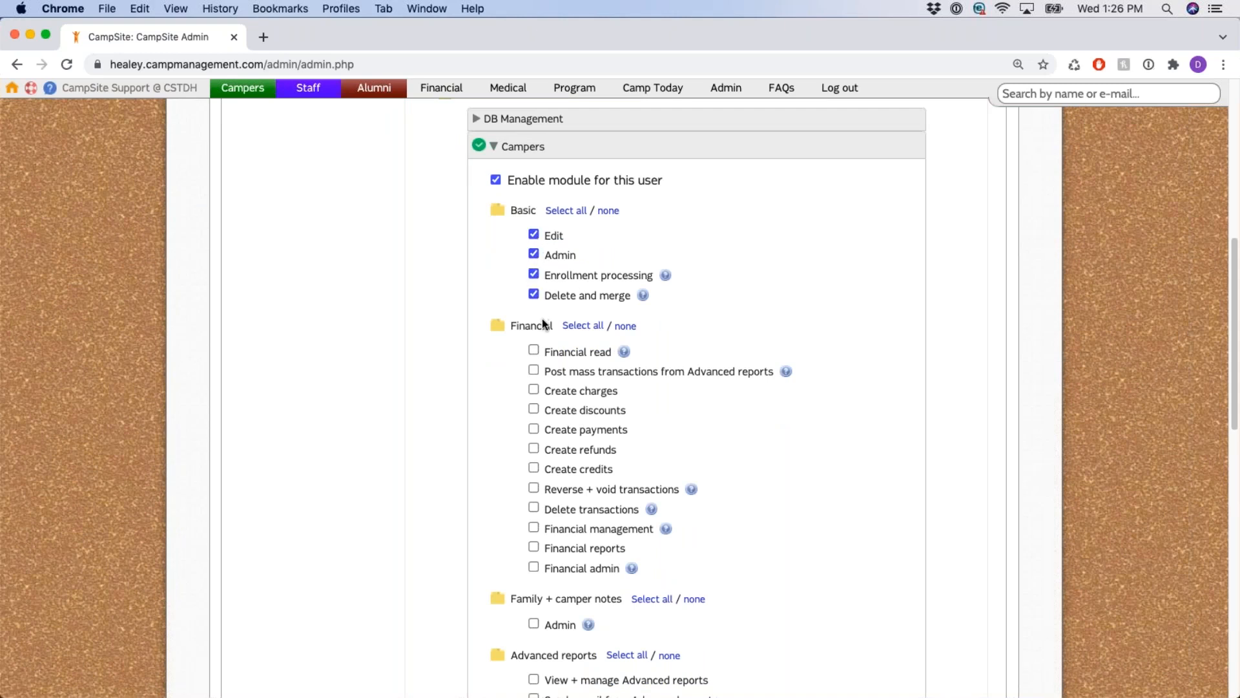
drag(563, 327, 602, 331)
click(601, 329)
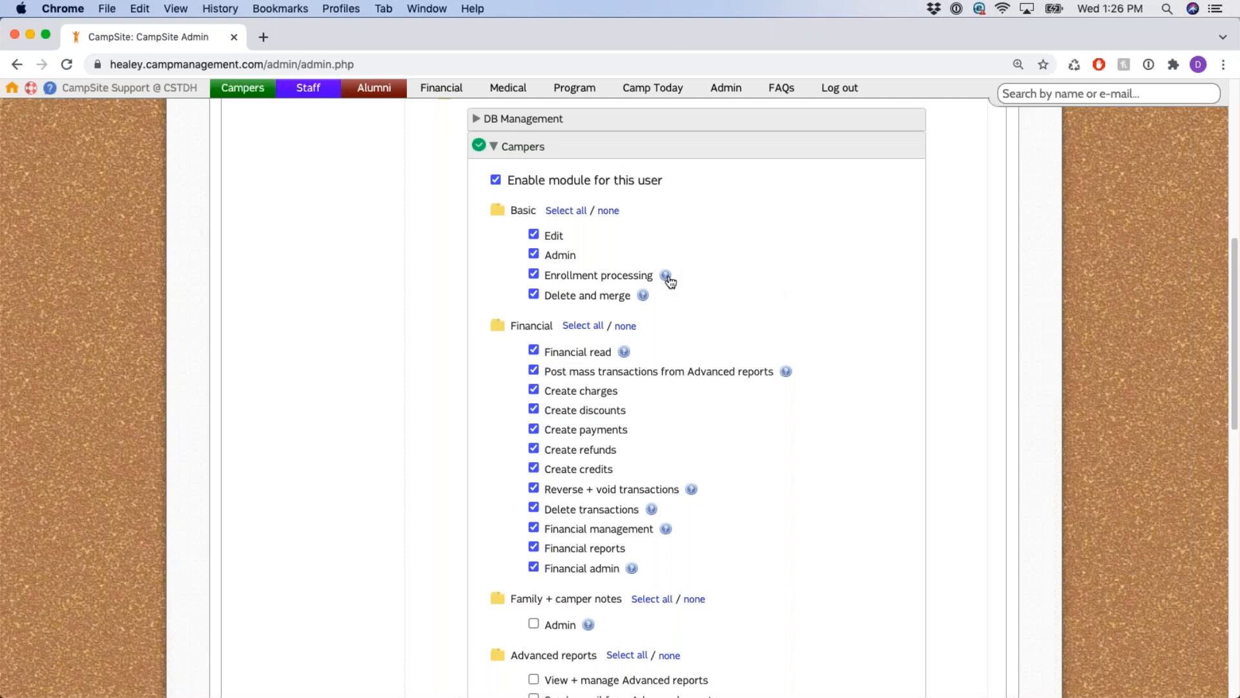
Collapse the Campers section and scroll back to the top of the Users page.
mouse_move(668, 280)
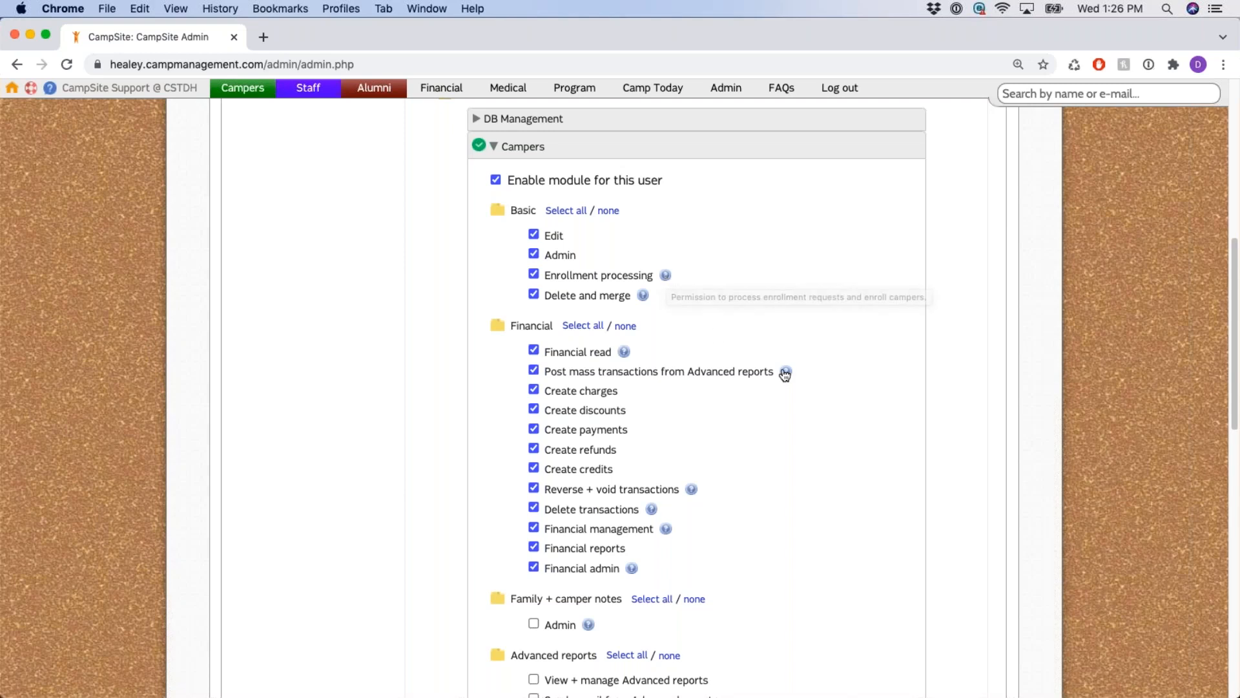
mouse_move(785, 375)
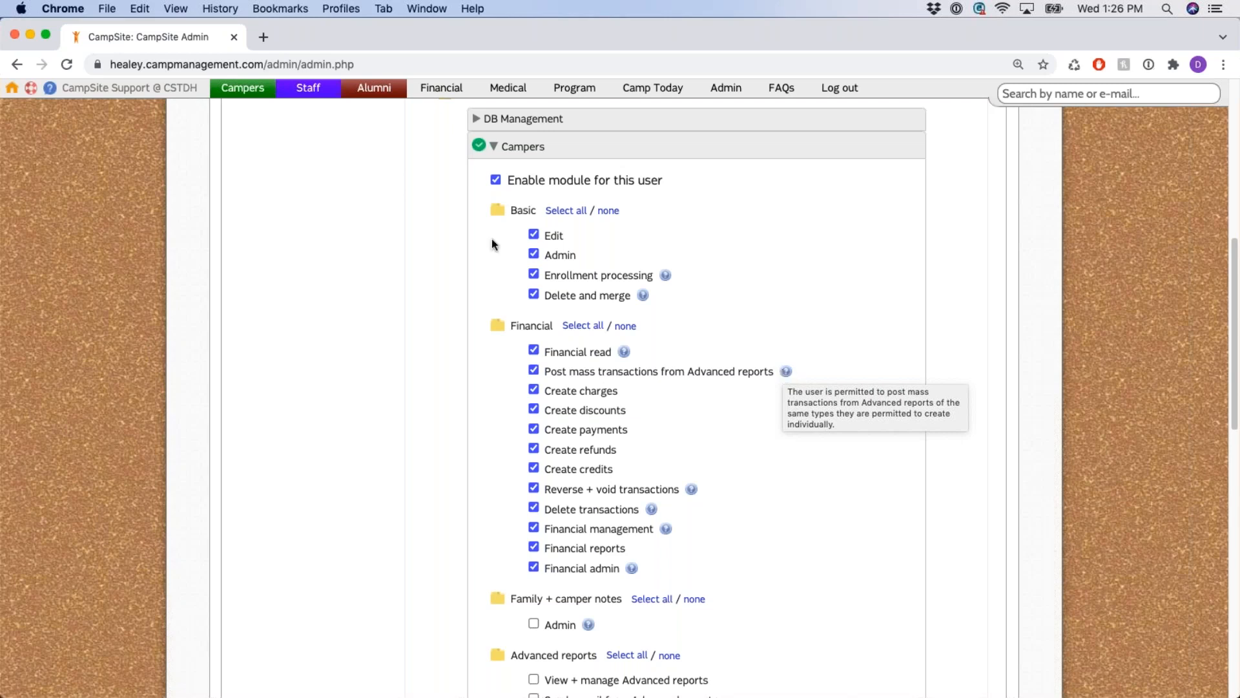
click(507, 147)
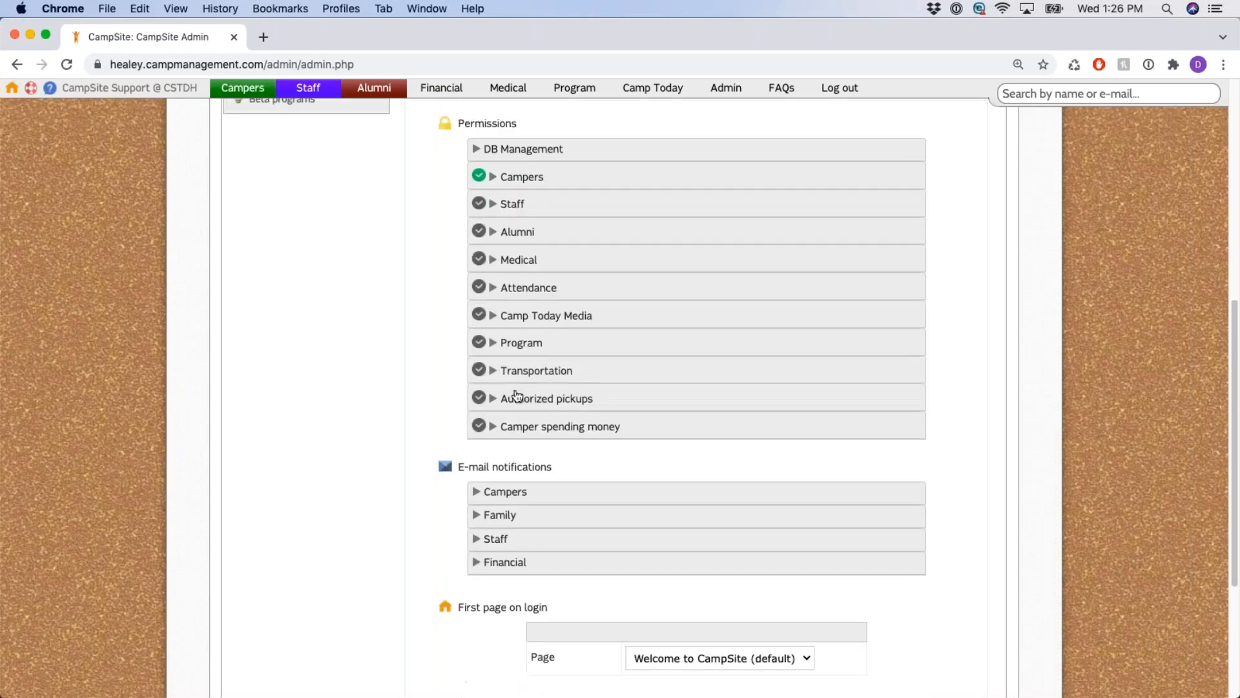
scroll(517, 395, up, 5)
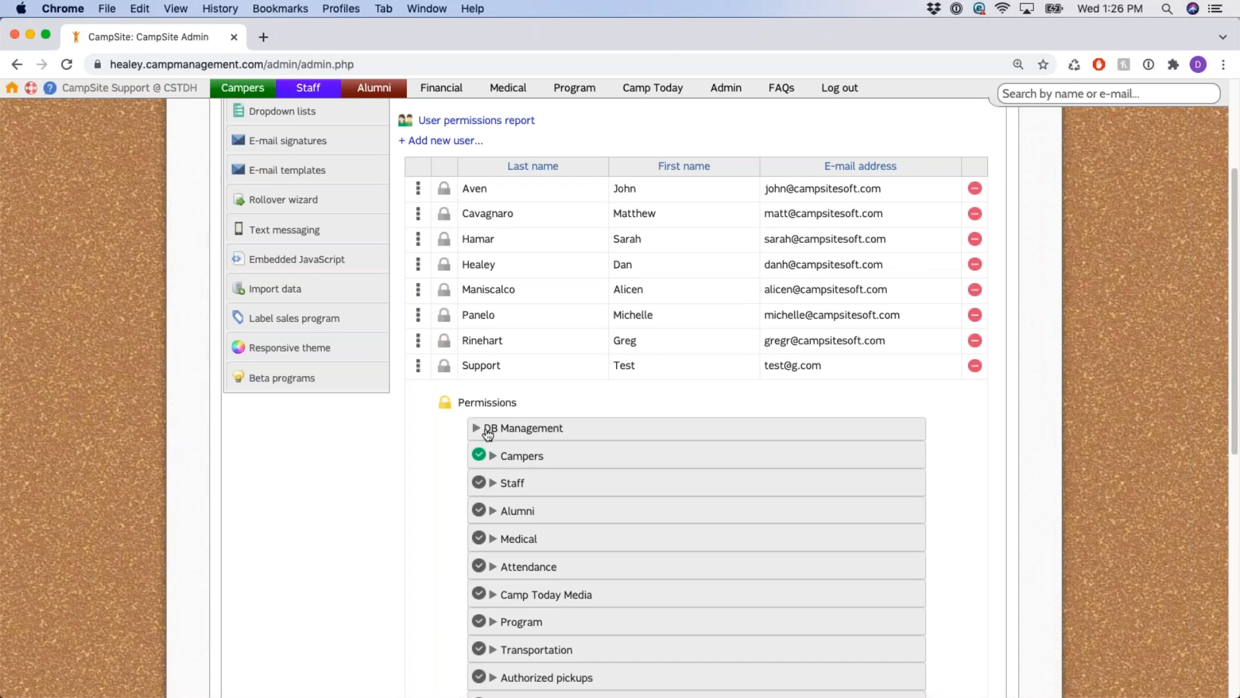
scroll(489, 434, down, 2)
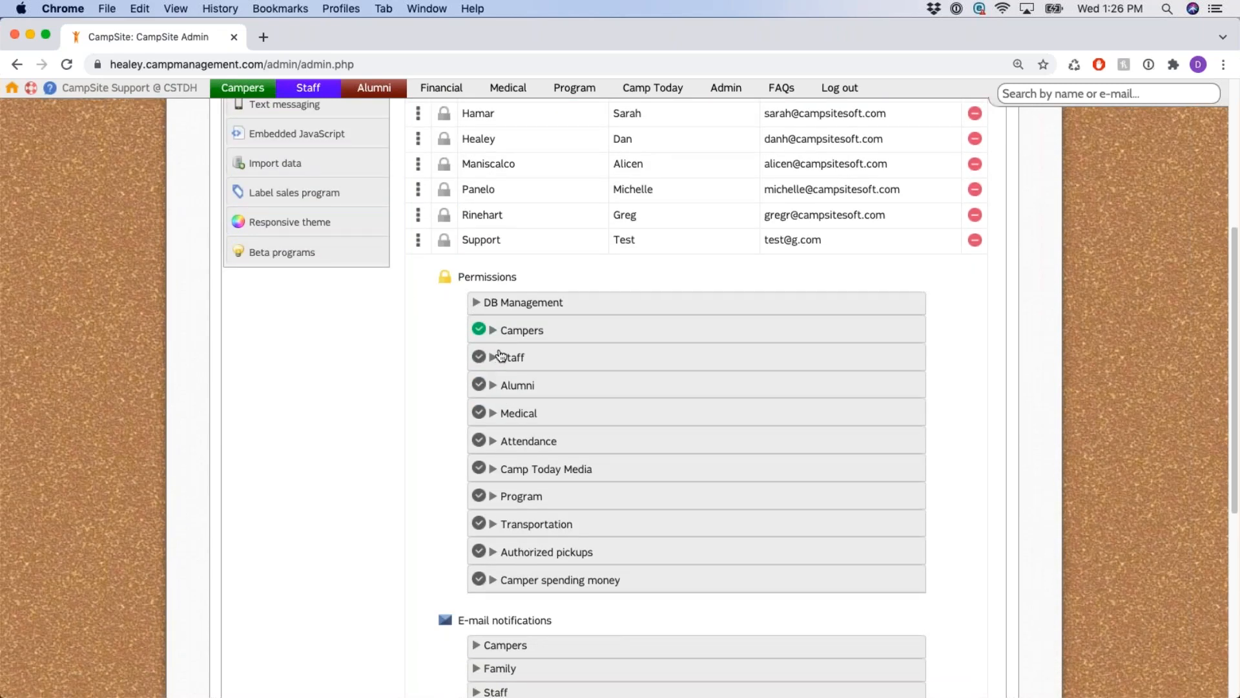
scroll(502, 333, up, 1)
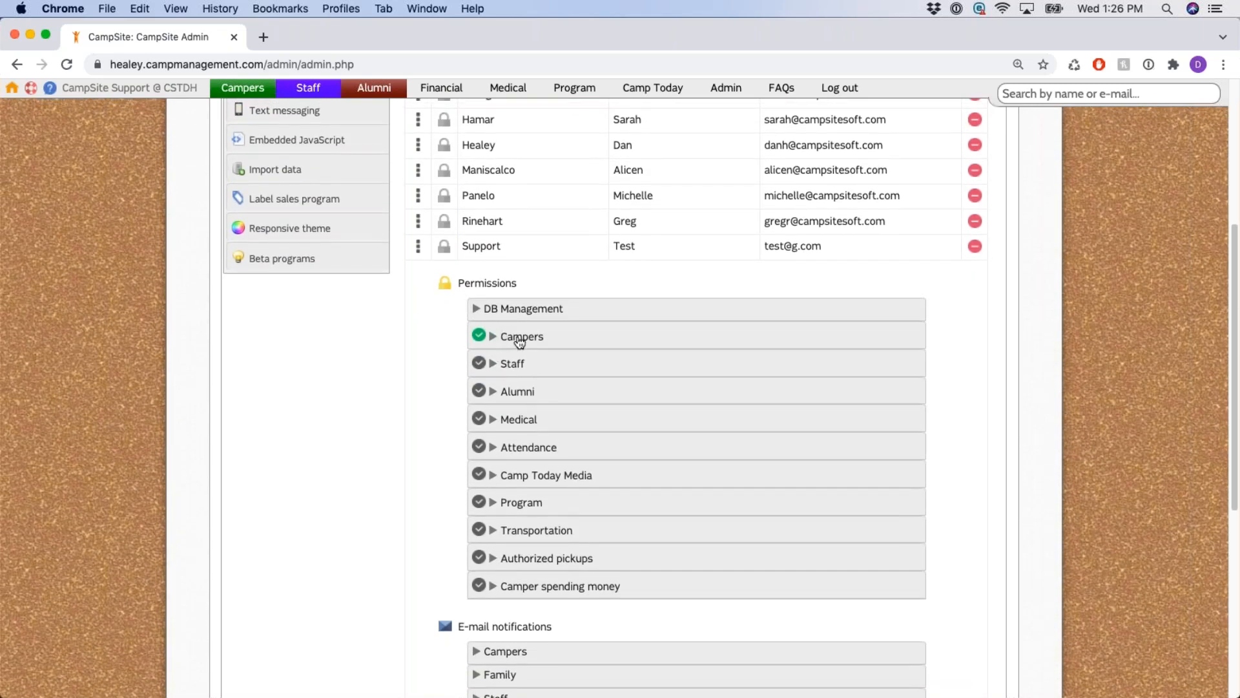
scroll(521, 343, up, 1)
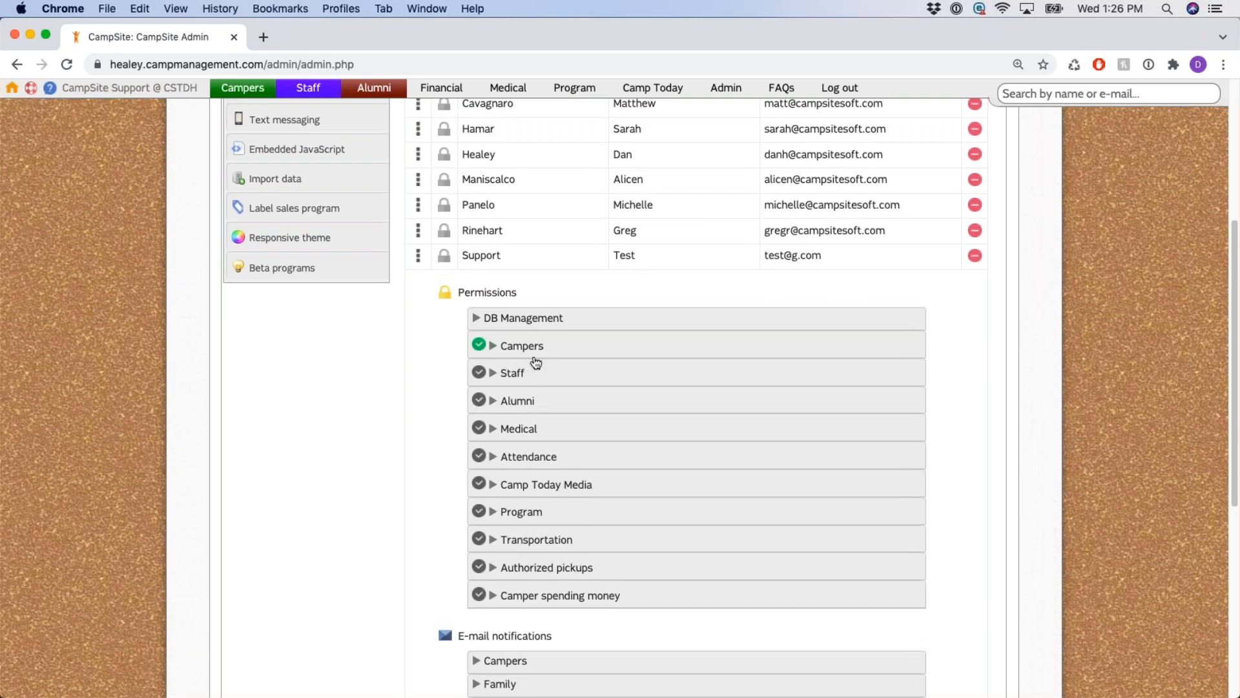
scroll(519, 358, up, 1)
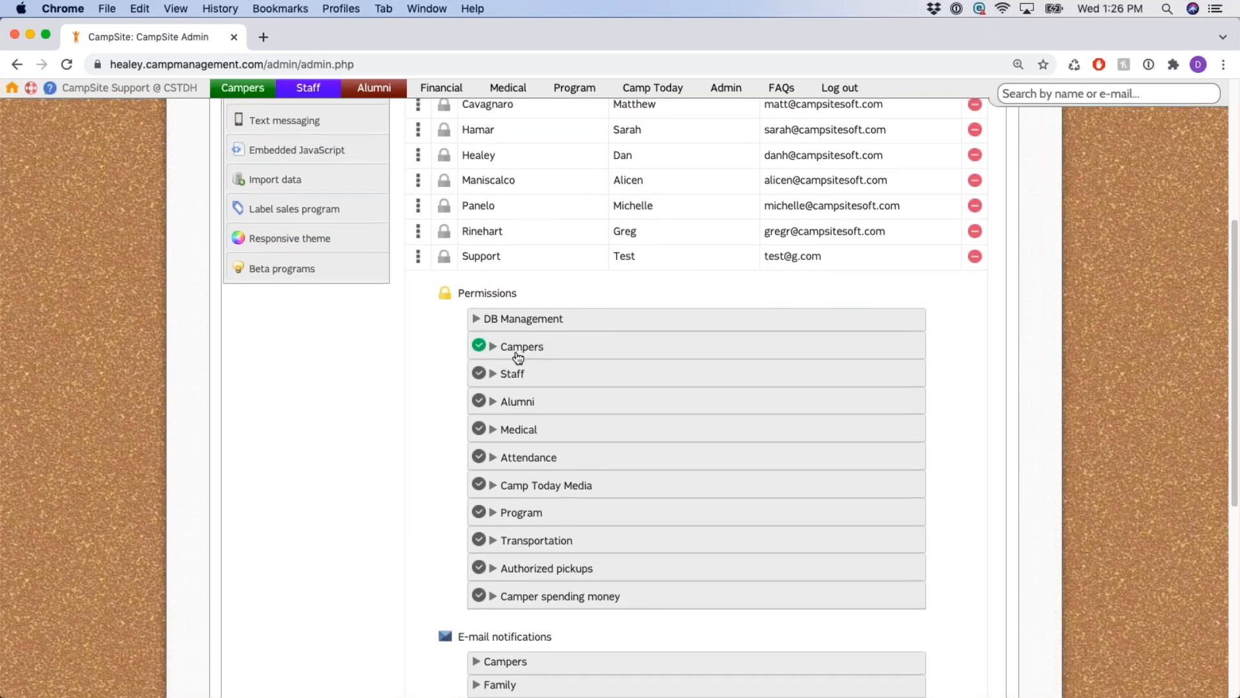
scroll(518, 357, up, 5)
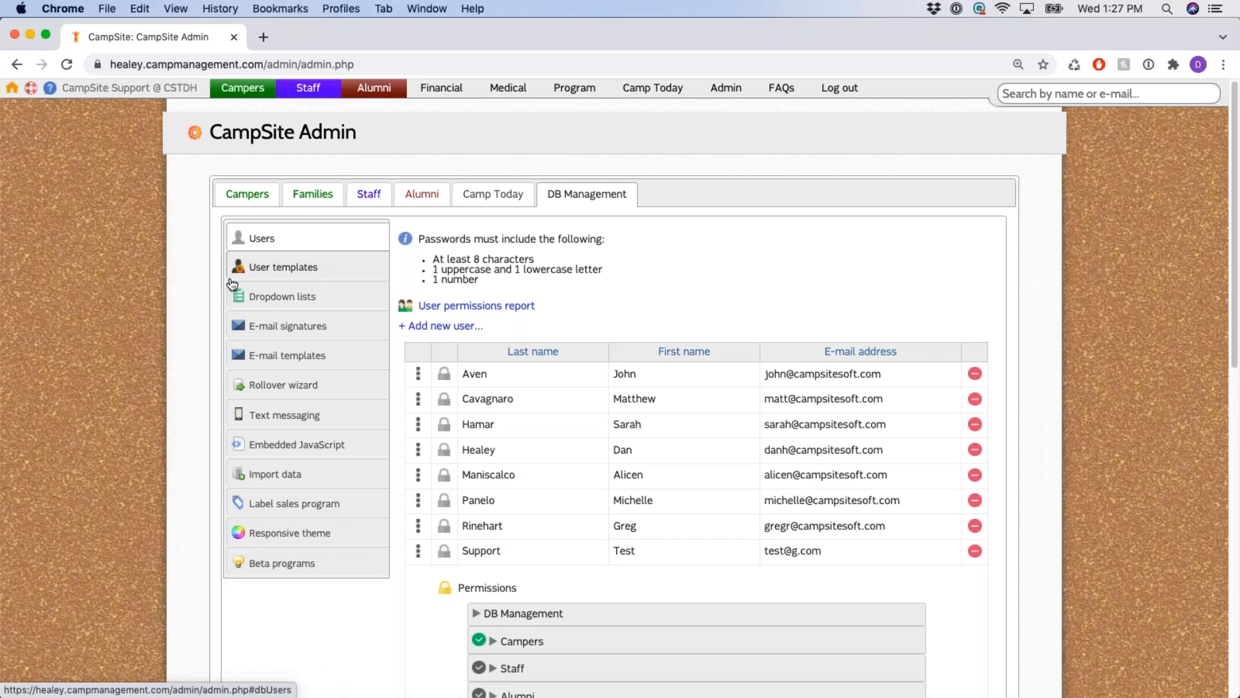
click(436, 328)
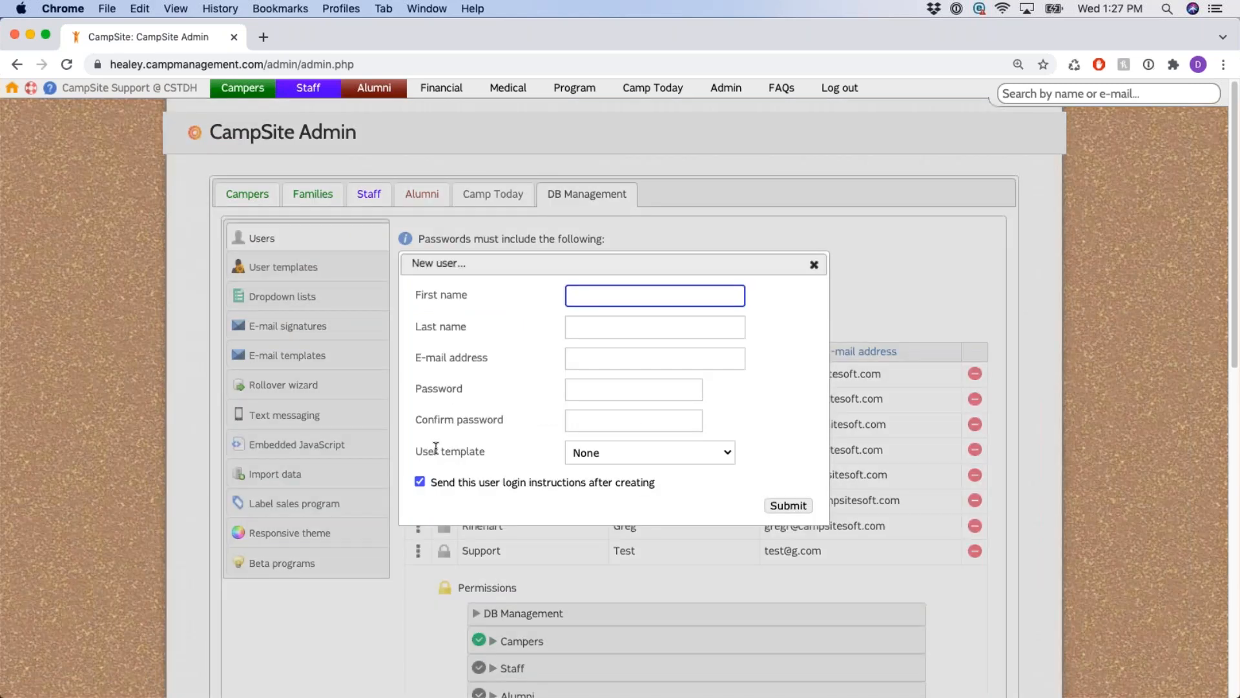
drag(414, 452, 491, 449)
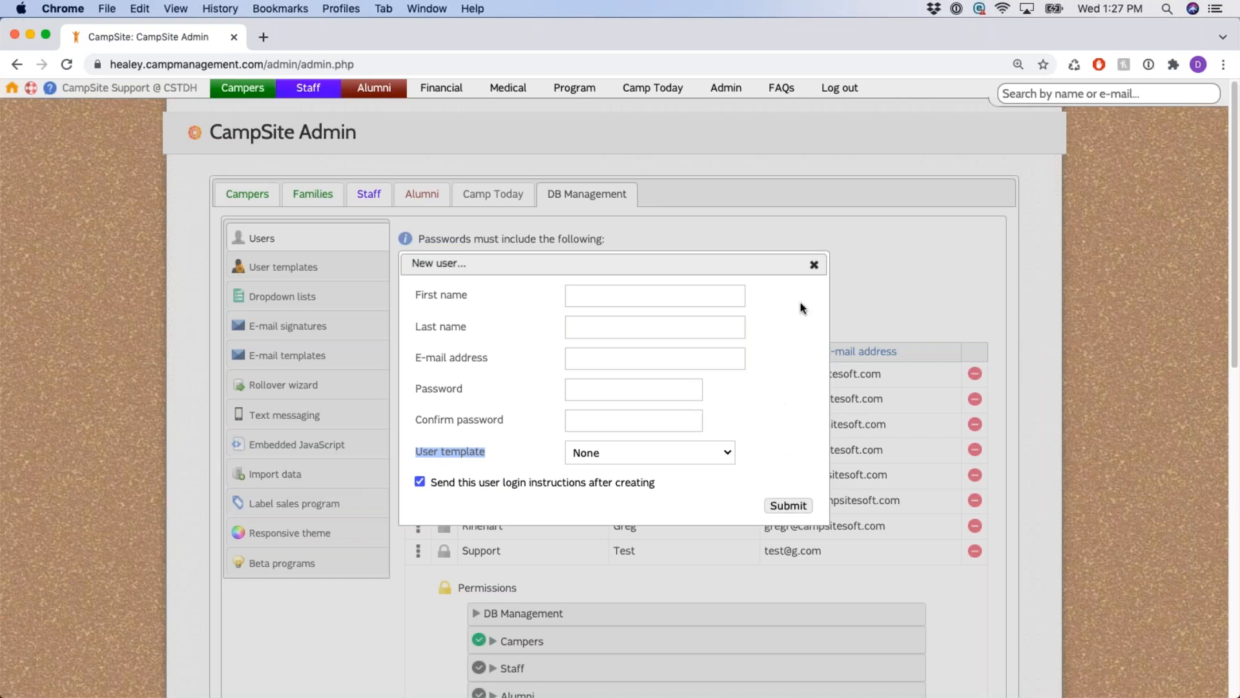
click(814, 264)
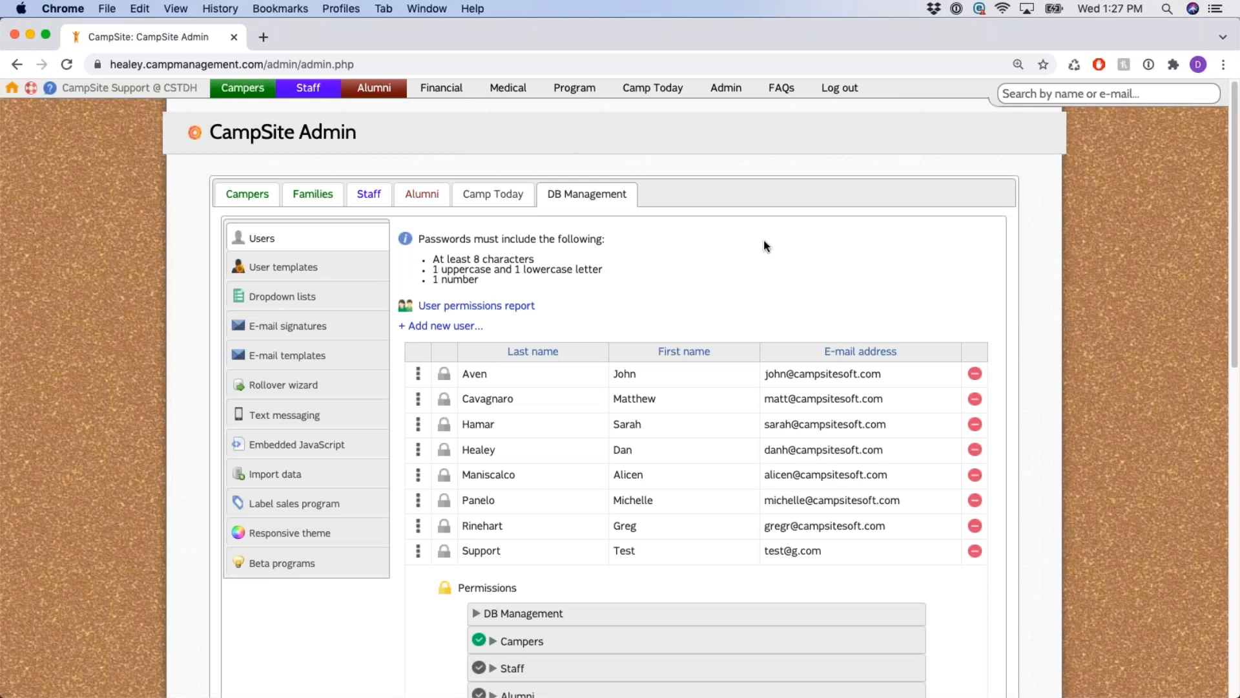
Go to the User templates list and open the Director template's permissions.
click(281, 270)
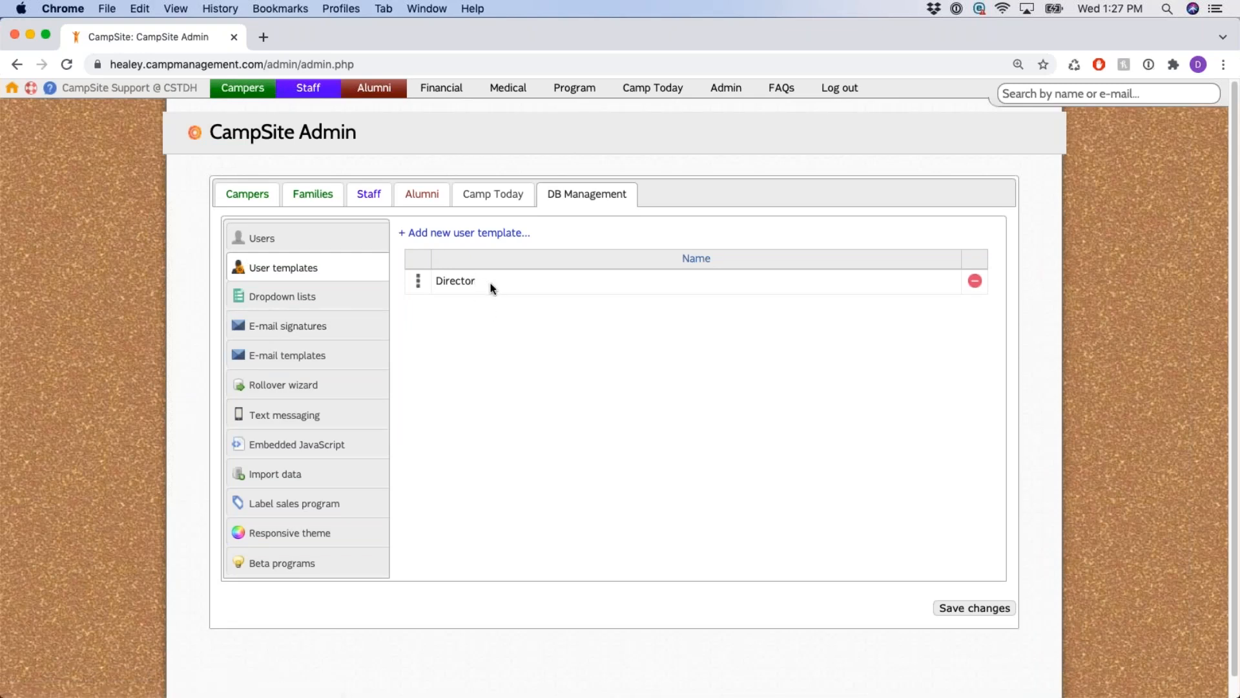
drag(477, 281, 430, 283)
click(437, 326)
click(419, 286)
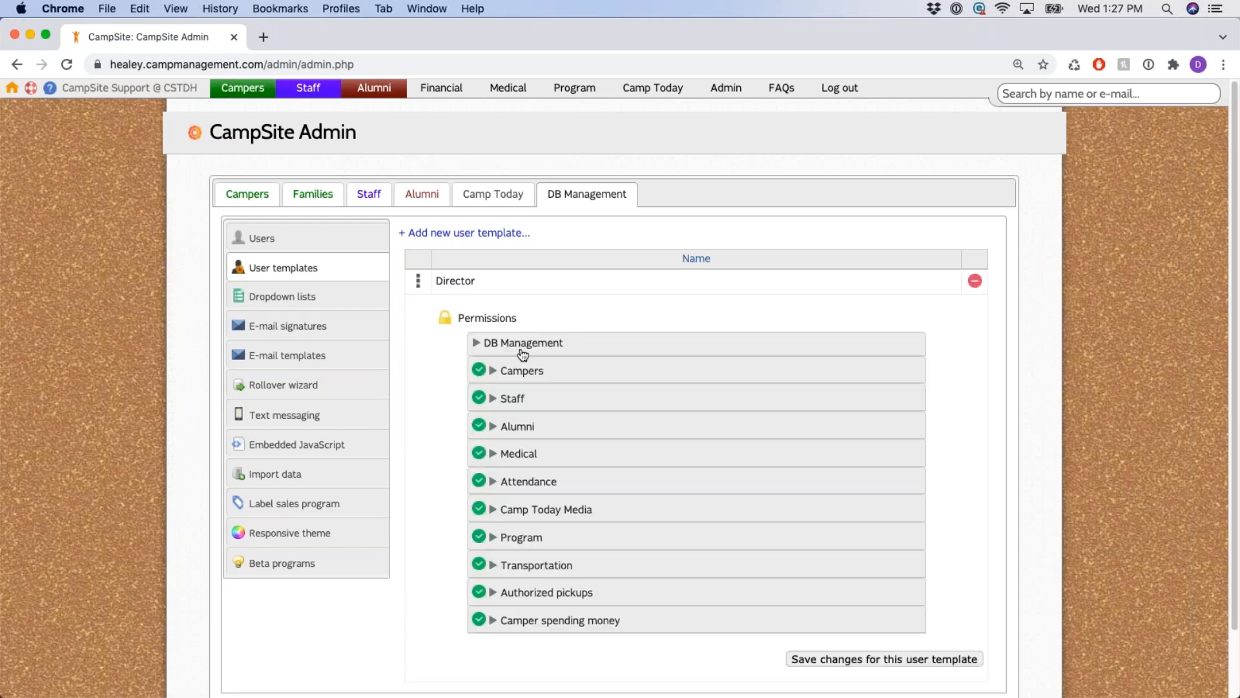
Review the Director template's DB Management, Campers and Staff permission sections, then collapse them.
click(521, 347)
click(521, 349)
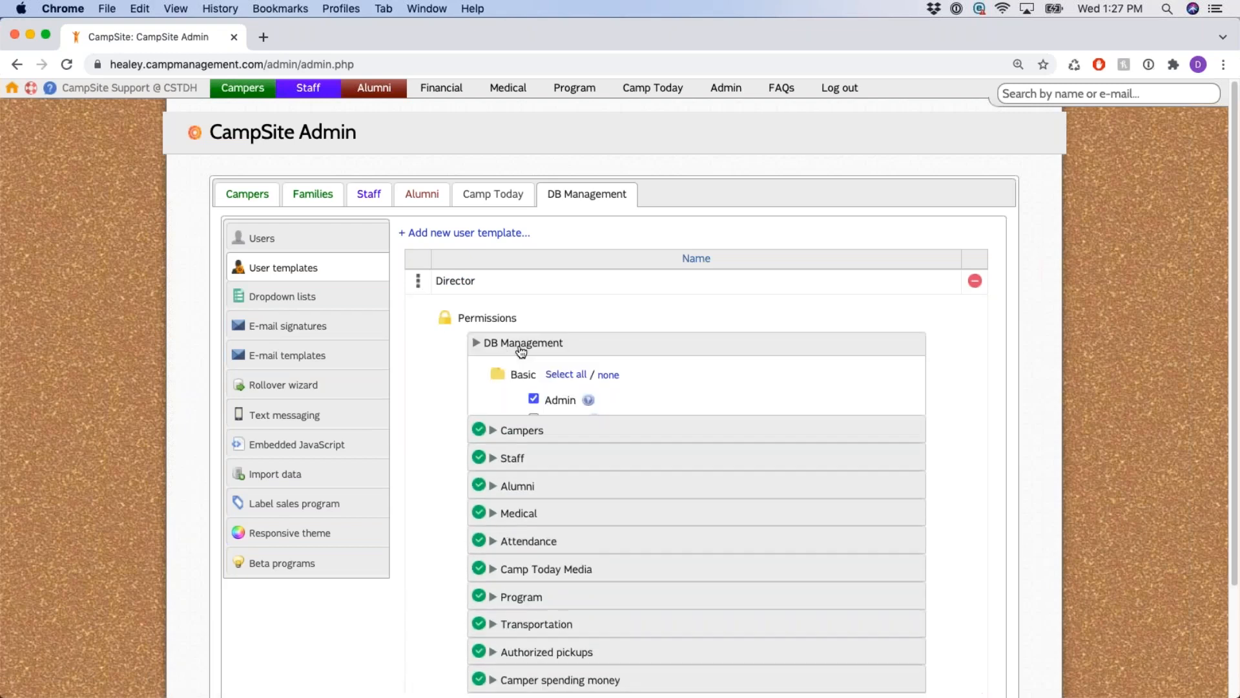
click(517, 370)
scroll(513, 361, down, 7)
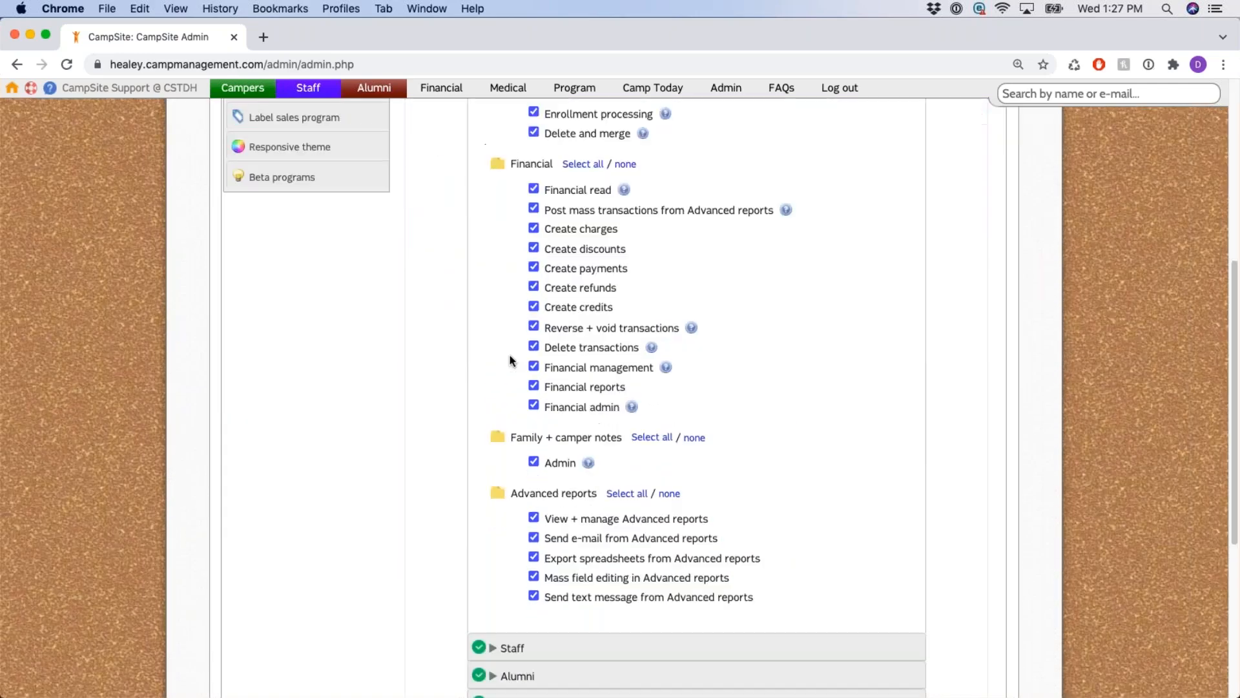
scroll(510, 355, up, 4)
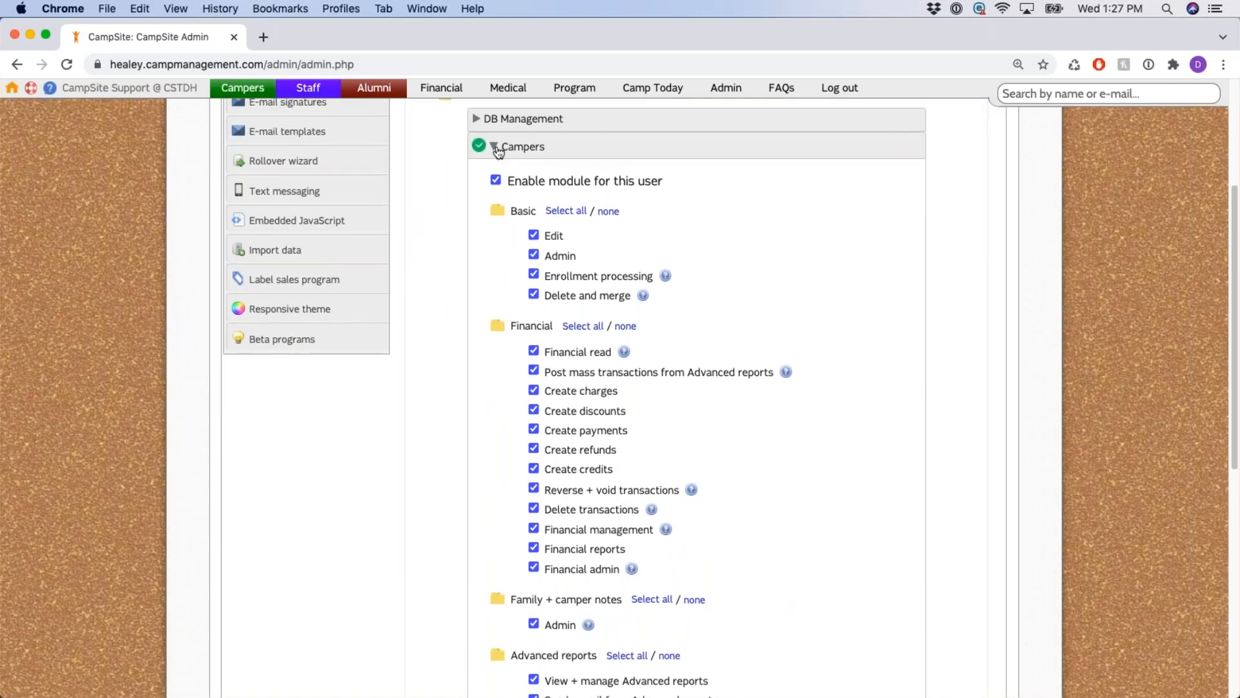
click(521, 144)
click(514, 323)
scroll(495, 313, down, 4)
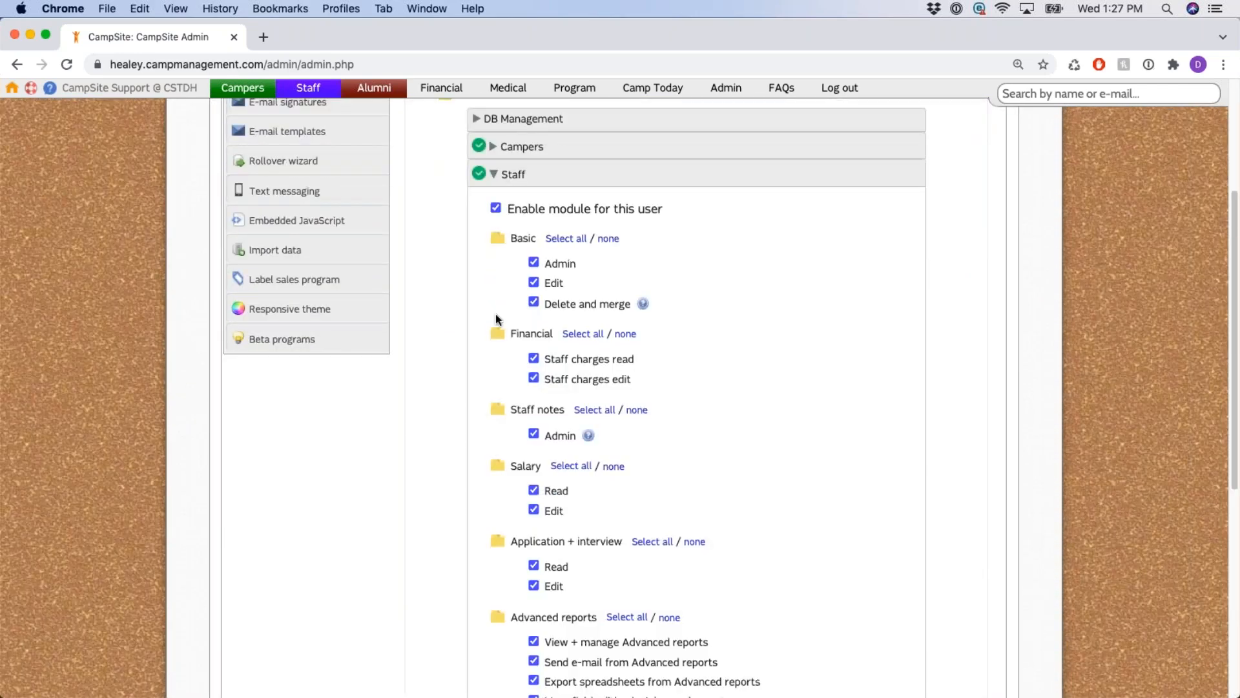
scroll(494, 313, up, 3)
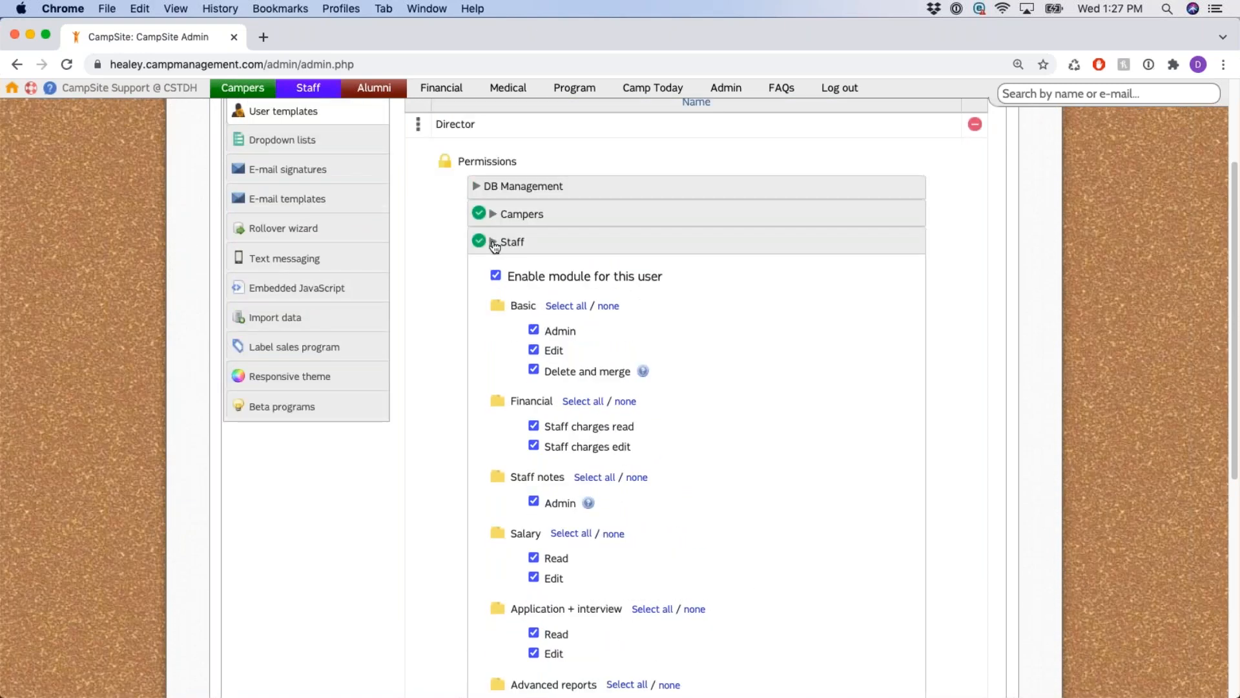
click(494, 243)
scroll(477, 283, up, 3)
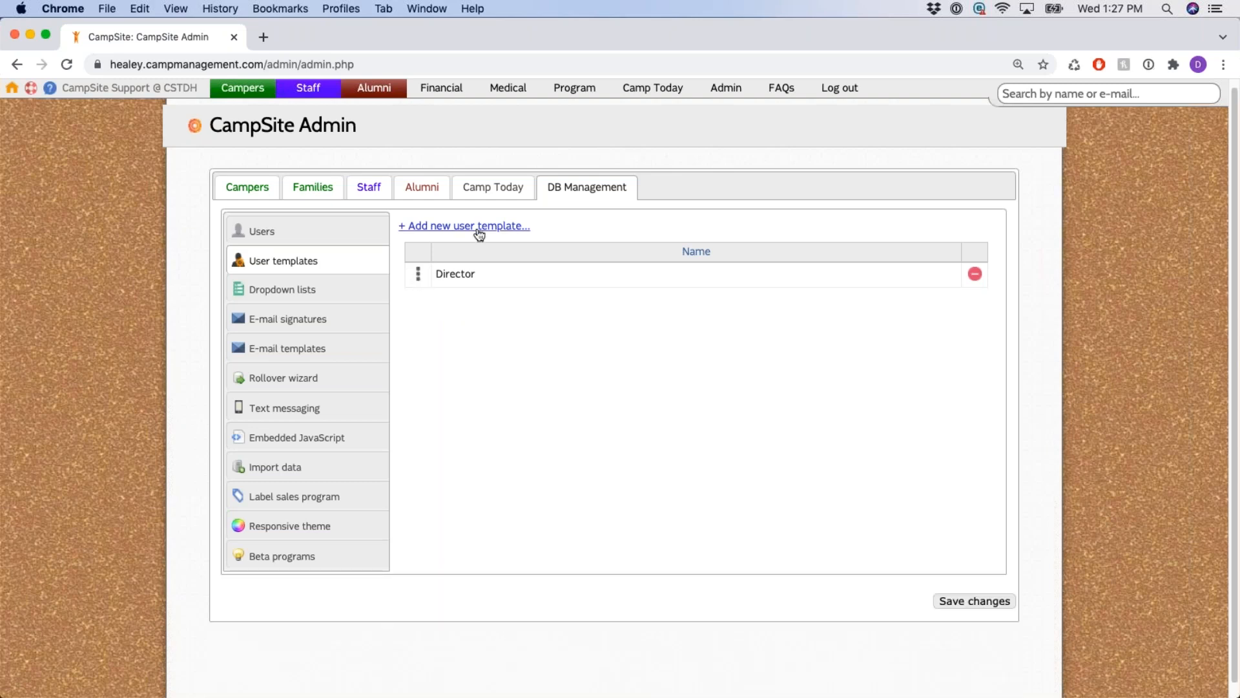
Create a new user template named 'Nurse'.
click(479, 226)
text(Nurse)
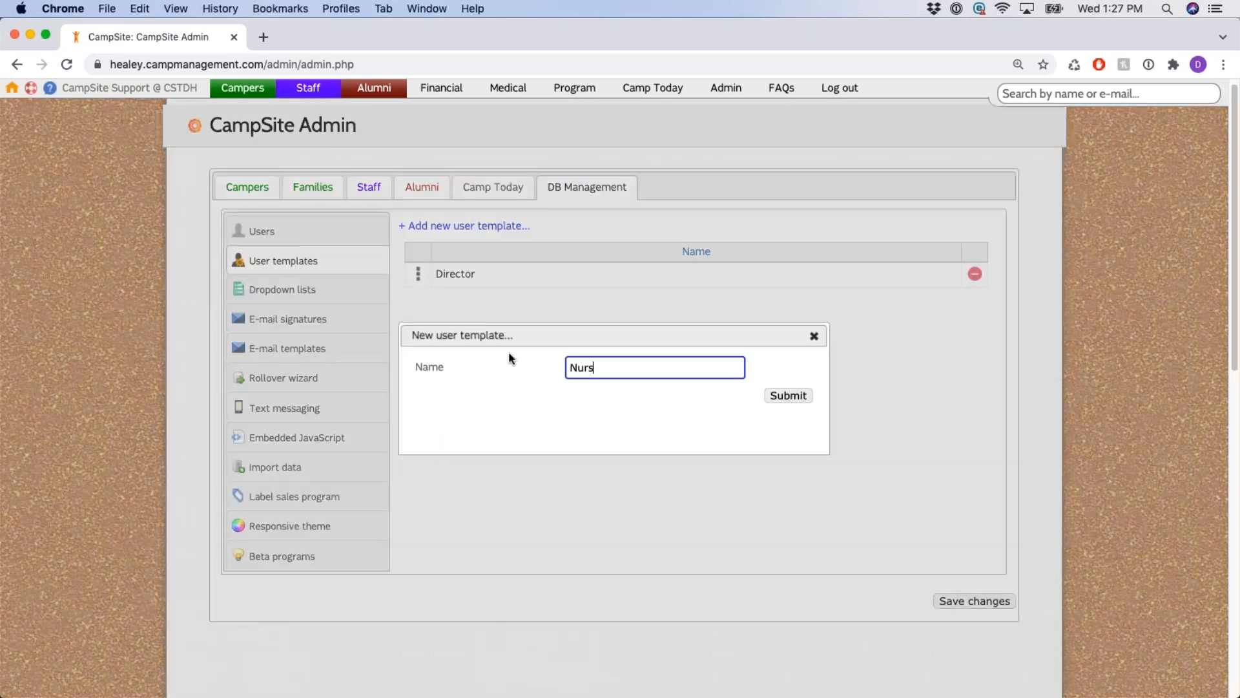
click(792, 396)
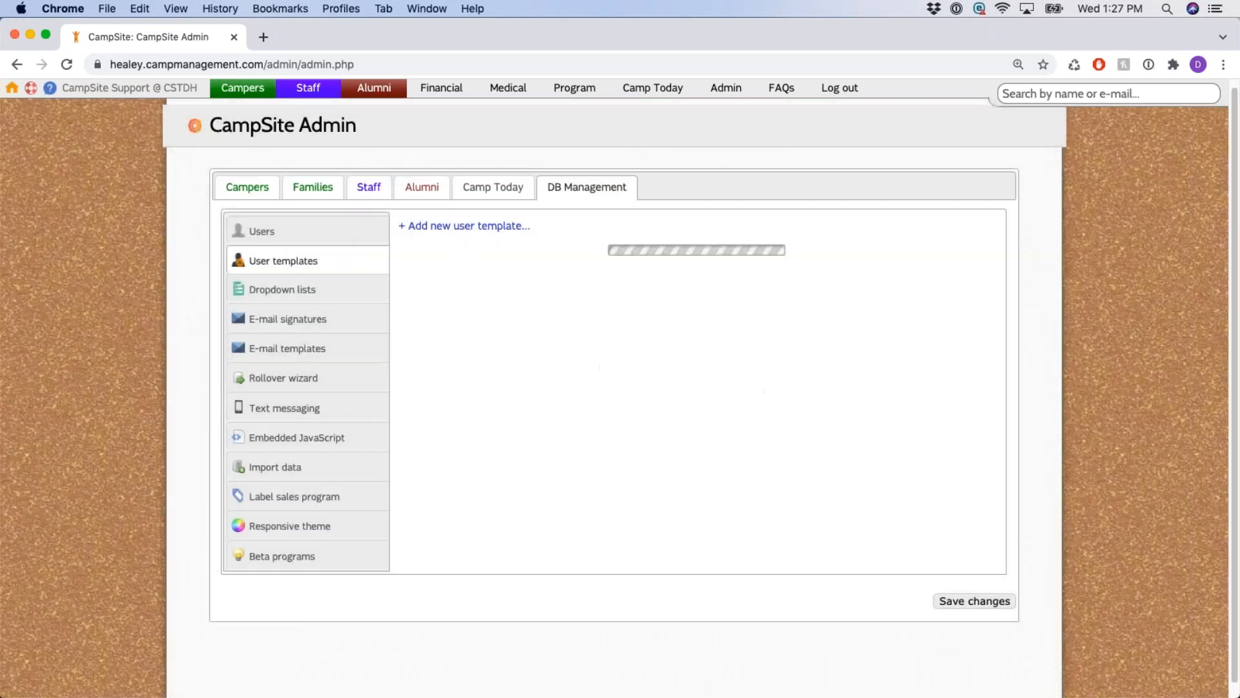
click(486, 362)
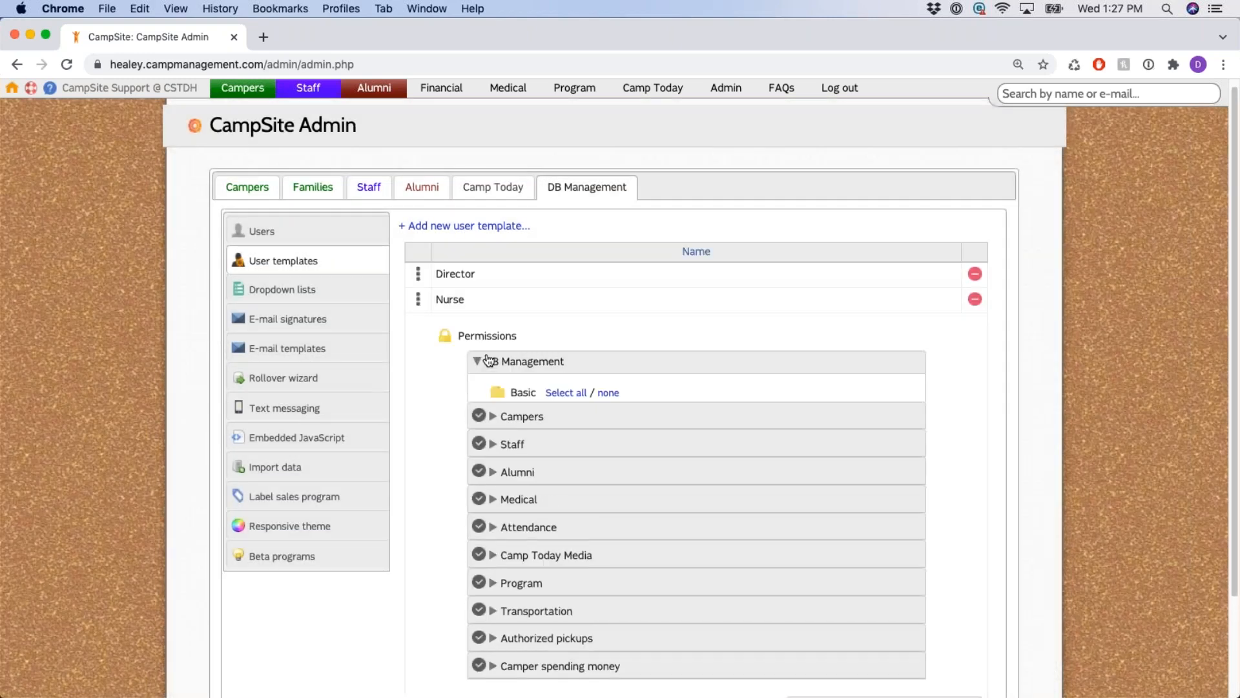
click(511, 363)
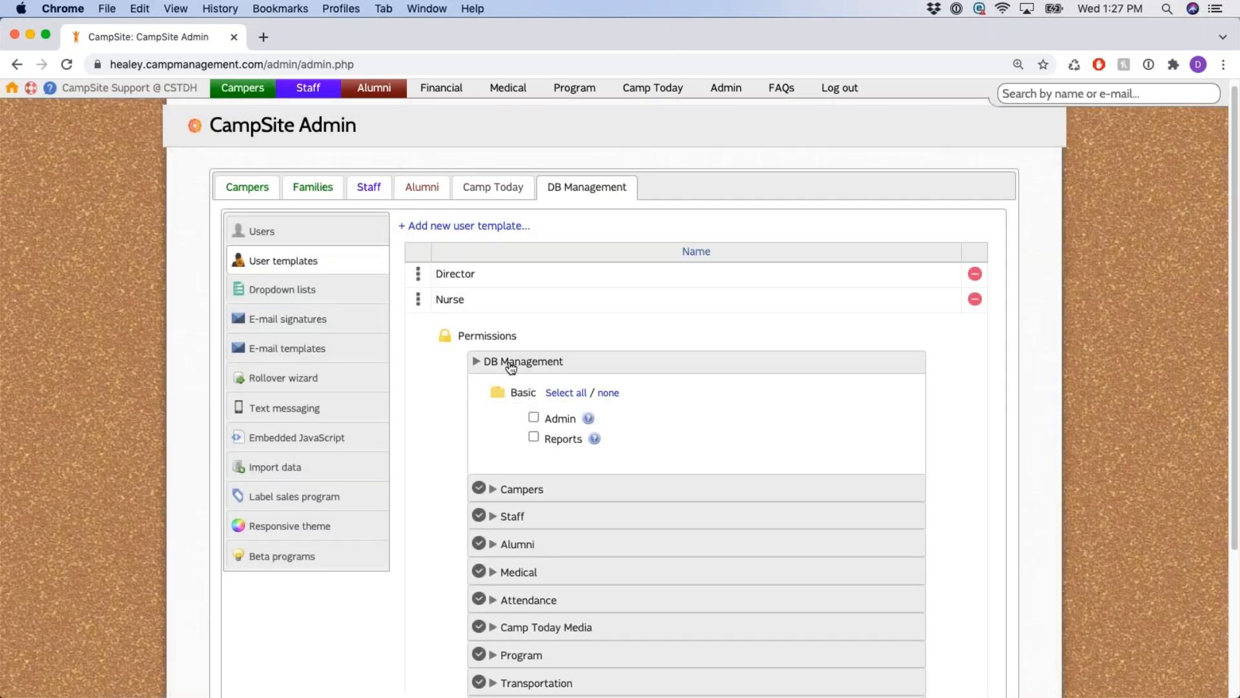
Enable the Campers module for Nurse and grant all Basic Campers permissions.
click(494, 389)
click(493, 423)
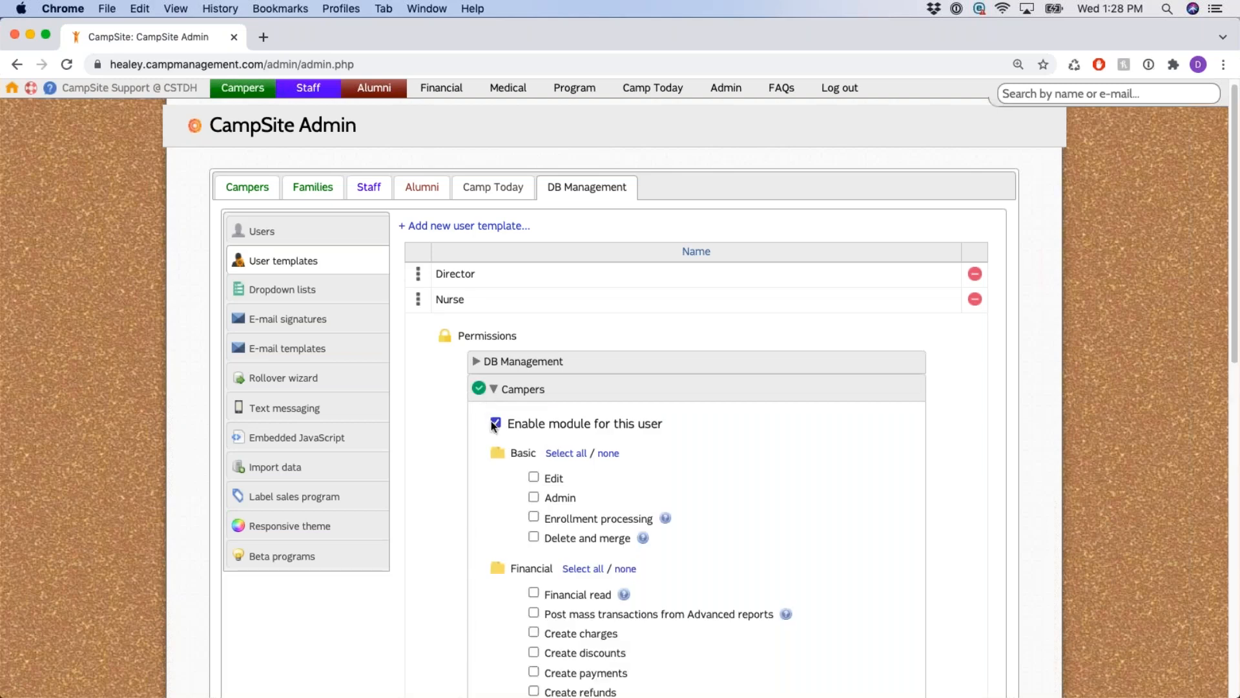
scroll(568, 414, down, 2)
click(567, 336)
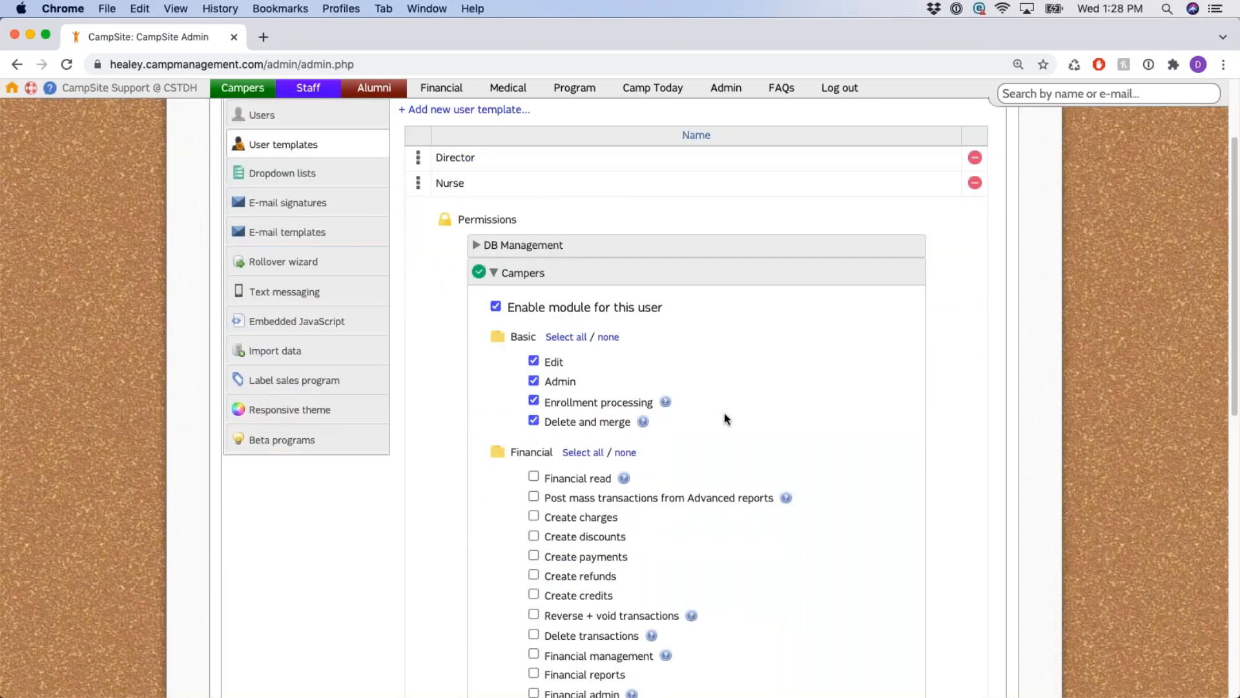
scroll(724, 413, down, 3)
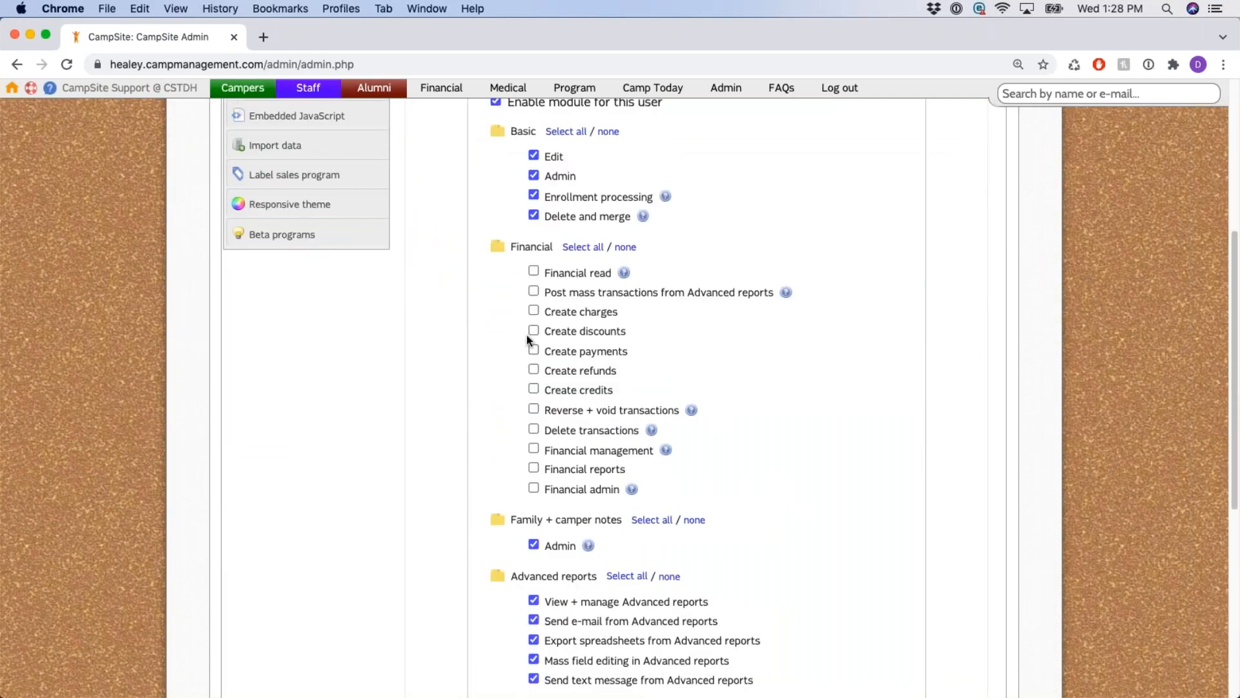
scroll(487, 353, up, 3)
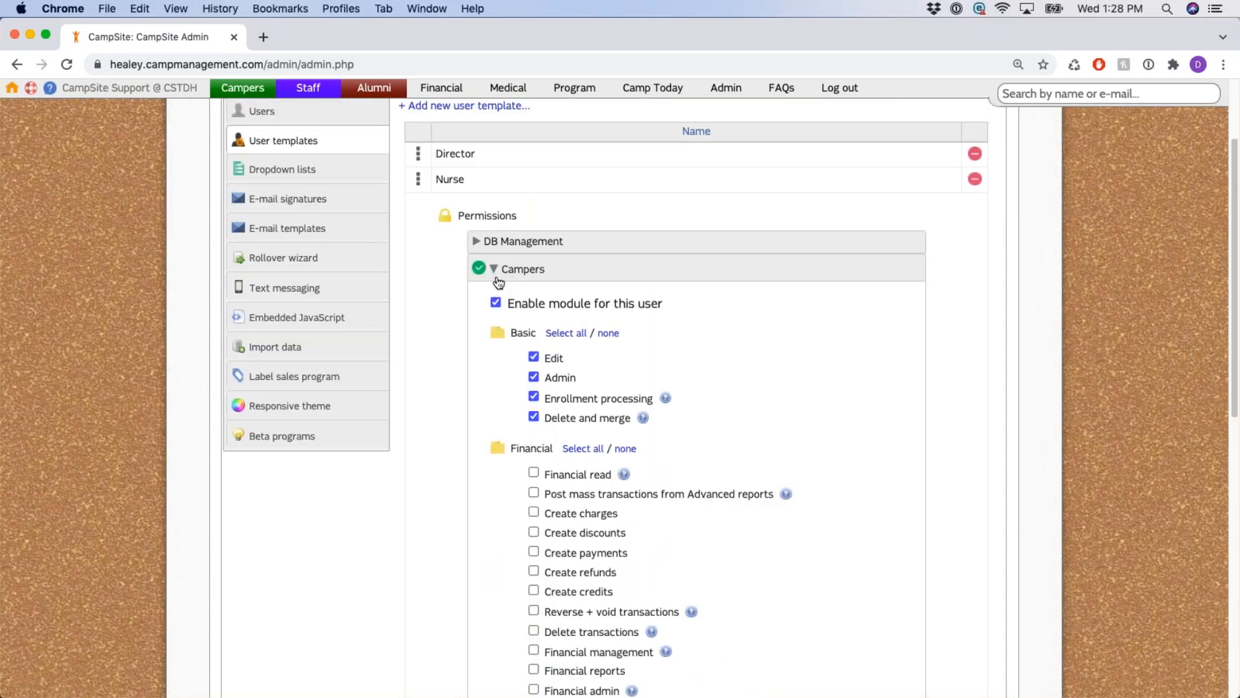
click(497, 278)
Enable Nurse's Medical module with all basic, camper medical and staff medical permissions.
click(492, 381)
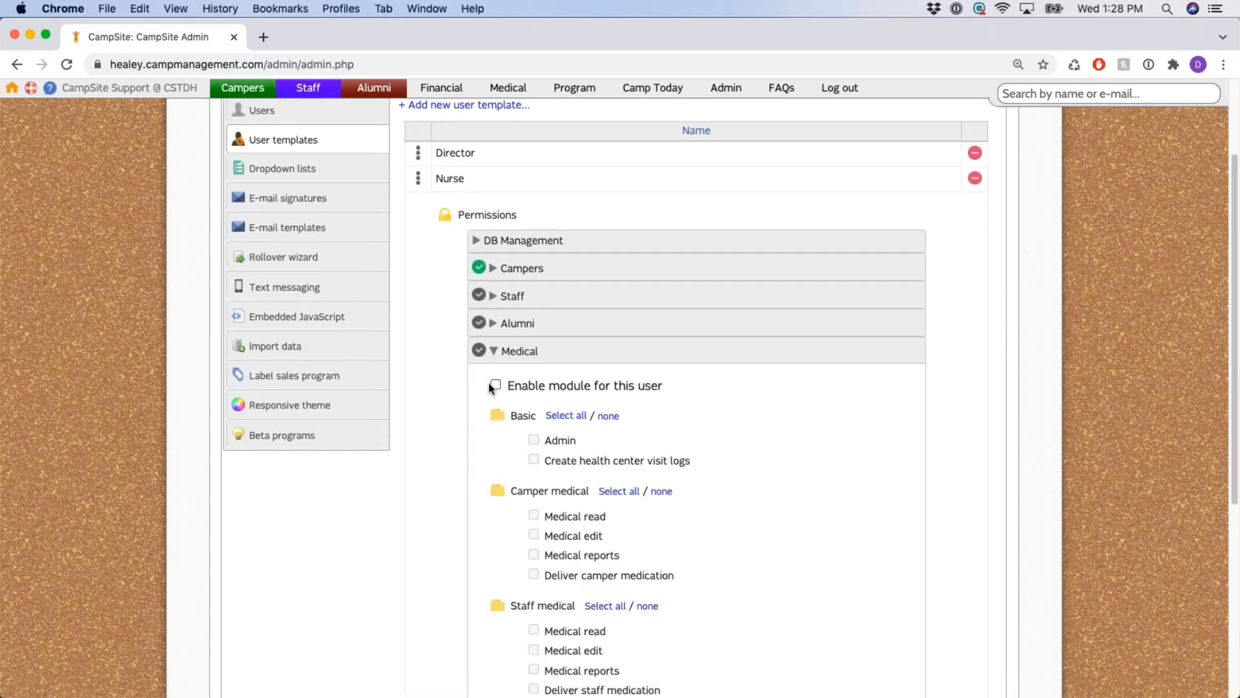
click(491, 383)
click(566, 414)
click(618, 490)
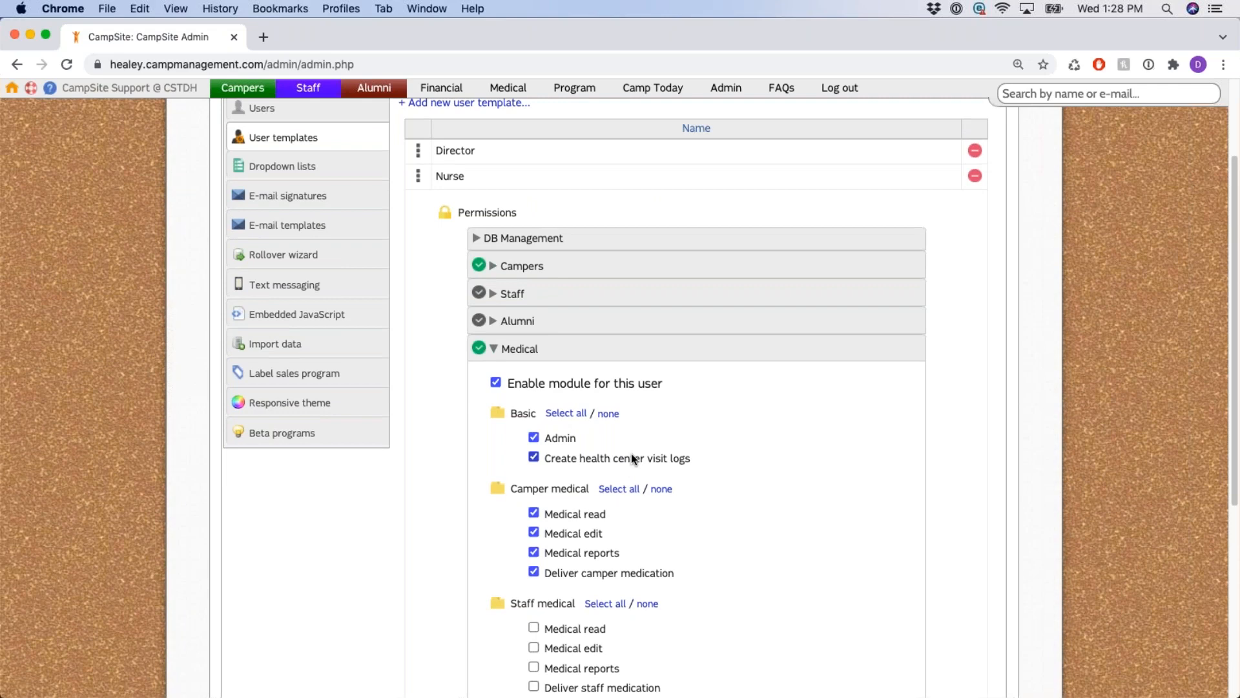
scroll(624, 449, down, 3)
click(605, 434)
scroll(491, 303, up, 1)
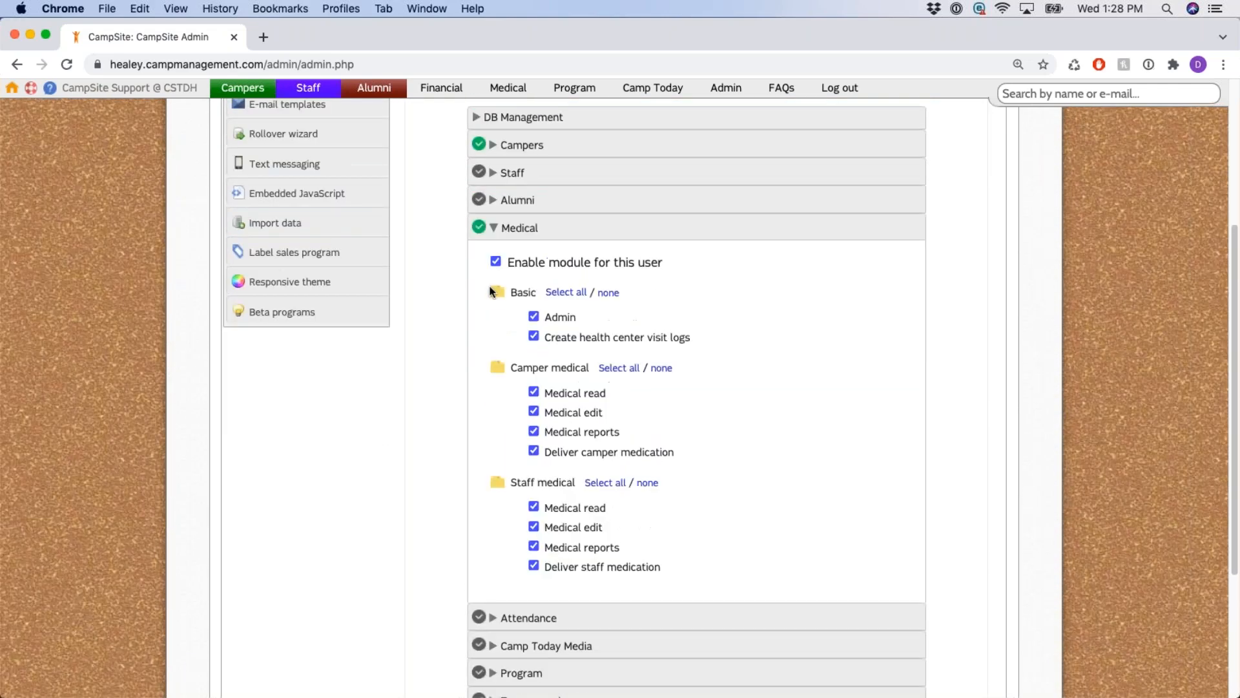
scroll(490, 292, up, 1)
click(493, 278)
scroll(416, 433, up, 2)
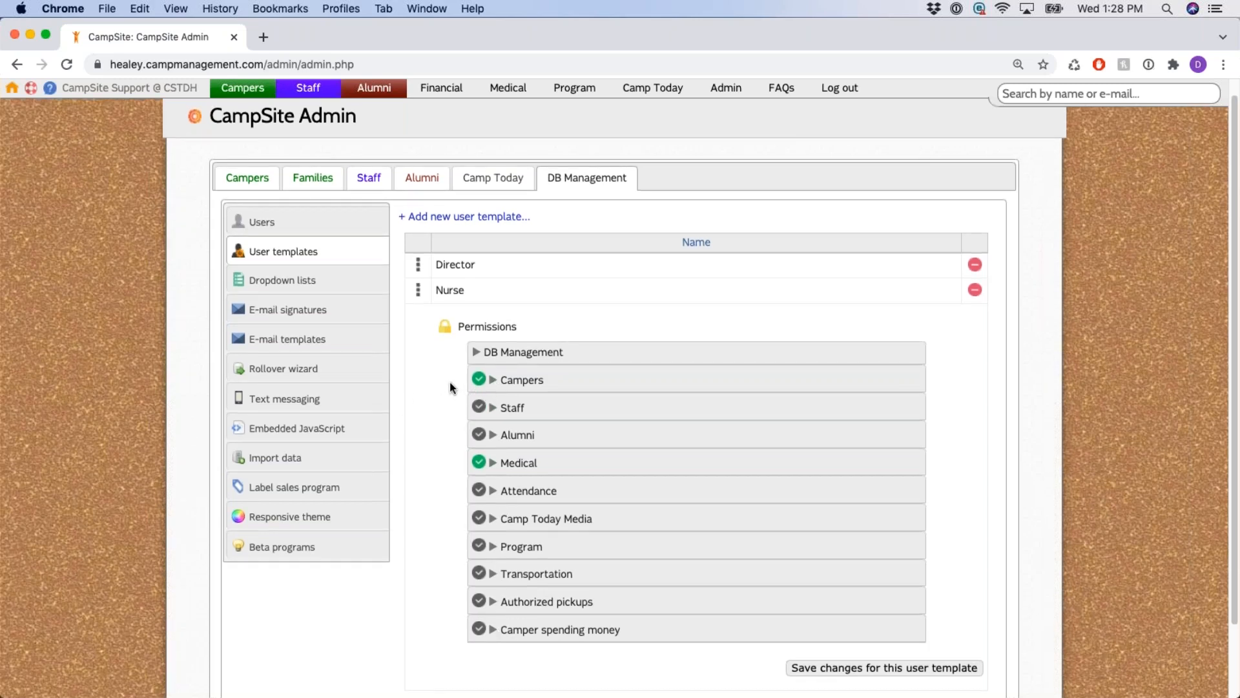
Open the New user template dialog and cancel it without creating anything.
scroll(455, 388, up, 1)
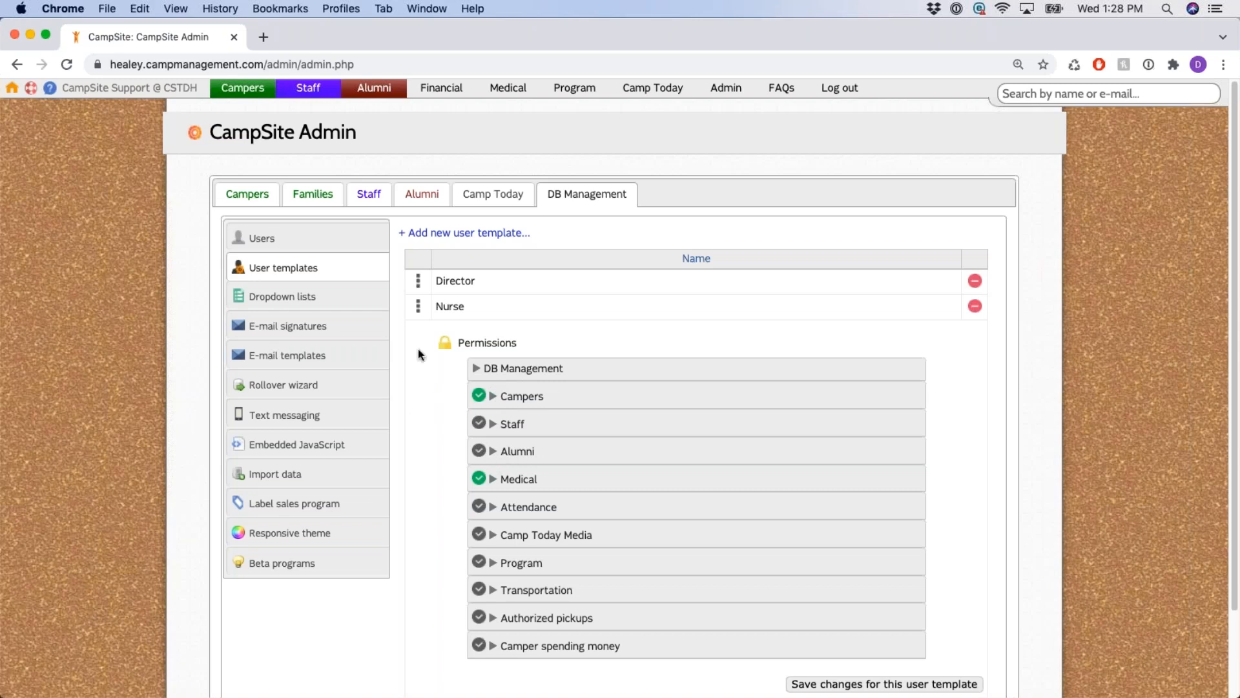
click(500, 241)
click(814, 336)
Return to the Admin Users list, now showing nine accounts.
scroll(534, 396, down, 2)
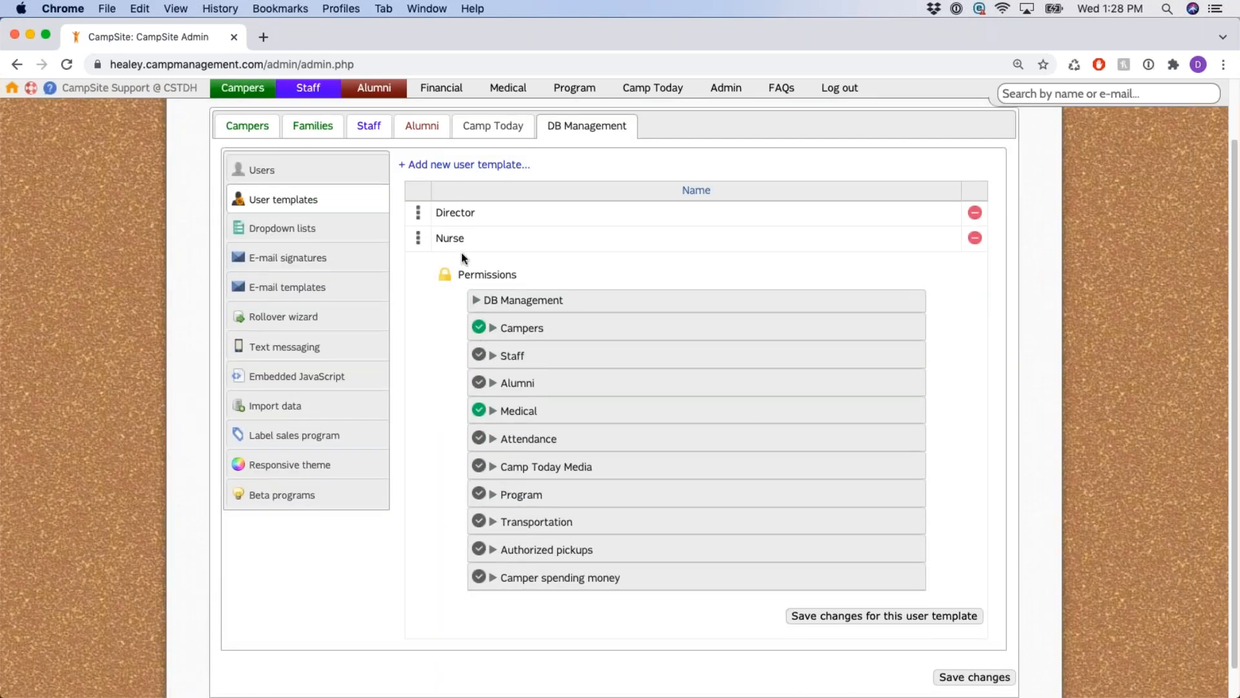
scroll(756, 517, down, 1)
drag(766, 587, 953, 588)
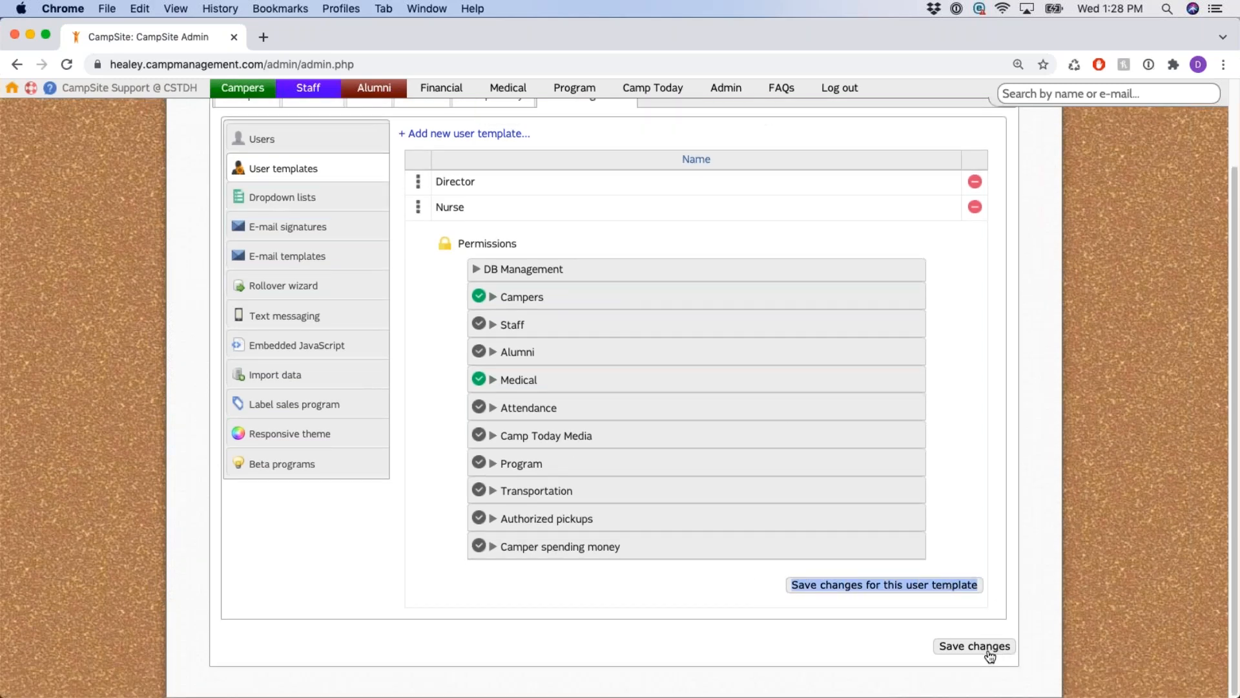
scroll(360, 199, up, 1)
scroll(290, 201, up, 1)
click(287, 169)
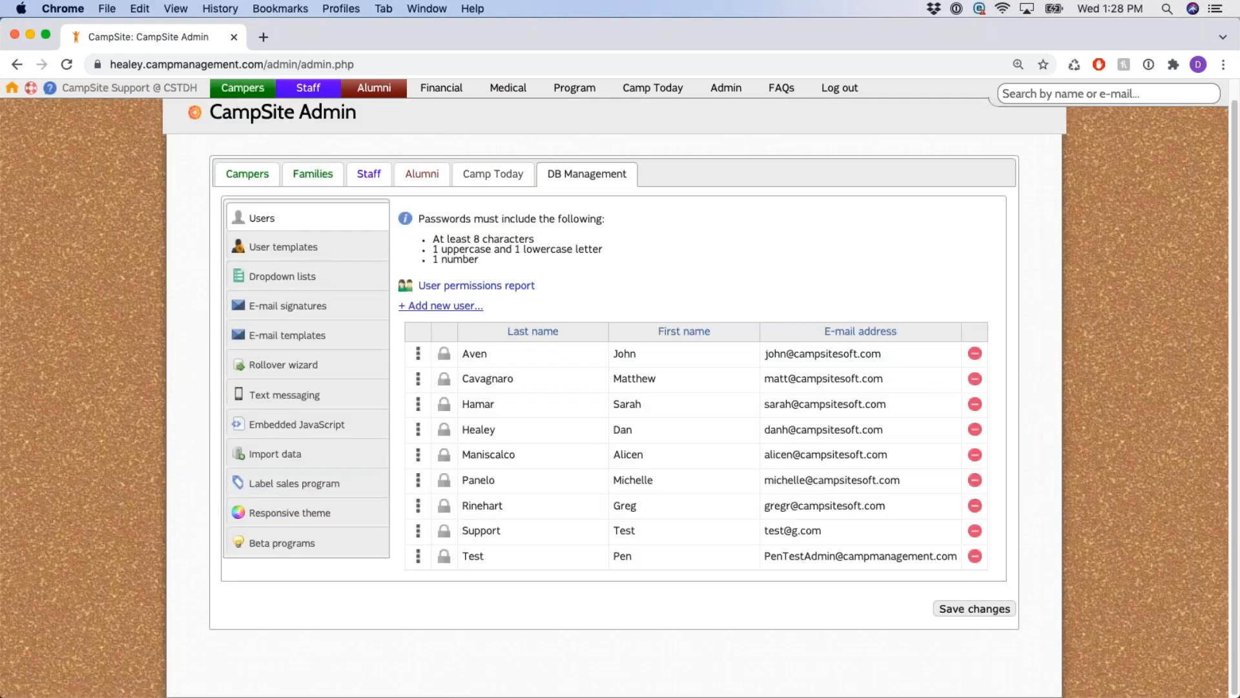
Check the template choices for a new admin user, leave it as None, and cancel.
click(453, 305)
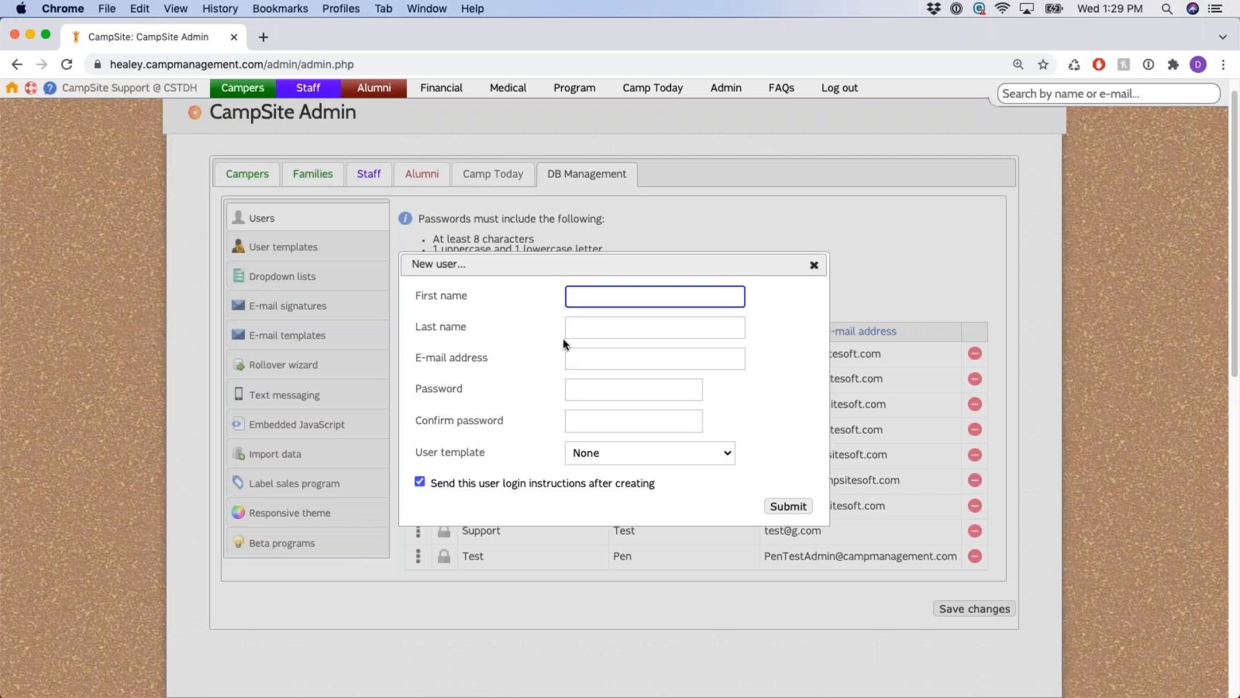
click(726, 456)
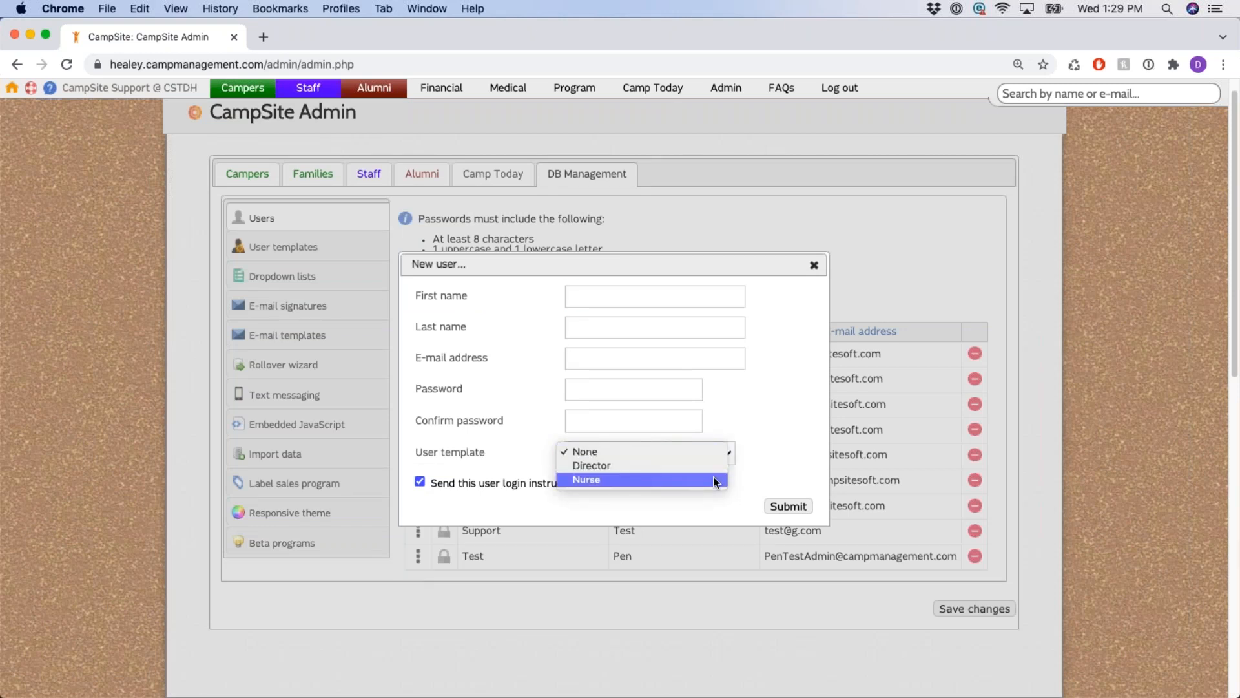
click(777, 443)
click(814, 265)
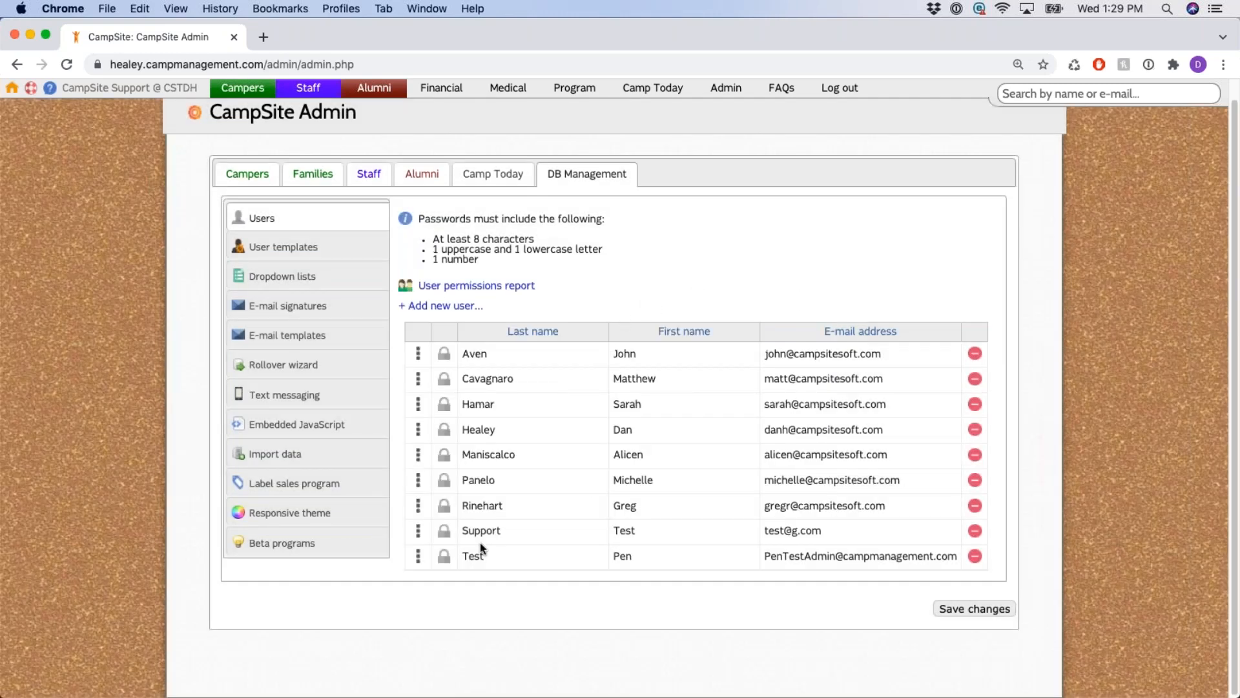
Expand the Support user's row to show its permissions, notifications and login settings.
click(419, 533)
scroll(420, 453, down, 2)
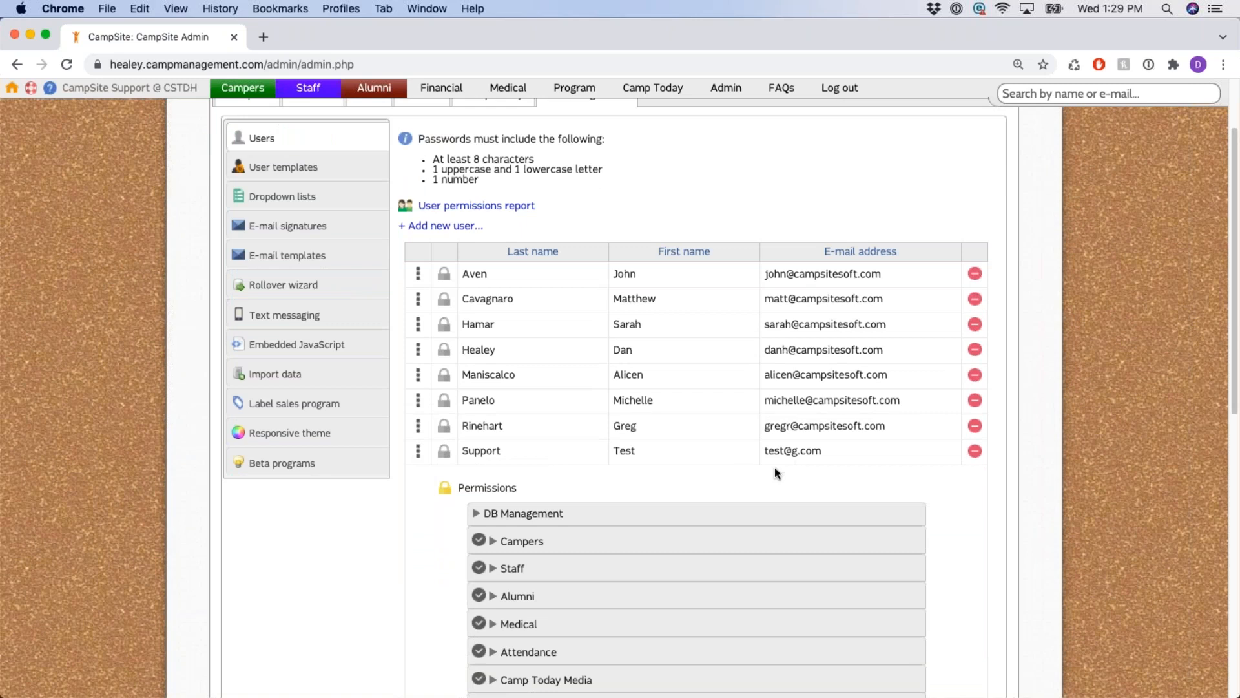
scroll(470, 405, down, 2)
drag(460, 387, 533, 401)
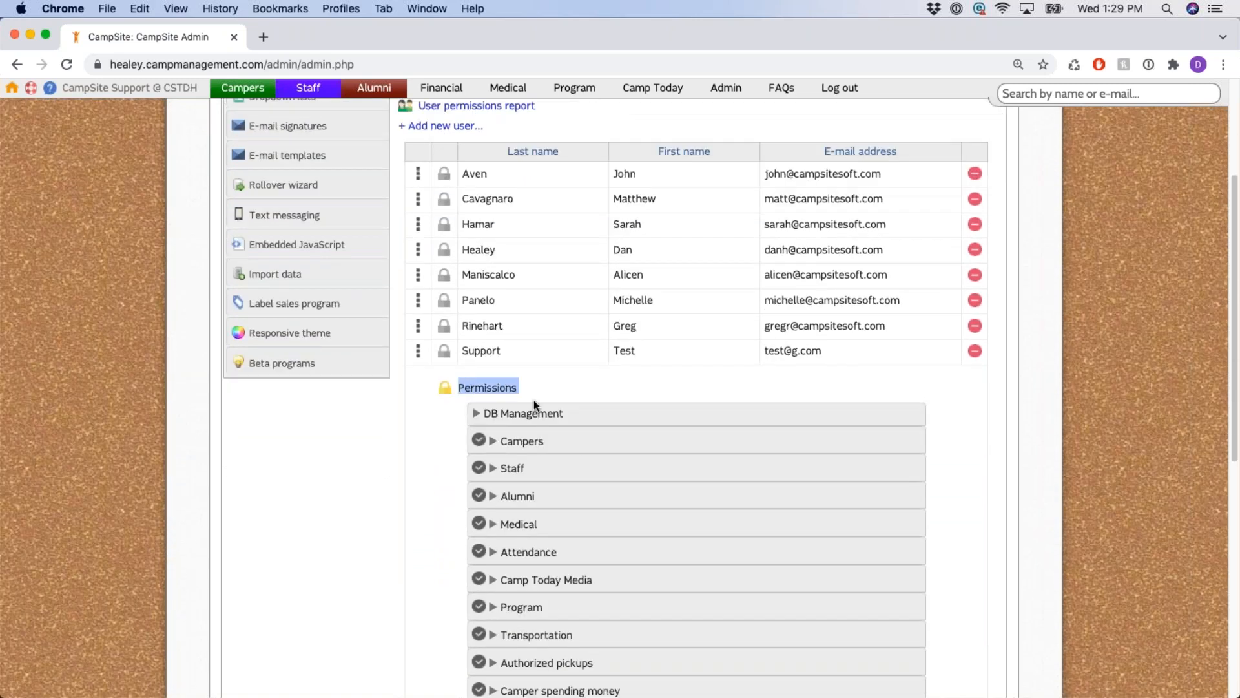
scroll(437, 472, down, 6)
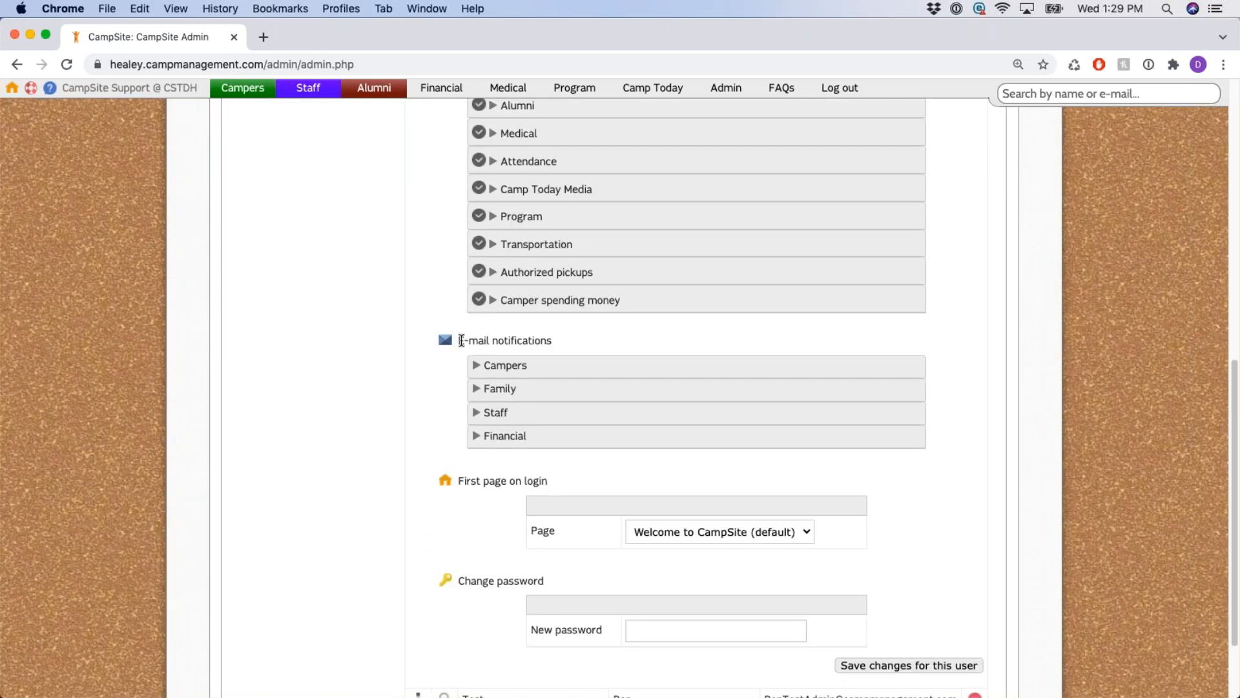
Tick New camper leads, Enrollment form submissions and Camper form submissions under Campers notifications.
drag(460, 340, 551, 343)
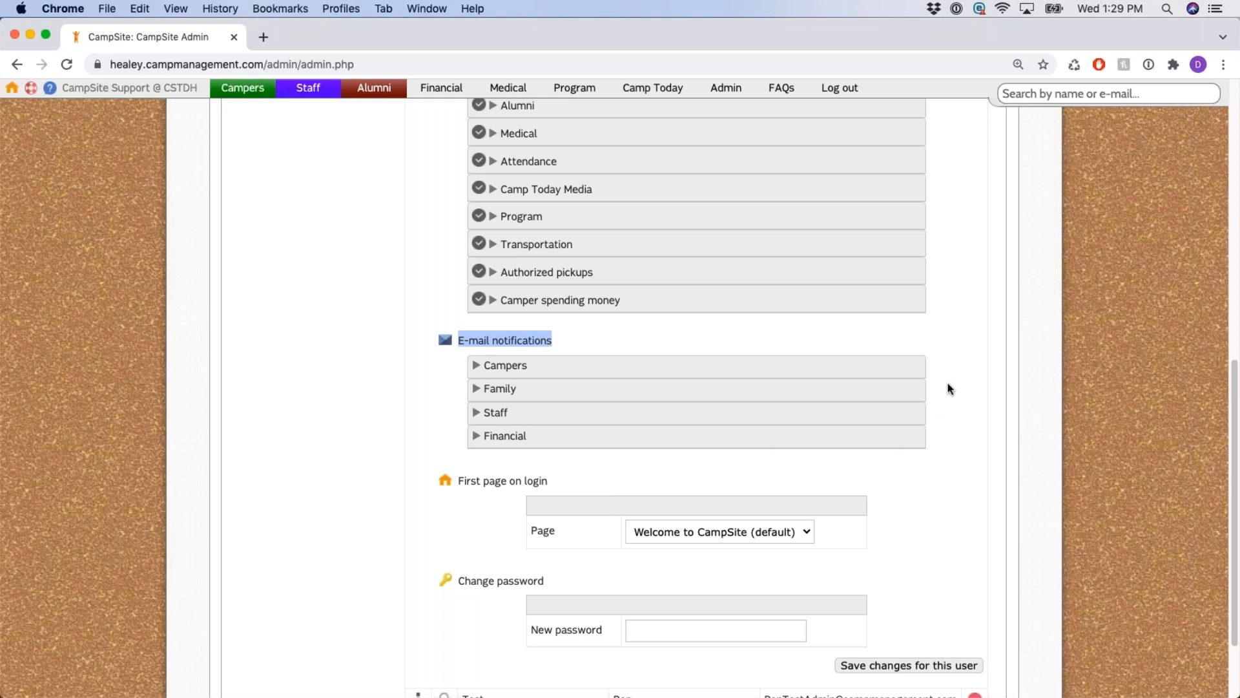
scroll(949, 401, up, 1)
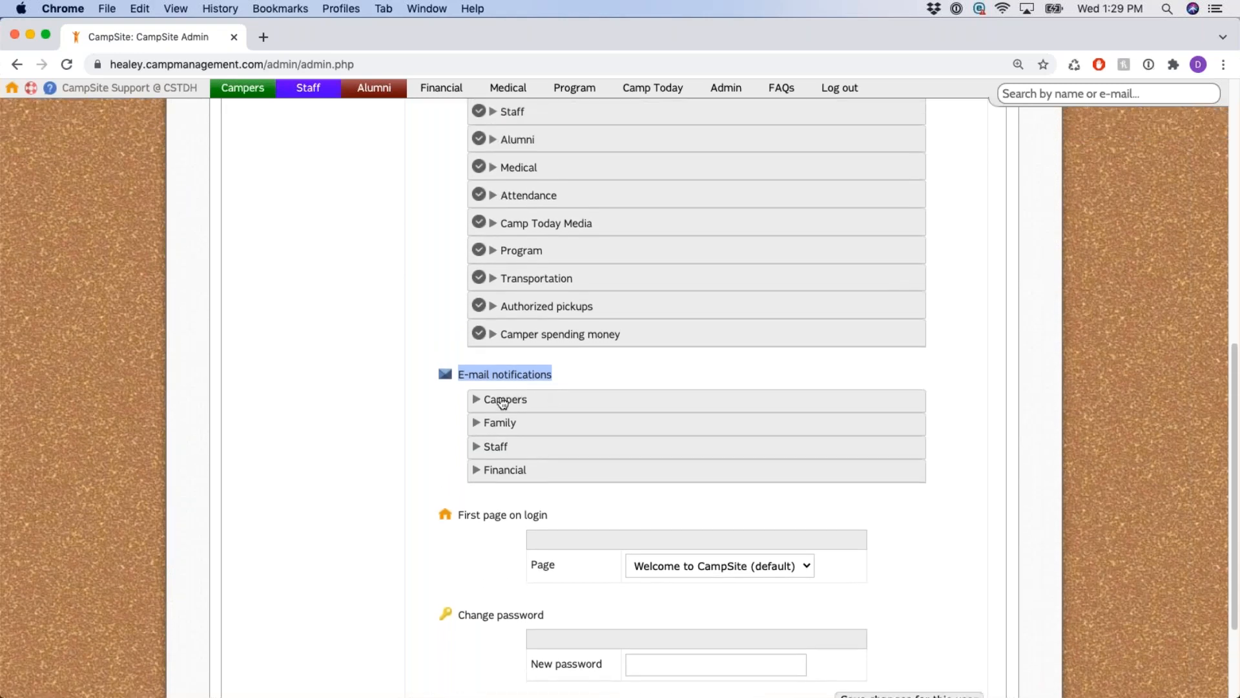
click(499, 400)
scroll(485, 418, down, 2)
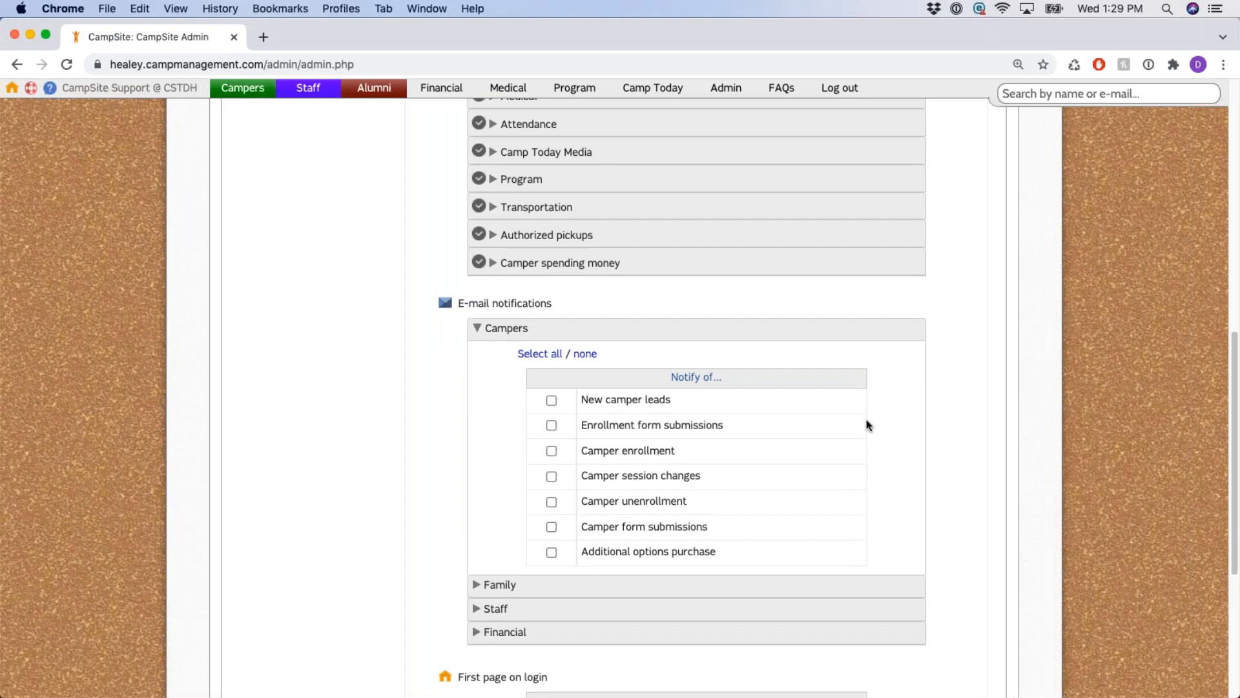
scroll(867, 420, up, 5)
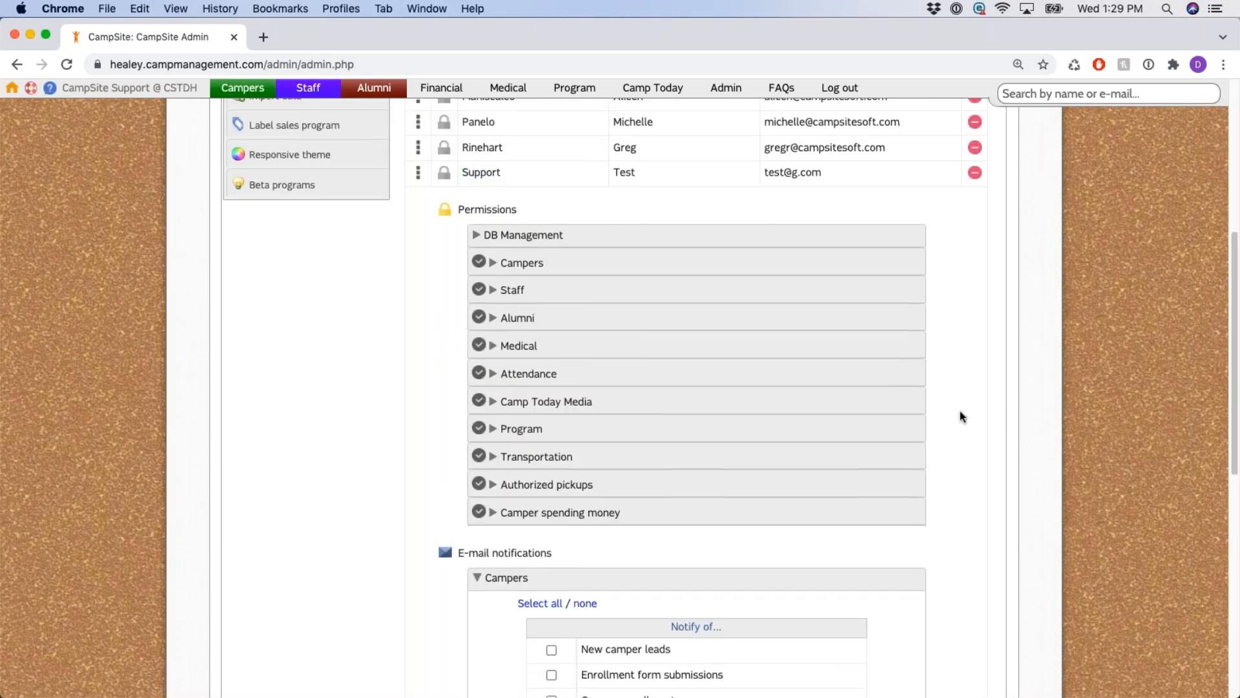
scroll(961, 412, down, 5)
click(552, 412)
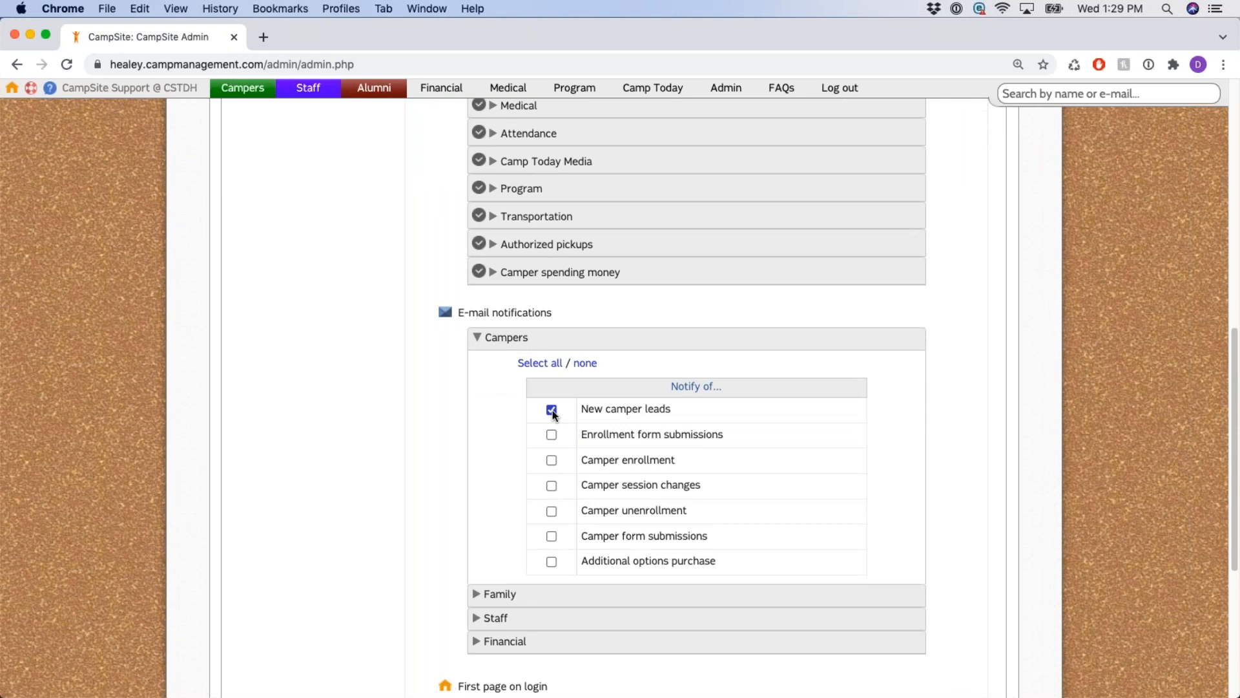
click(551, 437)
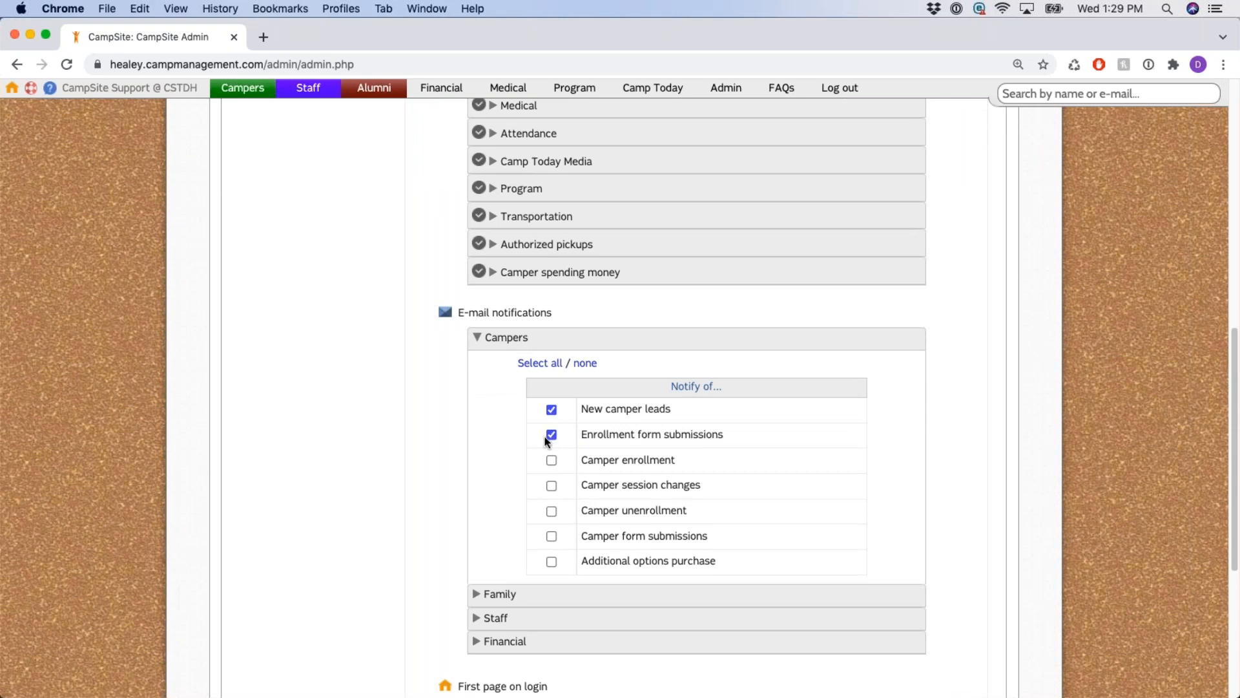
click(552, 536)
Review the user's e-mail address and chosen camper options, then collapse the Campers notifications.
scroll(947, 415, up, 10)
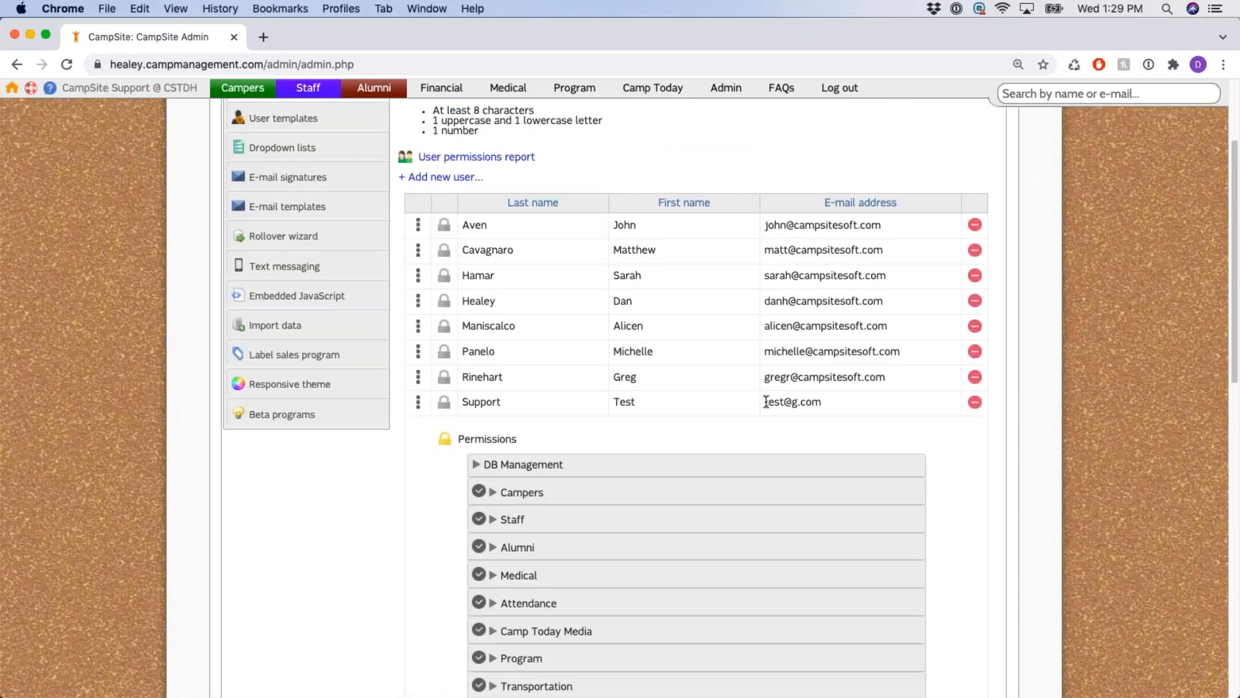
triple_click(798, 402)
scroll(956, 466, down, 10)
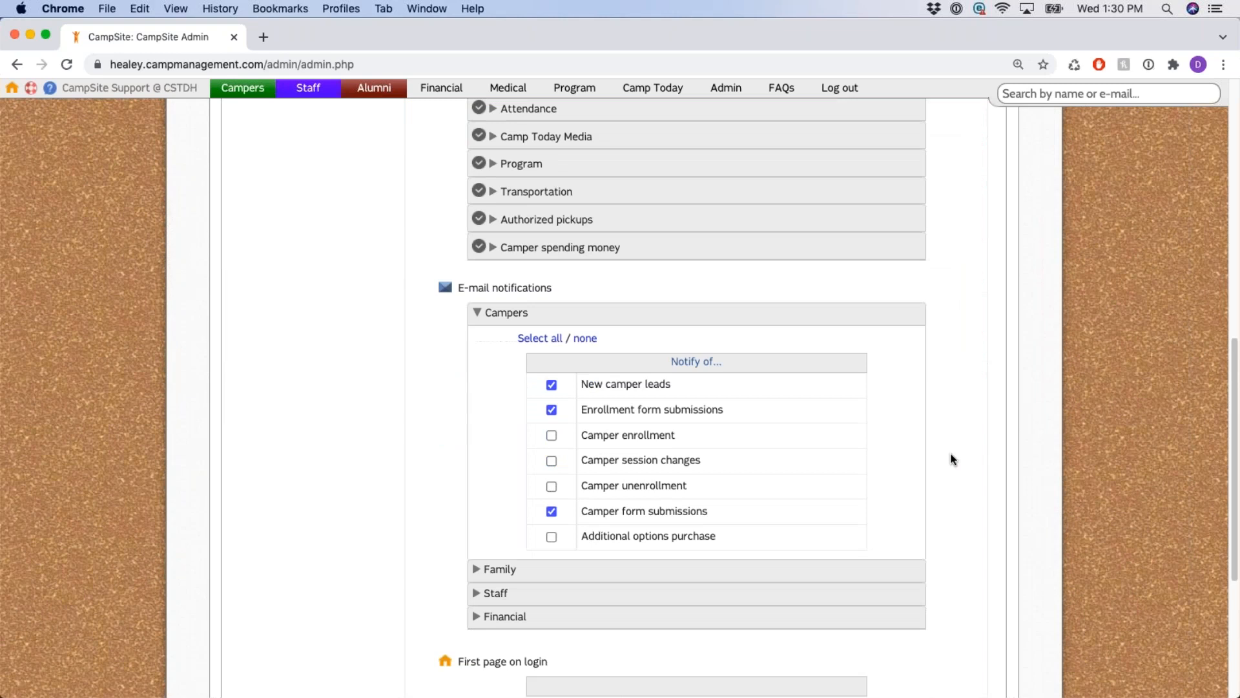
scroll(952, 459, down, 1)
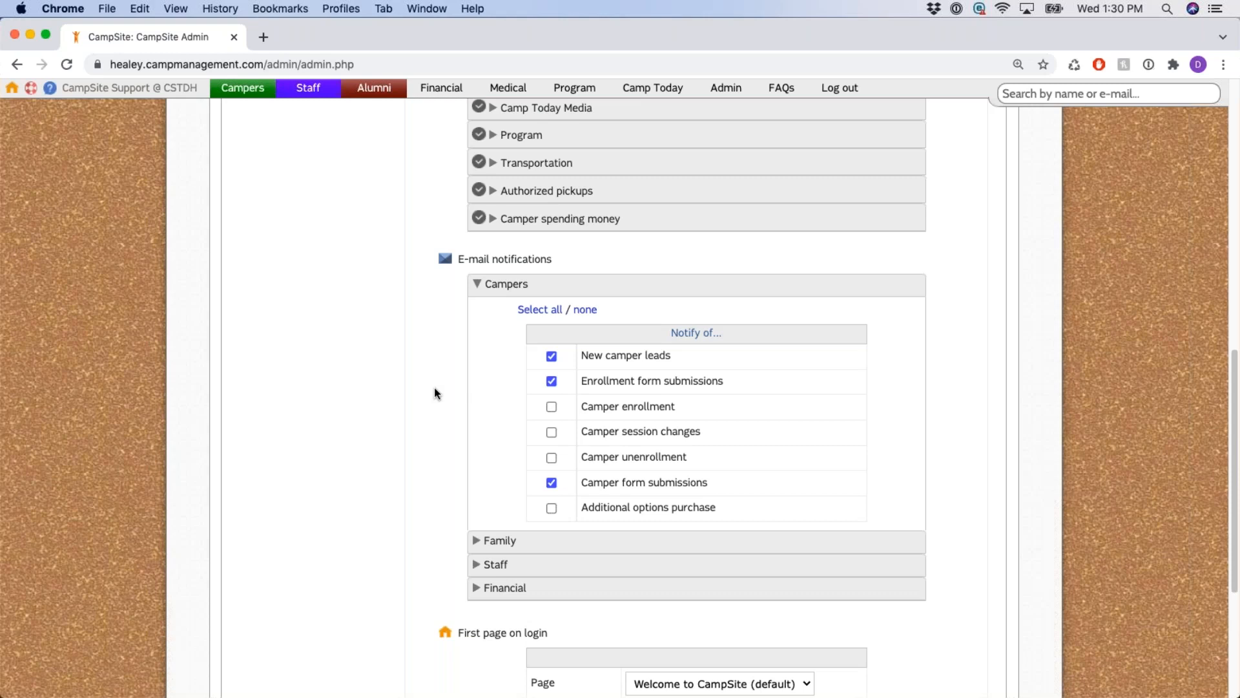
drag(582, 360, 672, 359)
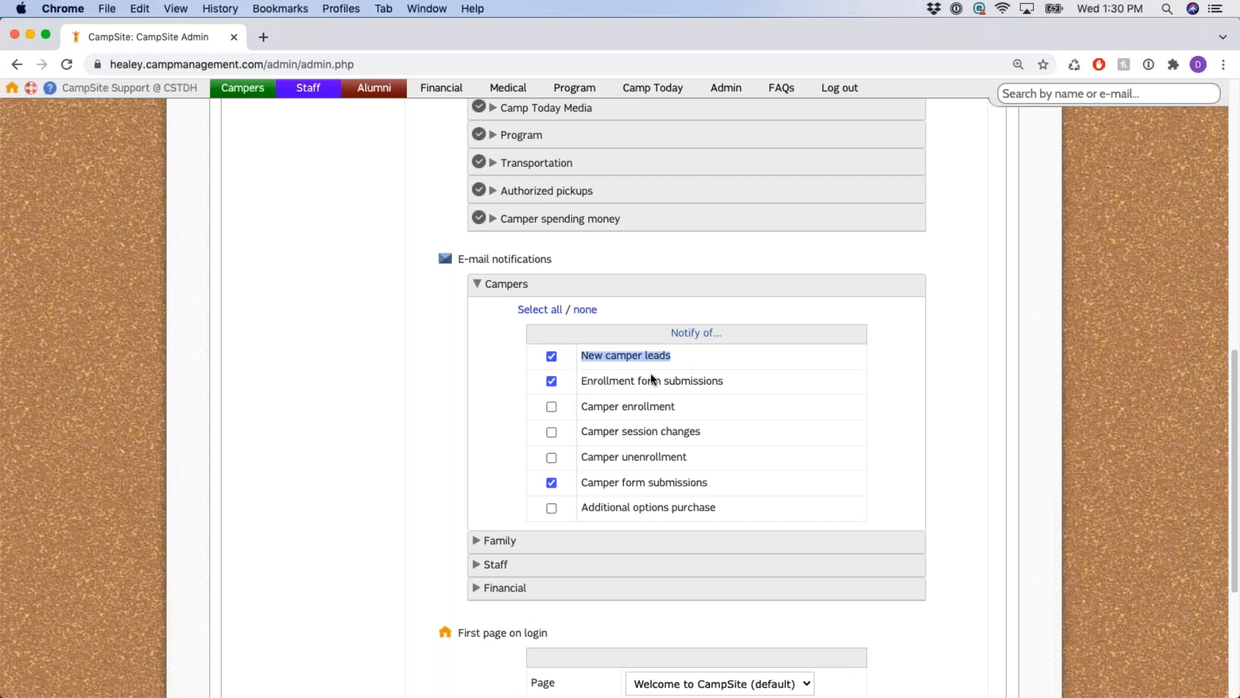
drag(583, 382, 730, 390)
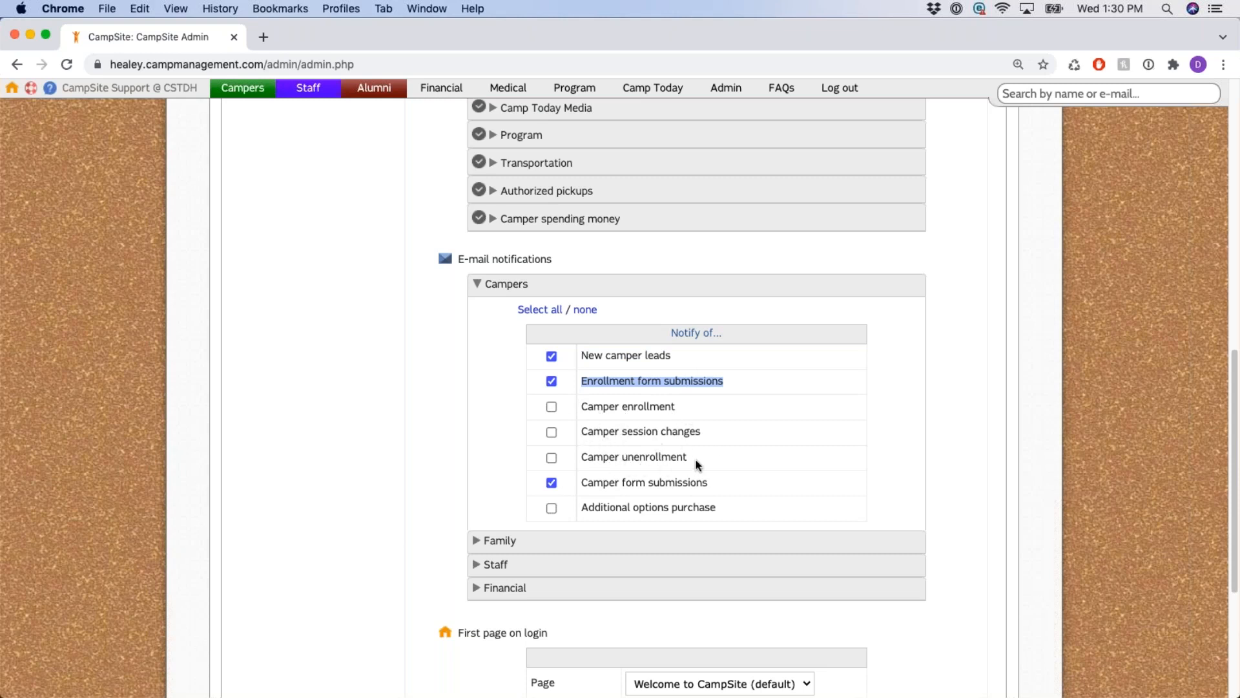
drag(582, 508, 730, 511)
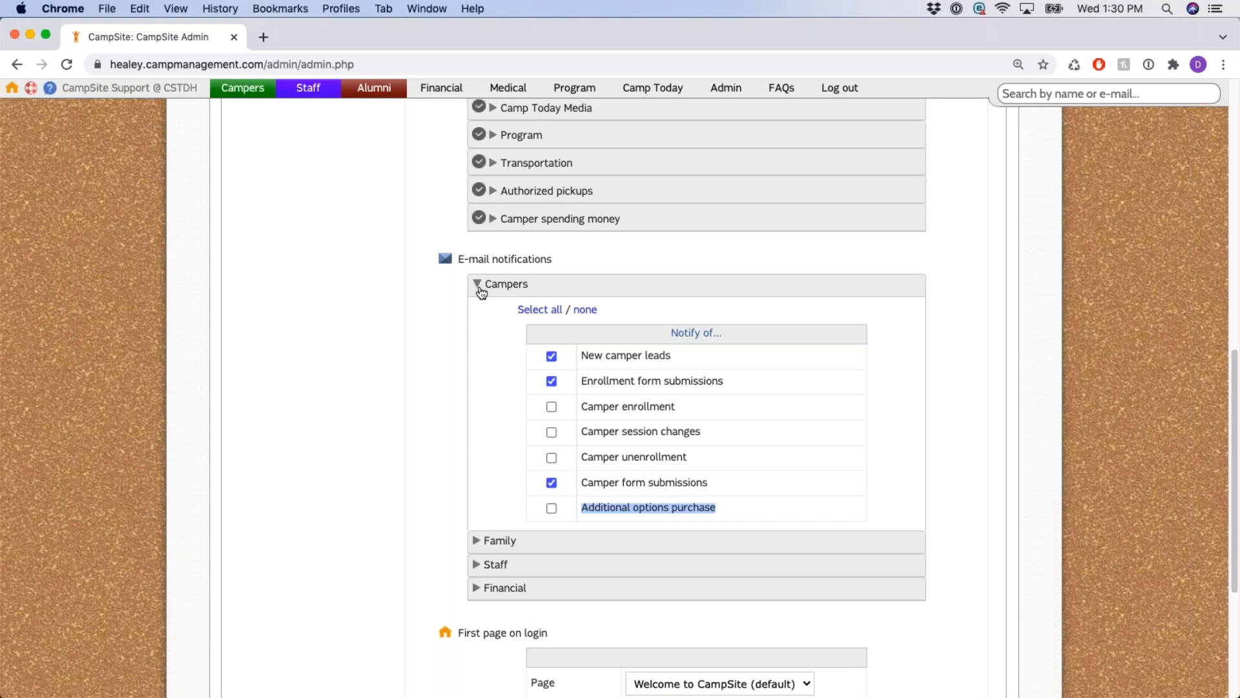
click(481, 290)
Glance at Family notifications, then notify the user of staff reference and staff form submissions.
click(477, 310)
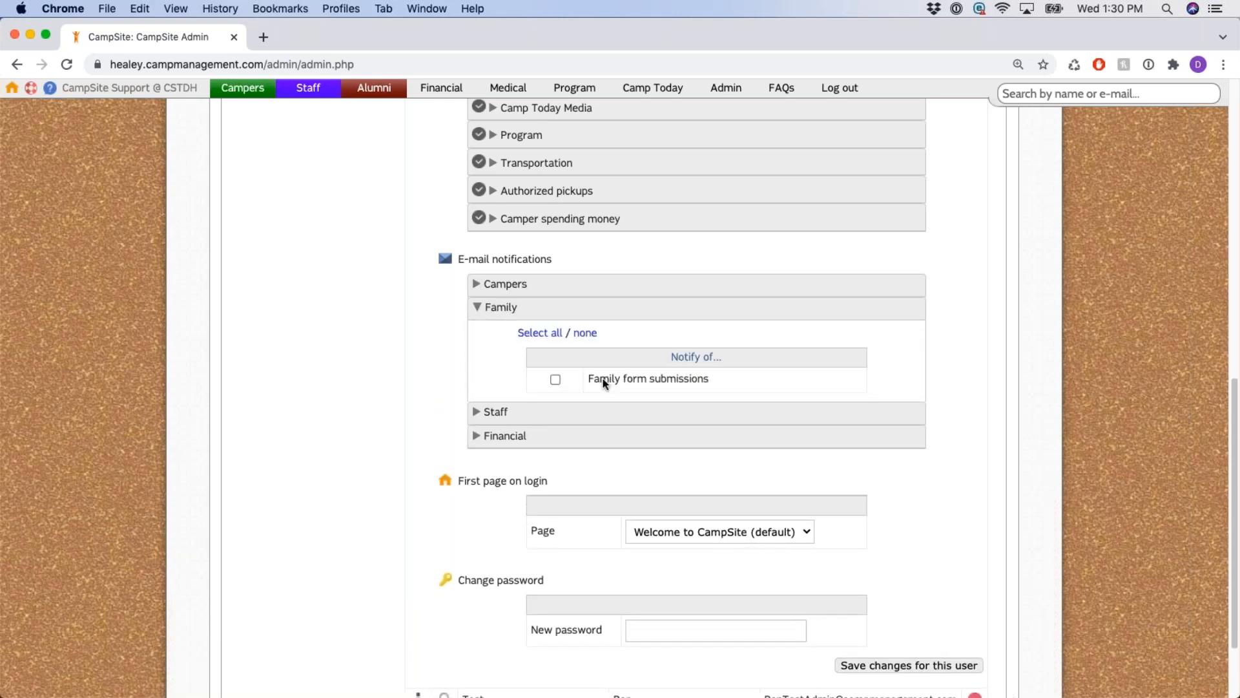
drag(590, 382, 720, 382)
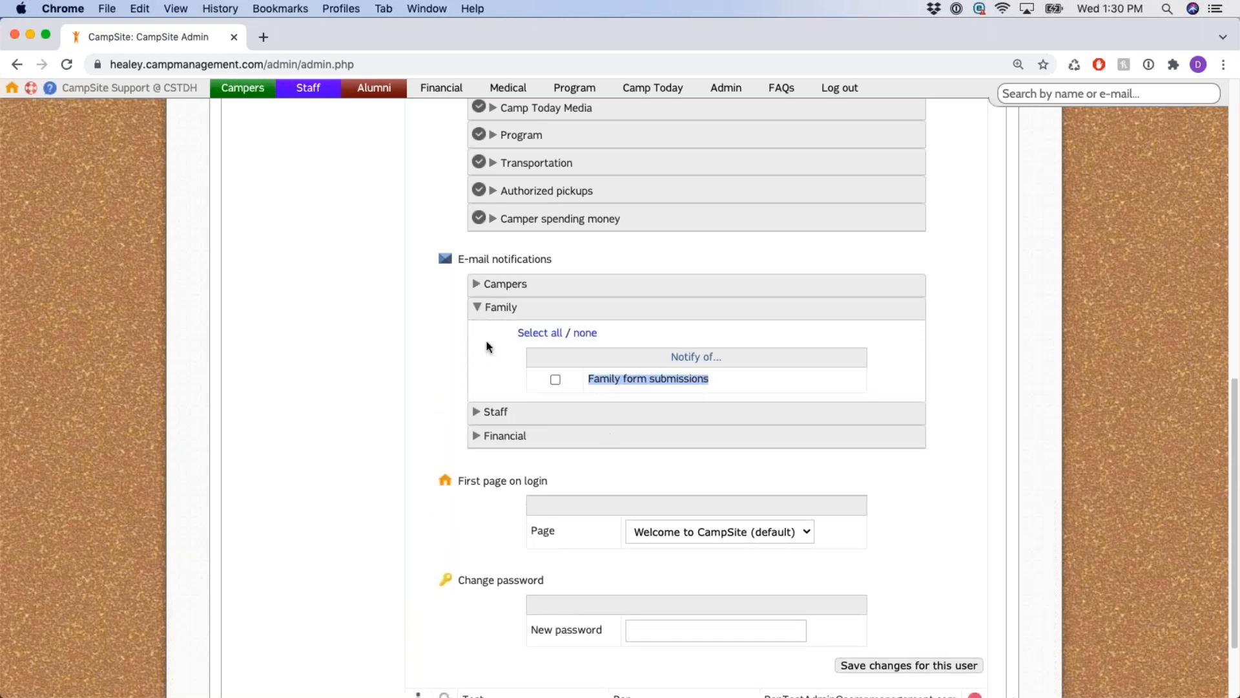
click(479, 309)
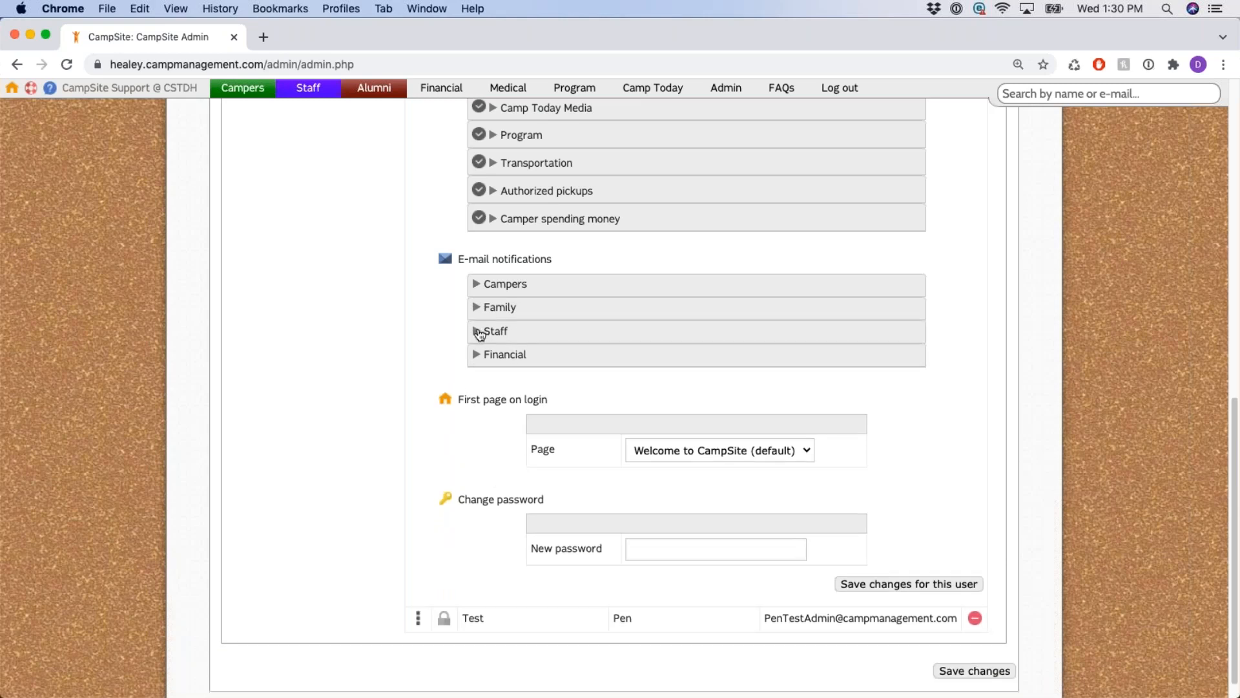
click(479, 332)
scroll(463, 355, down, 2)
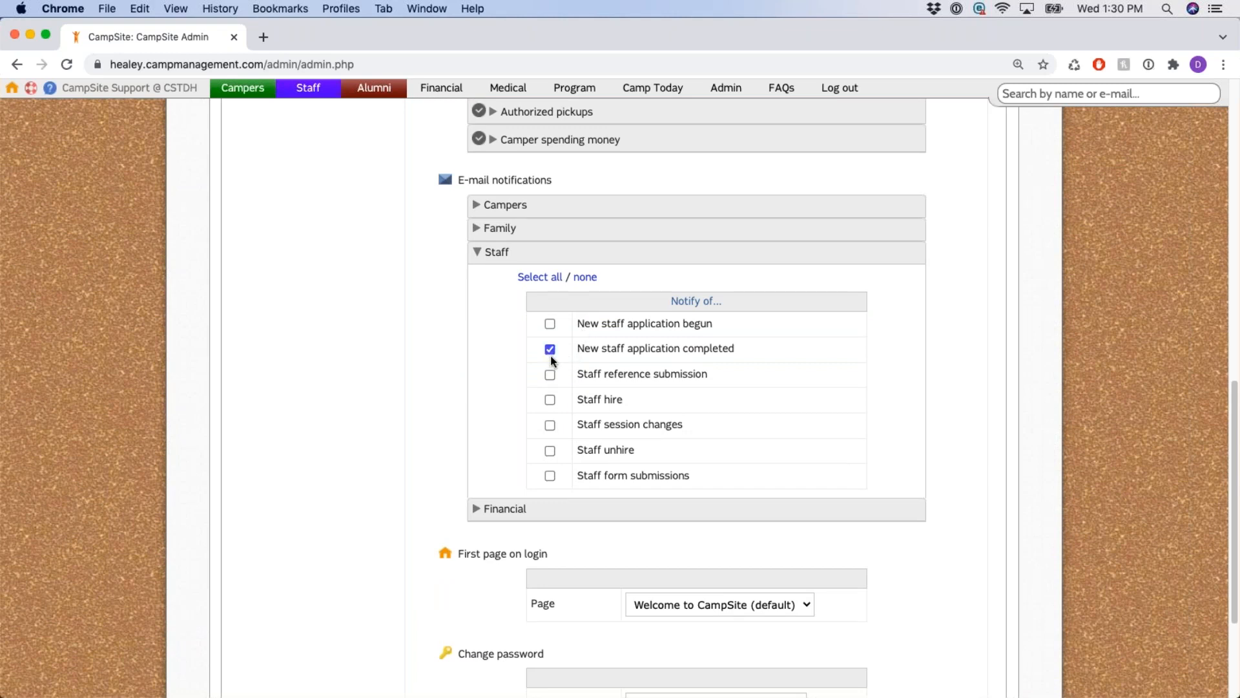
click(550, 375)
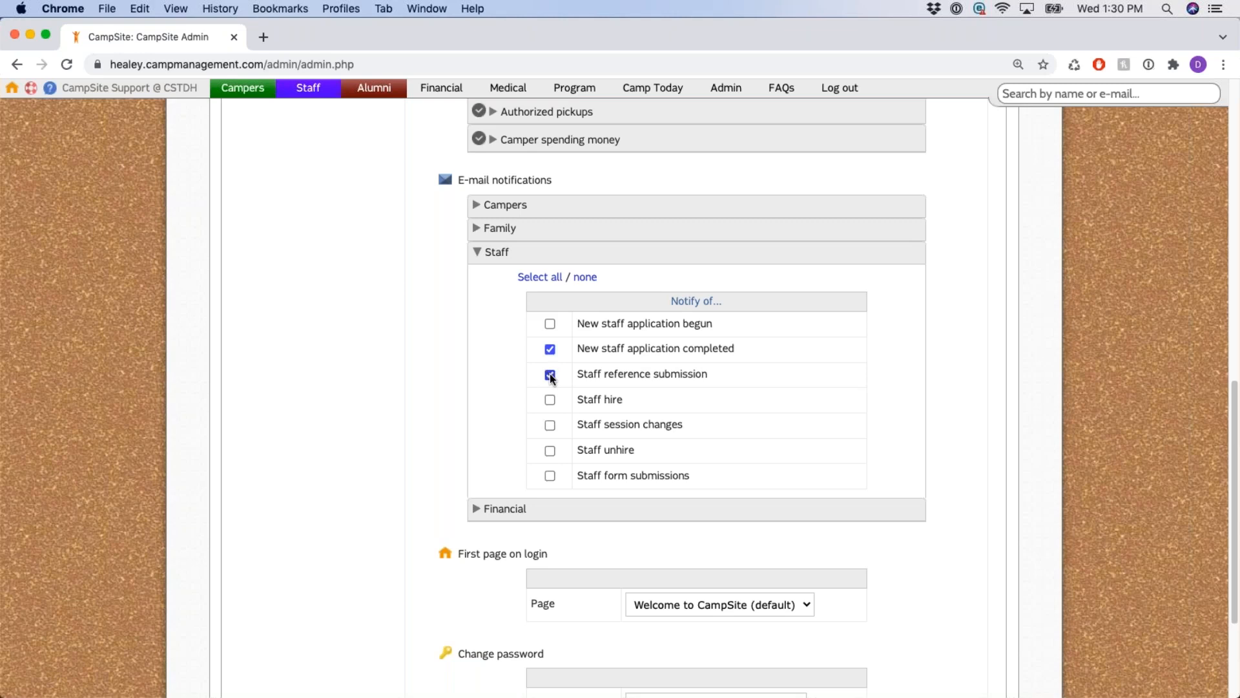
click(549, 476)
click(481, 259)
Turn on Financial notifications for Parent Dashboard payments and upcoming payment schedule installments.
click(476, 330)
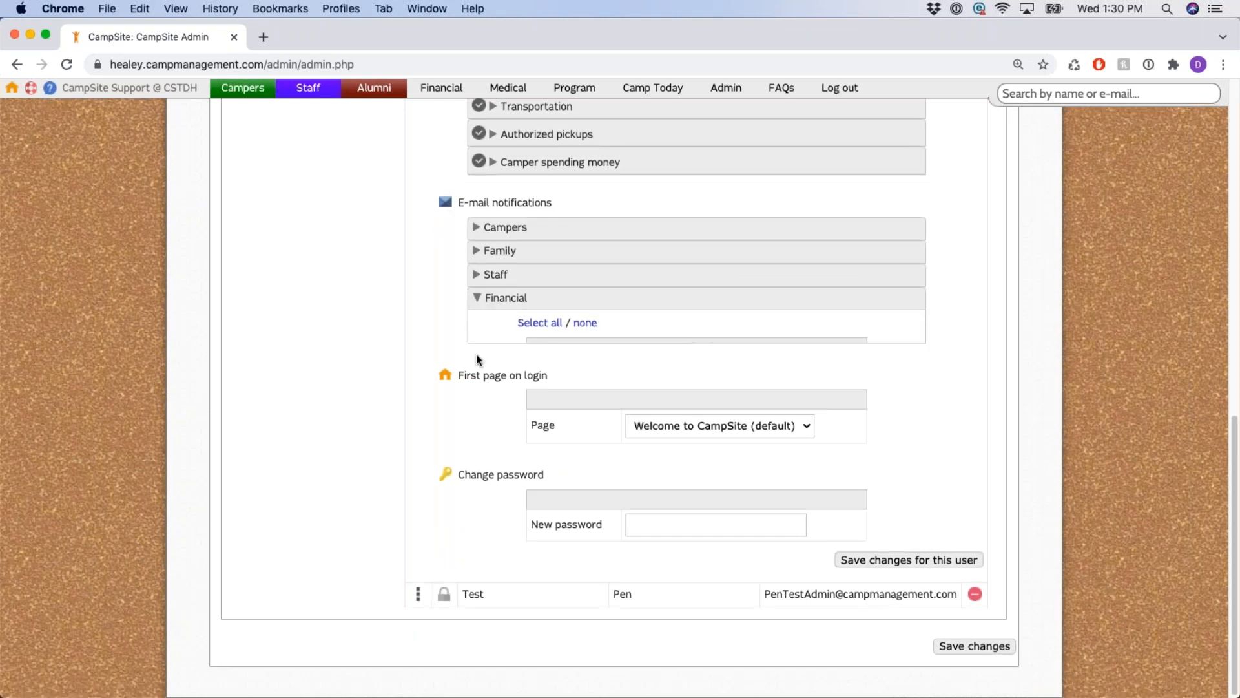
scroll(477, 298, down, 1)
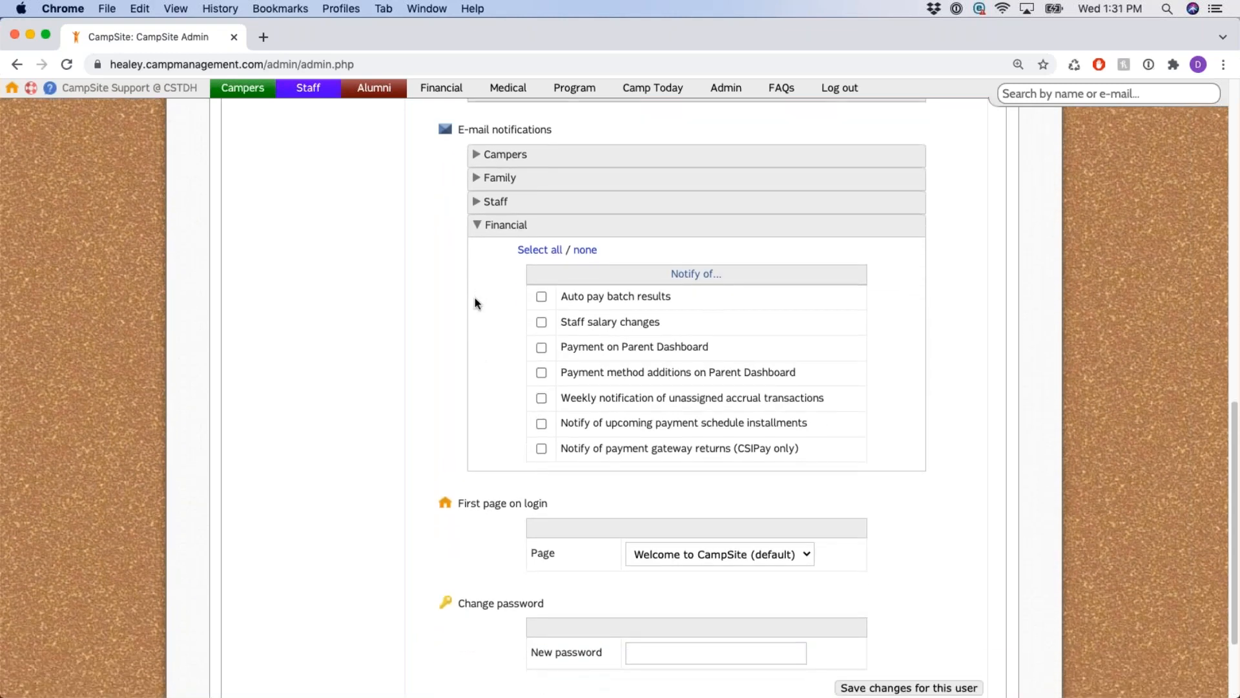
click(541, 347)
click(539, 424)
Collapse the Financial notification options.
scroll(424, 258, up, 1)
scroll(423, 265, up, 3)
click(491, 297)
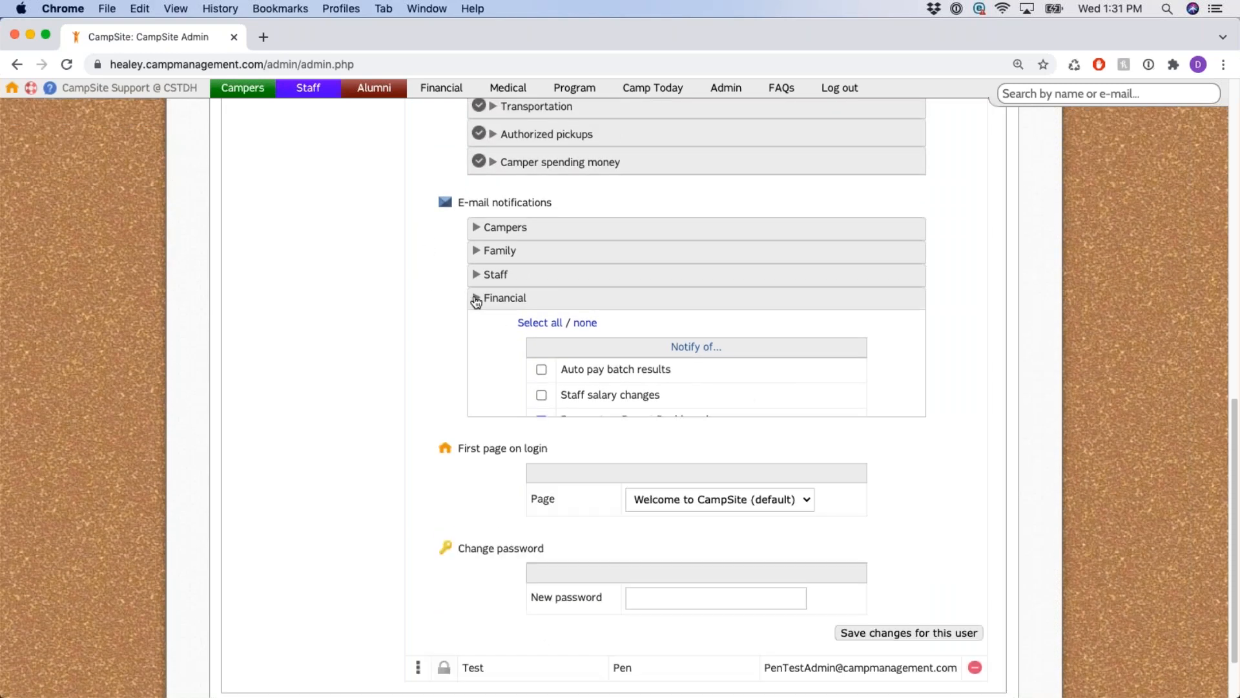
scroll(465, 352, up, 2)
Keep Welcome to CampSite (default) as the user's first page on login.
drag(455, 375, 563, 380)
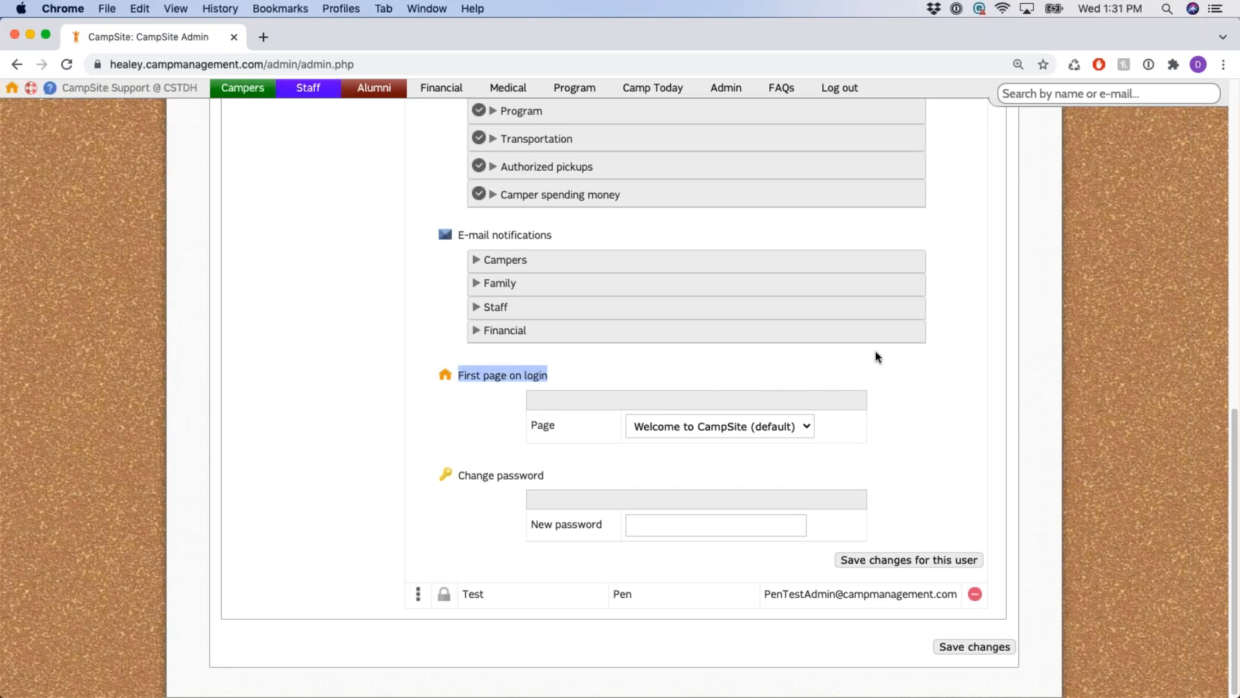
click(807, 427)
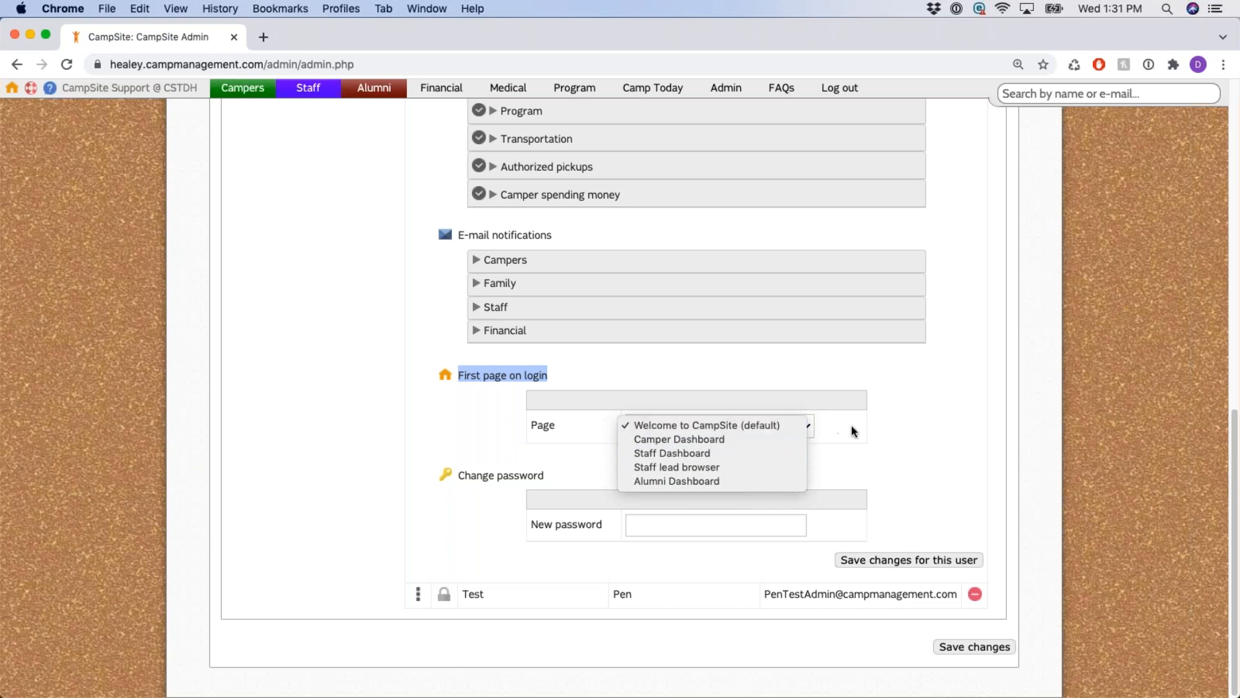
click(804, 425)
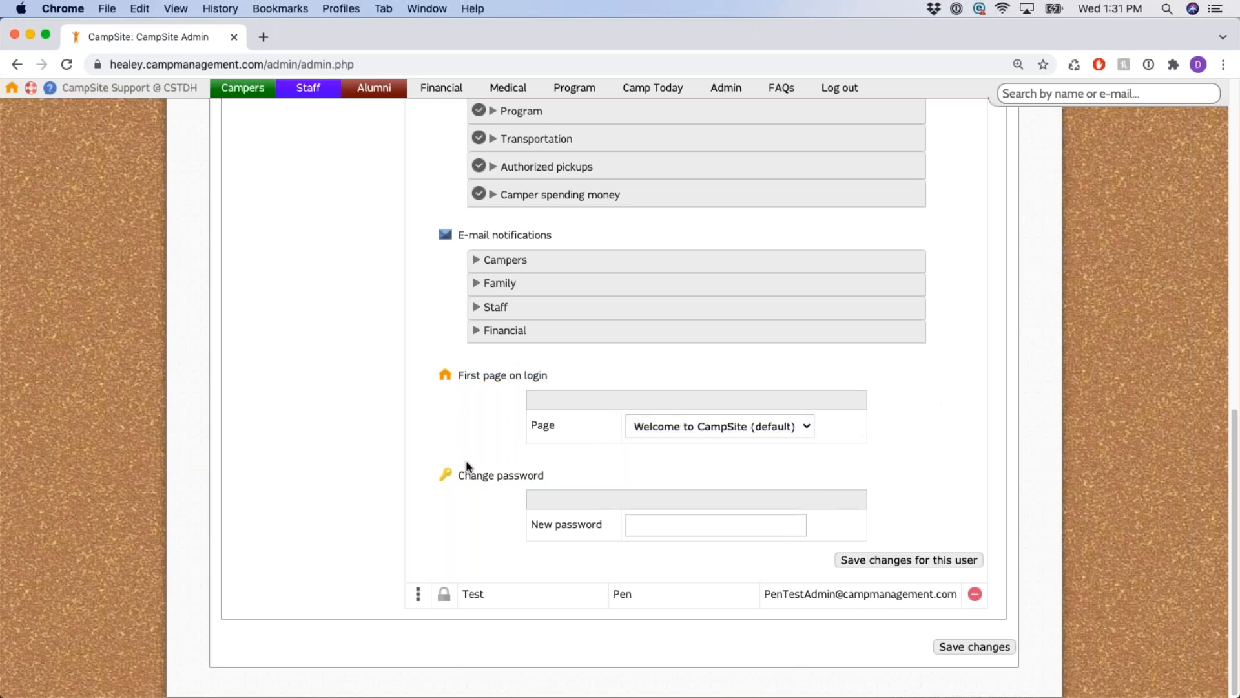
drag(457, 476, 555, 480)
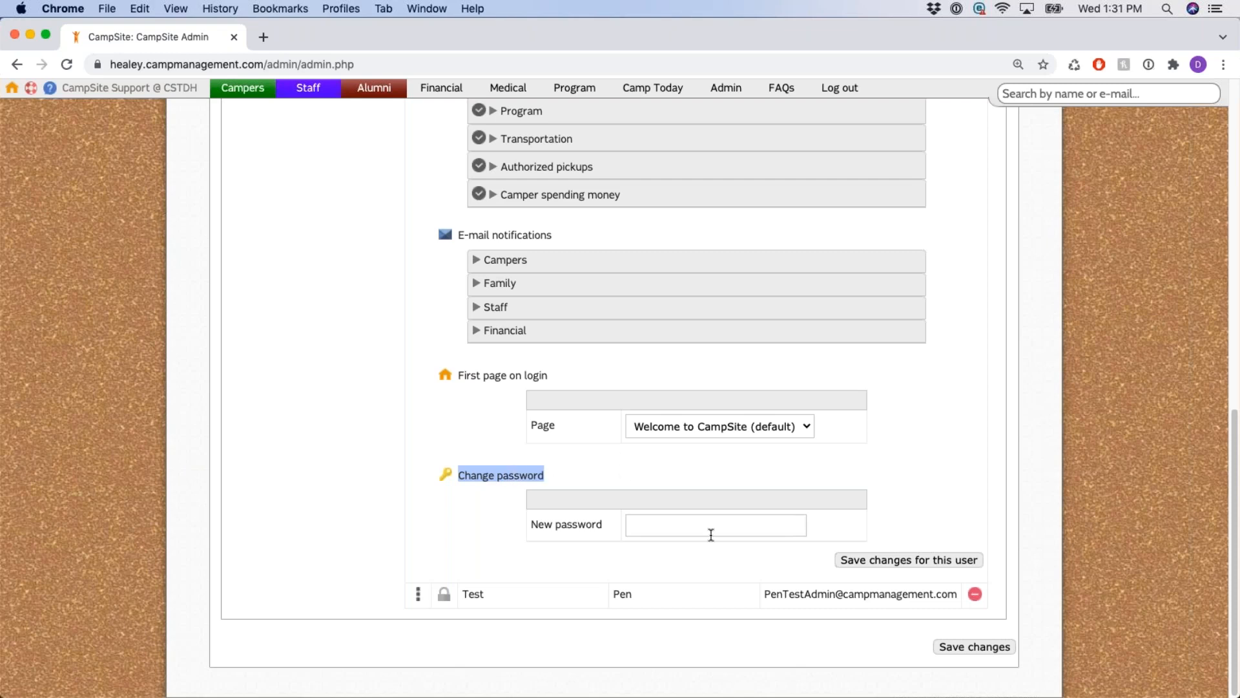
click(375, 421)
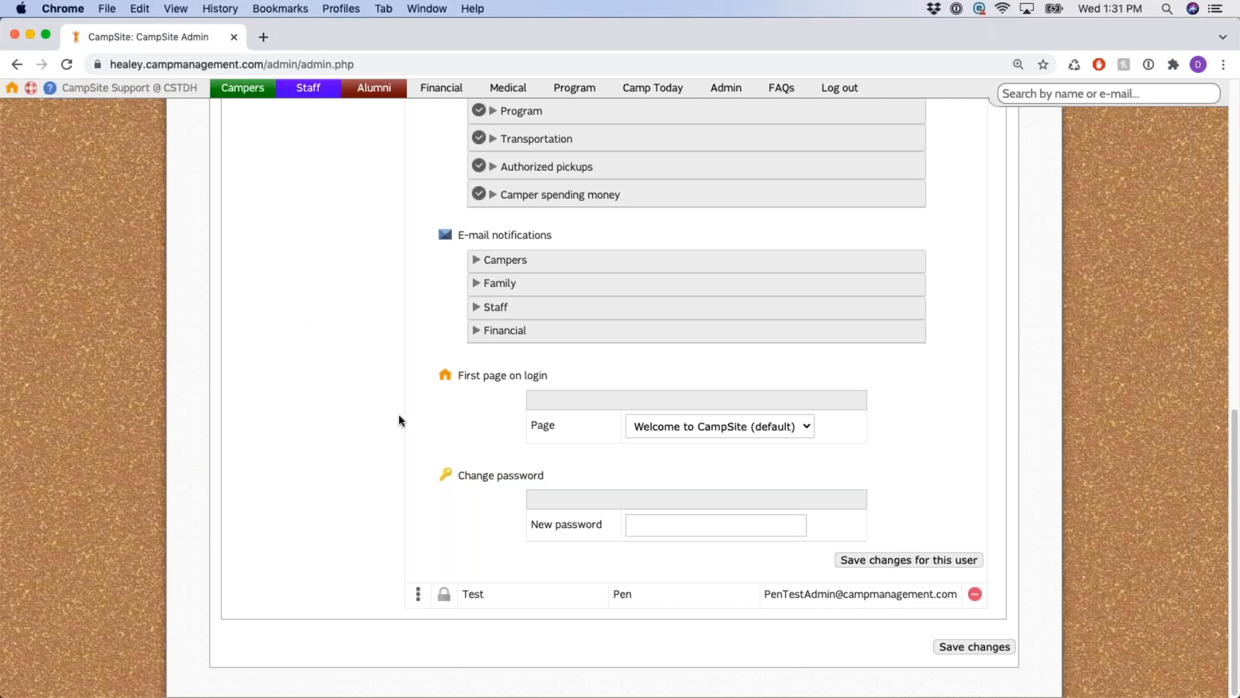
scroll(465, 461, up, 10)
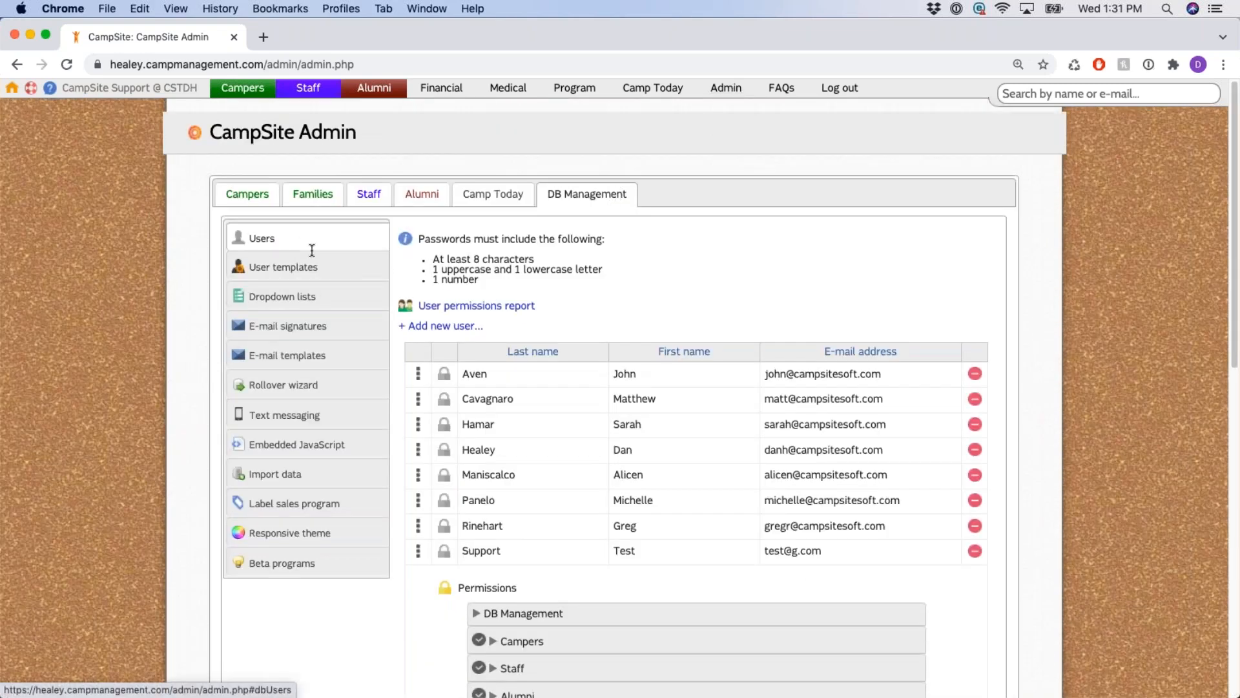
scroll(419, 233, down, 5)
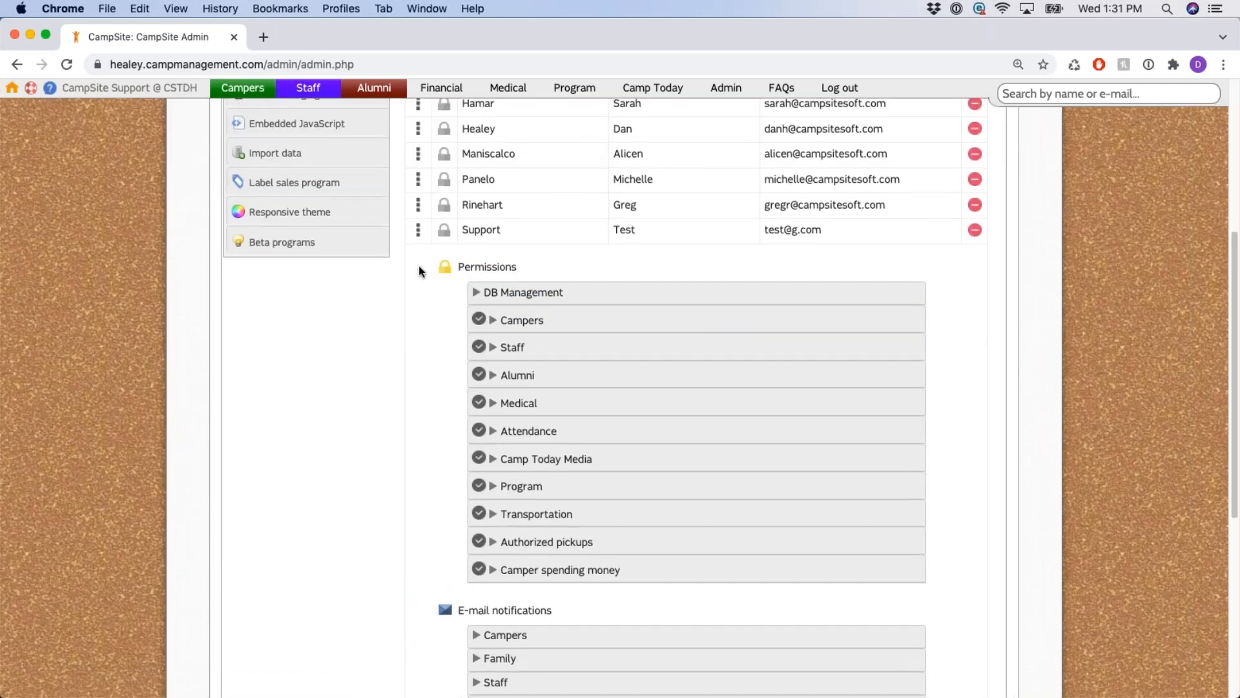
scroll(419, 265, down, 6)
drag(460, 476, 571, 483)
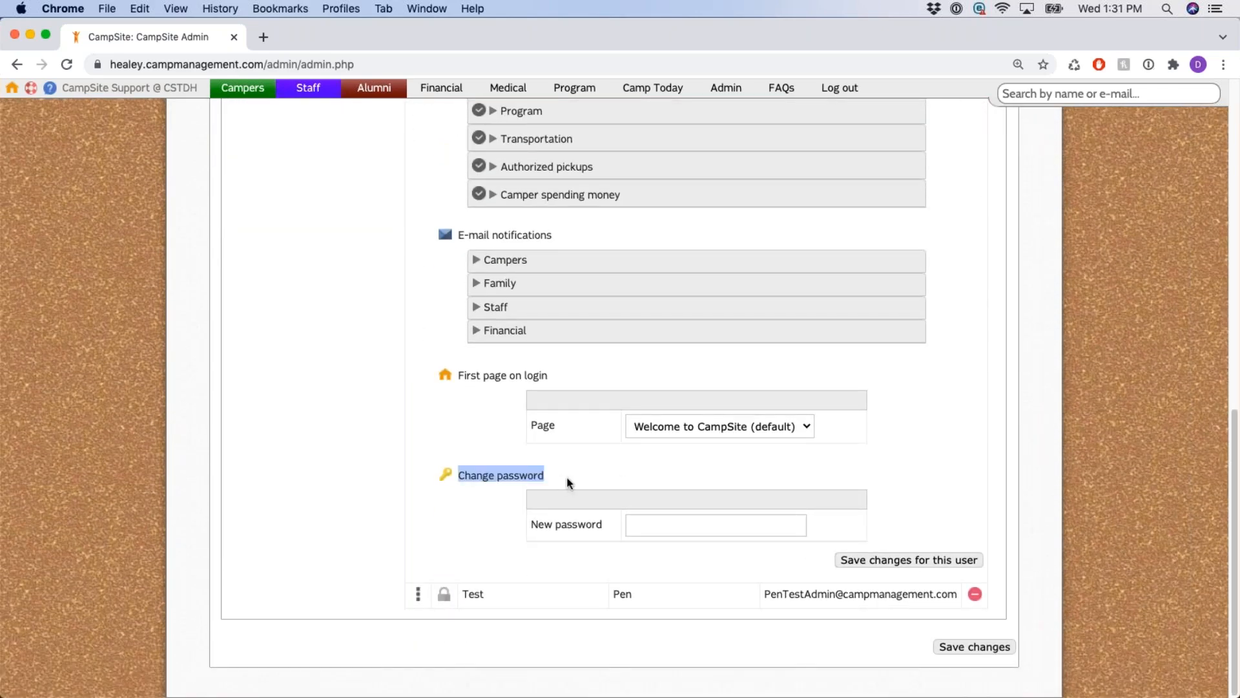
scroll(588, 429, up, 15)
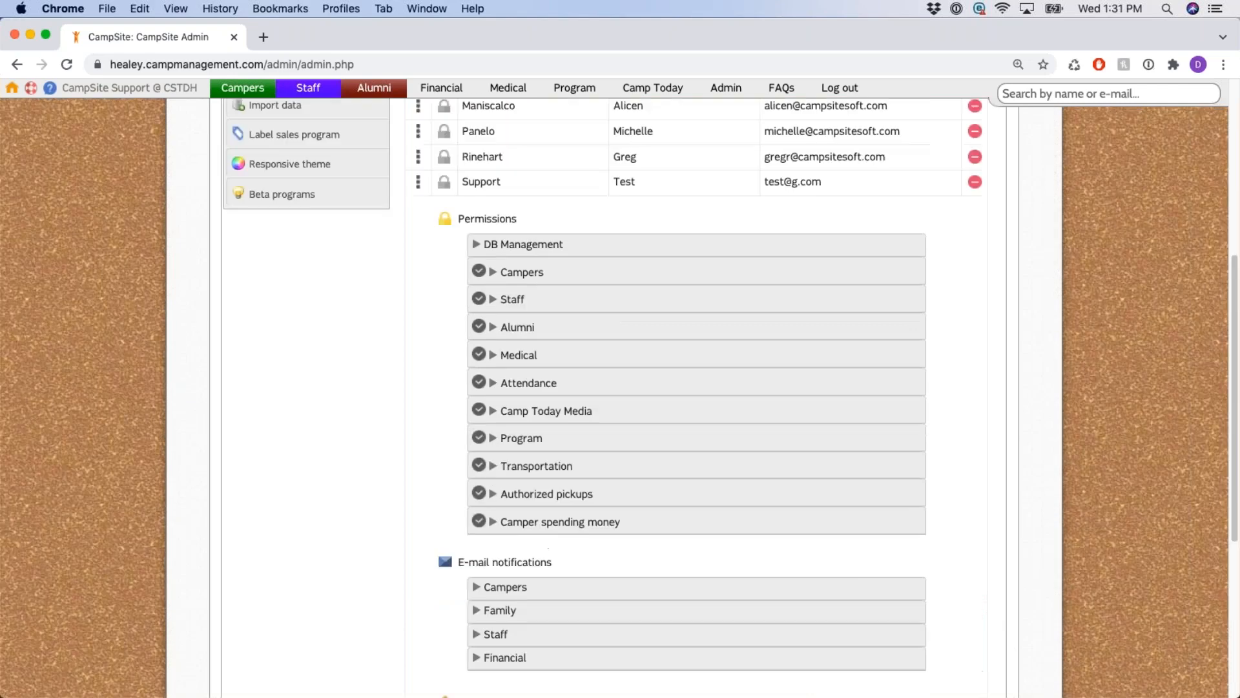
drag(419, 238, 483, 281)
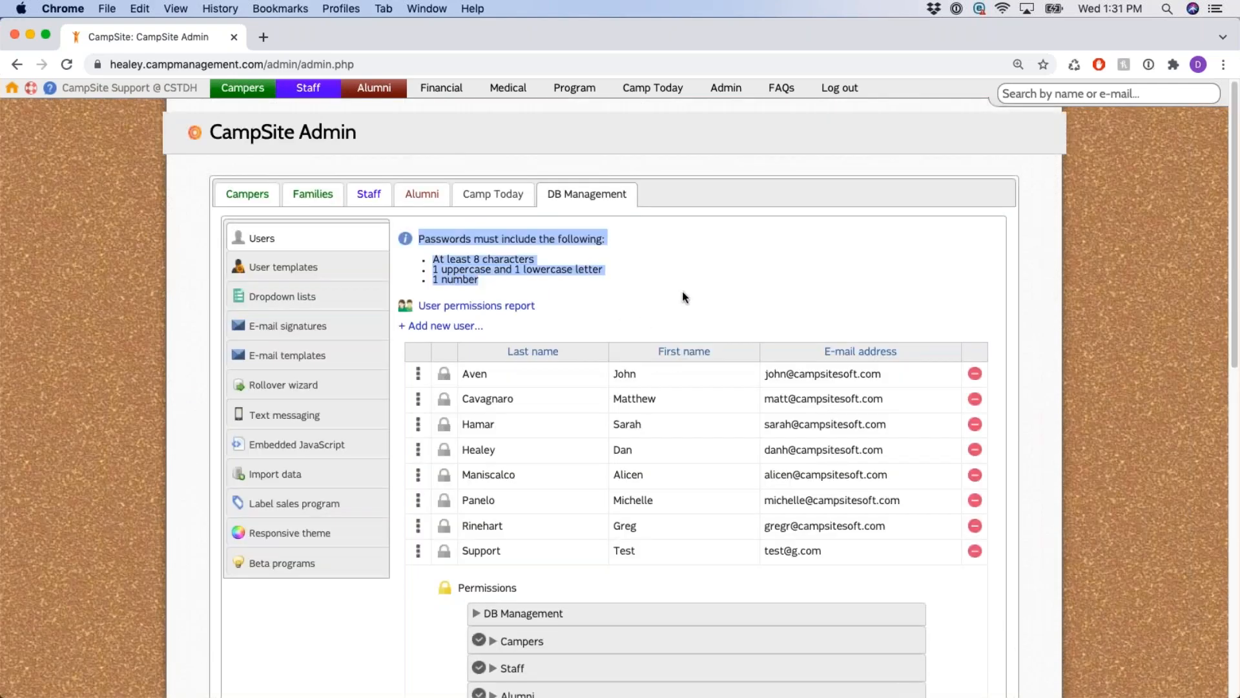
click(713, 323)
scroll(725, 331, down, 8)
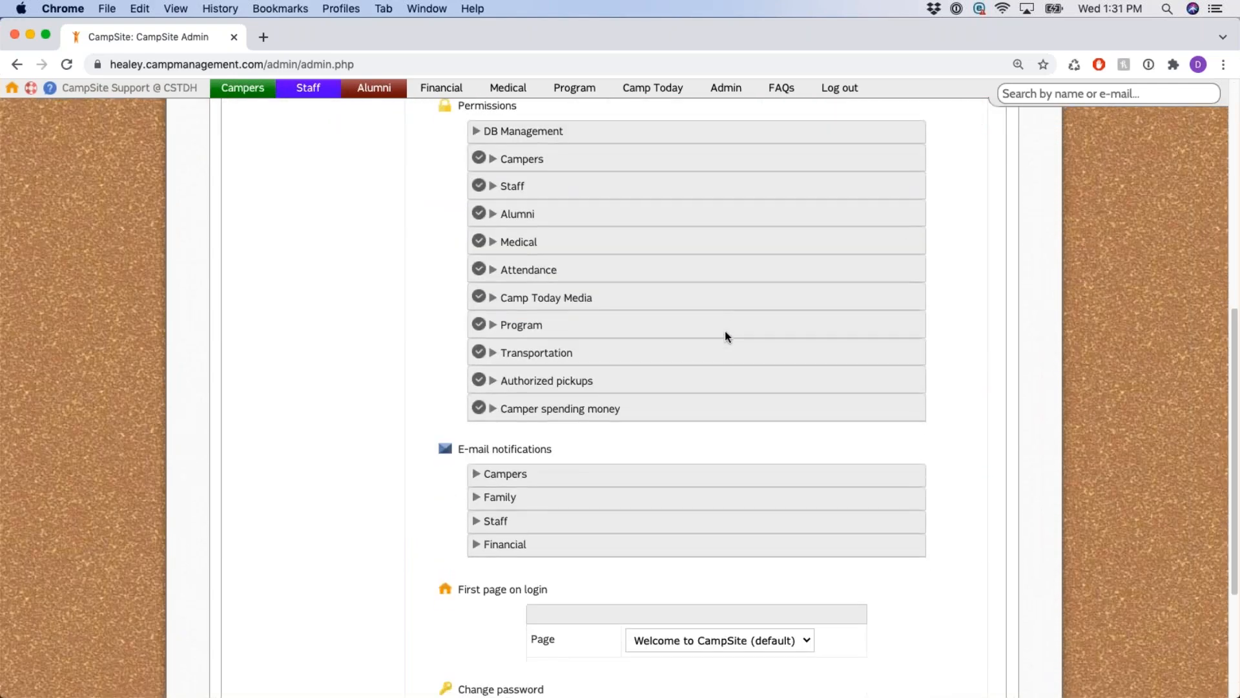
scroll(725, 331, down, 4)
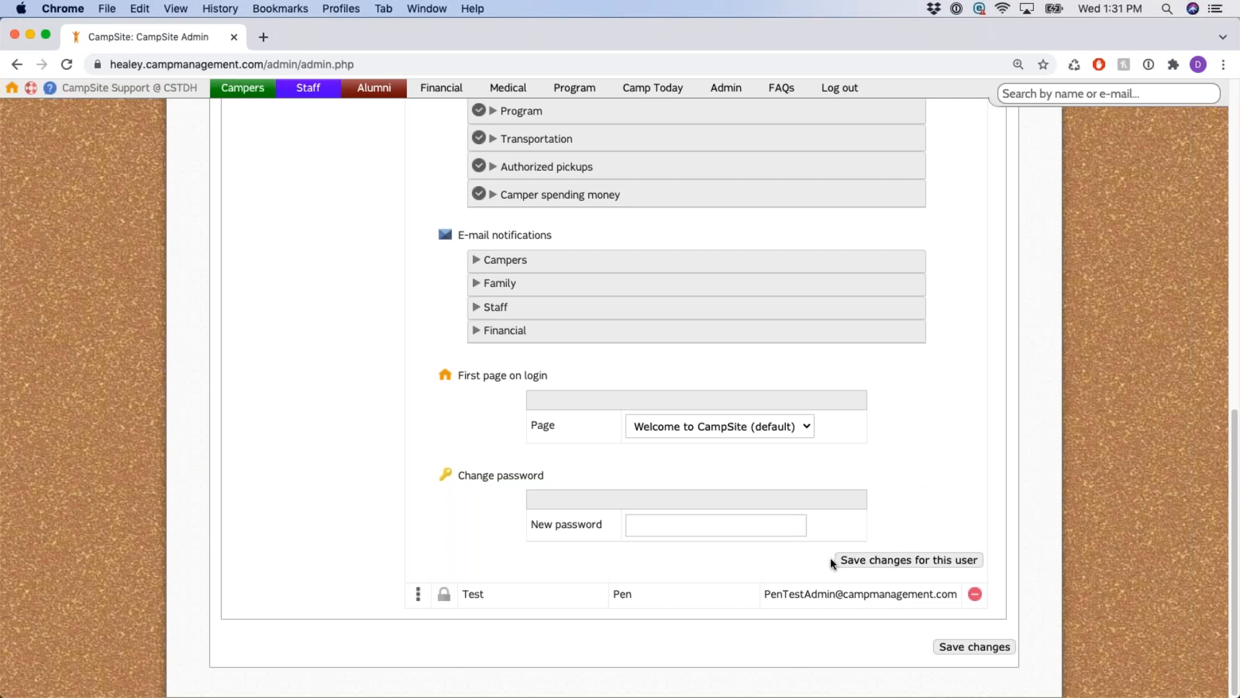
drag(832, 562, 963, 572)
click(1008, 475)
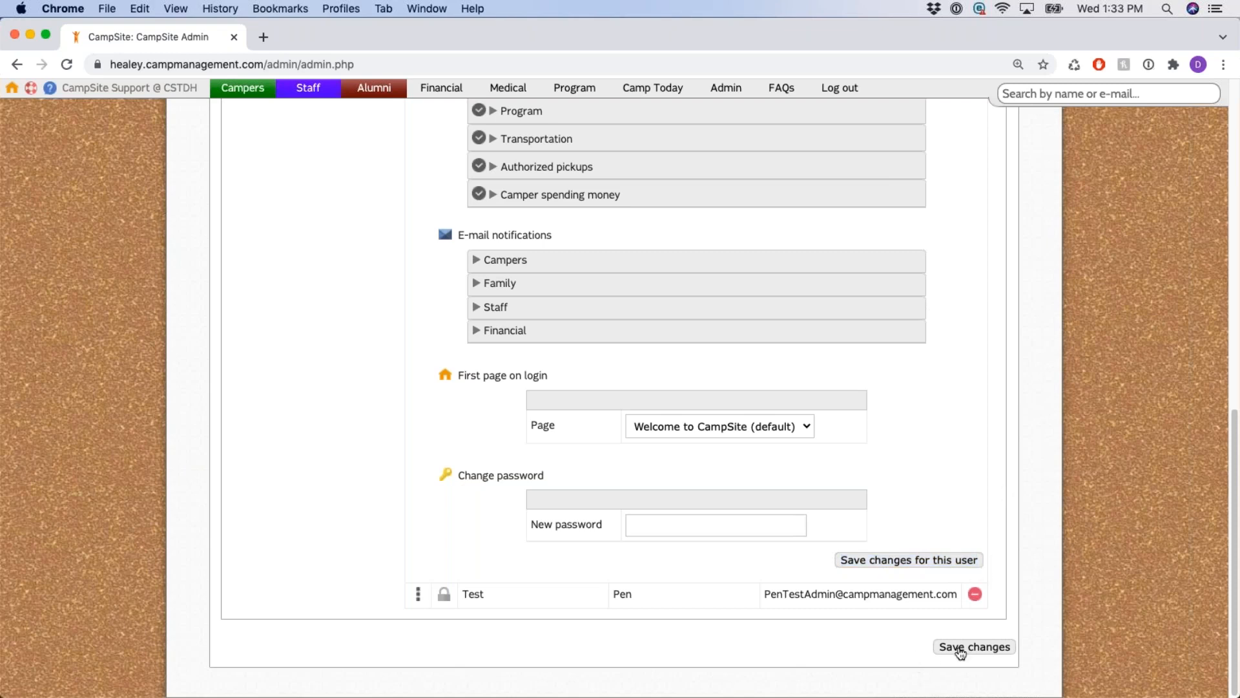
drag(960, 652, 1014, 653)
Collapse the Support user's settings in the Admin Users list.
scroll(549, 474, up, 10)
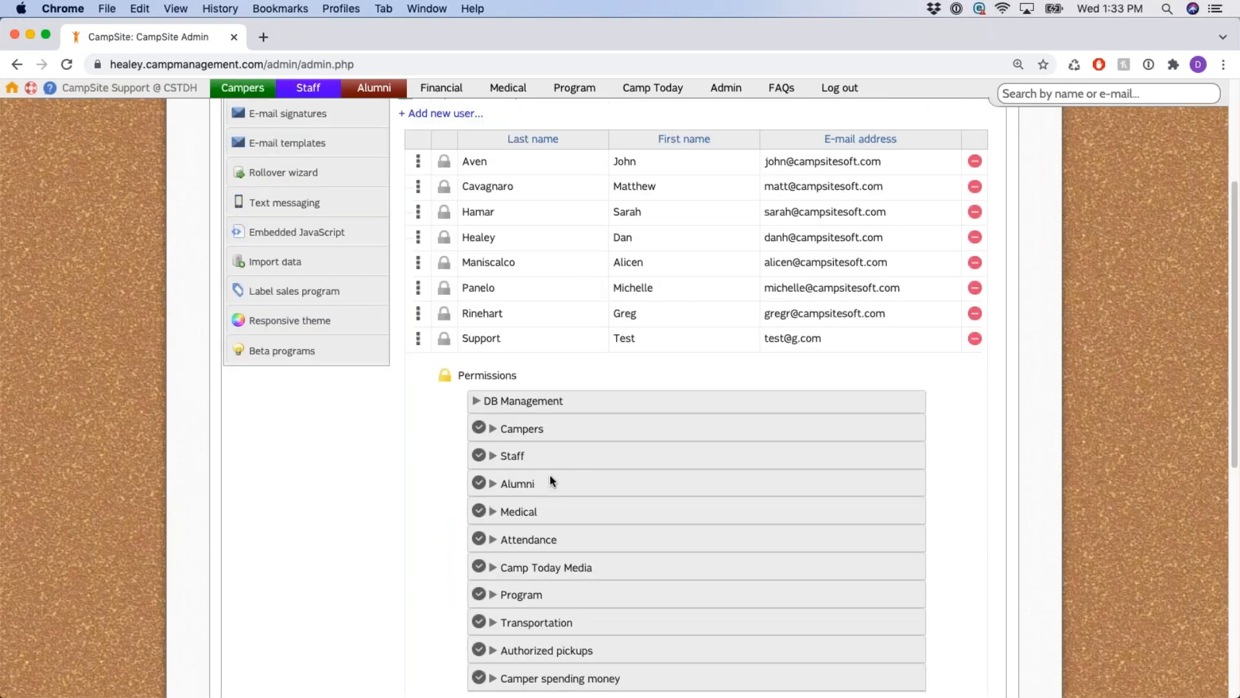
click(419, 386)
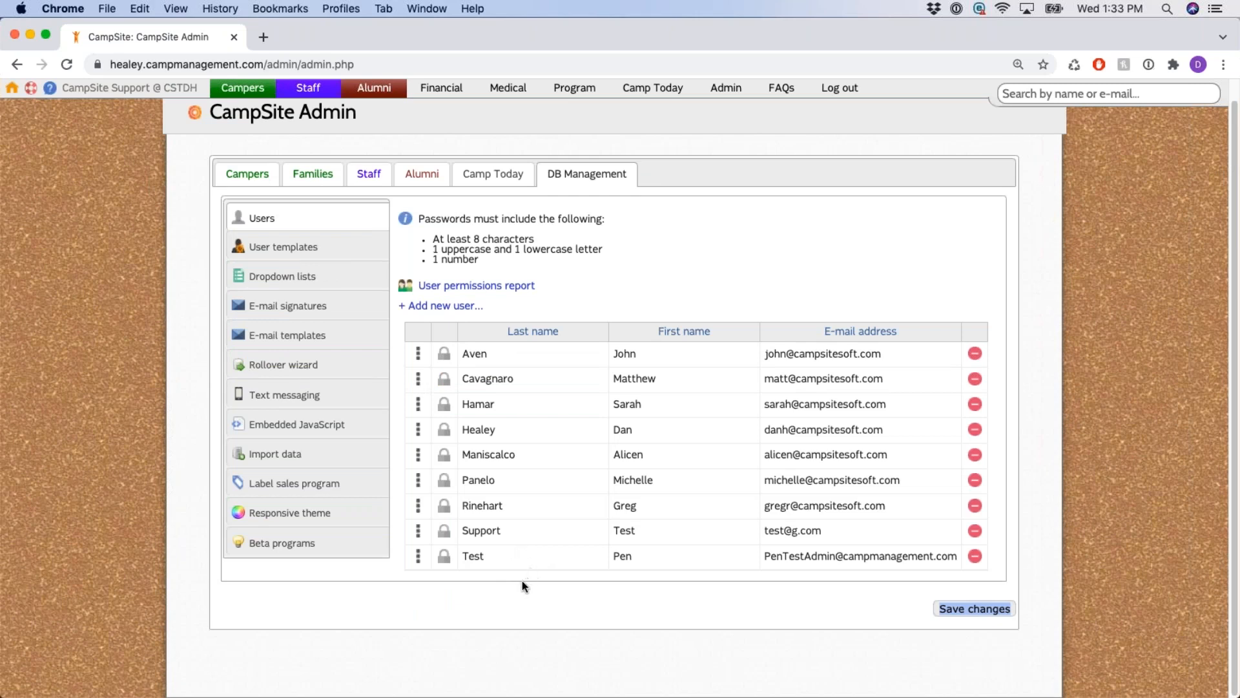
click(445, 535)
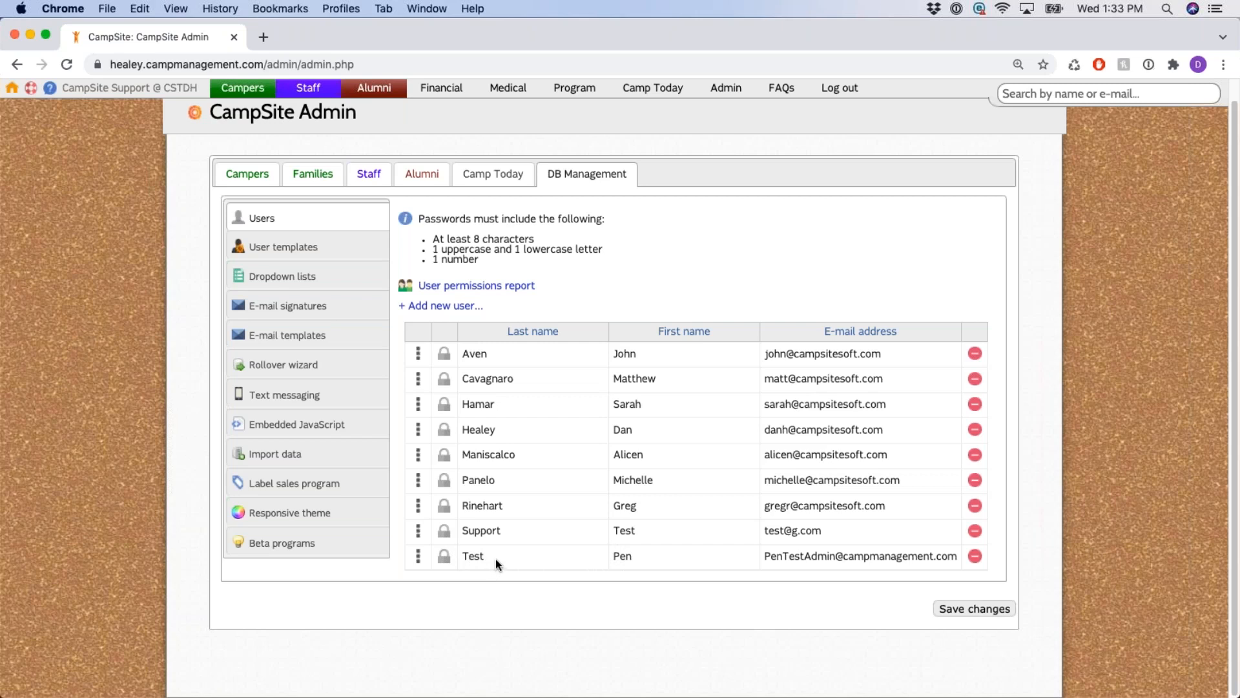
Lock the Support user's account and confirm with OK.
click(445, 533)
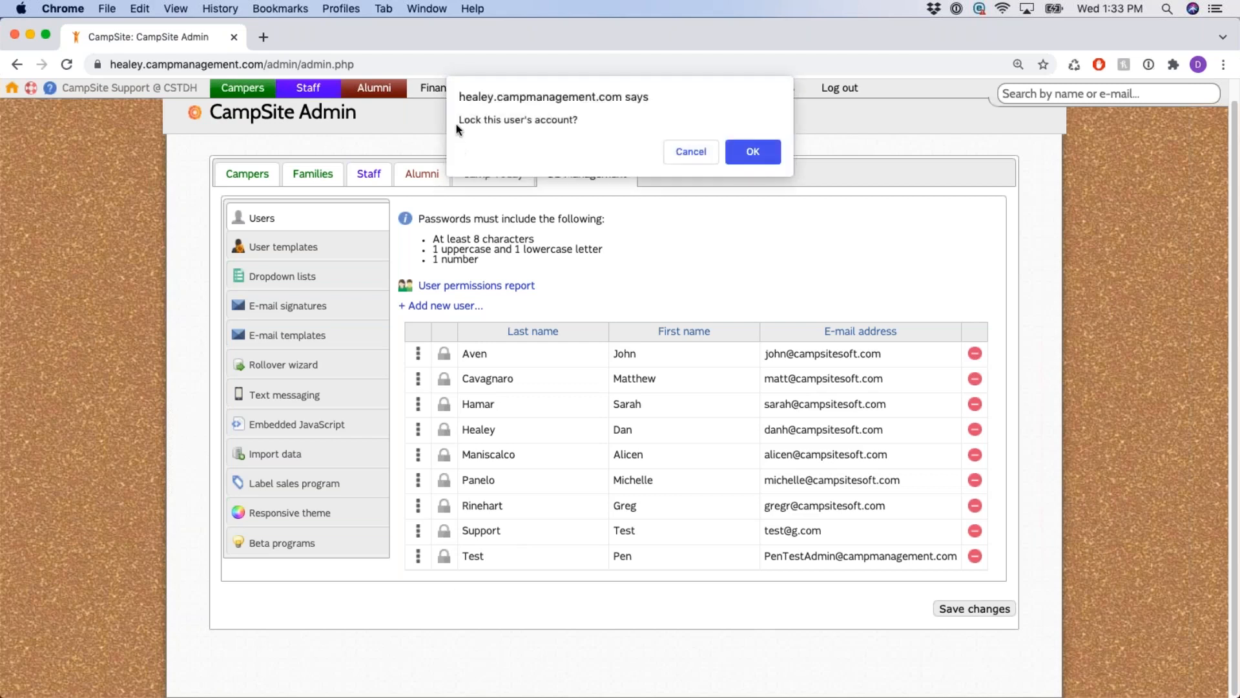
drag(461, 121, 590, 122)
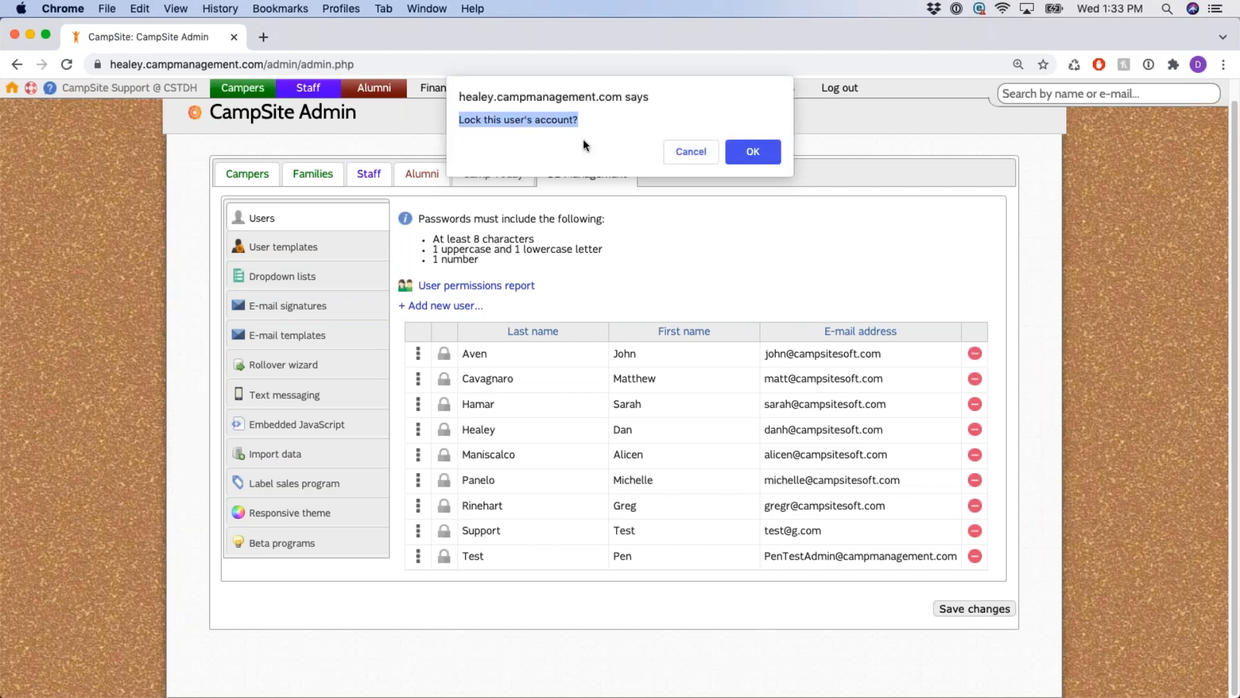
click(754, 152)
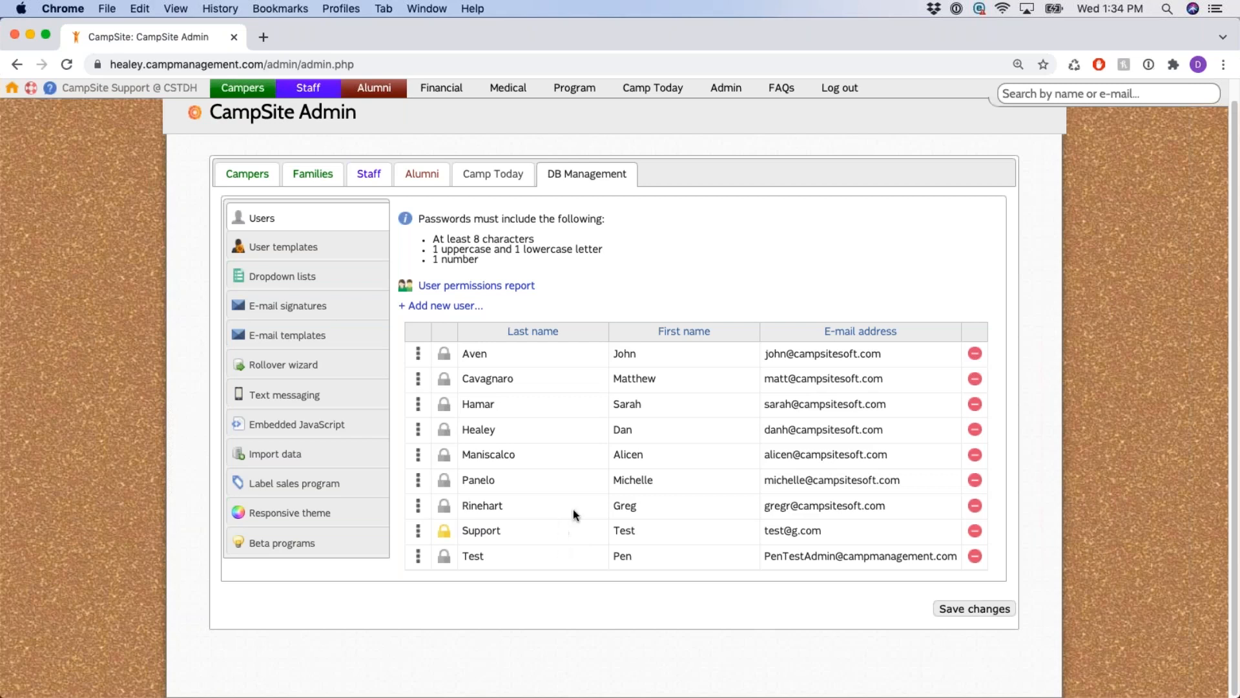
Unlock the locked test user's account from its yellow lock icon and confirm with OK.
click(445, 532)
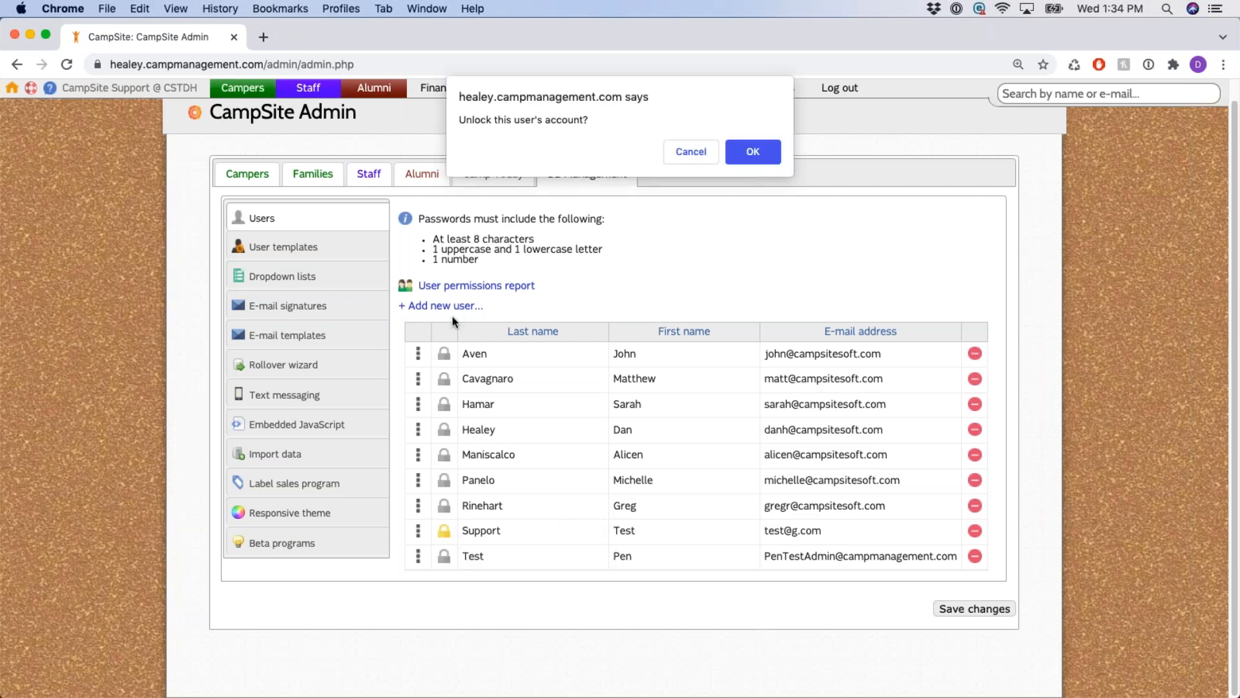
drag(465, 121, 593, 122)
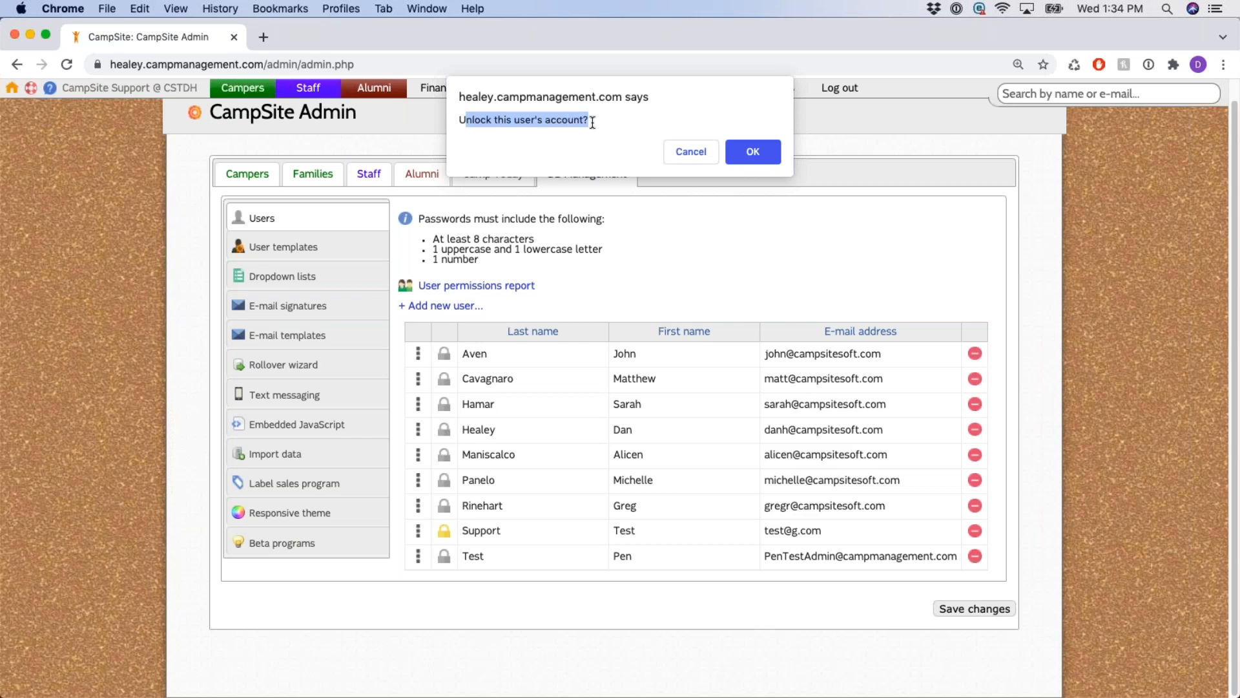
click(694, 116)
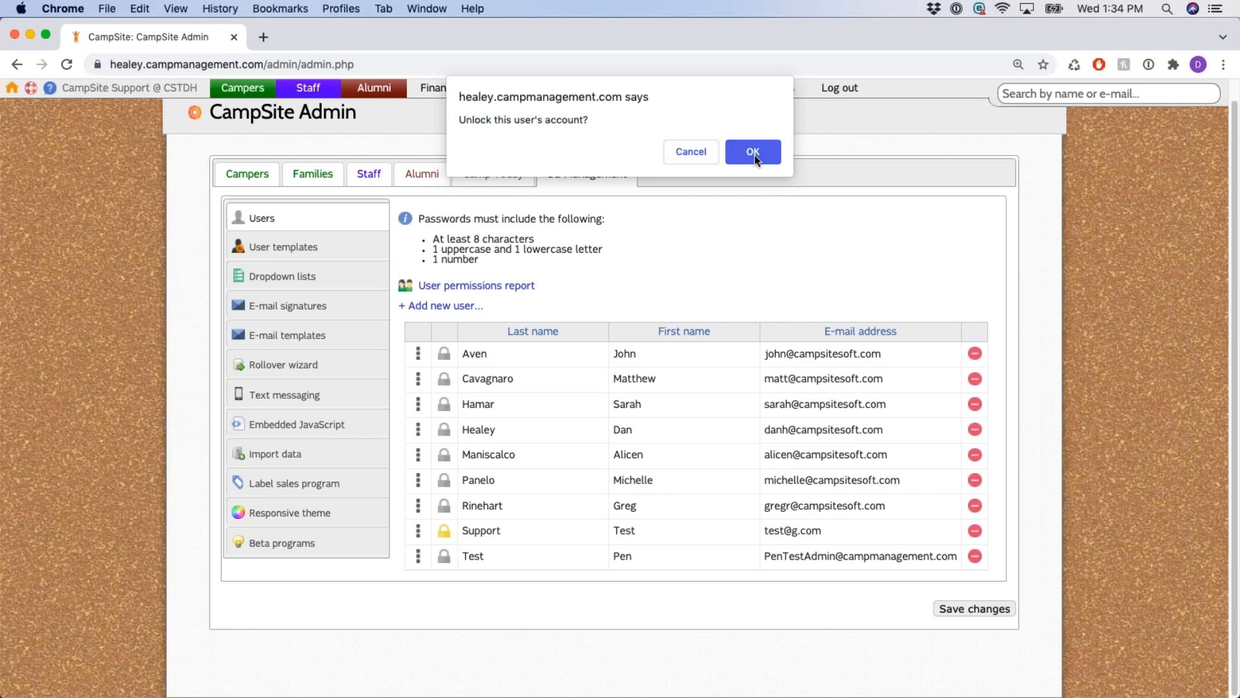
click(753, 152)
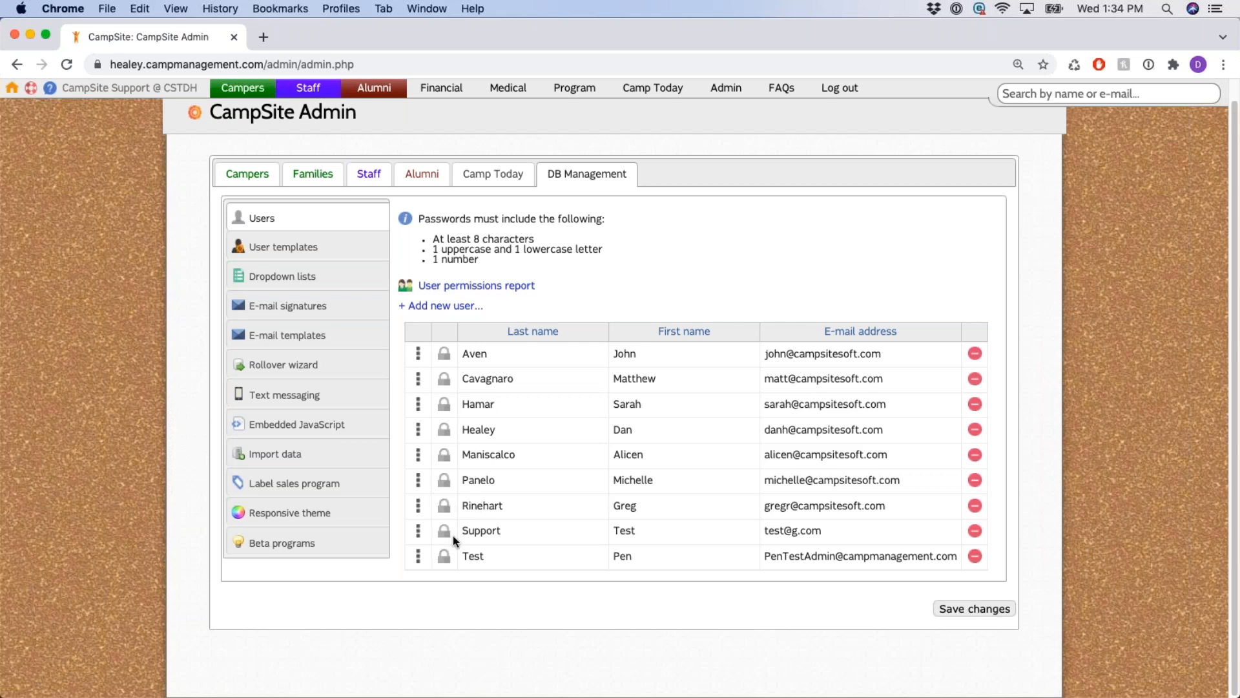
scroll(731, 529, up, 1)
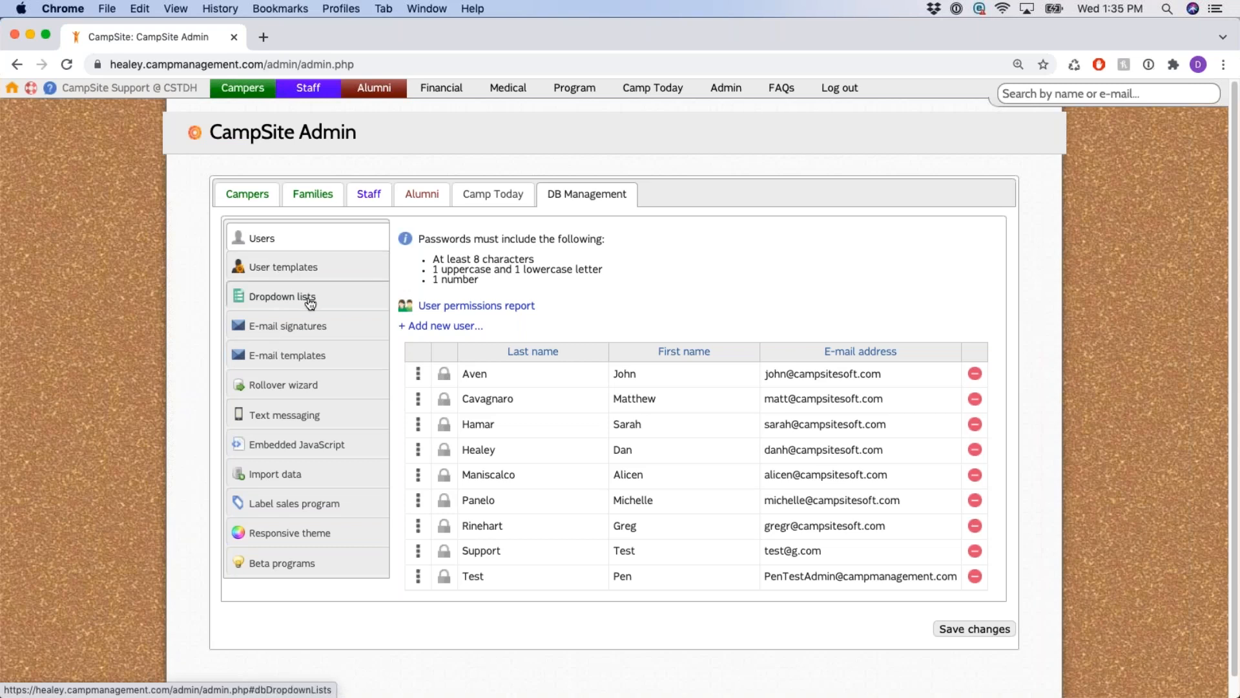
Show the Dropdown lists page and browse custom dropdowns like Drink Choice, Lunch Choice and Yes Only.
click(282, 296)
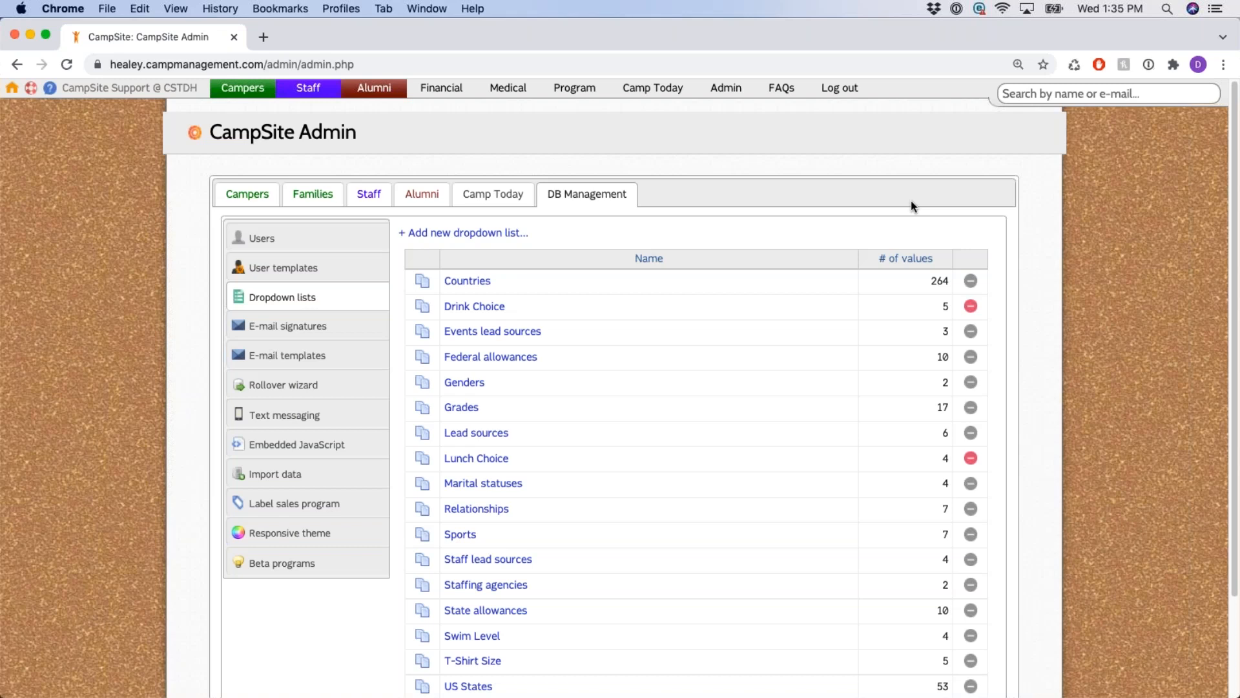
scroll(861, 188, down, 1)
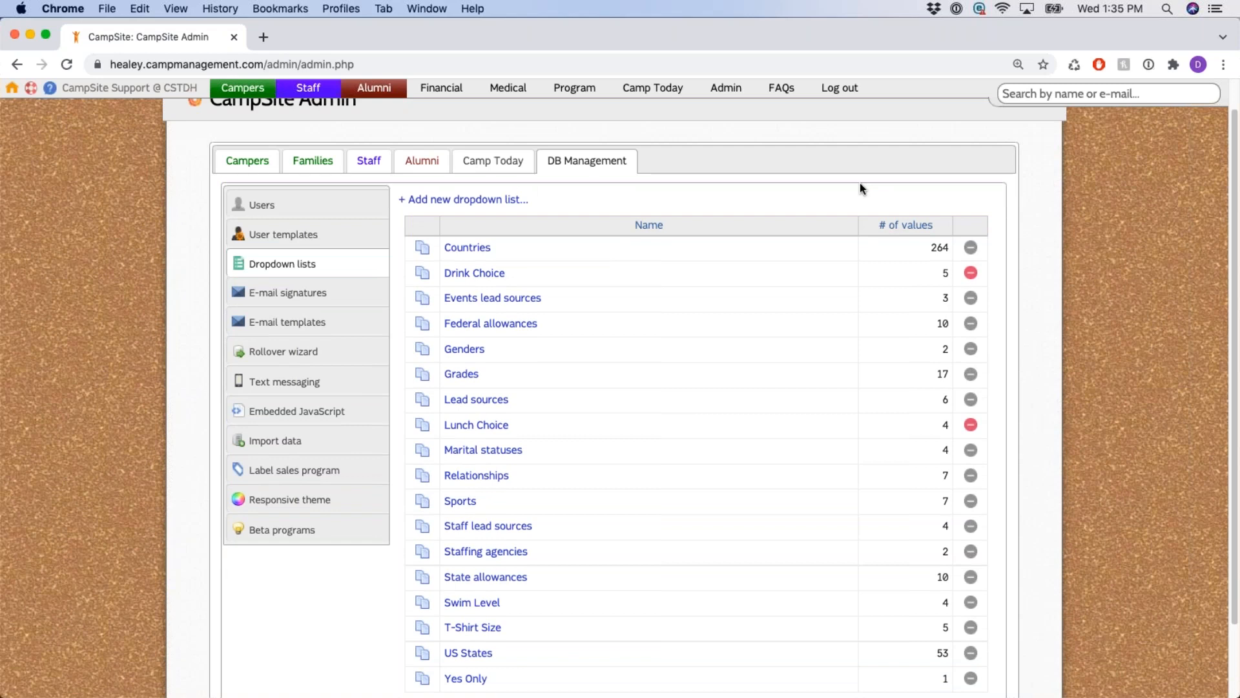
scroll(1015, 242, down, 1)
scroll(1016, 242, down, 2)
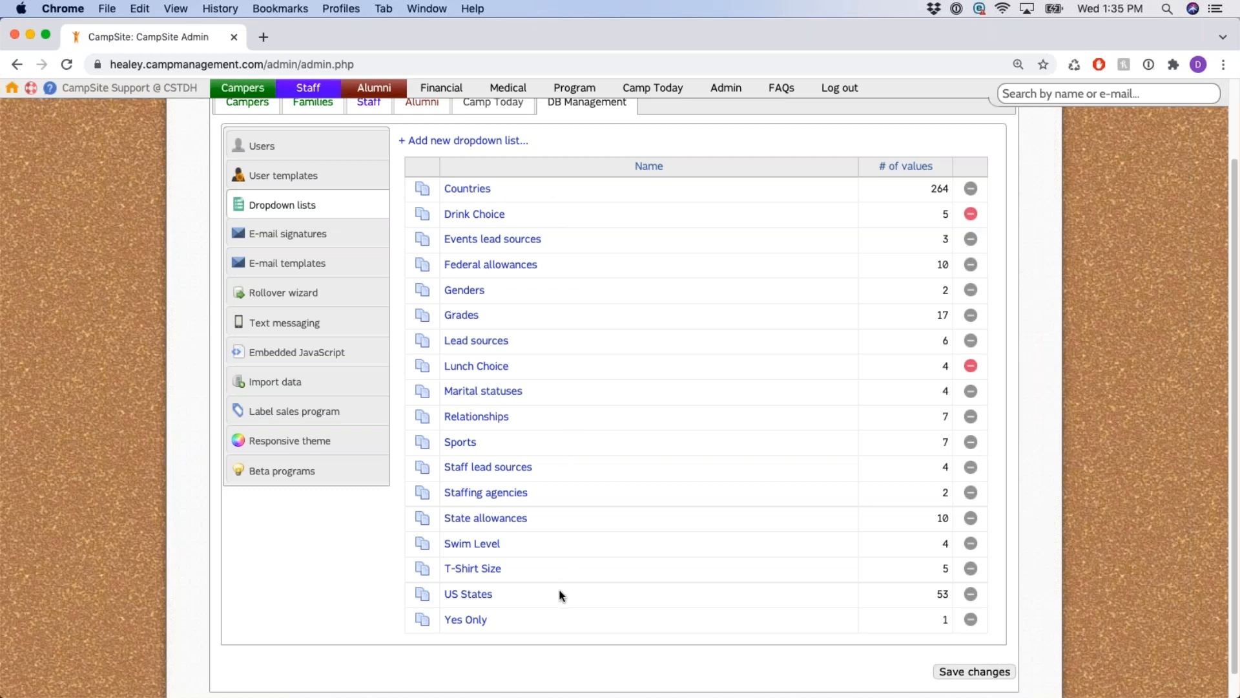
scroll(704, 315, up, 1)
scroll(705, 318, up, 3)
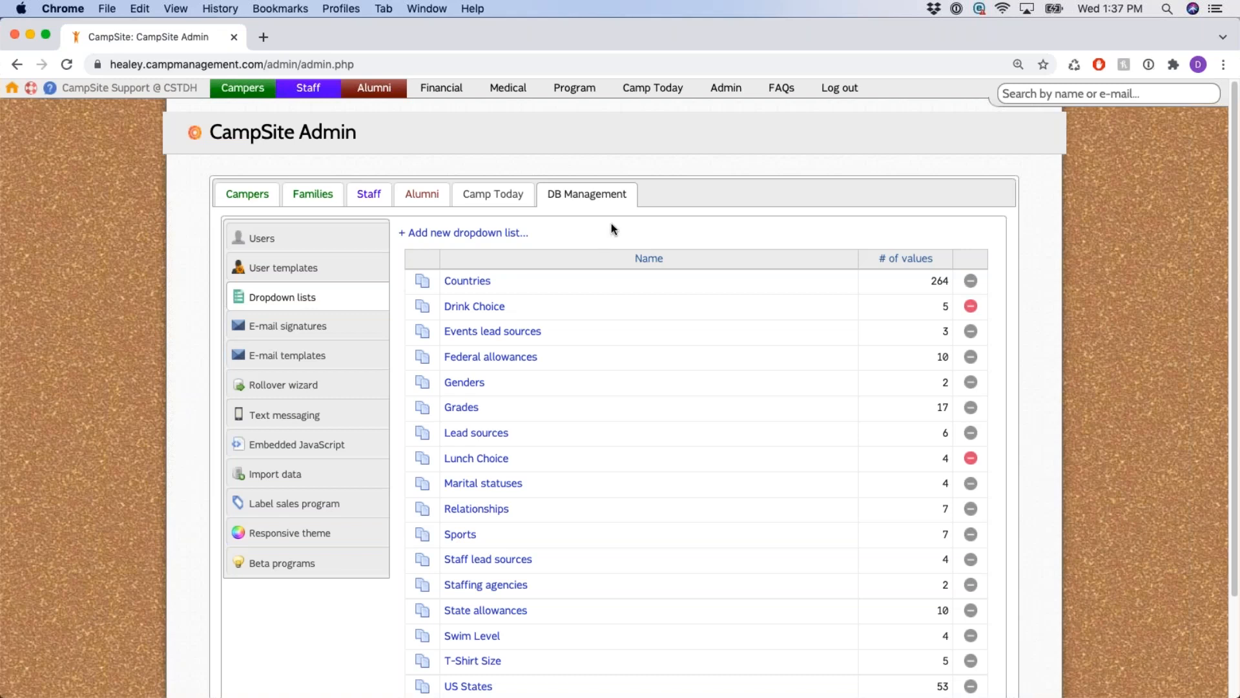
scroll(604, 207, down, 1)
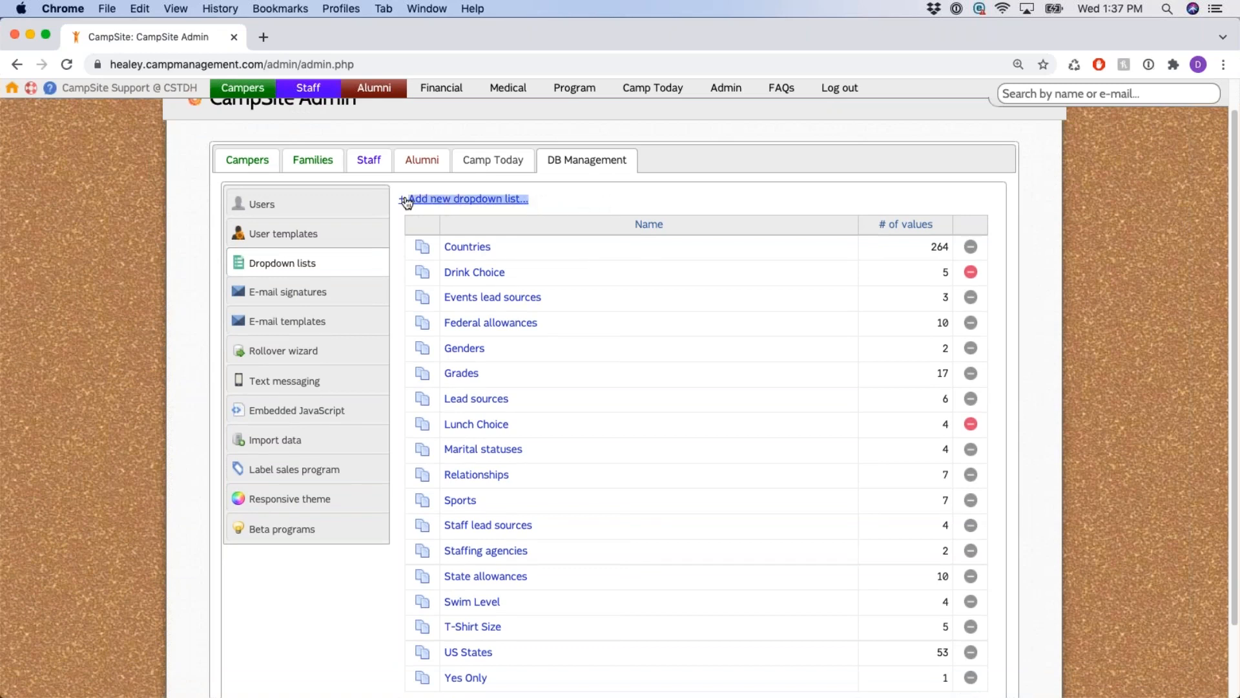
Create a dropdown list named 'Test' and expand its empty values table.
click(487, 199)
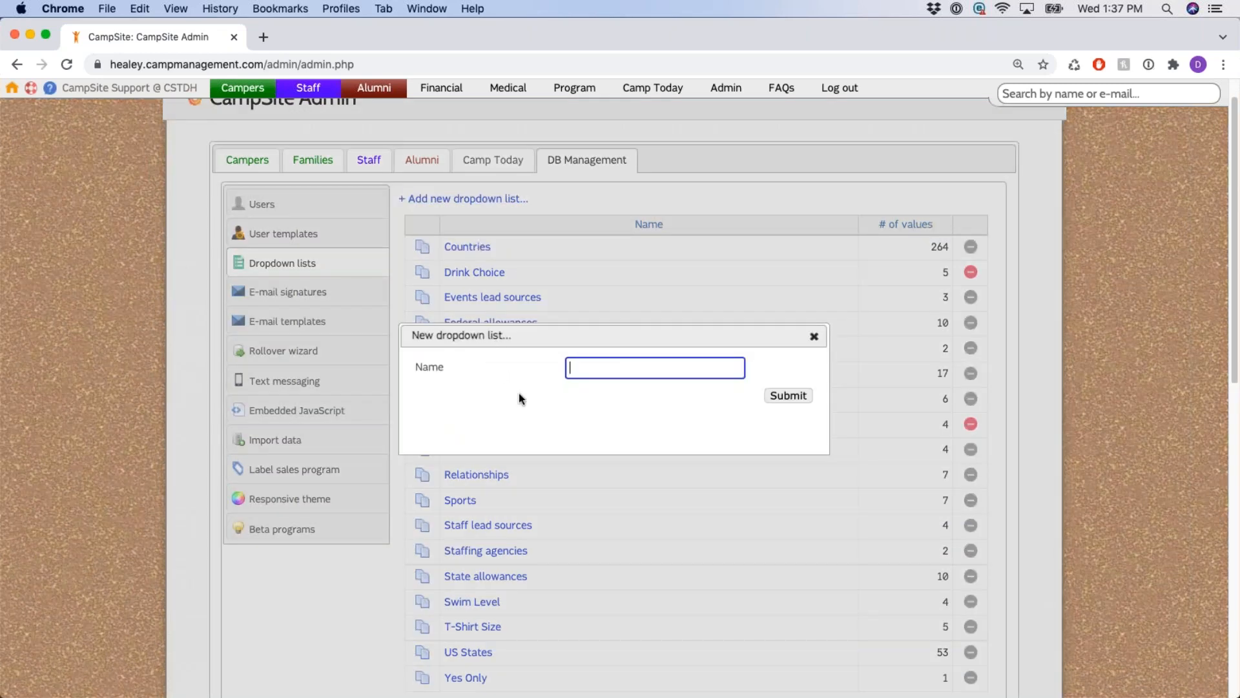
text(Test)
click(783, 396)
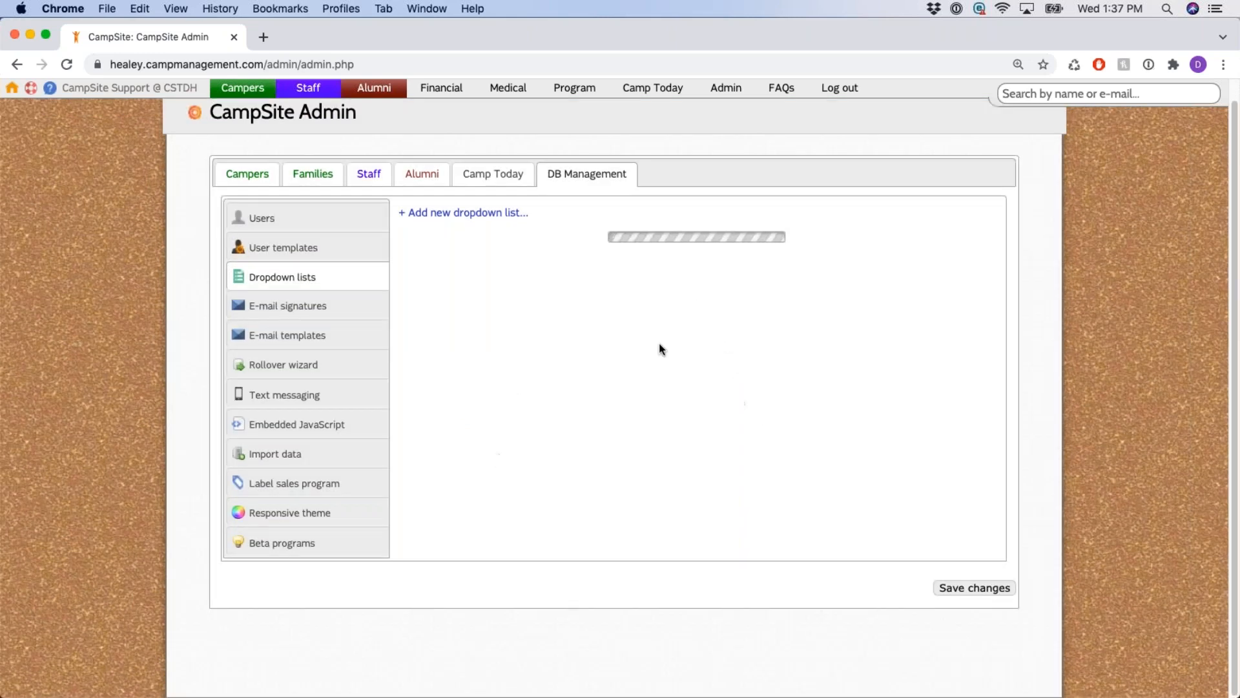
scroll(659, 333, down, 5)
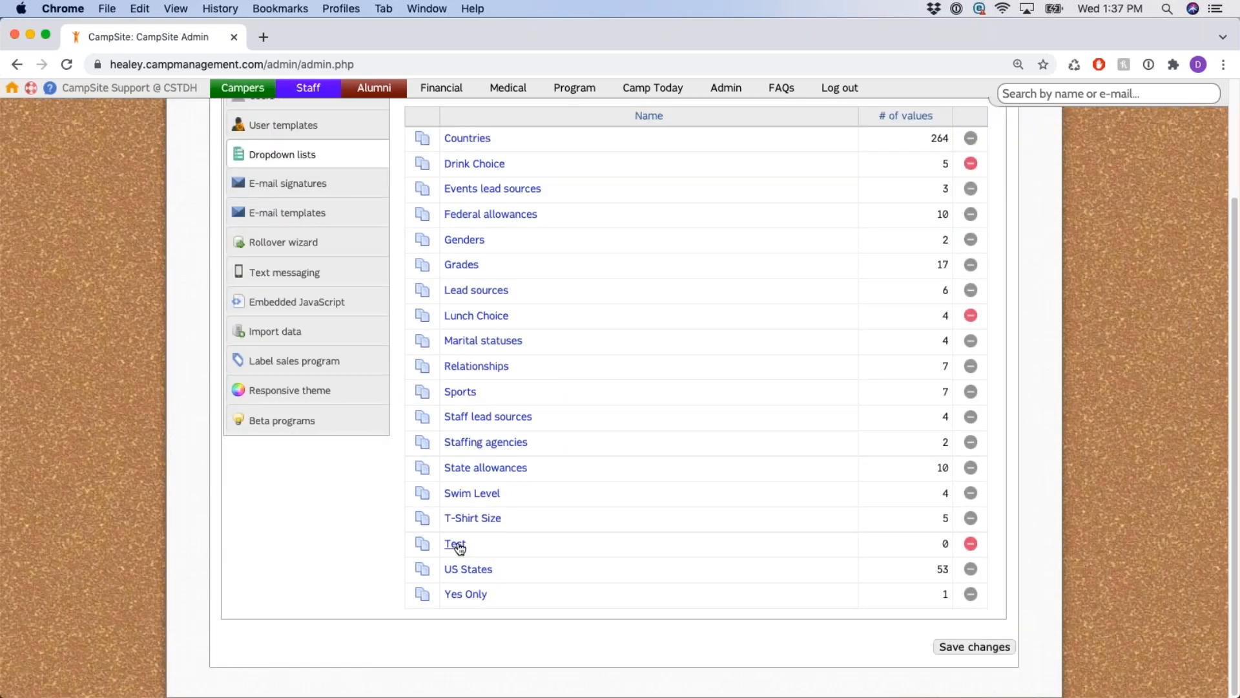
click(458, 546)
scroll(526, 531, down, 2)
click(520, 537)
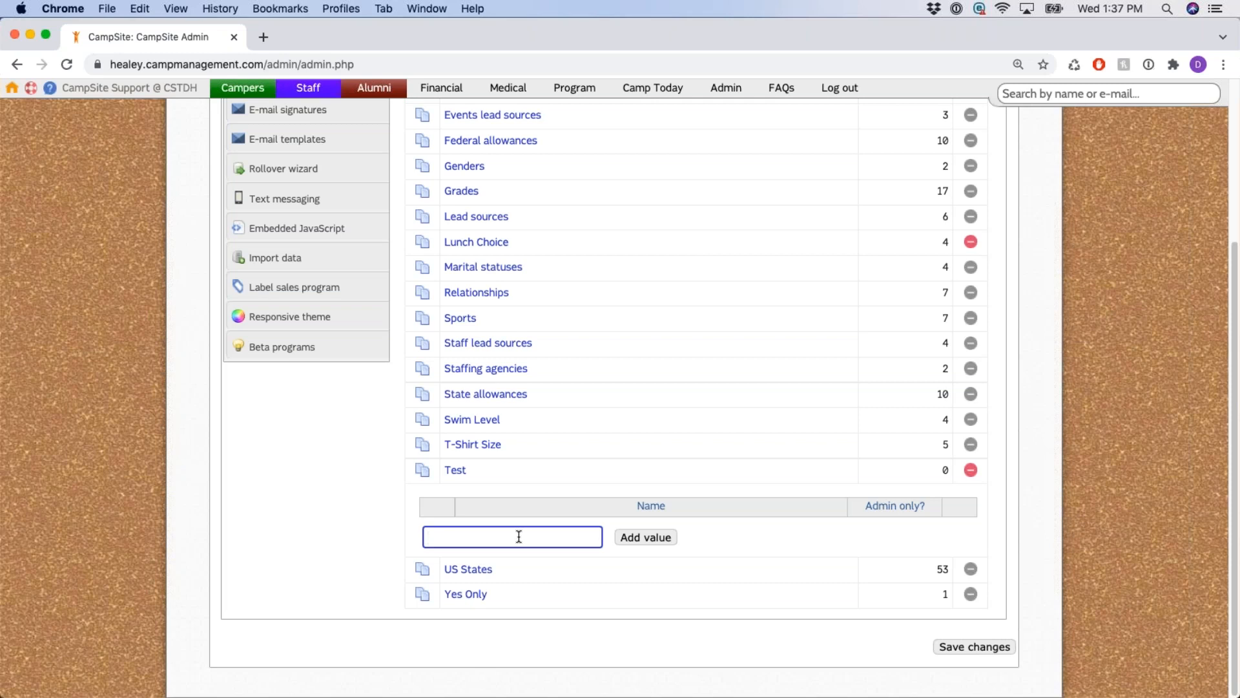
Close the Test list and add 'XX Large' as a new T-Shirt Size value.
click(453, 475)
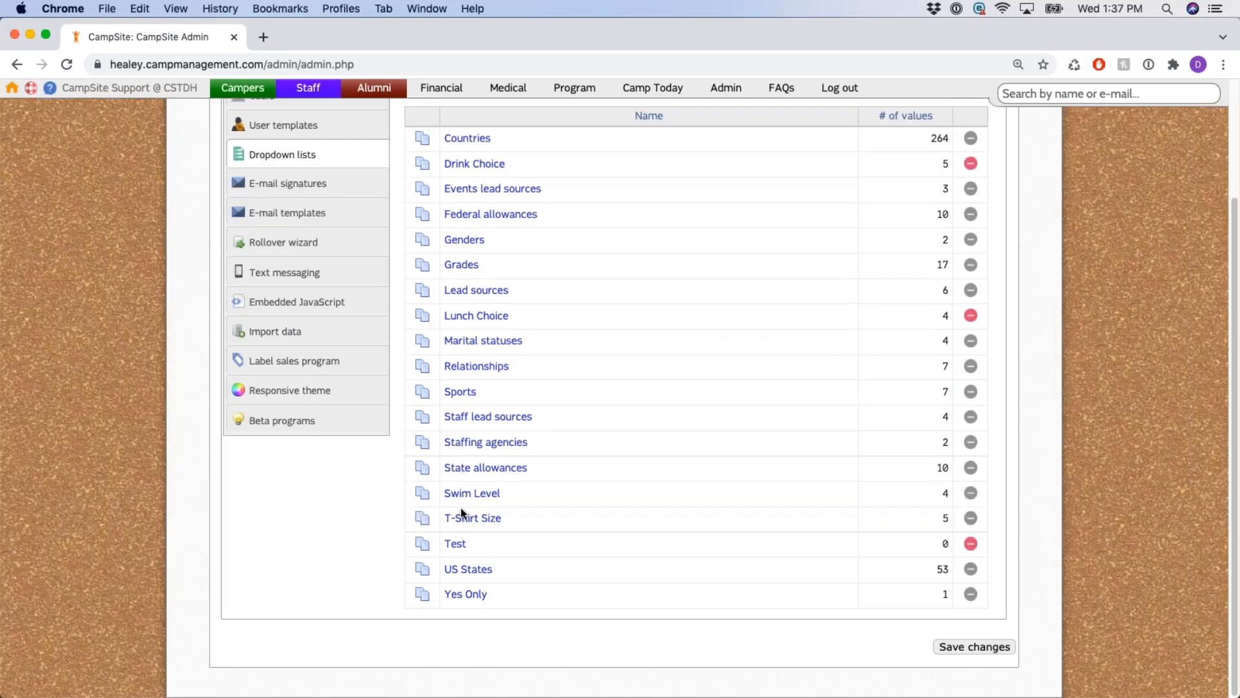
click(484, 521)
scroll(534, 532, down, 2)
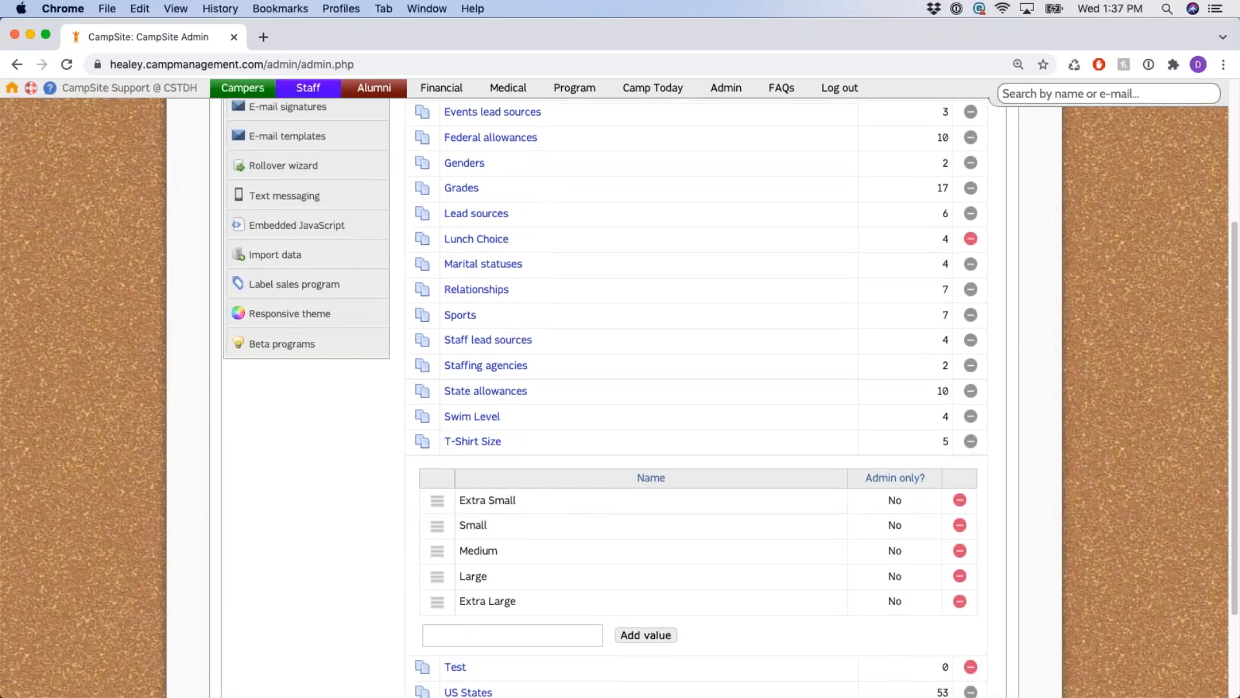
scroll(596, 493, down, 2)
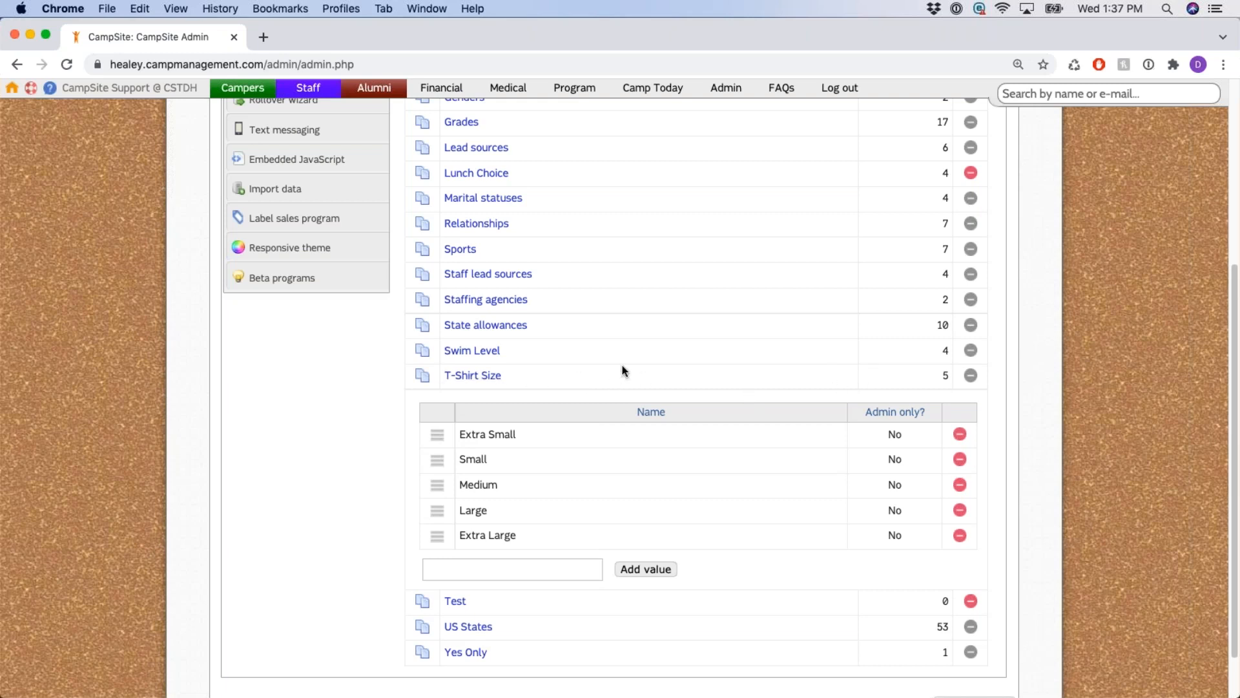
scroll(611, 366, down, 2)
click(518, 516)
text(XX Large)
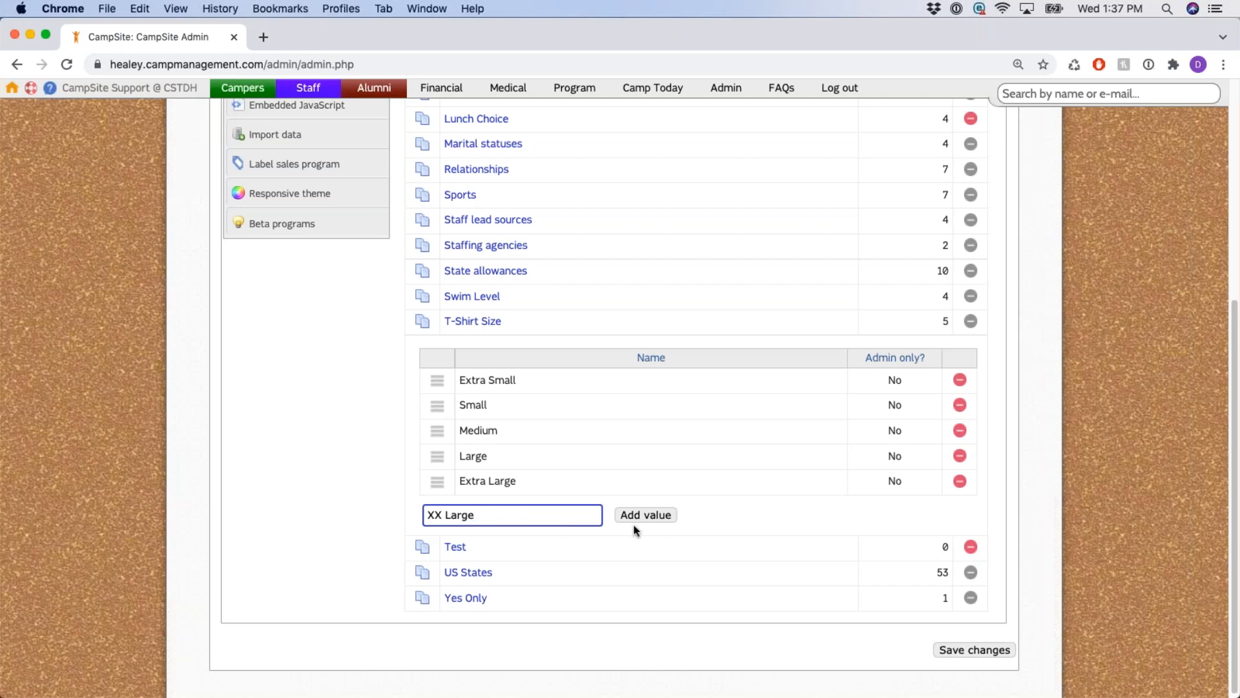
click(663, 514)
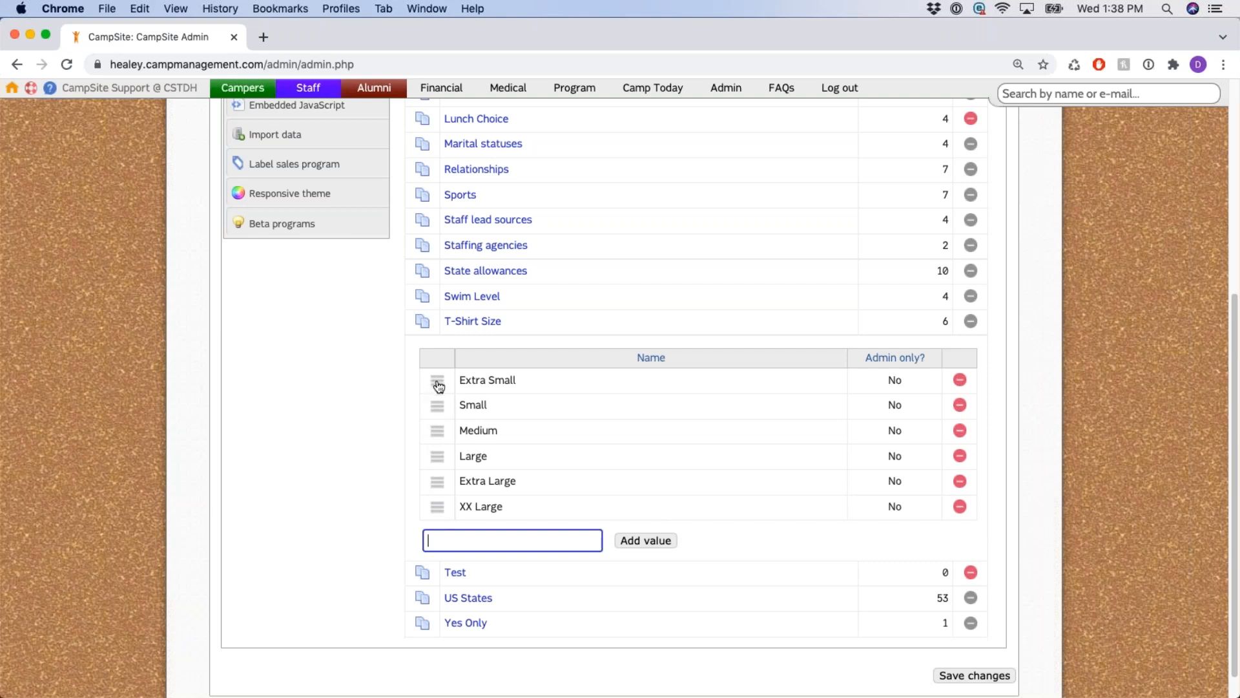
Keep Extra Small available to everyone (not admin only), then collapse the T-Shirt Size values.
mouse_move(439, 386)
mouse_down()
mouse_move(435, 507)
mouse_move(436, 380)
mouse_up()
click(895, 380)
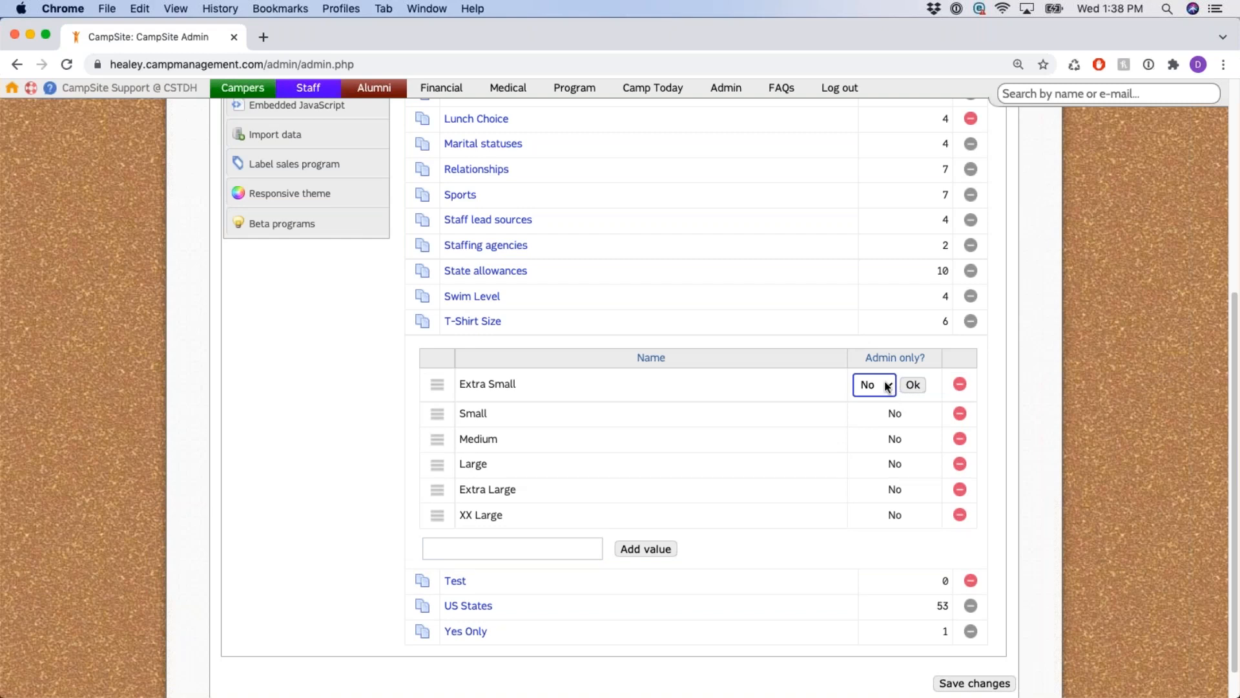
click(887, 386)
click(883, 383)
click(908, 385)
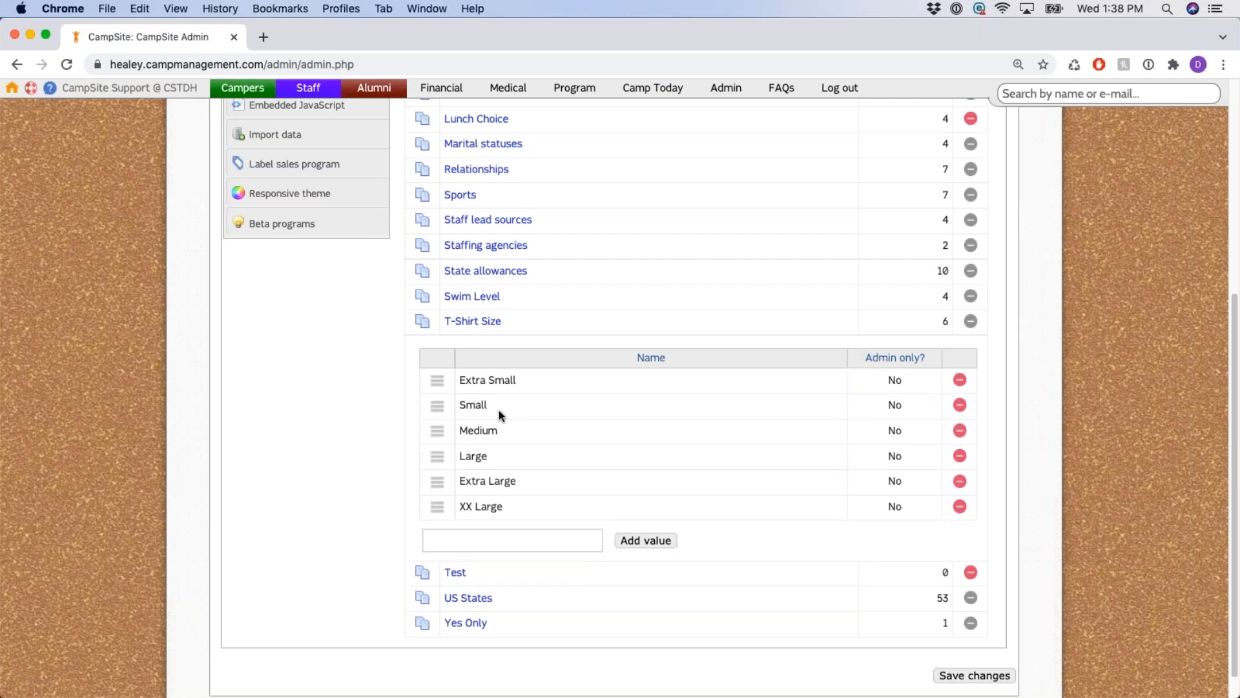
drag(460, 380, 506, 391)
click(514, 381)
click(545, 544)
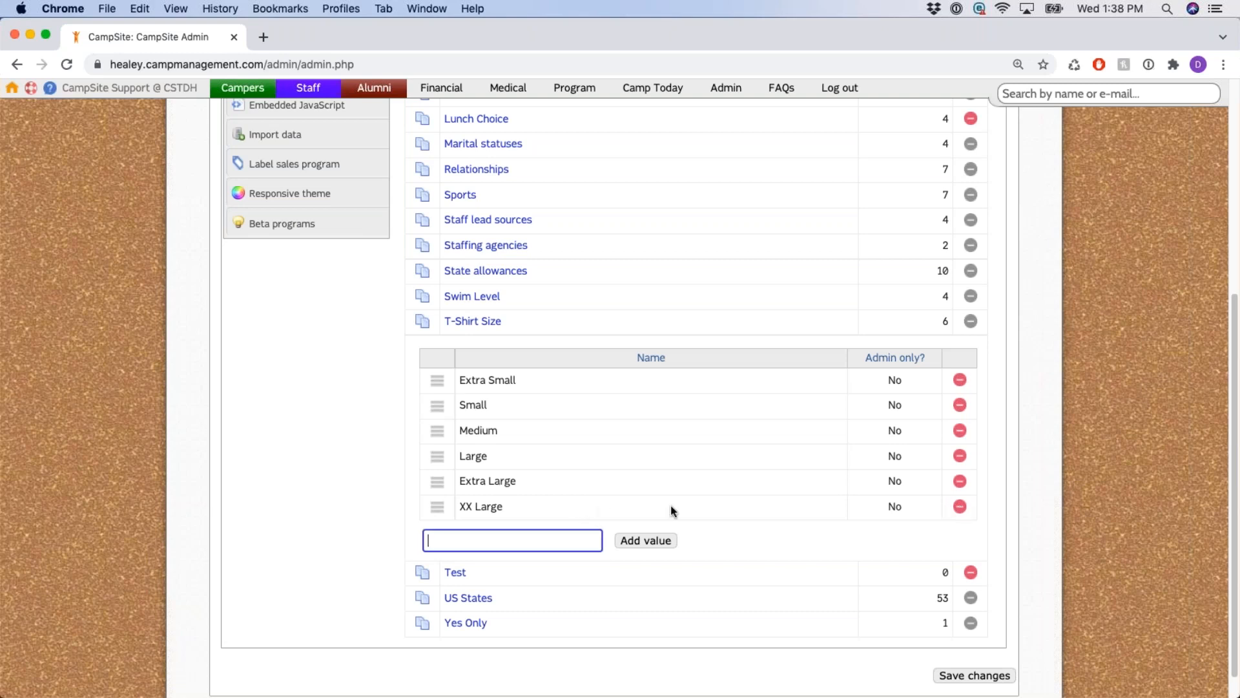
click(484, 322)
scroll(680, 418, up, 5)
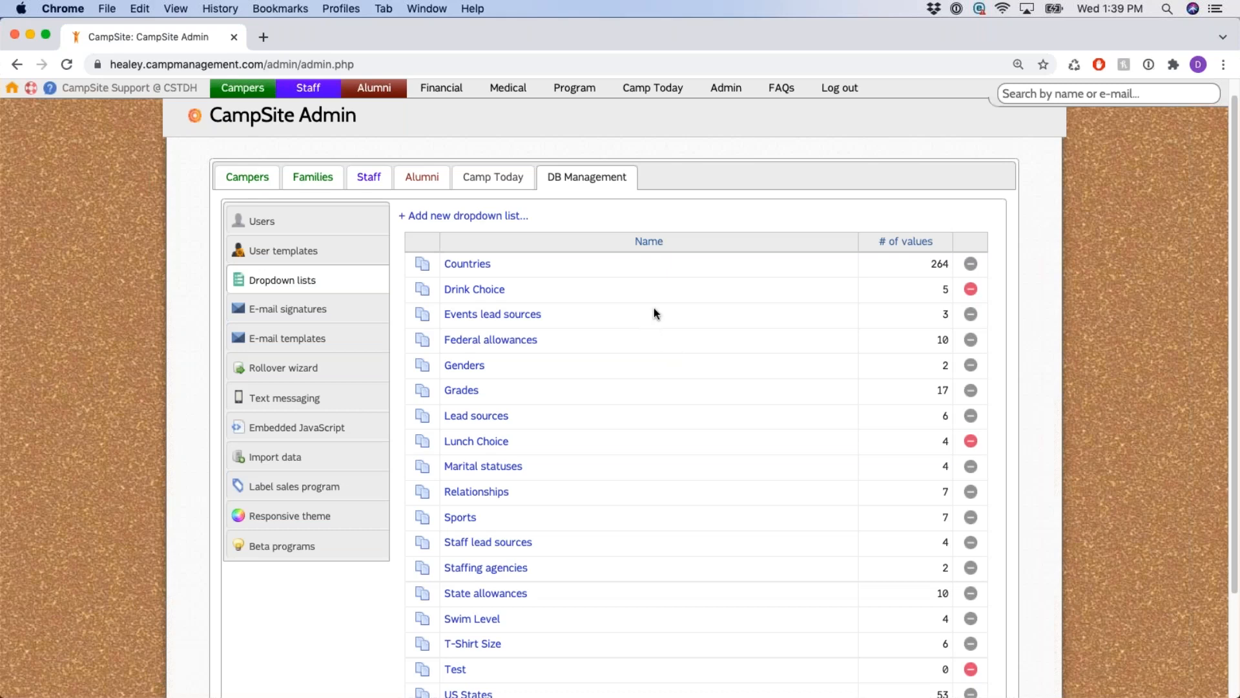
Expand the Genders and Grades dropdown lists to view their values.
scroll(654, 313, down, 2)
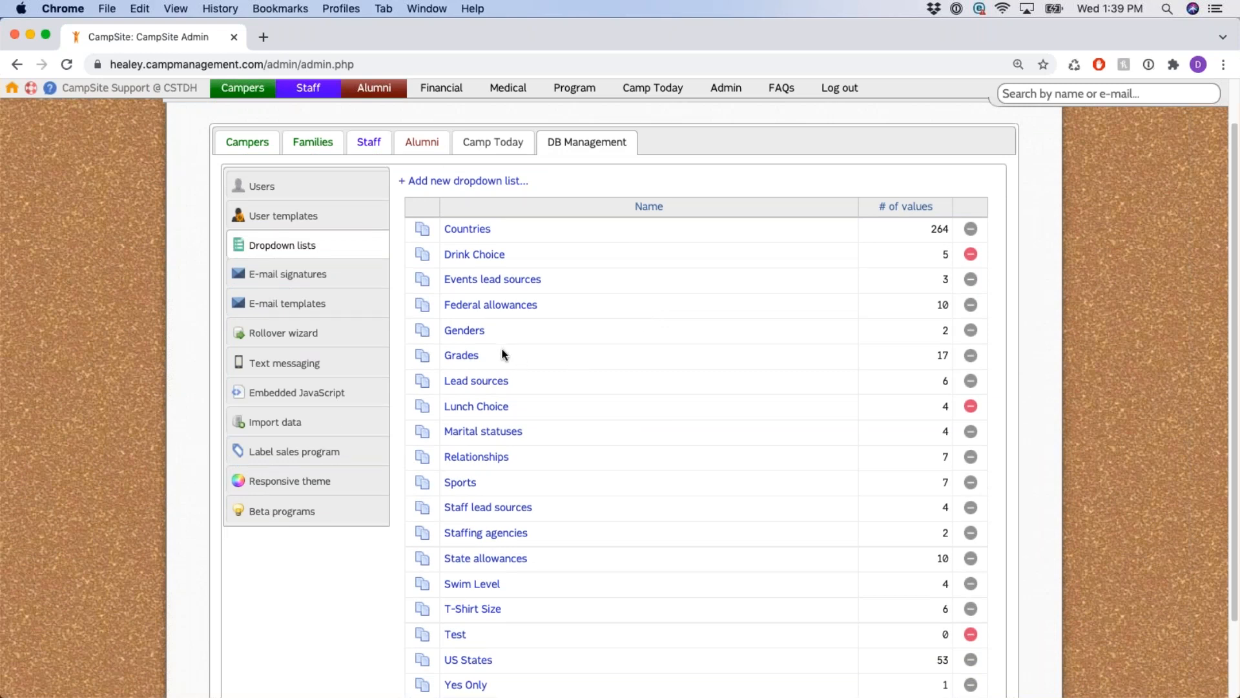
click(482, 333)
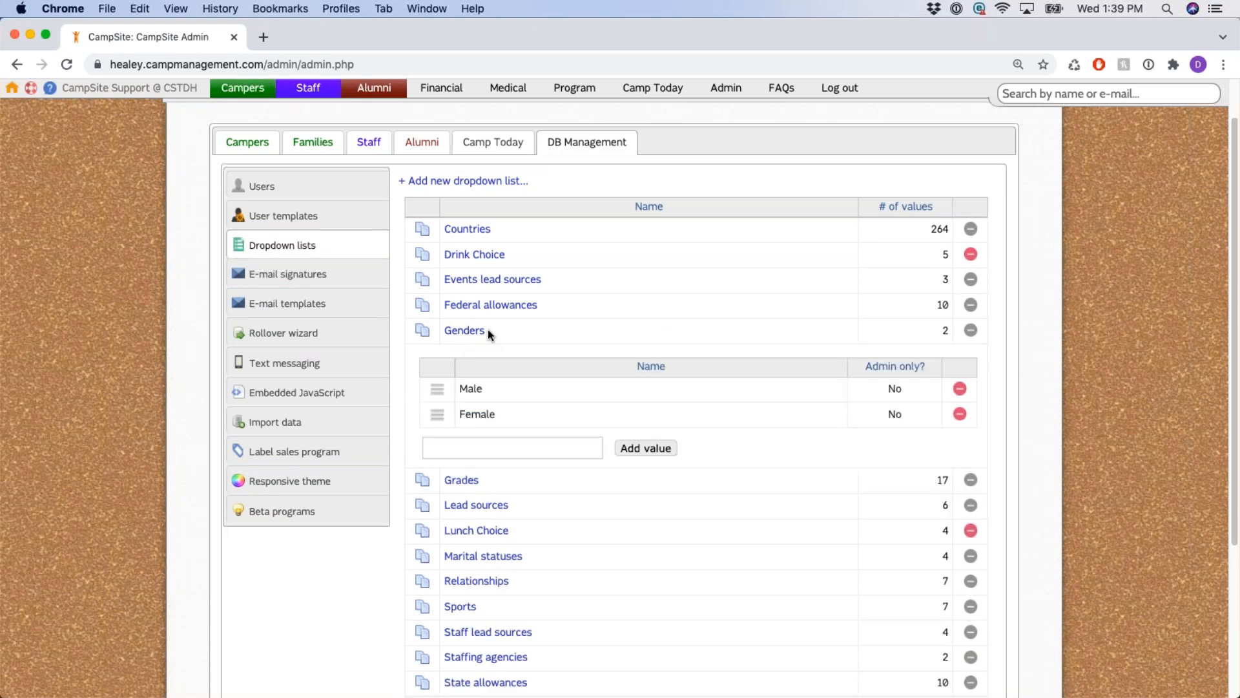
click(481, 333)
click(472, 355)
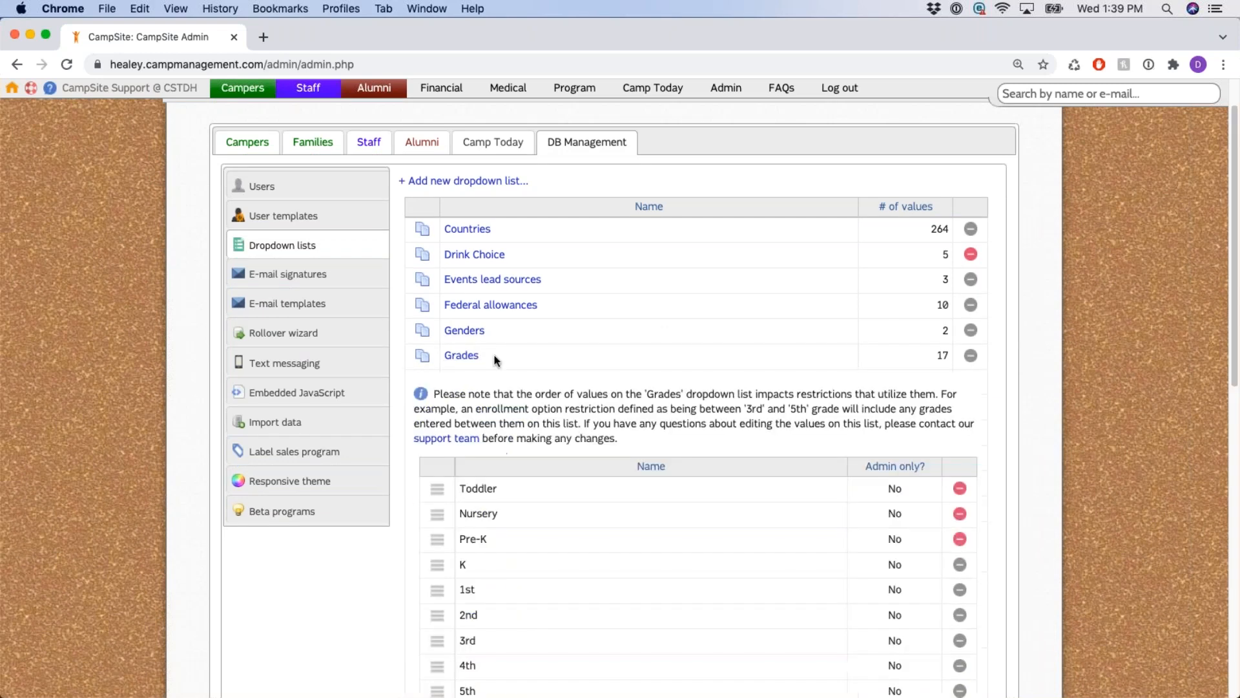
scroll(494, 355, down, 5)
drag(457, 219, 492, 268)
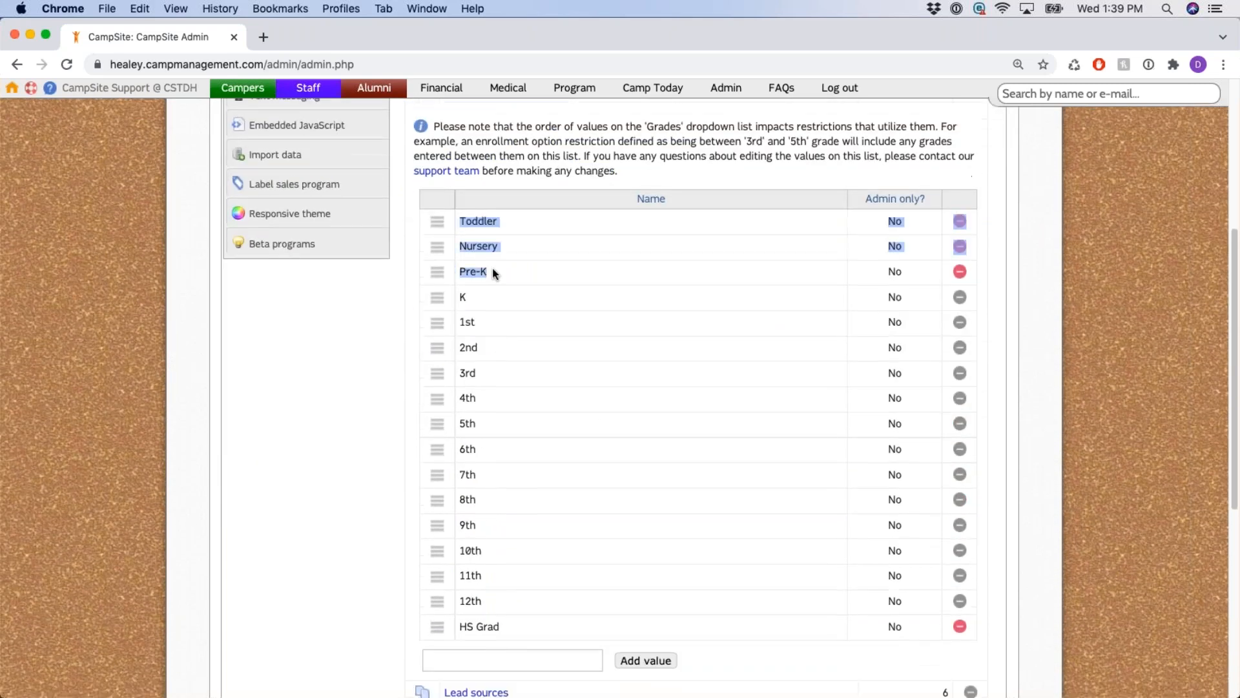
scroll(531, 315, up, 2)
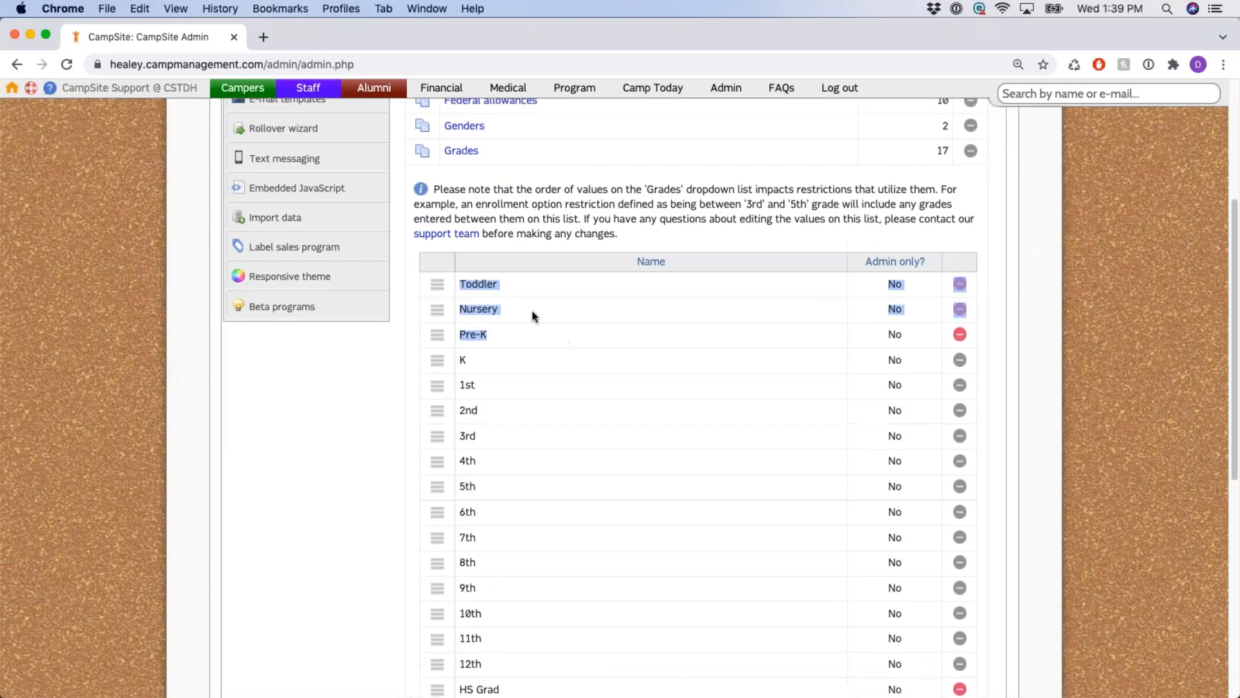
Collapse Grades, view then collapse the Lead sources values, and return to the top.
click(461, 150)
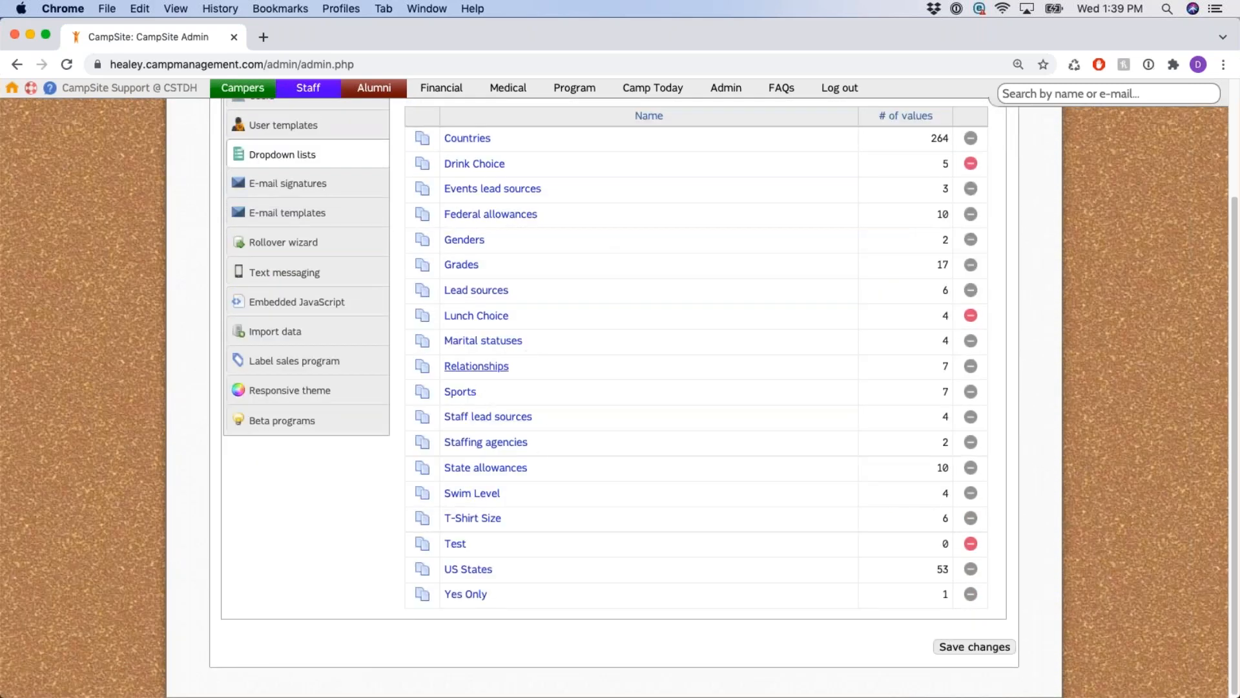
click(488, 290)
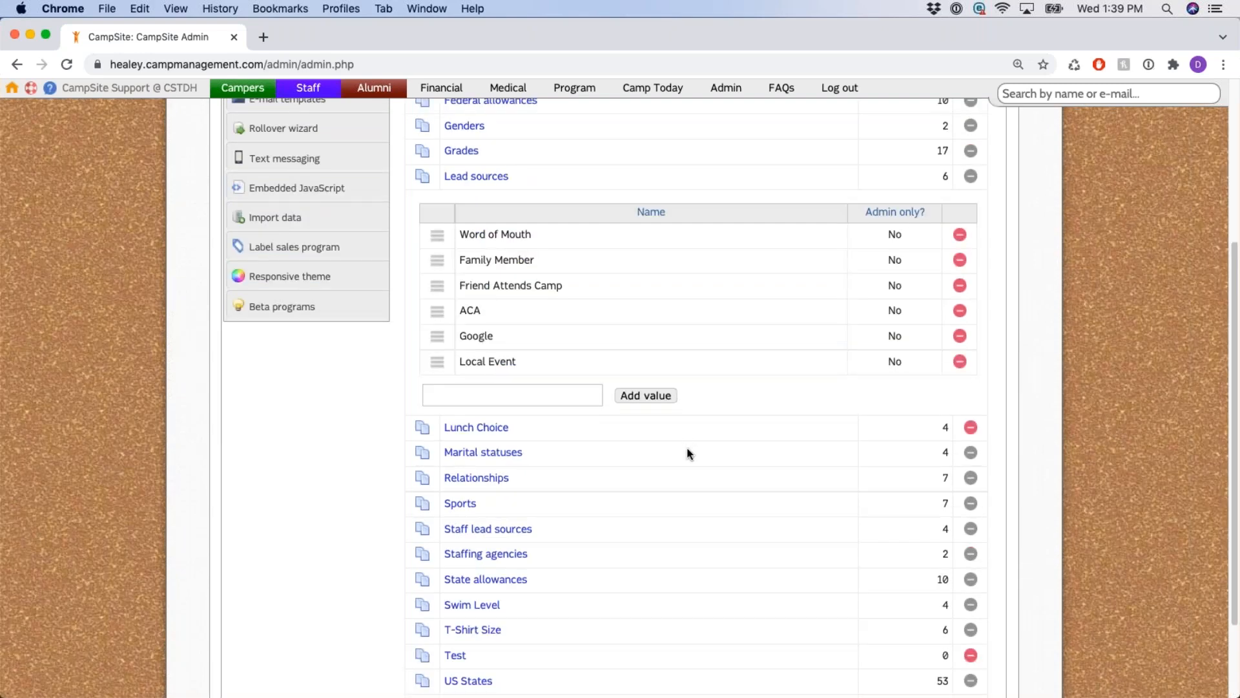
scroll(608, 442, up, 2)
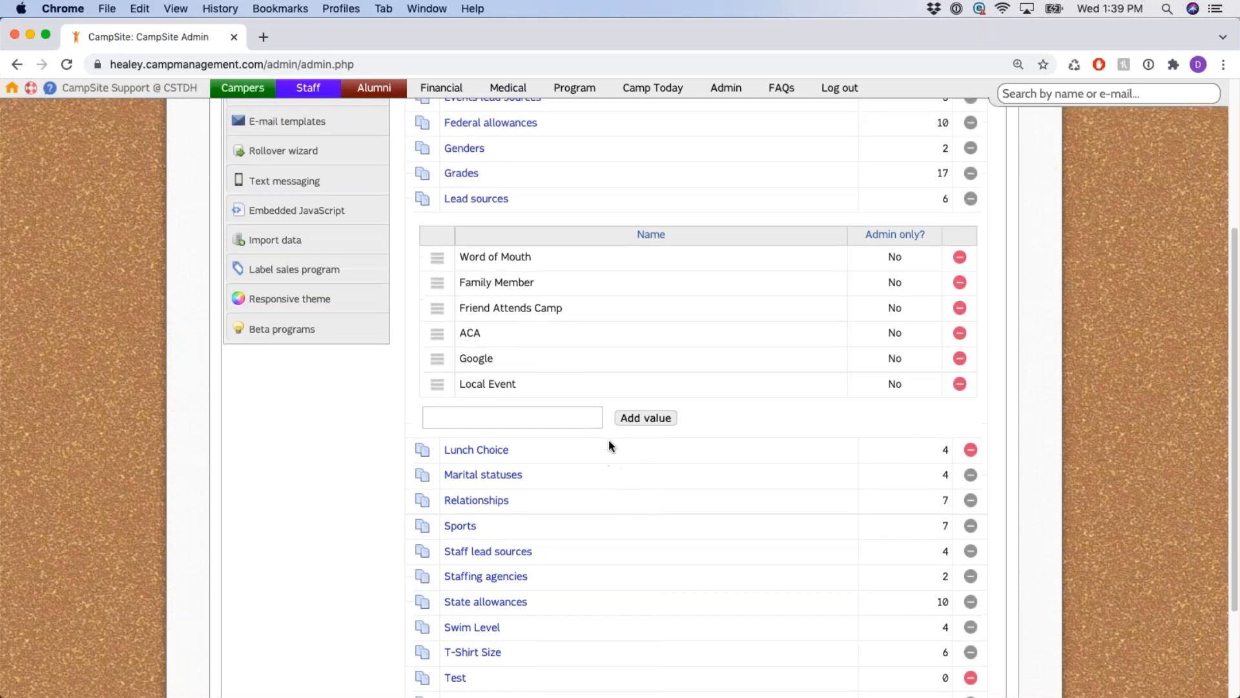
click(501, 256)
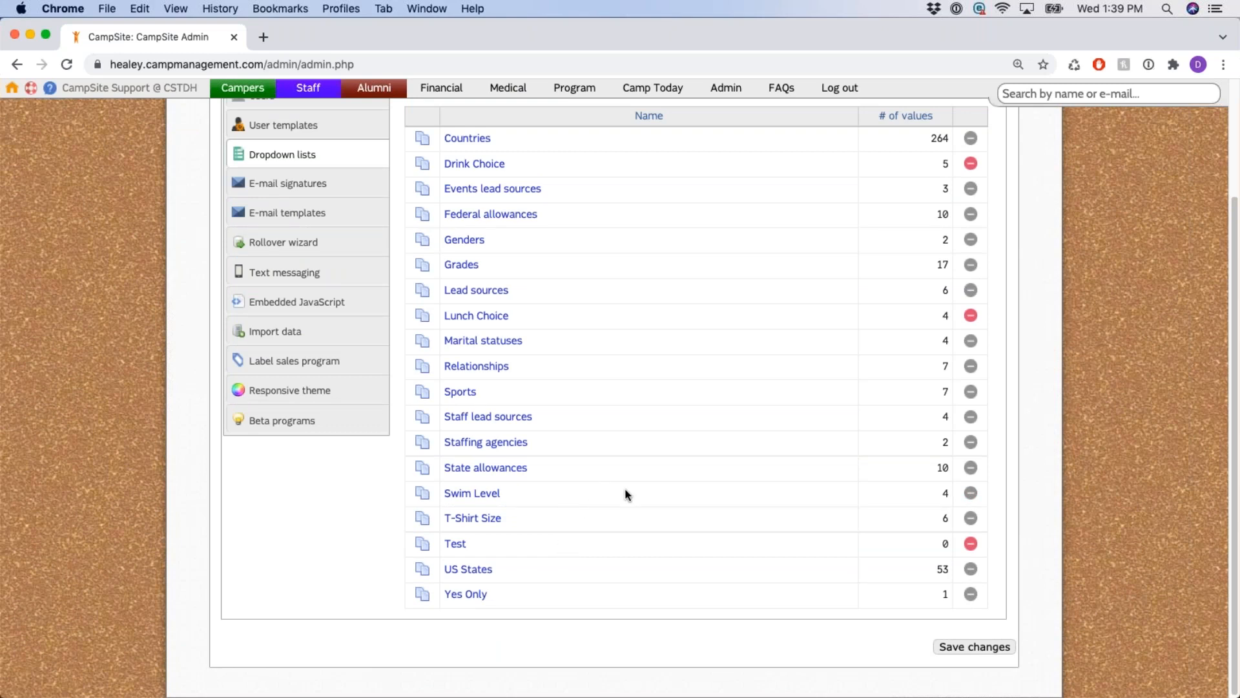
scroll(627, 495, up, 3)
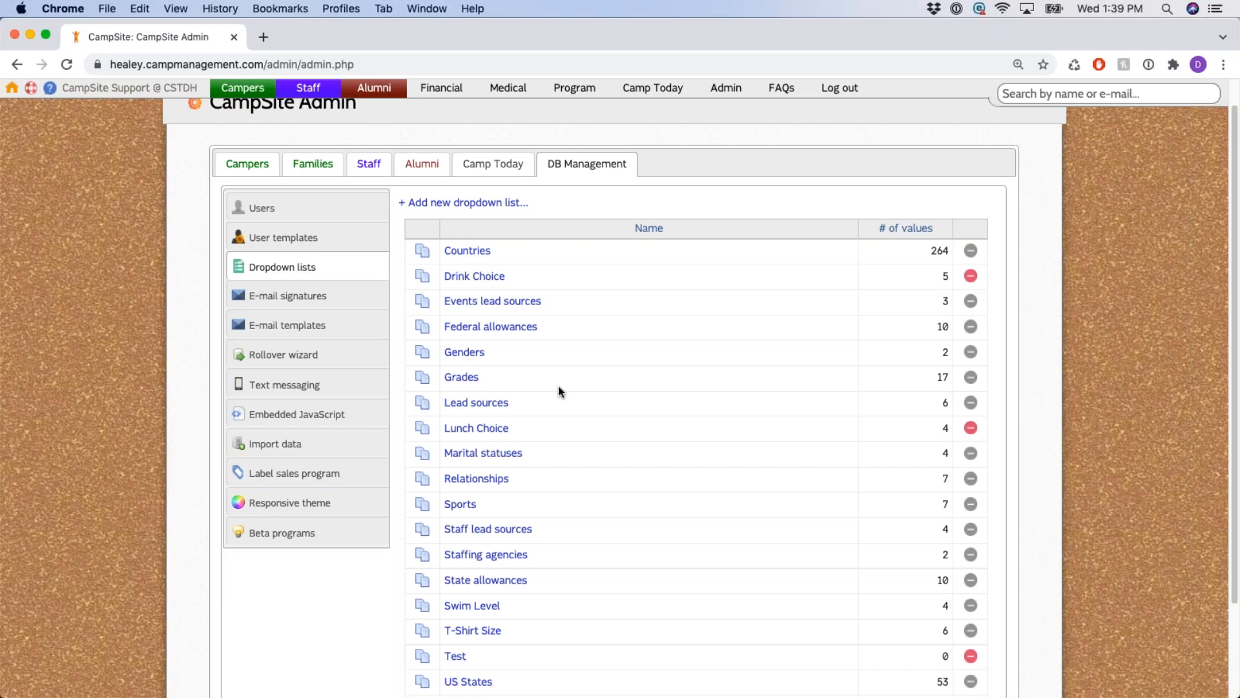
Duplicate the Genders dropdown as 'Genders (Copy)' and check its 2 copied values.
click(424, 354)
drag(468, 119, 652, 120)
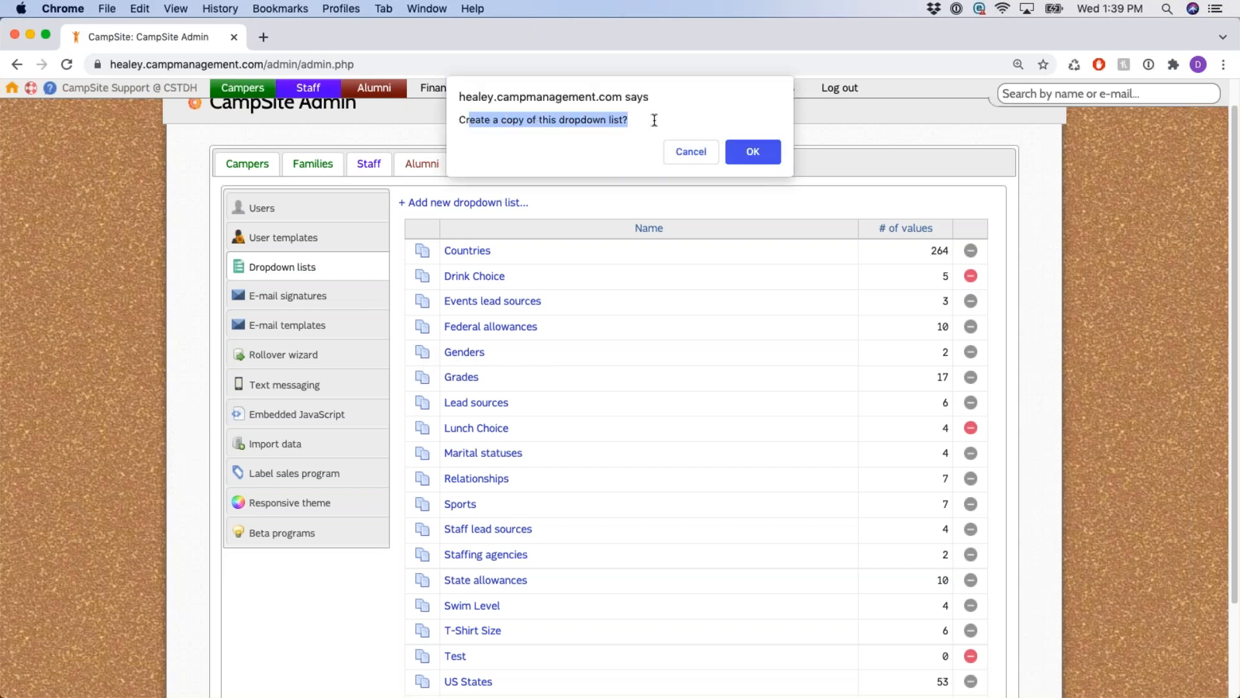
click(759, 152)
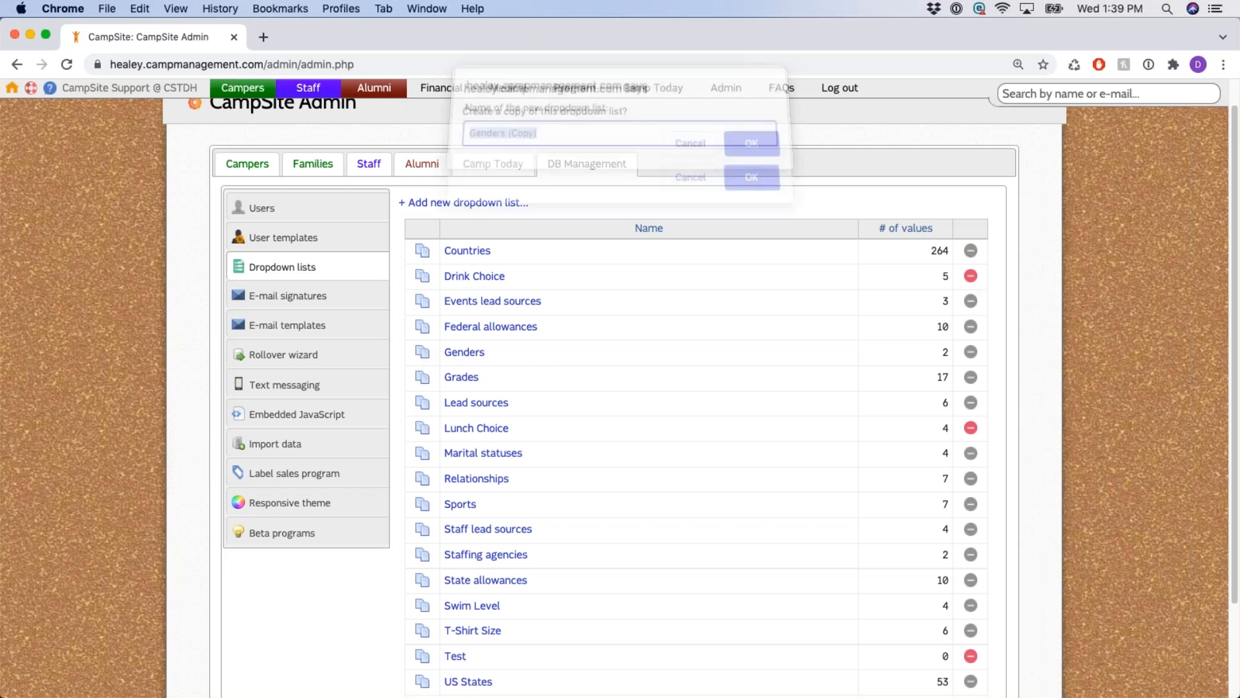
click(752, 189)
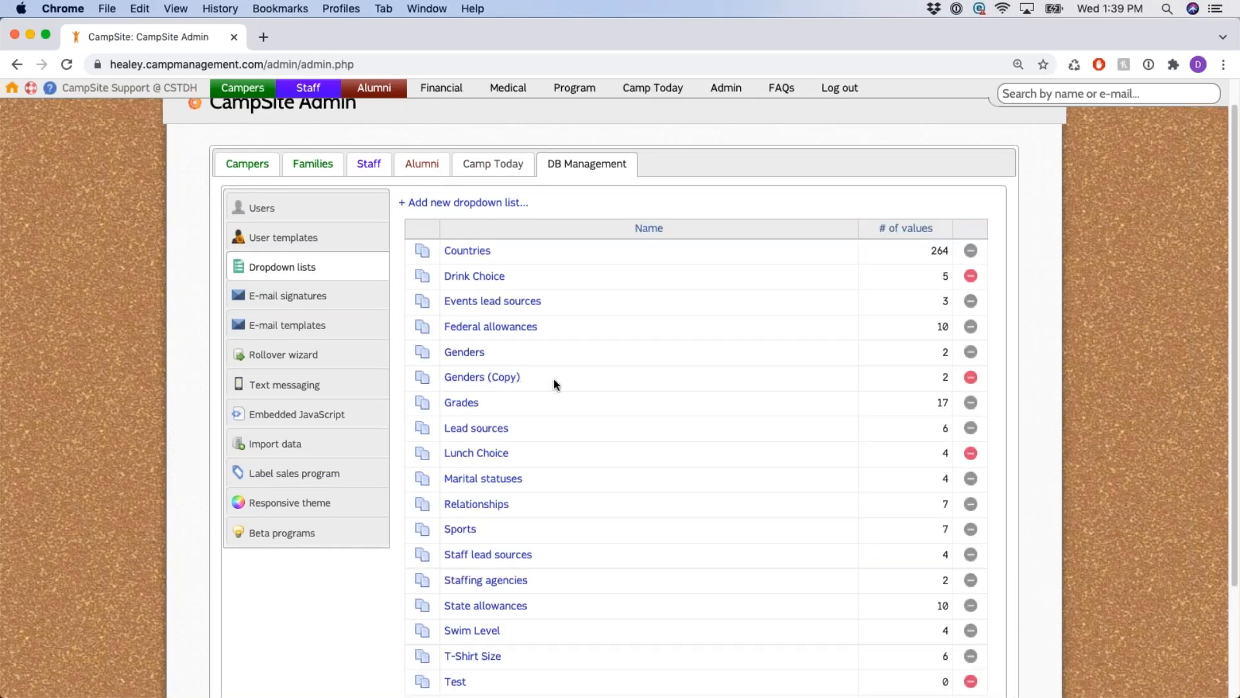
click(494, 380)
click(498, 380)
Delete the Genders (Copy) list, confirming with OK.
click(971, 377)
click(766, 153)
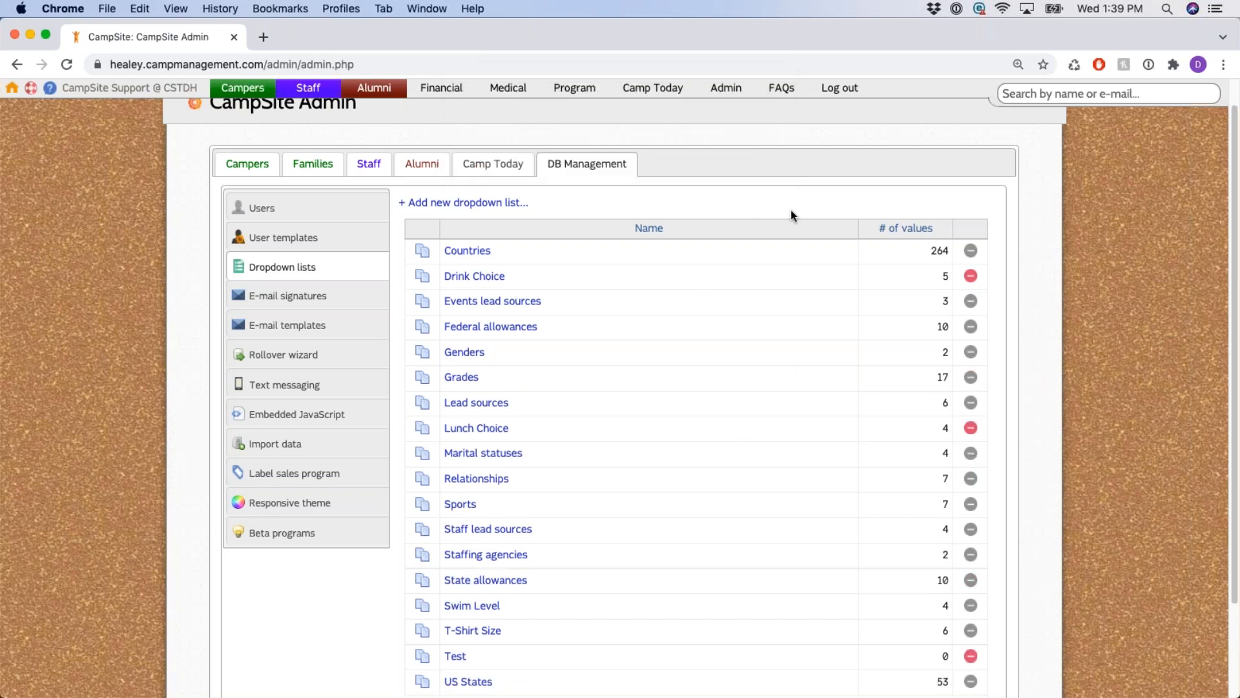
scroll(789, 211, down, 3)
scroll(688, 203, up, 5)
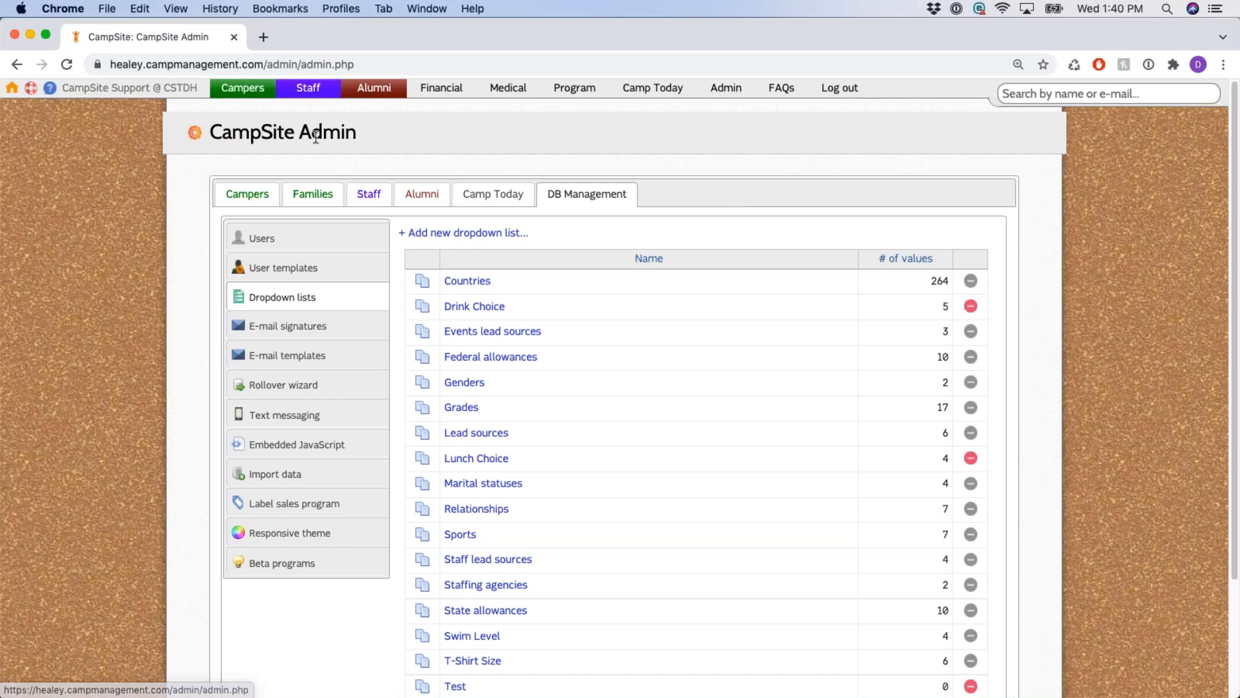
Open the Campers Setup Wizard listing its nine setup steps.
drag(299, 133, 373, 135)
click(498, 142)
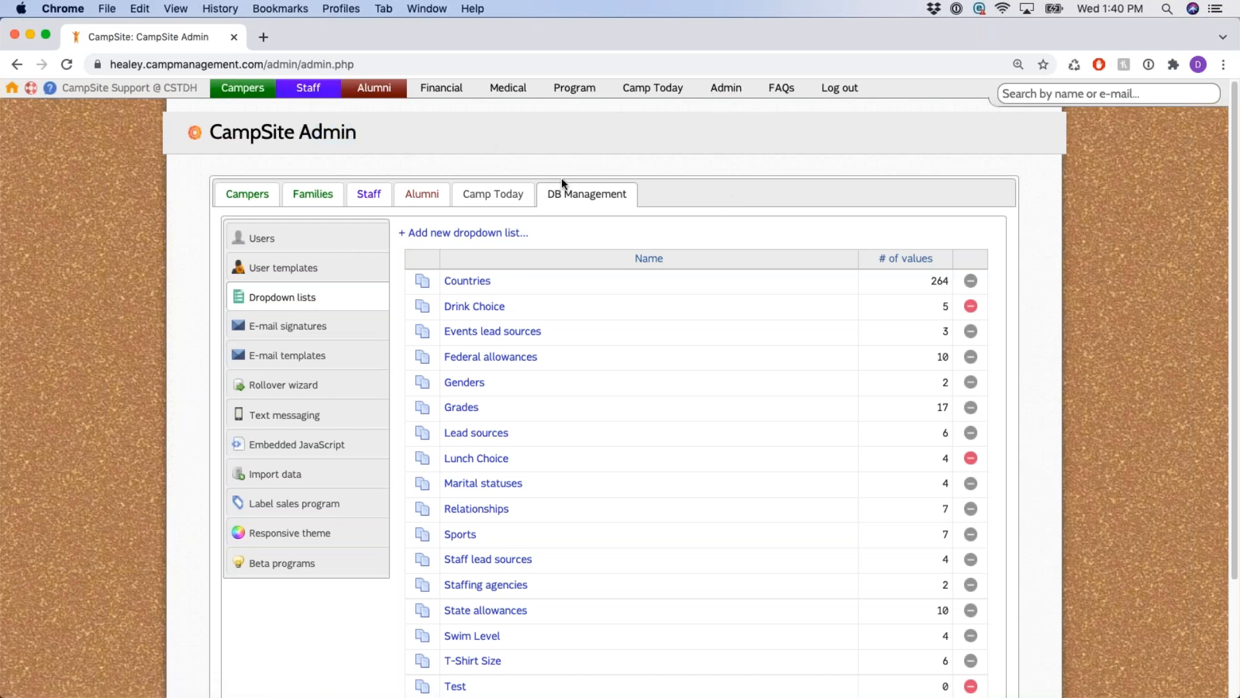
click(247, 194)
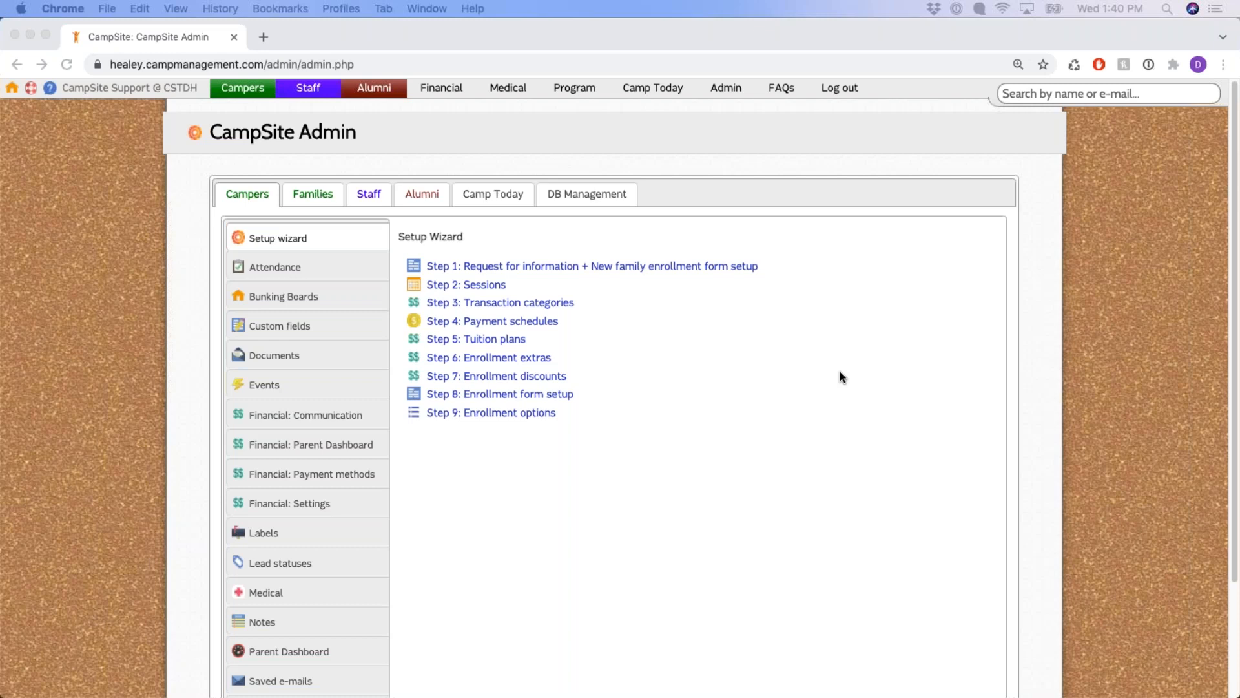
Open 'Step 1: Request for information + New family enrollment form setup'.
click(773, 313)
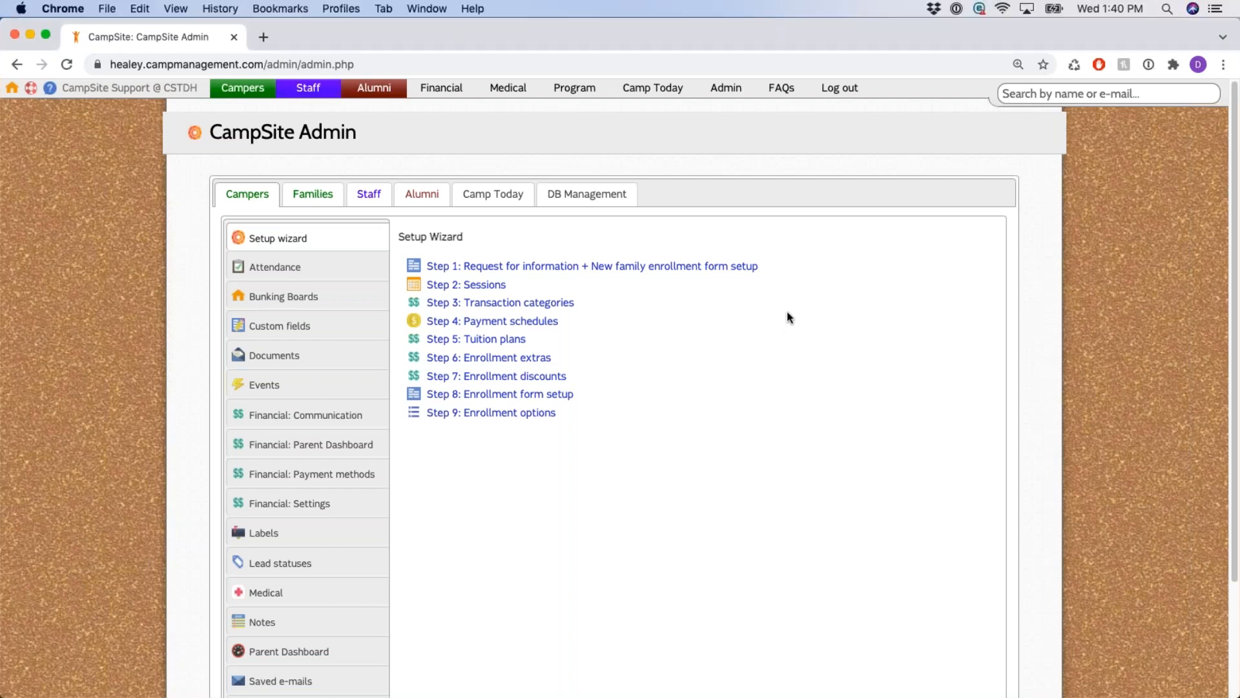
drag(398, 236, 595, 248)
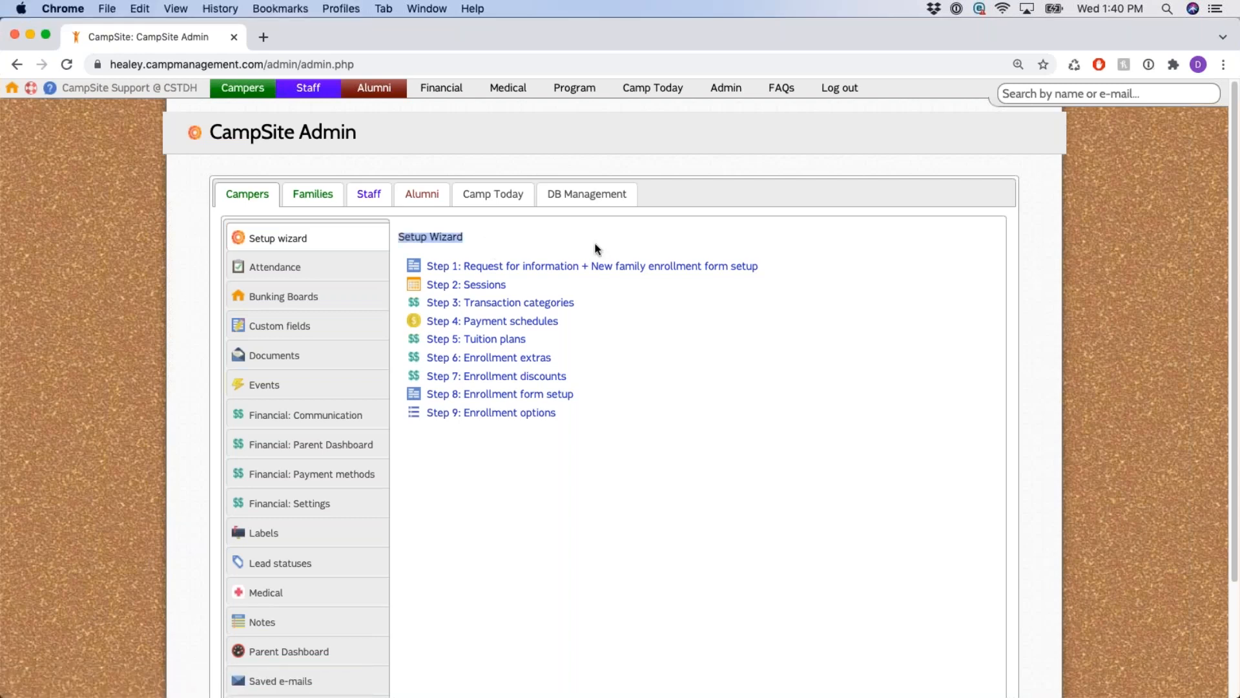
click(748, 329)
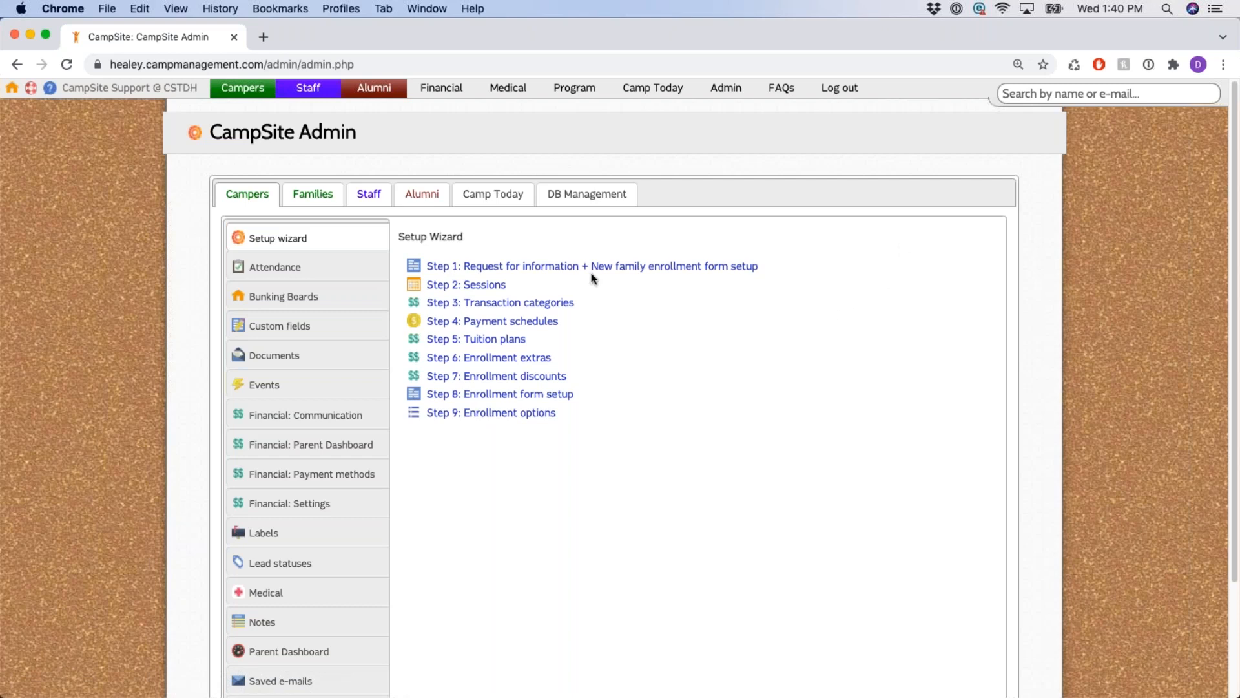
click(556, 272)
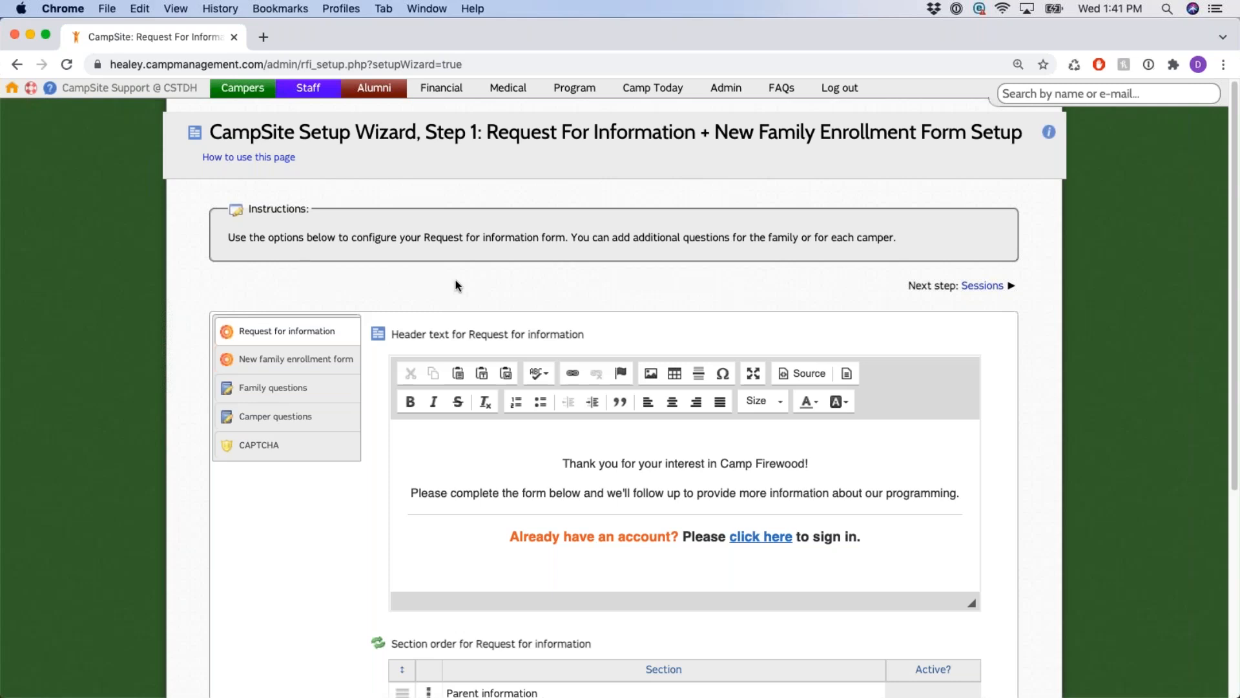
Switch between the Request for information and New family enrollment form tabs to compare header labels.
scroll(456, 280, down, 1)
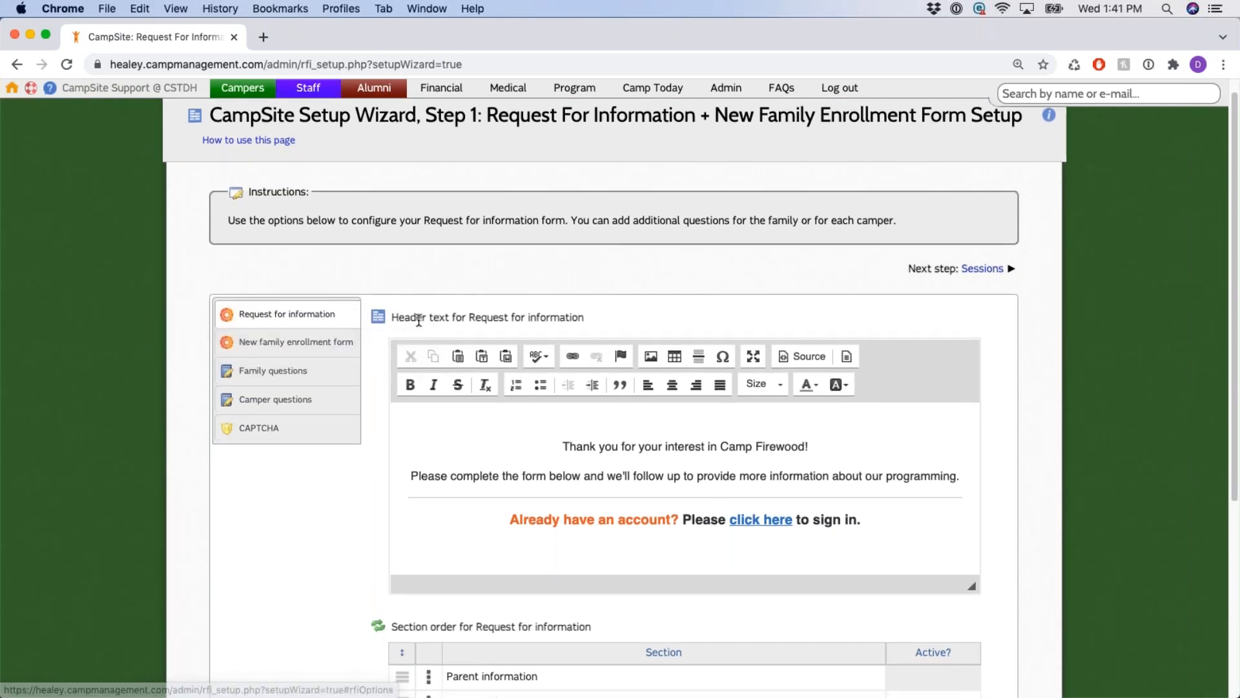
drag(496, 316, 595, 319)
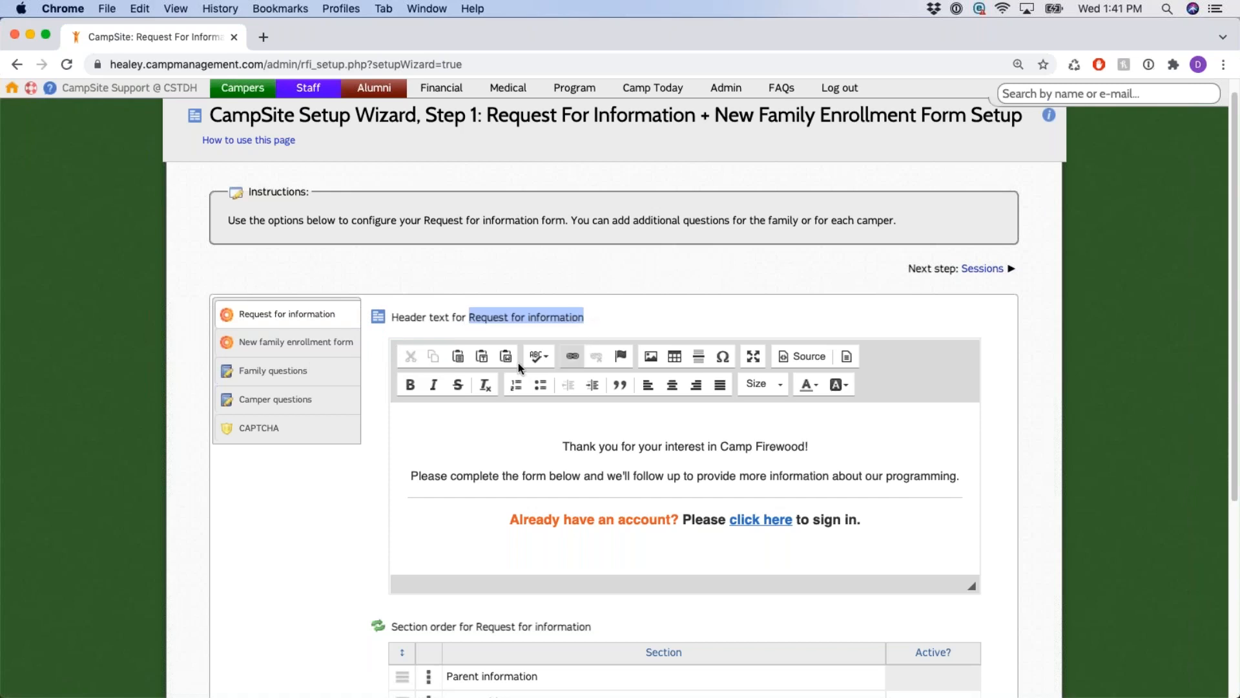
click(334, 342)
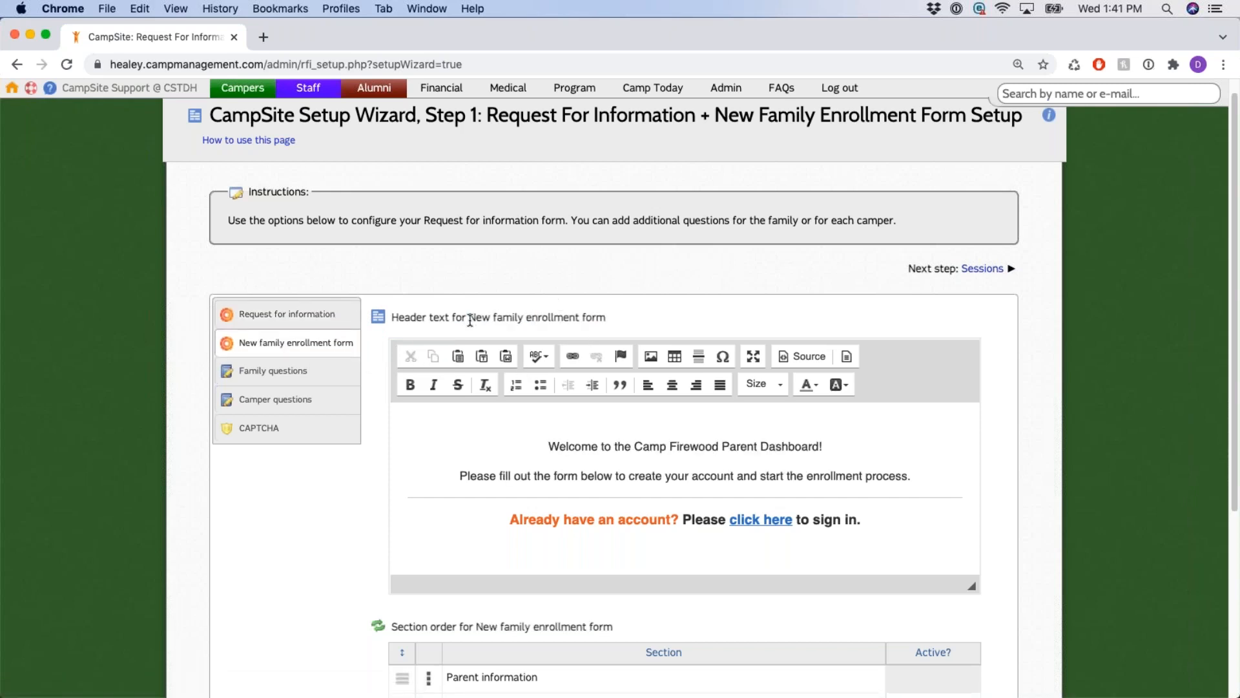
drag(470, 317, 617, 318)
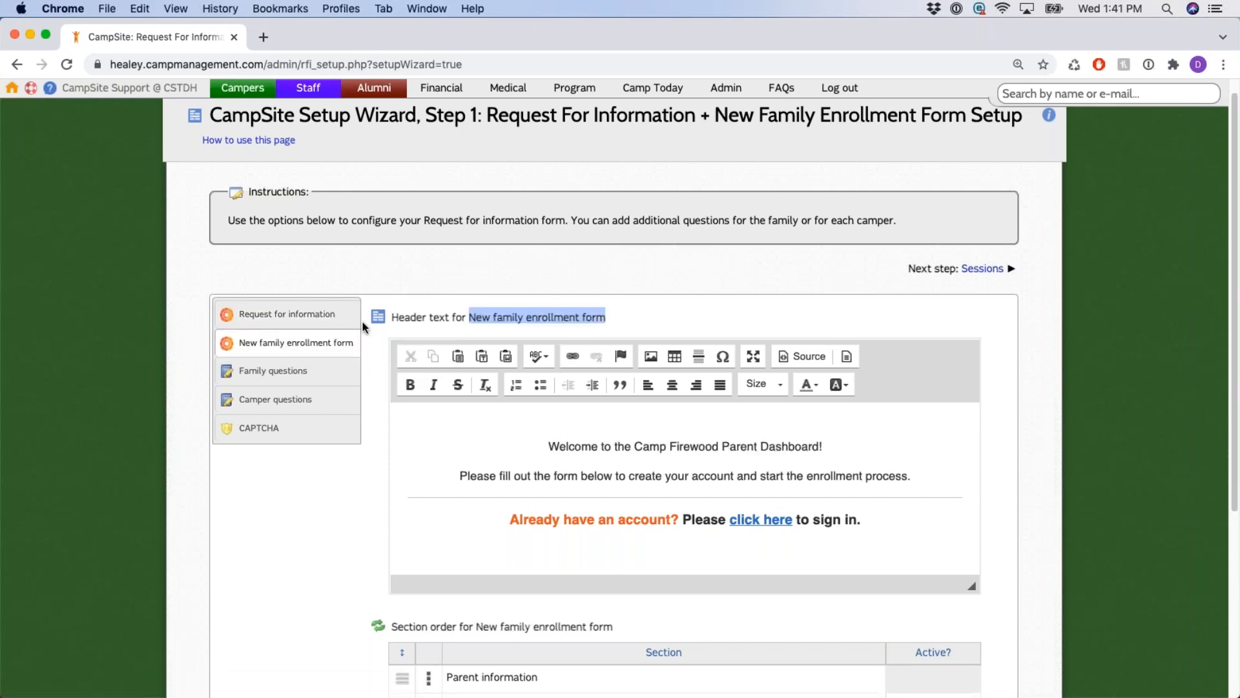
click(287, 314)
drag(482, 316, 596, 321)
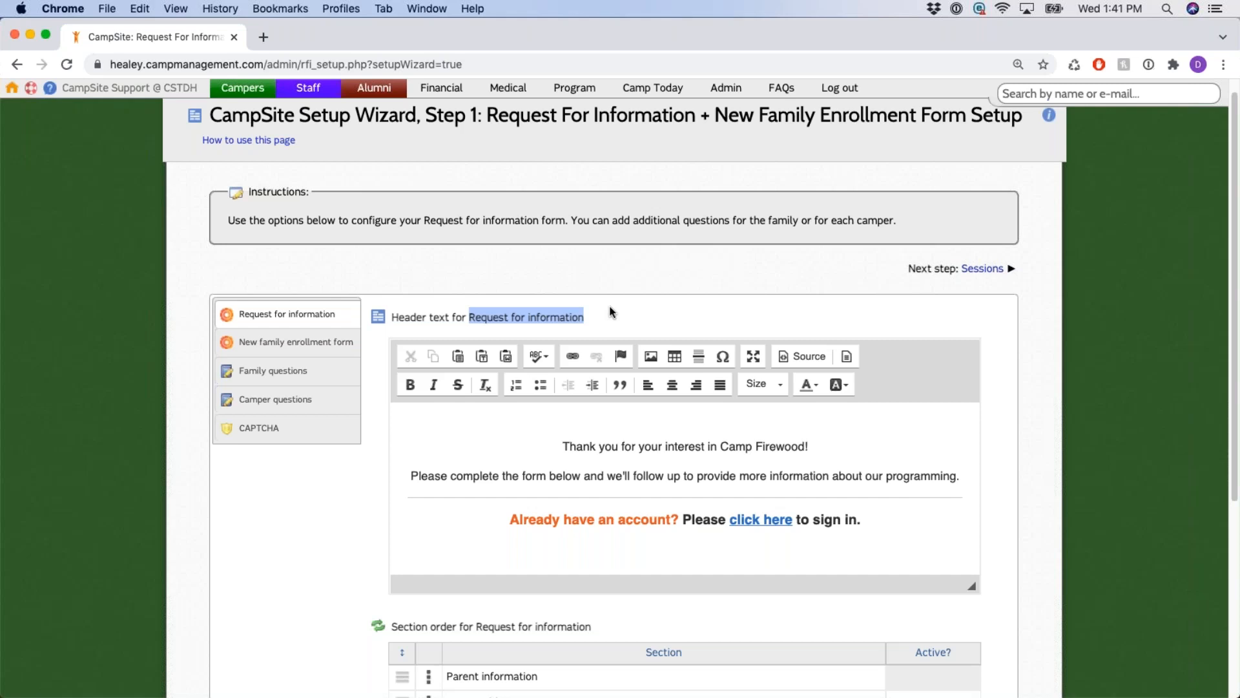
click(296, 346)
drag(467, 317, 625, 320)
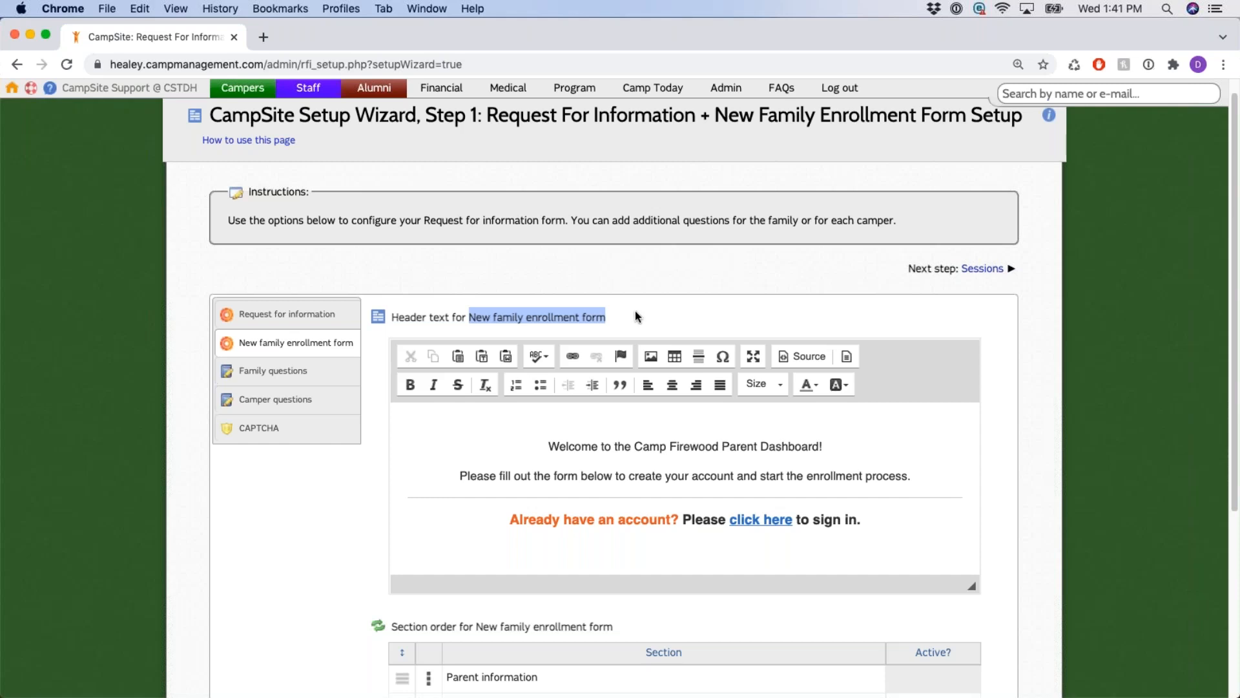
click(632, 311)
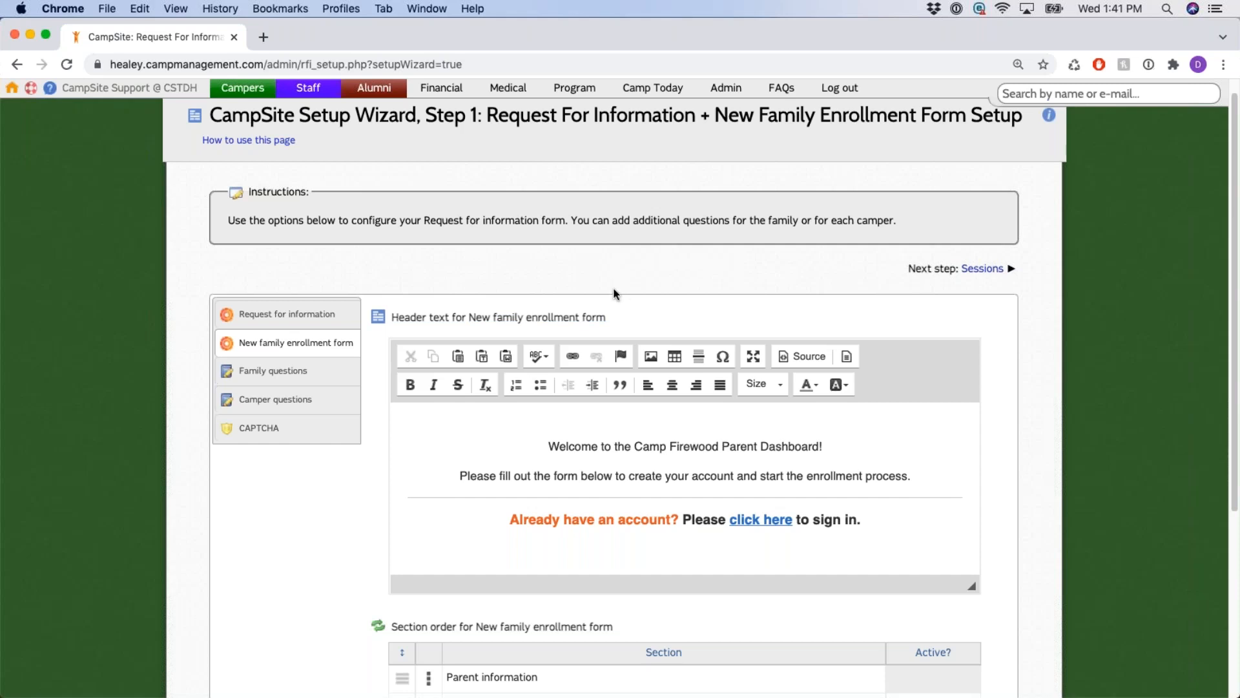
Toggle the two forms again, ending on the enrollment form's Camp Firewood Parent Dashboard welcome header.
click(323, 323)
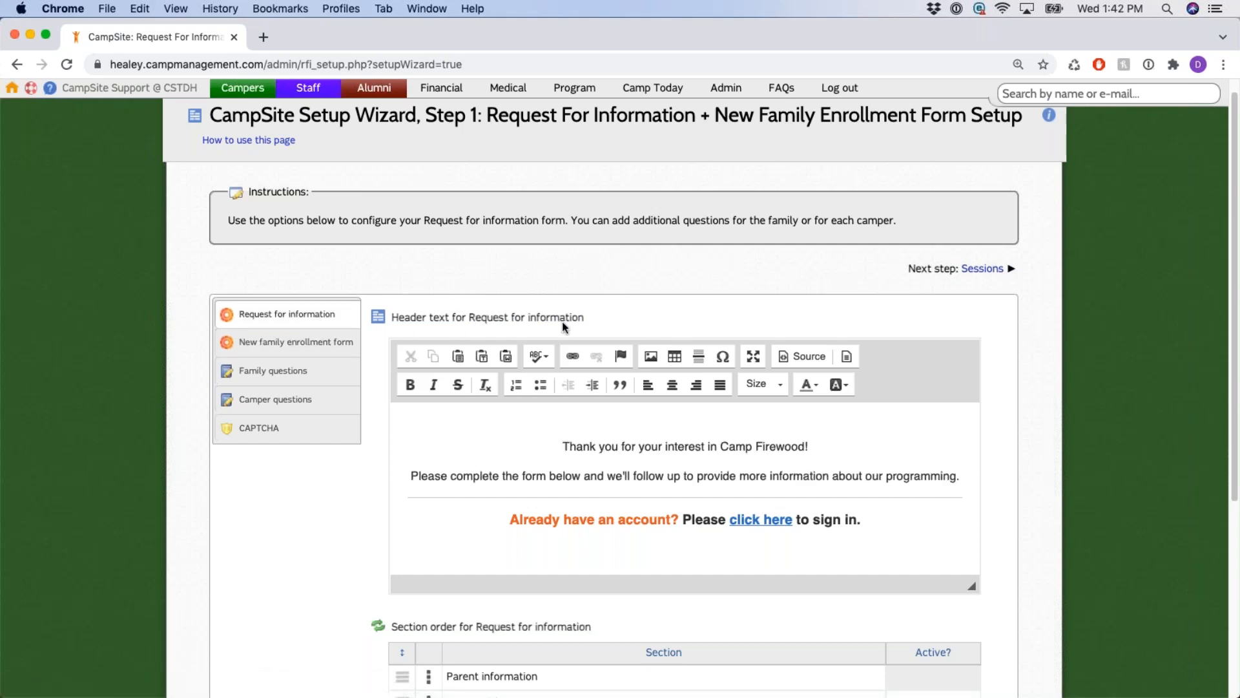
click(326, 343)
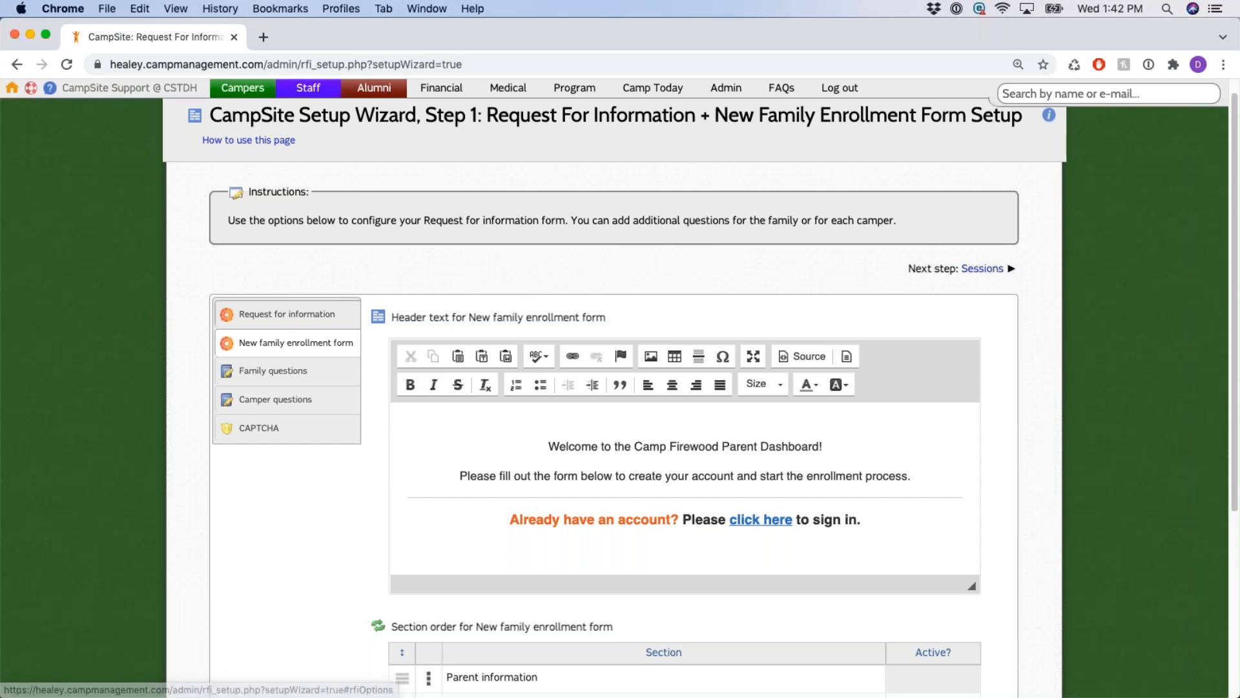
click(328, 319)
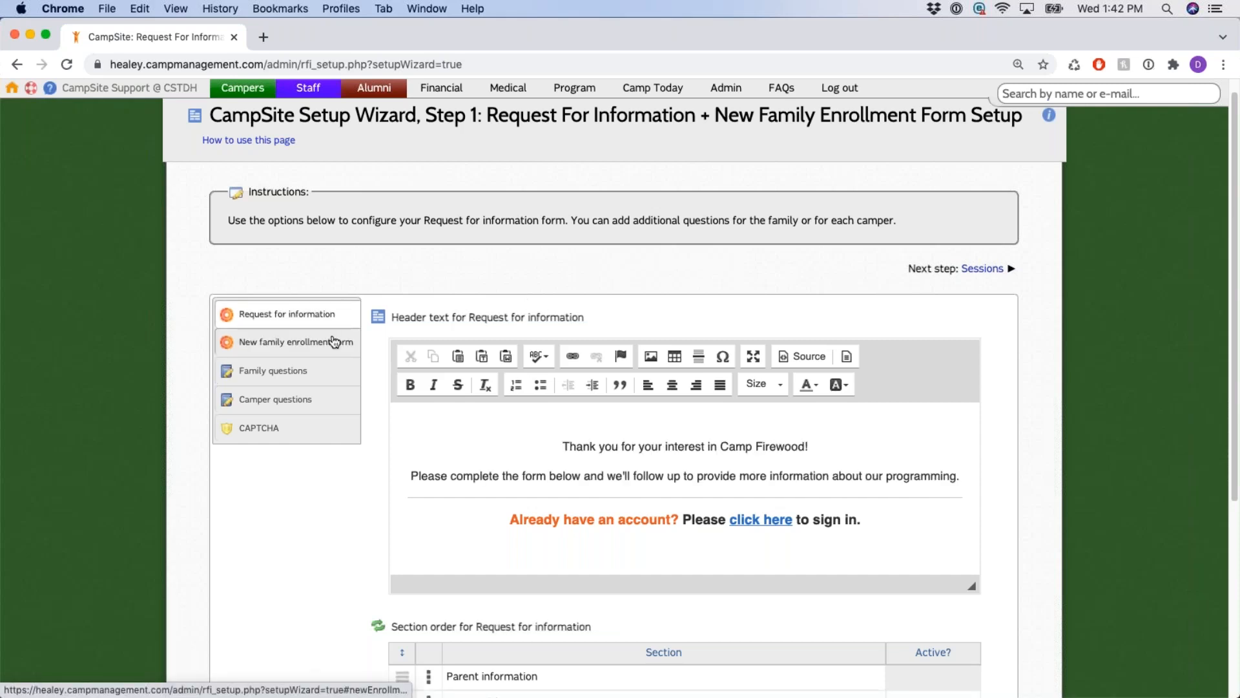
click(331, 341)
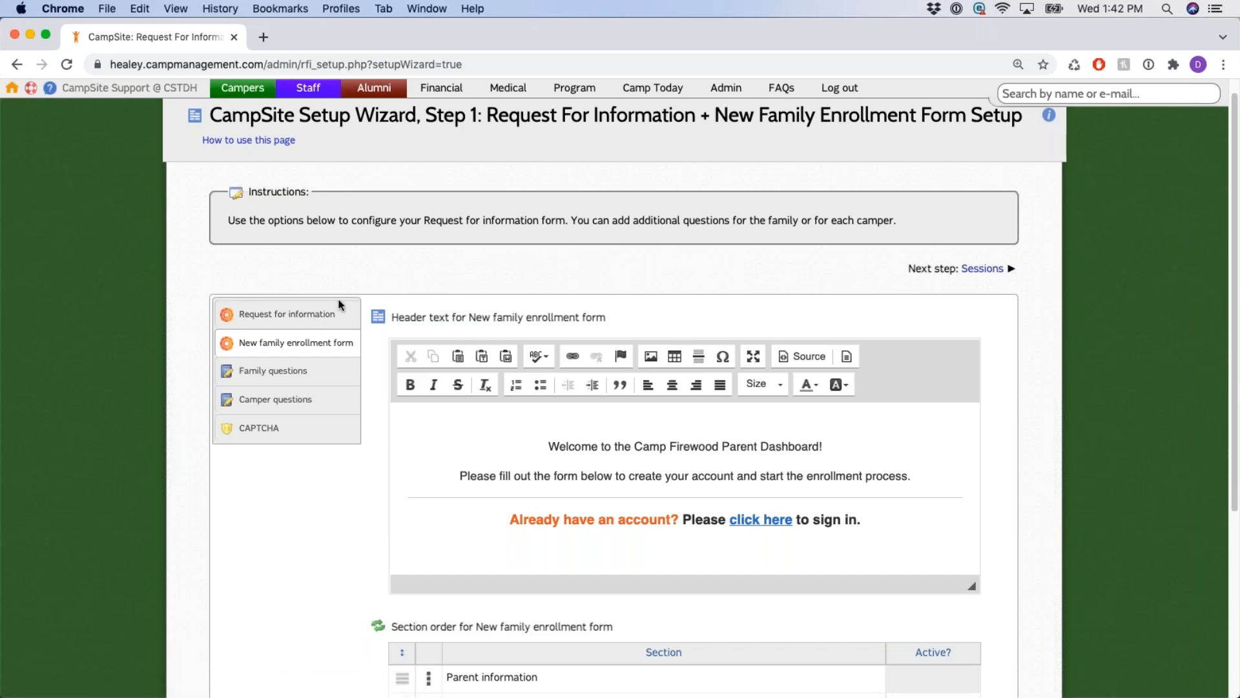
click(295, 317)
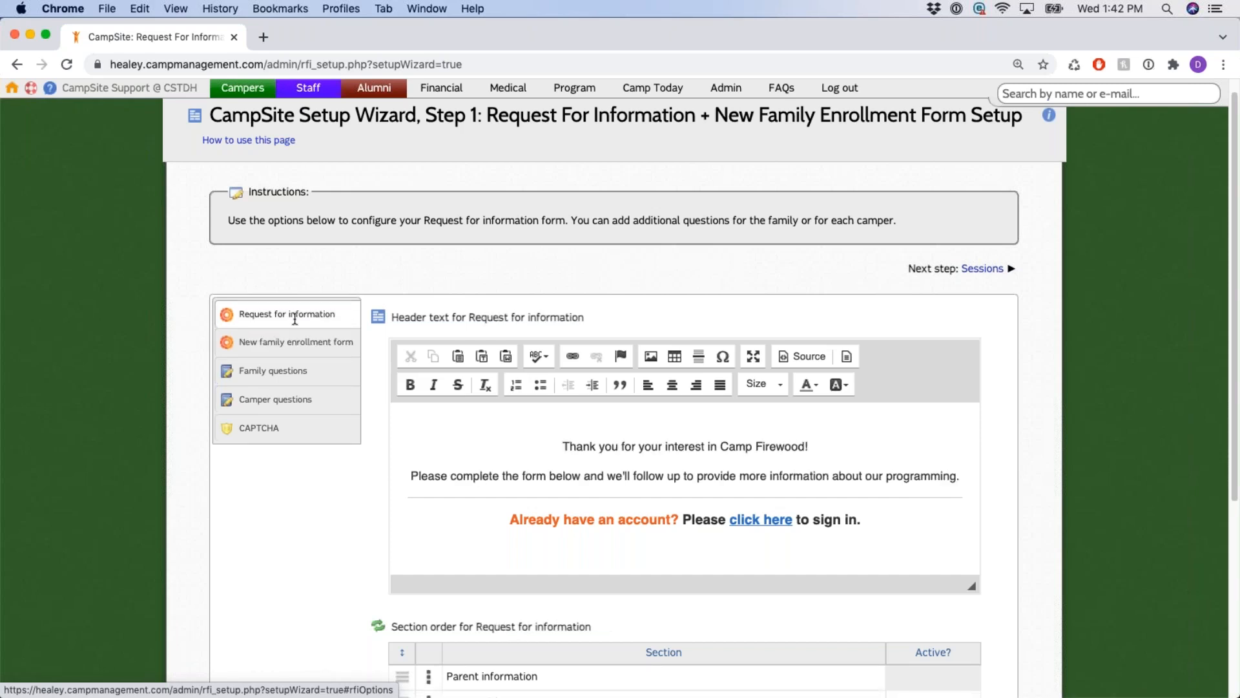
click(310, 346)
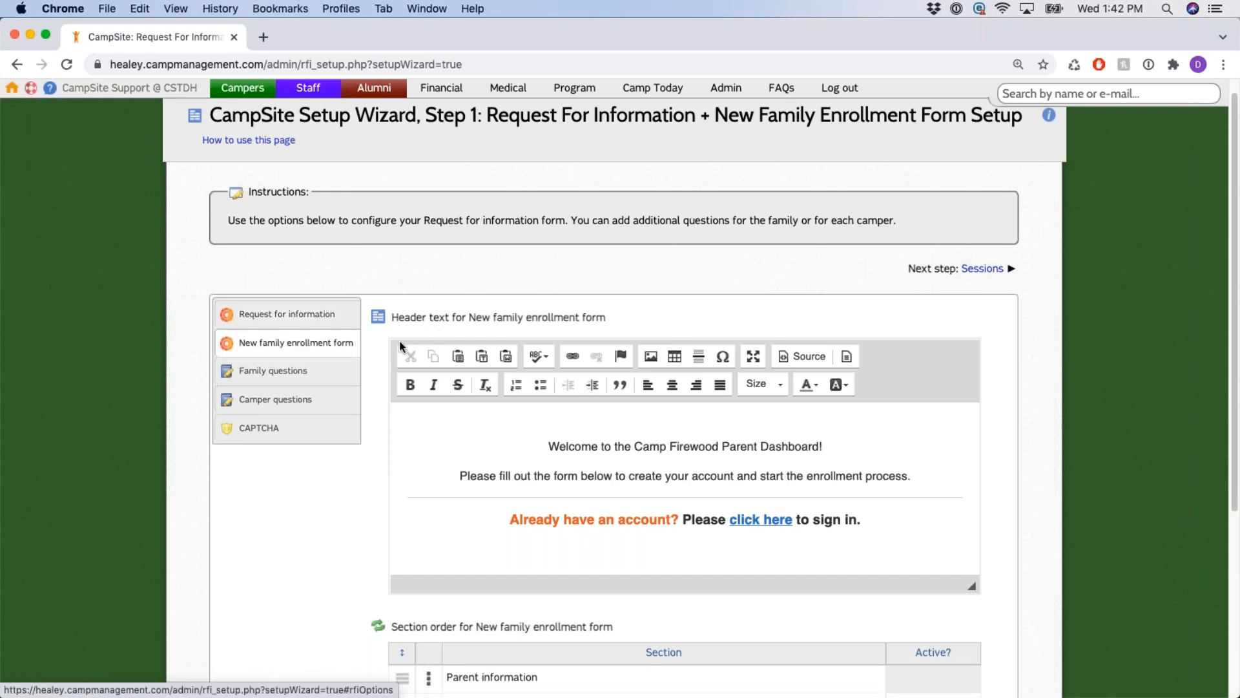
scroll(425, 259, down, 2)
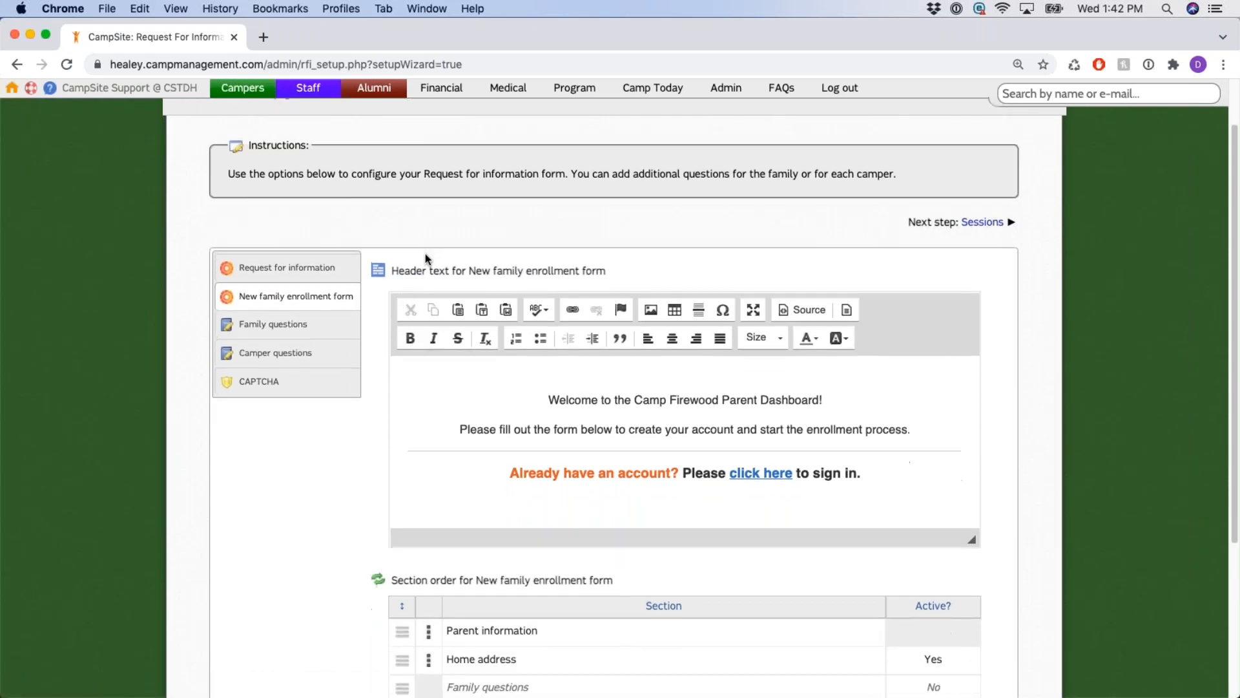
drag(392, 268, 628, 272)
click(661, 268)
scroll(677, 250, down, 1)
scroll(1008, 360, down, 3)
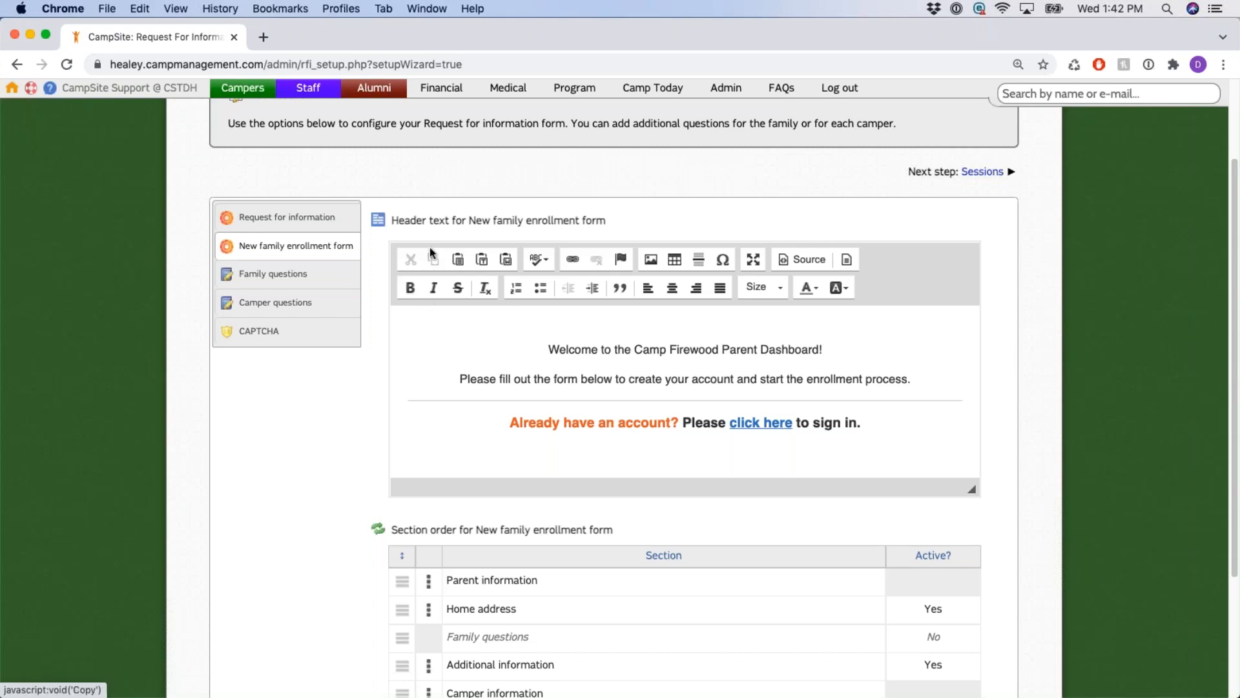
click(869, 315)
click(538, 349)
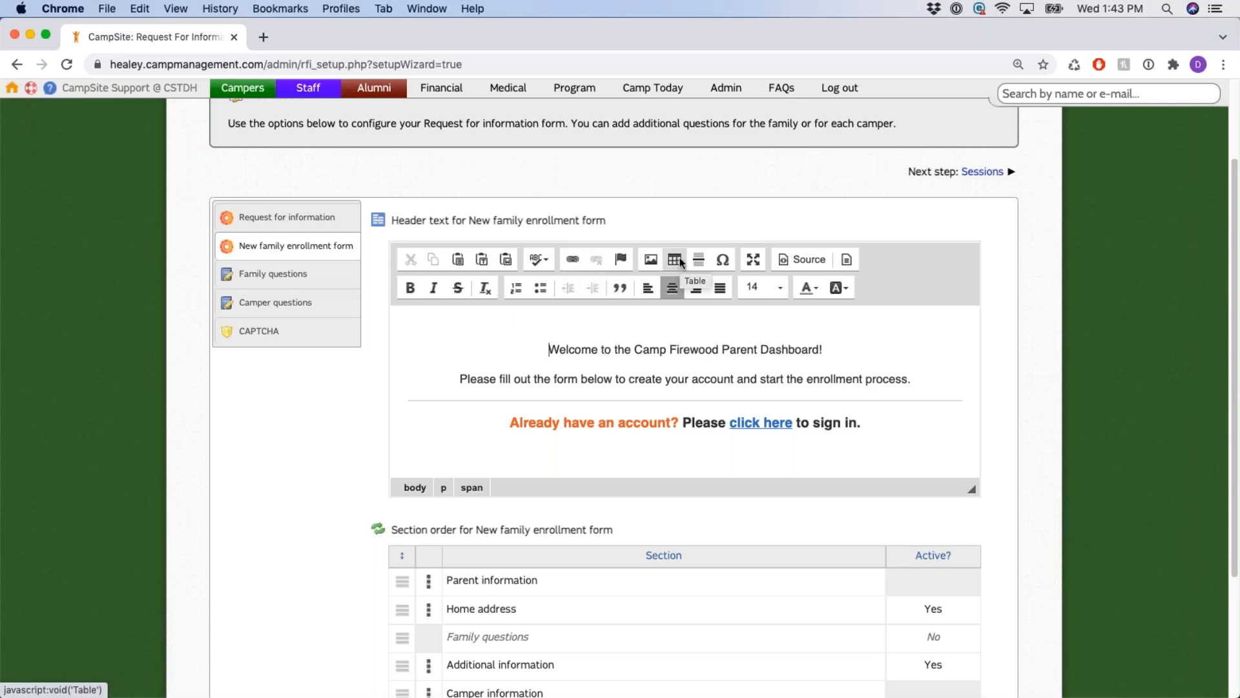
click(811, 262)
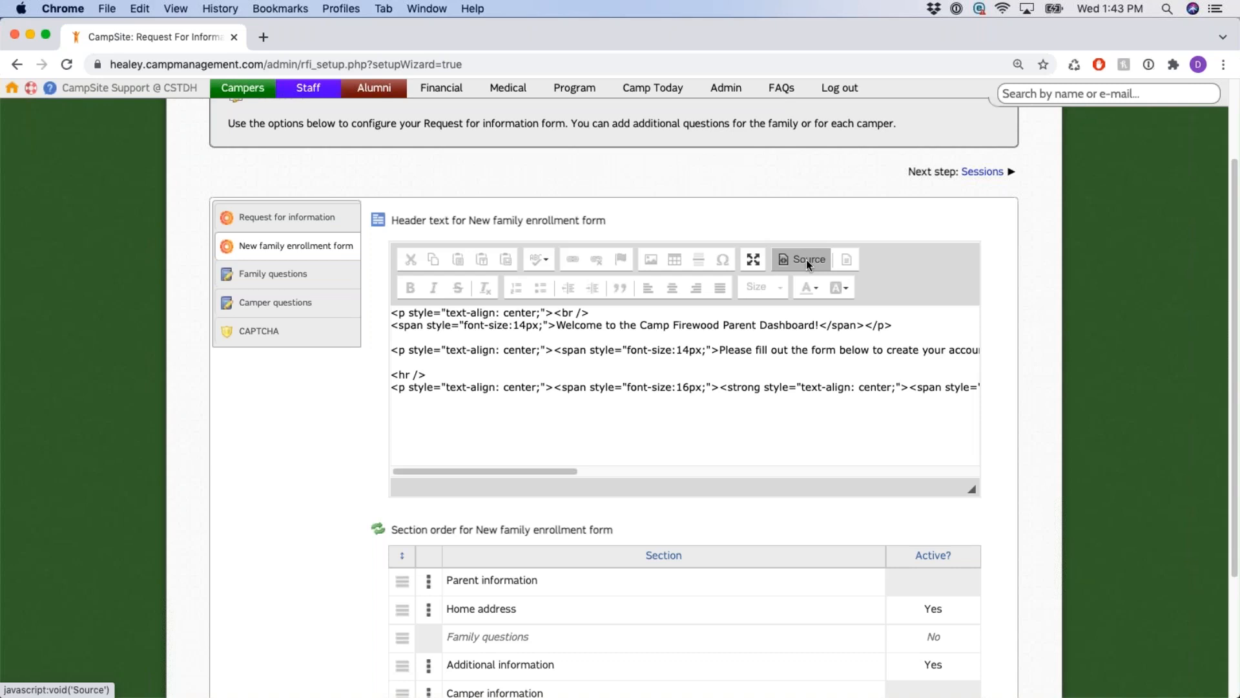
click(807, 259)
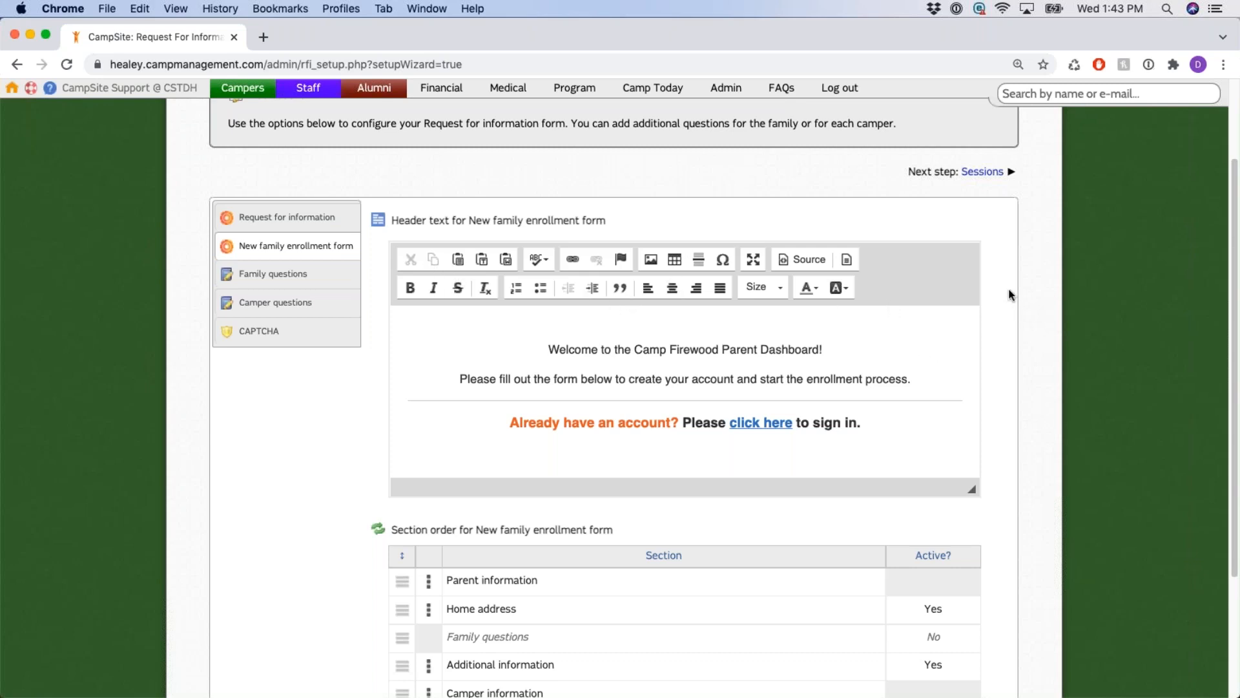
scroll(1028, 299, down, 1)
Drag Camper information up in Section order to sit second, right after Parent information.
scroll(1029, 303, down, 5)
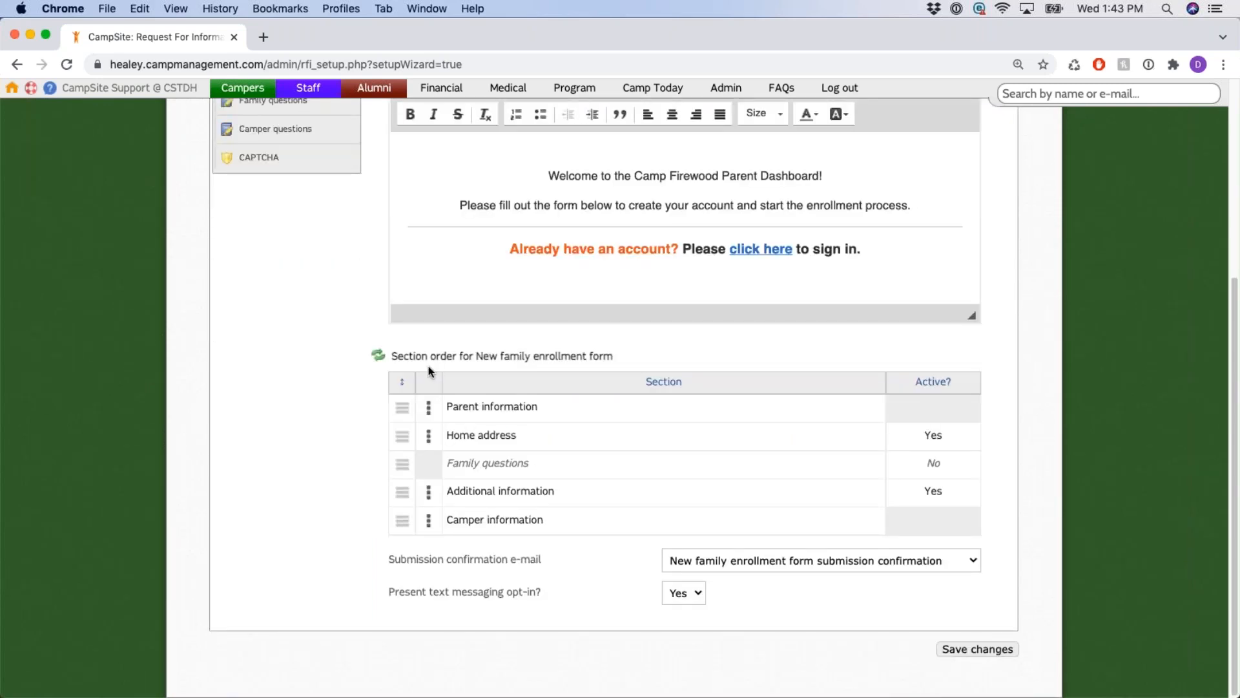
drag(392, 357, 628, 360)
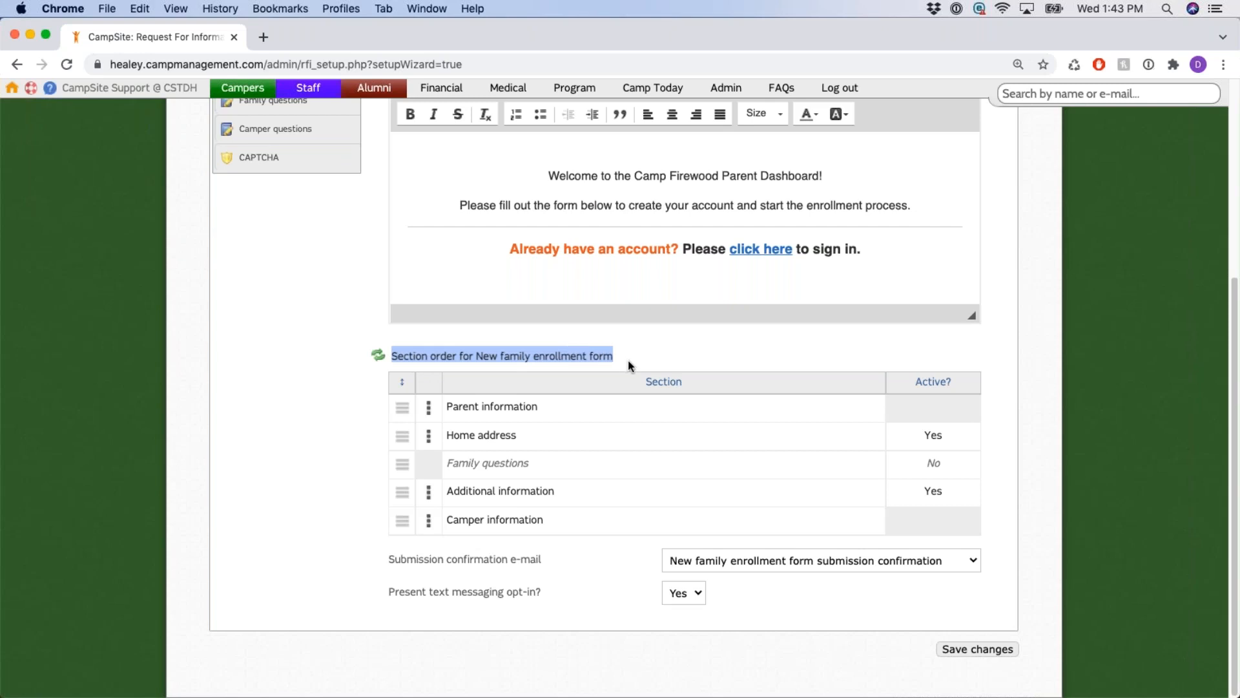
click(657, 344)
scroll(643, 352, up, 2)
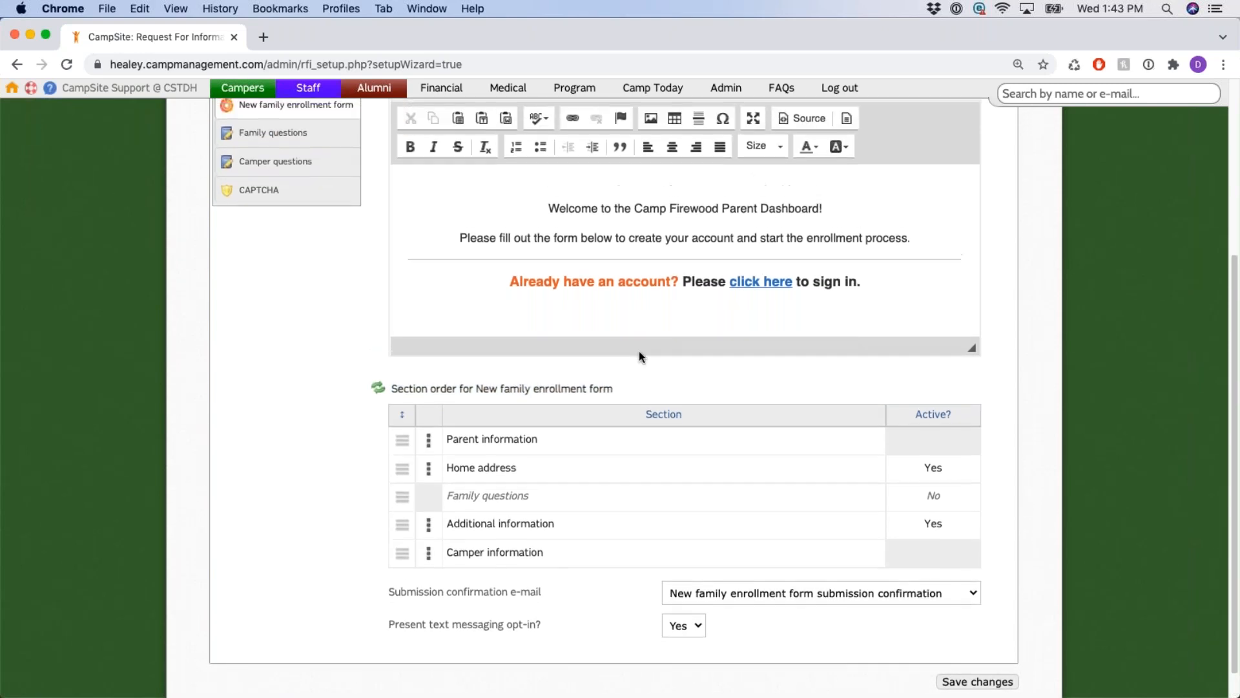
scroll(476, 338, up, 5)
scroll(493, 424, down, 8)
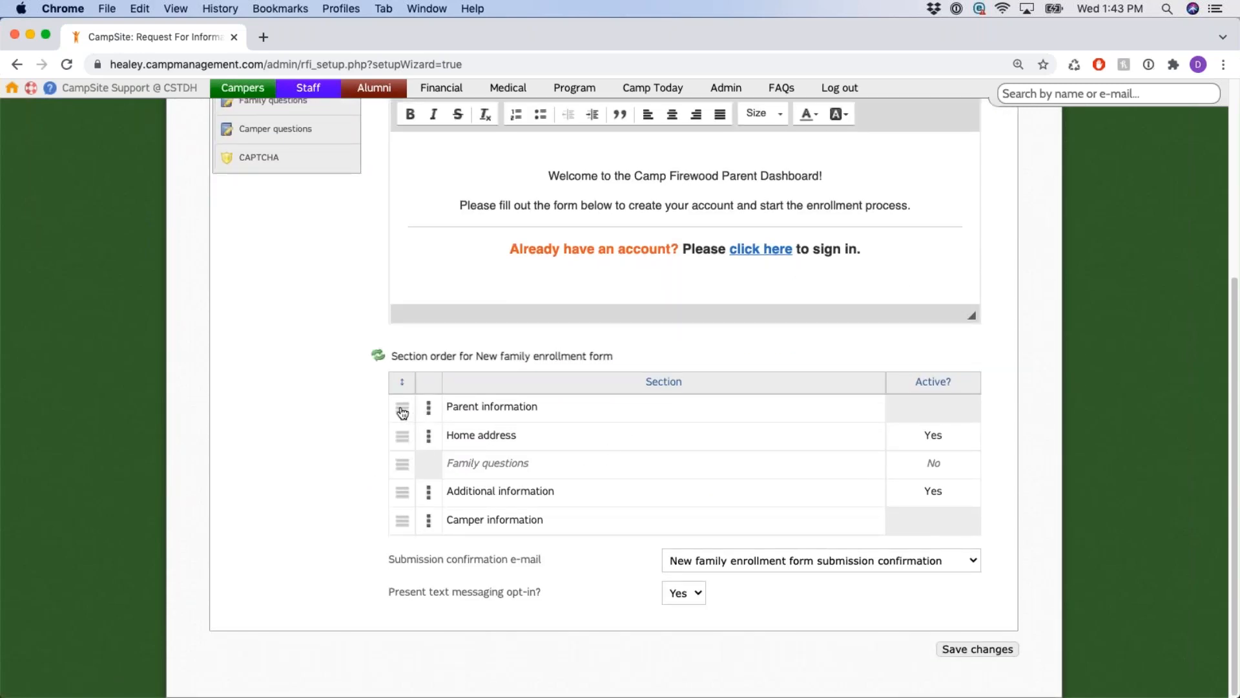
mouse_move(402, 413)
mouse_down()
mouse_move(401, 600)
mouse_move(402, 409)
mouse_up()
drag(401, 525, 403, 432)
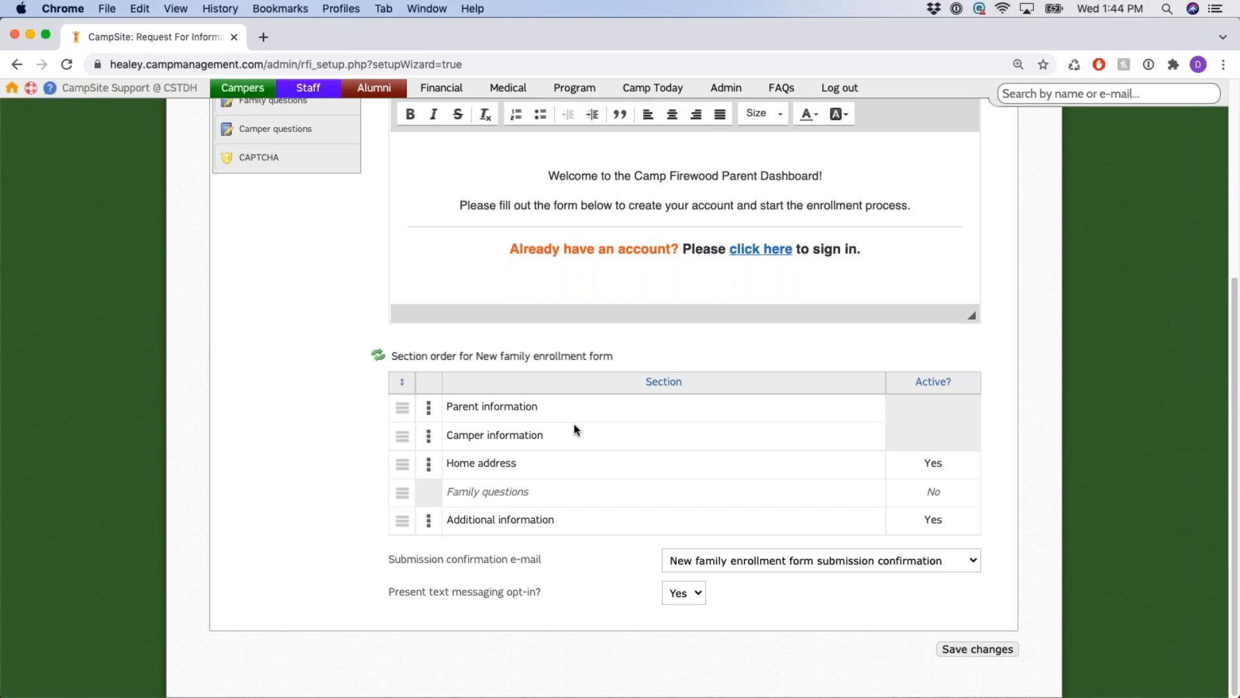
Expand the Parent and Camper information field tables and show that Gender can be dragged lower.
click(428, 411)
scroll(429, 420, down, 3)
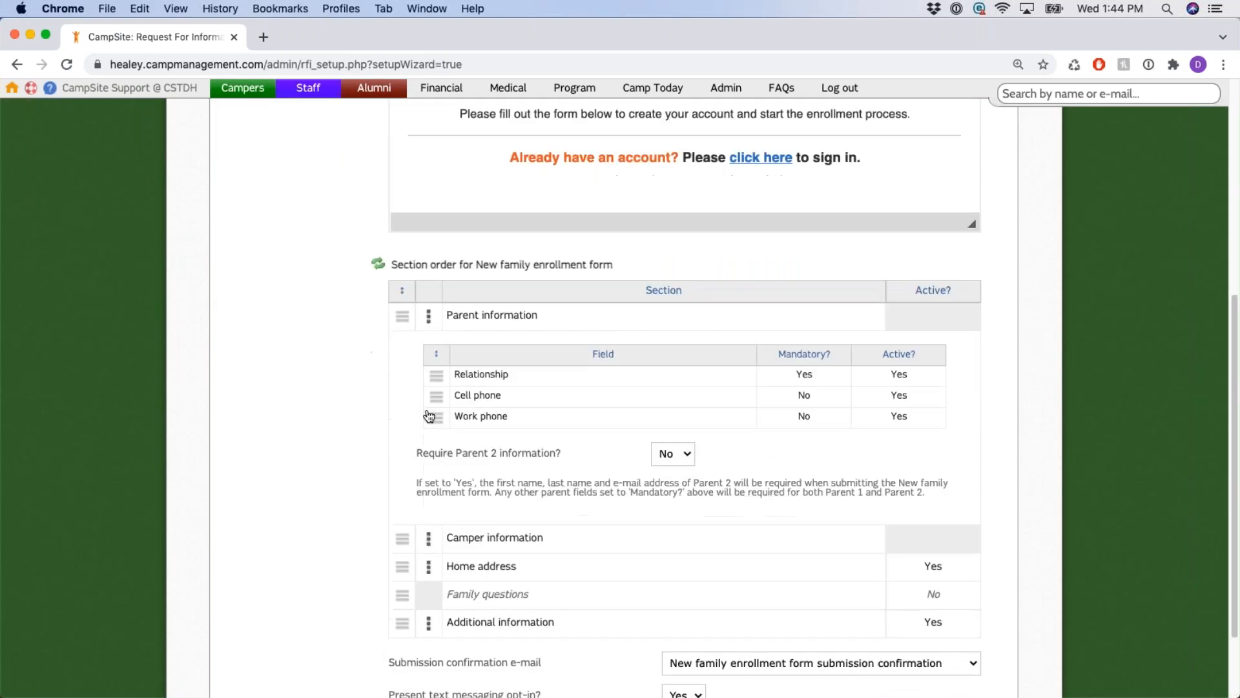
click(429, 438)
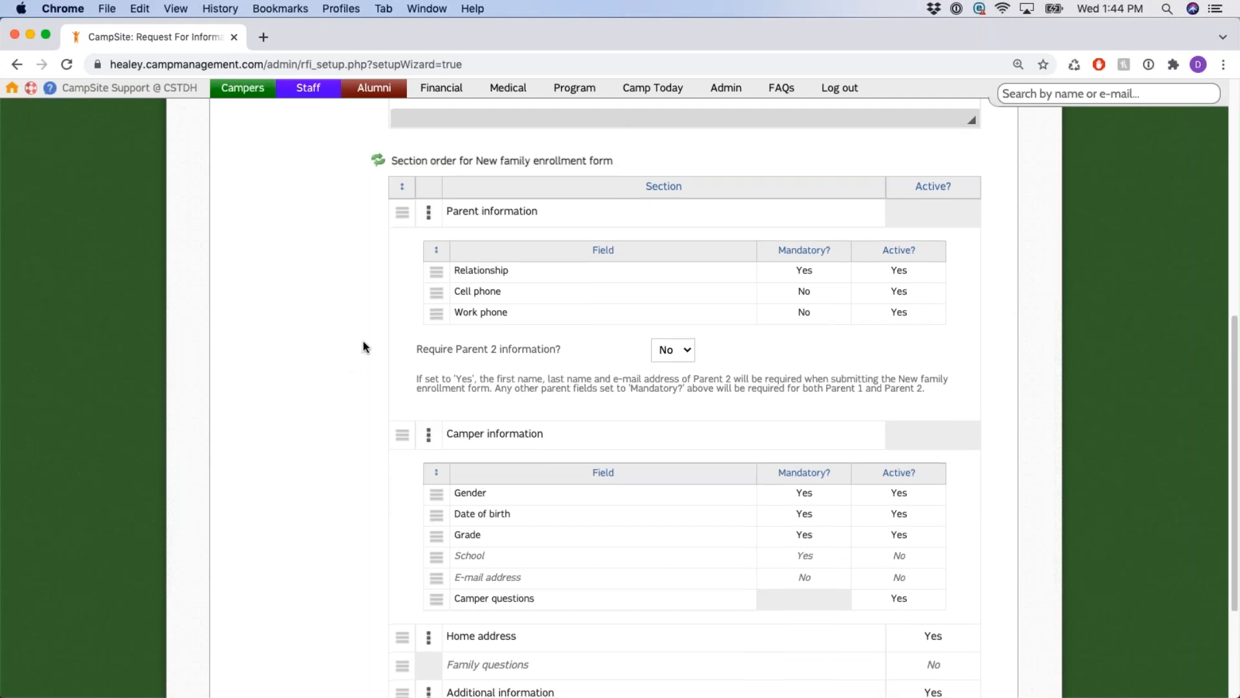
scroll(364, 347, down, 1)
scroll(363, 346, down, 1)
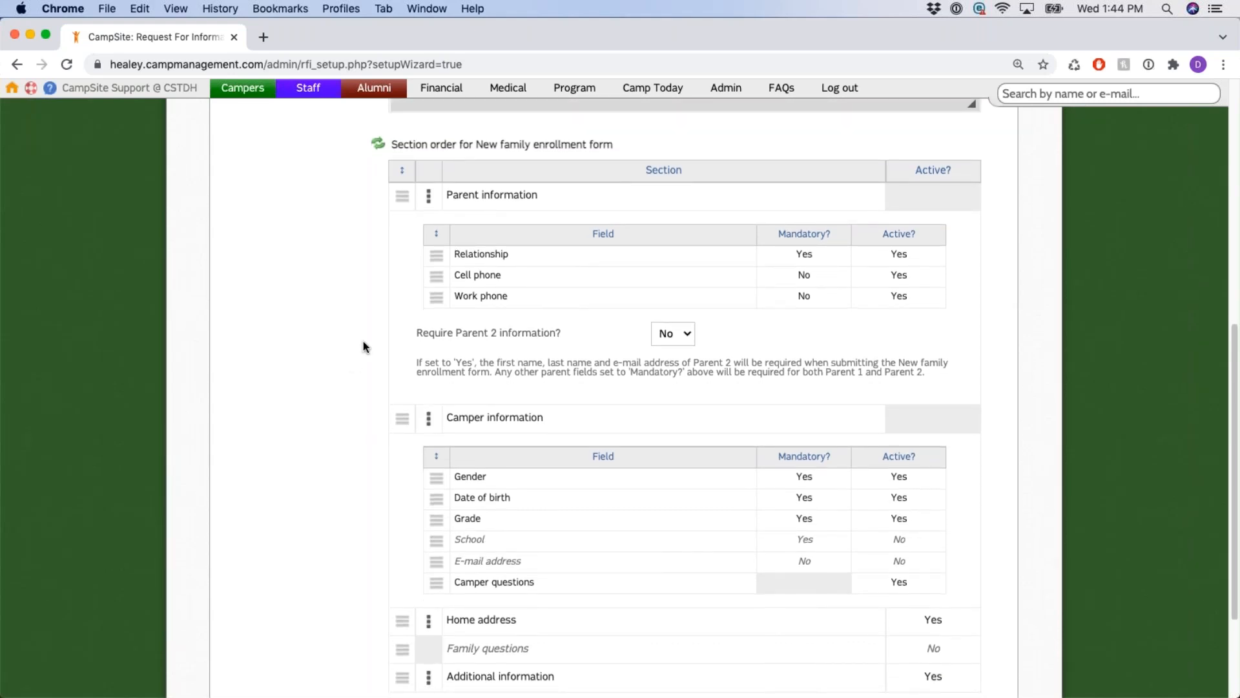
scroll(356, 351, down, 2)
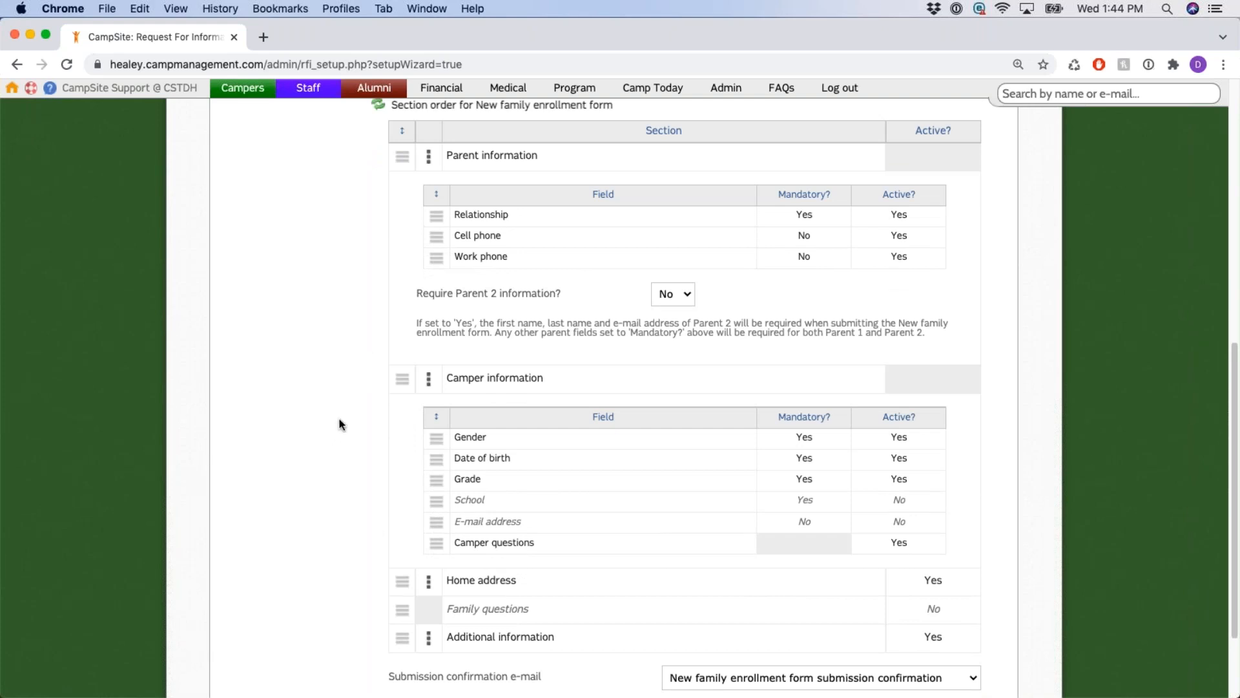
mouse_move(433, 439)
mouse_down()
mouse_move(431, 551)
mouse_move(432, 439)
mouse_up()
Point out the Active? column and the Relationship field's Active value.
scroll(601, 381, up, 2)
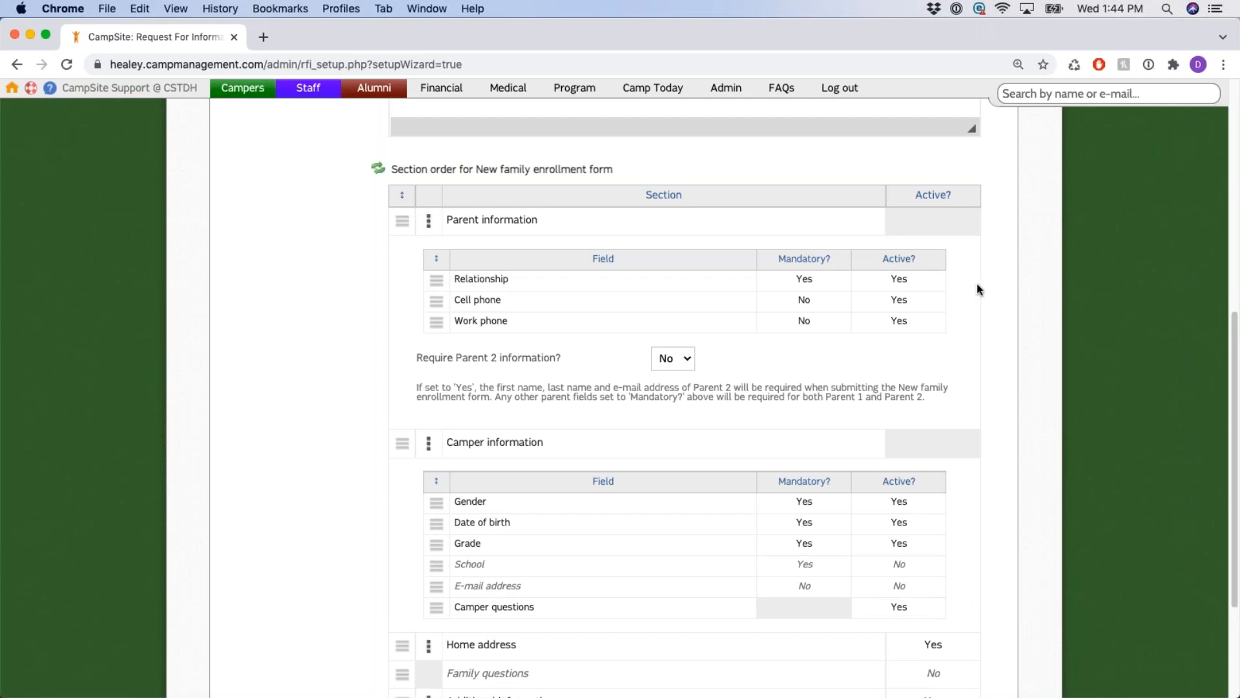
scroll(963, 355, up, 2)
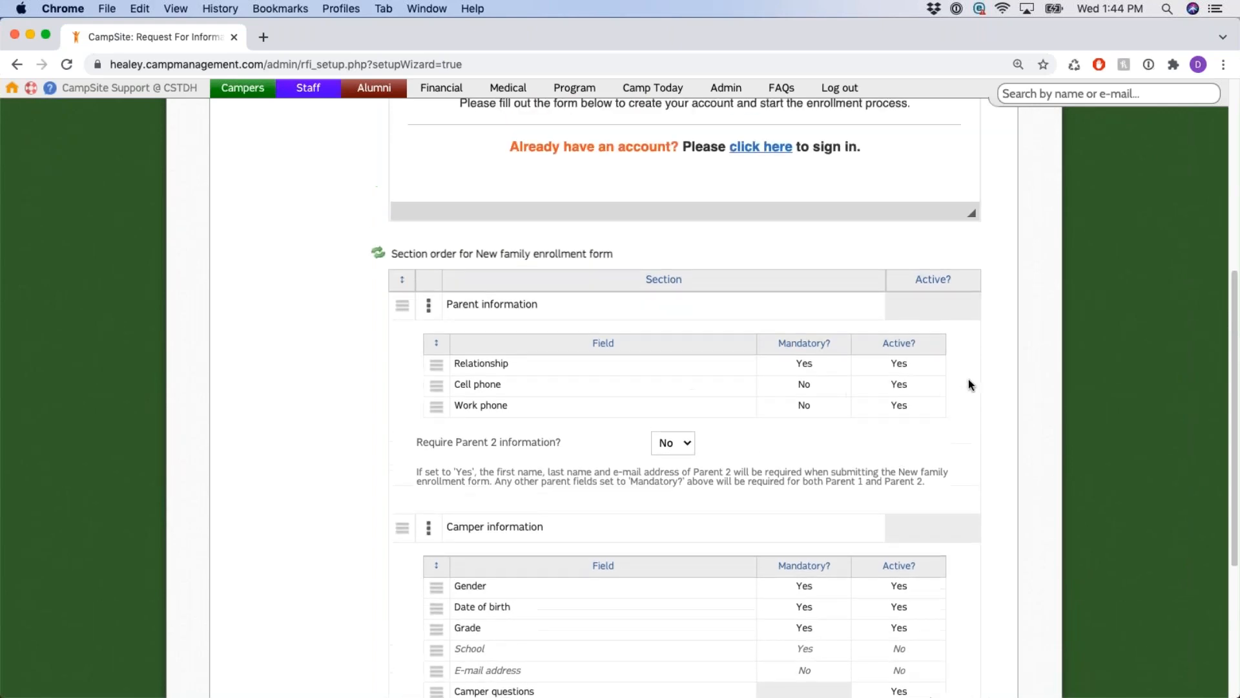
scroll(950, 394, up, 1)
drag(878, 355, 921, 356)
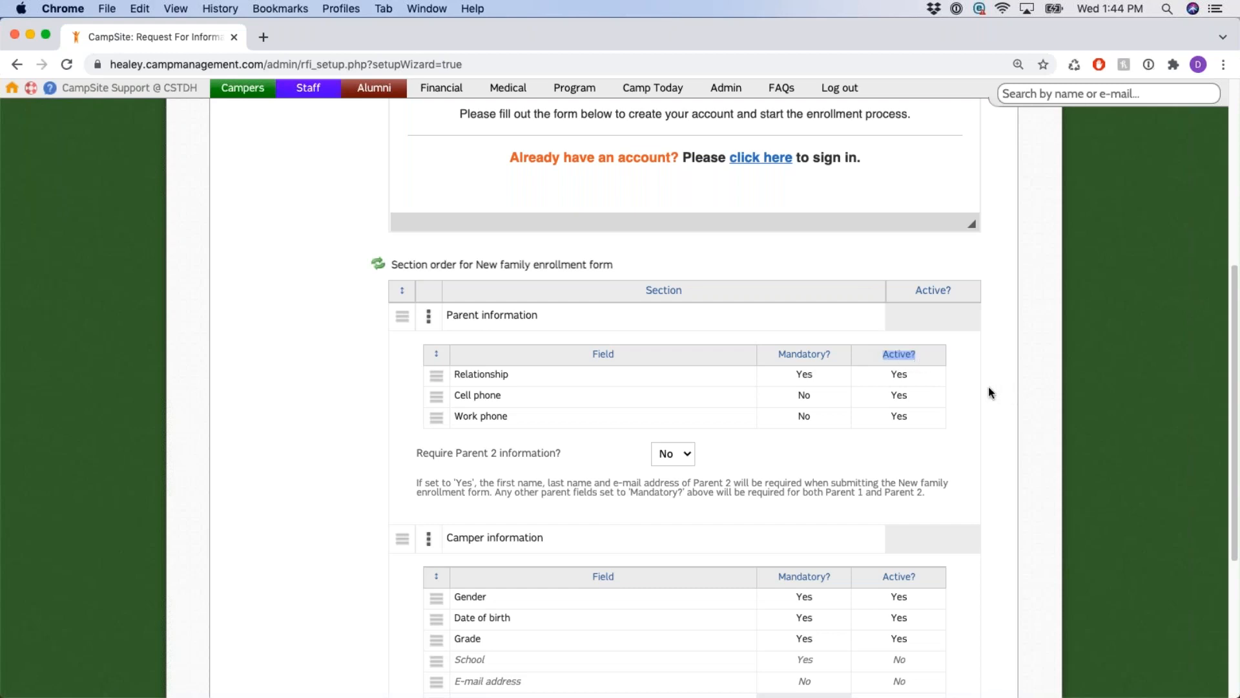
click(965, 359)
drag(891, 374, 949, 379)
click(901, 374)
click(901, 373)
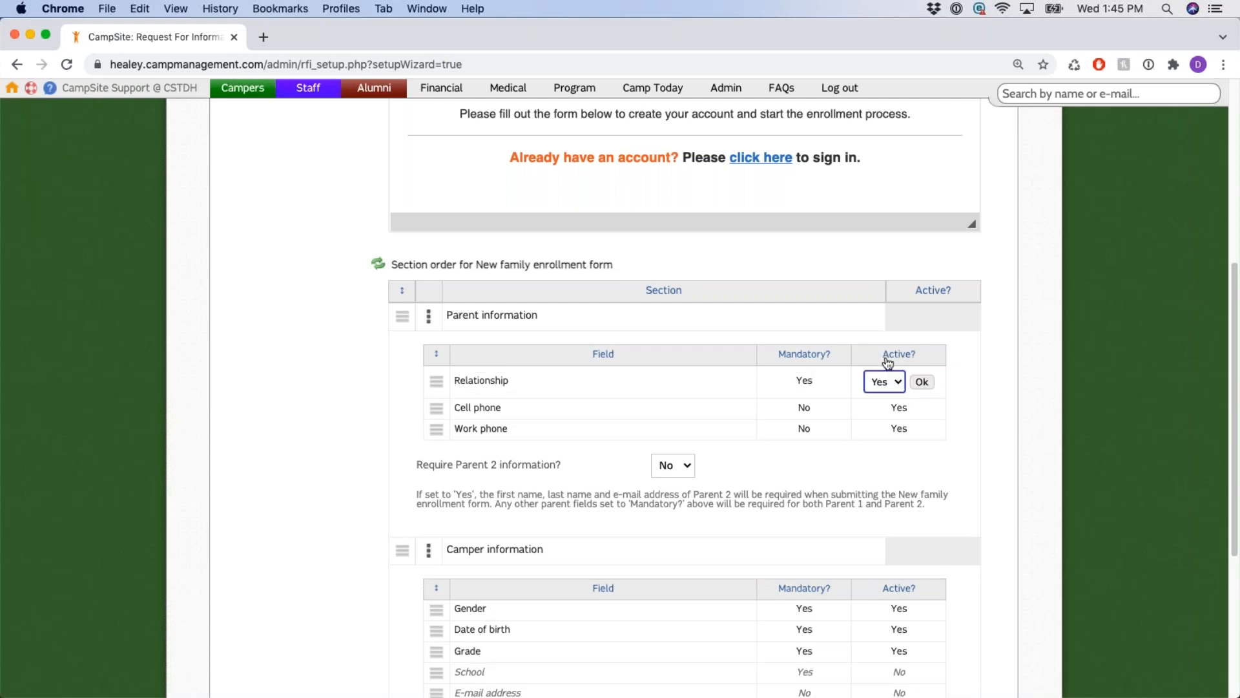
click(900, 388)
click(898, 395)
click(922, 382)
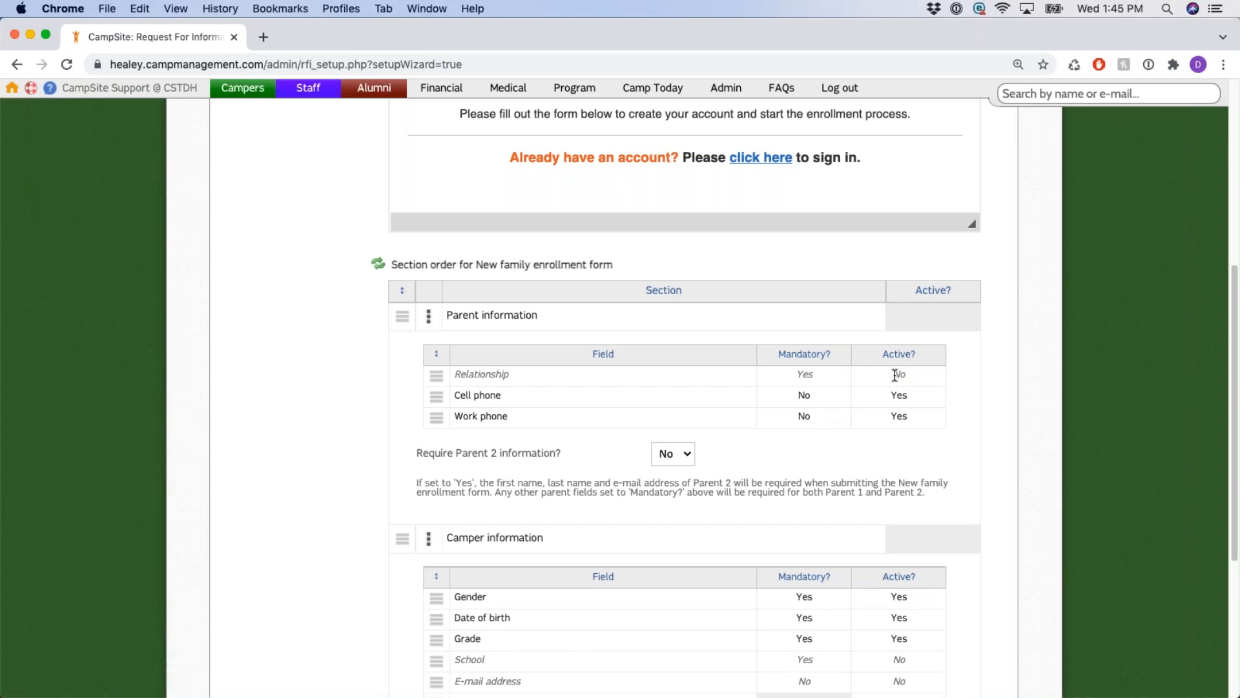
drag(894, 374, 916, 377)
click(946, 381)
drag(456, 374, 987, 391)
click(982, 388)
drag(479, 373, 914, 374)
click(914, 397)
click(899, 375)
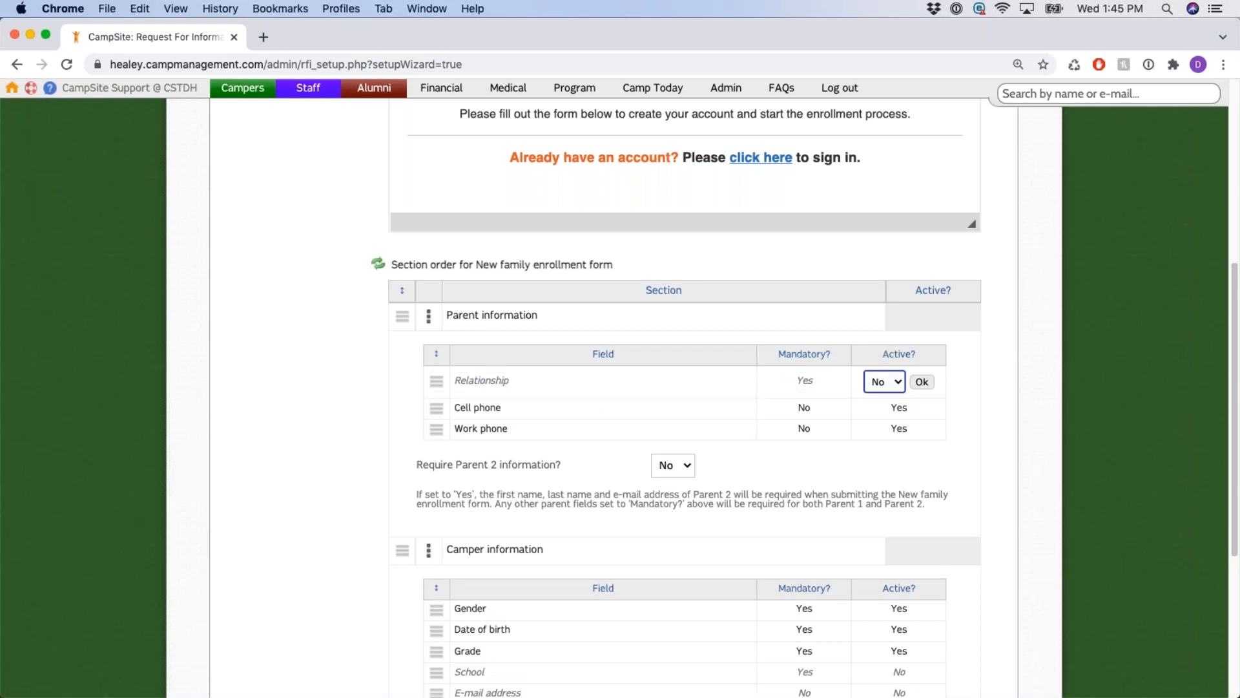
click(884, 382)
click(882, 368)
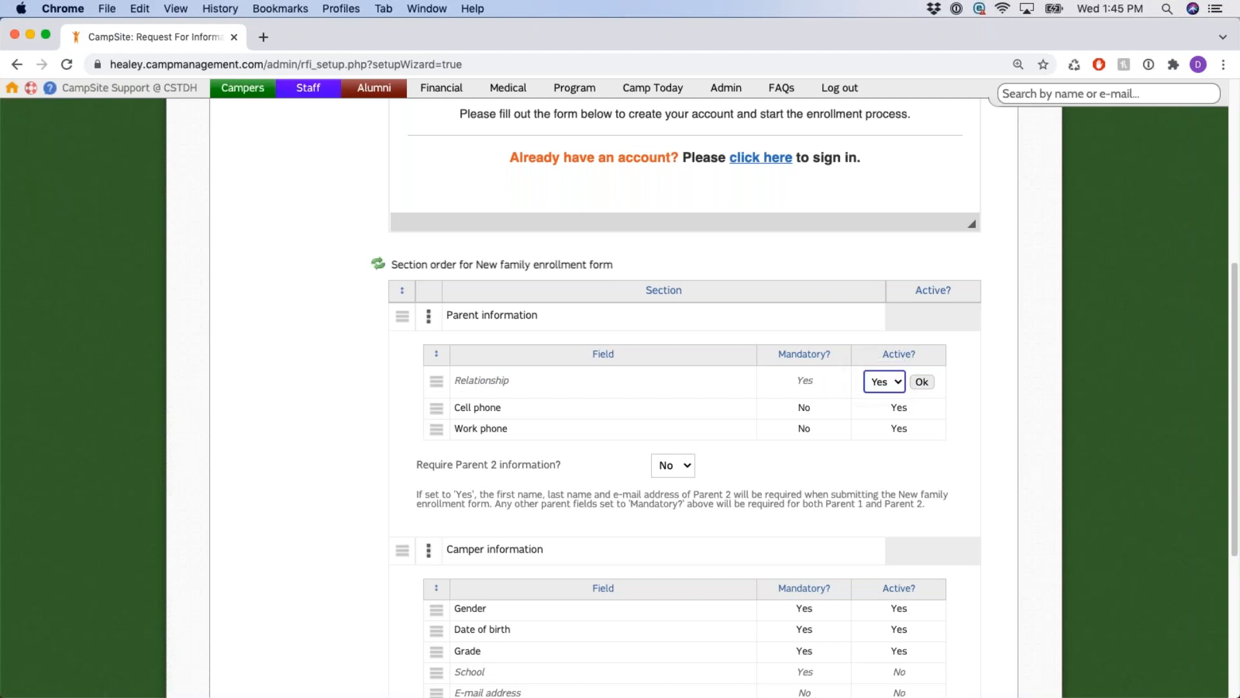
click(921, 382)
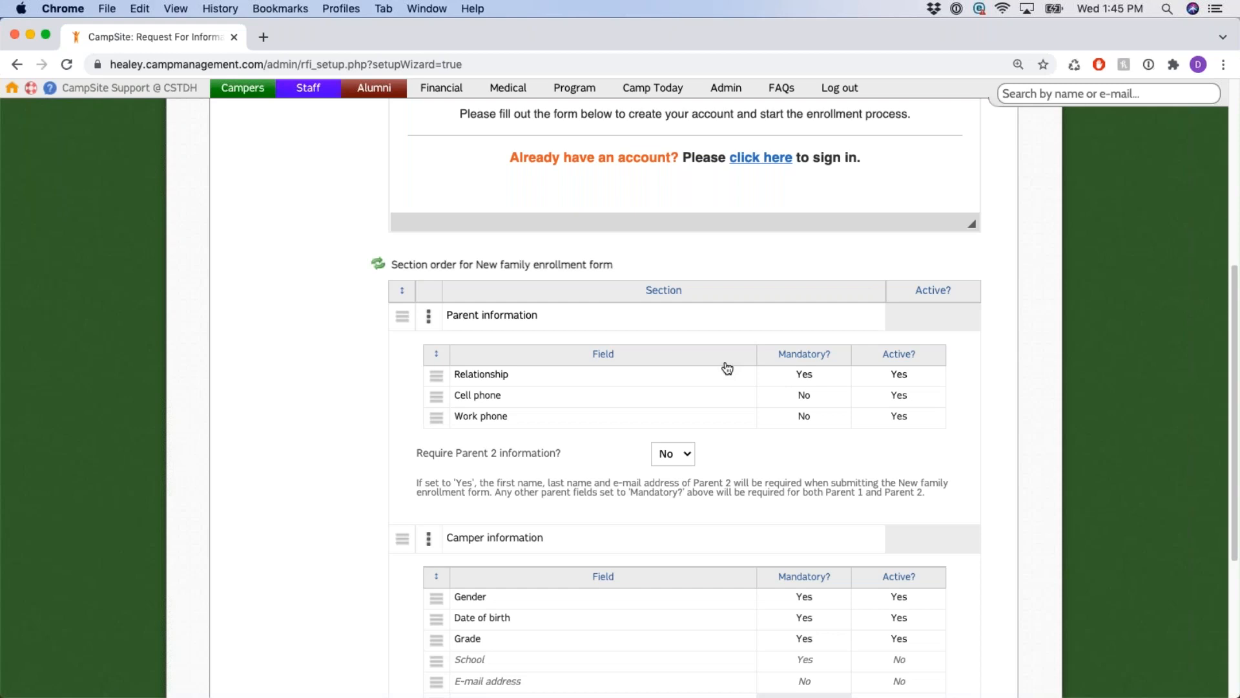
double_click(803, 397)
click(908, 398)
double_click(908, 398)
click(806, 396)
click(805, 395)
click(806, 401)
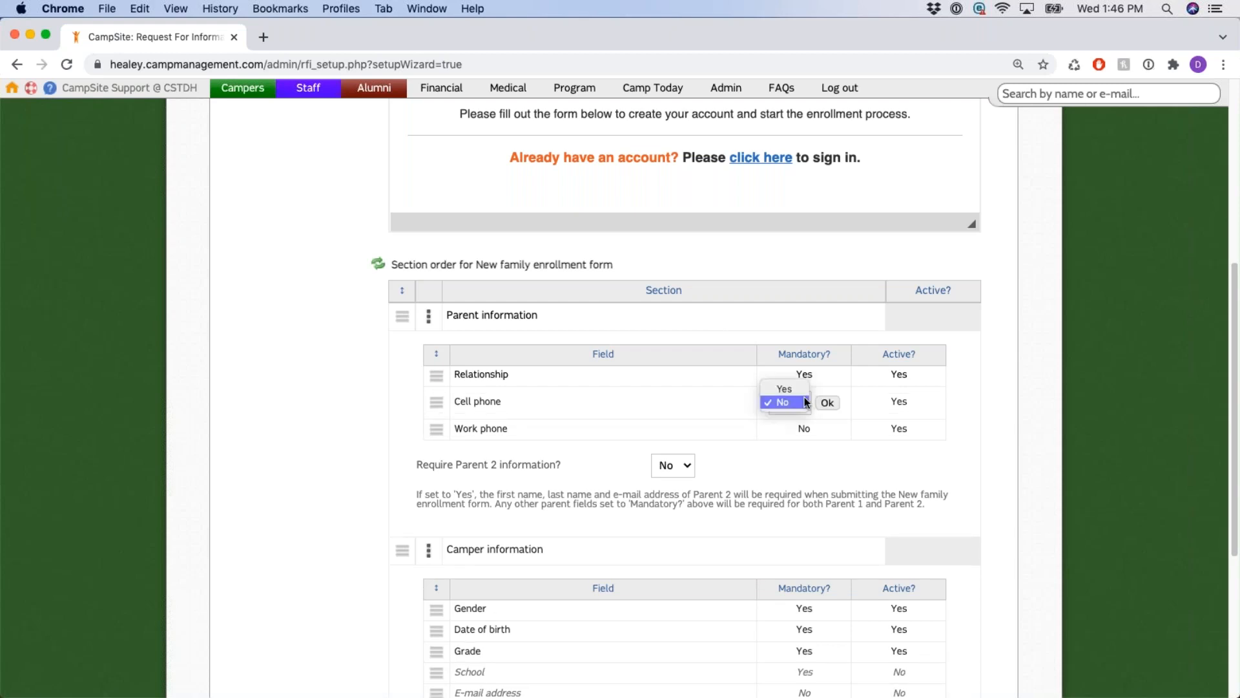
click(799, 404)
click(827, 403)
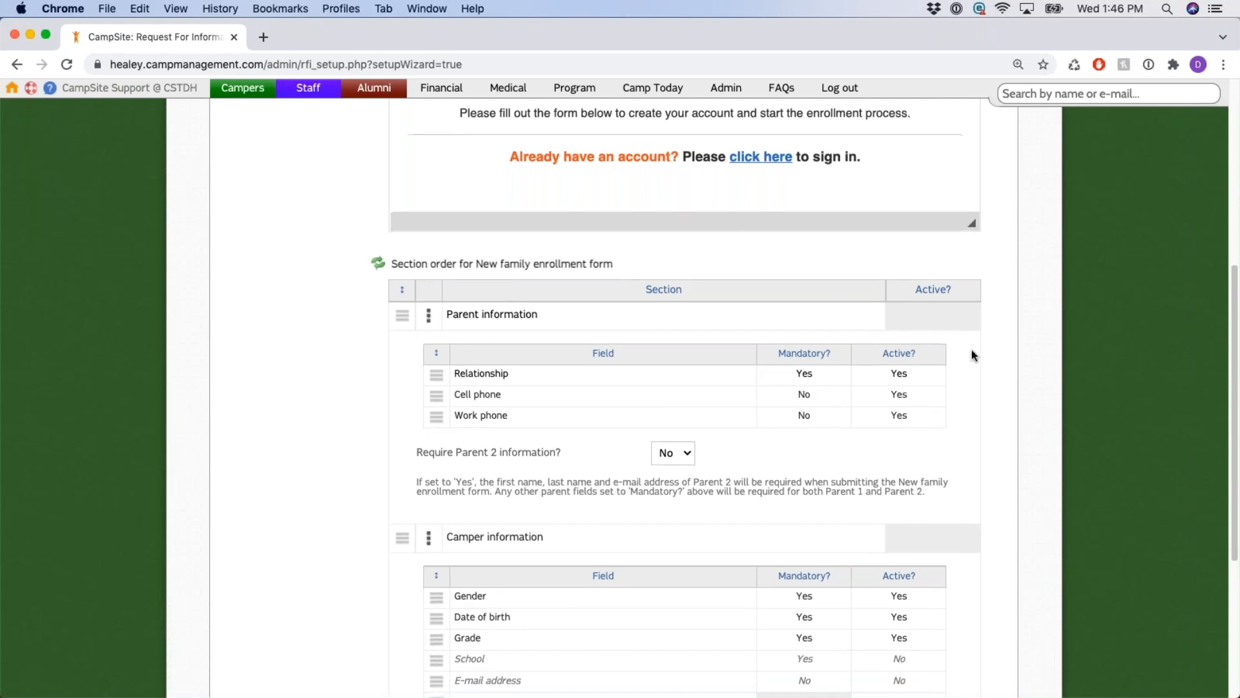
scroll(963, 360, down, 3)
drag(446, 177, 541, 178)
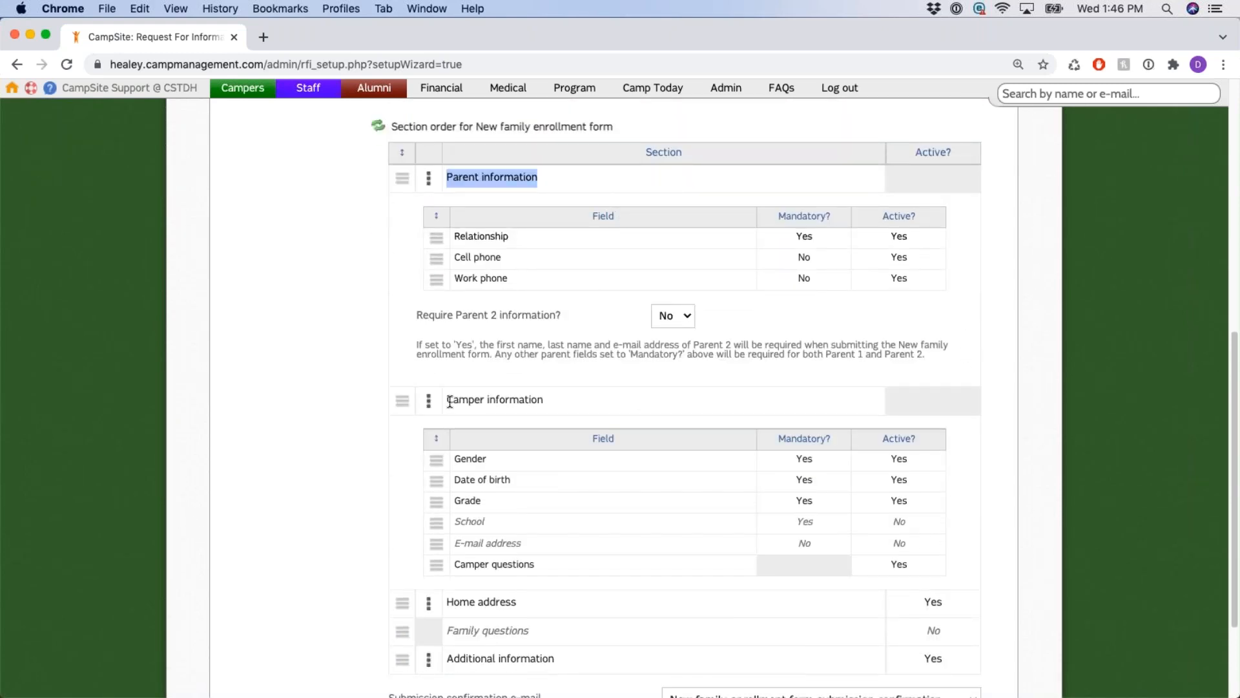
drag(447, 399, 576, 409)
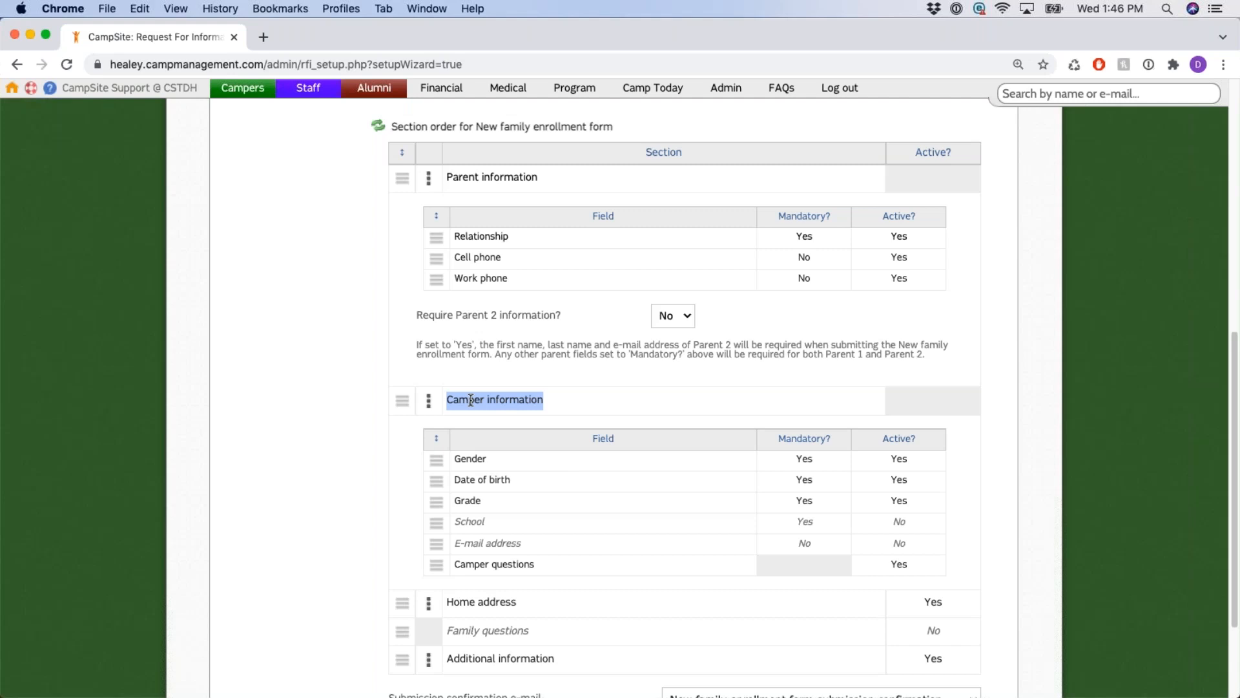
click(657, 406)
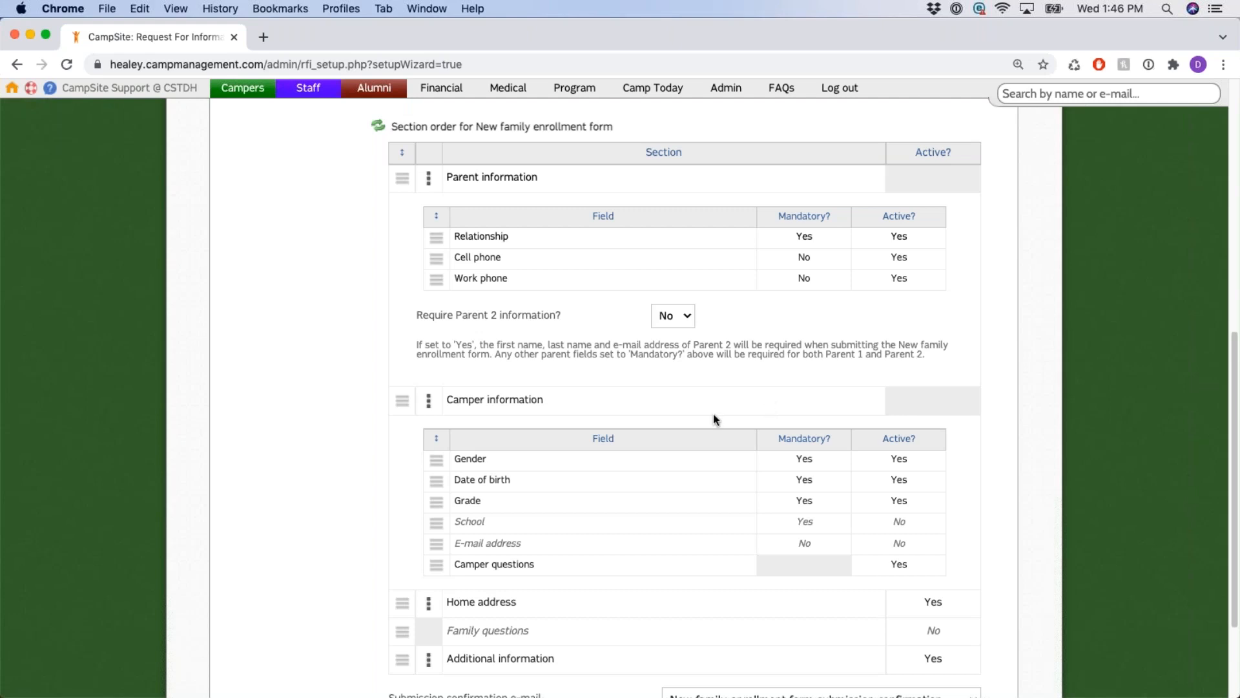
Collapse Camper and Parent information, then review and collapse Home address's Address and Home phone fields.
click(430, 402)
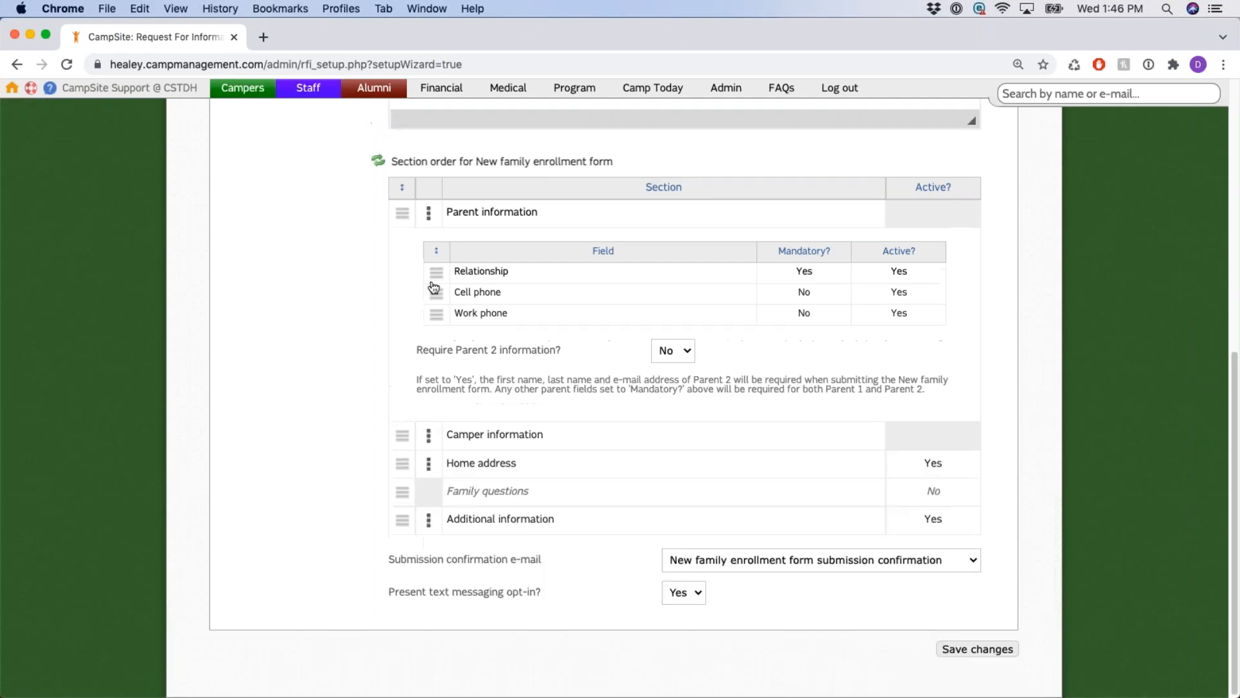
click(429, 212)
click(429, 467)
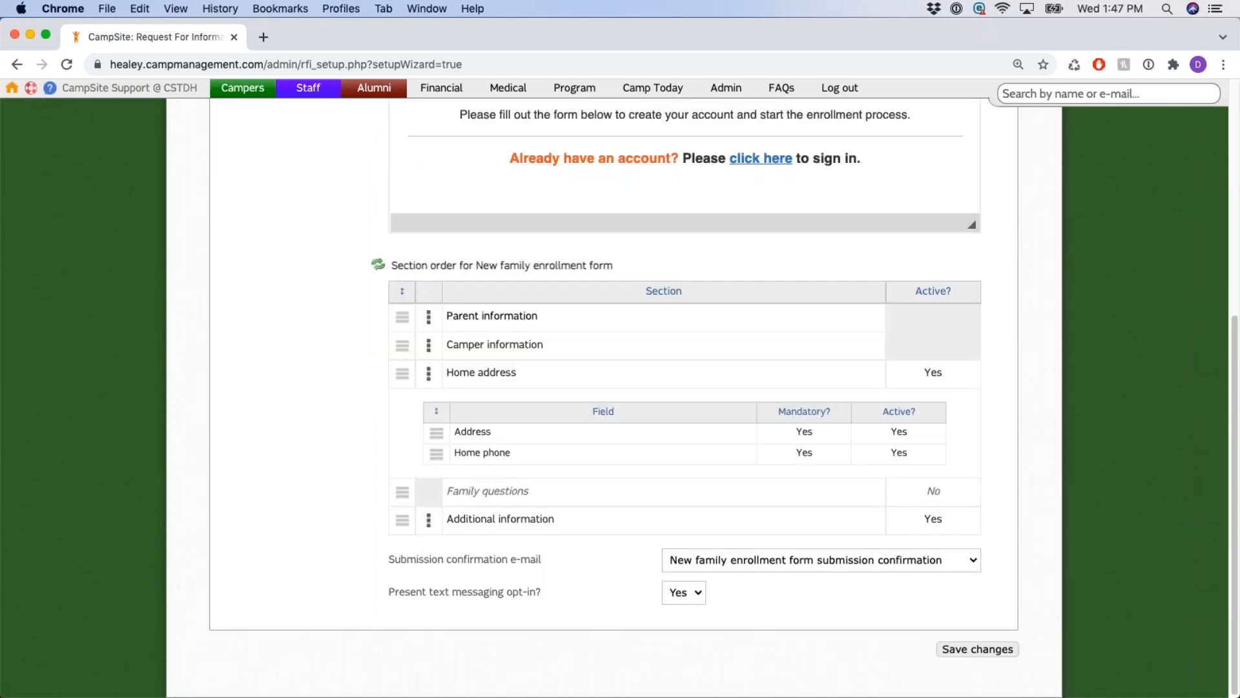
drag(455, 431, 527, 457)
click(429, 373)
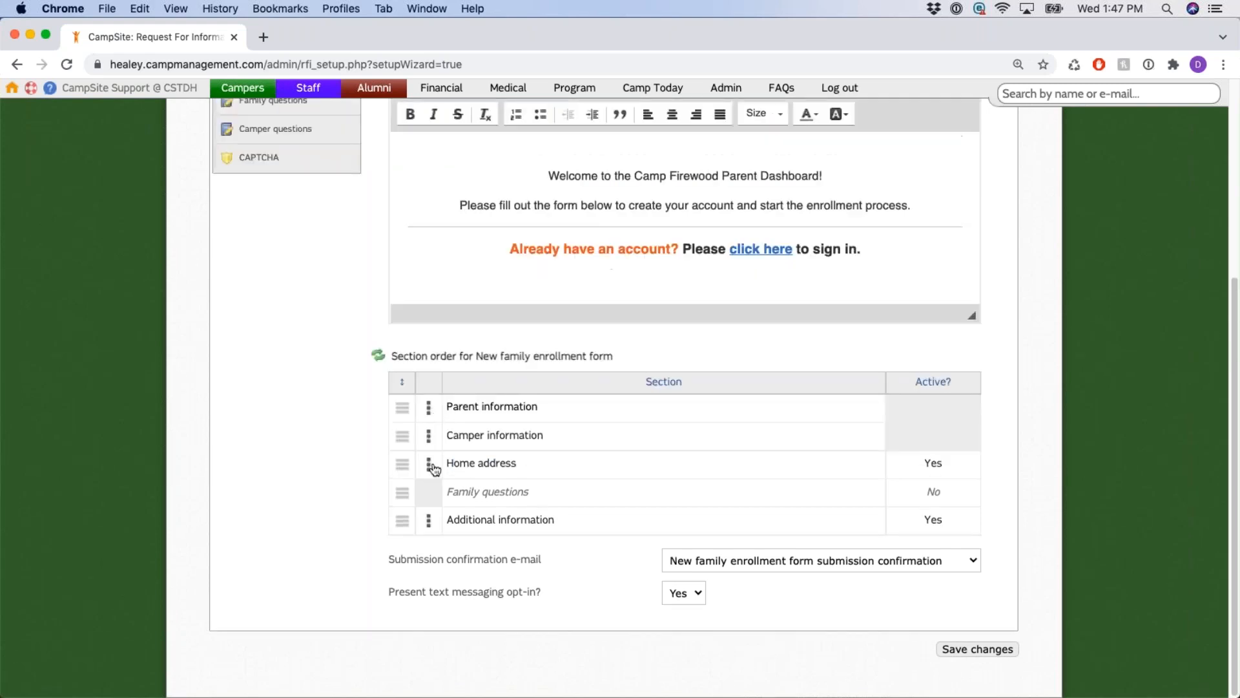
Review Additional information's single Lead source field, then collapse it.
click(429, 520)
drag(456, 509, 527, 515)
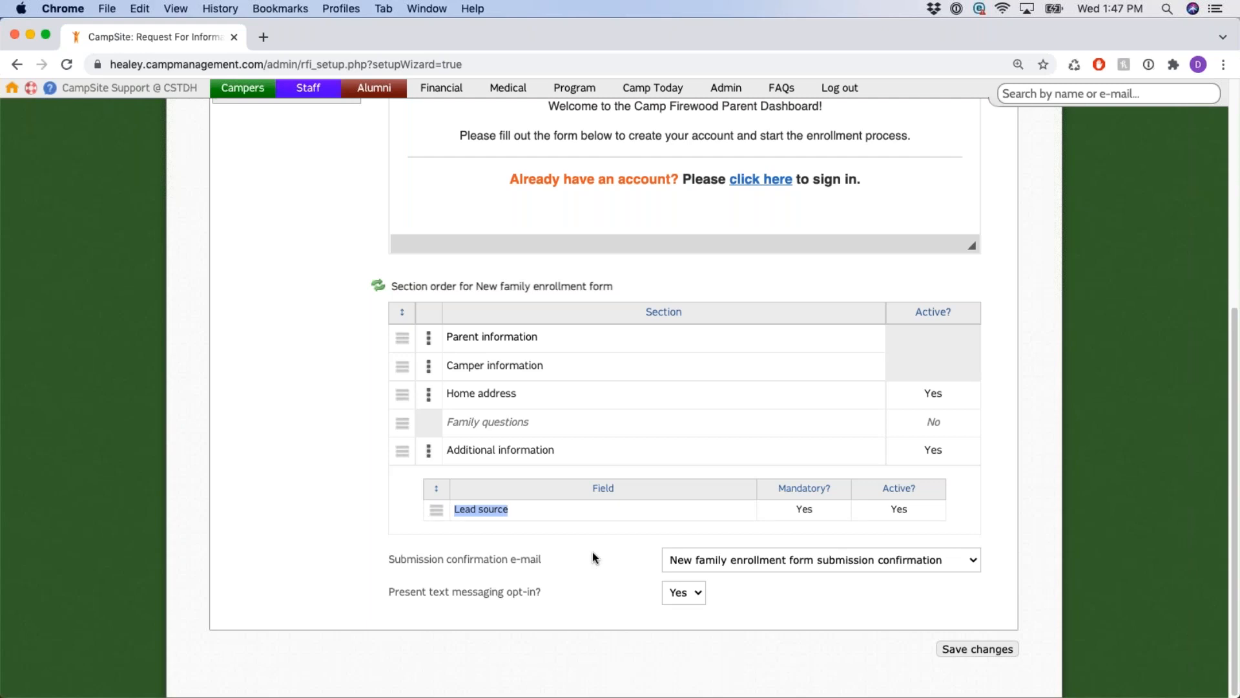
click(428, 452)
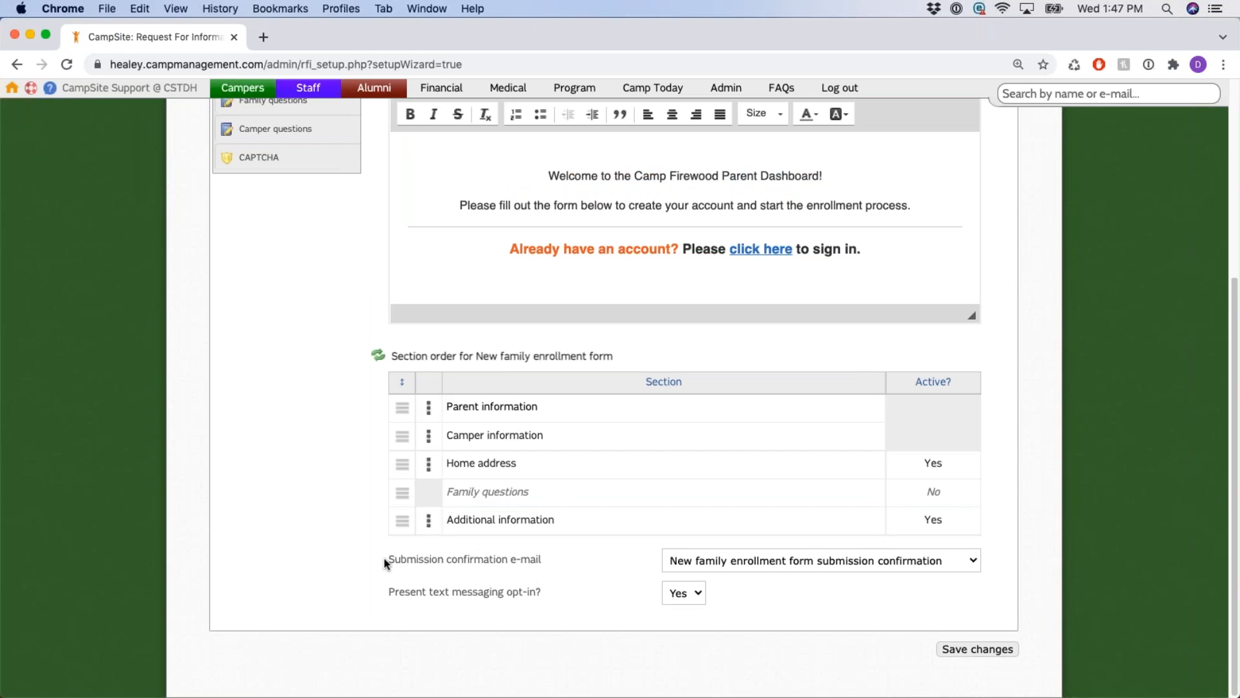
drag(389, 559, 554, 564)
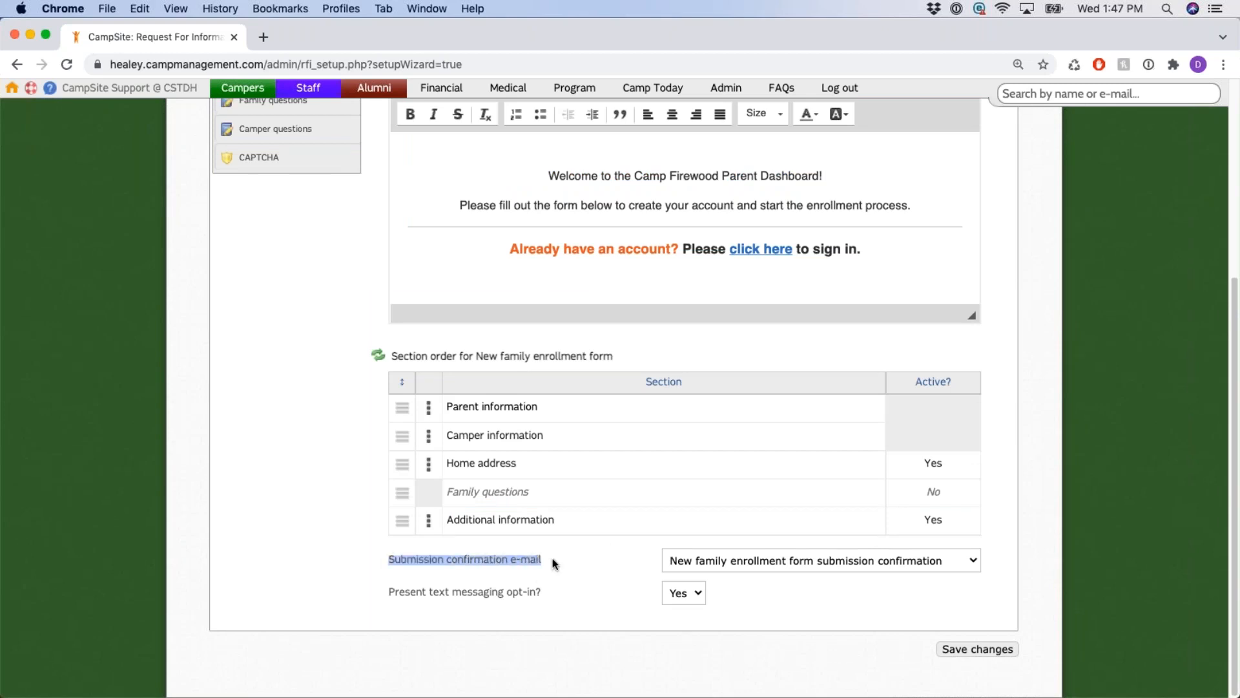
click(560, 556)
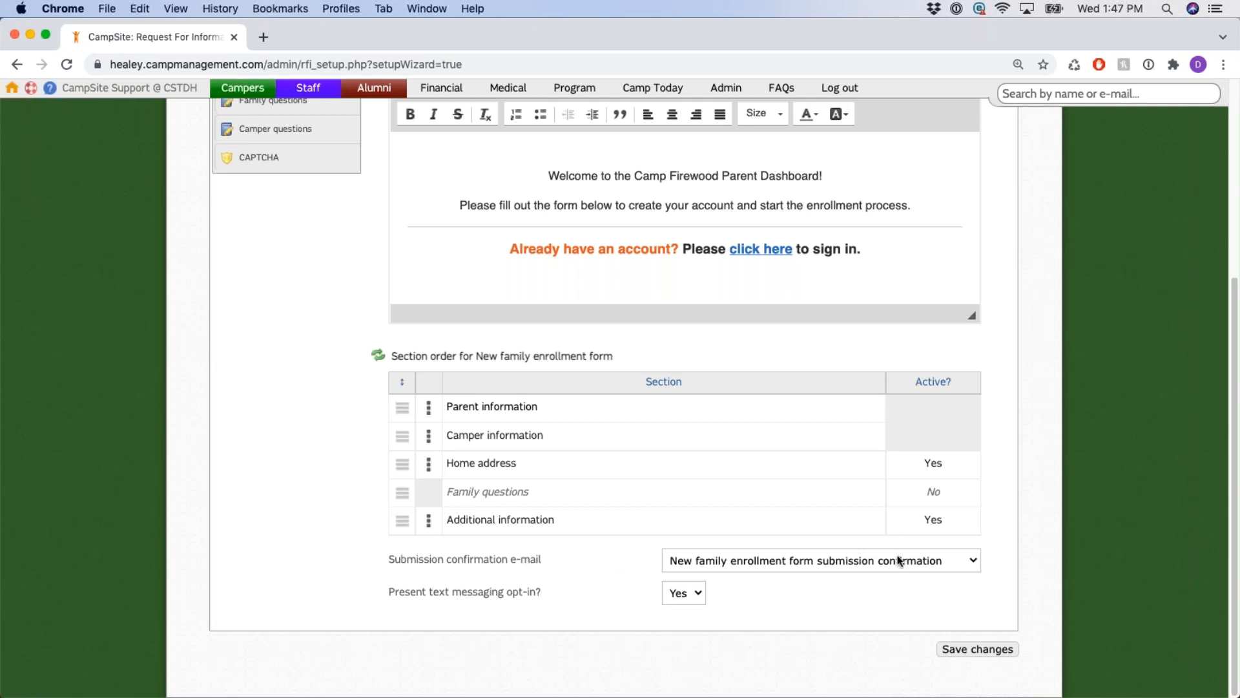
drag(458, 559, 565, 565)
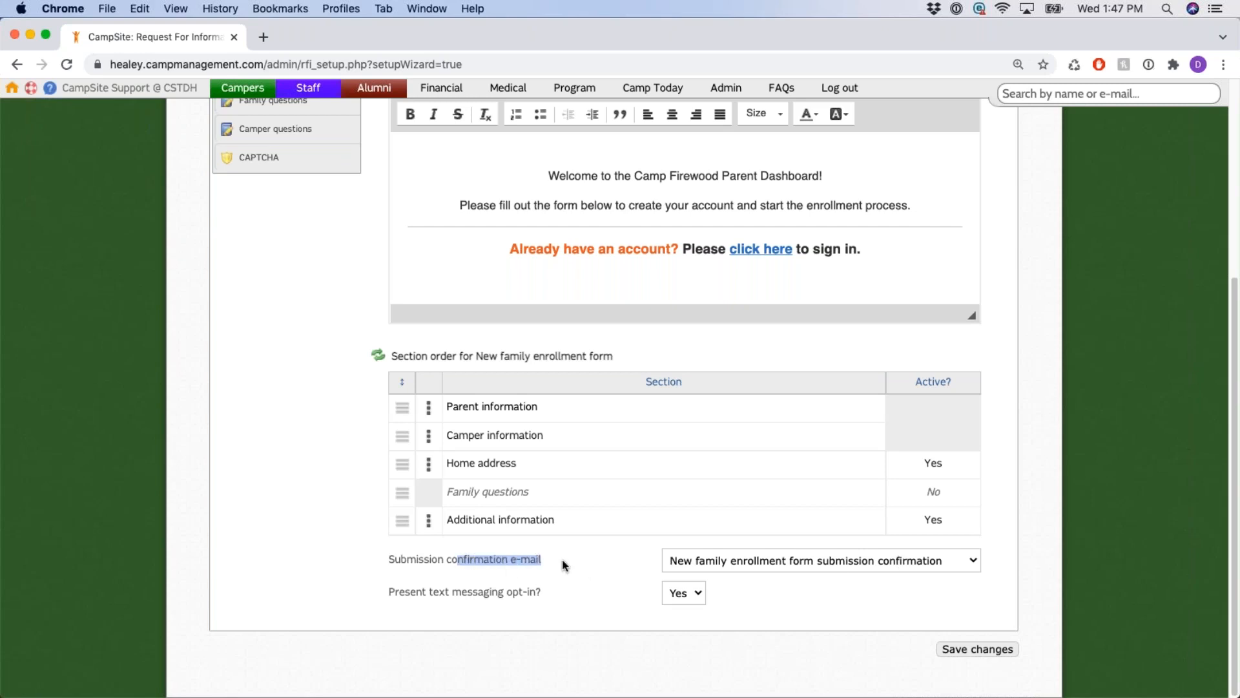
click(608, 568)
drag(475, 407, 518, 465)
drag(499, 519, 595, 521)
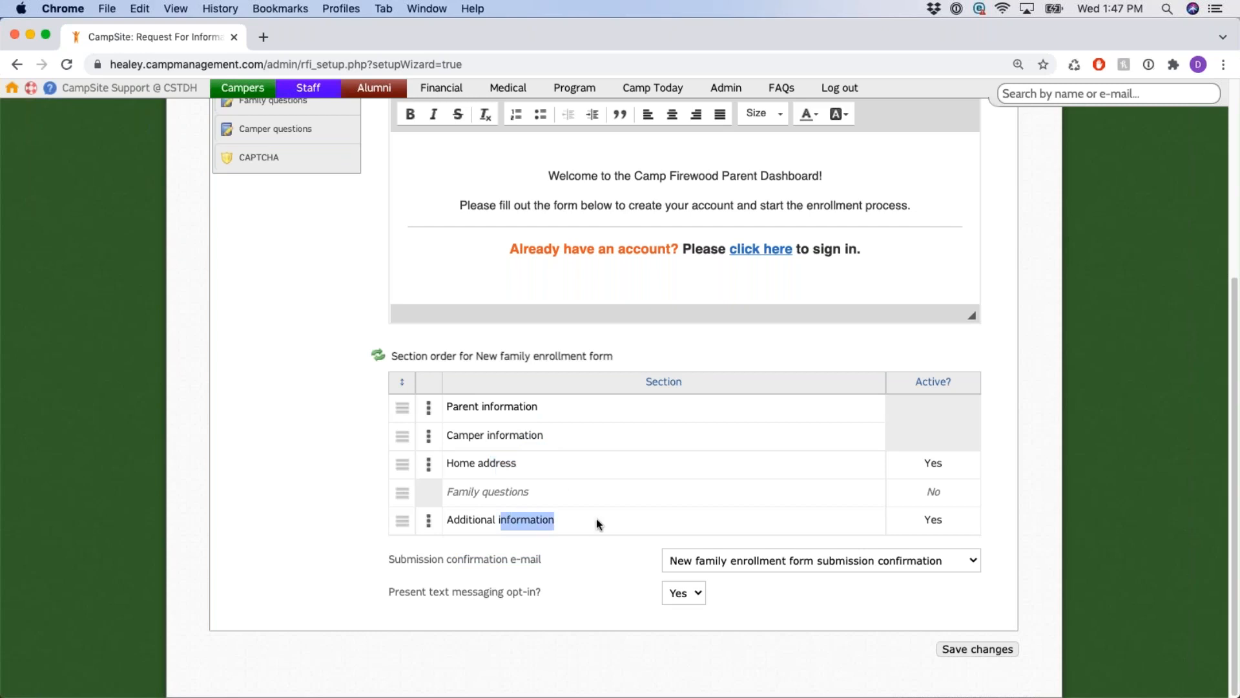
click(781, 368)
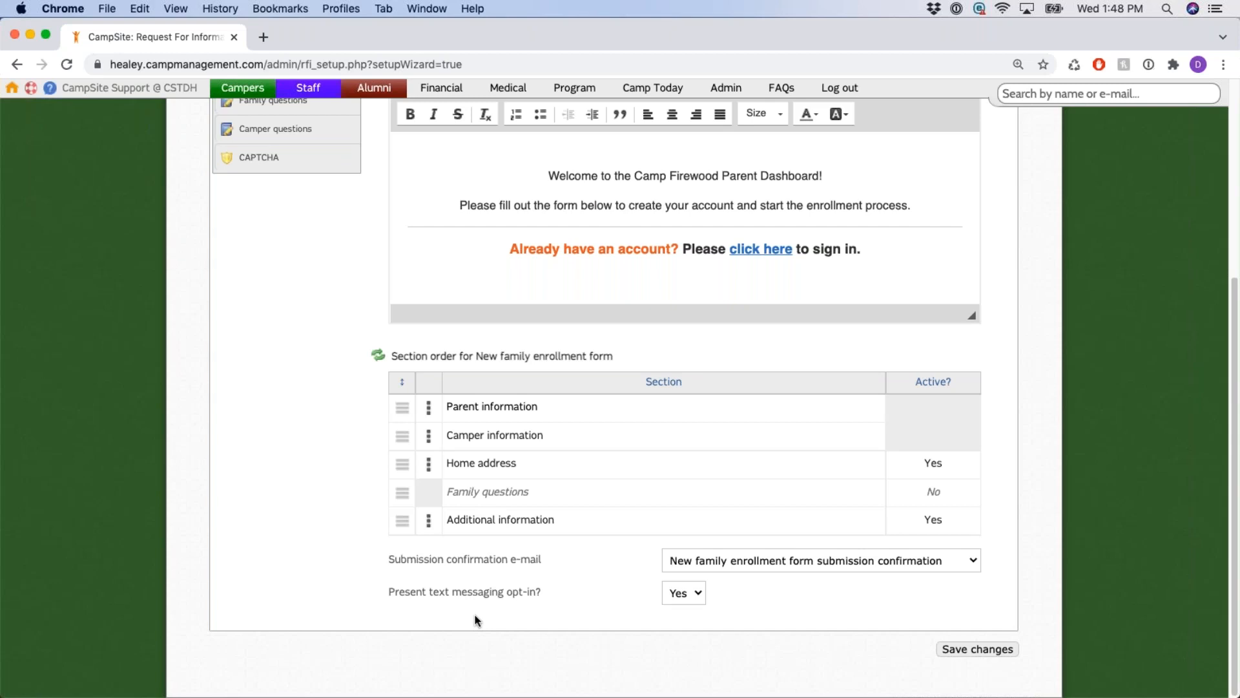
drag(385, 594, 548, 599)
click(580, 601)
drag(396, 593, 561, 600)
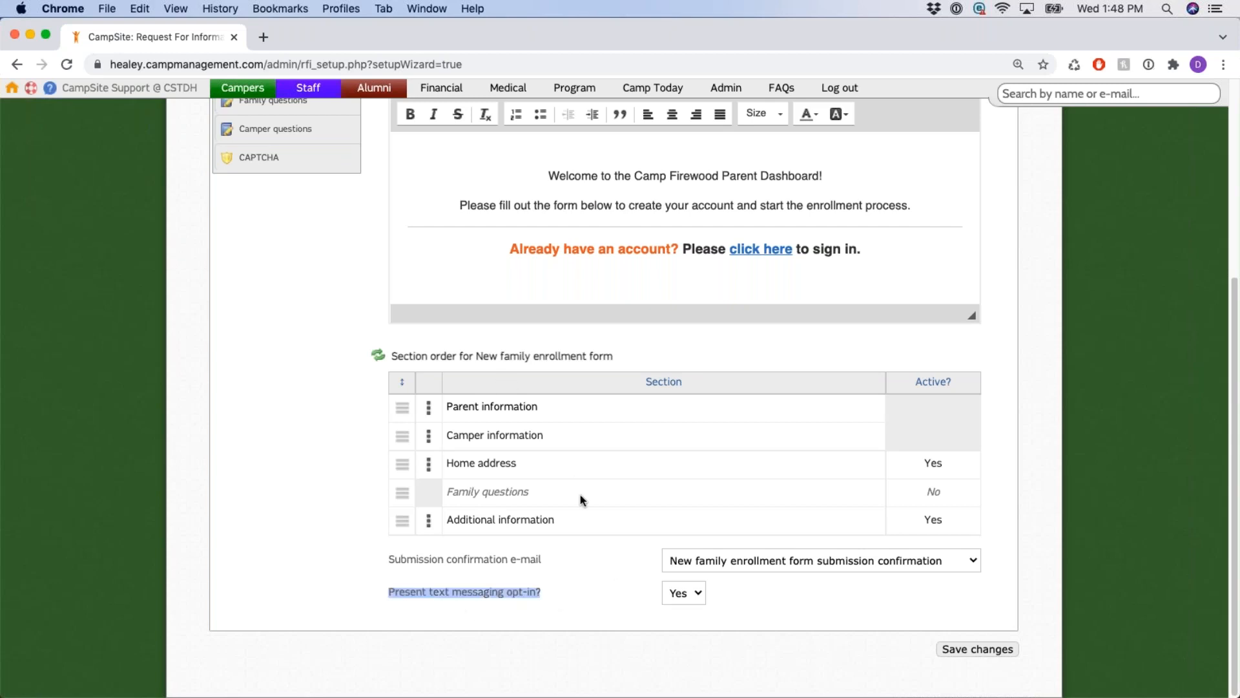
click(619, 607)
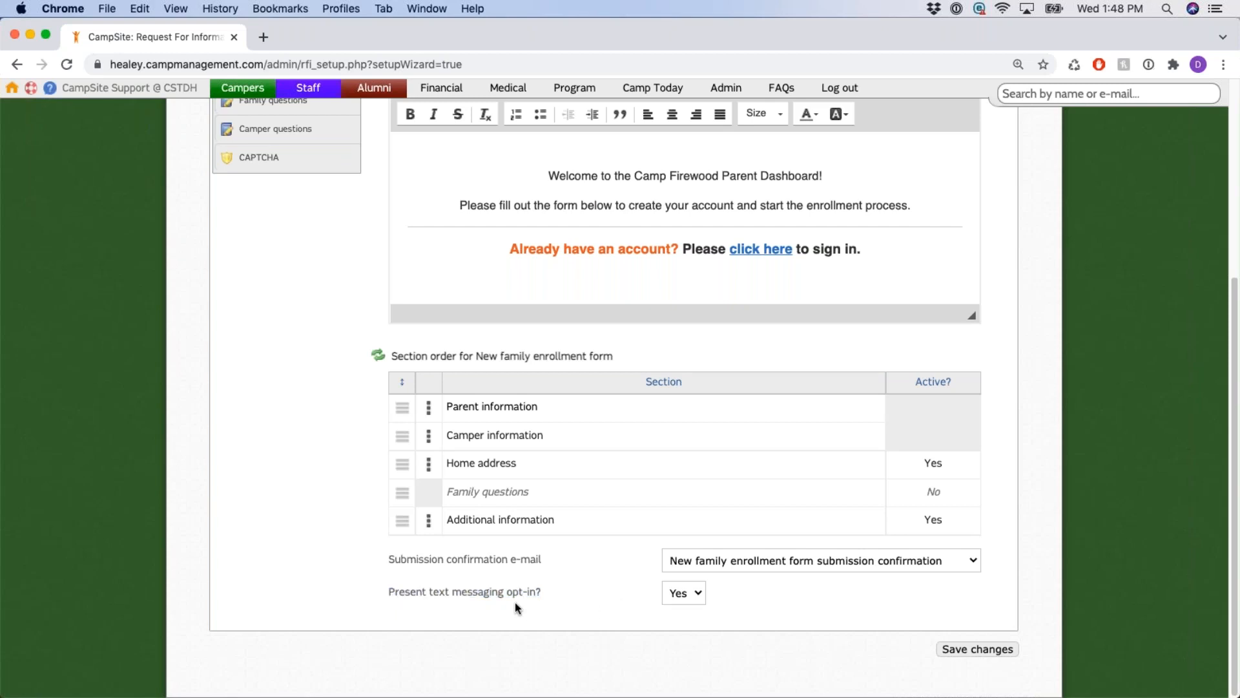
drag(453, 590, 751, 610)
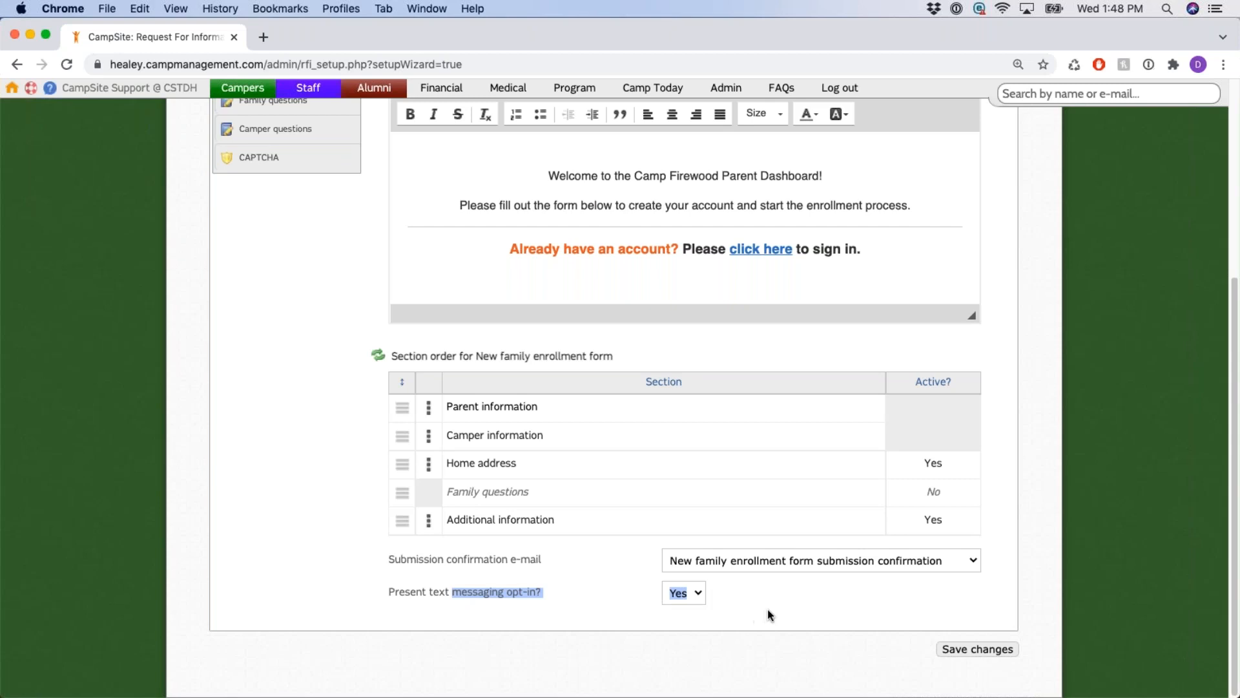
click(770, 614)
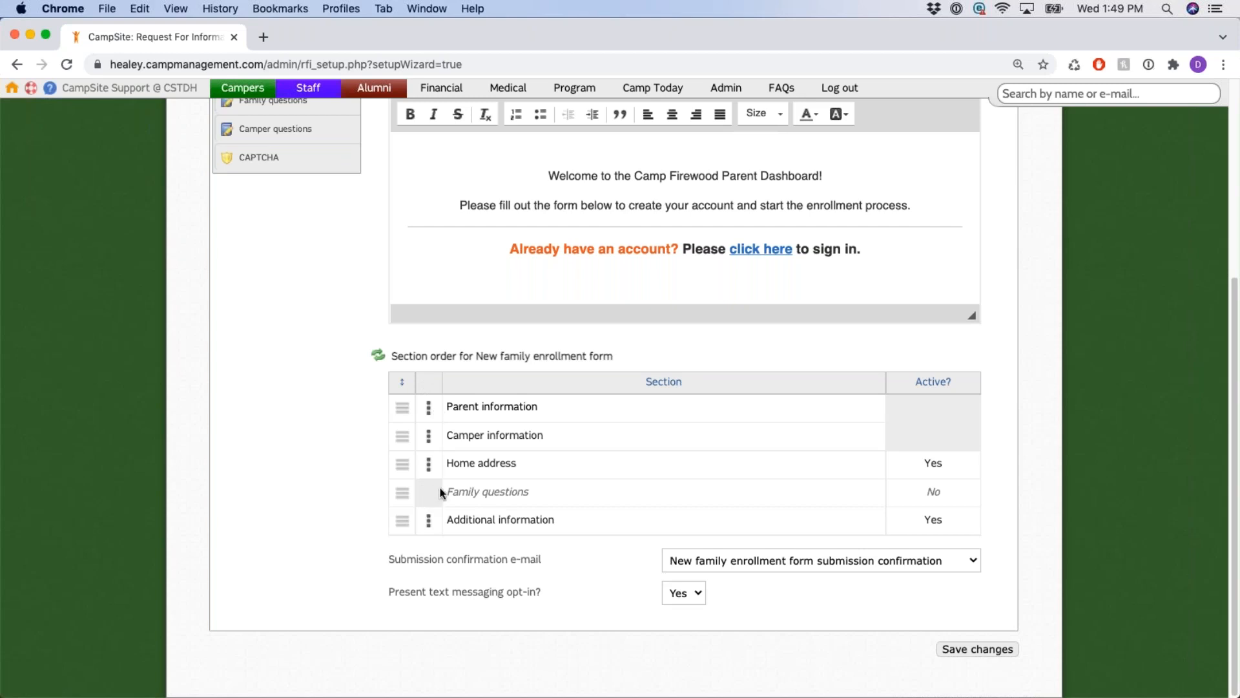
Point out the Family questions section name in the list.
triple_click(468, 493)
click(614, 572)
scroll(395, 448, up, 5)
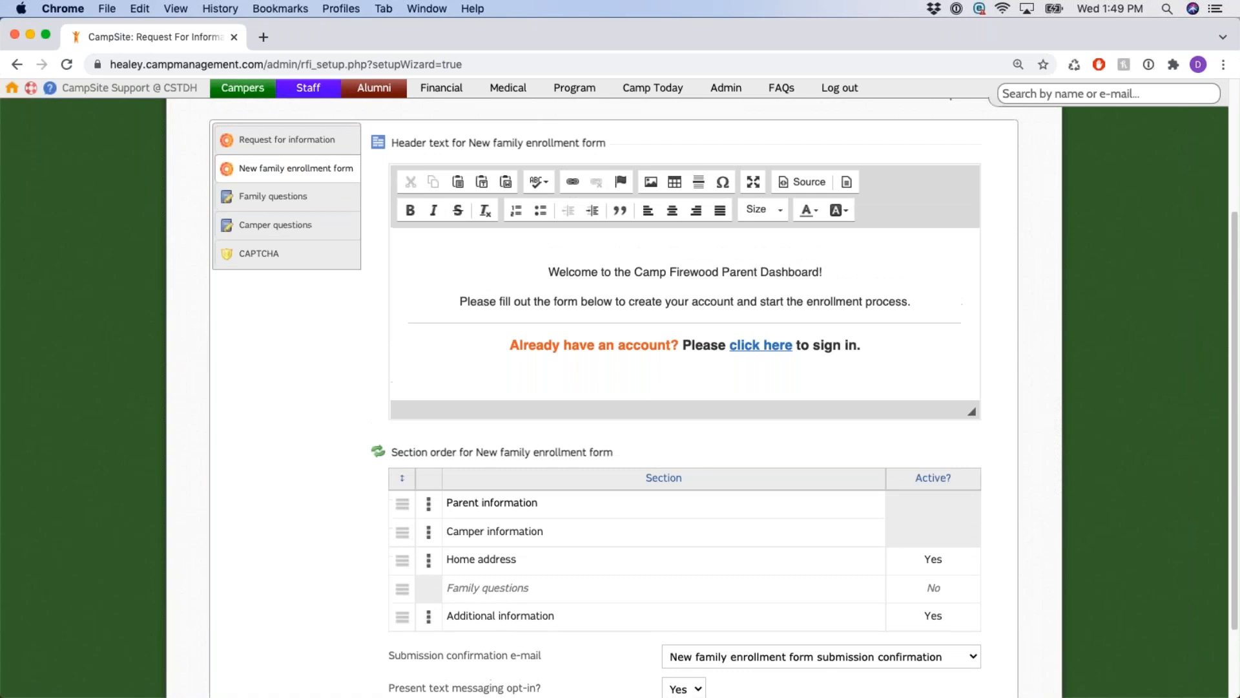
scroll(391, 473, up, 2)
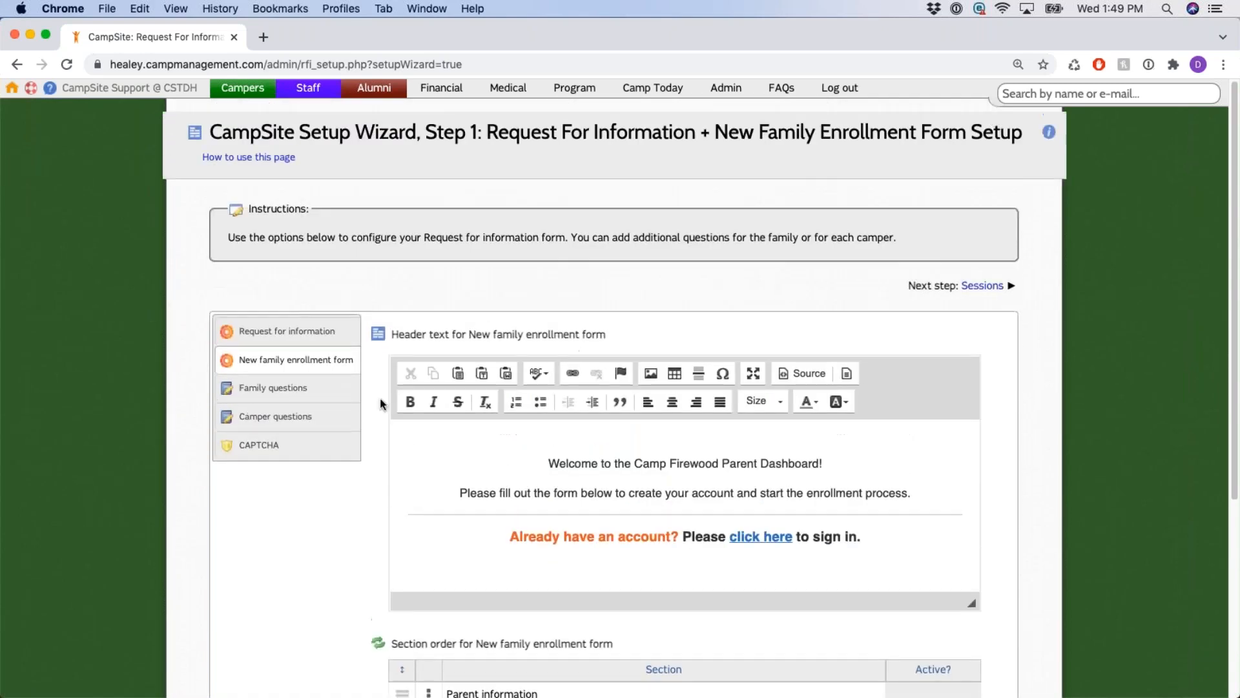
Switch to the Family questions panel after a brief look at Camper information fields.
click(260, 390)
click(269, 363)
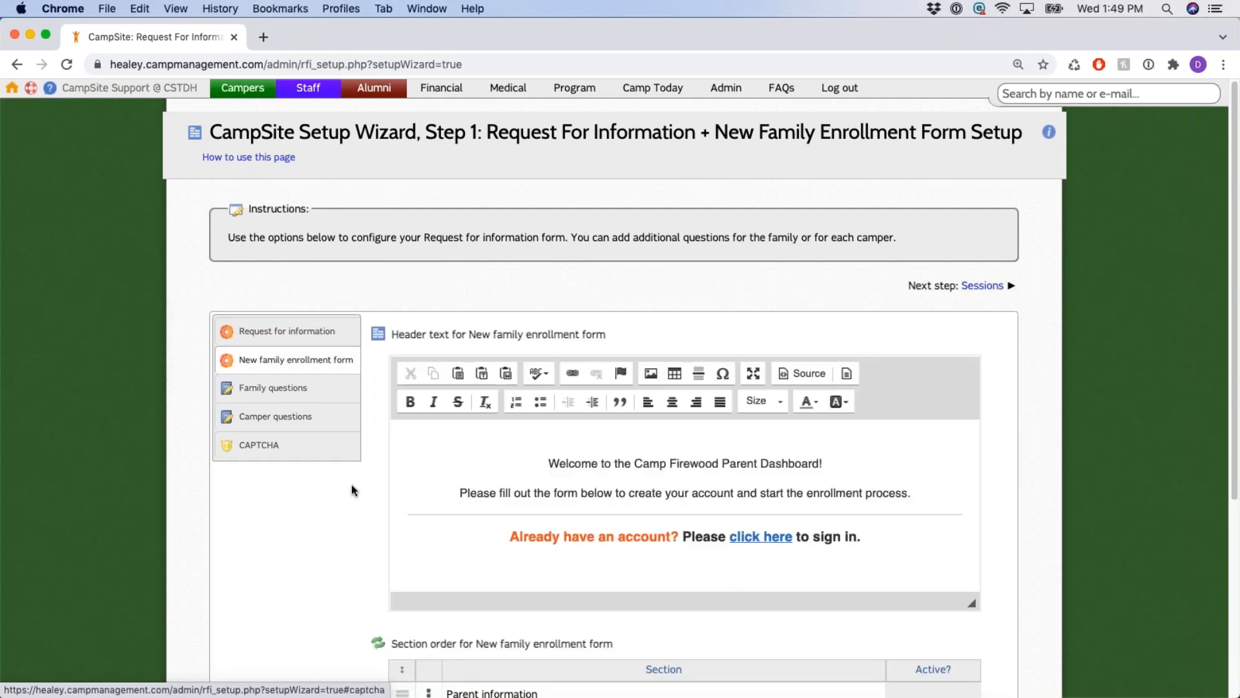
scroll(351, 484, down, 5)
click(427, 438)
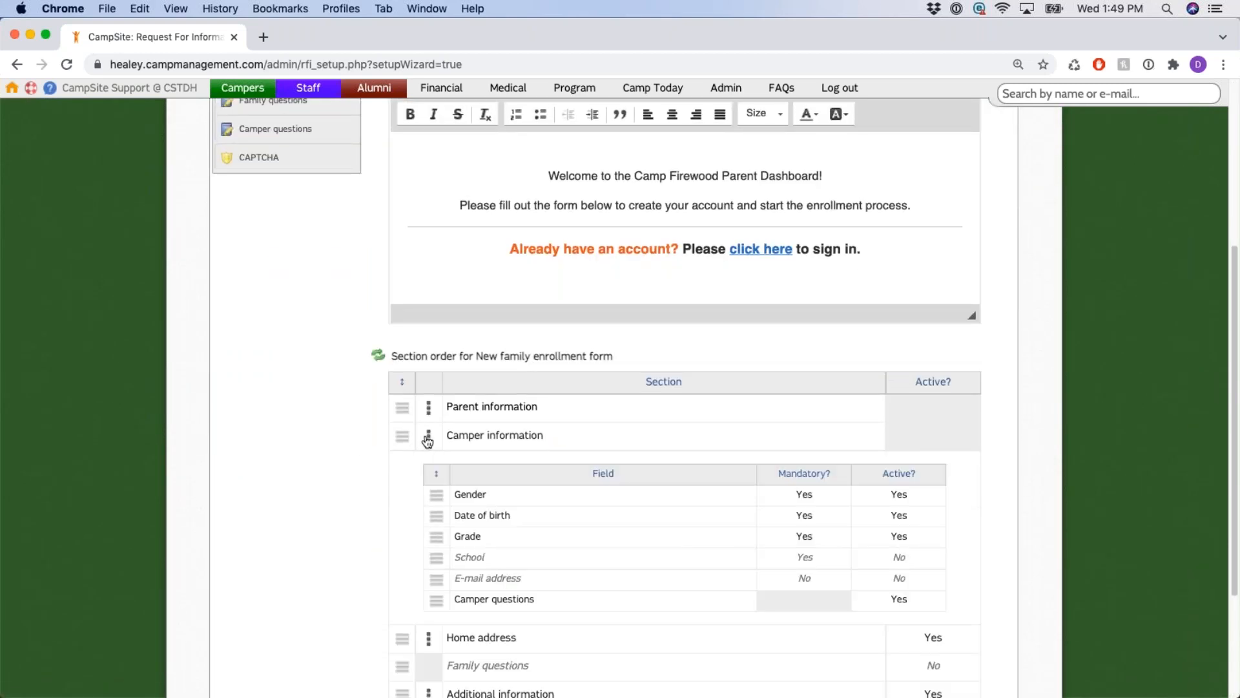
scroll(452, 445, down, 2)
drag(460, 512, 573, 512)
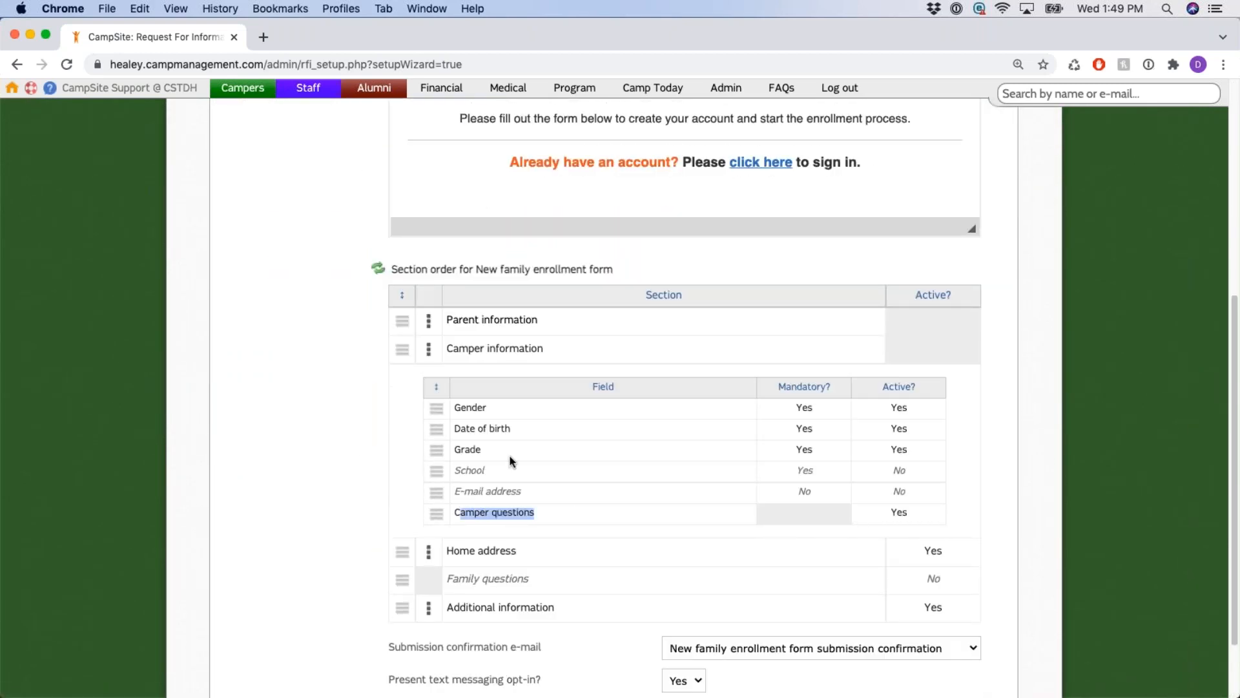
click(429, 351)
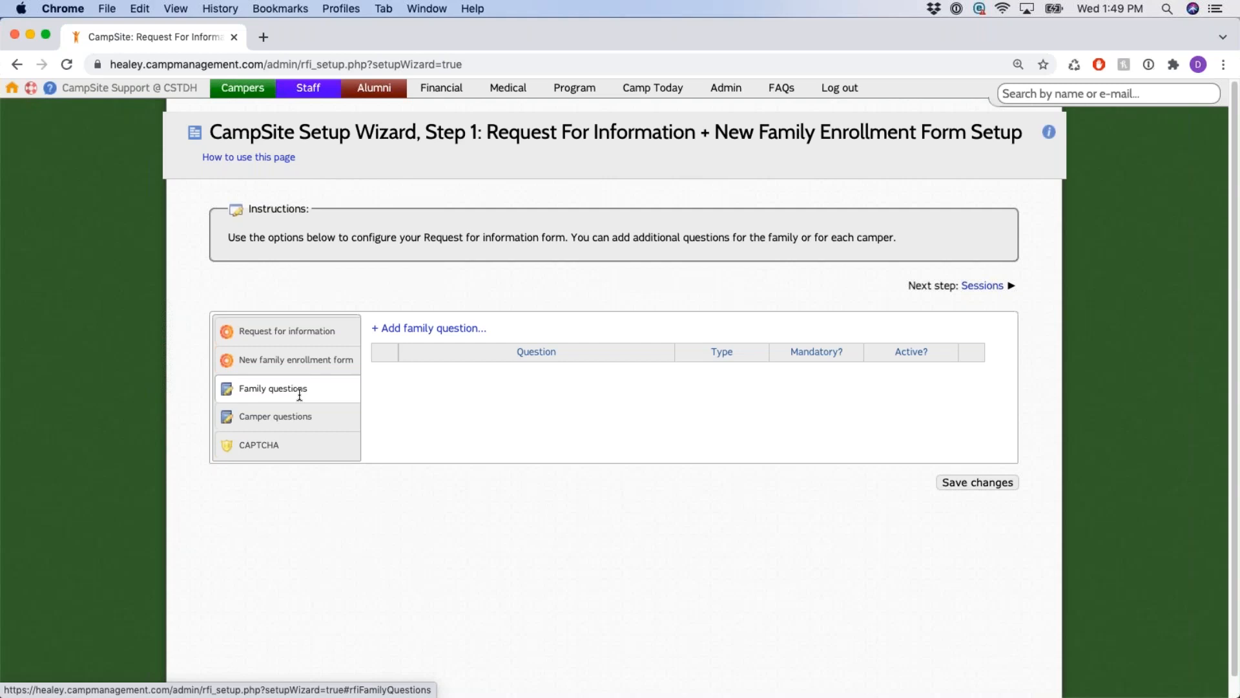
click(289, 426)
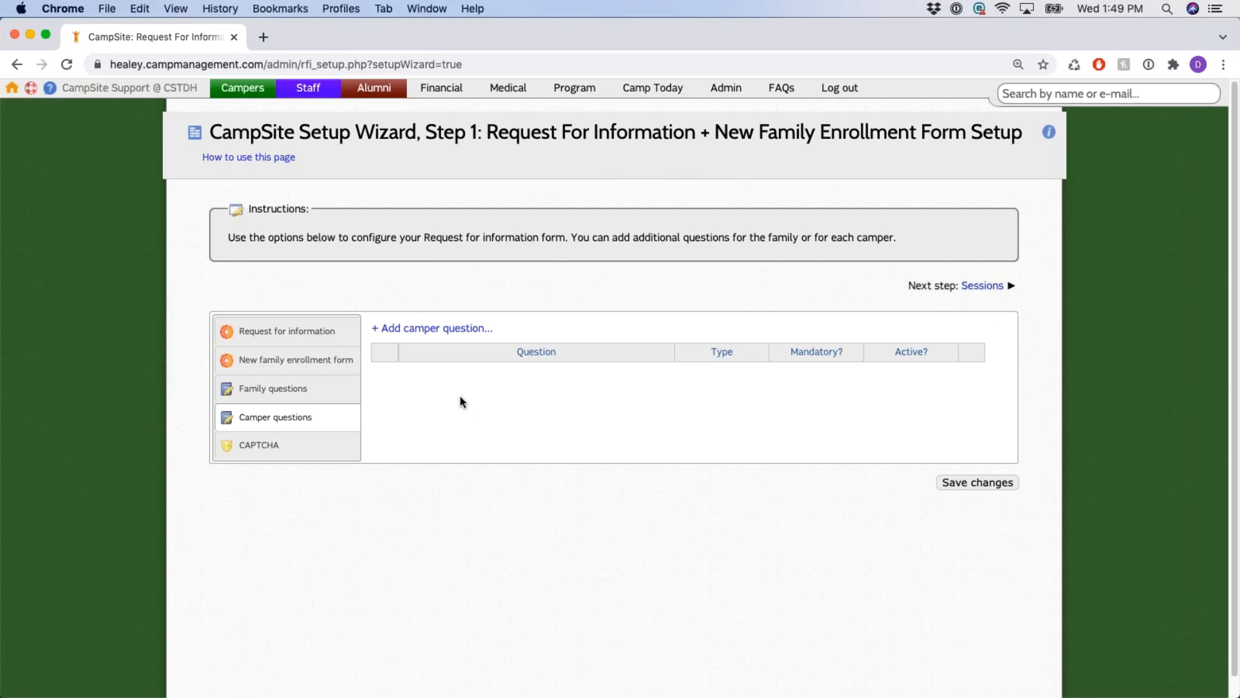
click(305, 392)
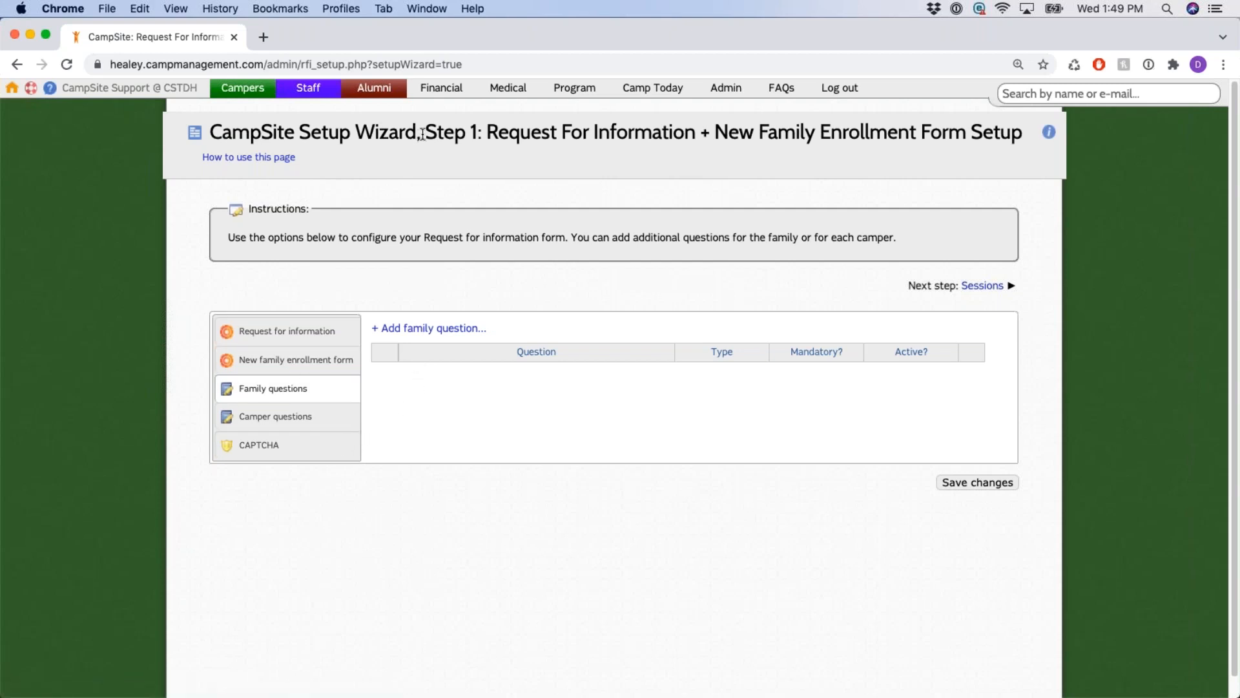
drag(425, 132, 480, 132)
click(500, 315)
click(299, 418)
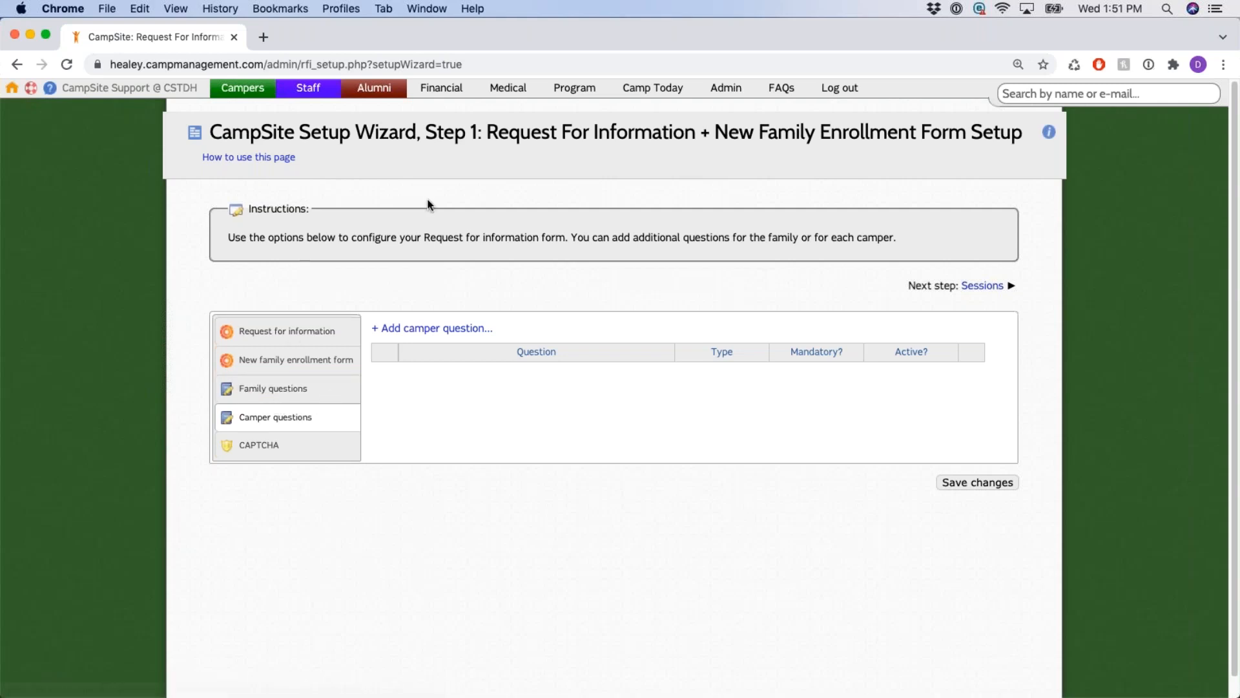
drag(437, 132, 521, 132)
click(476, 295)
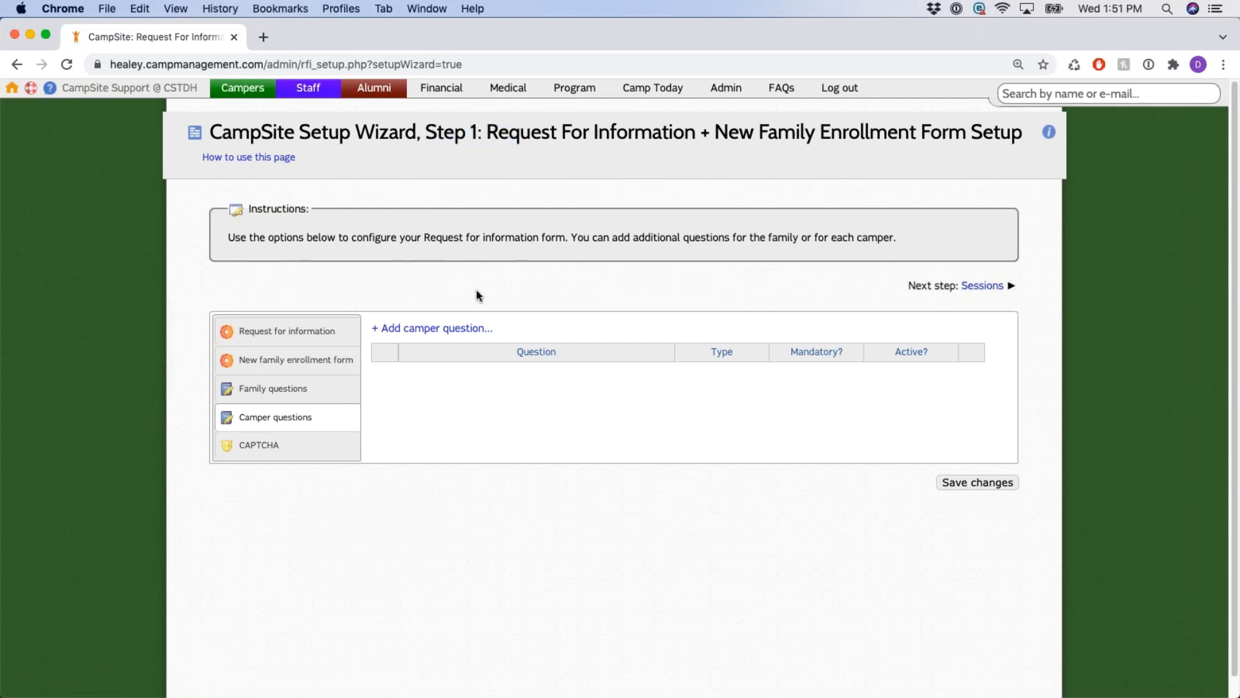
click(323, 394)
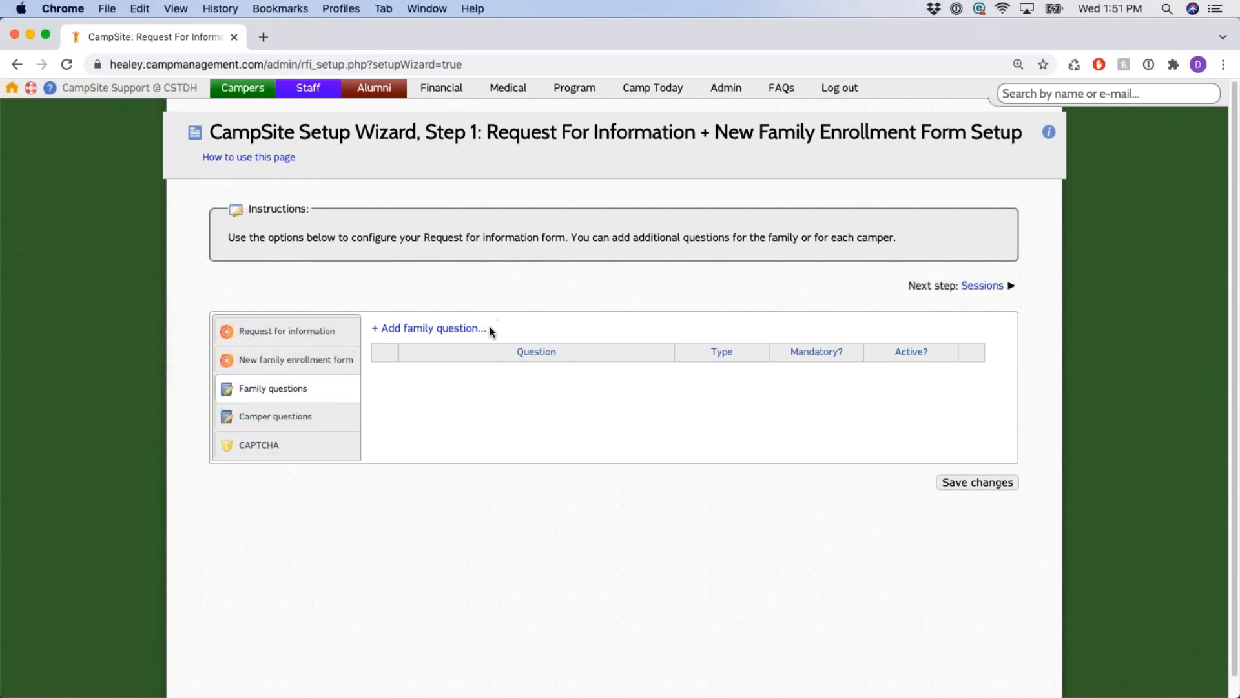
drag(494, 328, 376, 328)
Start a new family question with the text 'This is a test'.
click(447, 331)
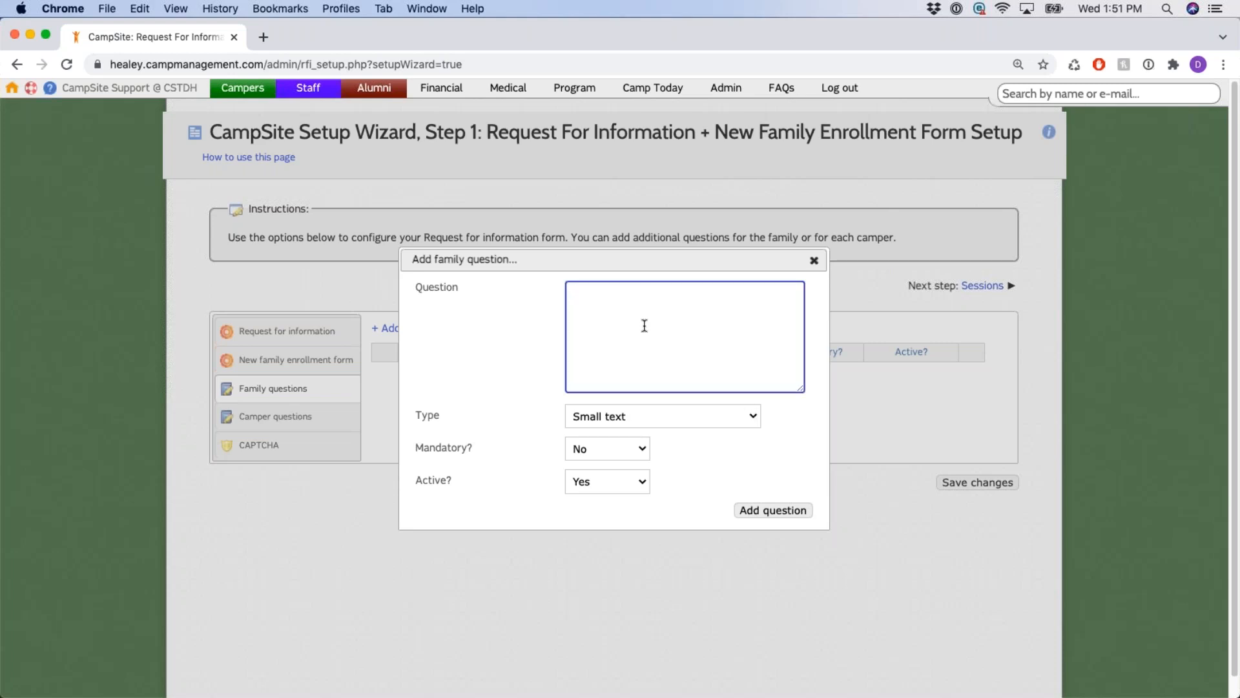
text(This is a test)
drag(572, 293, 644, 296)
click(745, 314)
drag(414, 415, 486, 422)
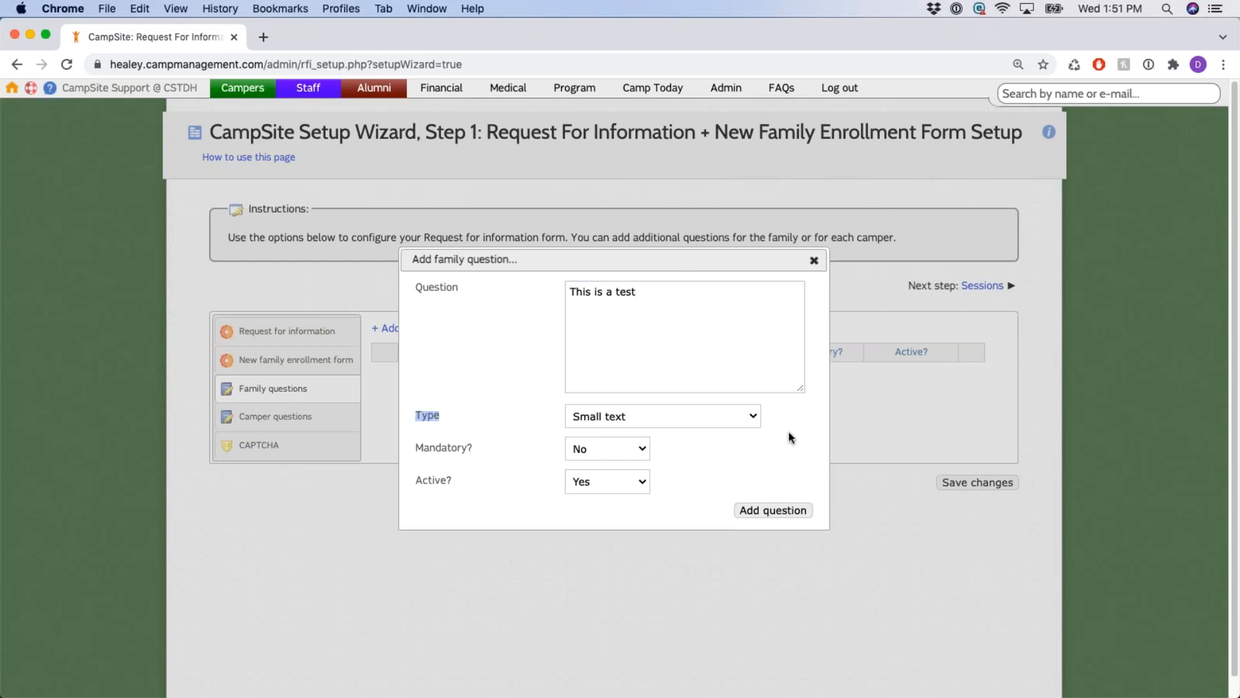
Try Dropdown list as the question type, then set it back to Small text.
click(753, 424)
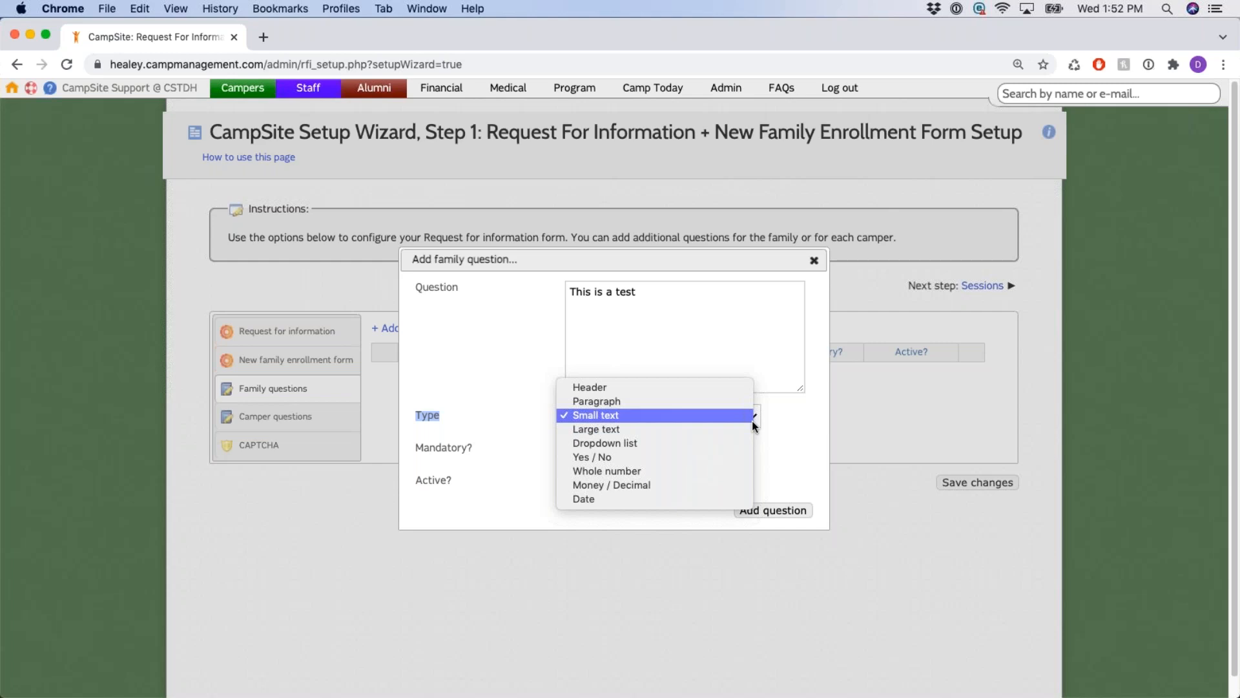
click(644, 441)
click(683, 449)
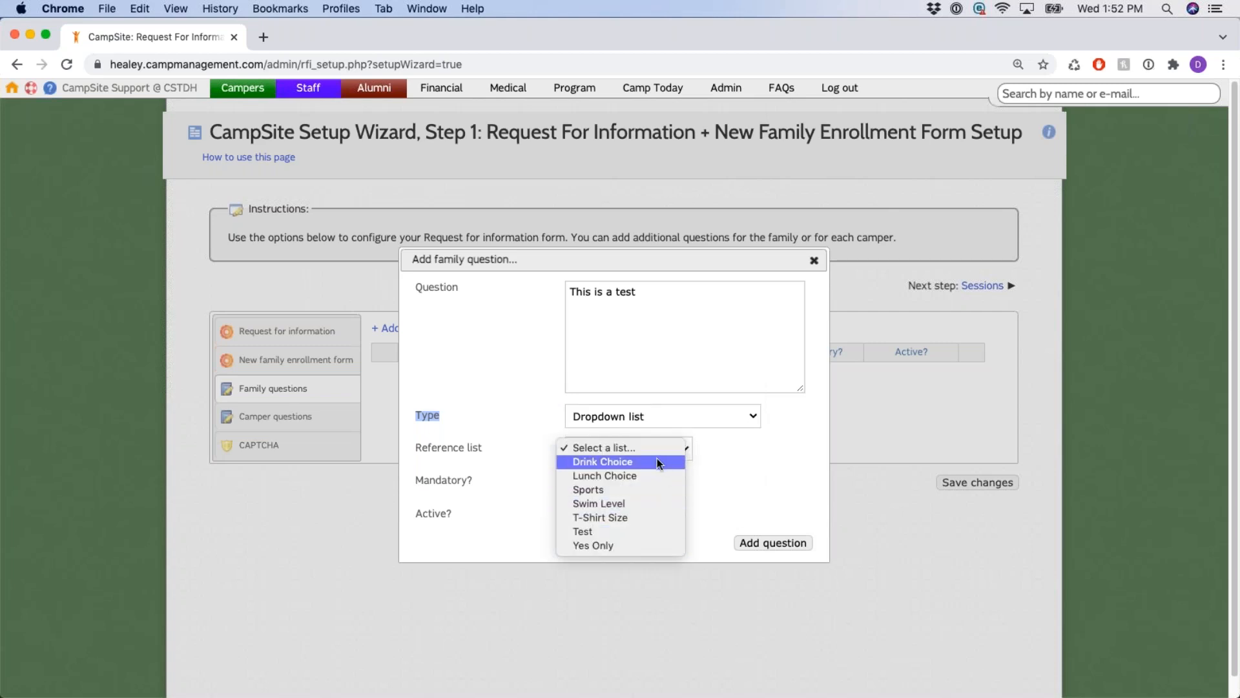
click(742, 424)
click(737, 416)
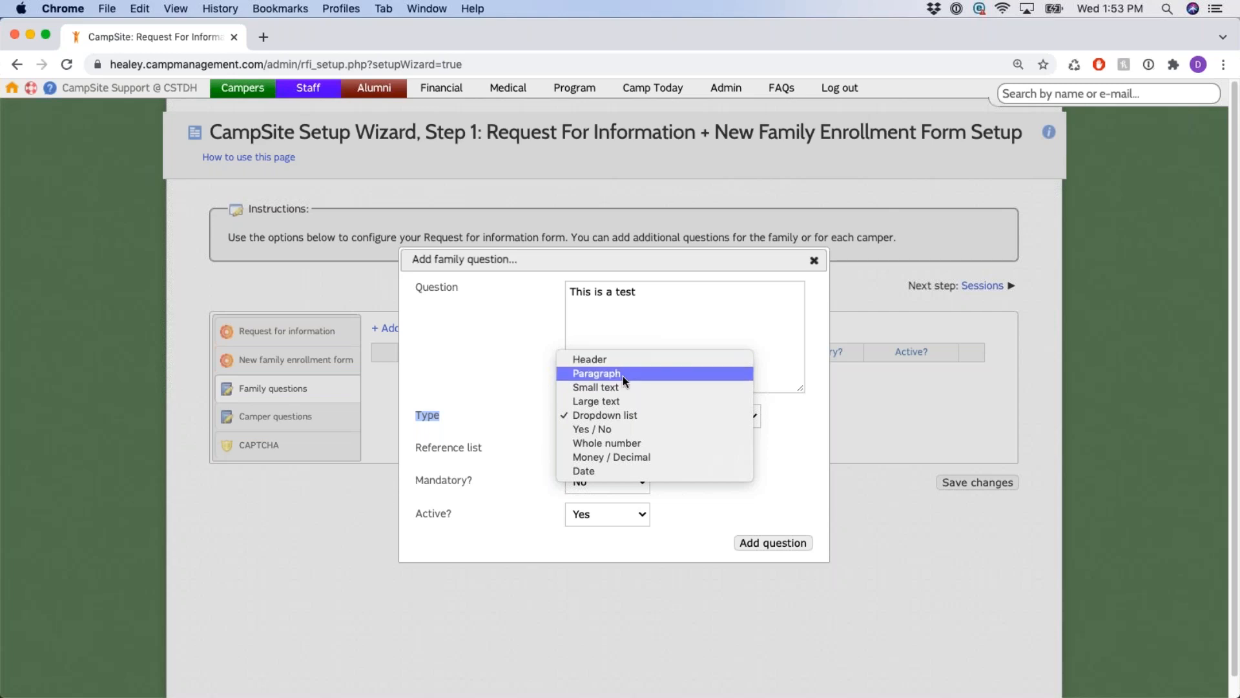
click(630, 388)
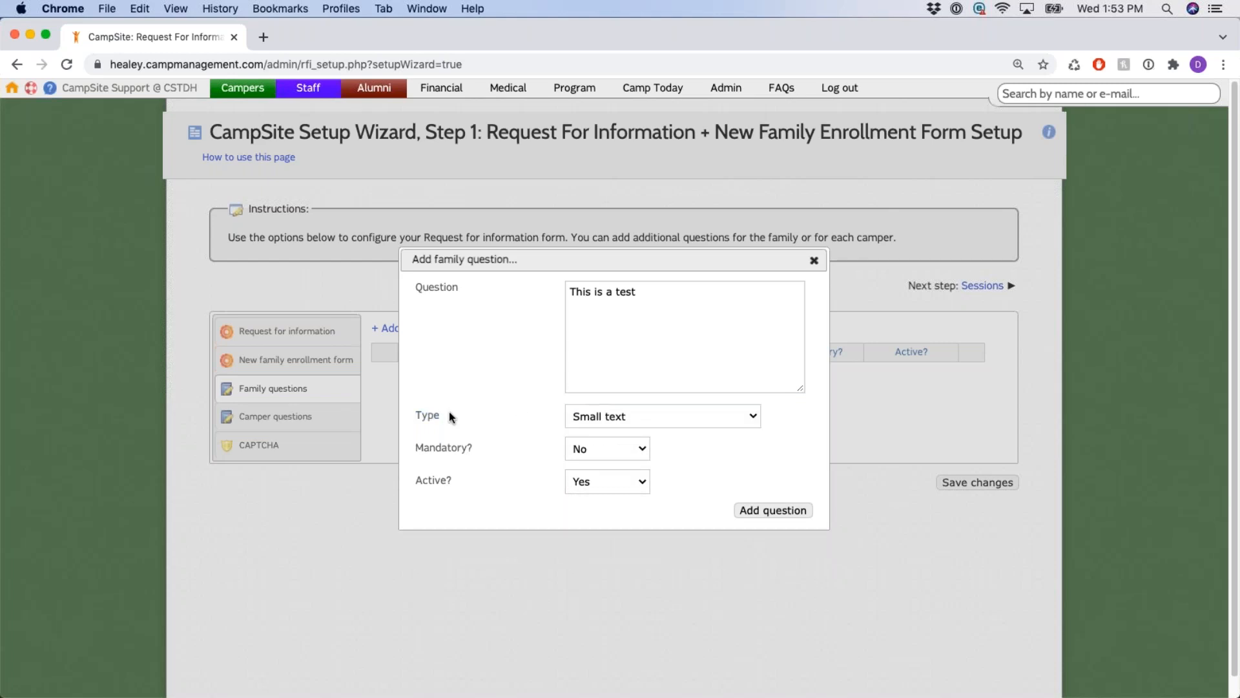
Leave the question optional and active and save it.
drag(417, 448, 510, 452)
drag(413, 486, 476, 486)
click(783, 510)
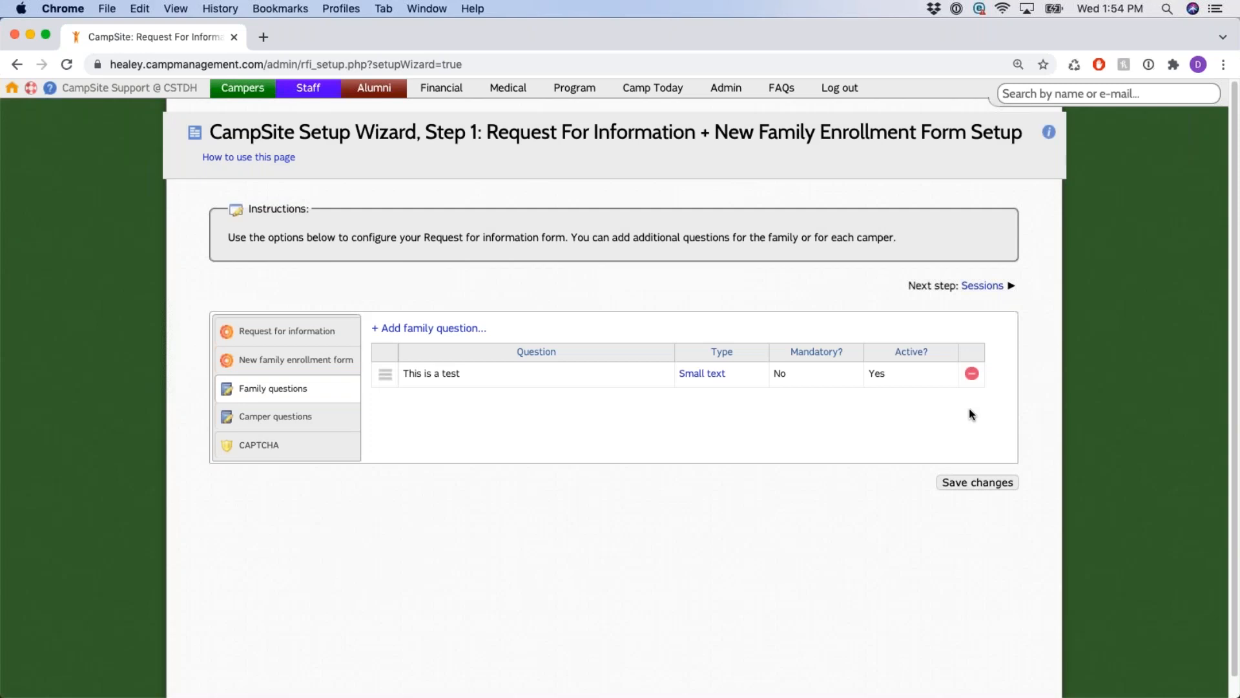
Append '??' to make the question 'This is a test??', confirming Mandatory and Active unchanged.
click(452, 373)
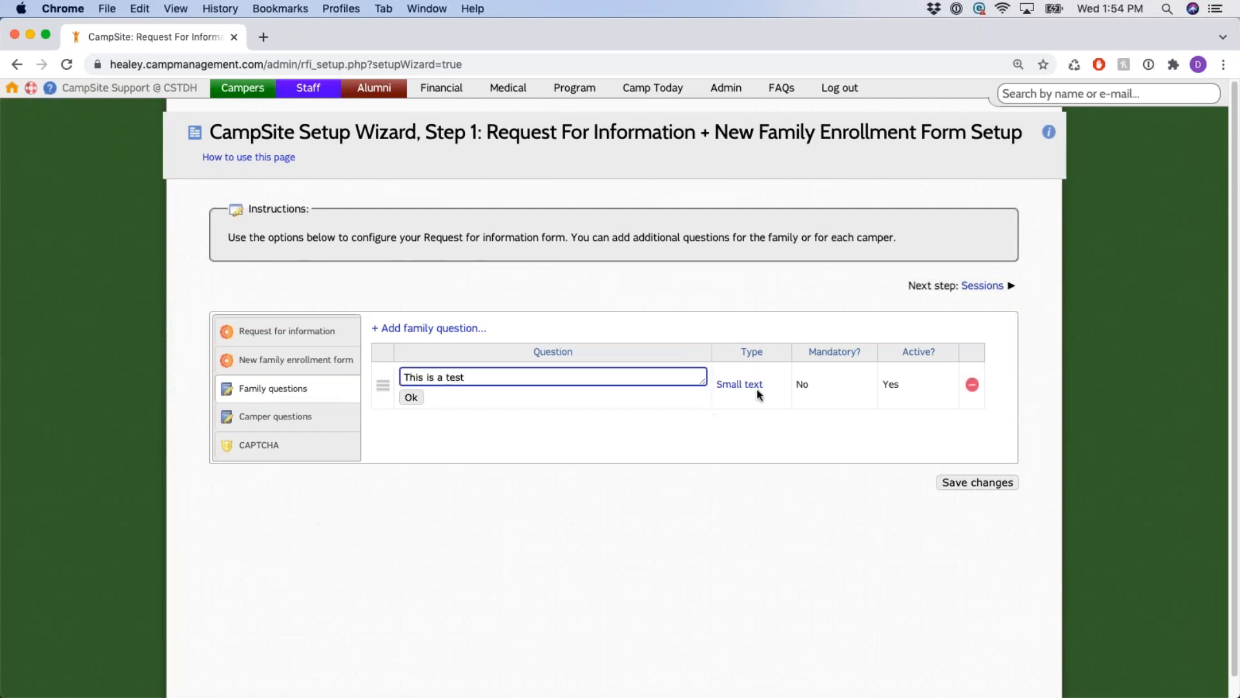
click(799, 385)
click(889, 384)
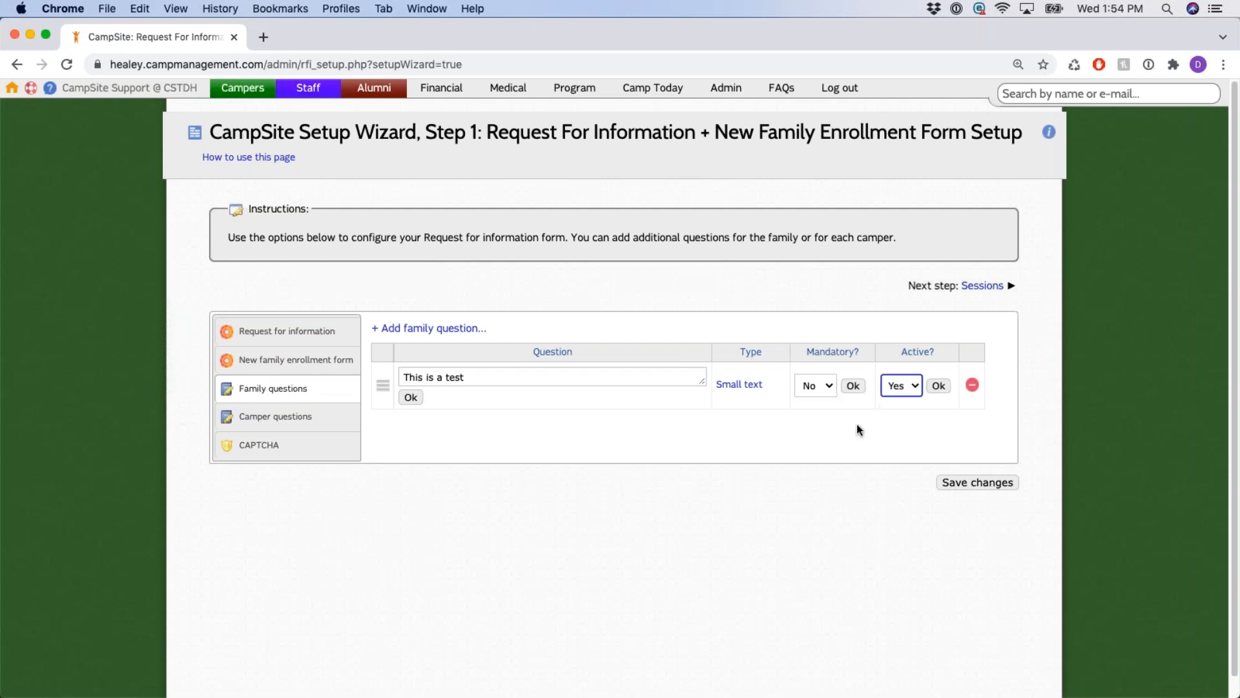
click(528, 374)
text(??)
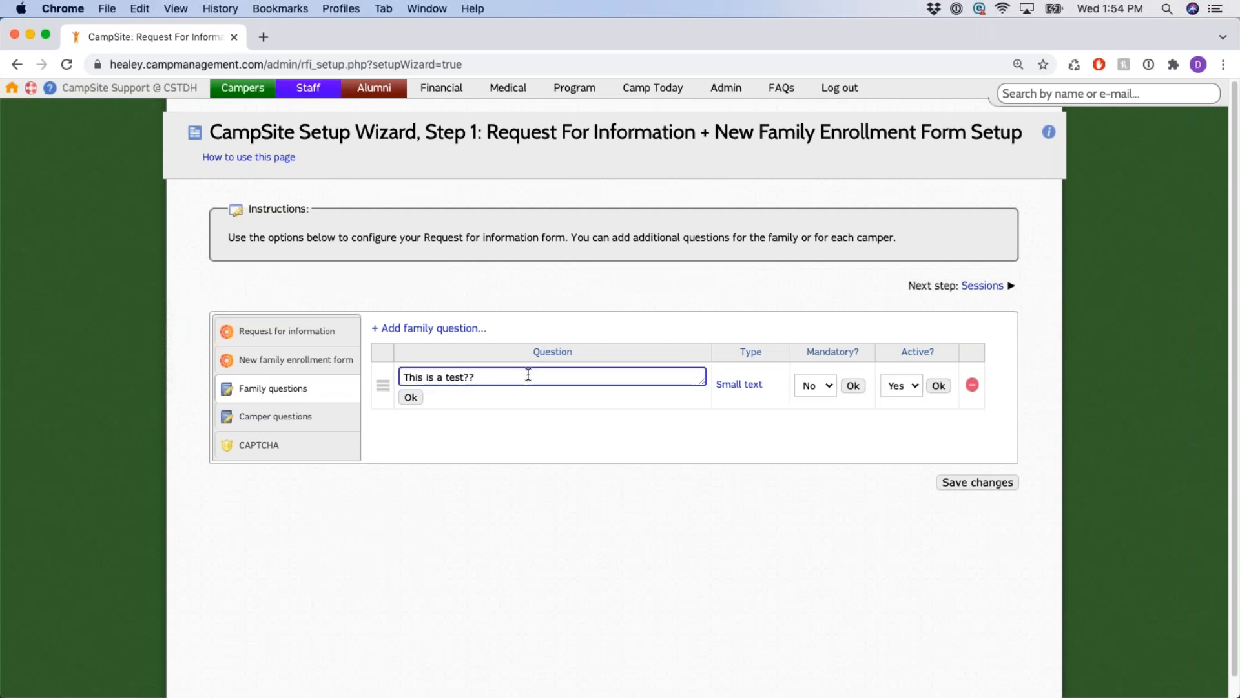
click(411, 397)
click(836, 379)
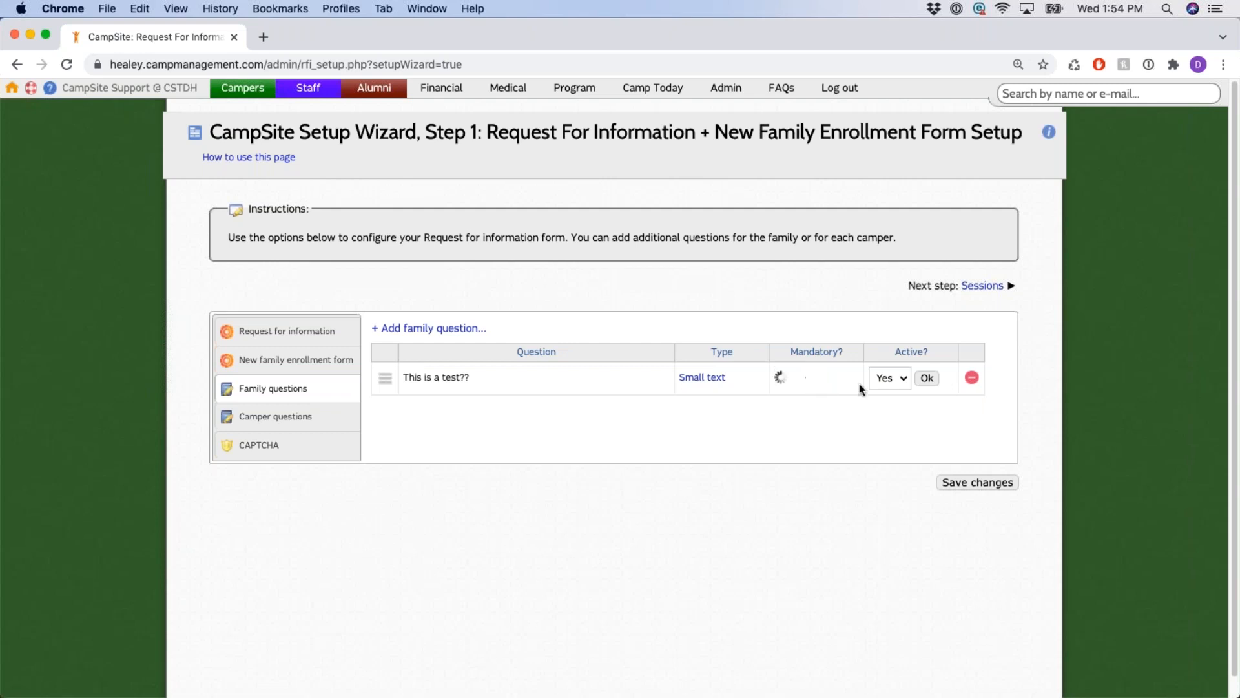
click(927, 378)
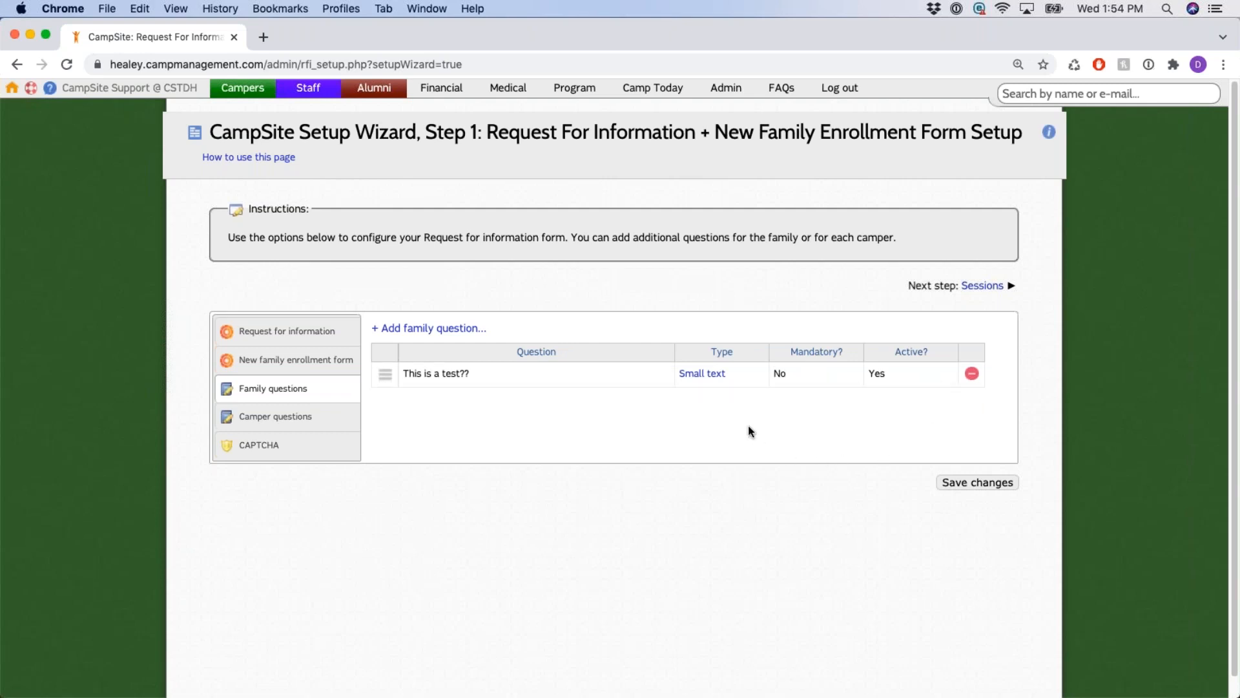
click(715, 378)
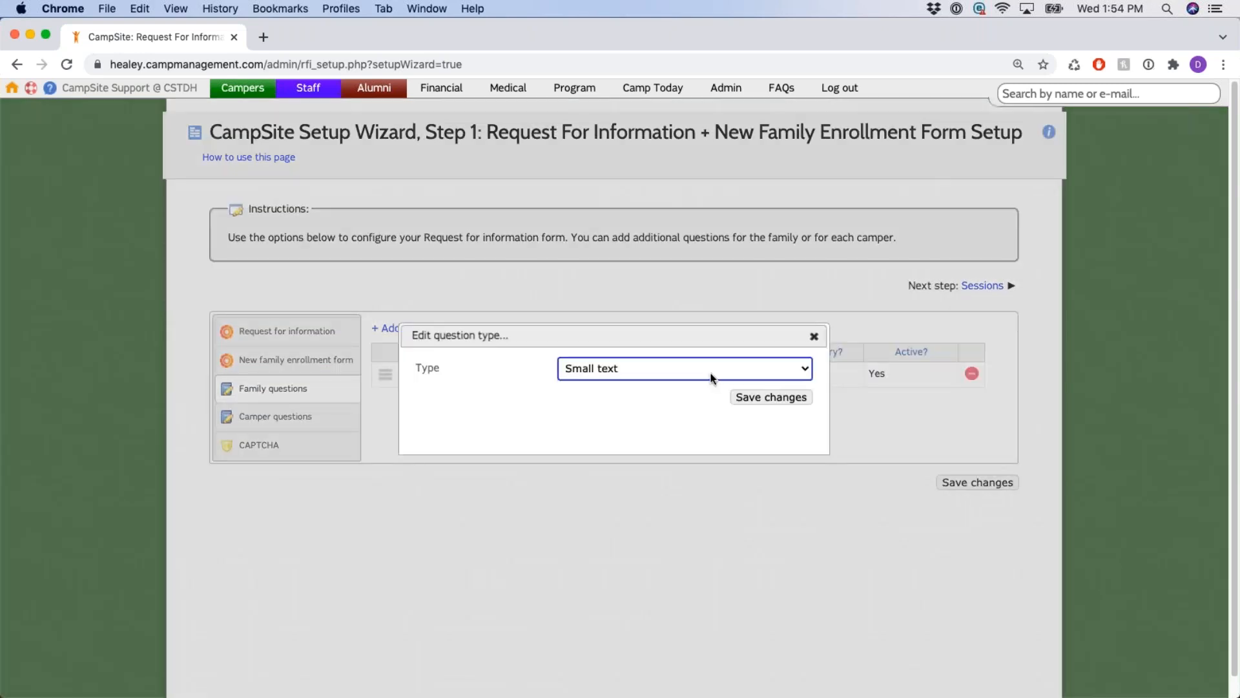
click(685, 368)
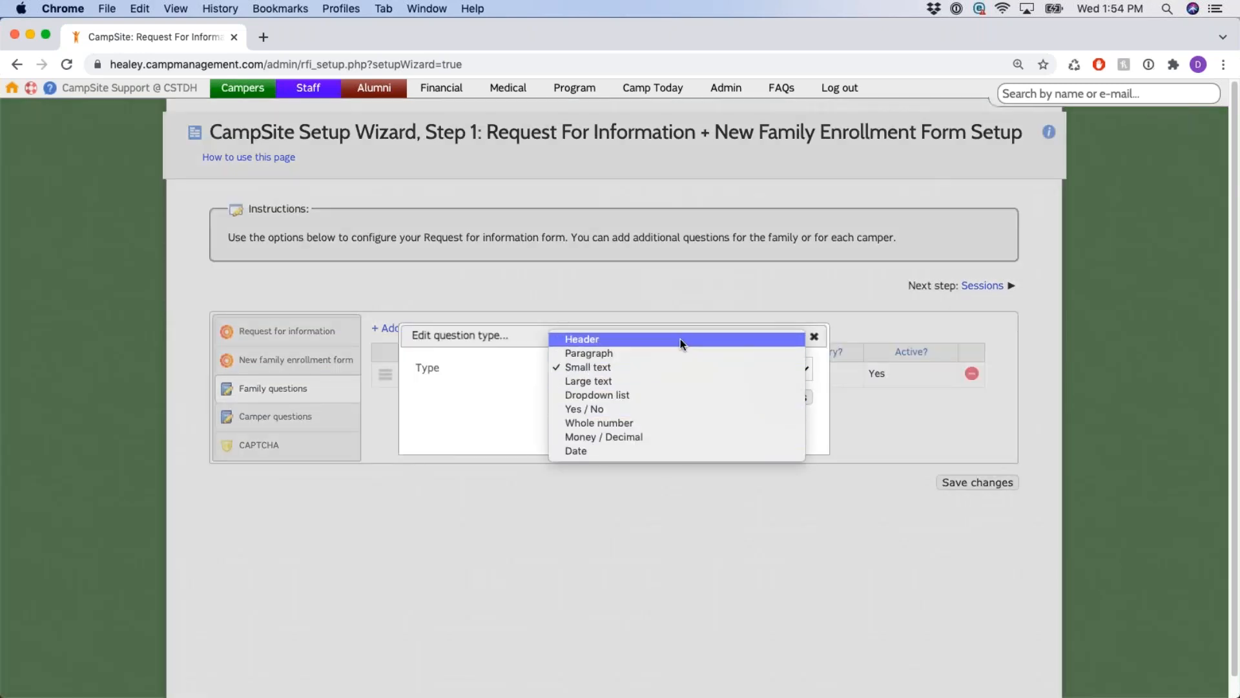
click(684, 366)
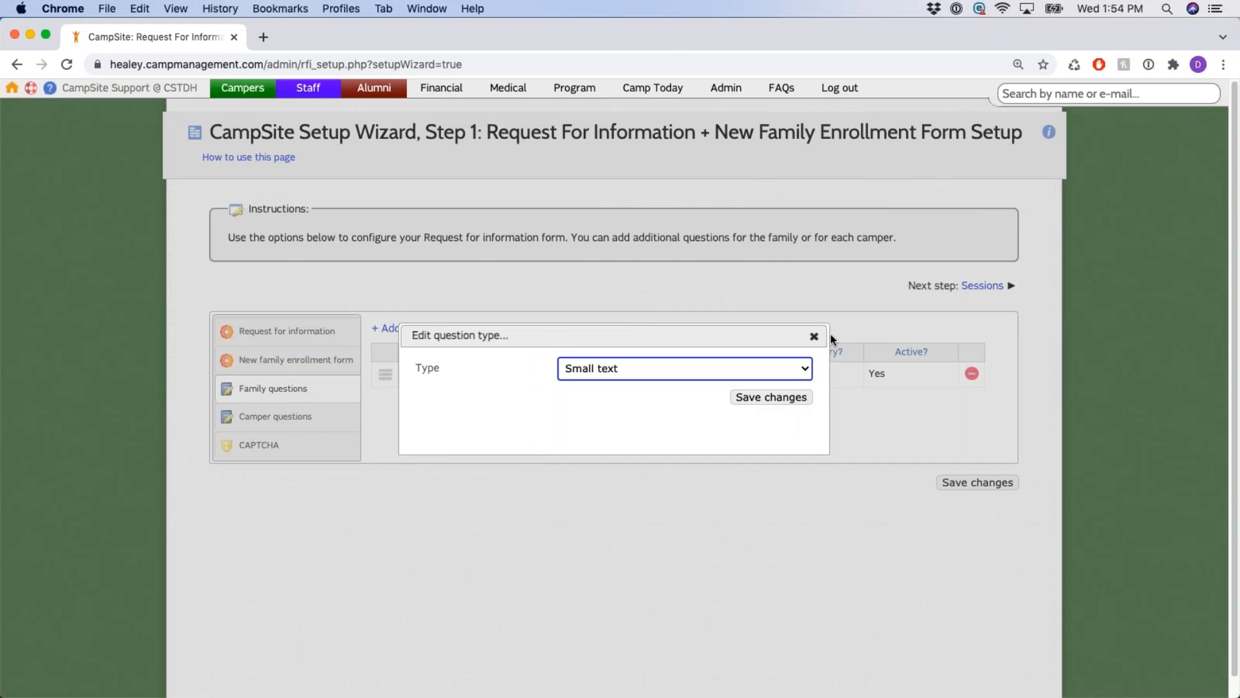
click(814, 336)
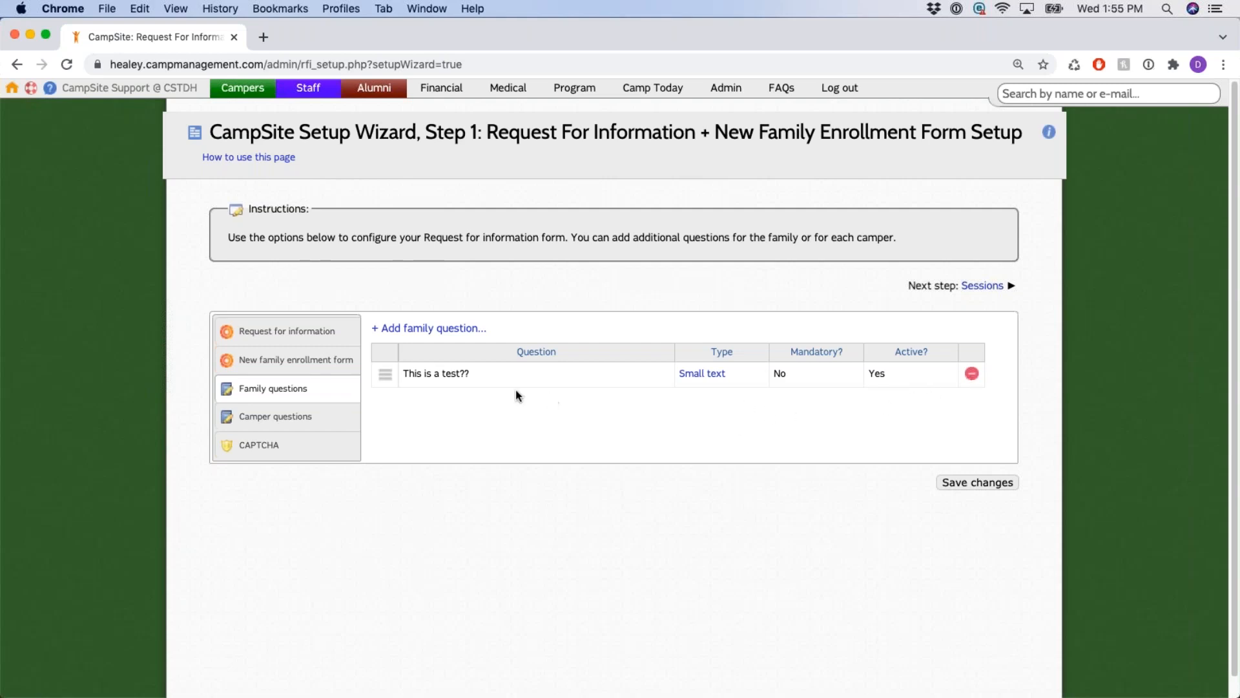
drag(409, 375, 502, 380)
click(930, 410)
Delete the 'This is a test??' family question and switch to the CAPTCHA settings.
drag(498, 132, 425, 133)
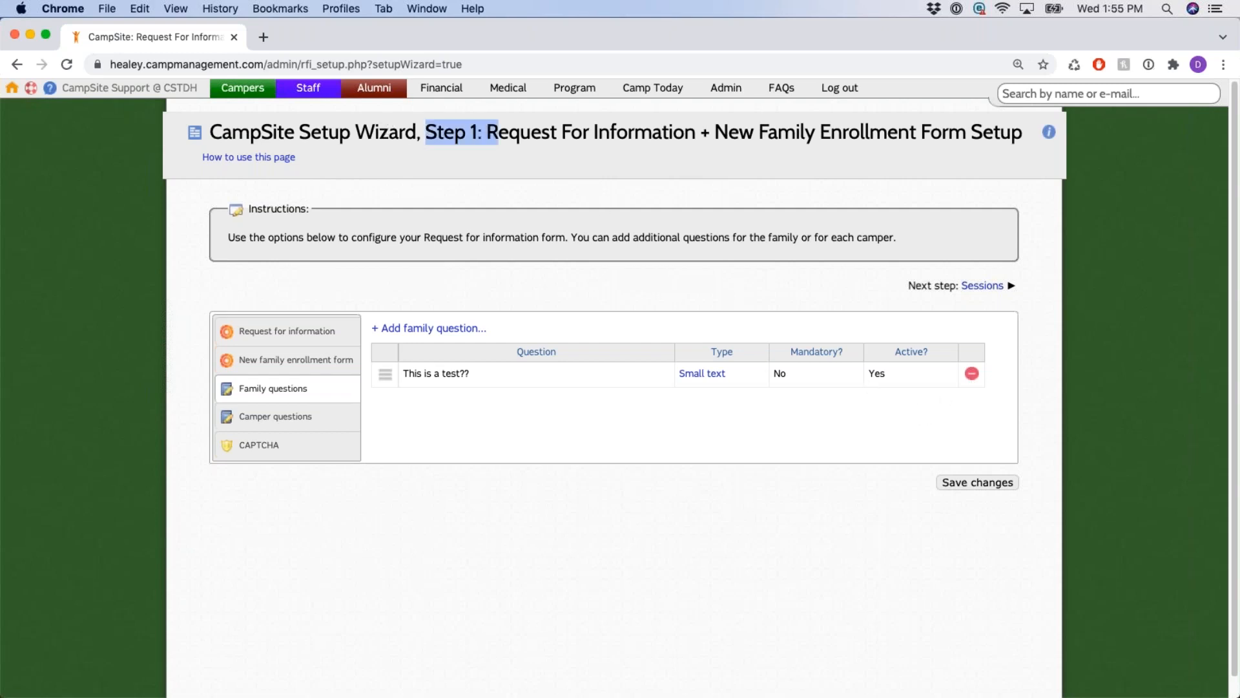
click(957, 405)
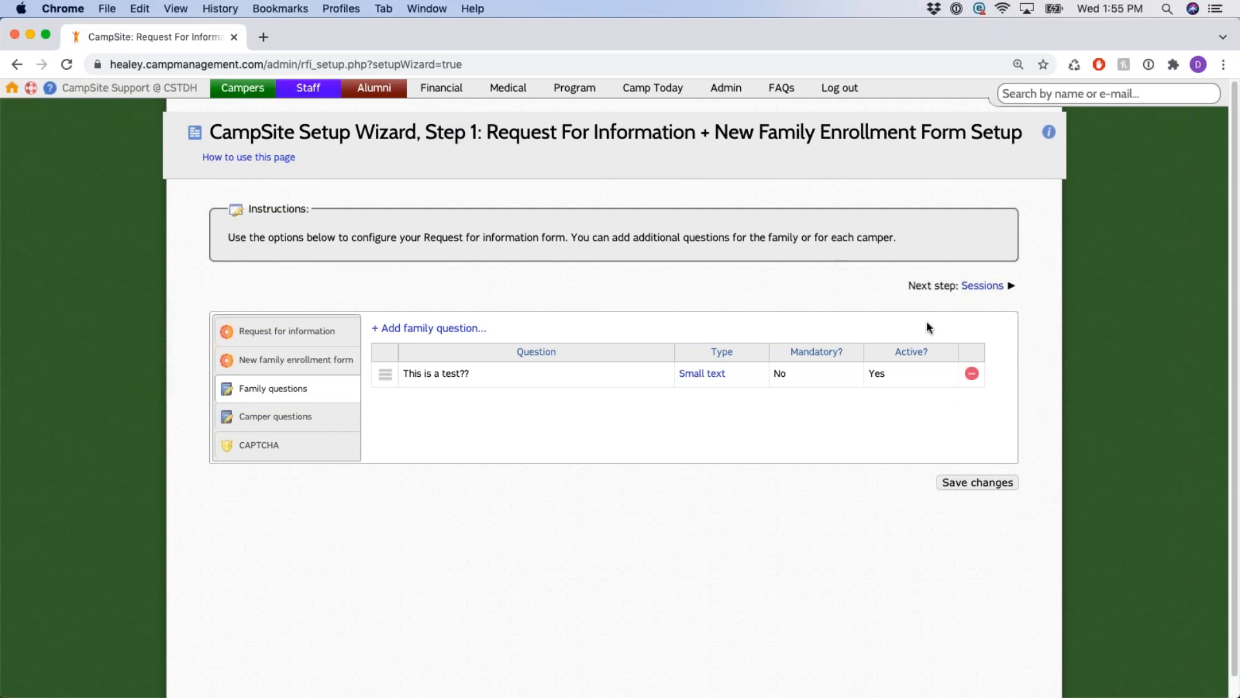
click(973, 375)
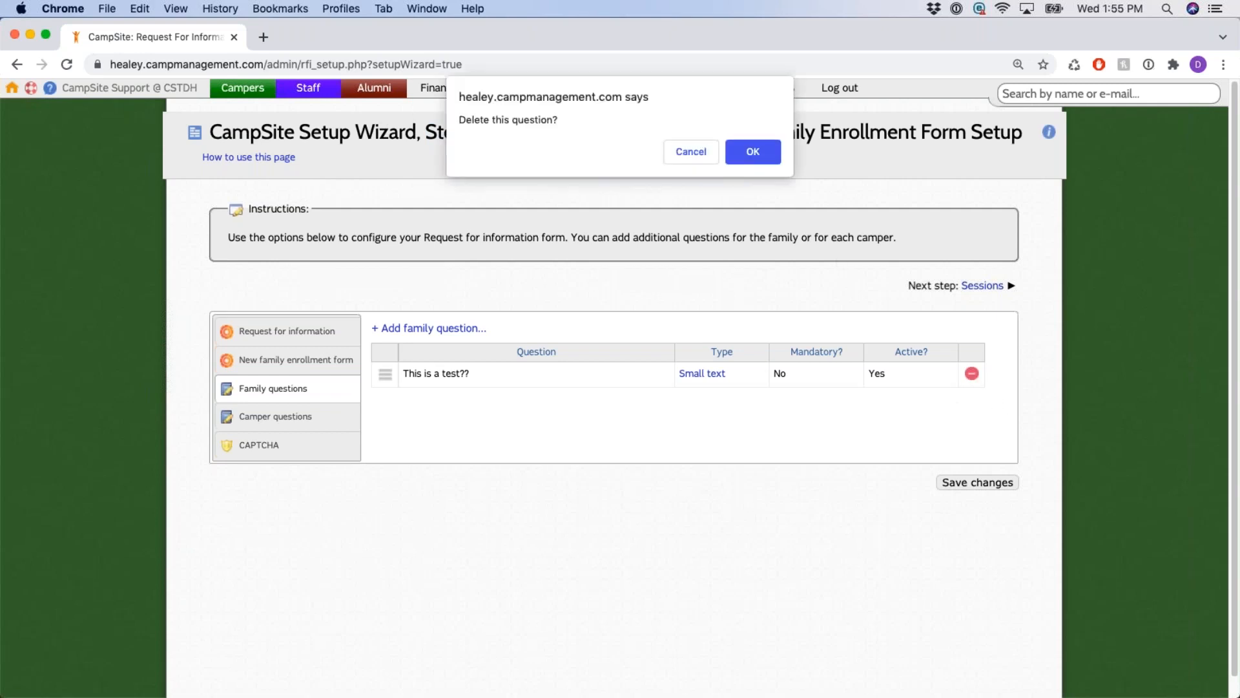
click(757, 154)
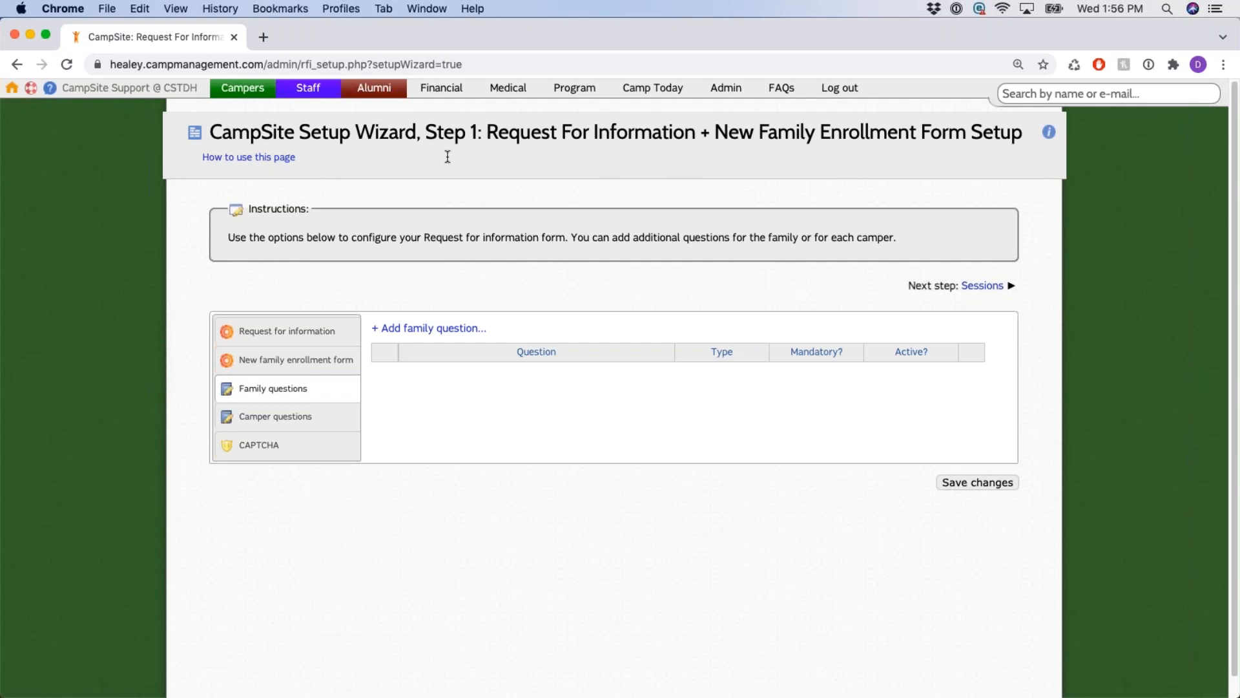
click(319, 441)
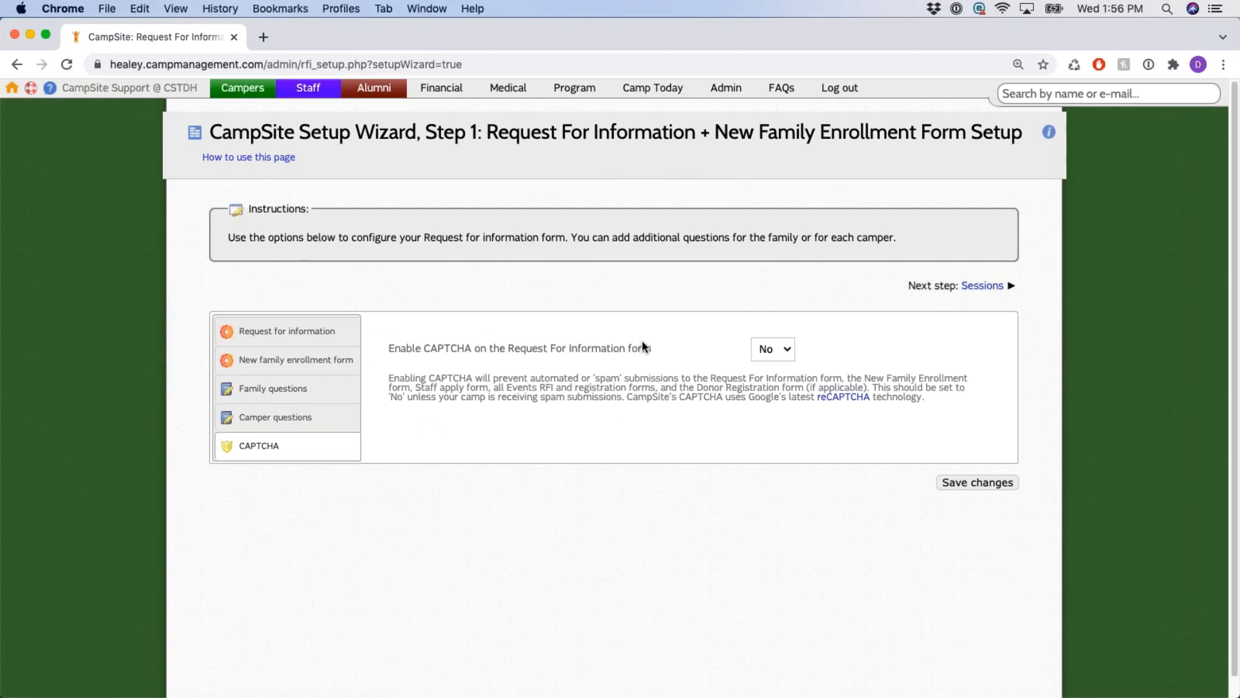
Try CAPTCHA Yes on the Request For Information form, then return it to No.
click(785, 354)
click(787, 335)
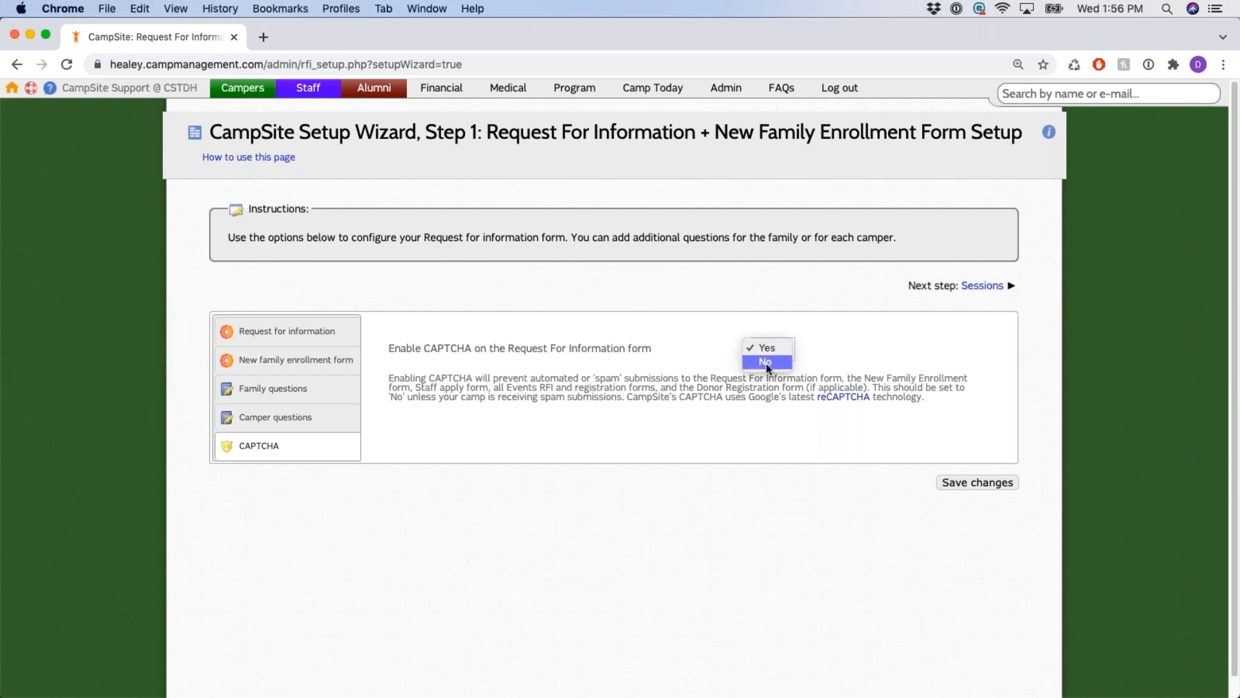
click(766, 360)
click(769, 335)
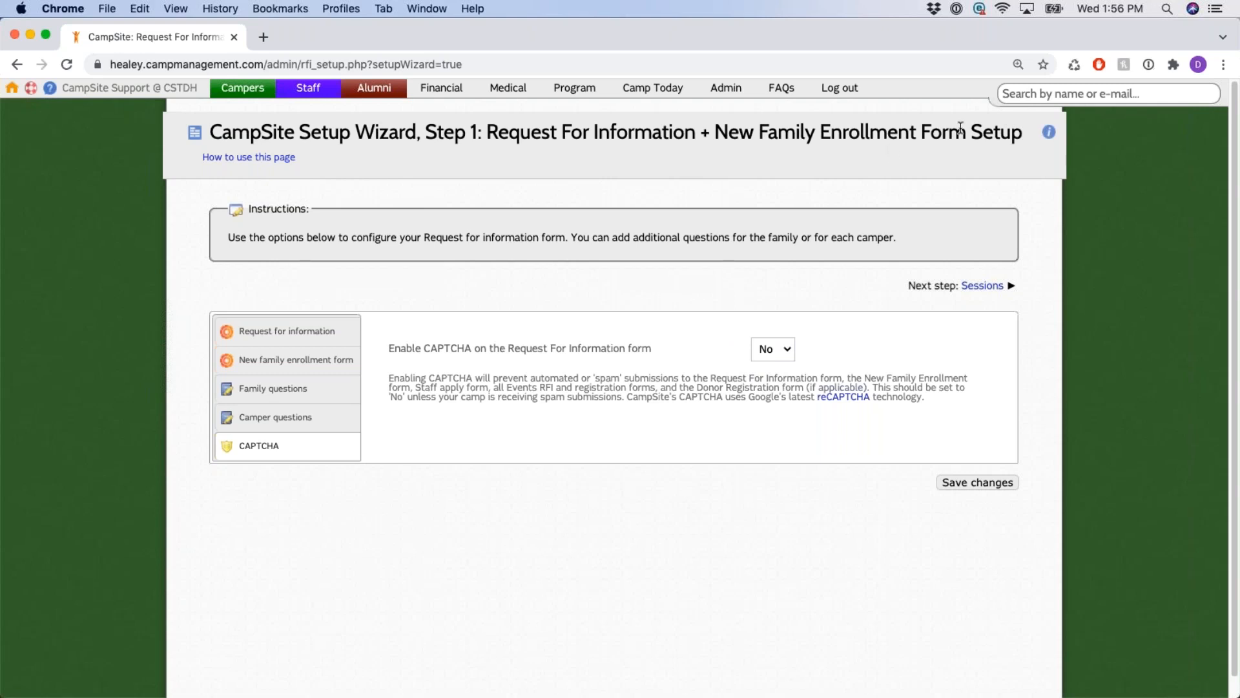
Point out the page's how-to help link and the Step 1 title.
drag(982, 134, 1034, 156)
click(1036, 139)
drag(310, 162, 184, 155)
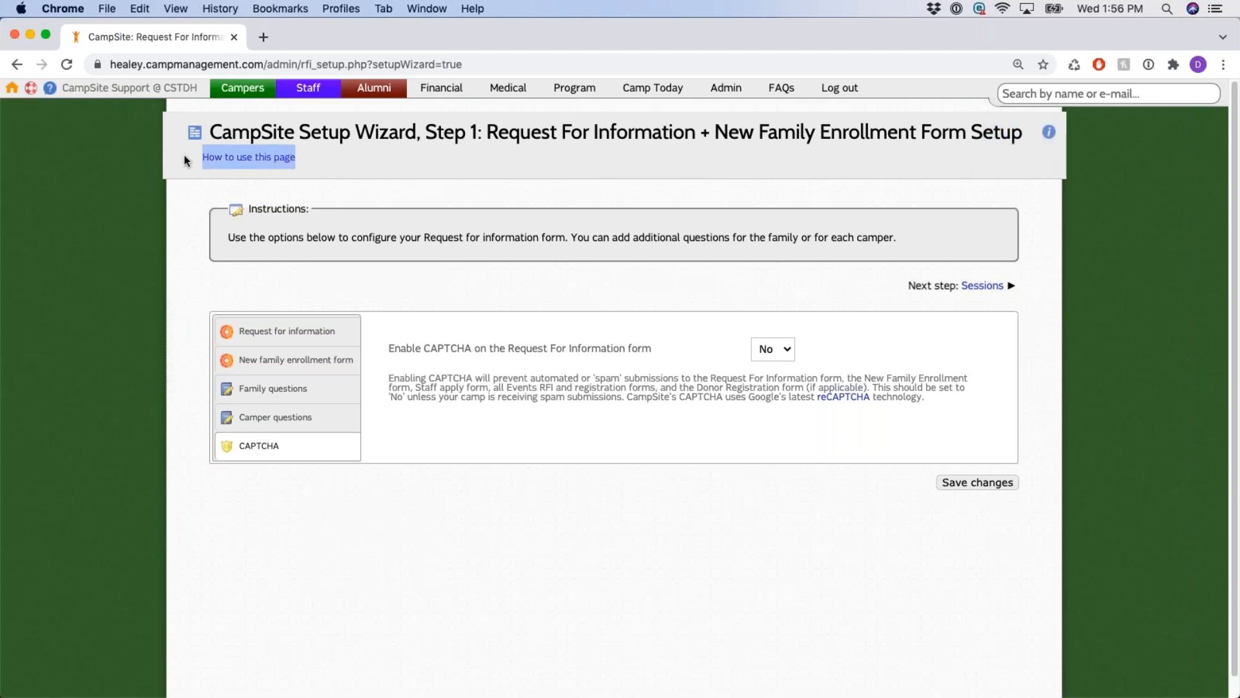
click(390, 171)
drag(429, 132, 491, 133)
click(493, 181)
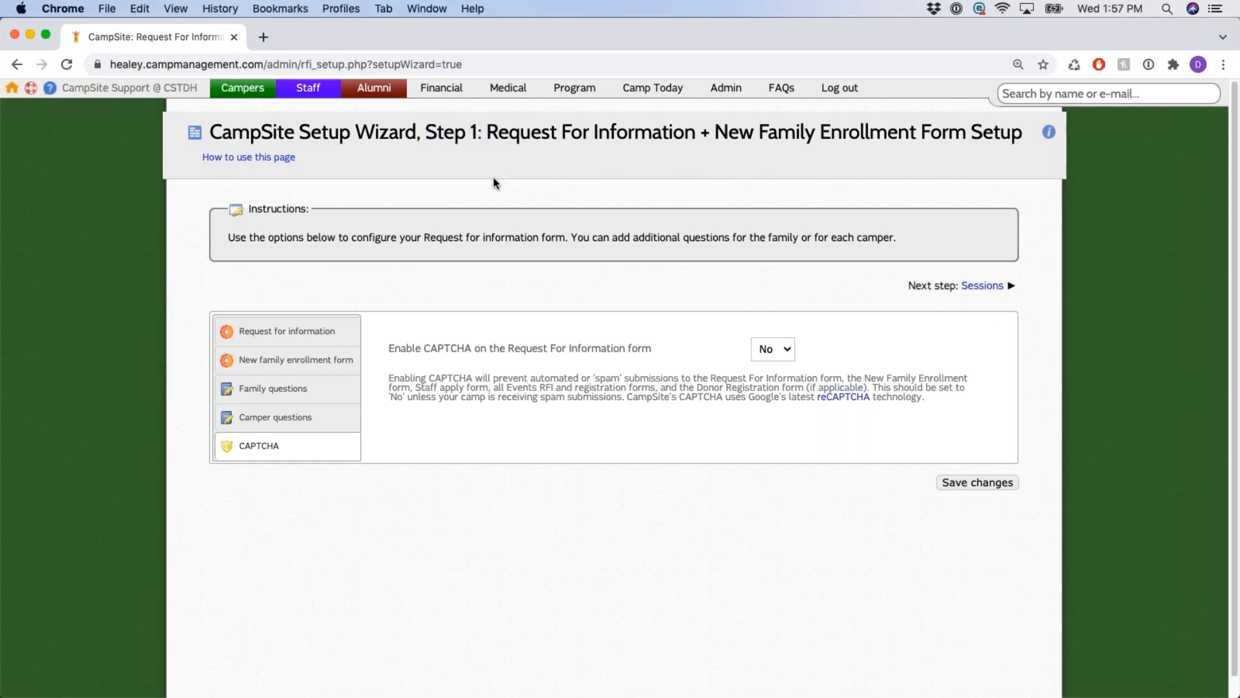
Open 'How to use this page', scroll through its Step 1 guidance, and close it.
click(282, 158)
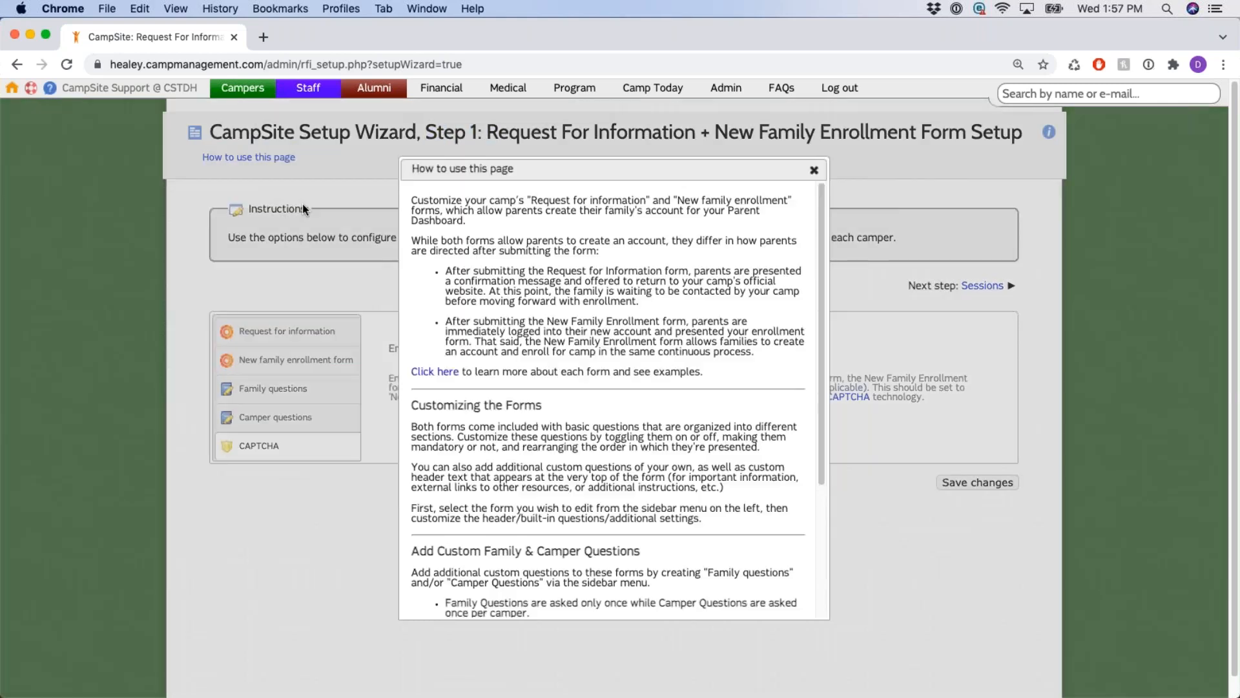
scroll(695, 323, down, 3)
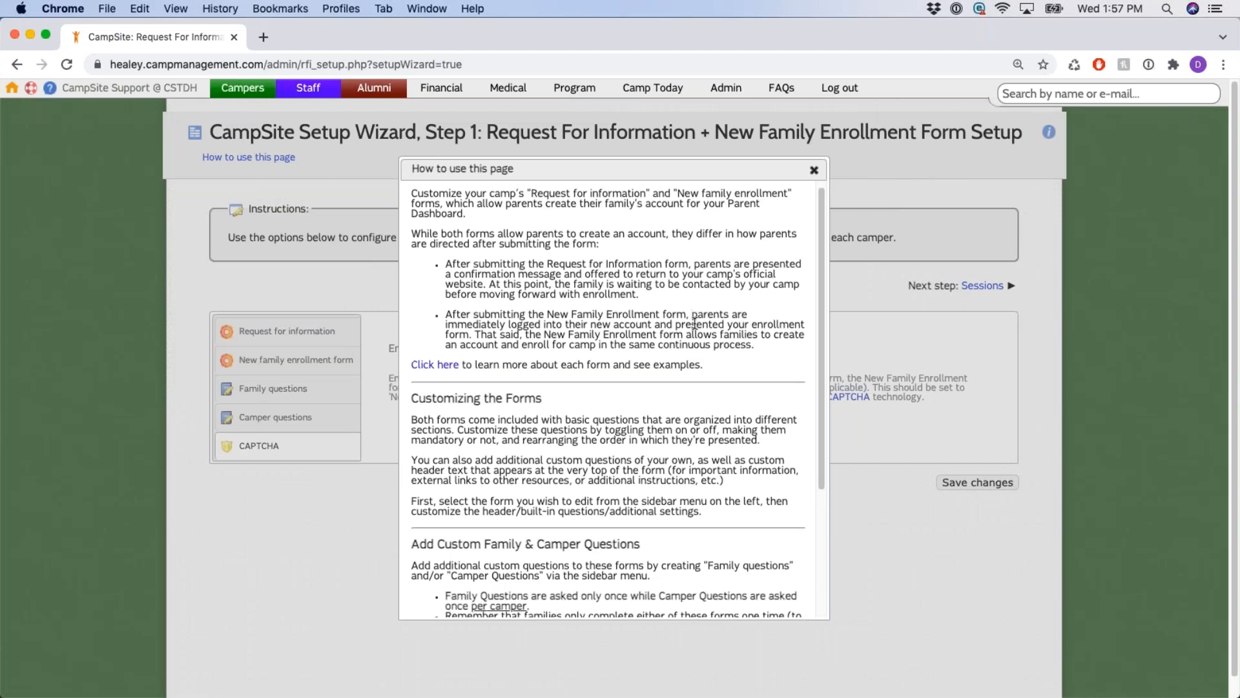
scroll(695, 323, down, 3)
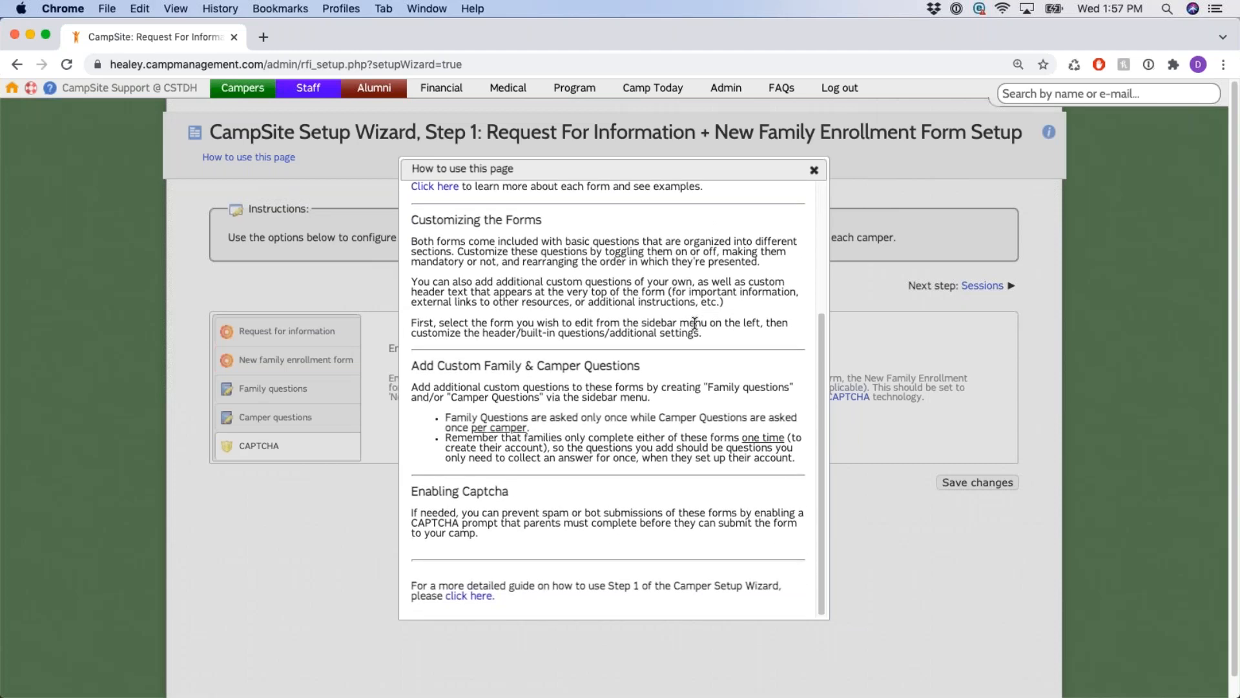
scroll(695, 323, up, 6)
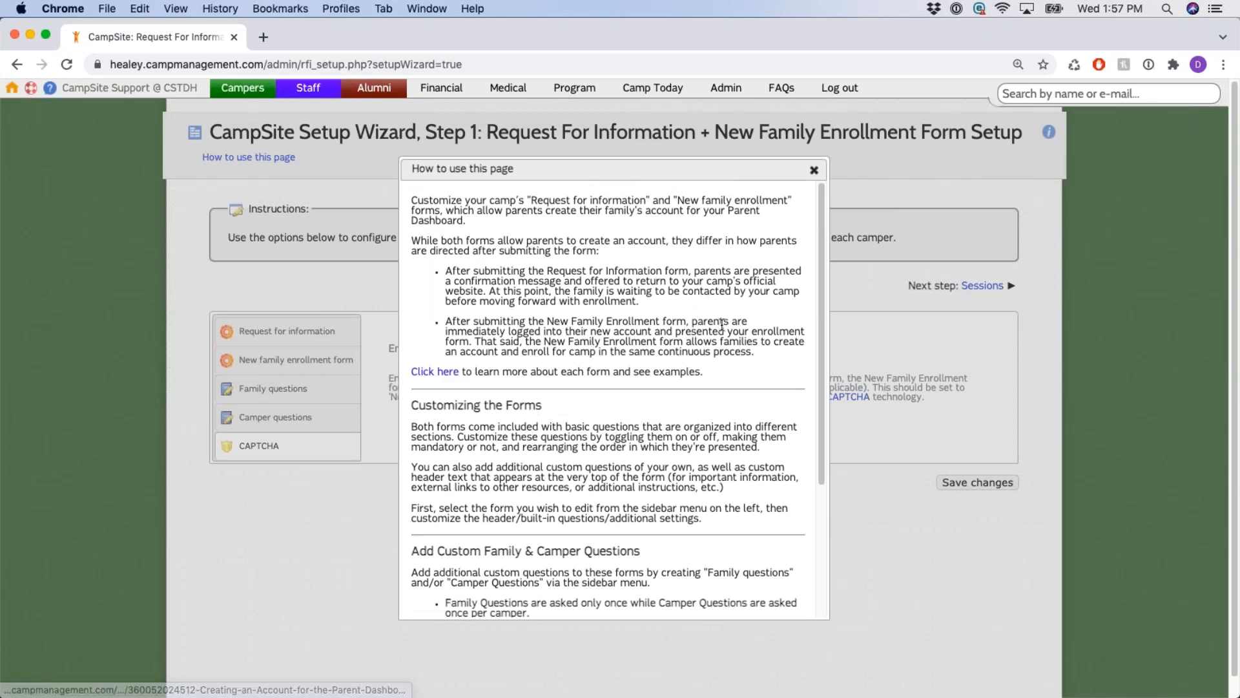
scroll(720, 326, down, 6)
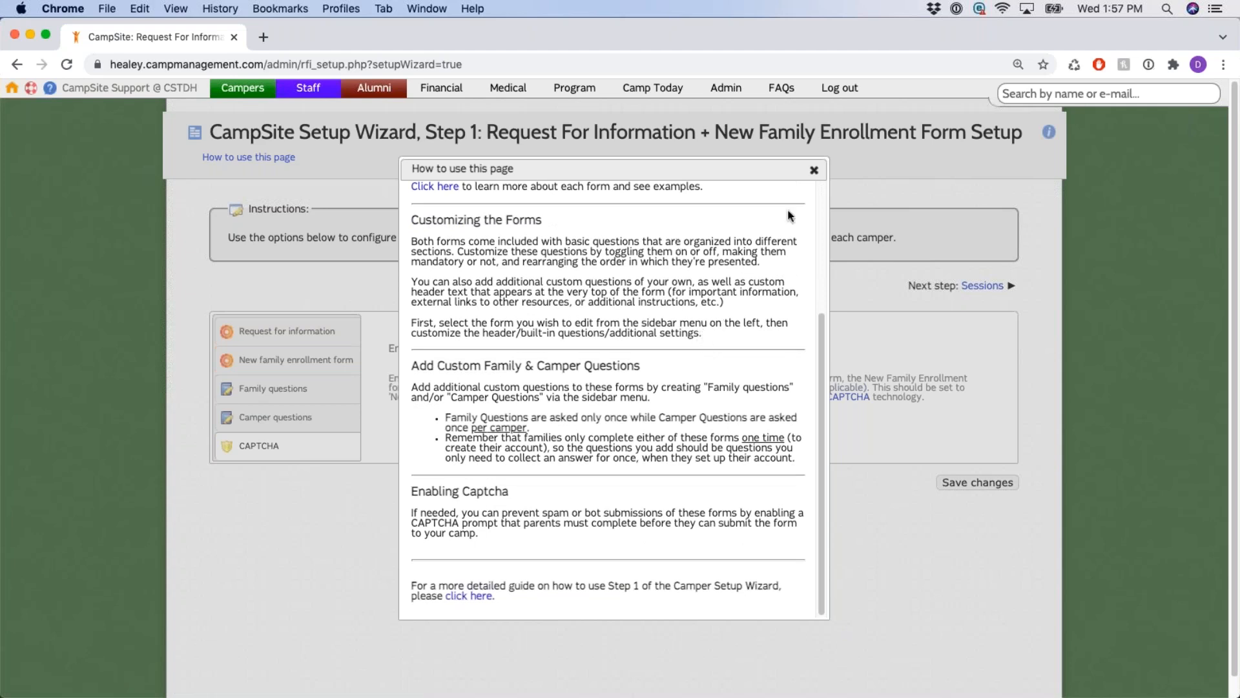
scroll(770, 246, up, 1)
scroll(770, 246, up, 7)
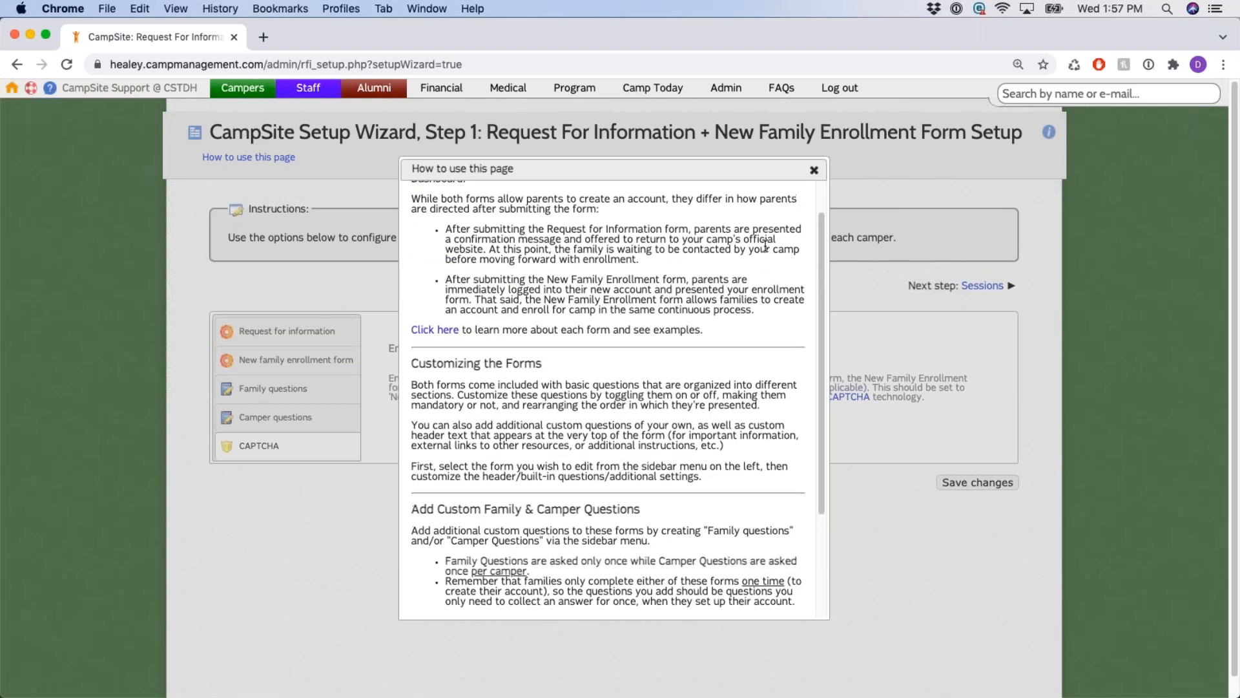
click(814, 170)
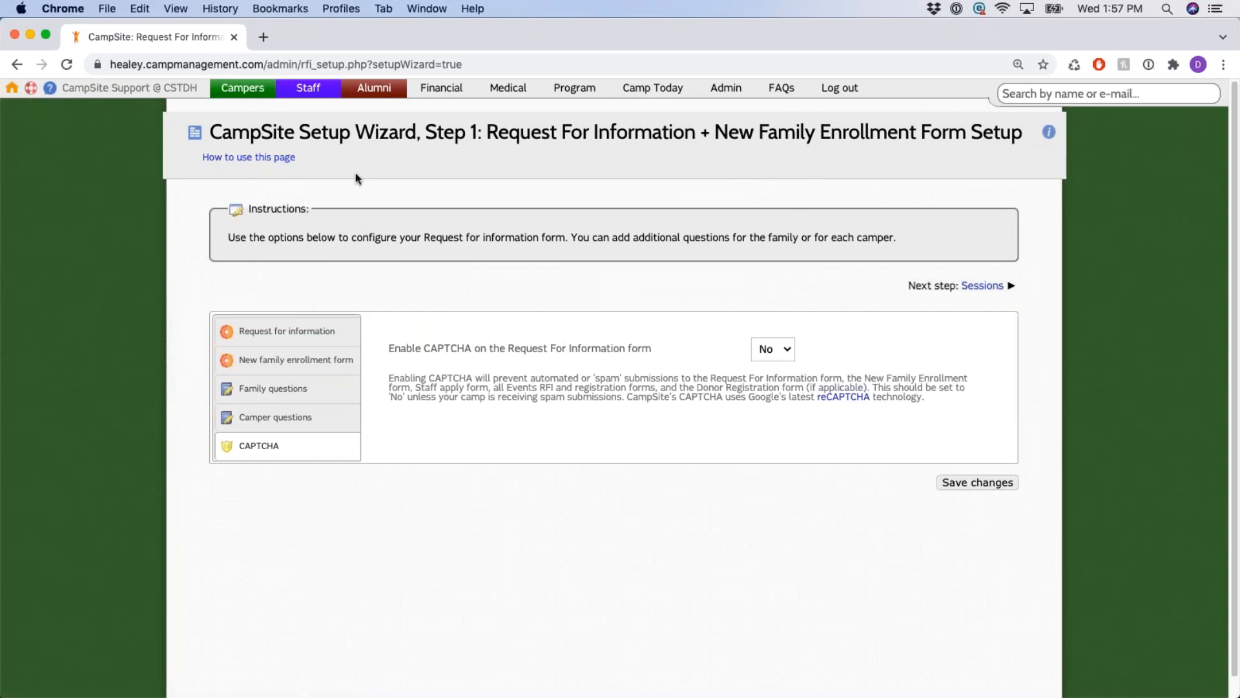
Point out the how-to help link and the Step 1 title once more.
drag(301, 157, 196, 164)
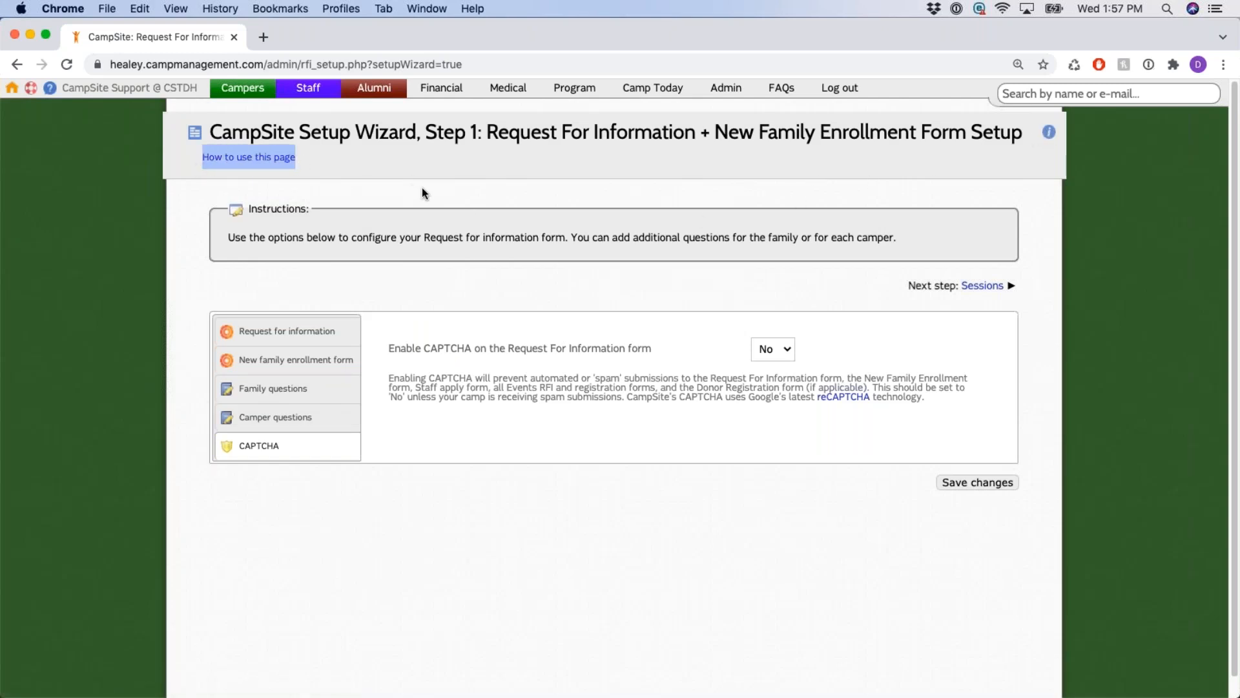
click(454, 169)
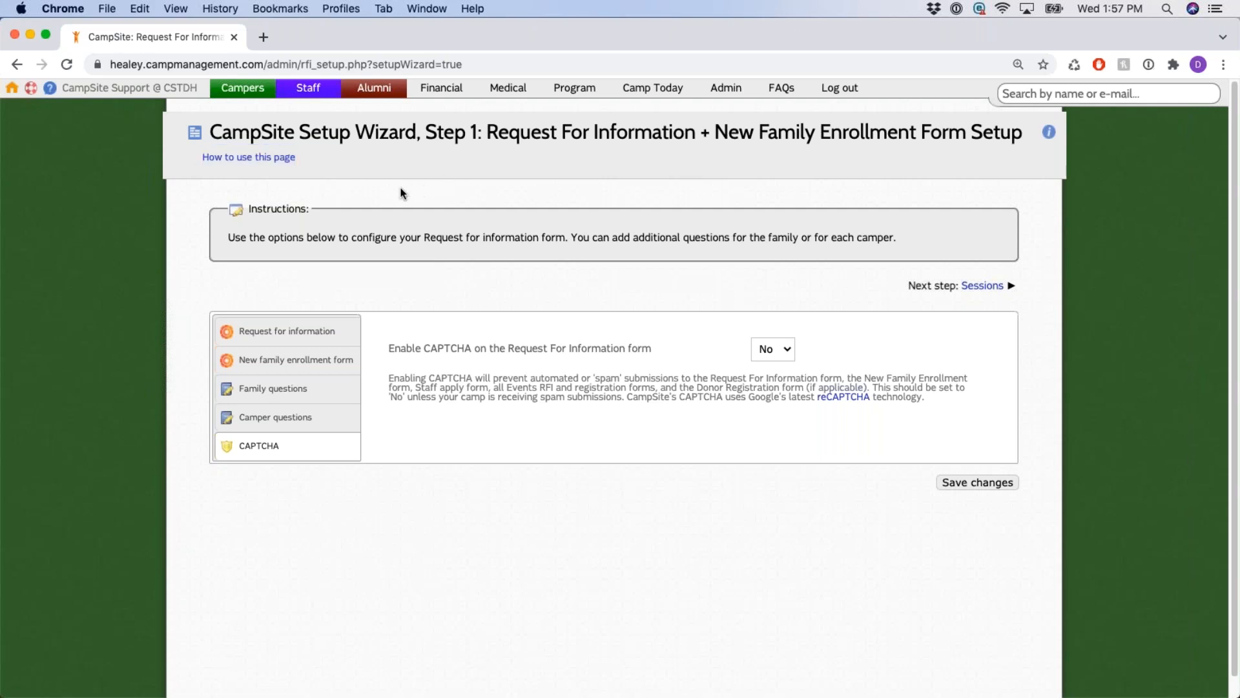
drag(297, 164, 205, 158)
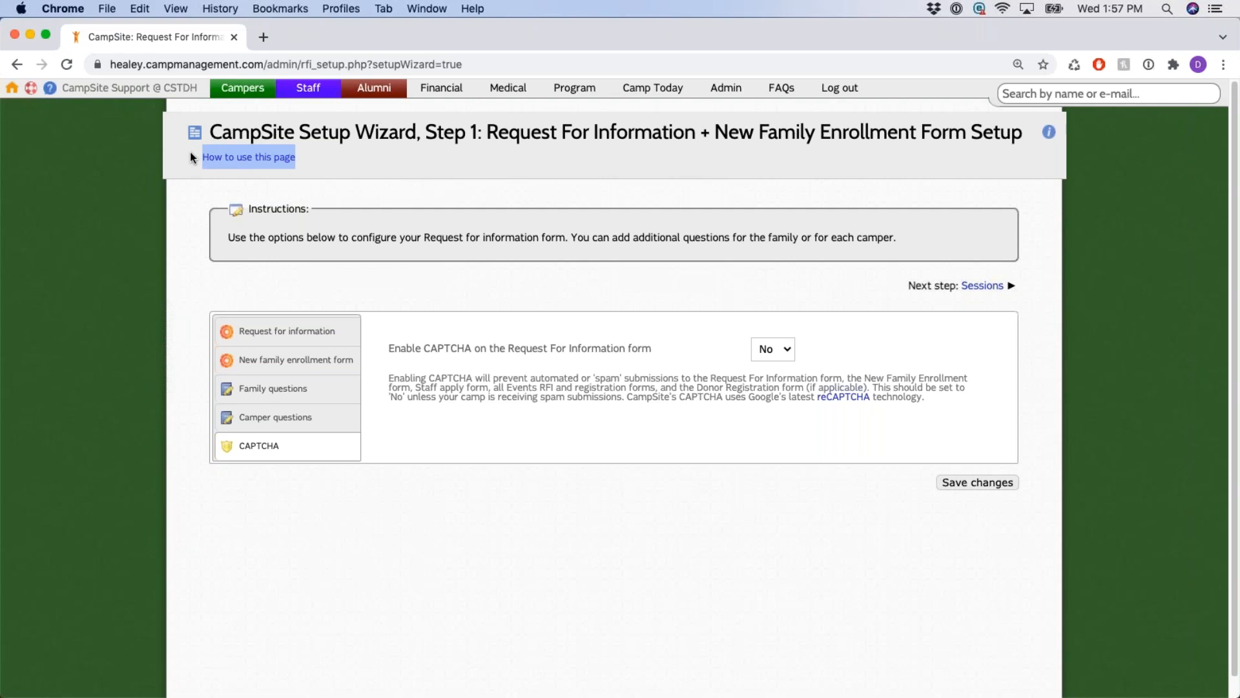
click(507, 172)
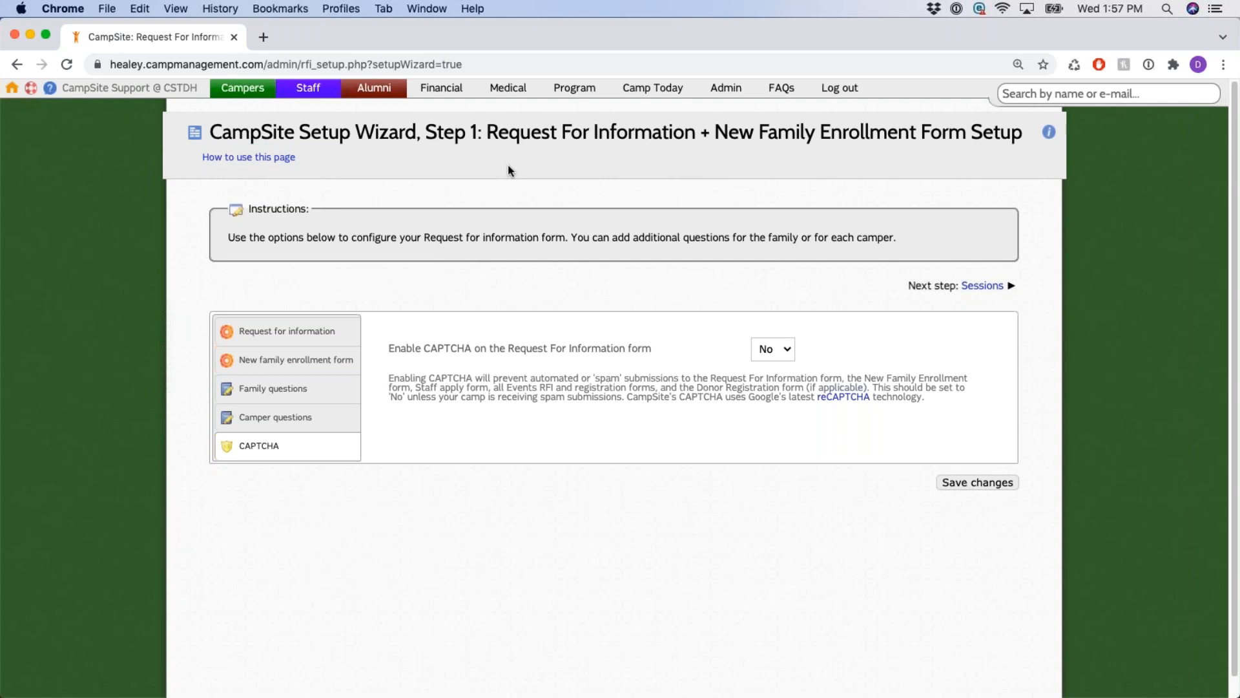
drag(424, 133, 497, 132)
click(521, 181)
drag(296, 158, 162, 159)
click(436, 164)
Highlight the Step 1 title and the Next step link, then proceed to Sessions.
drag(426, 133, 520, 132)
click(720, 292)
drag(905, 288, 759, 309)
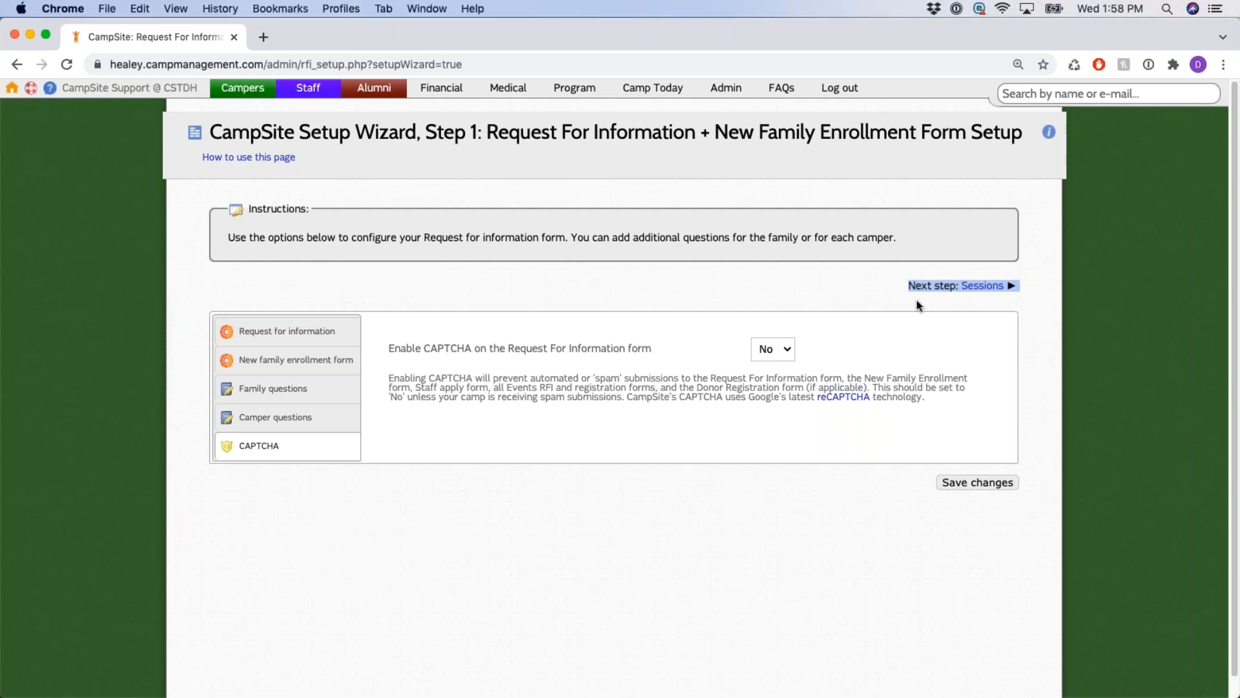
click(982, 287)
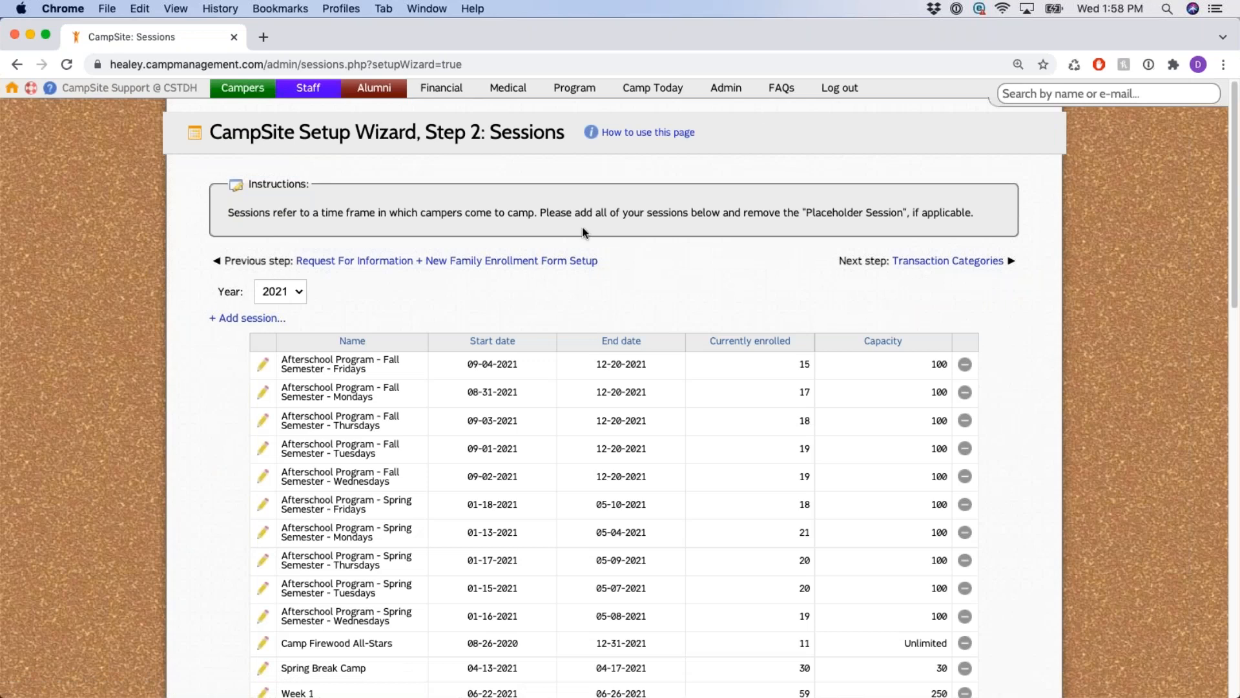
drag(490, 132, 563, 135)
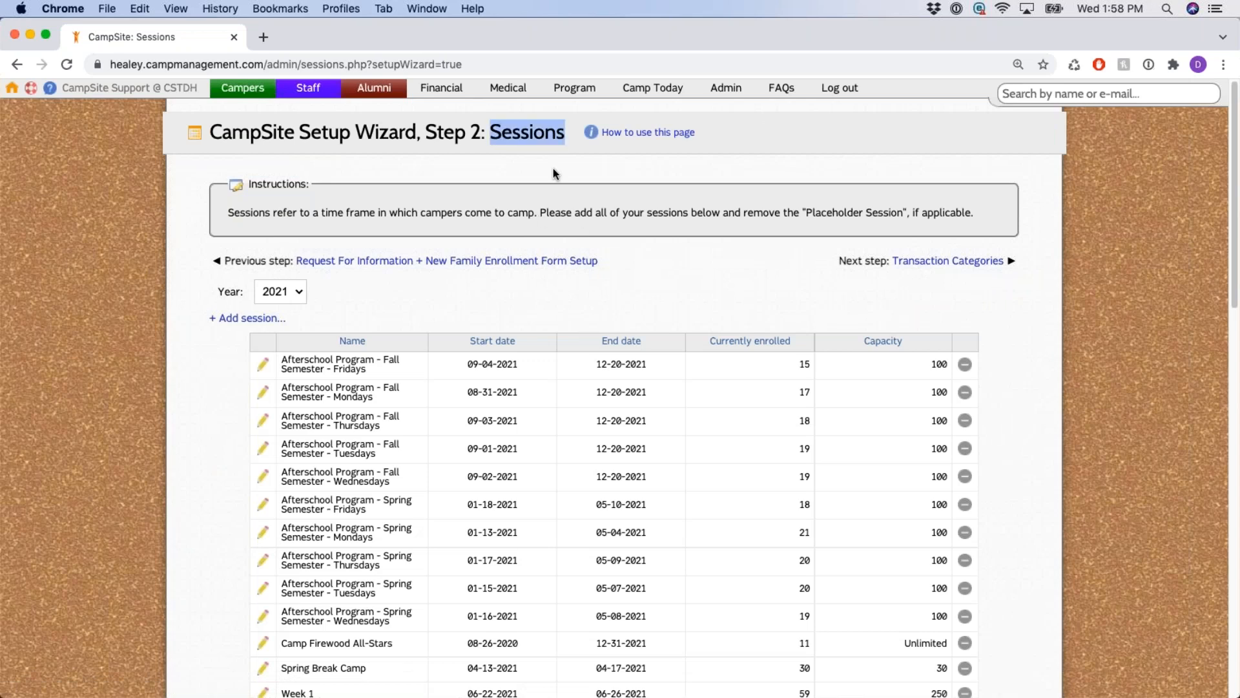
click(458, 136)
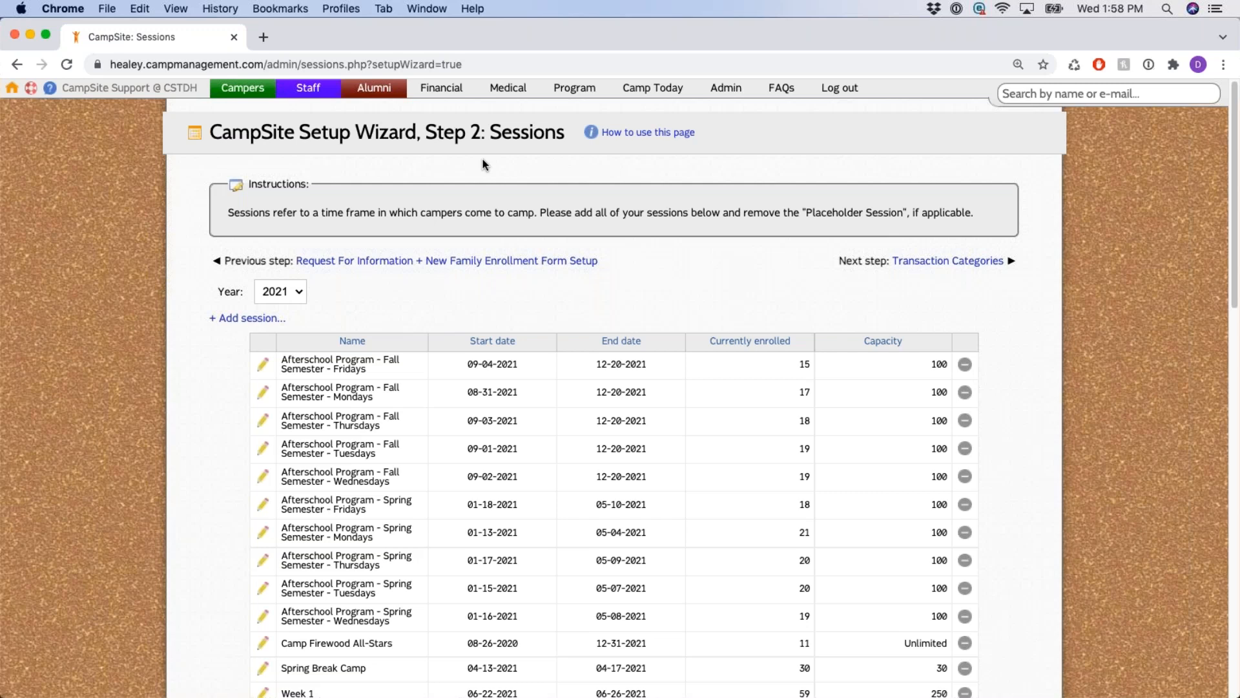
drag(425, 136, 563, 137)
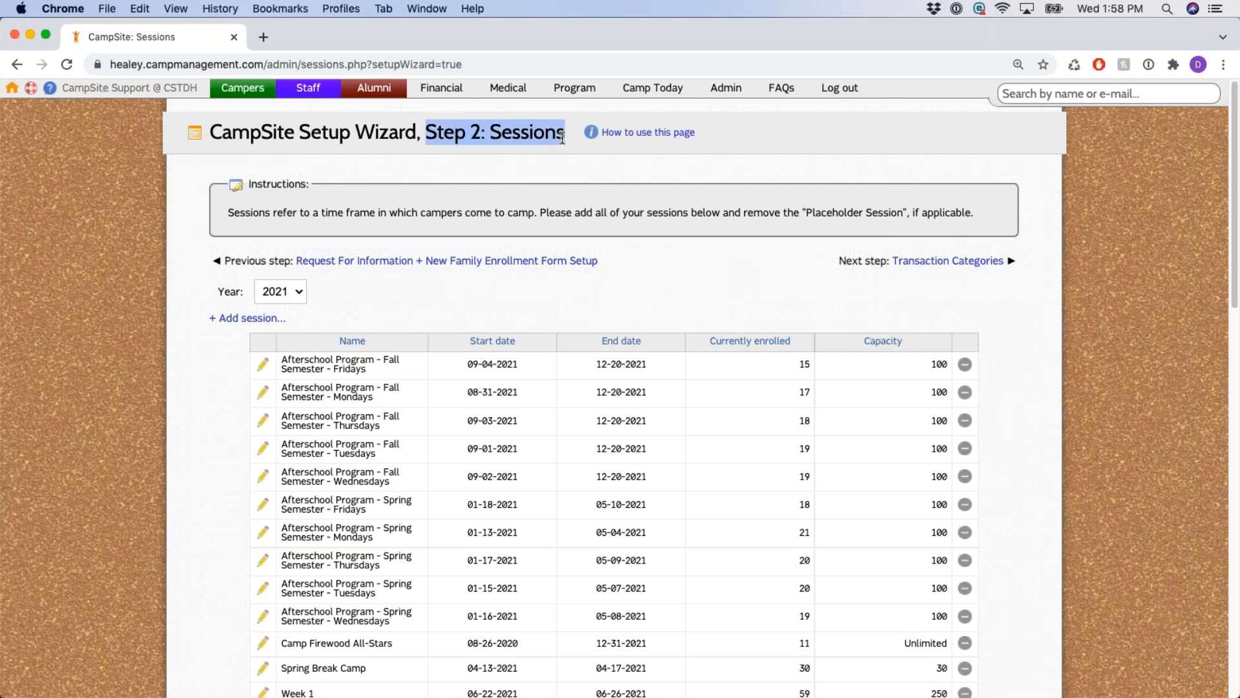
click(544, 160)
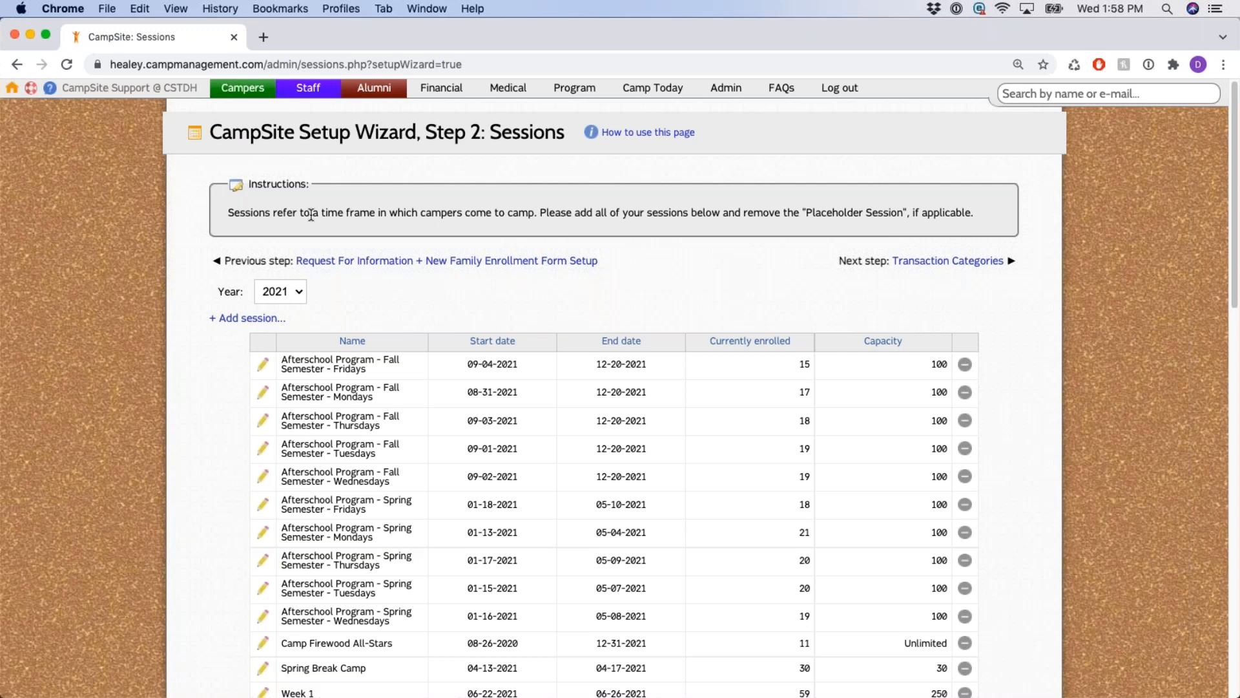
drag(297, 213, 534, 213)
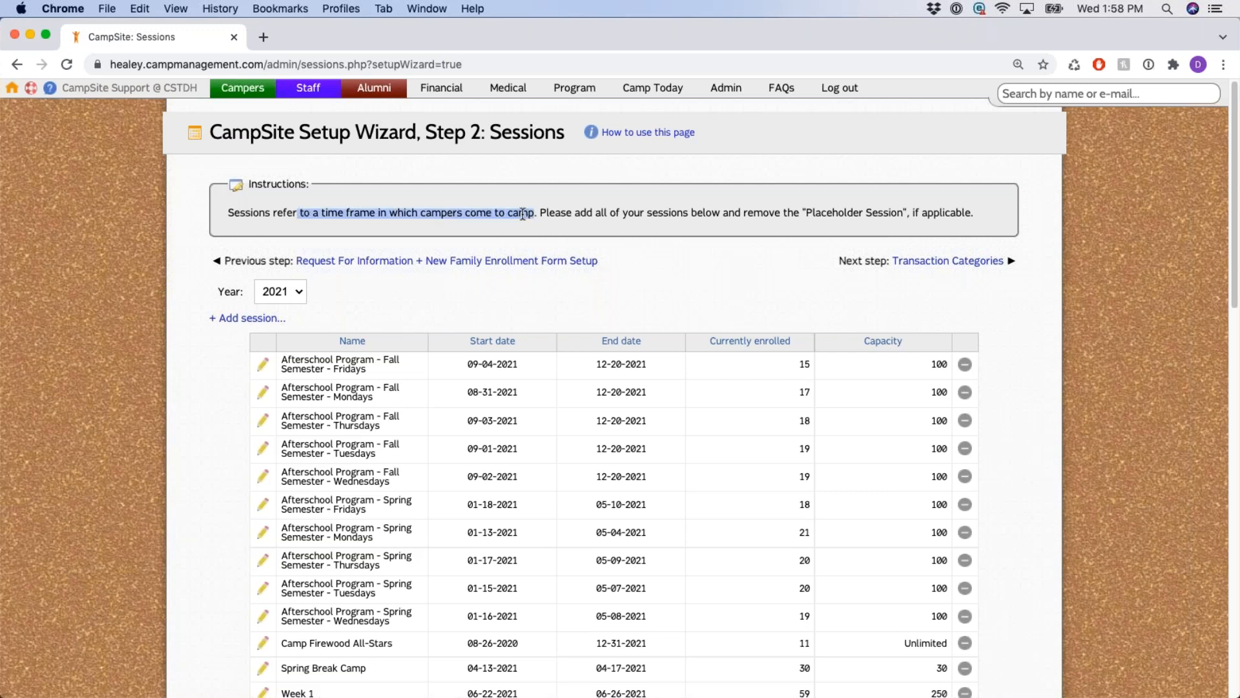
click(524, 213)
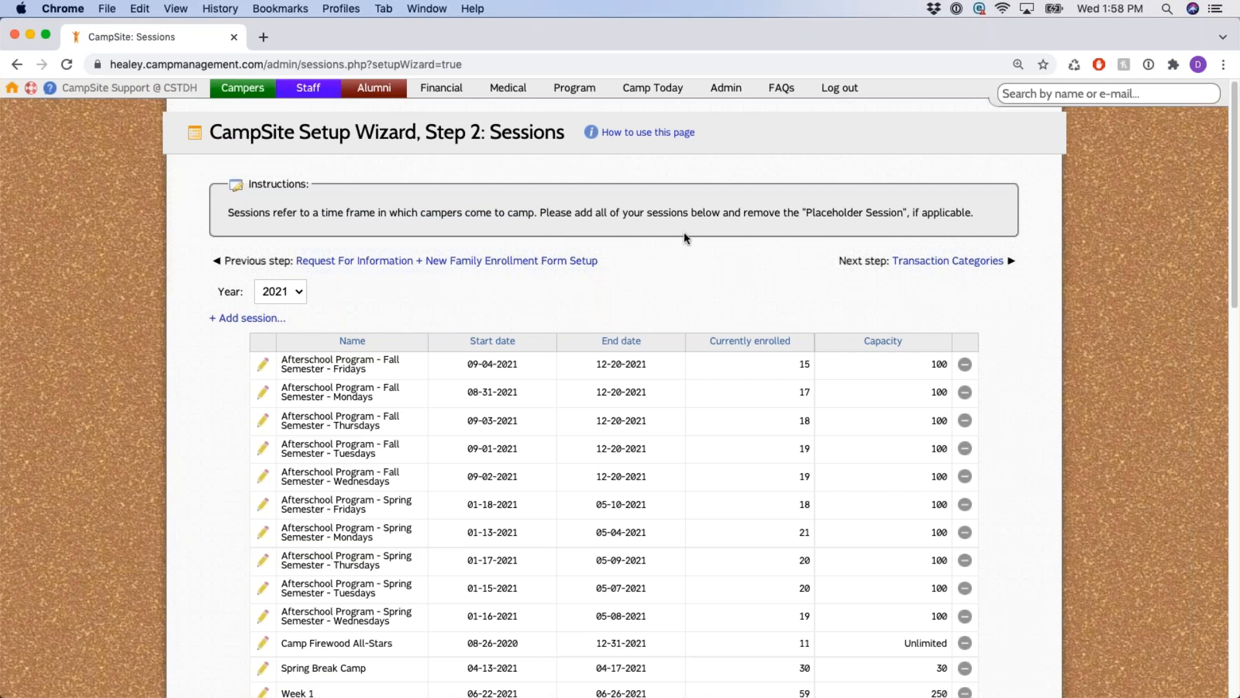
scroll(687, 238, down, 1)
scroll(687, 238, down, 1)
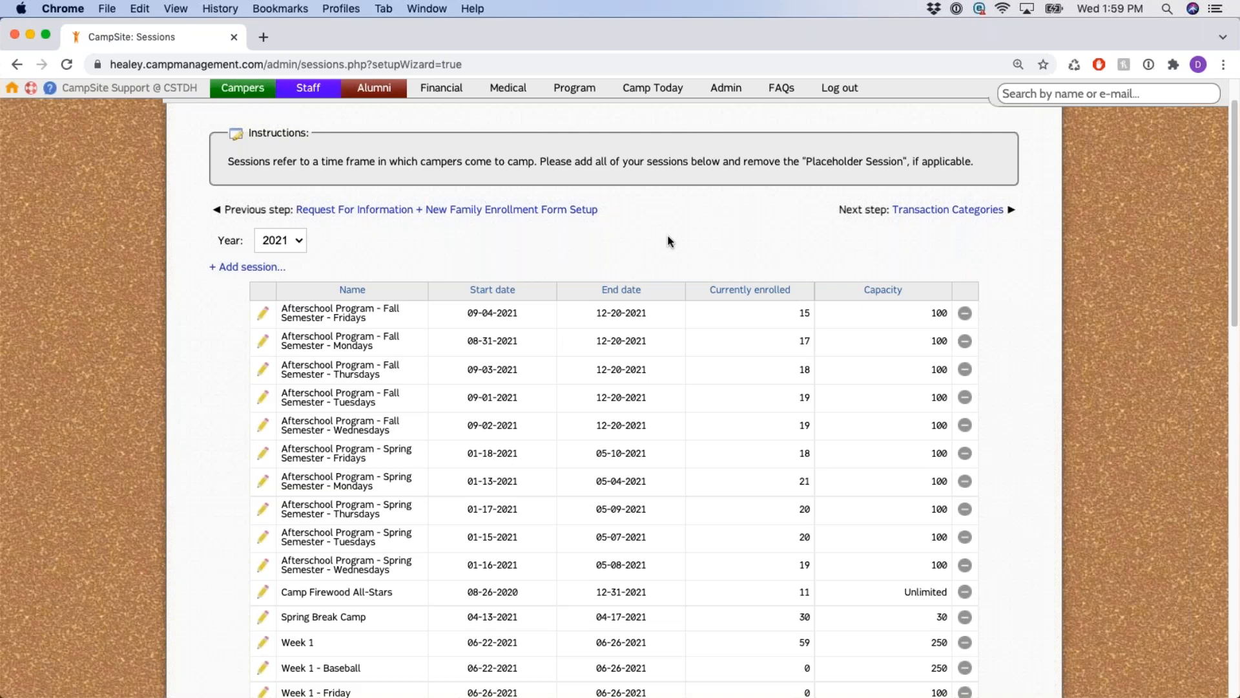
scroll(651, 227, up, 2)
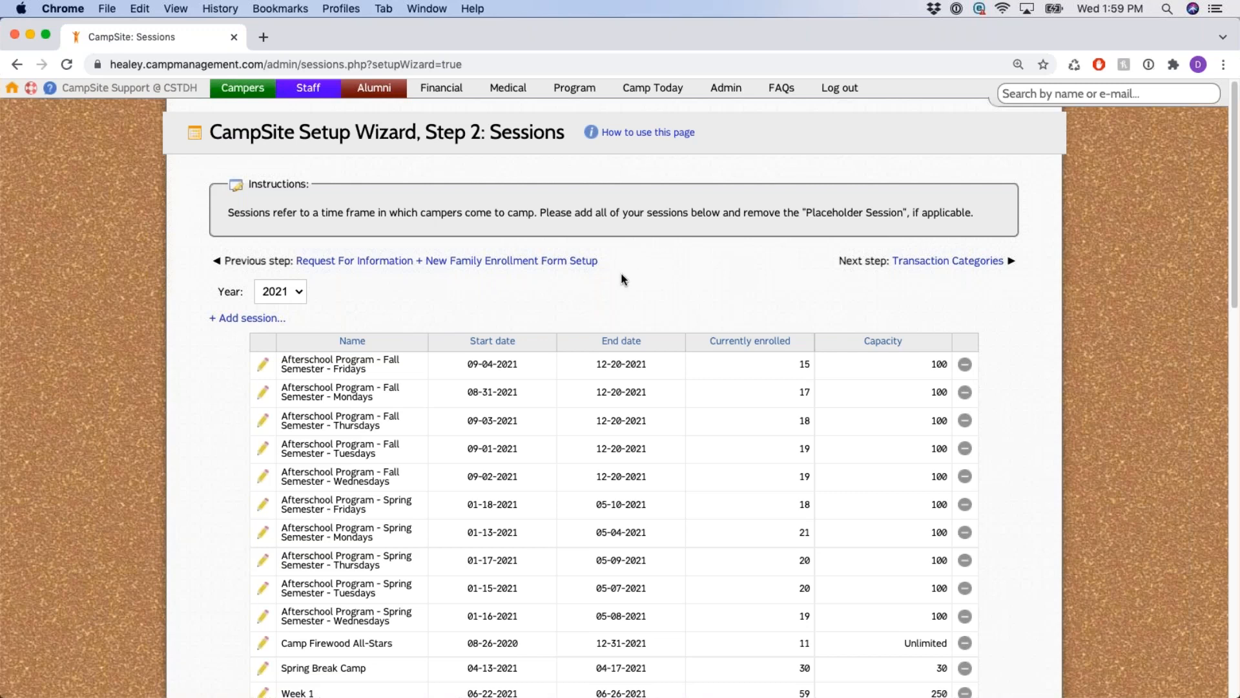
drag(298, 212, 540, 213)
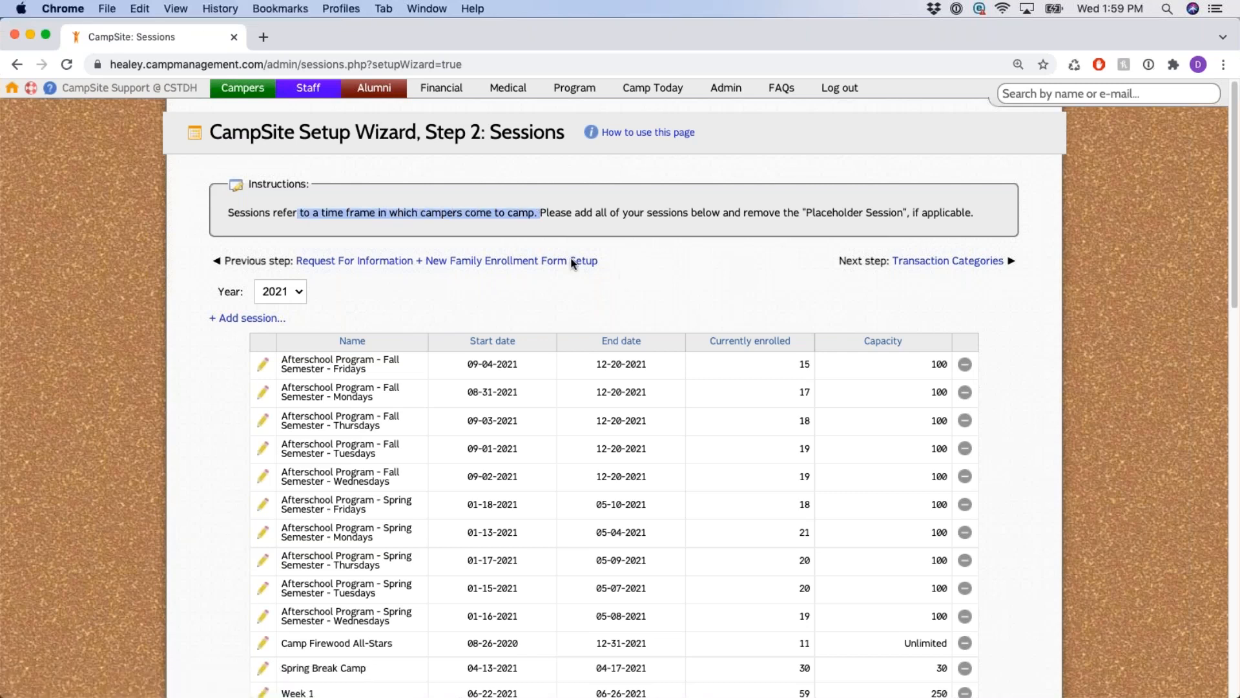
click(669, 294)
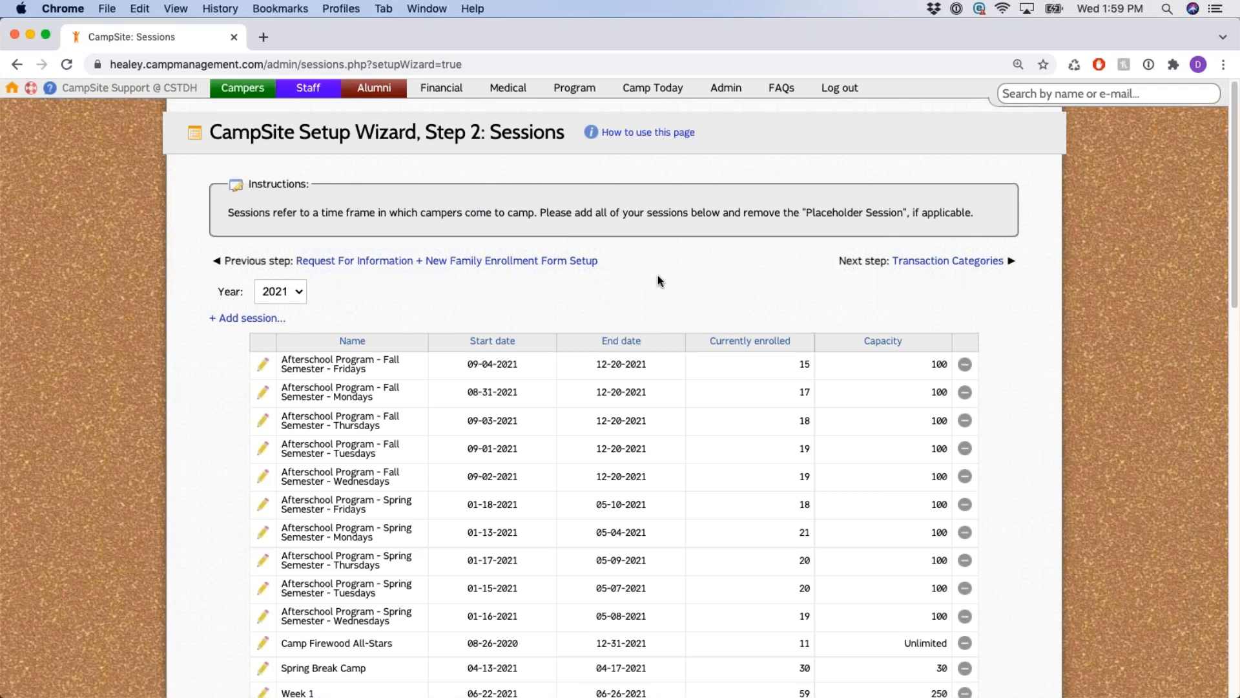
scroll(645, 269, down, 3)
drag(289, 169, 201, 168)
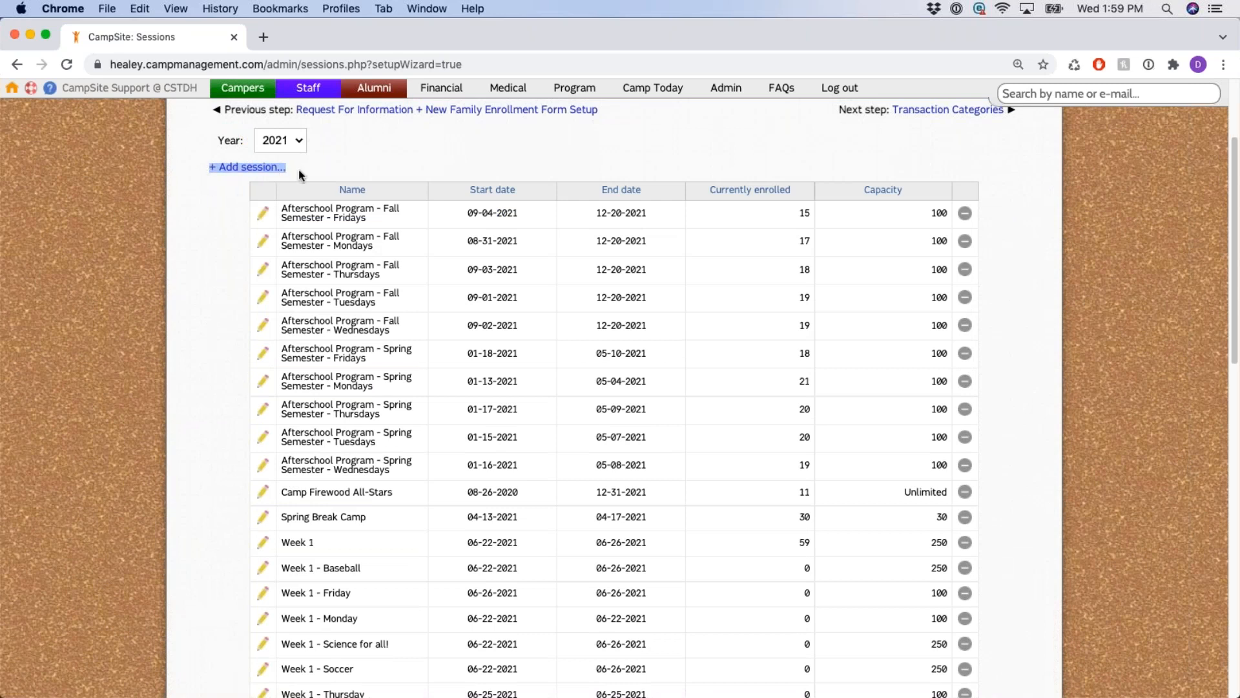
click(262, 168)
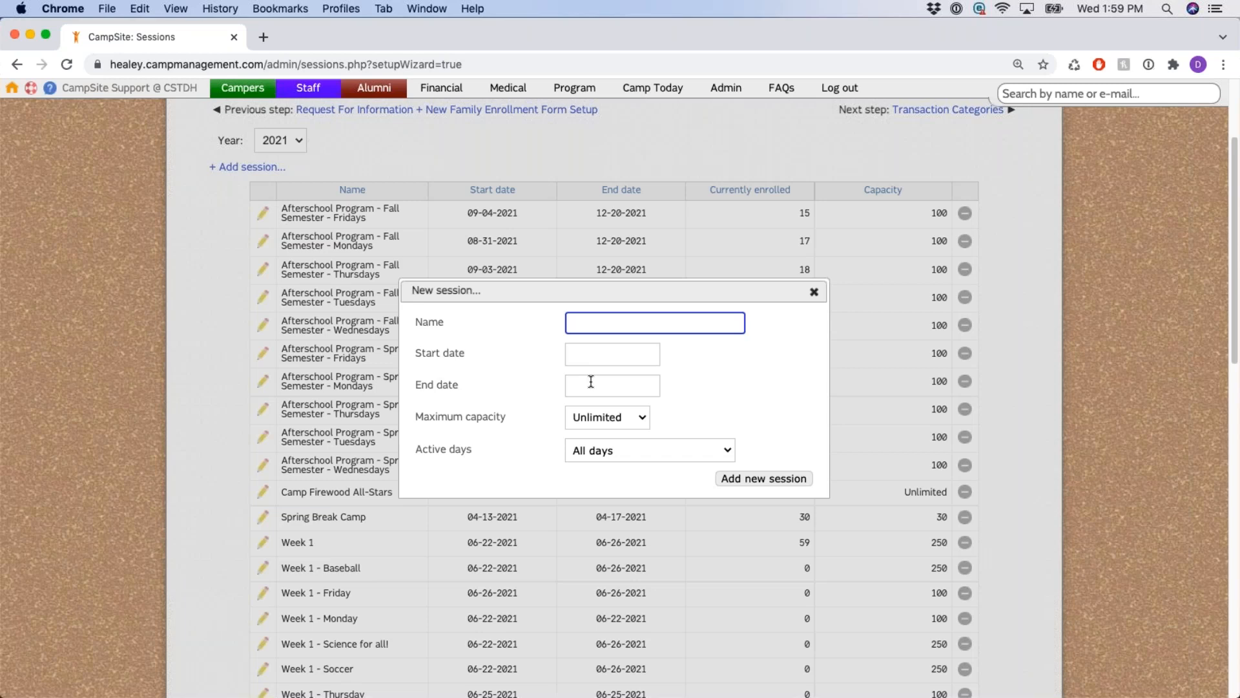
click(636, 420)
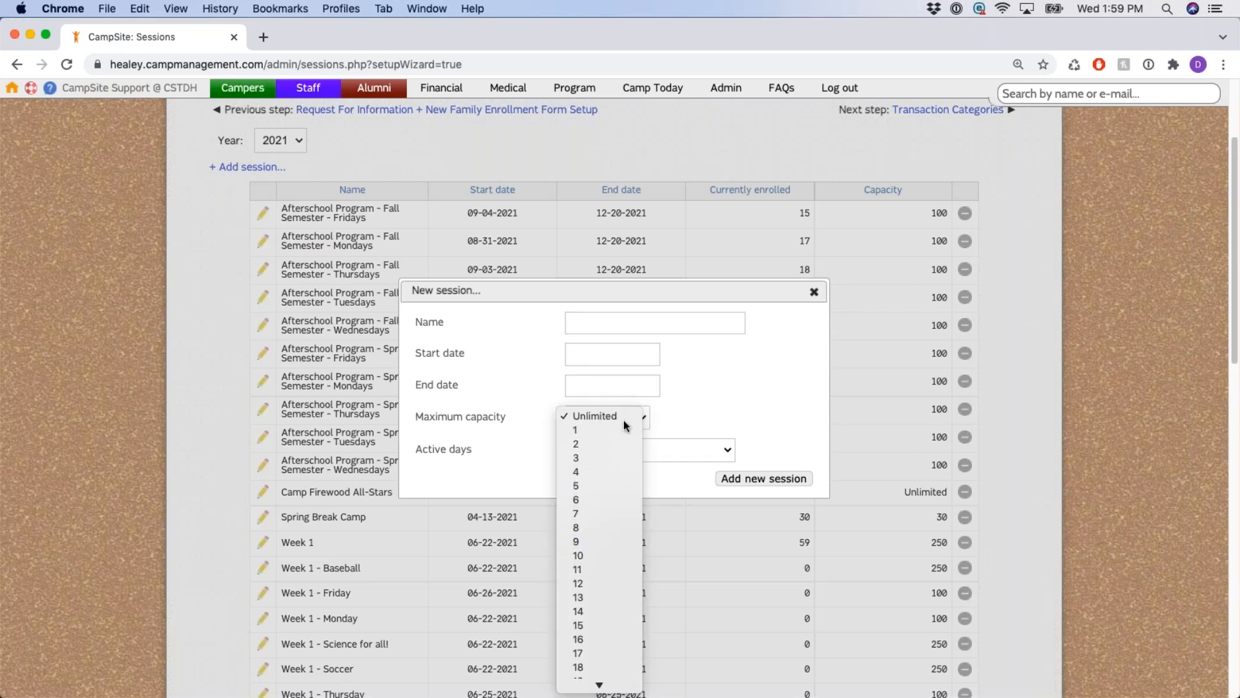
click(623, 420)
drag(427, 450, 495, 451)
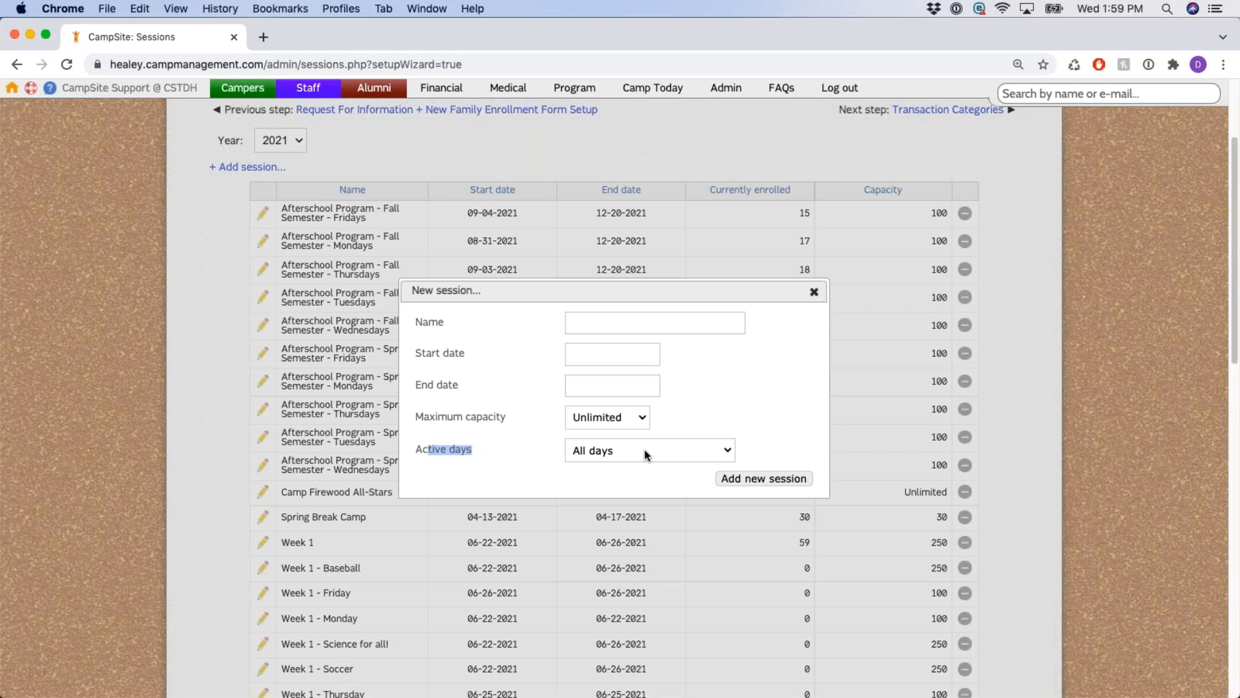
click(692, 450)
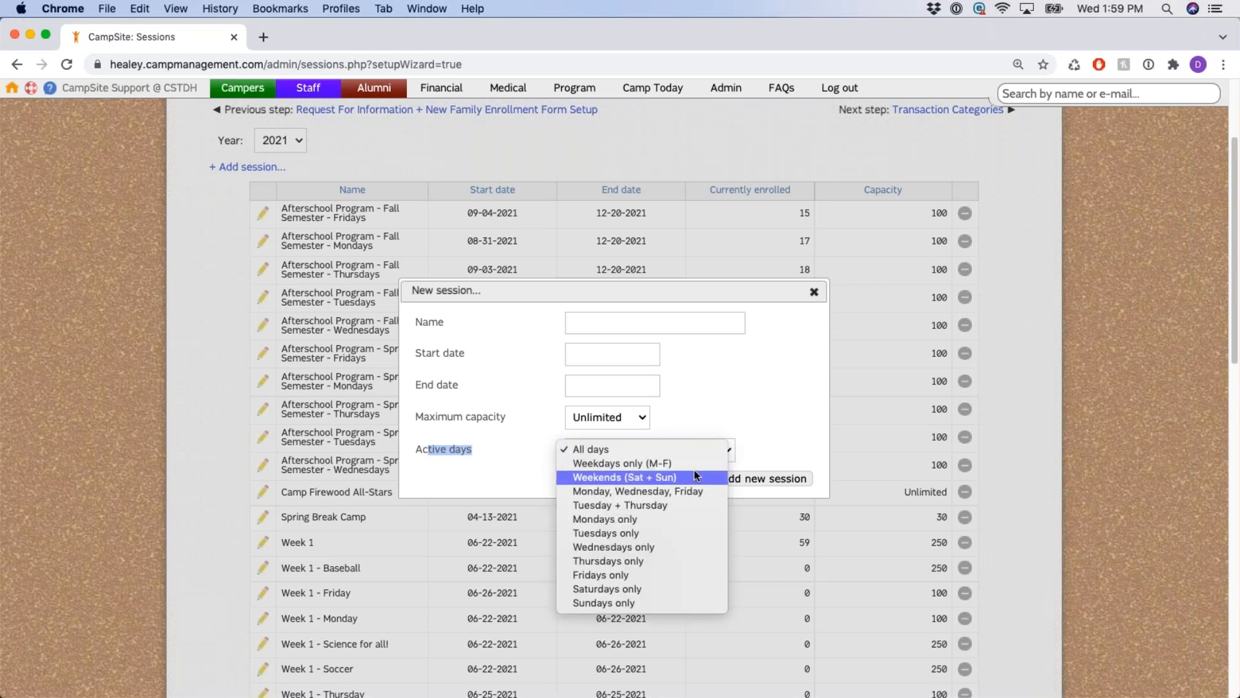
click(692, 448)
drag(463, 353, 459, 385)
click(654, 452)
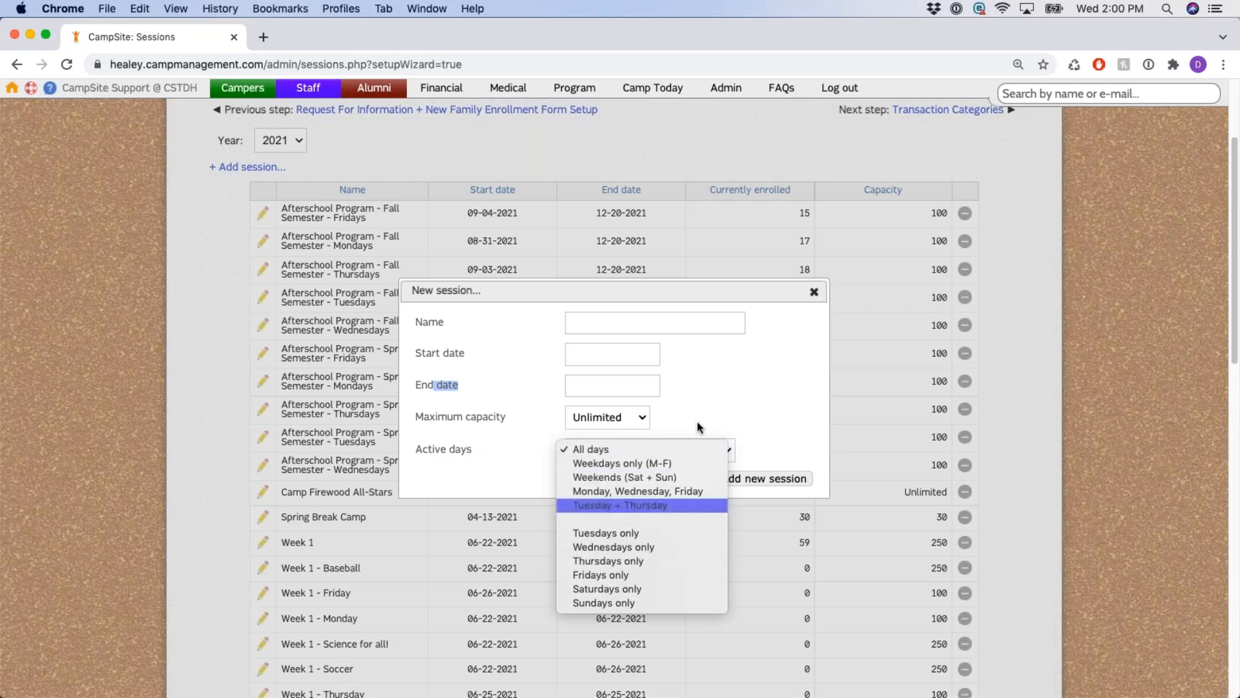
click(764, 382)
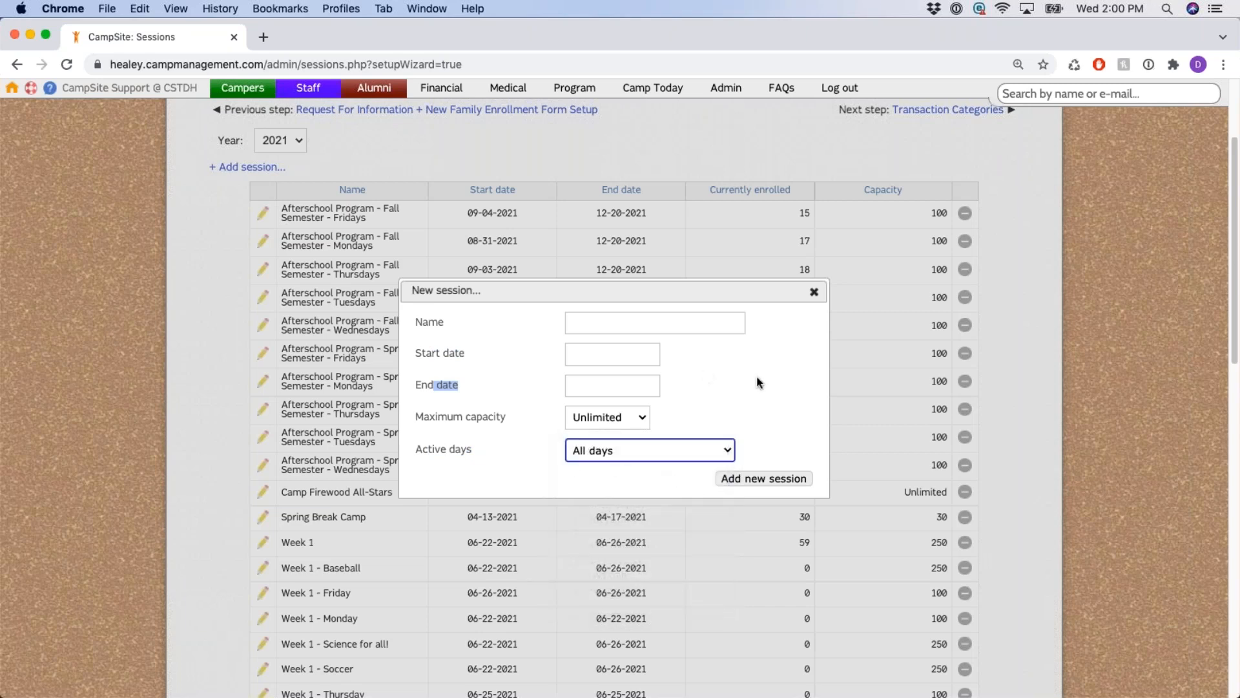
click(815, 294)
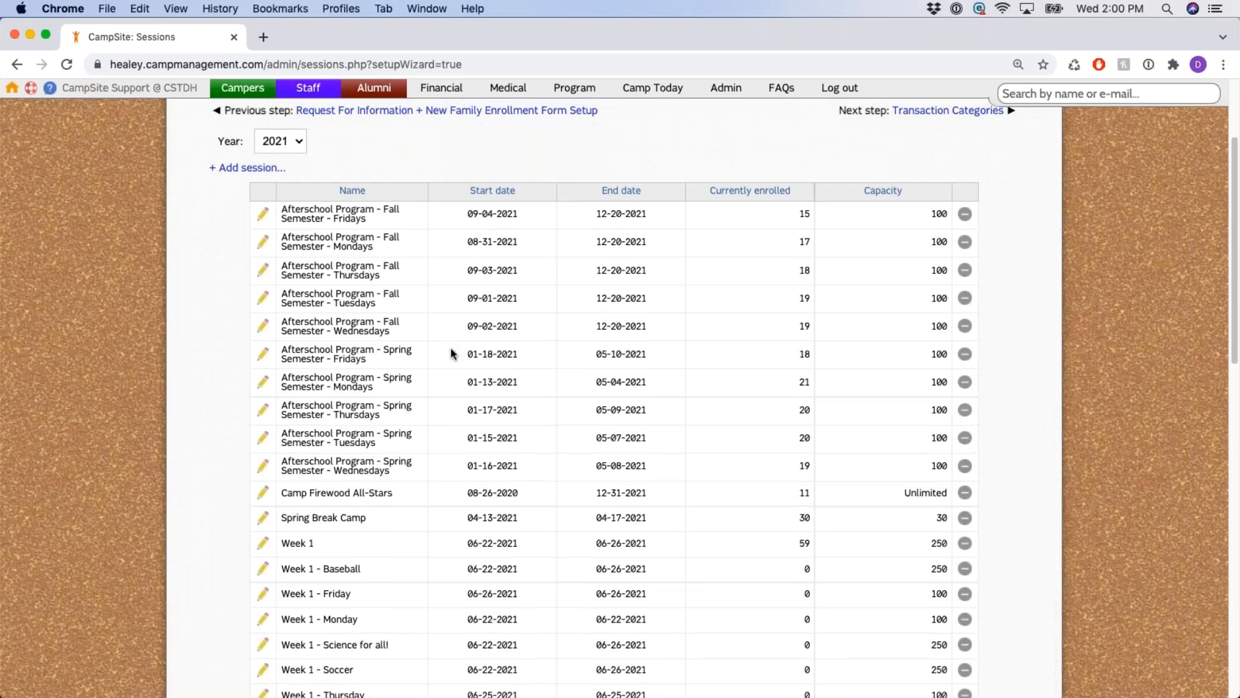
scroll(429, 354, up, 1)
Open the Afterschool Program - Fall Semester - Fridays session and review its dates and capacity.
click(262, 234)
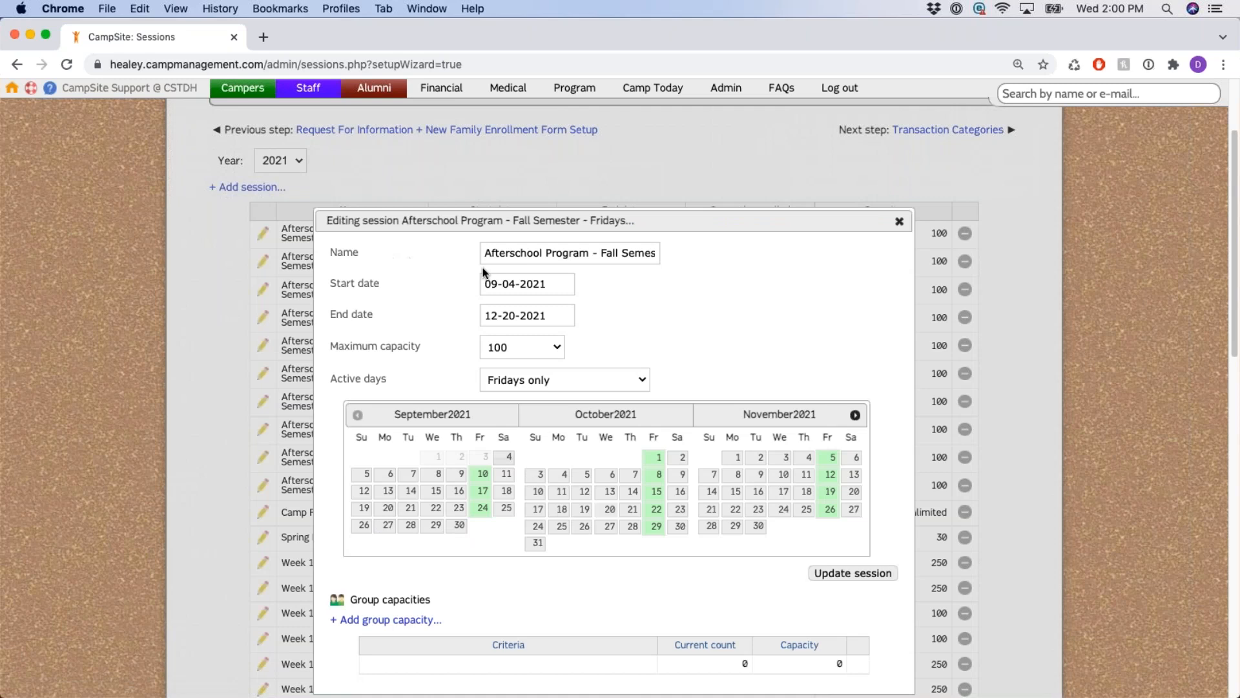
drag(330, 252, 396, 387)
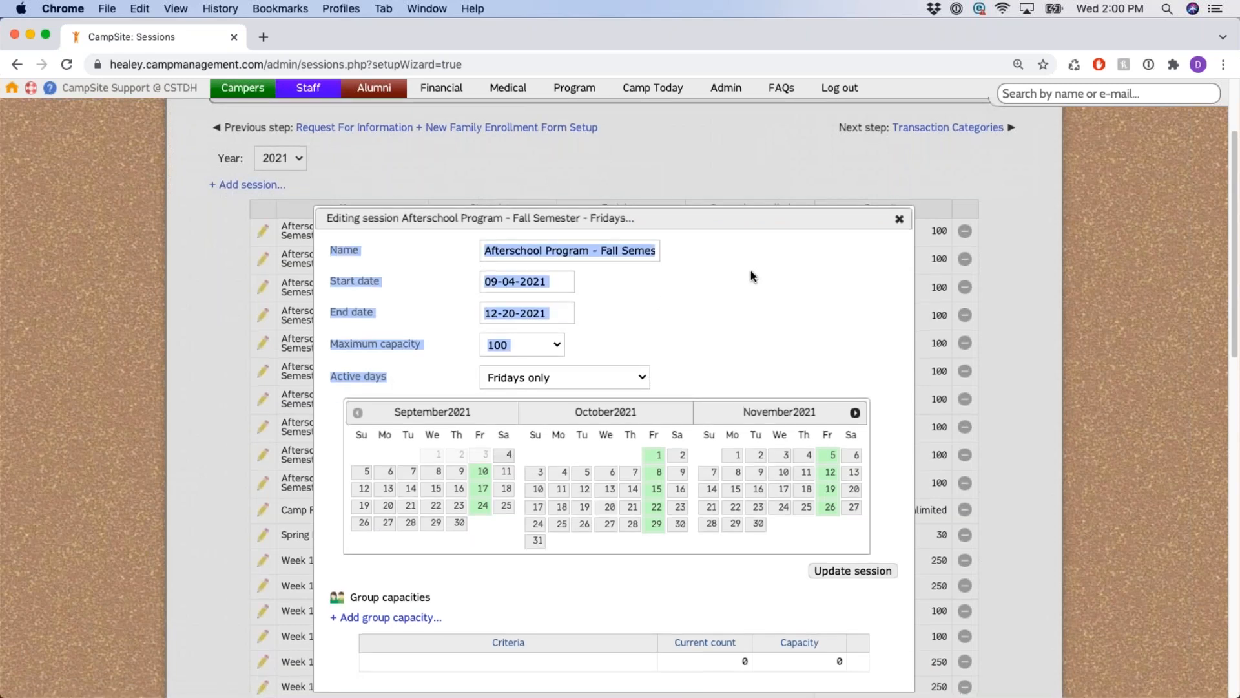
scroll(750, 271, down, 1)
click(716, 265)
scroll(705, 234, down, 3)
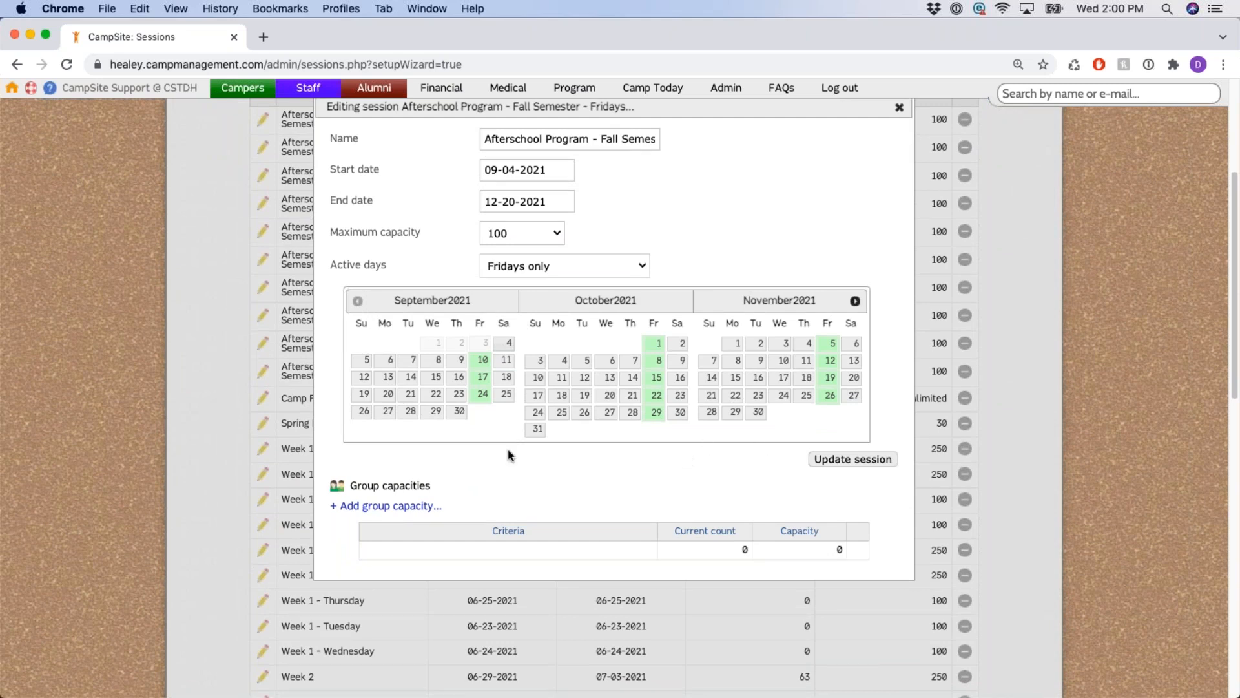
drag(328, 265, 507, 291)
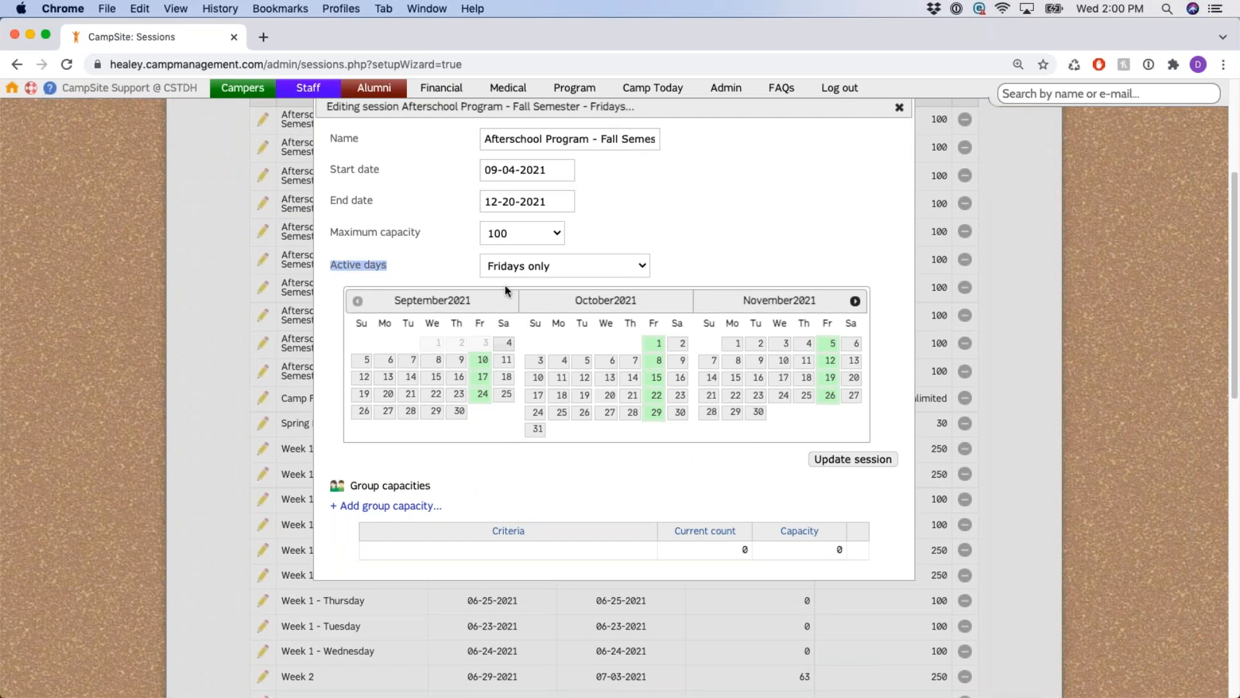
Check the active days choices, keeping the session to Fridays only.
click(609, 266)
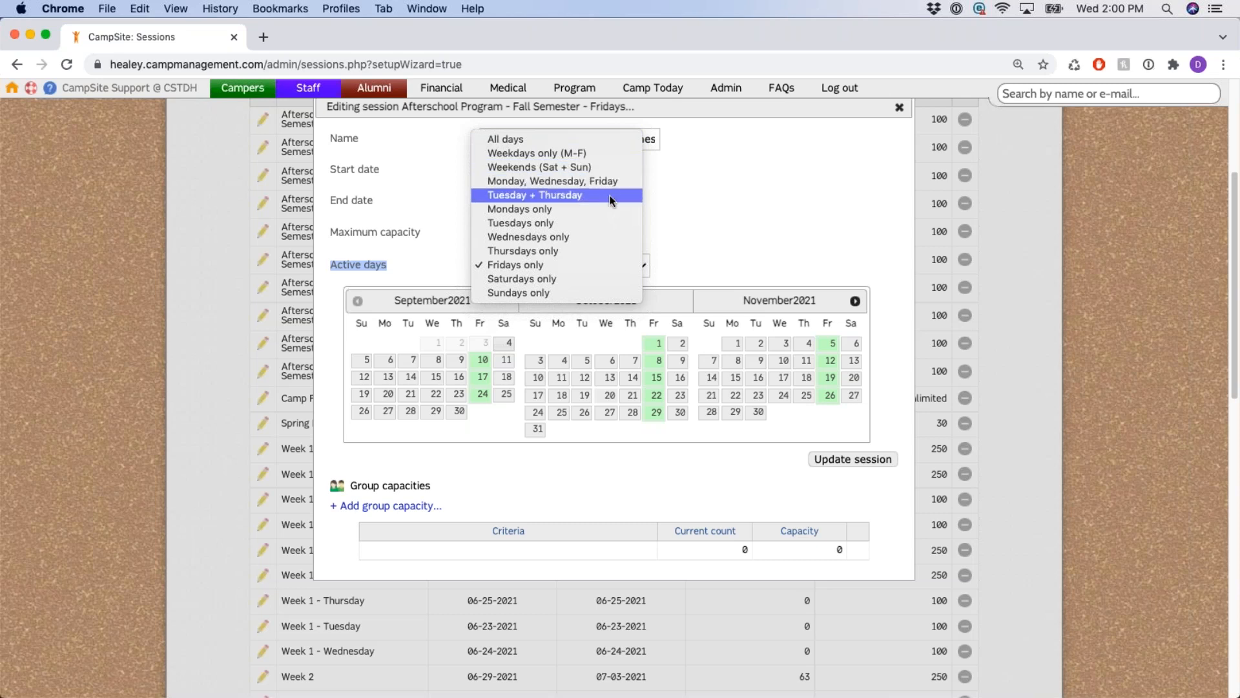
click(549, 265)
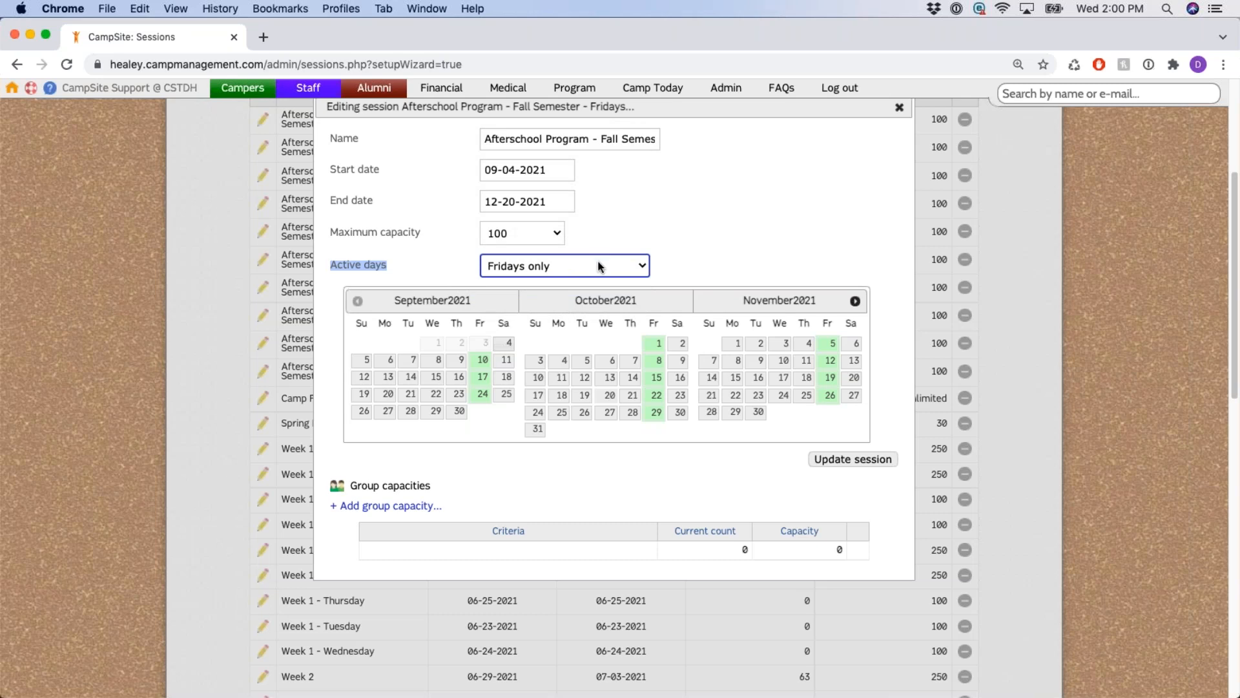
click(599, 266)
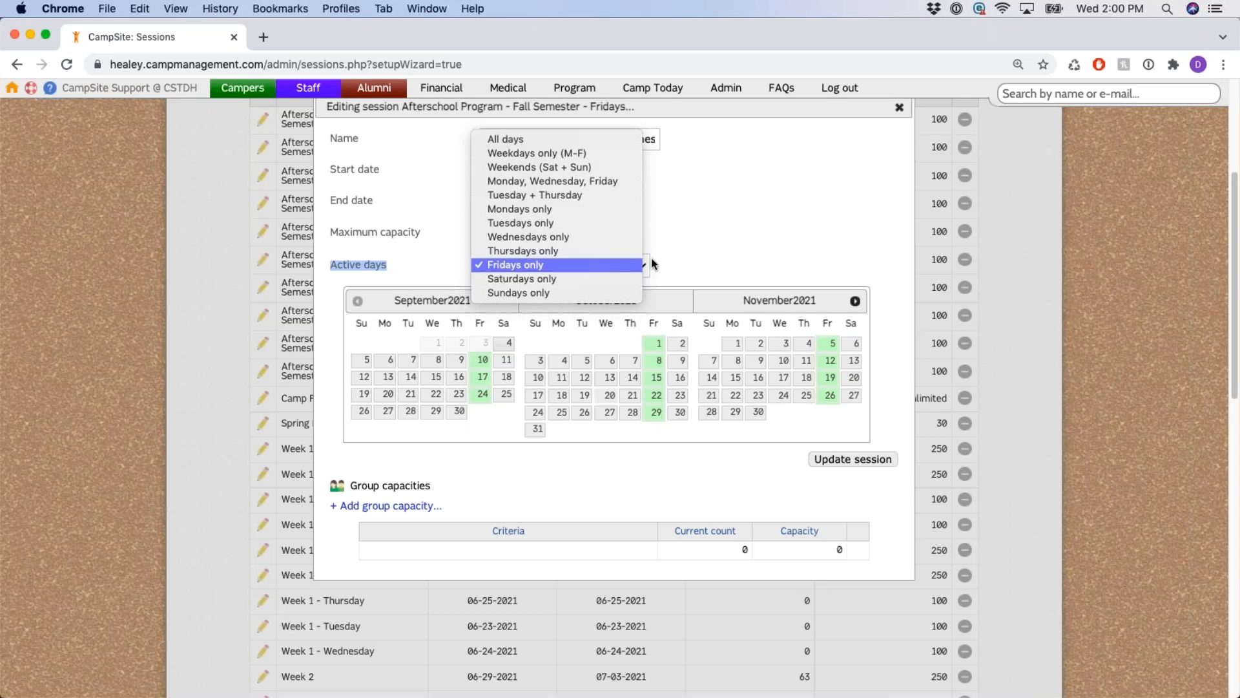
click(699, 251)
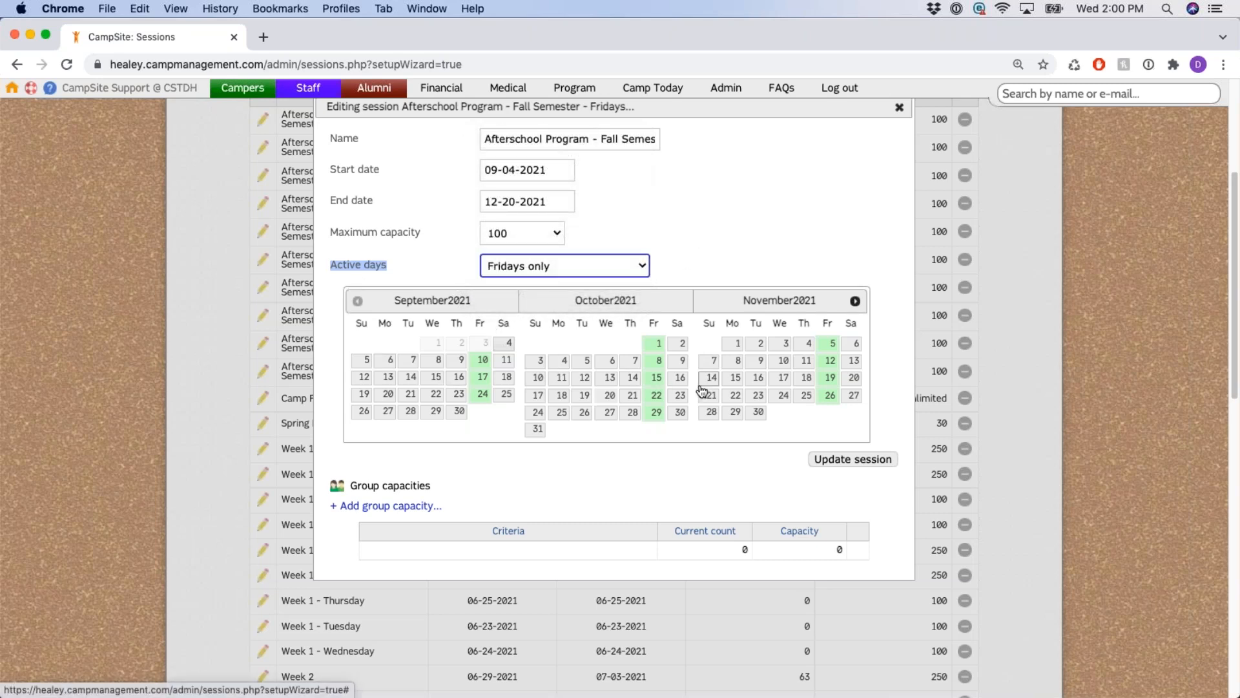
click(641, 265)
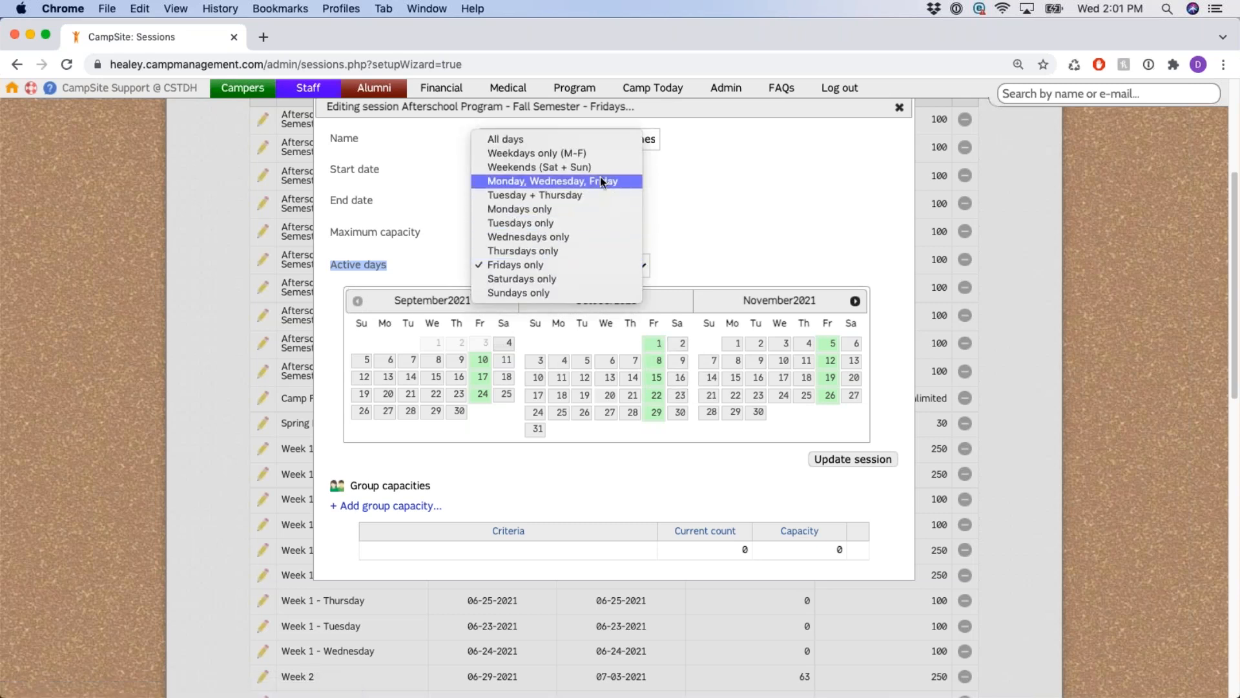
click(748, 220)
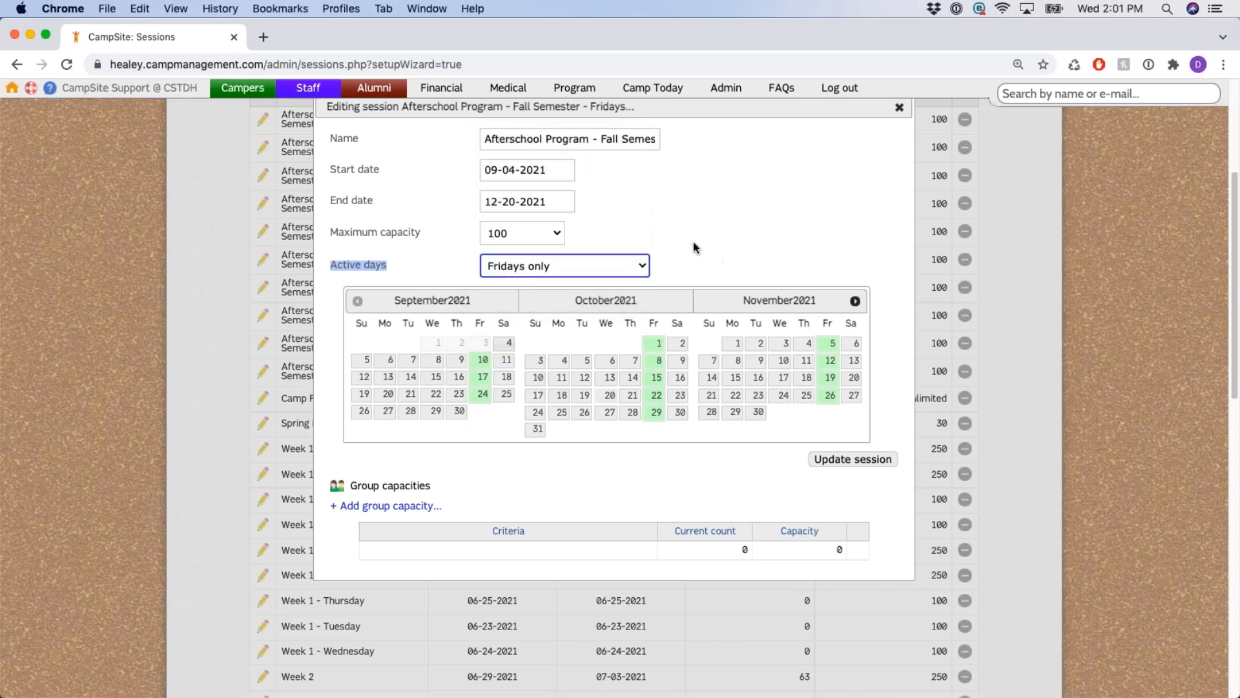
drag(330, 170, 380, 172)
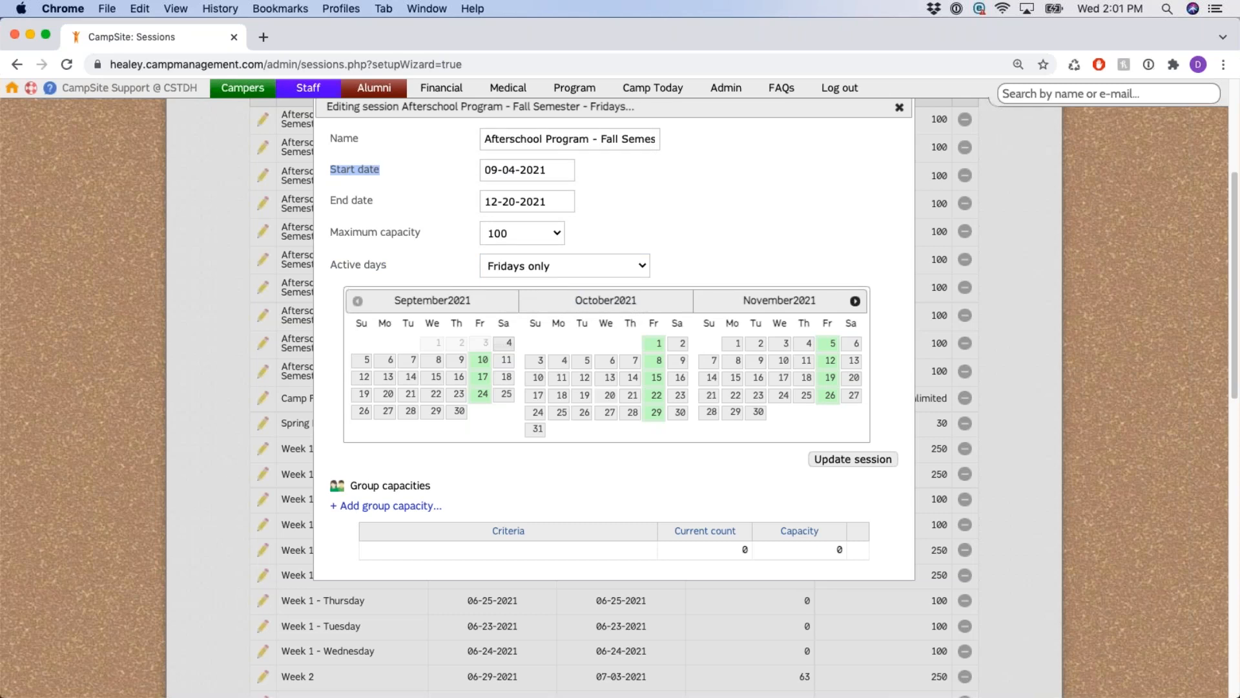
click(380, 171)
Leave the session name unchanged and advance the calendar one month to view active Fridays.
scroll(594, 165, up, 1)
click(586, 153)
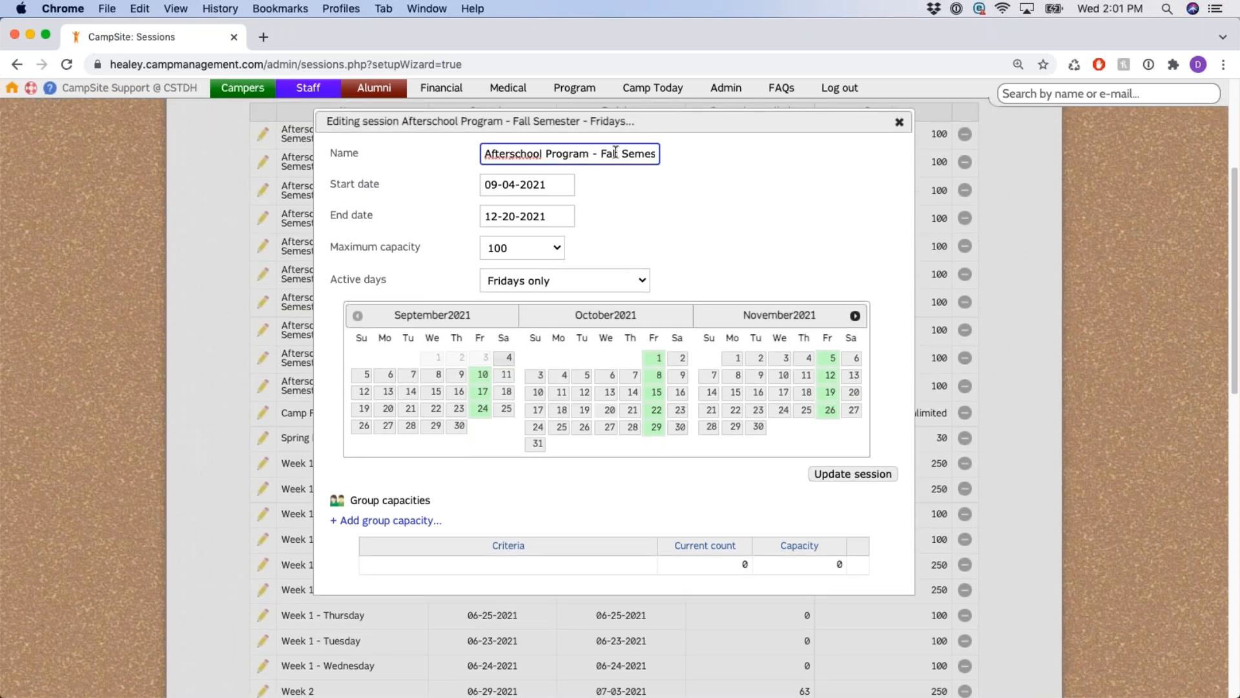
click(640, 223)
scroll(641, 226, down, 1)
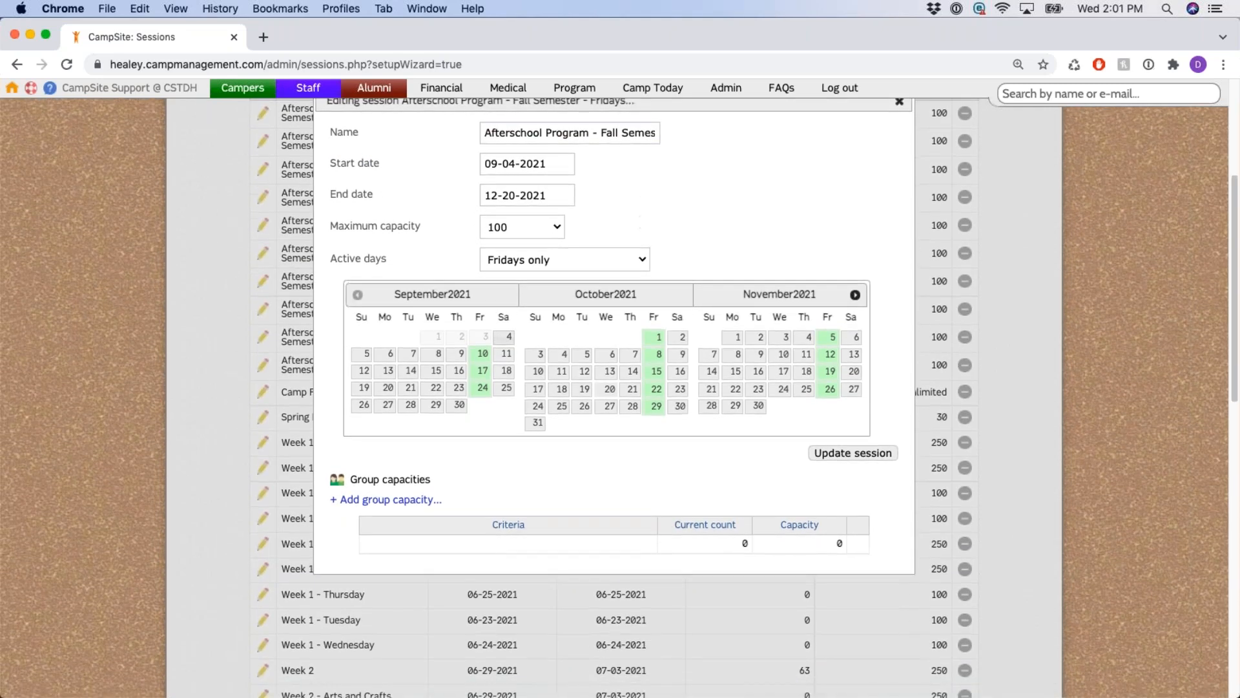
click(857, 295)
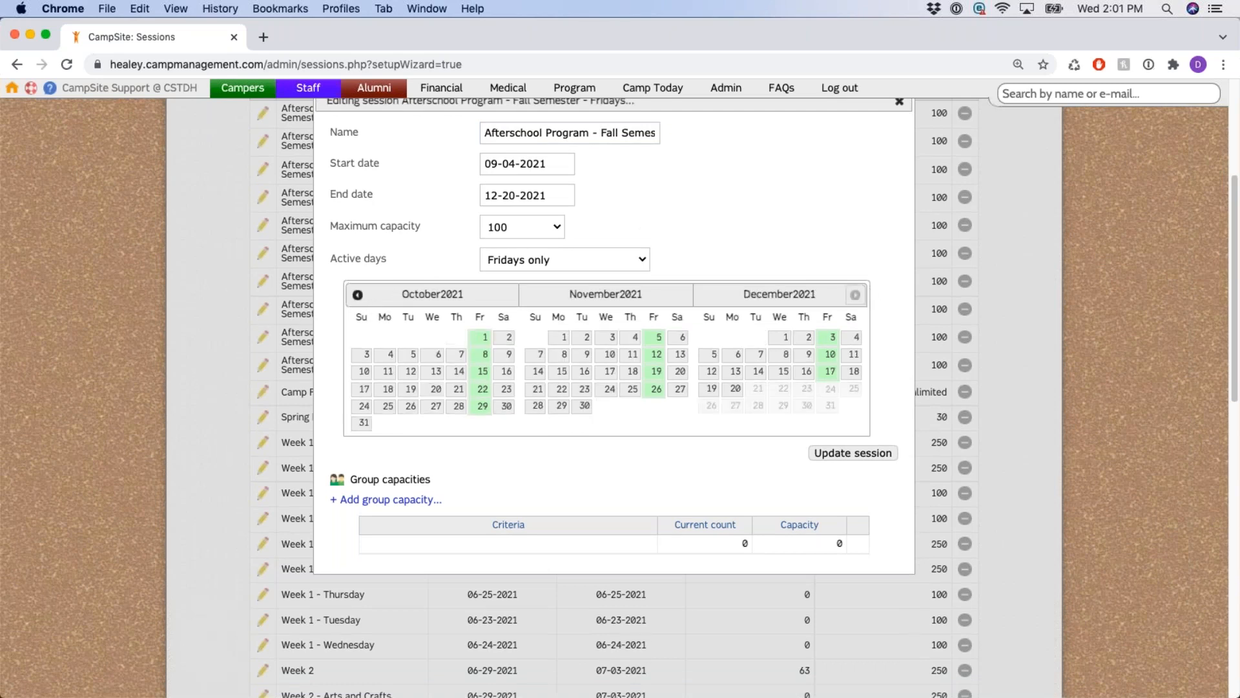
Mark September 9, 16, 23, October 7, 14, 21, 28 and November 4, 11, 18, 25 as active.
click(361, 295)
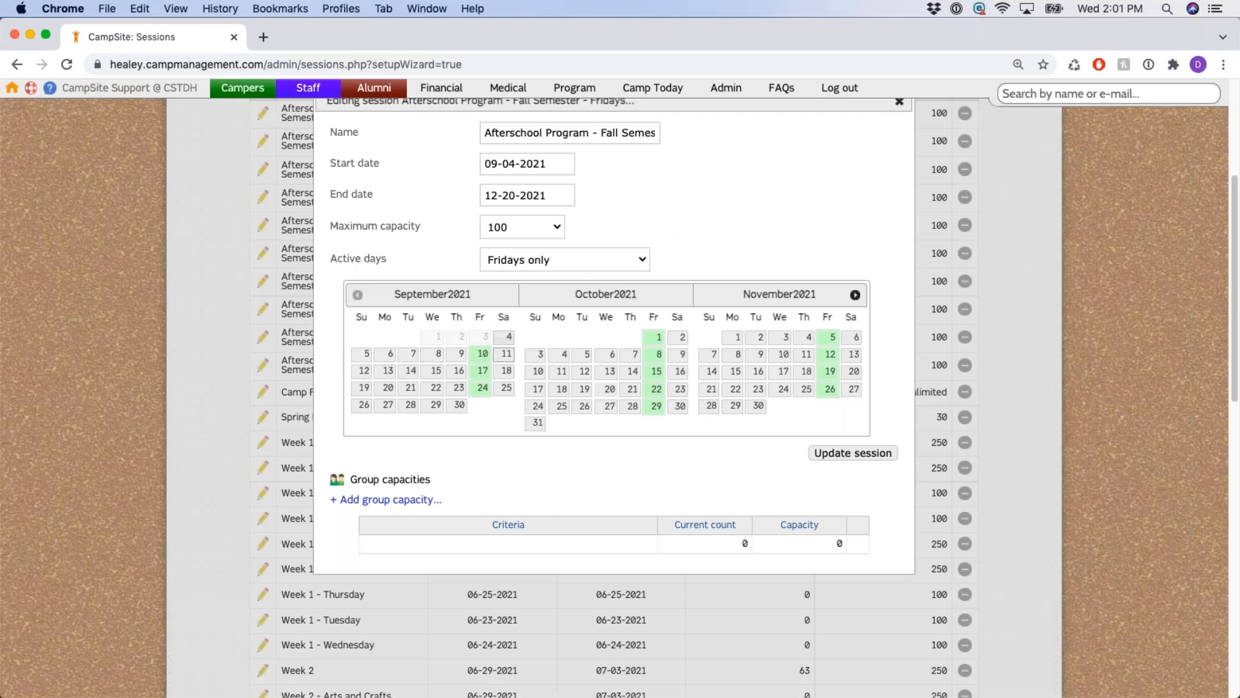
click(458, 355)
click(459, 372)
click(458, 388)
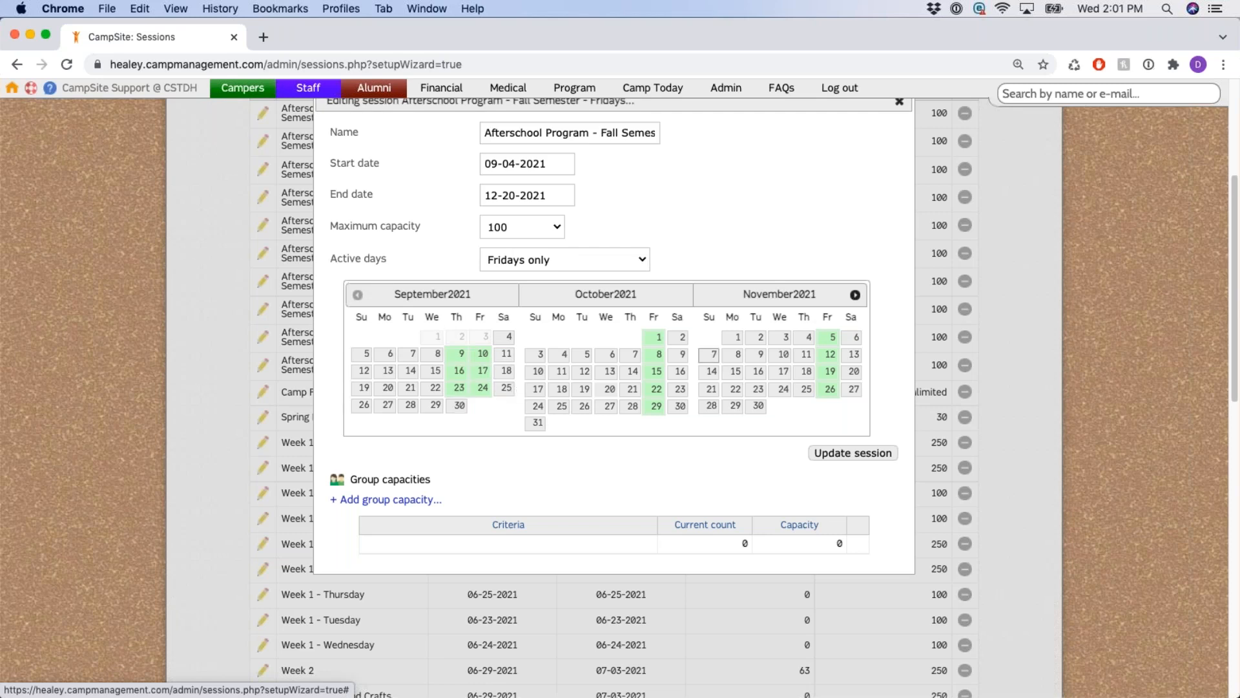
click(635, 355)
click(633, 371)
click(633, 388)
click(633, 405)
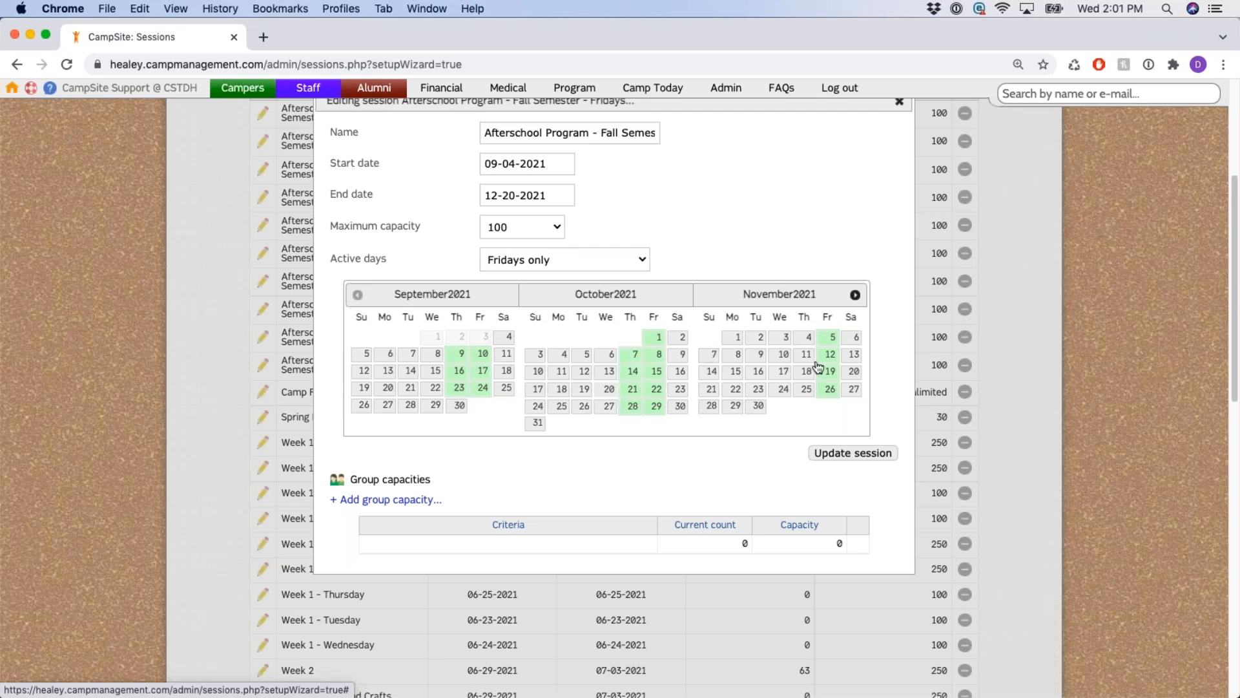
click(804, 339)
click(805, 355)
click(805, 371)
click(805, 389)
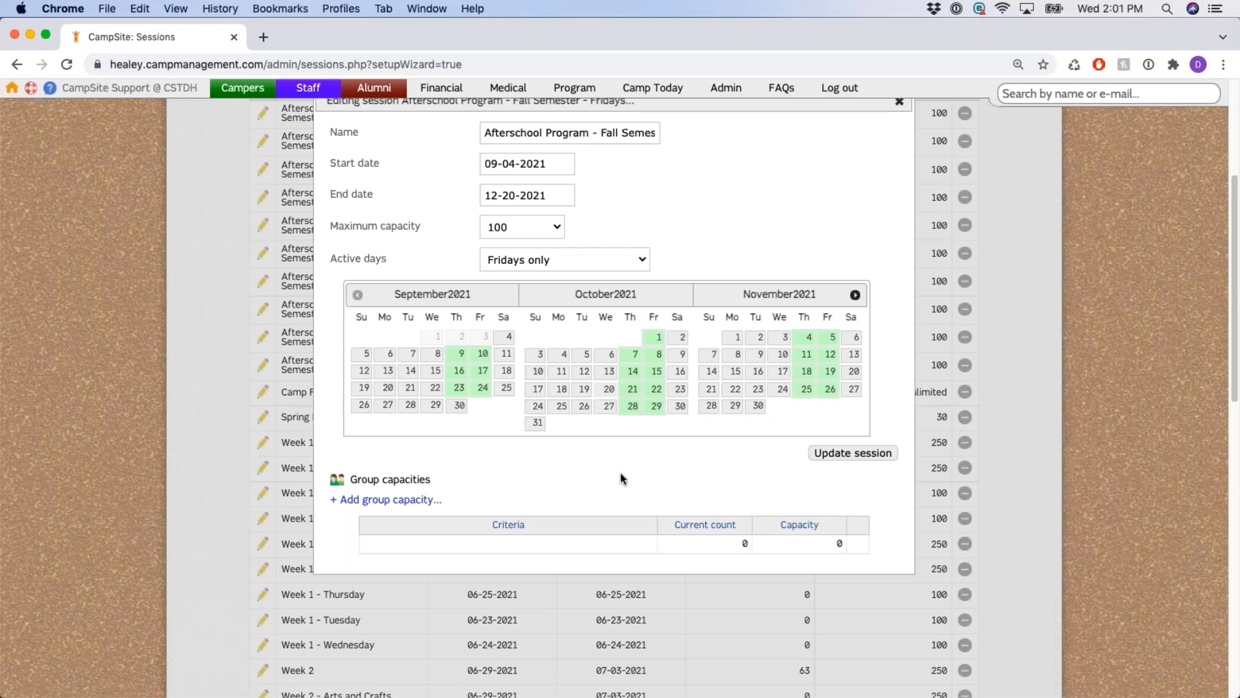
Review the active days choices and keep Fridays only for the session.
drag(375, 258, 350, 258)
click(596, 258)
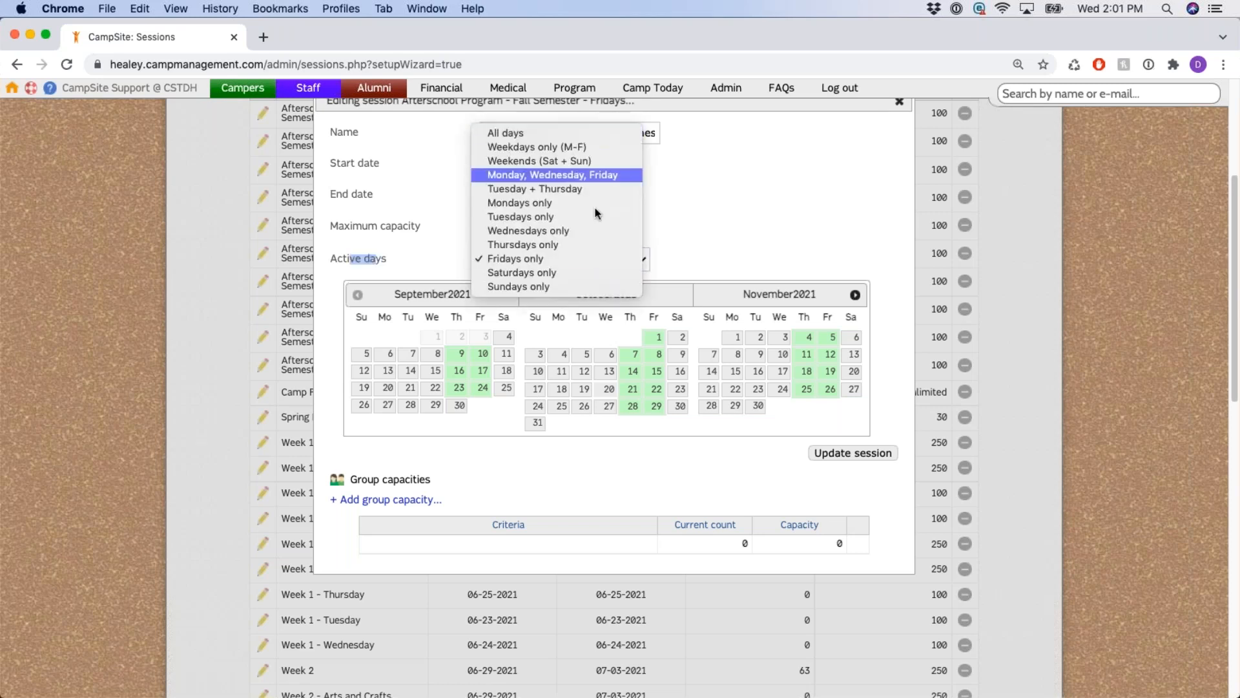
click(612, 260)
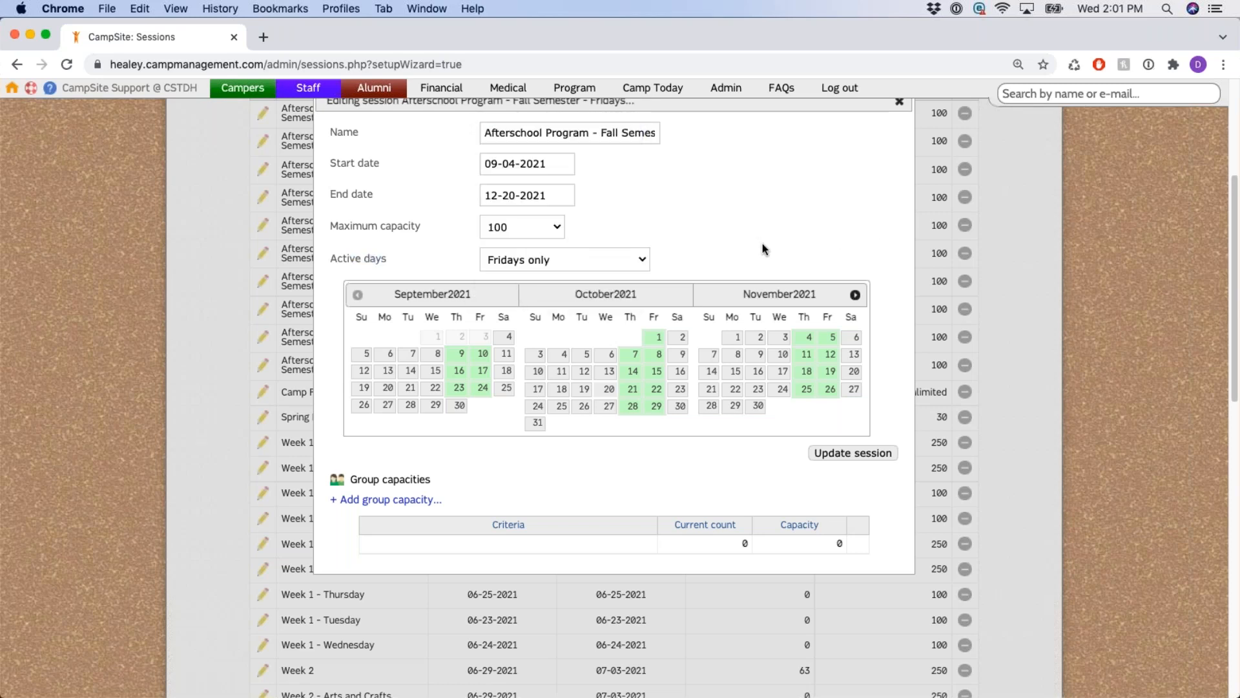
scroll(762, 244, down, 1)
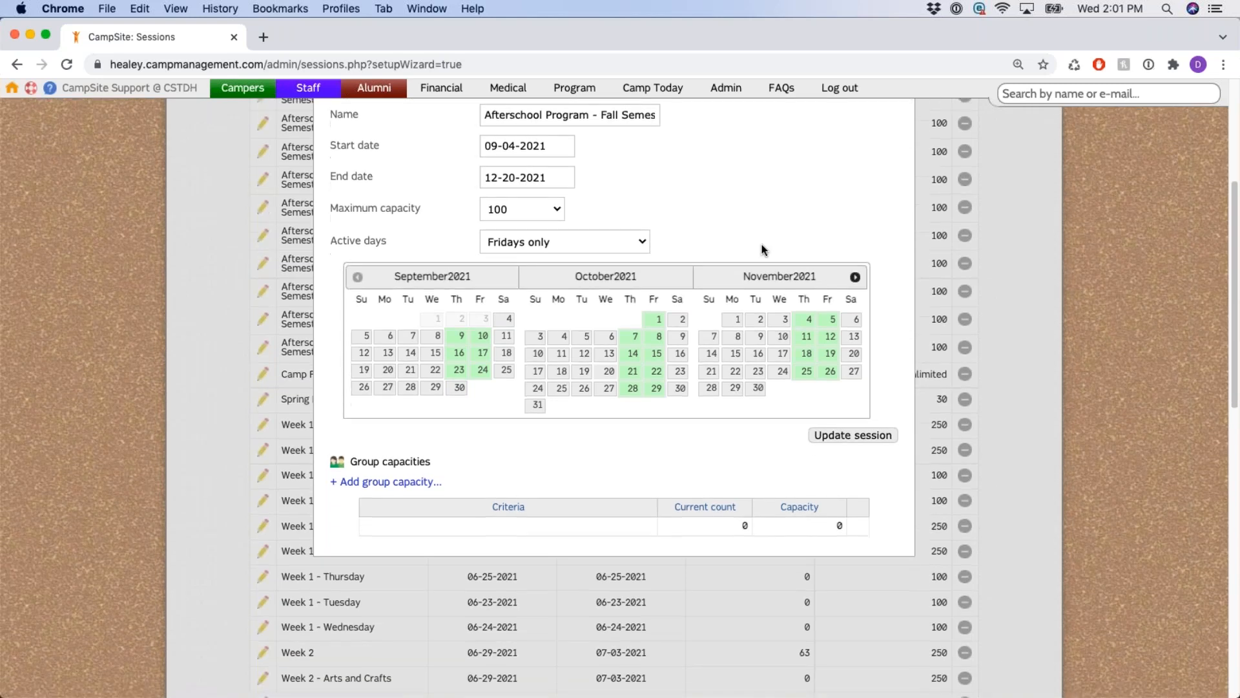
scroll(620, 405, down, 3)
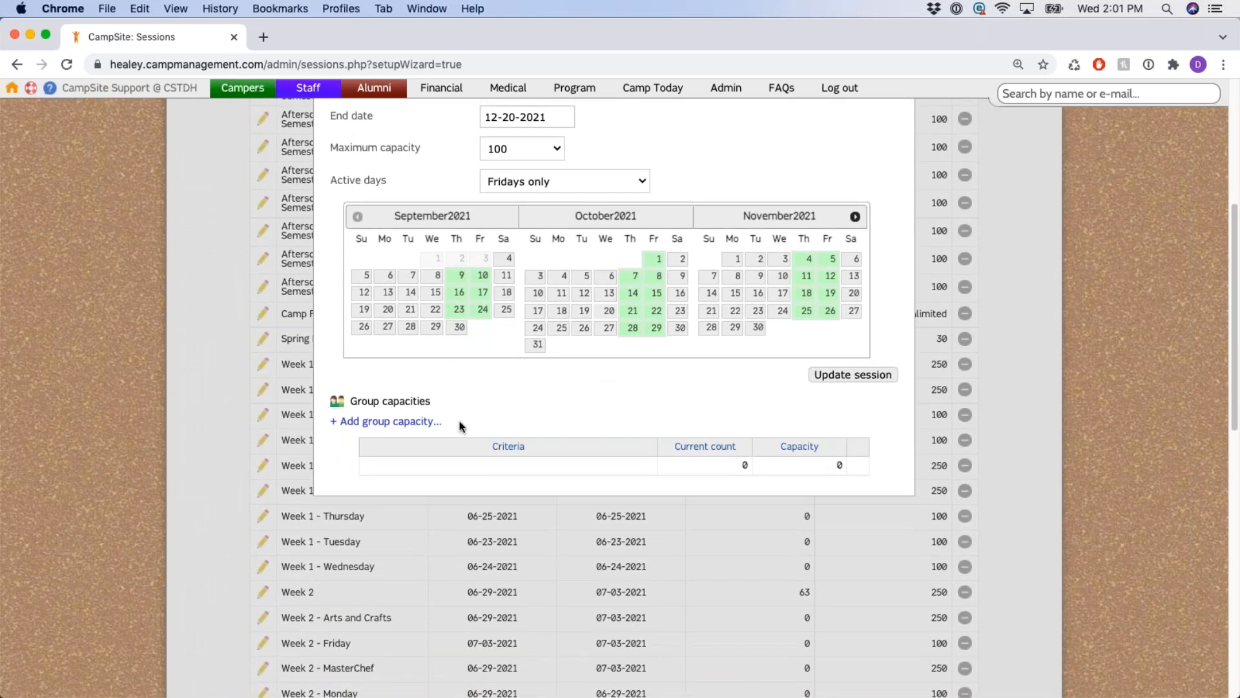
triple_click(461, 424)
click(547, 421)
scroll(538, 416, up, 4)
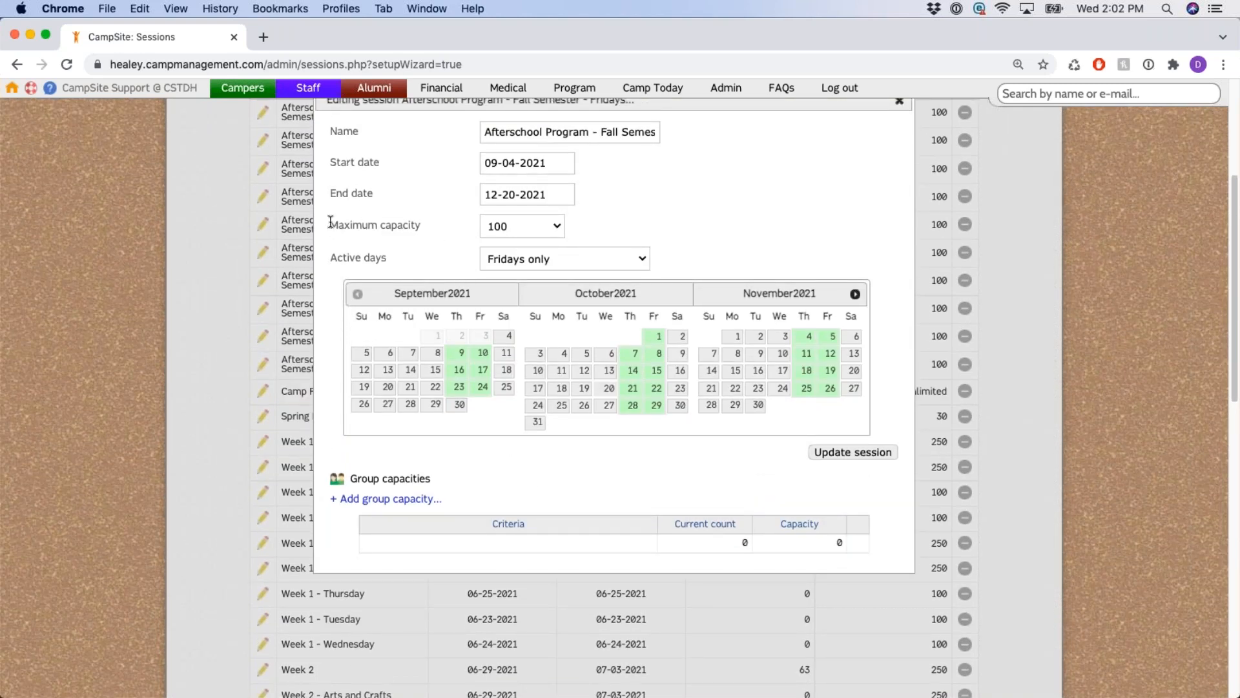
drag(331, 224, 426, 226)
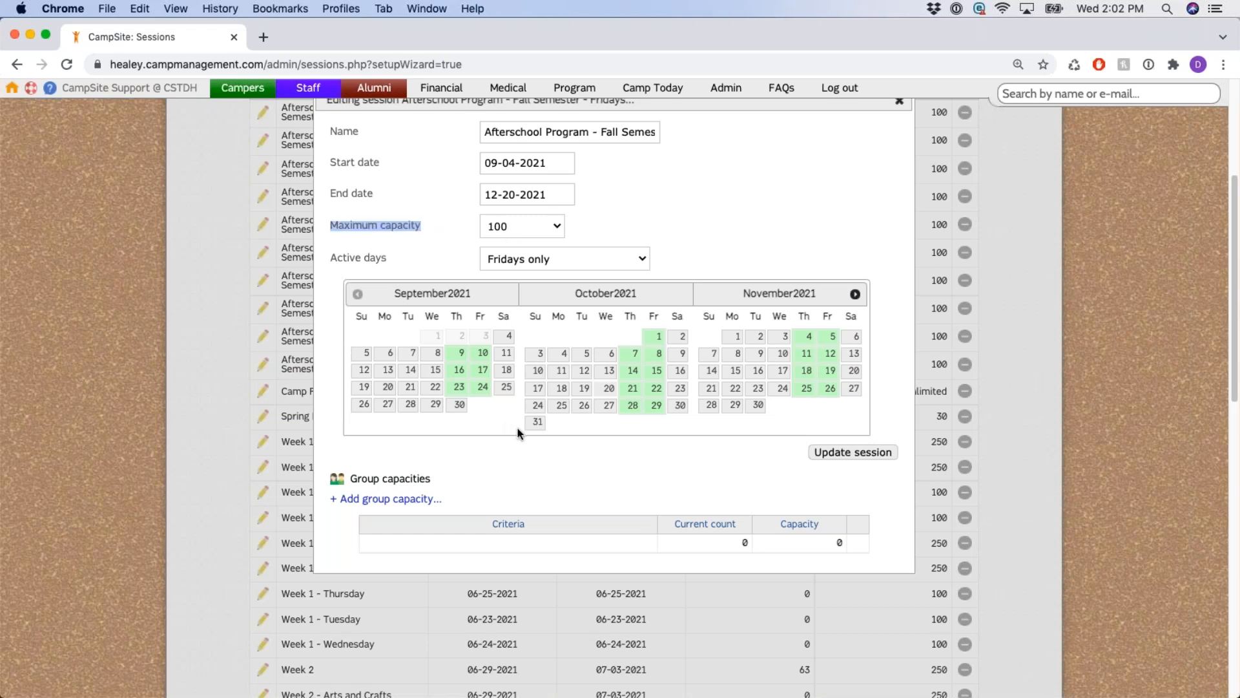
click(508, 471)
scroll(499, 434, down, 2)
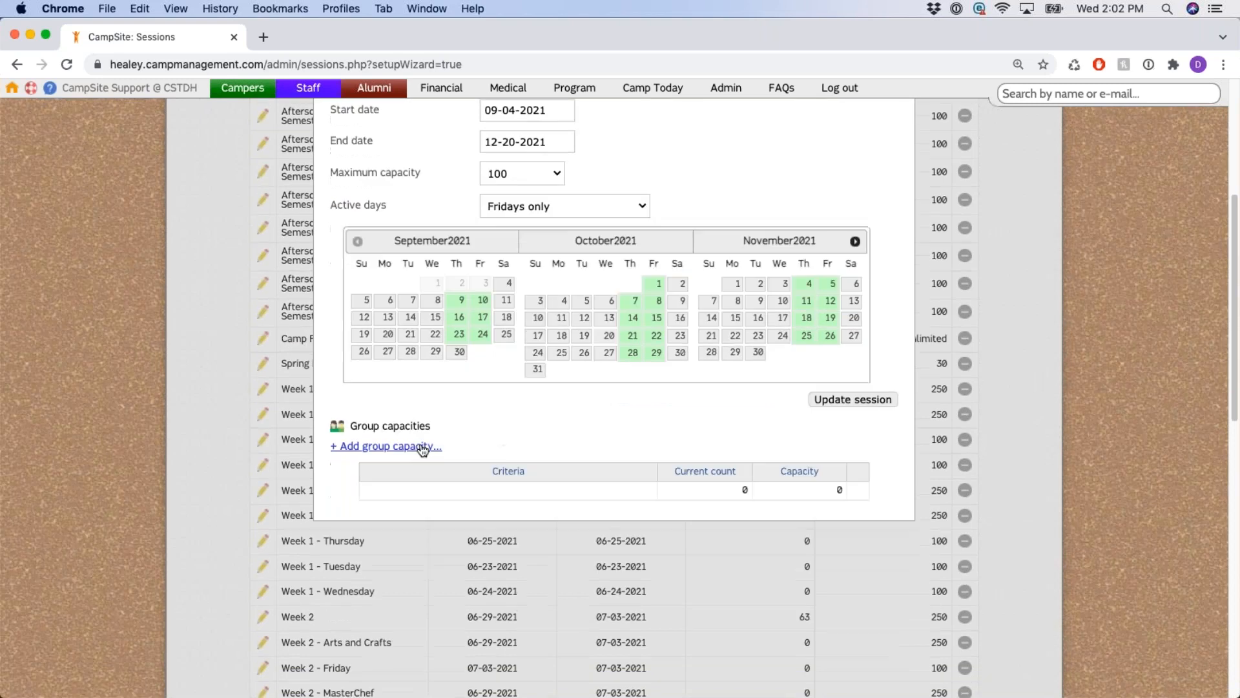
Add a group capacity of 50 limited to Male campers.
click(423, 447)
scroll(502, 397, down, 2)
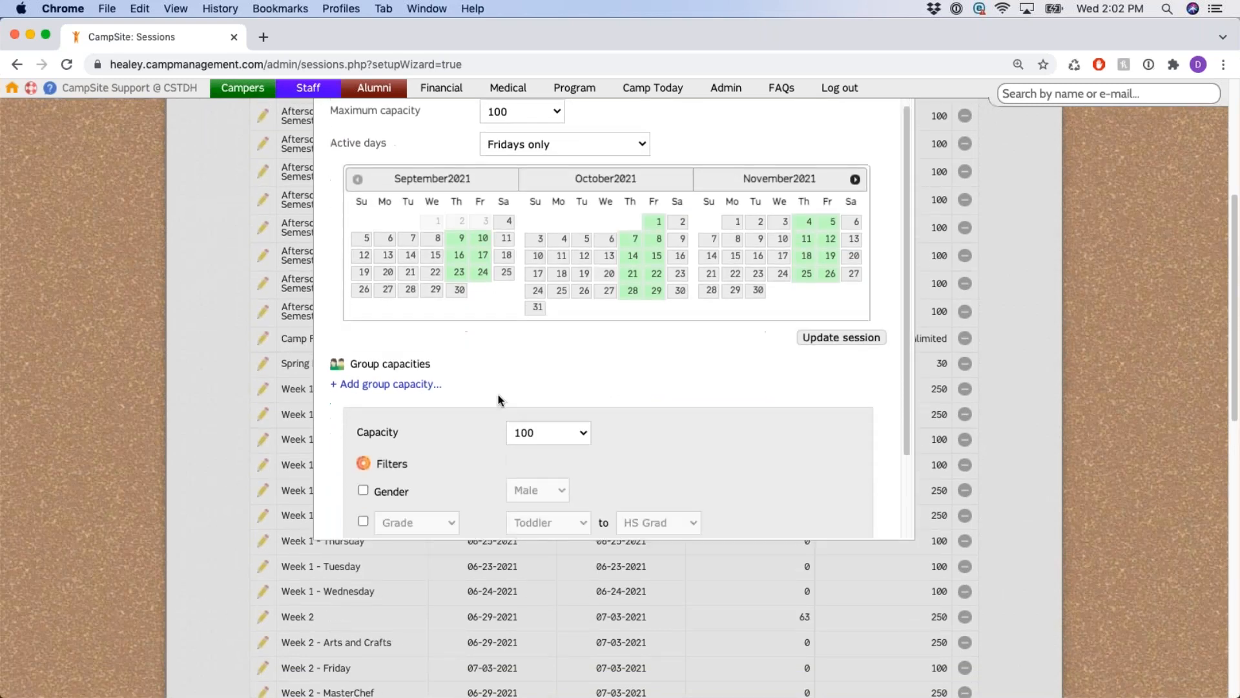
scroll(500, 399, down, 2)
scroll(472, 382, down, 1)
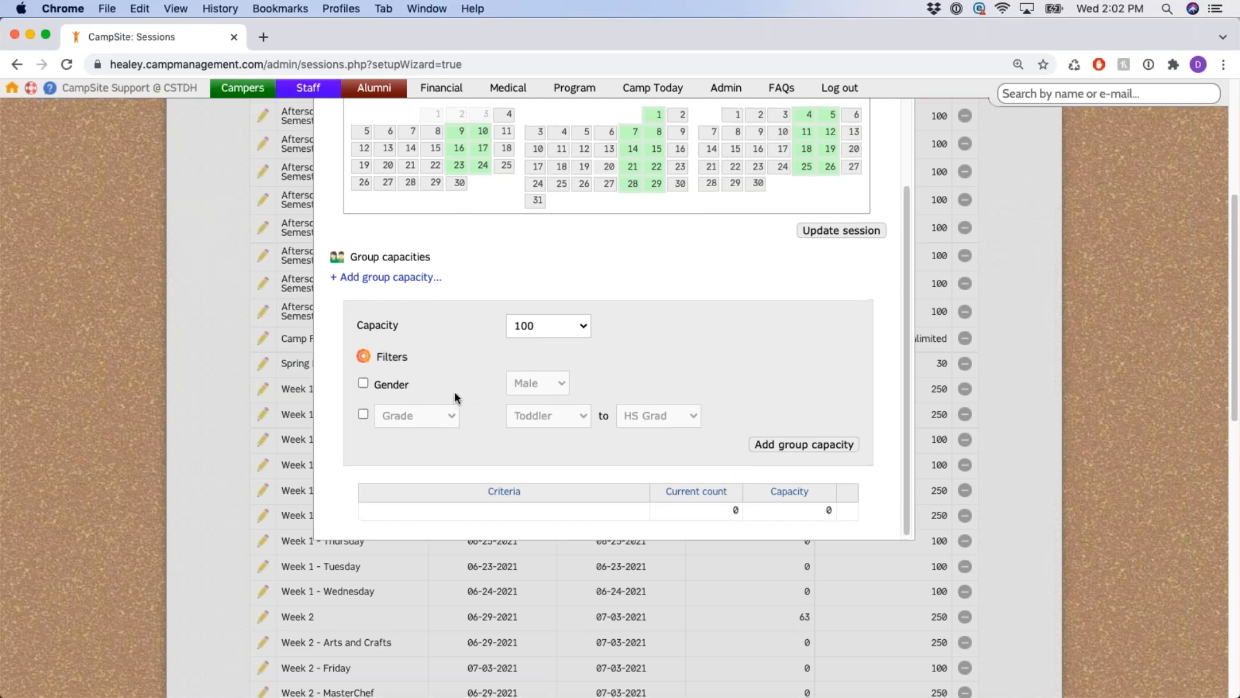
scroll(454, 399, up, 5)
drag(379, 173, 491, 175)
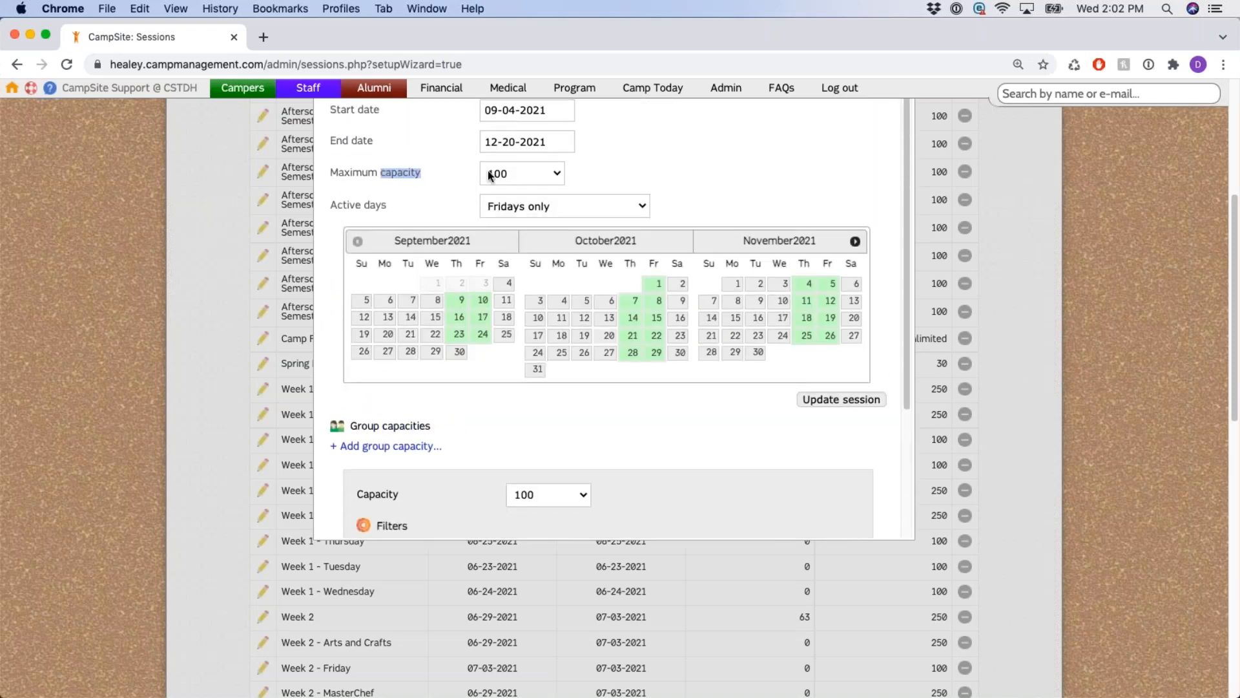
scroll(461, 389, down, 5)
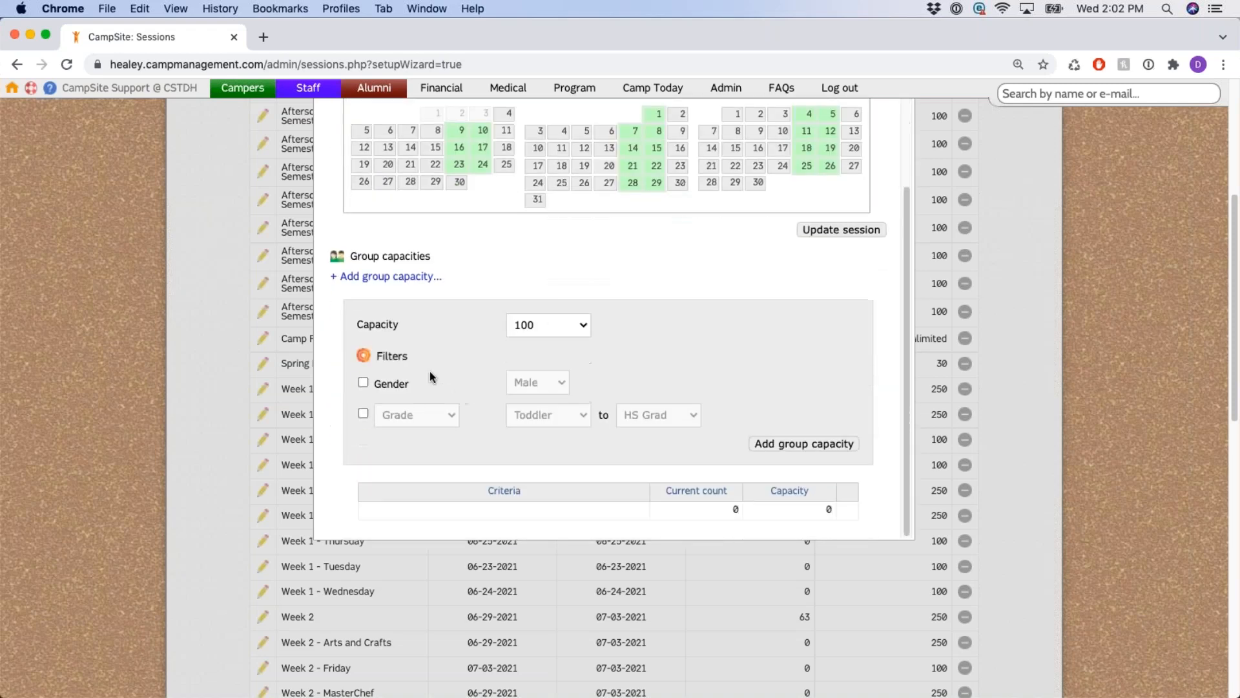
click(559, 325)
text(50)
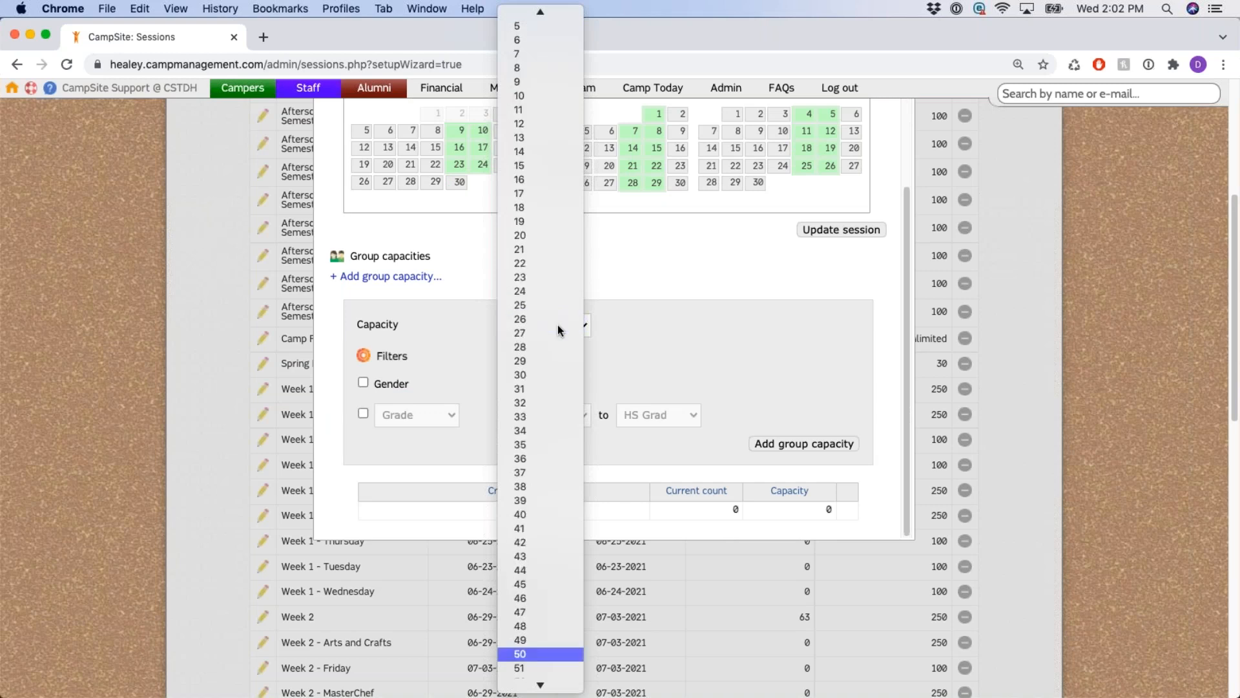
key(Return)
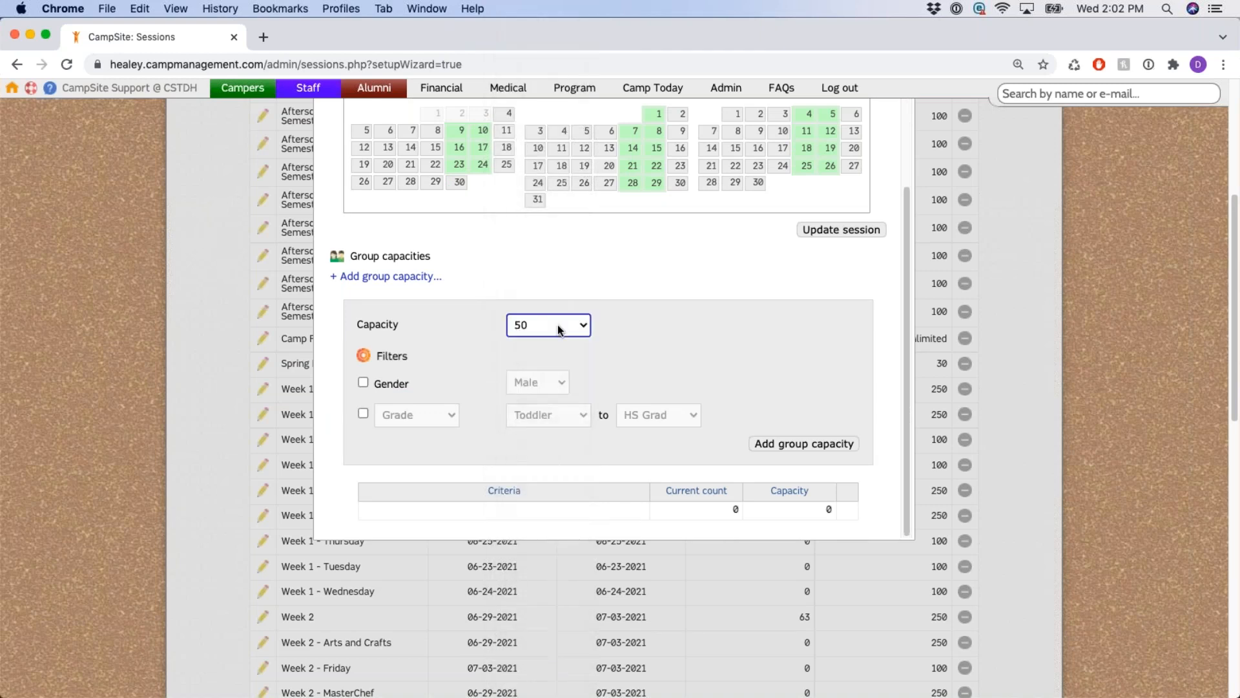
click(363, 384)
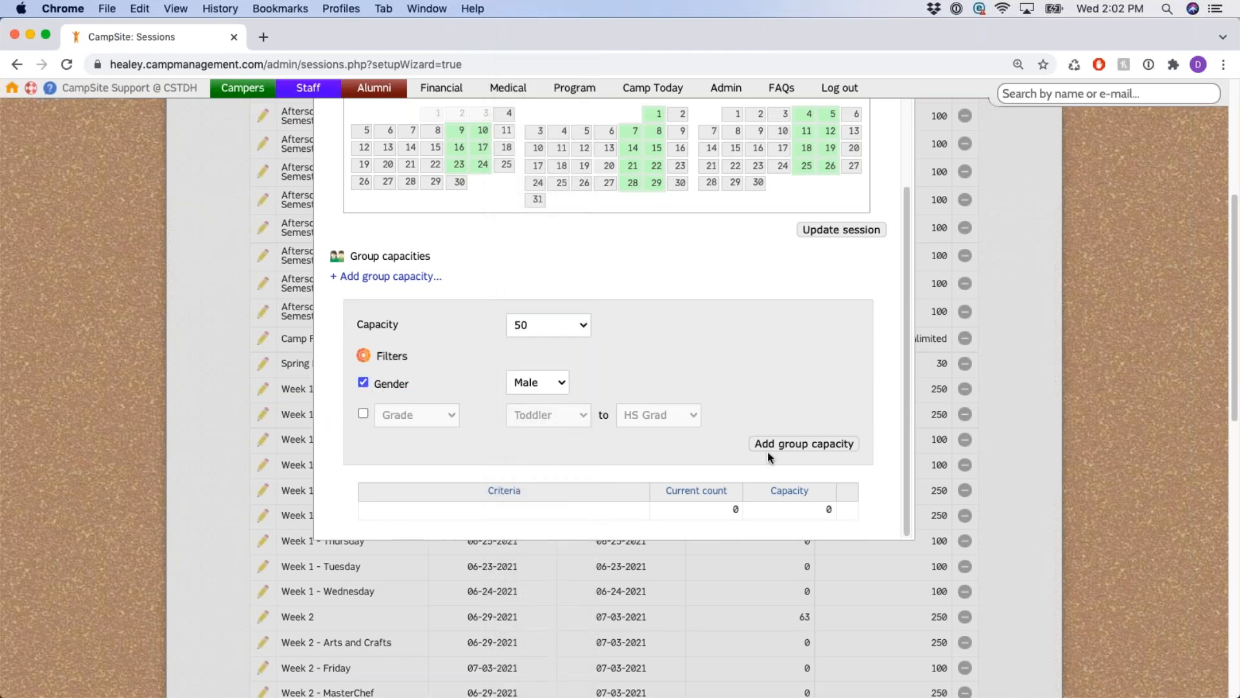
click(824, 444)
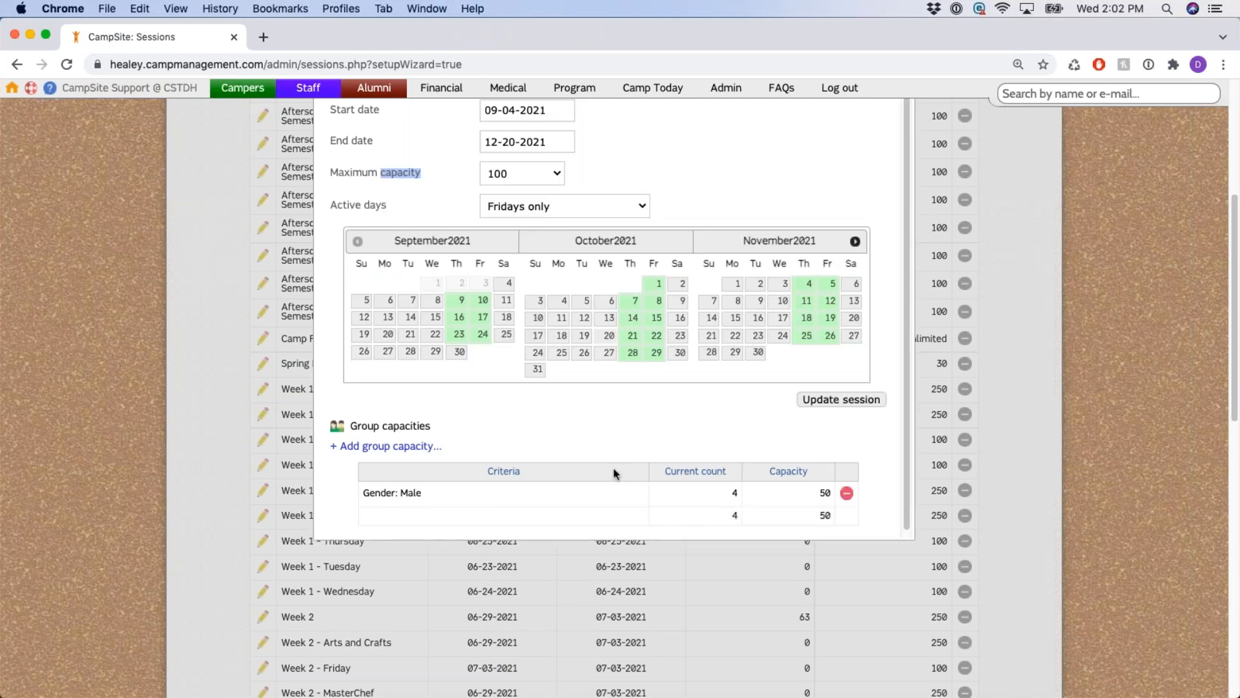
Add a second group capacity of 50 limited to Female campers.
click(415, 445)
scroll(540, 432, down, 5)
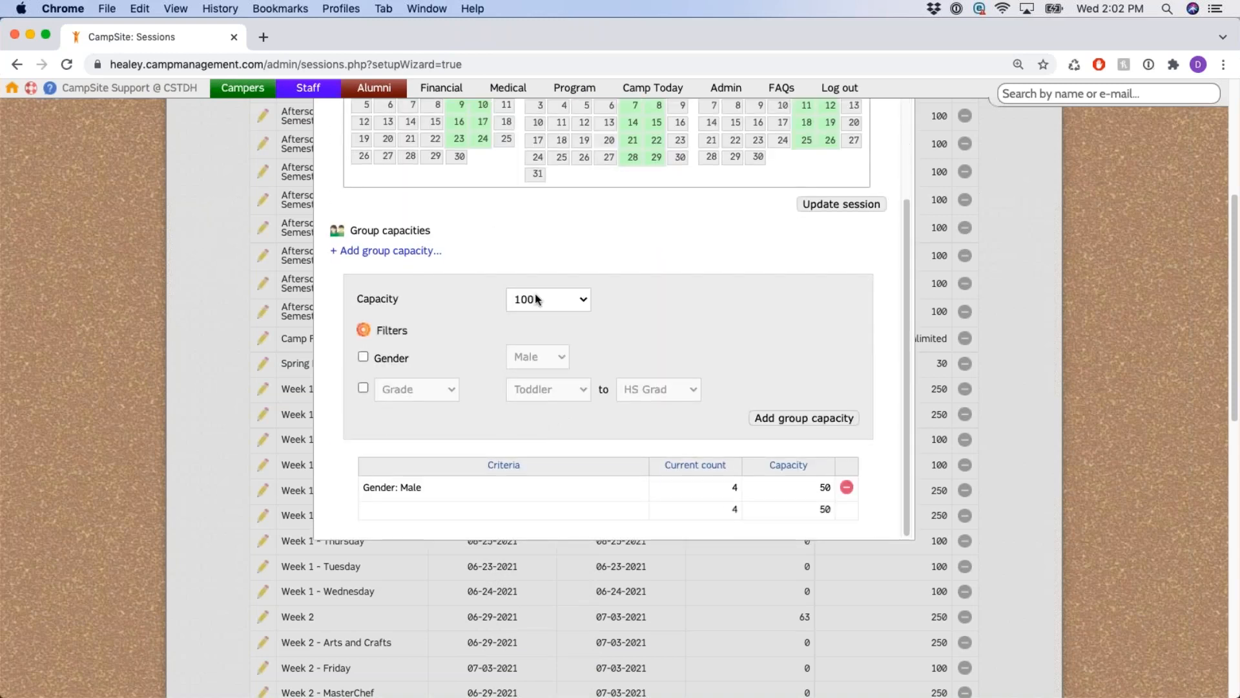
click(535, 294)
scroll(535, 294, up, 10)
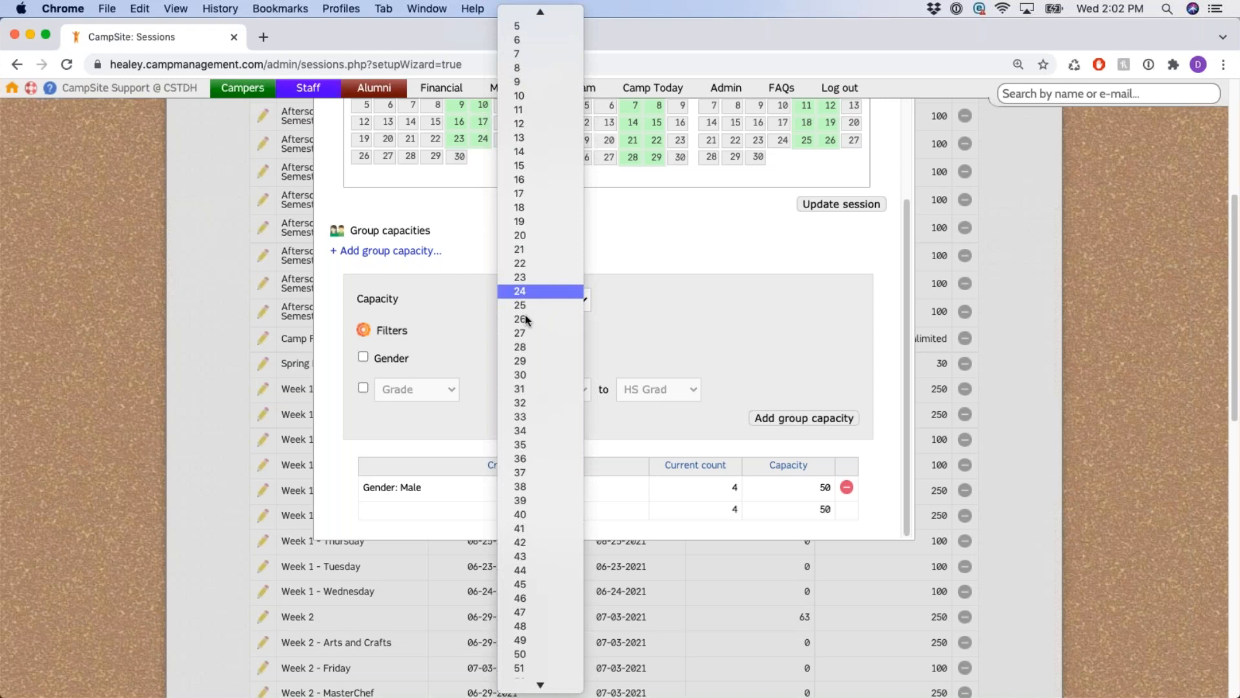
click(525, 653)
click(385, 358)
click(537, 356)
click(536, 366)
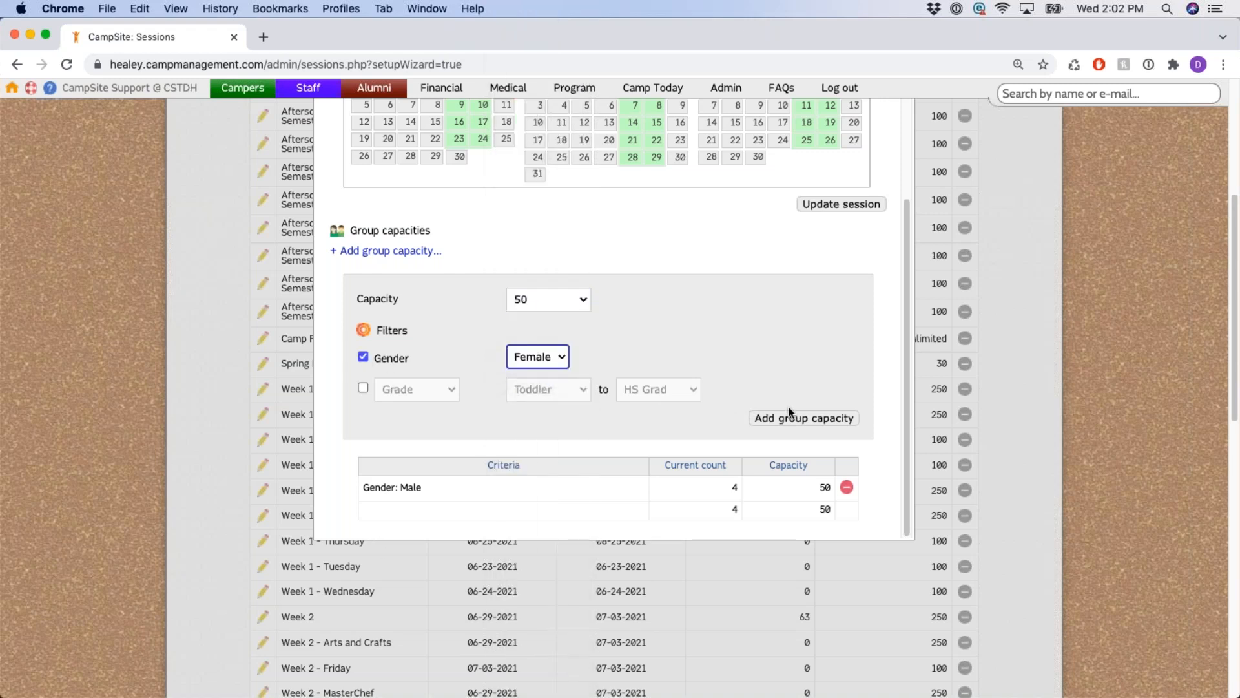
click(811, 423)
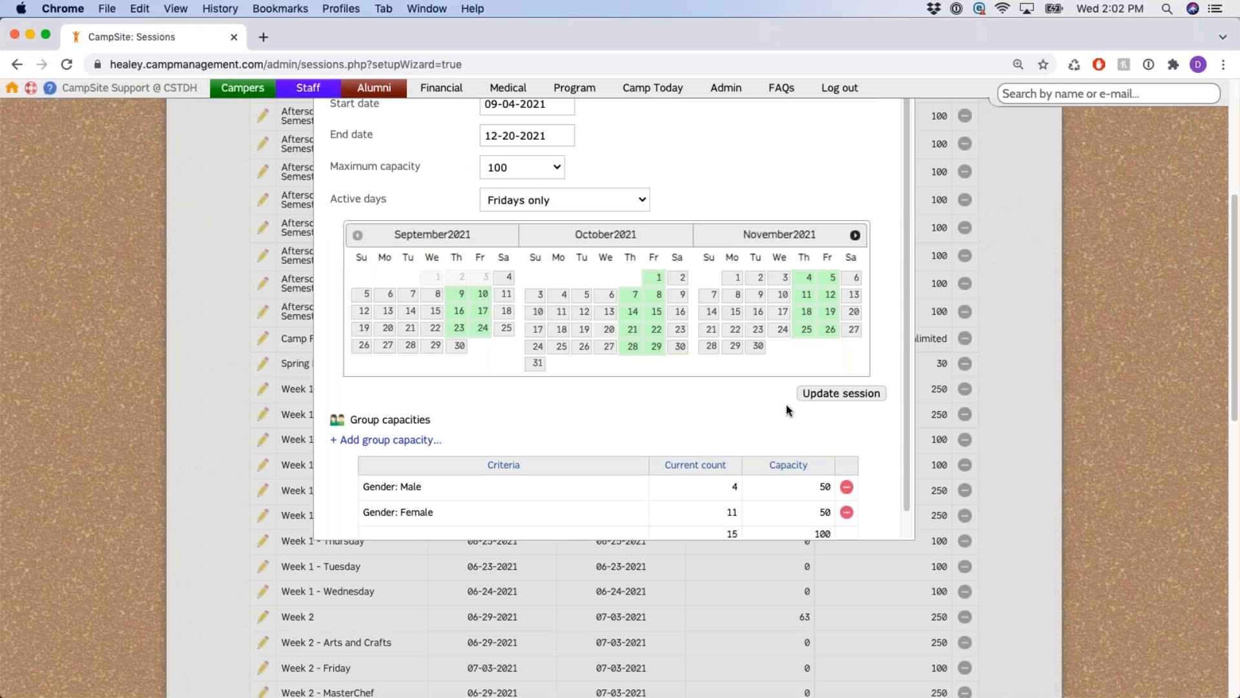
scroll(786, 409, down, 1)
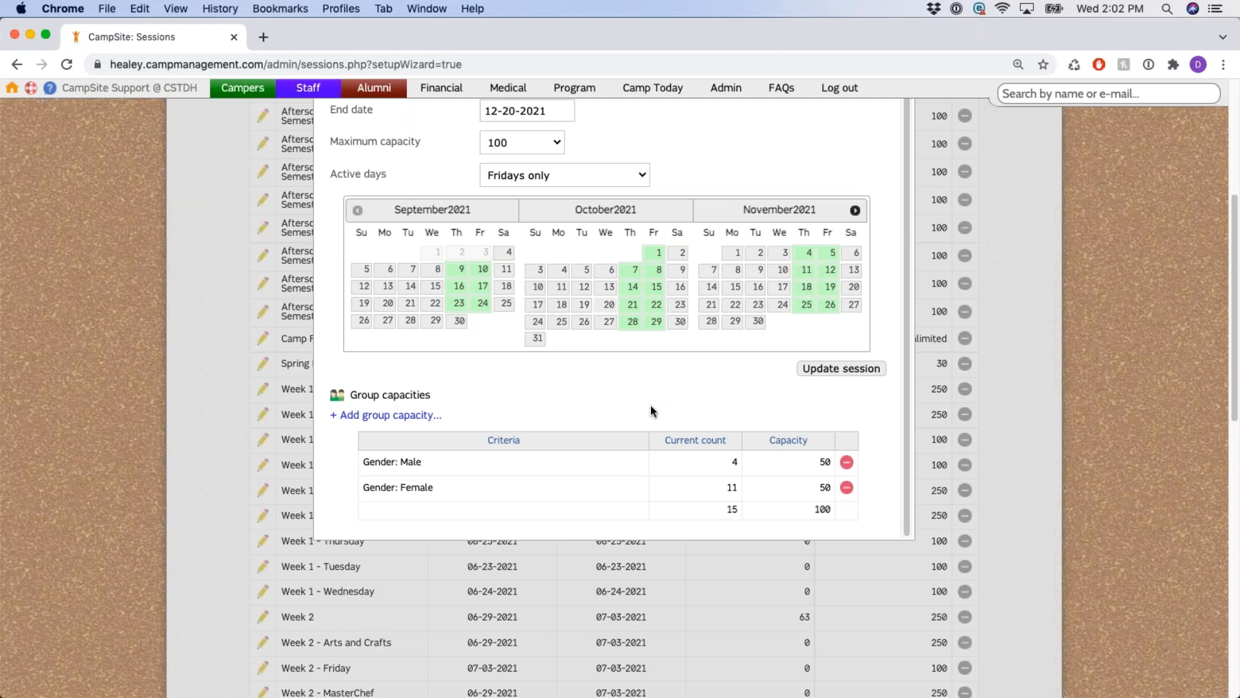
scroll(646, 414, up, 1)
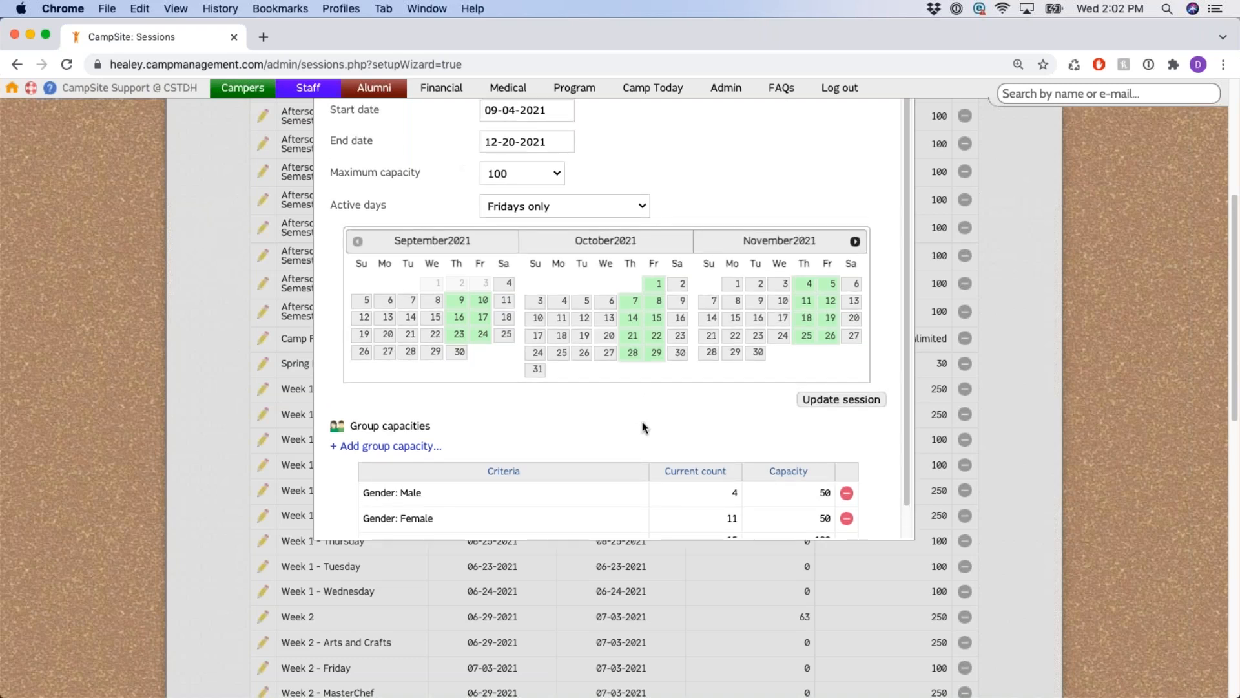
scroll(636, 420, up, 1)
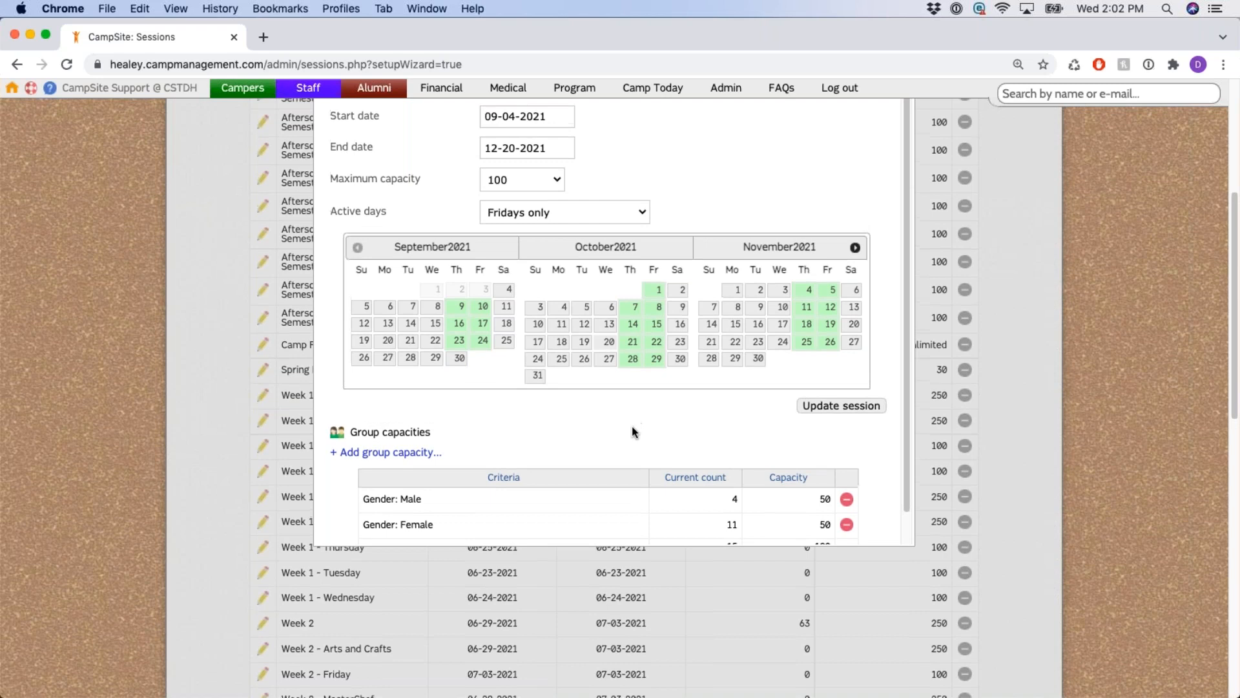
scroll(622, 449, up, 3)
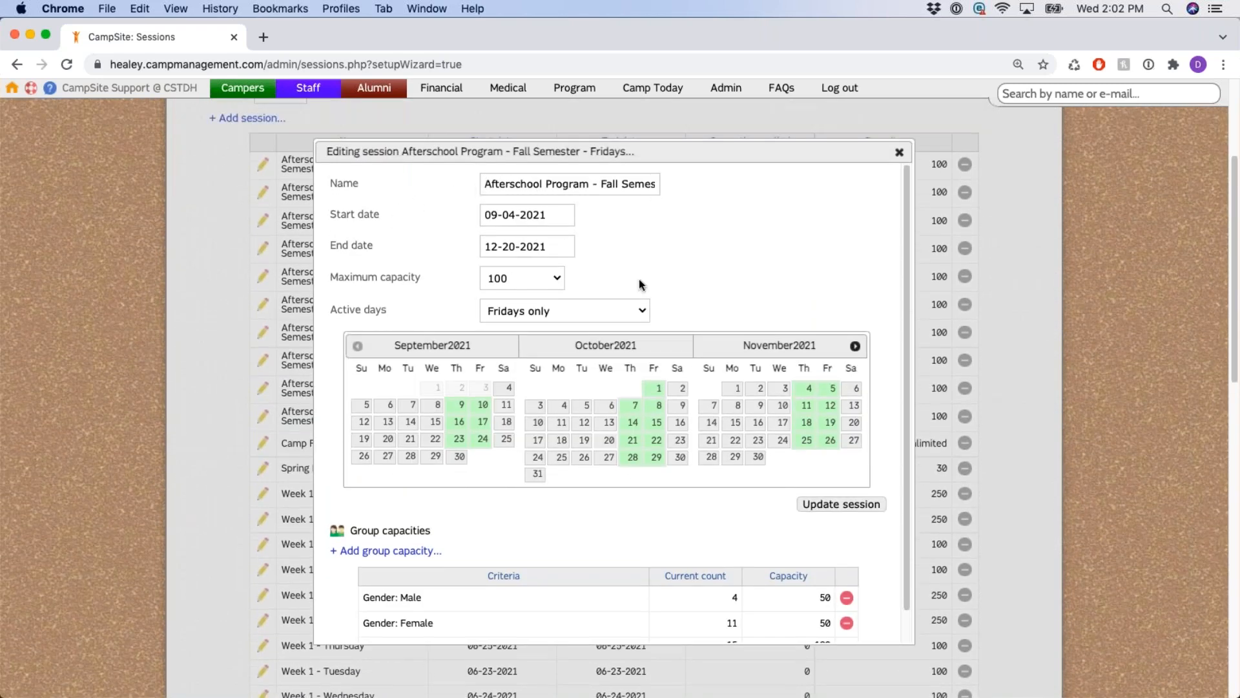
scroll(639, 304, down, 1)
triple_click(411, 566)
drag(376, 592, 459, 601)
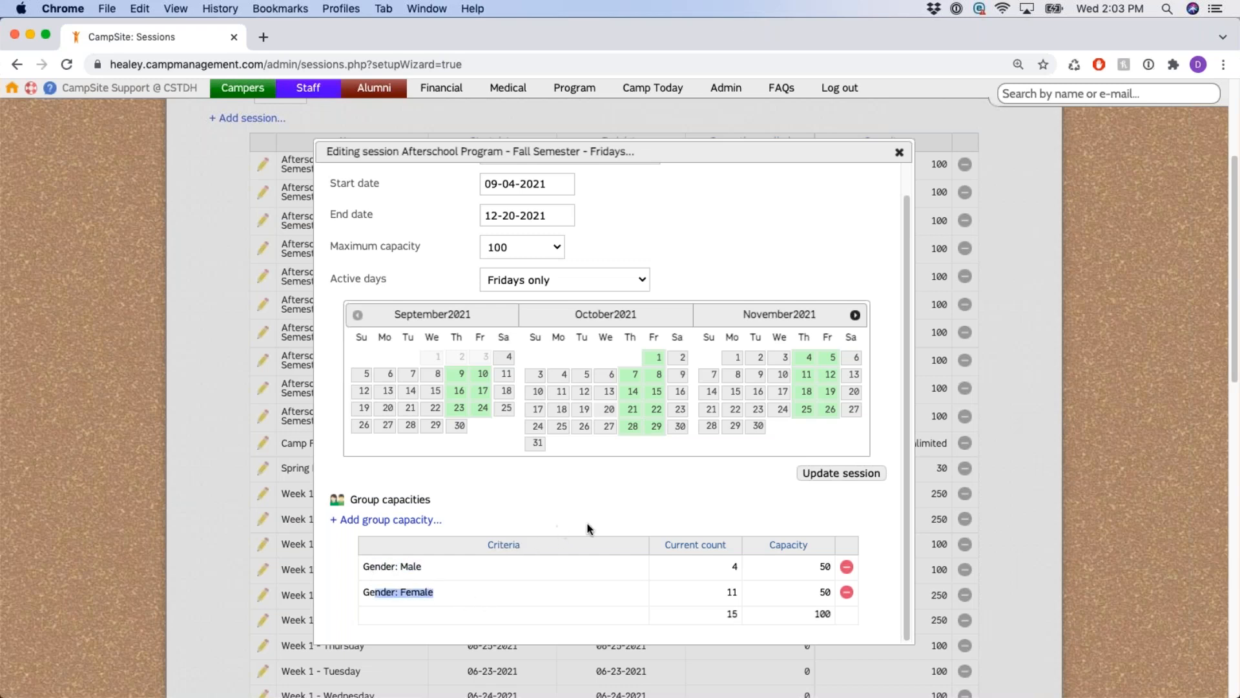
click(546, 517)
double_click(395, 245)
click(666, 502)
scroll(600, 279, up, 2)
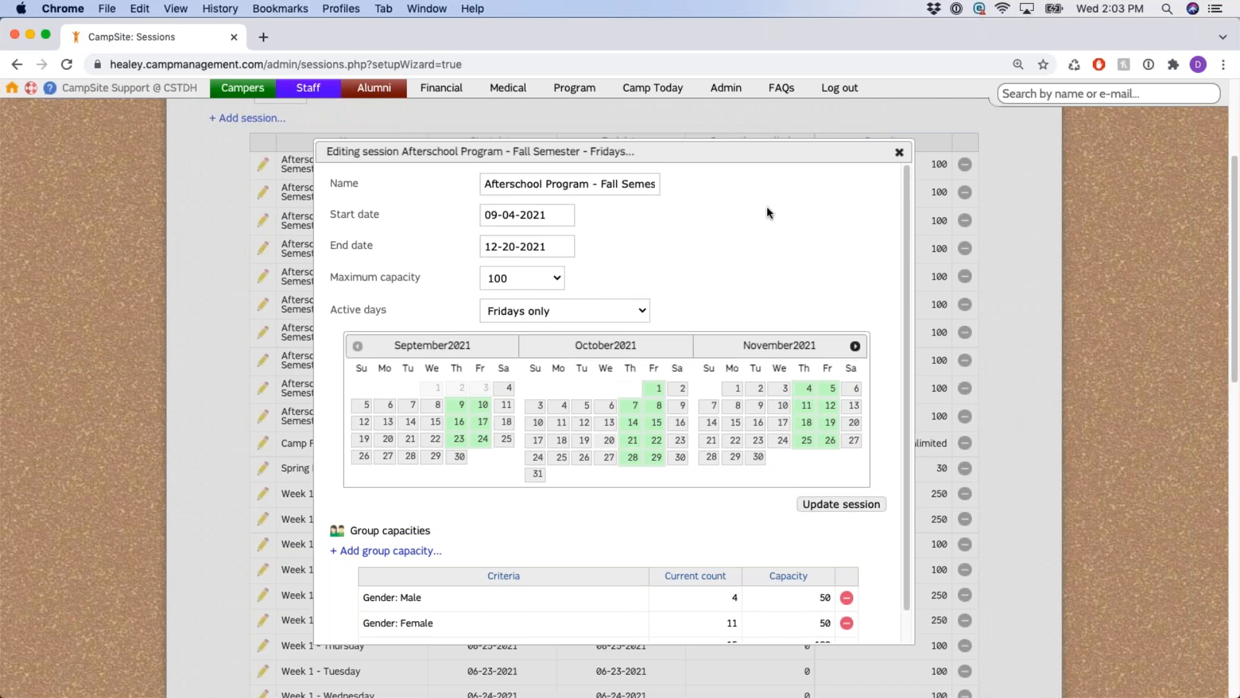
scroll(807, 520, down, 2)
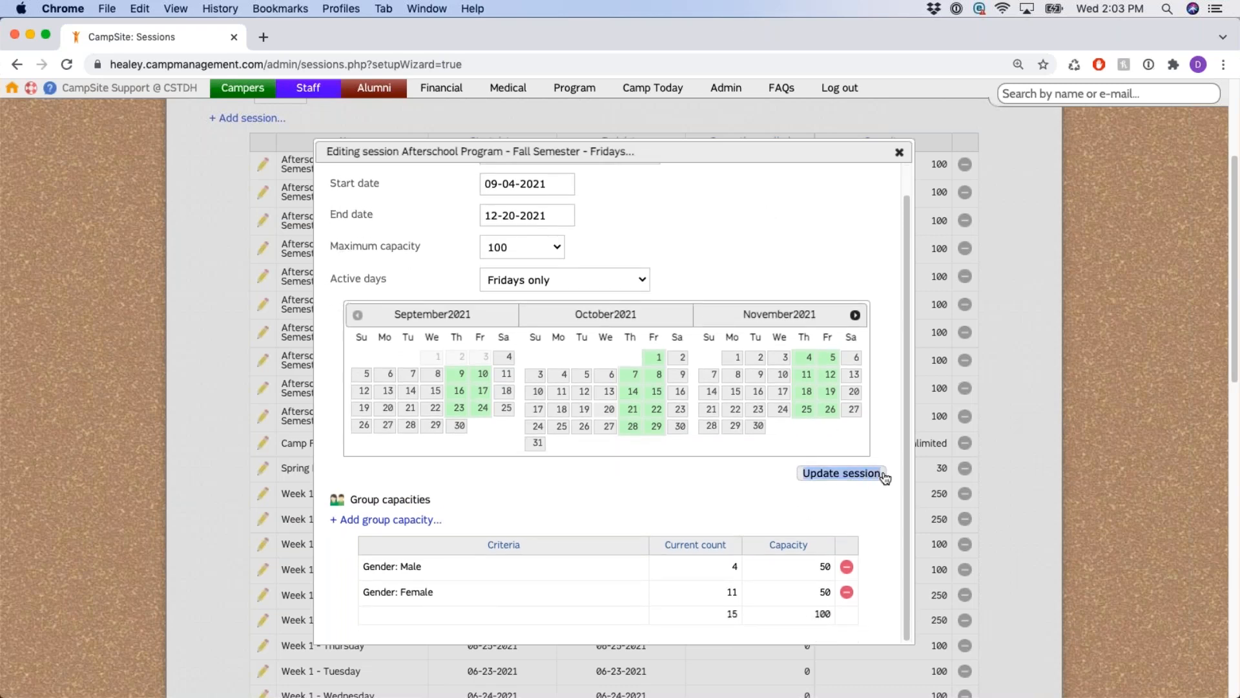
Update the Fall Semester Fridays session so it lists '100, plus 2 group capacities'.
click(809, 493)
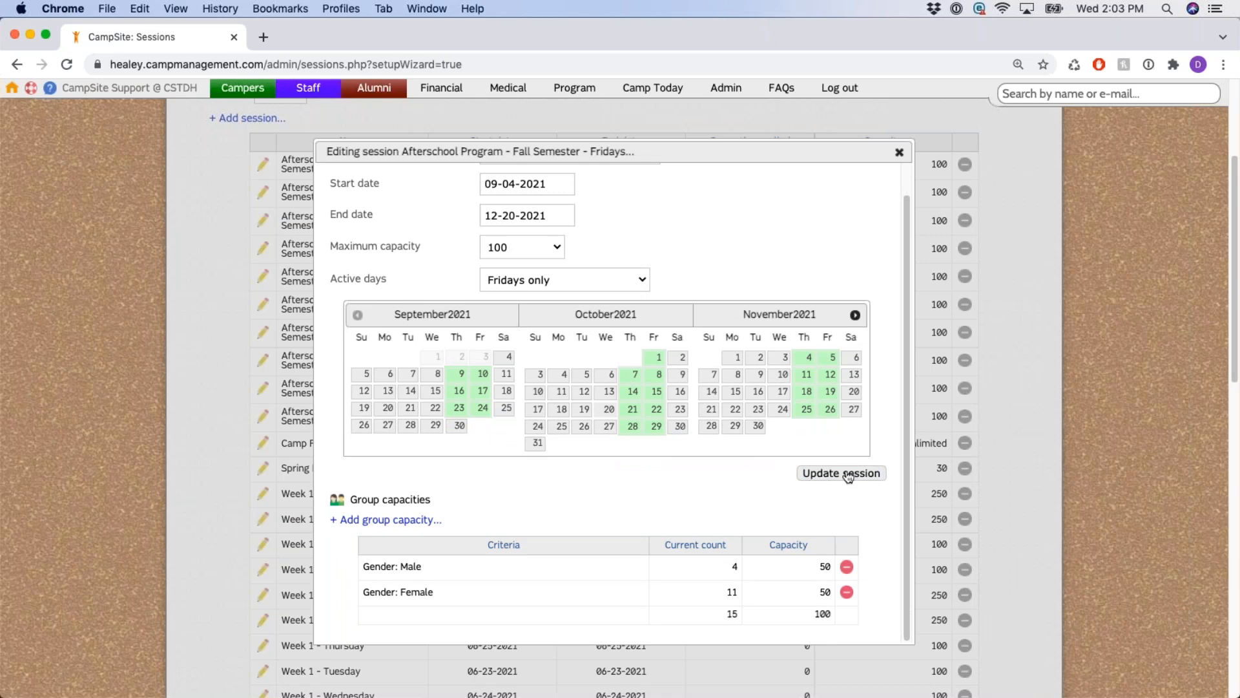
click(848, 475)
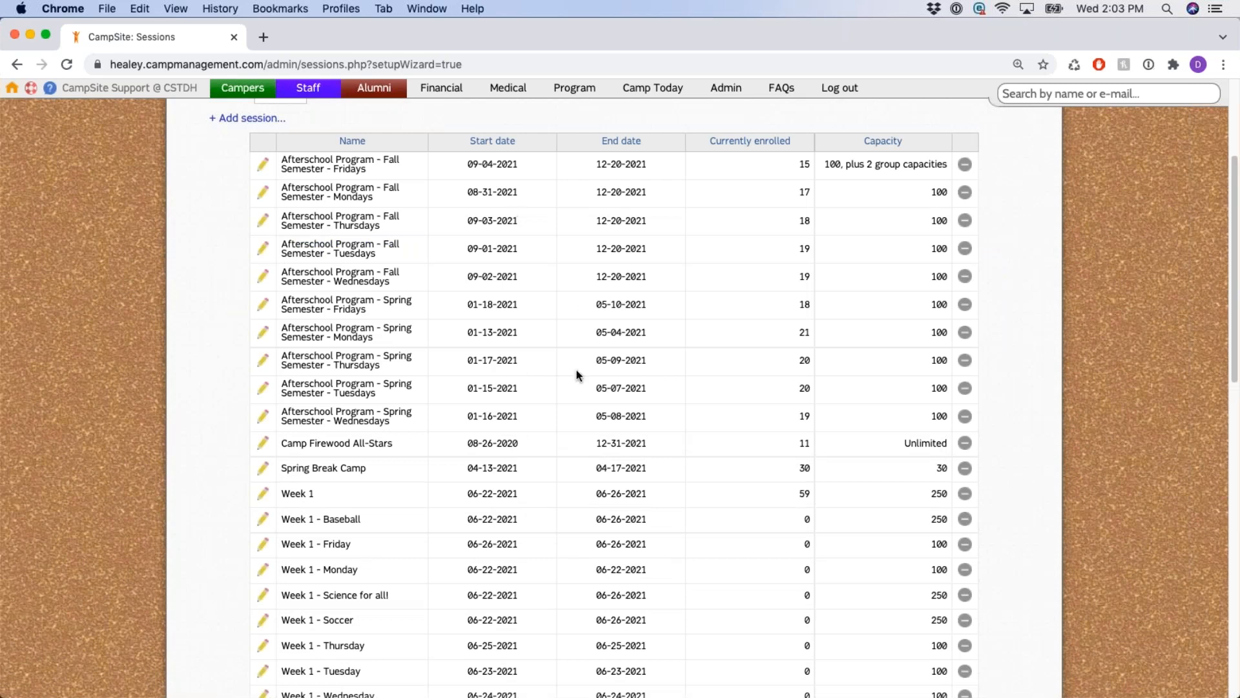
scroll(520, 425, up, 5)
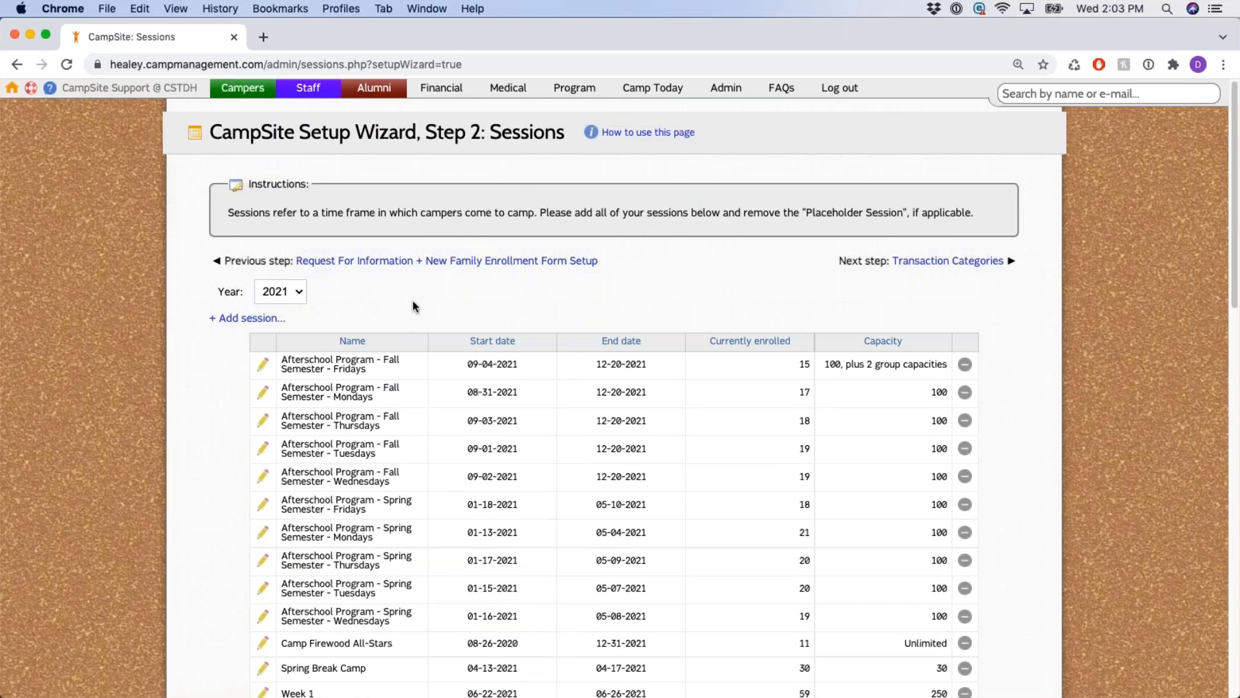
scroll(413, 301, down, 1)
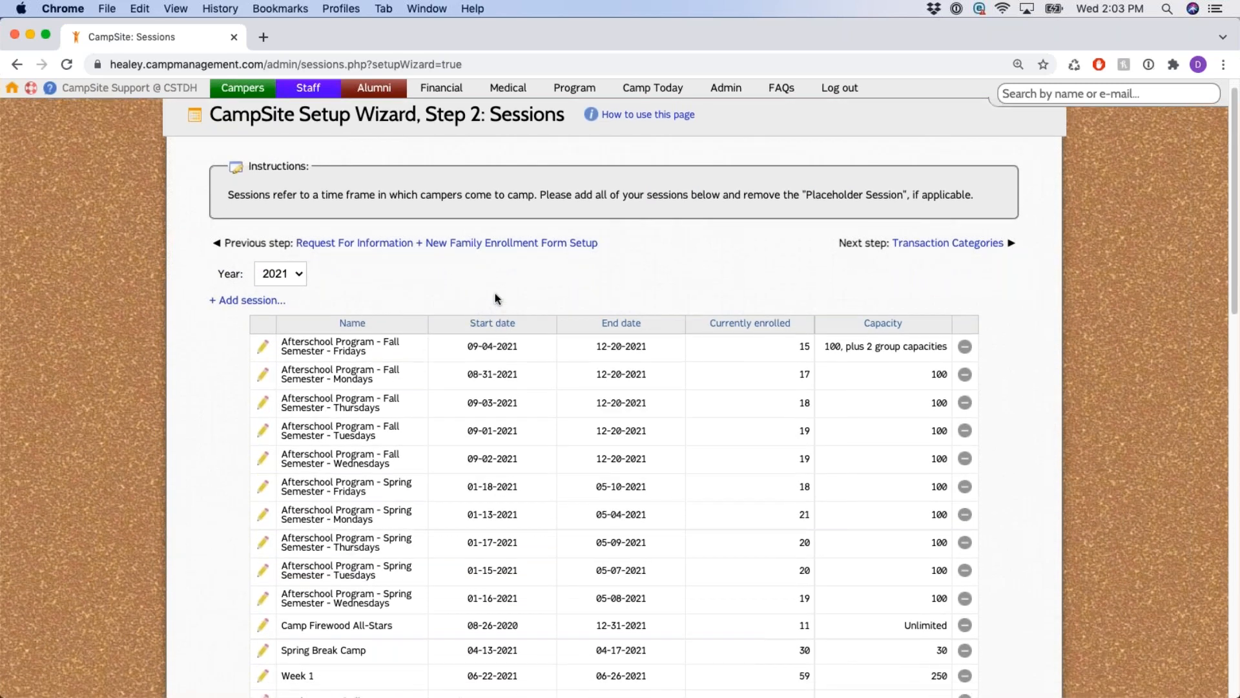
scroll(493, 296, down, 1)
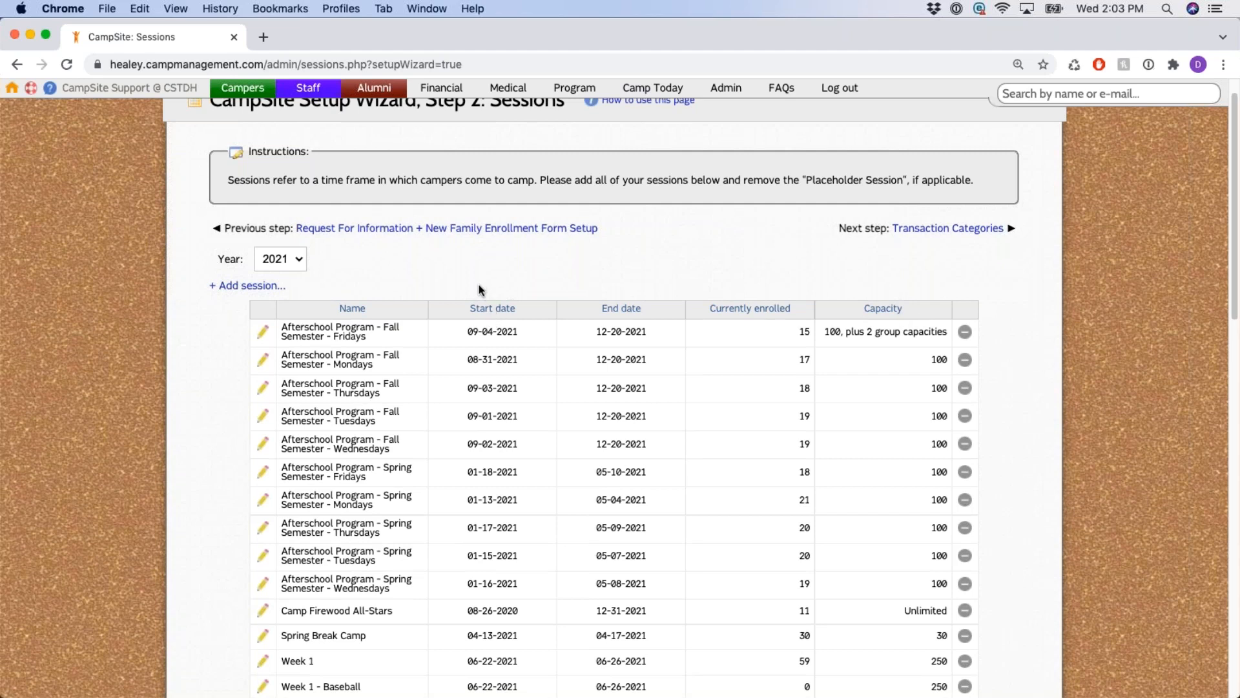
Sort the sessions list by Start date and review the ordering.
click(502, 310)
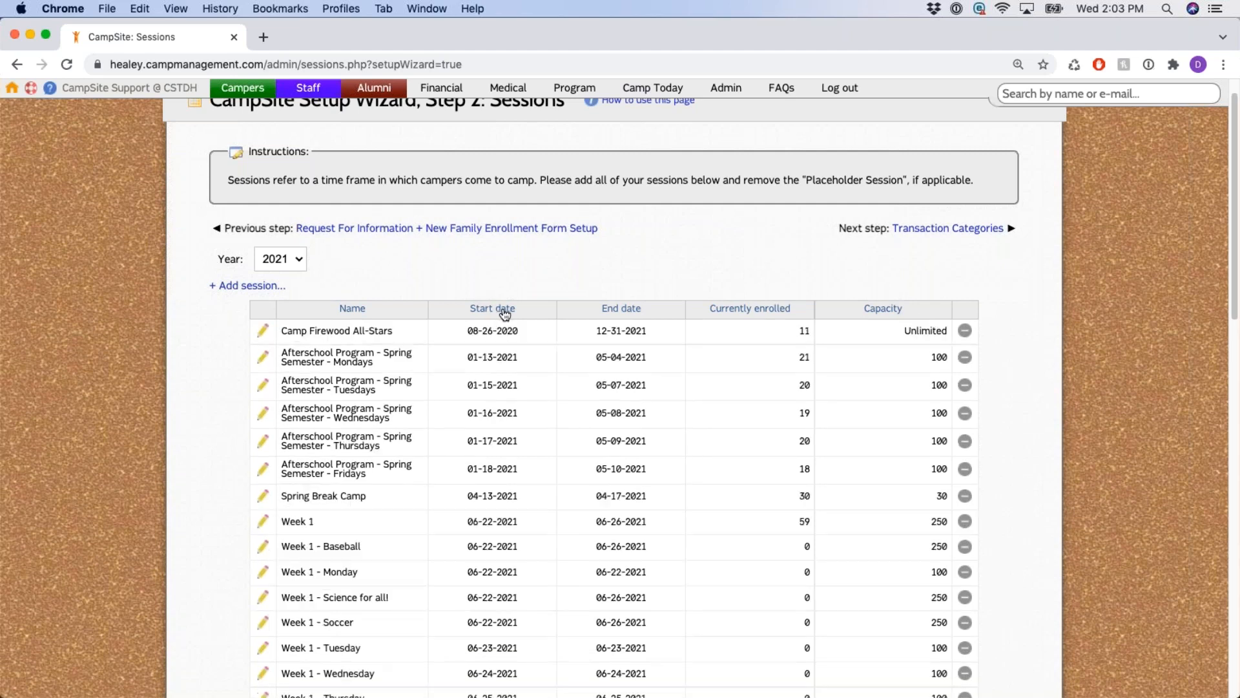
scroll(542, 277, down, 5)
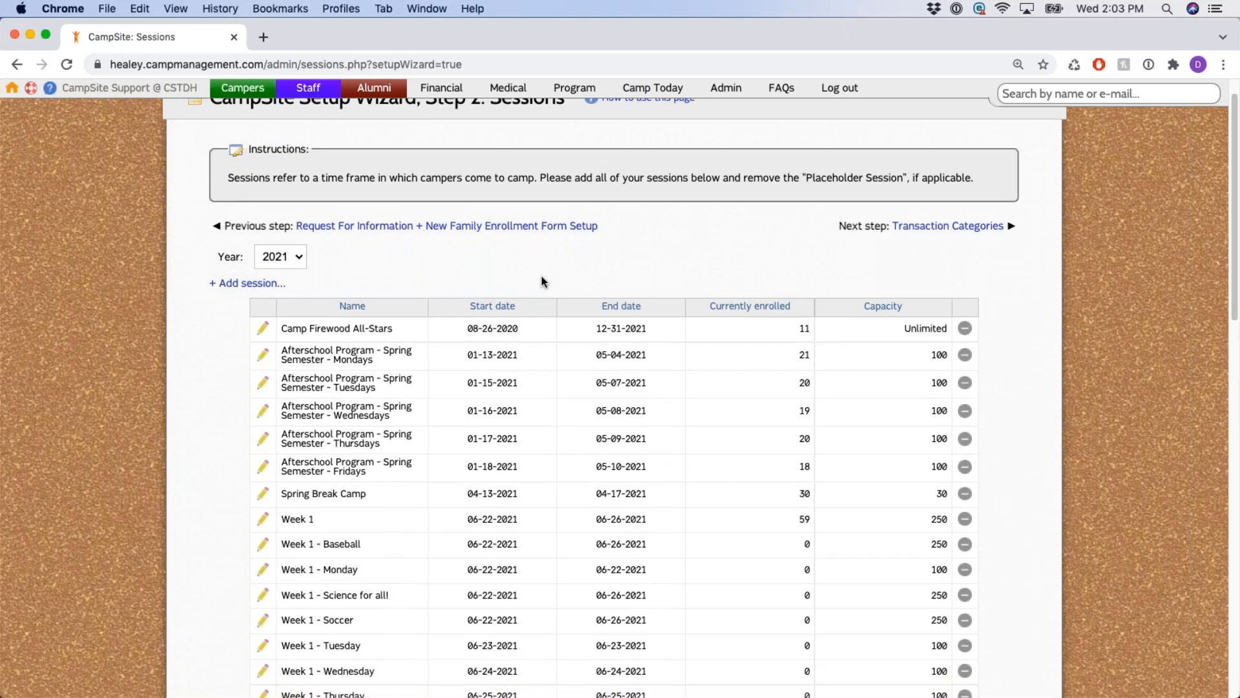
scroll(461, 255, down, 10)
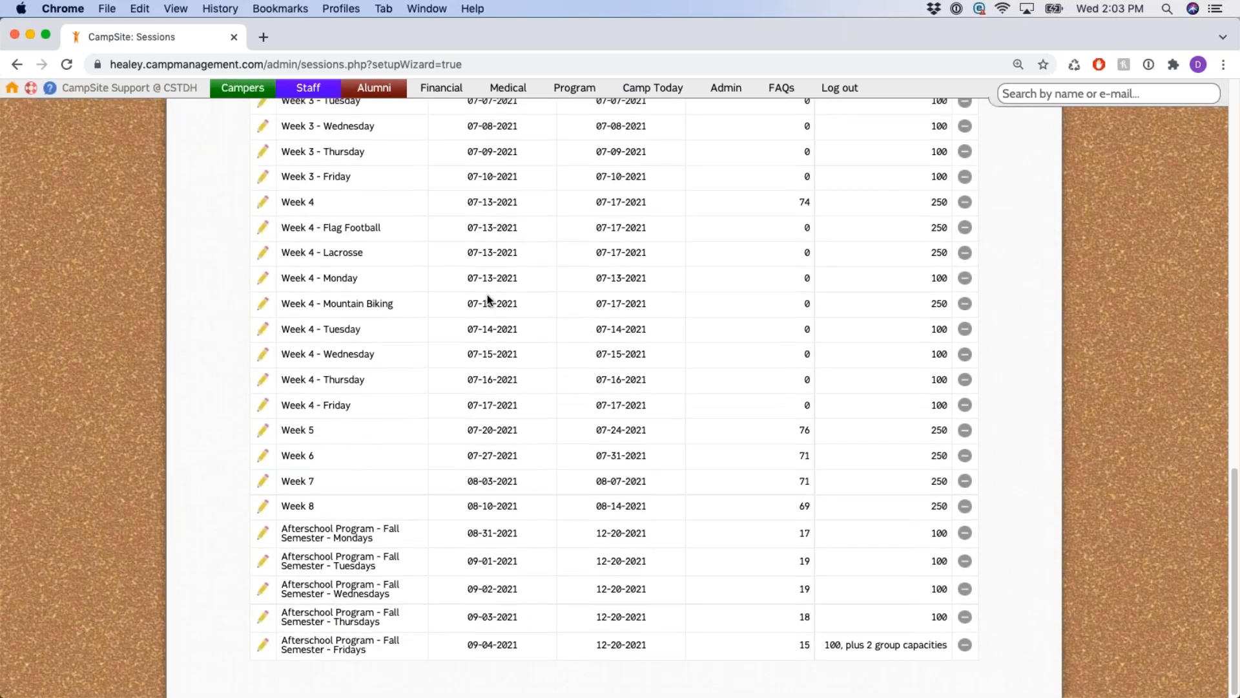
Continue to the Transaction Categories step of the setup wizard.
scroll(488, 299, up, 10)
scroll(489, 299, up, 5)
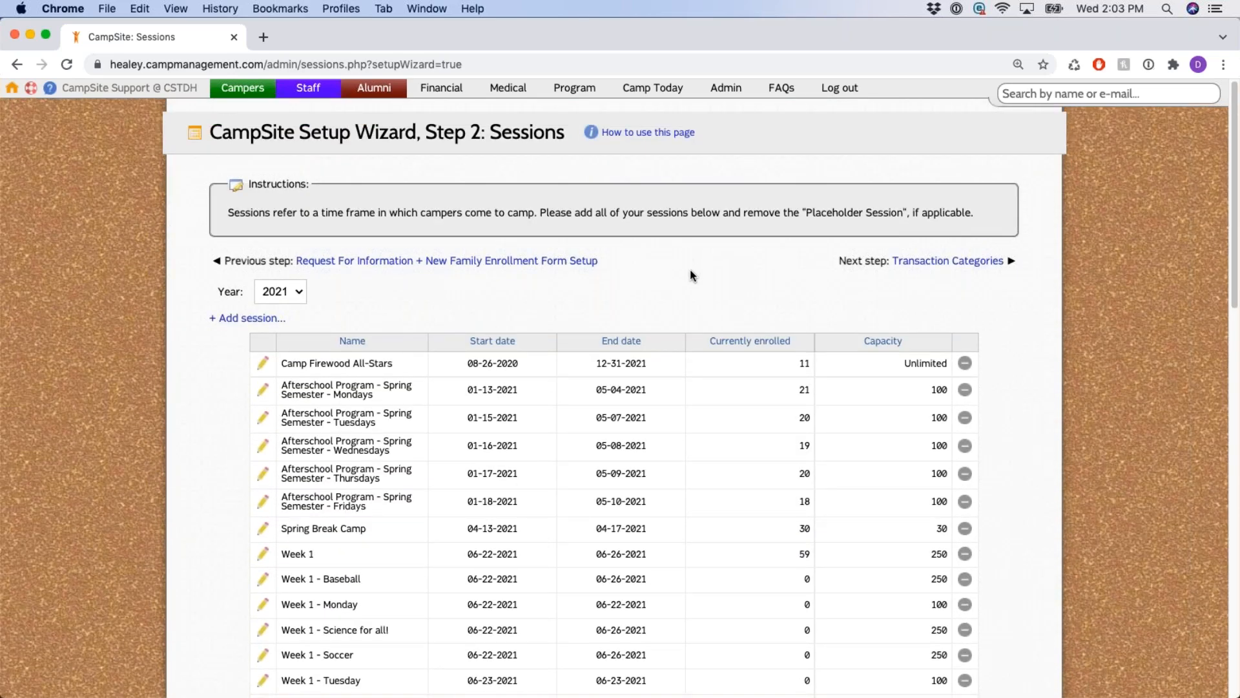
drag(847, 261, 1003, 261)
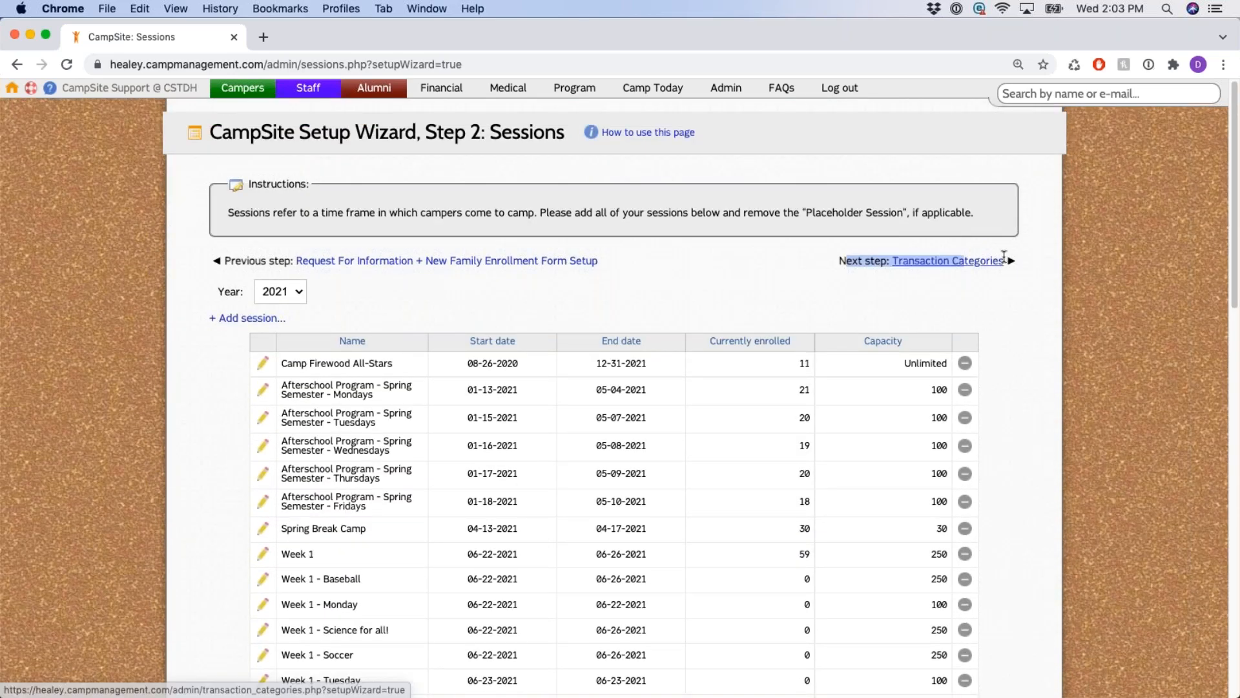
click(985, 261)
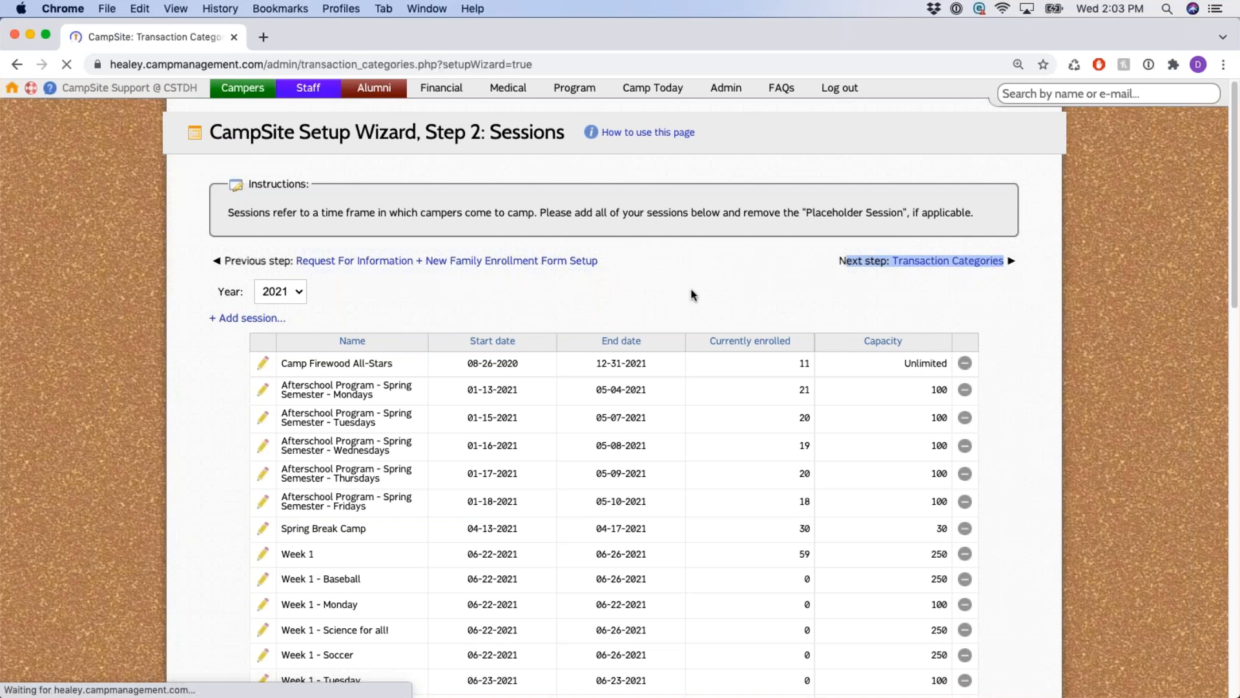
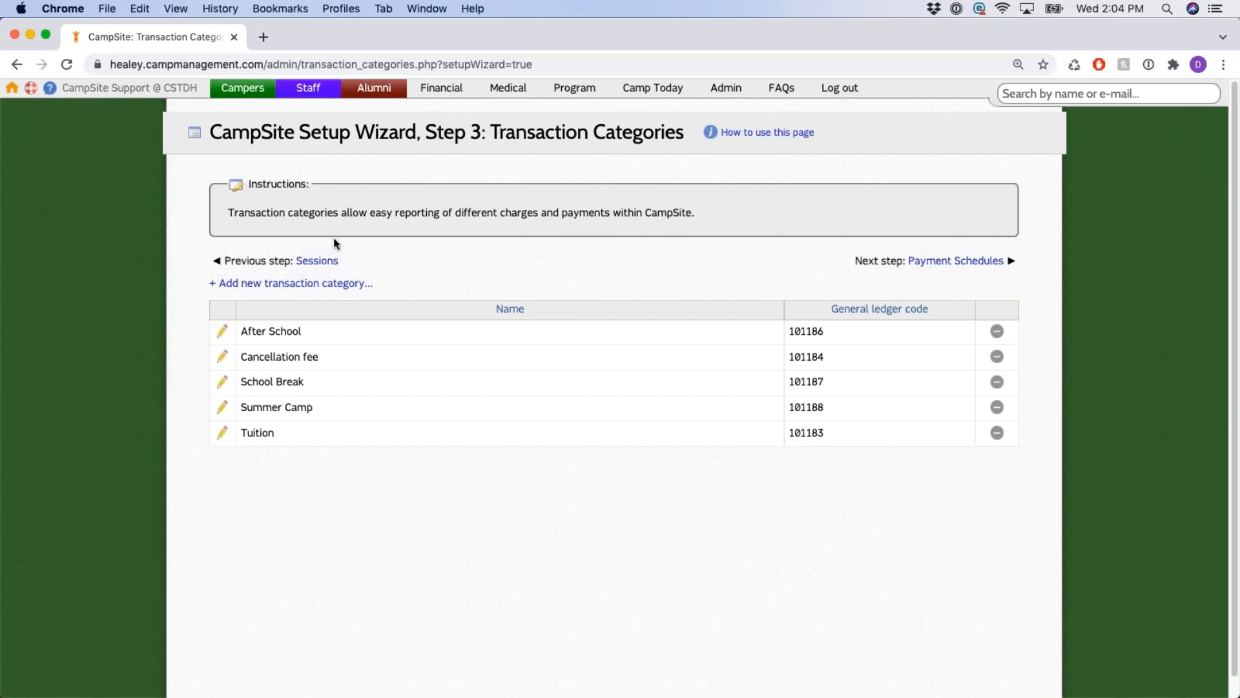
Review the Transaction Categories instructions and the link back to the Sessions step.
drag(227, 212, 691, 210)
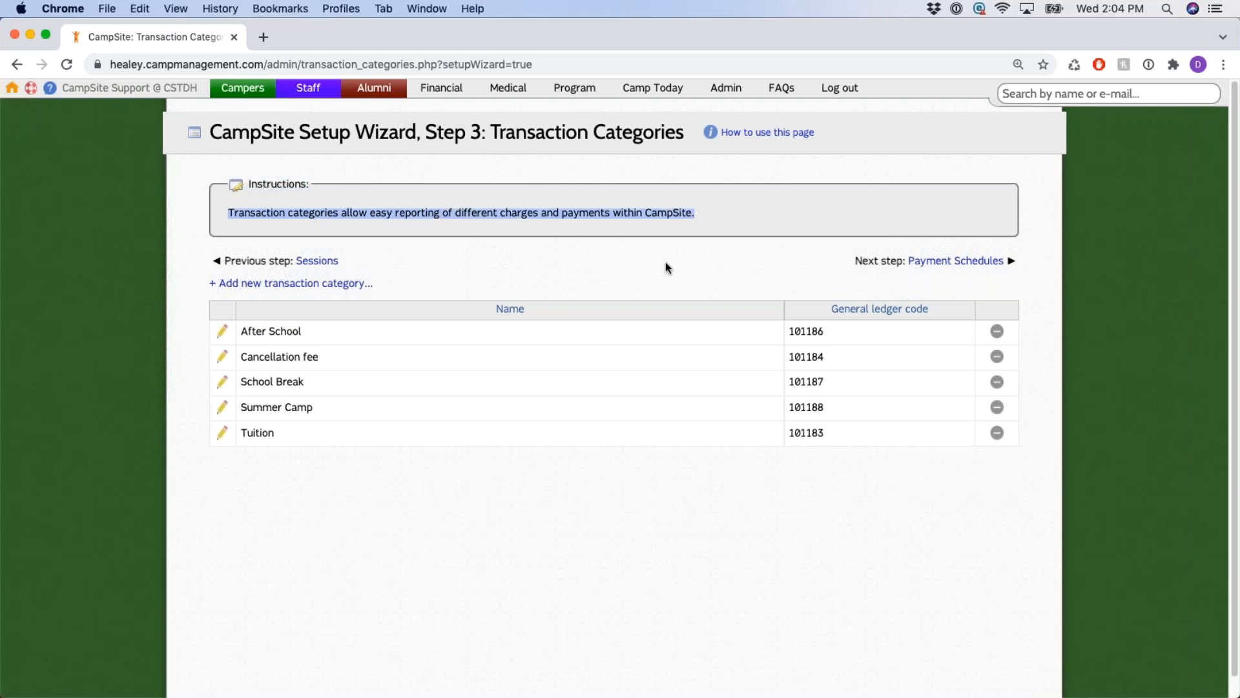
click(652, 271)
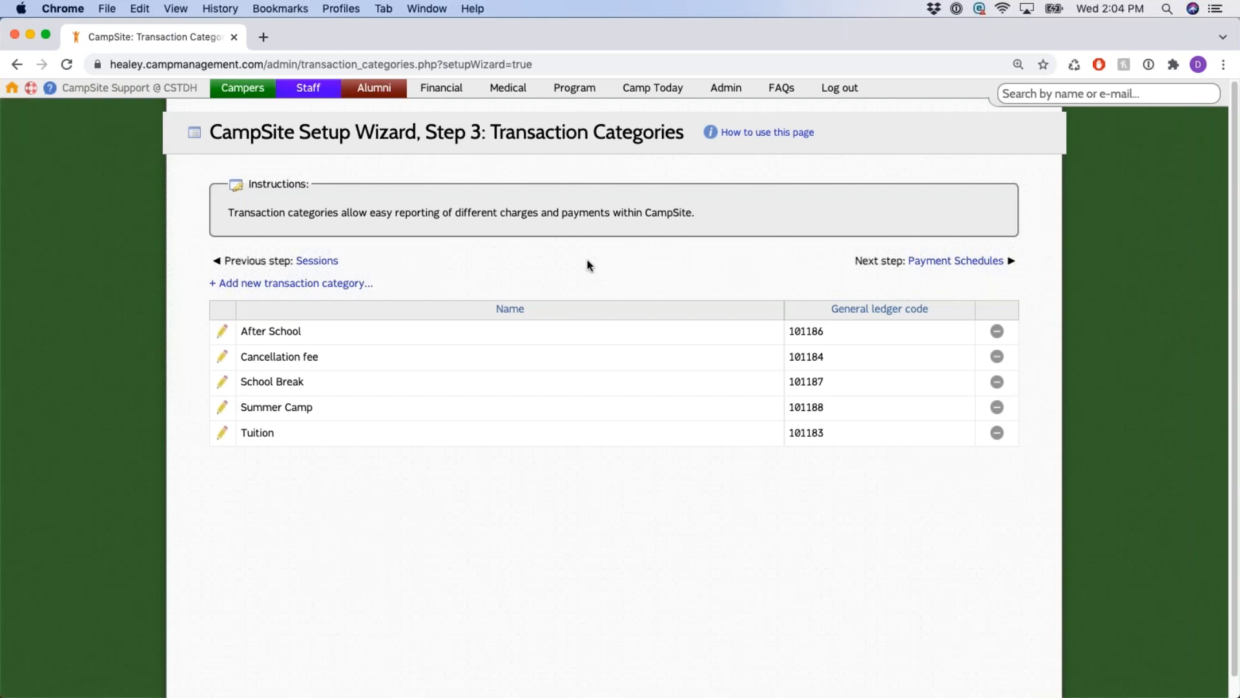
triple_click(462, 259)
click(454, 264)
Open a new transaction category form, look over its years list, and close it unsaved.
drag(202, 283, 402, 287)
click(336, 285)
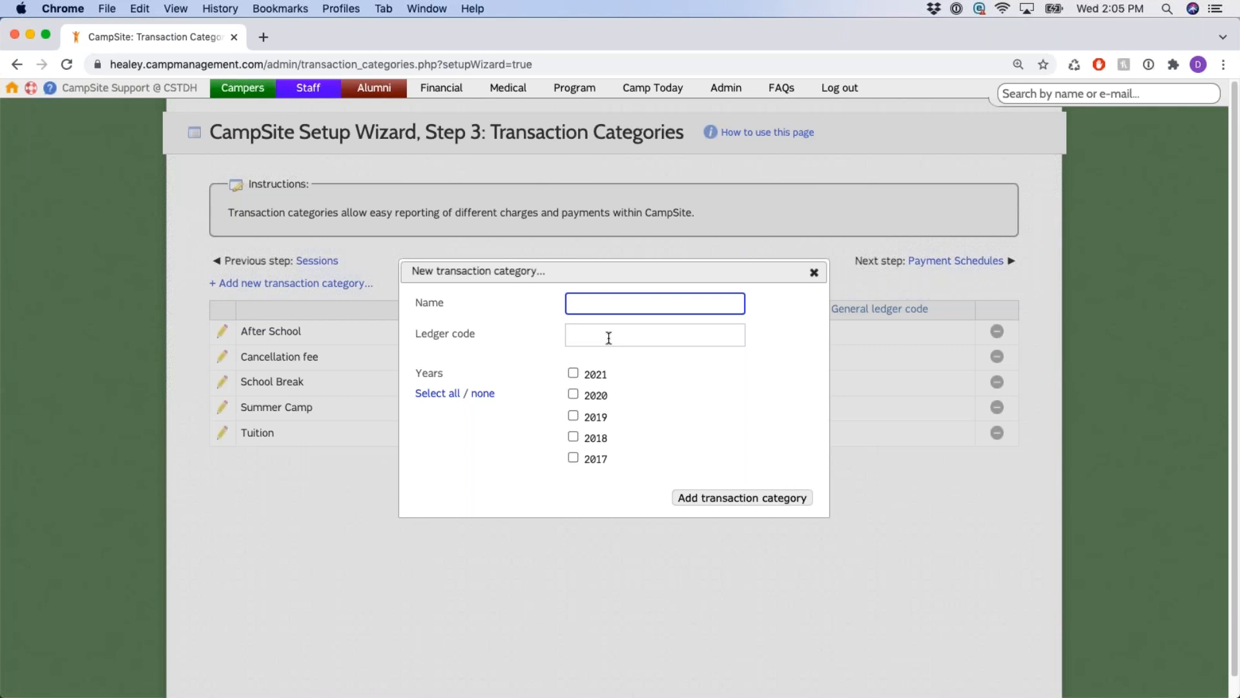
drag(417, 388, 614, 462)
click(747, 418)
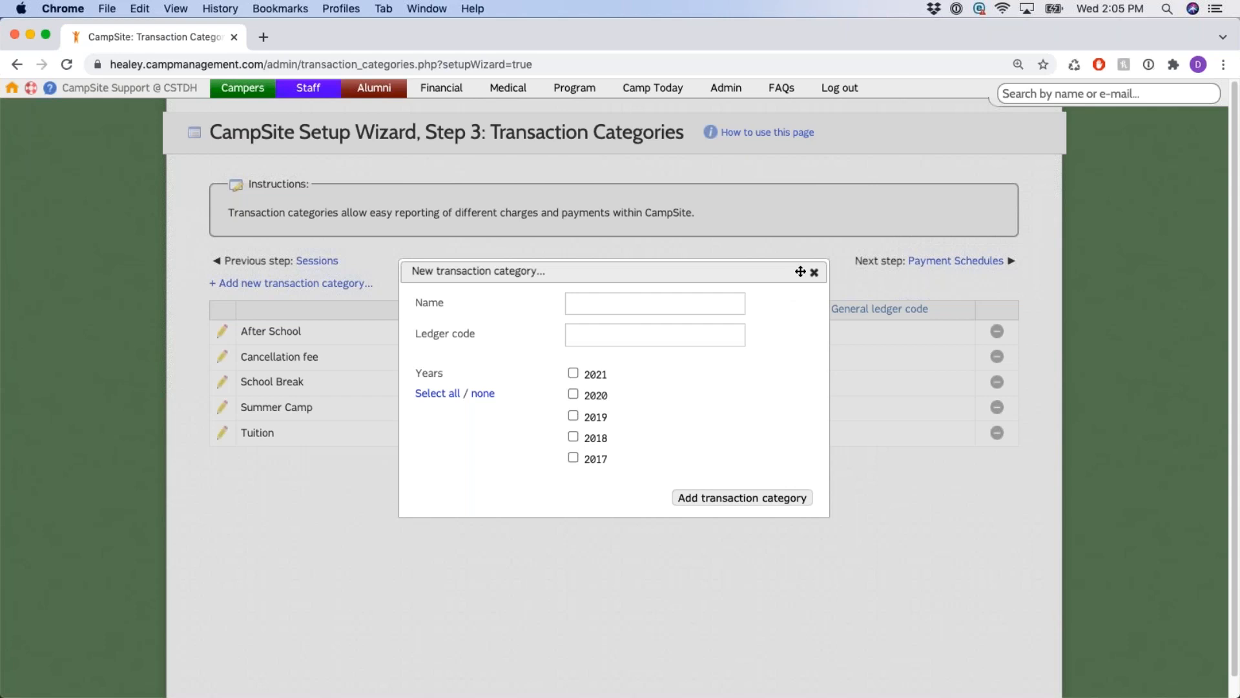
click(812, 274)
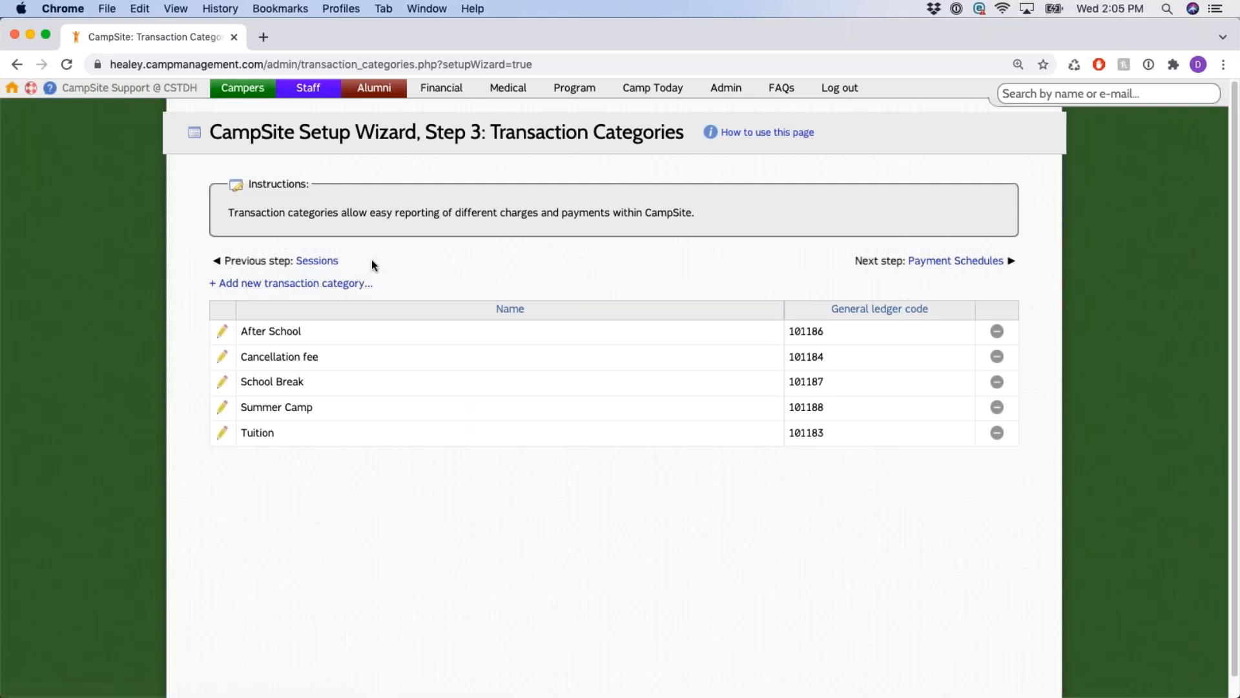
drag(349, 265, 248, 262)
click(422, 267)
Inspect the After School category, ledger code 101186, and close it without changes.
scroll(394, 260, down, 1)
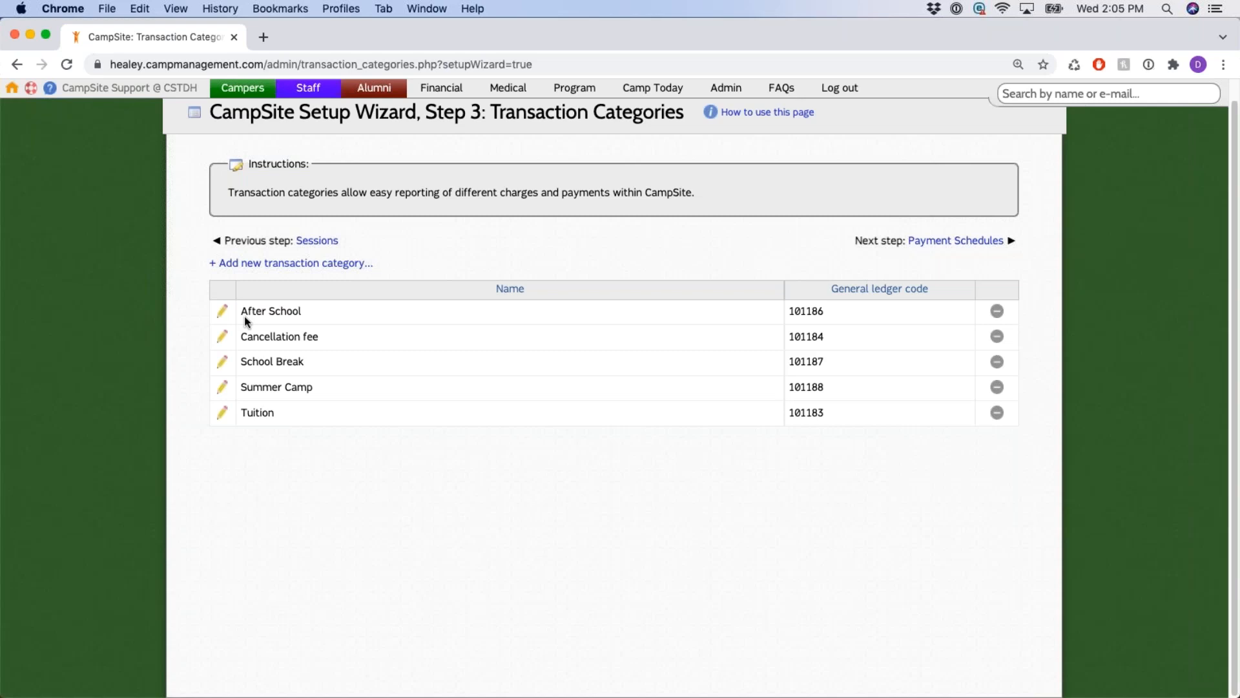
click(223, 311)
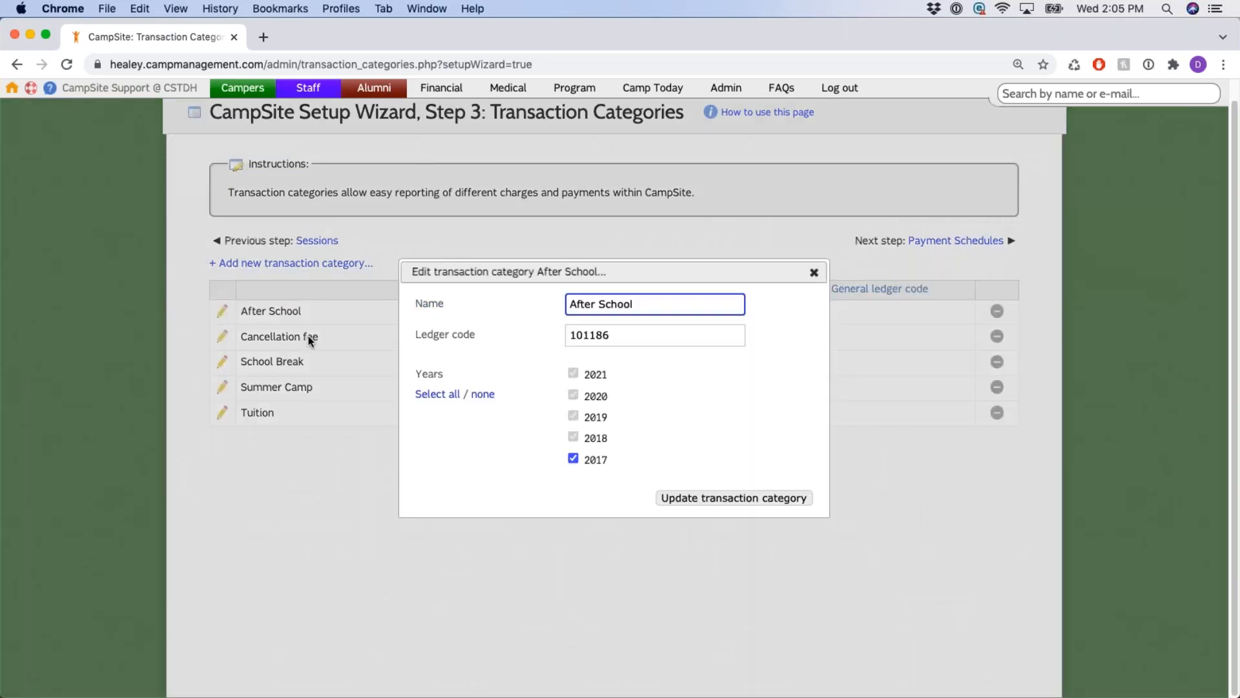
click(628, 337)
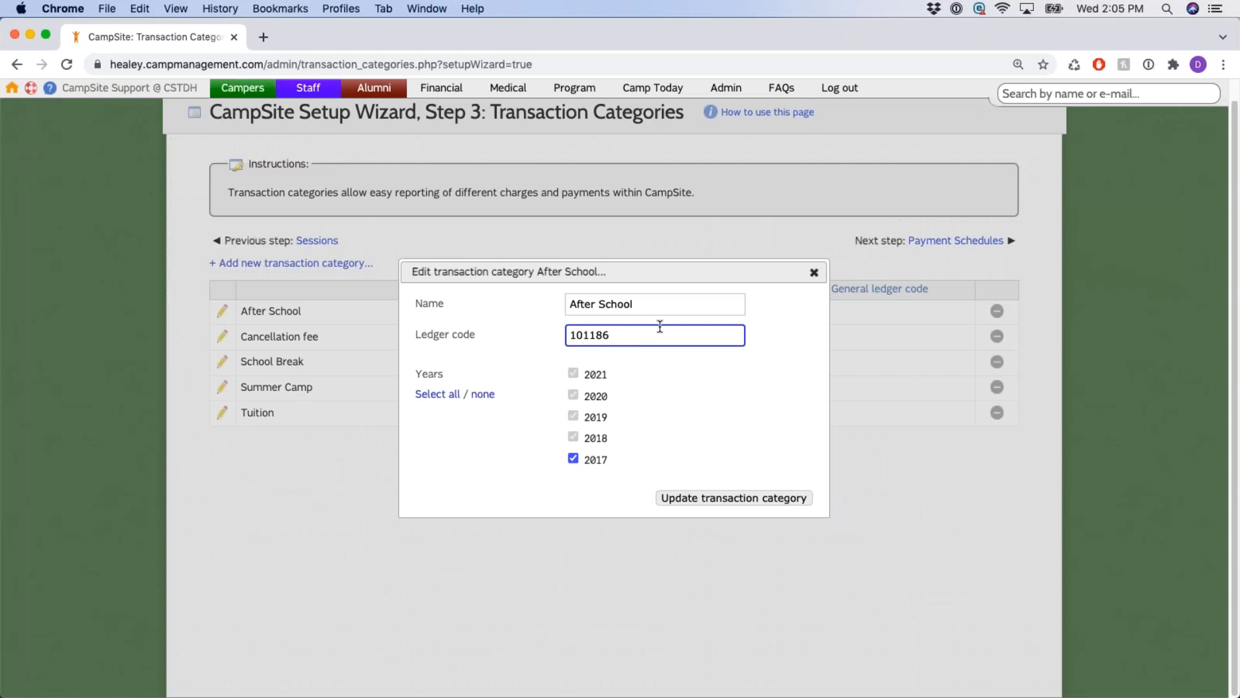
drag(818, 498, 649, 498)
click(809, 301)
click(814, 274)
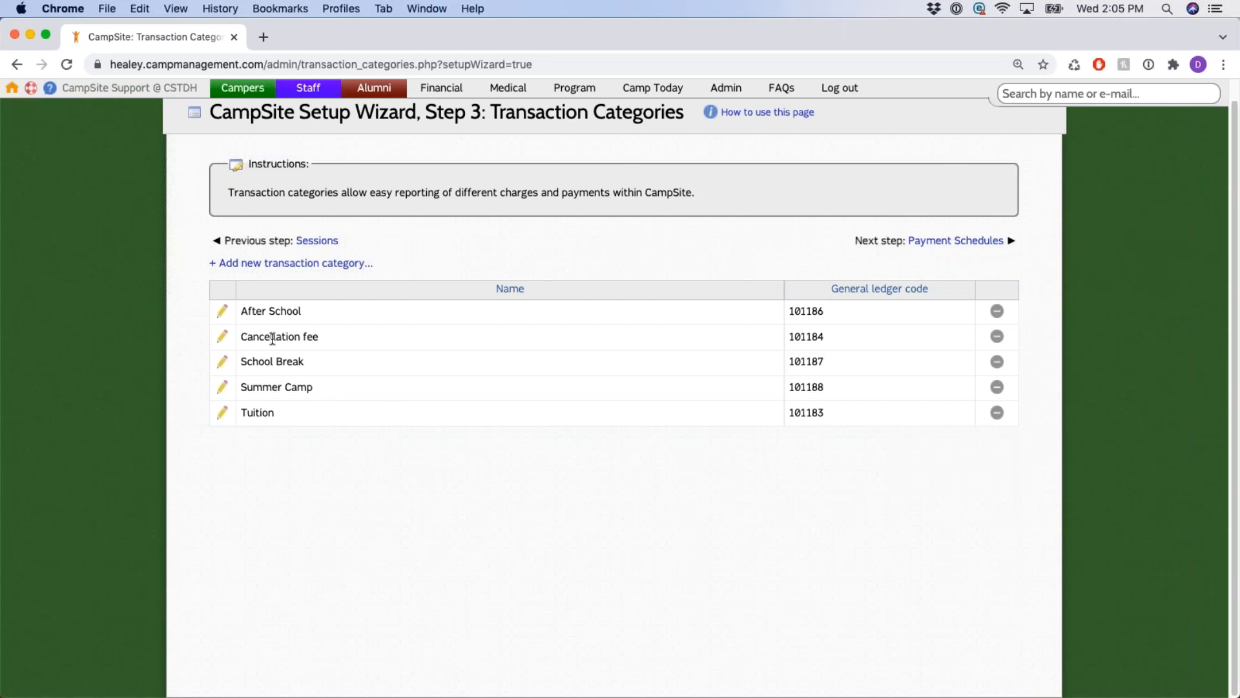
Point out Cancellation fee and Tuition, then inspect Tuition's ledger code 101183 without changes.
drag(241, 336, 329, 339)
drag(241, 412, 321, 413)
click(224, 413)
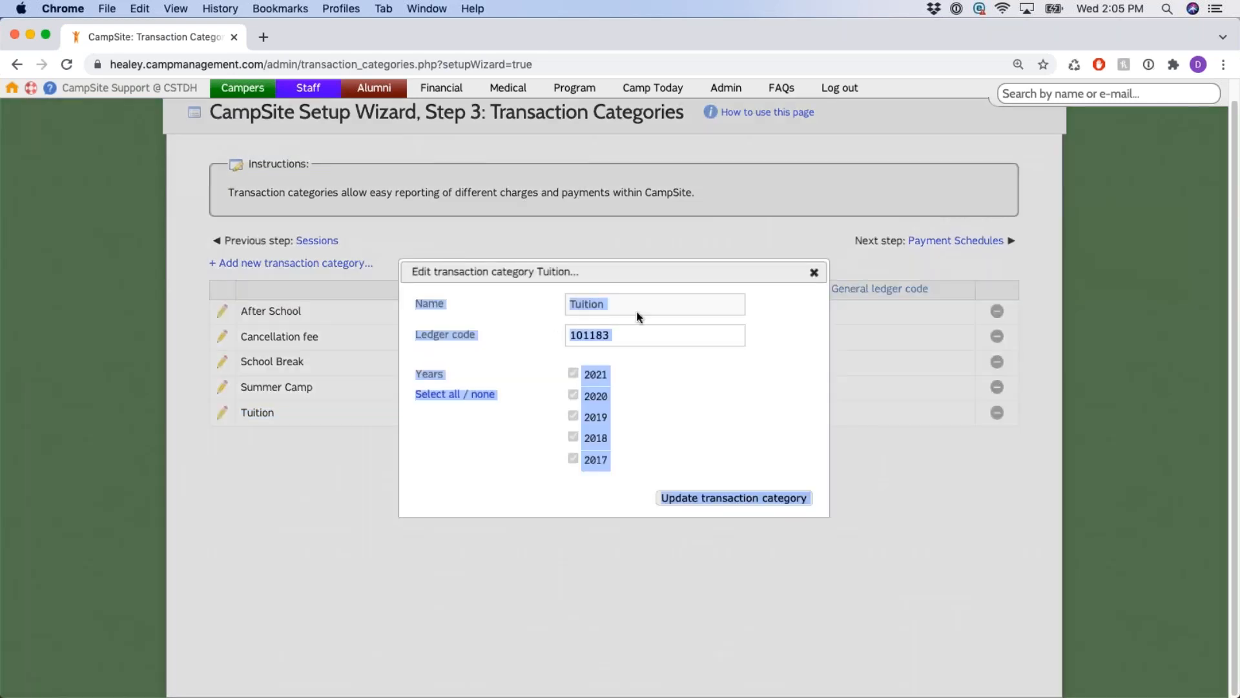
click(615, 335)
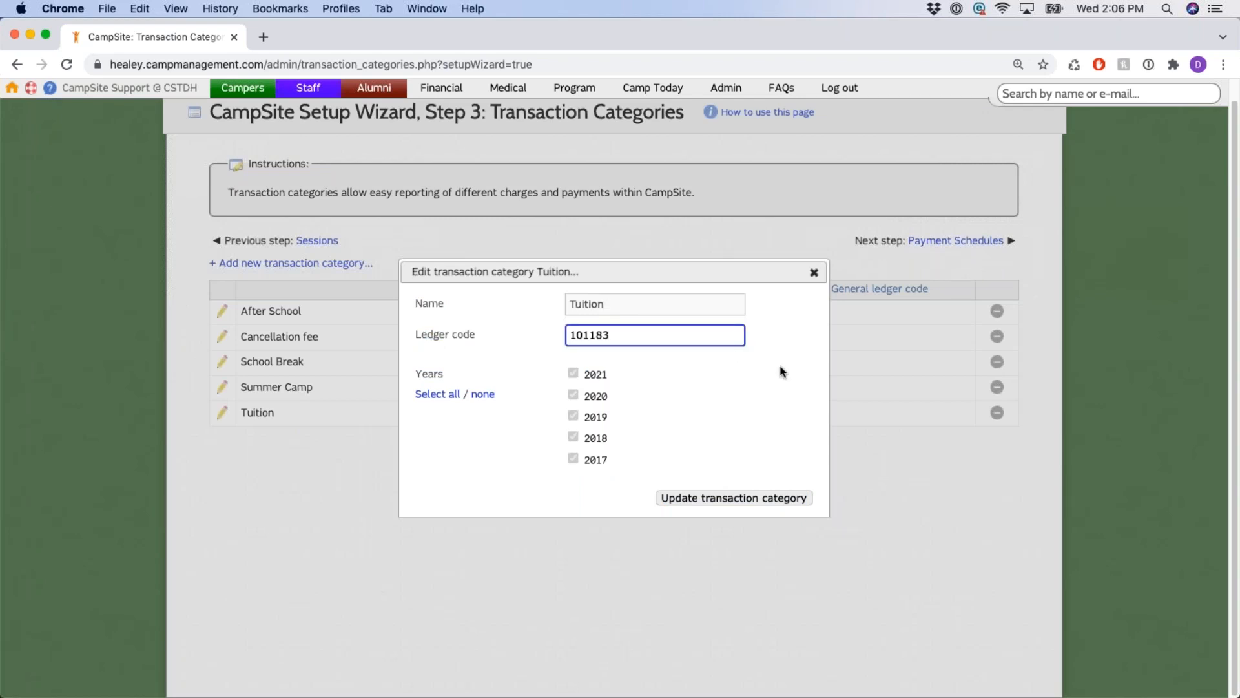
click(814, 273)
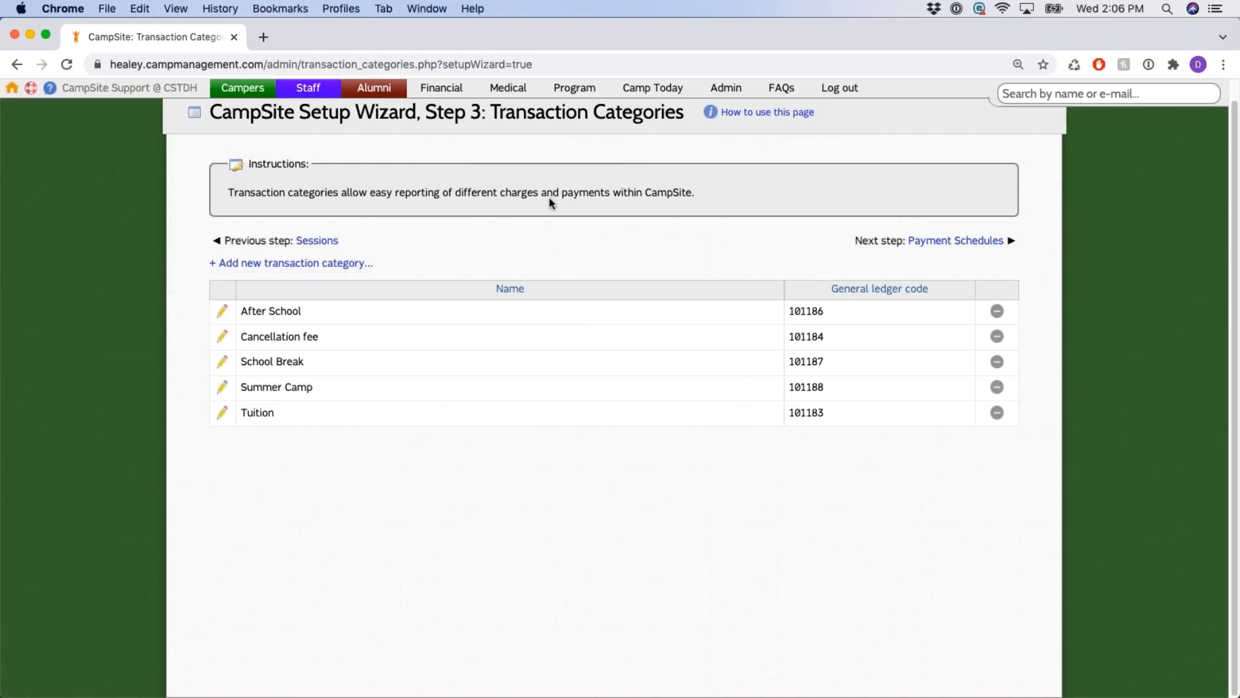
Advance to Step 4: Payment Schedules and review its heading and add-group option.
click(992, 244)
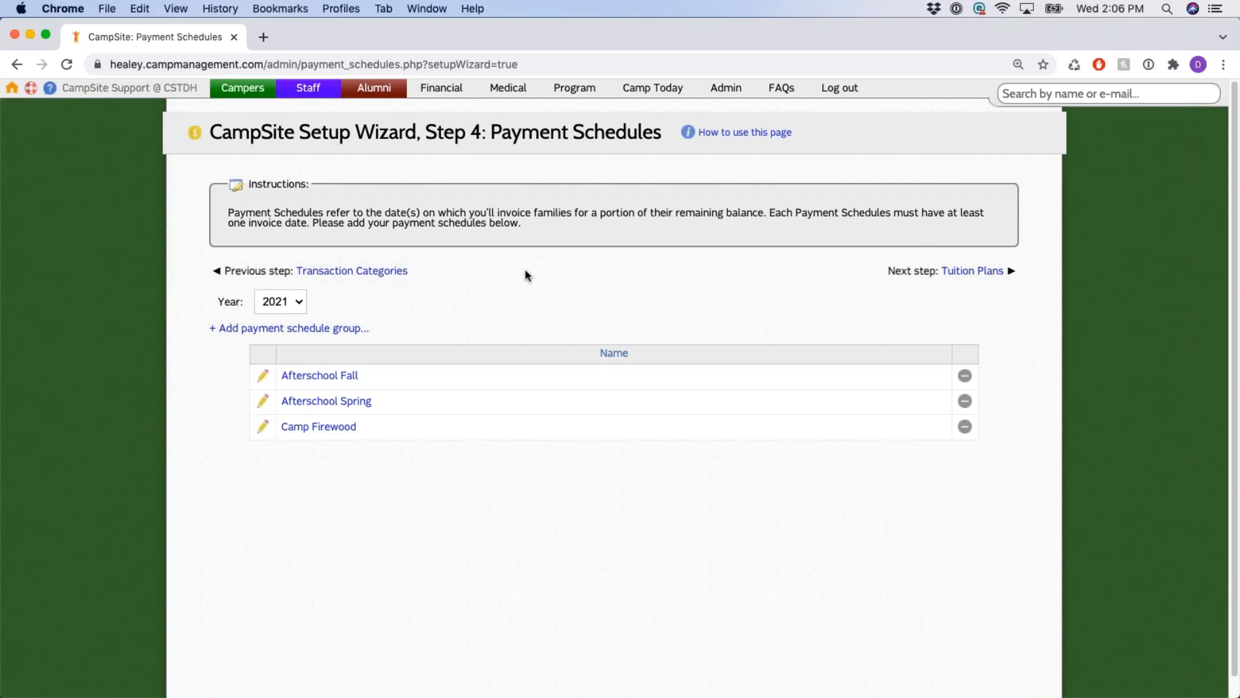
drag(425, 133, 663, 135)
click(474, 316)
drag(214, 331, 385, 340)
click(449, 330)
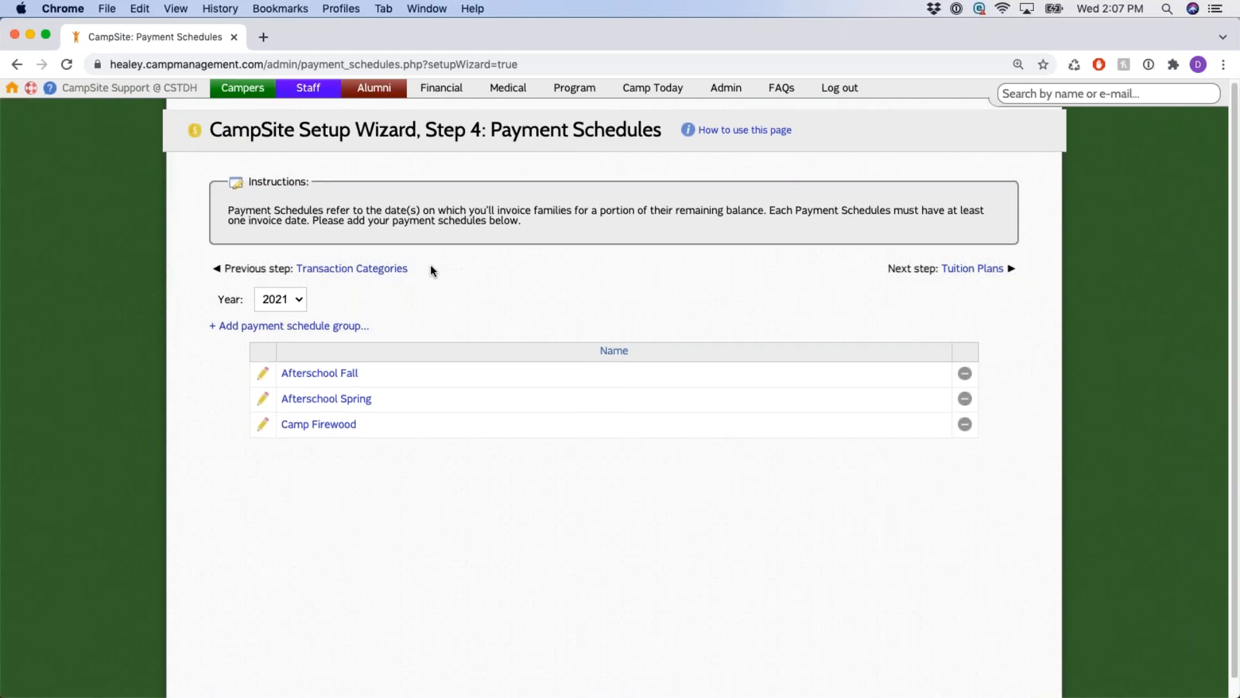
scroll(428, 269, down, 1)
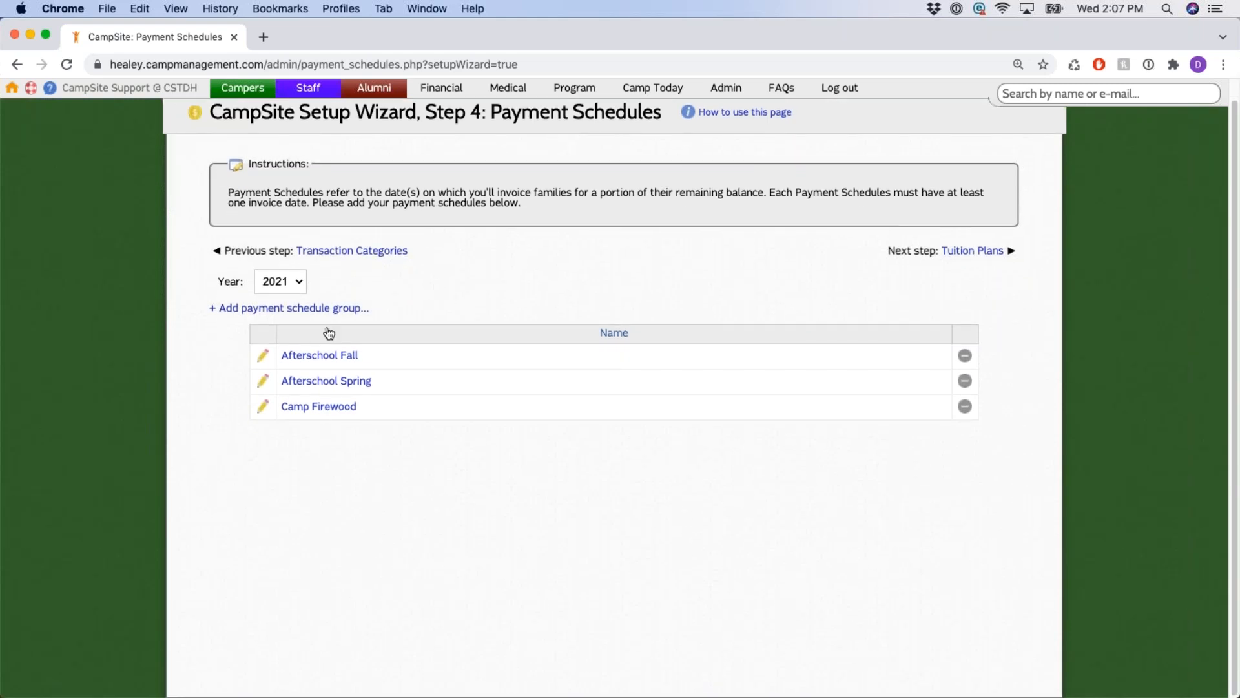
Open Camp Firewood and point out Bi-Monthly dates 12-01-2020, 02-01-2021 and 04-01-2021.
click(332, 411)
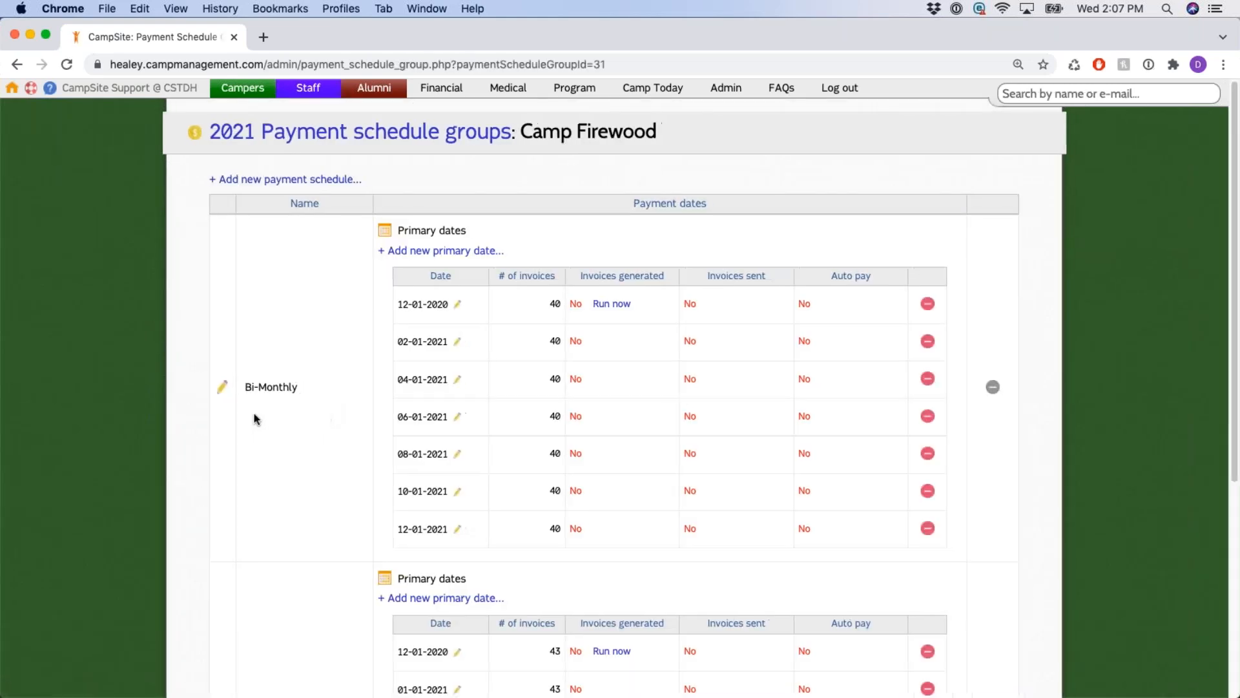
scroll(251, 391, down, 1)
drag(244, 380, 323, 387)
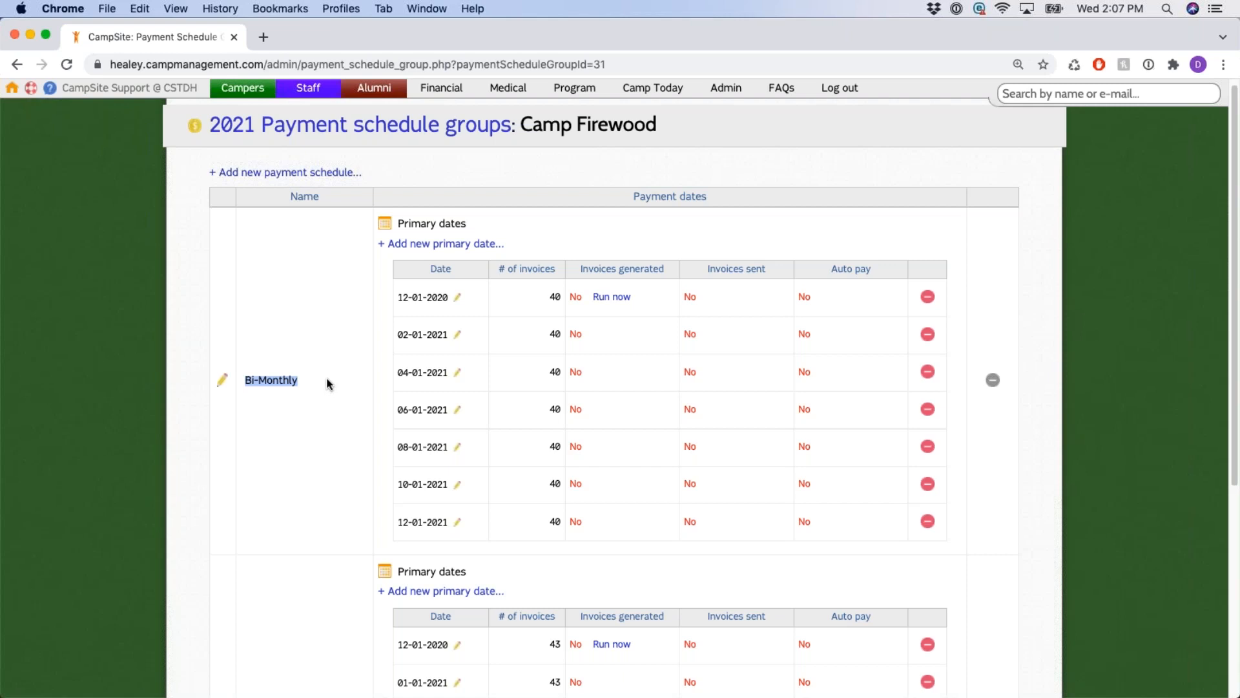
triple_click(400, 297)
triple_click(396, 328)
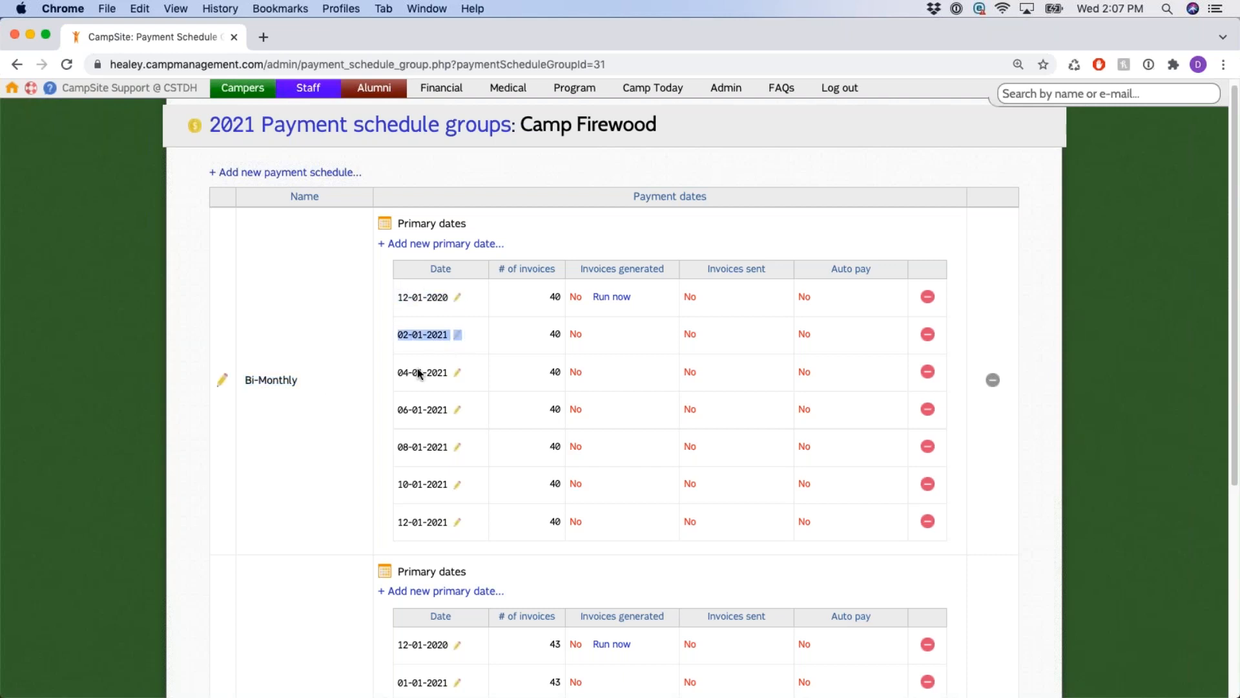
triple_click(403, 374)
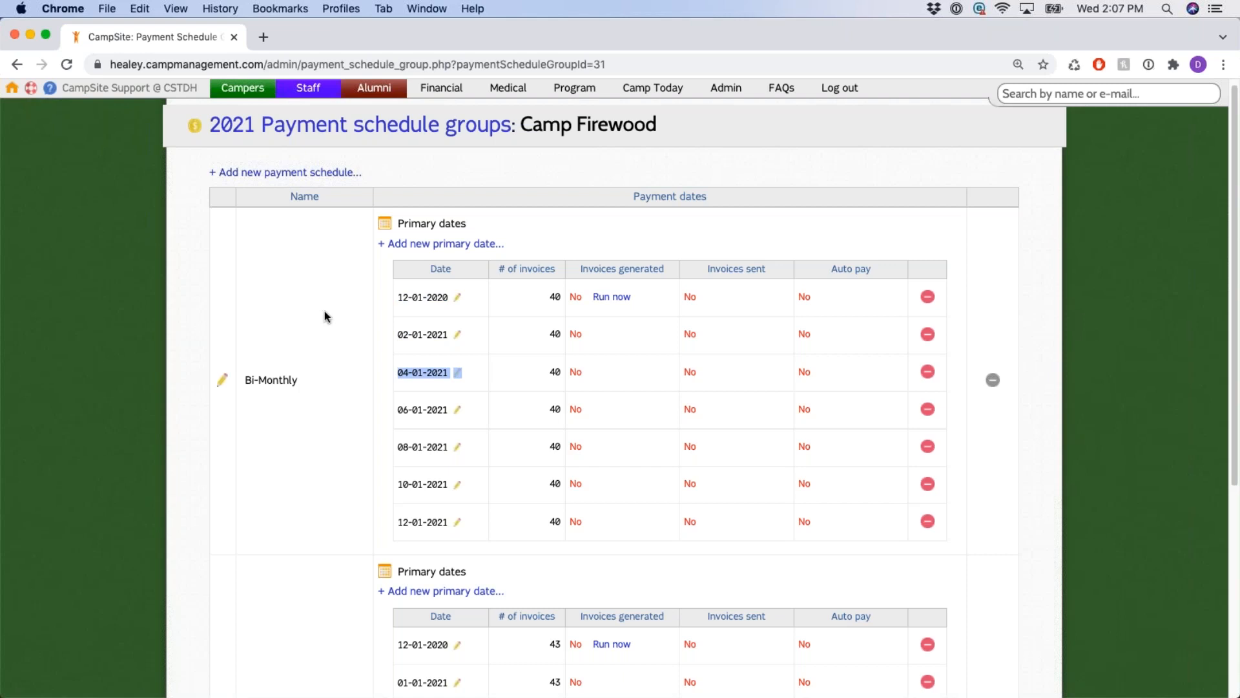
click(310, 296)
Scroll to the last Bi-Monthly date 12-01-2021 and the Monthly 08-01-2021 date.
scroll(328, 300, down, 3)
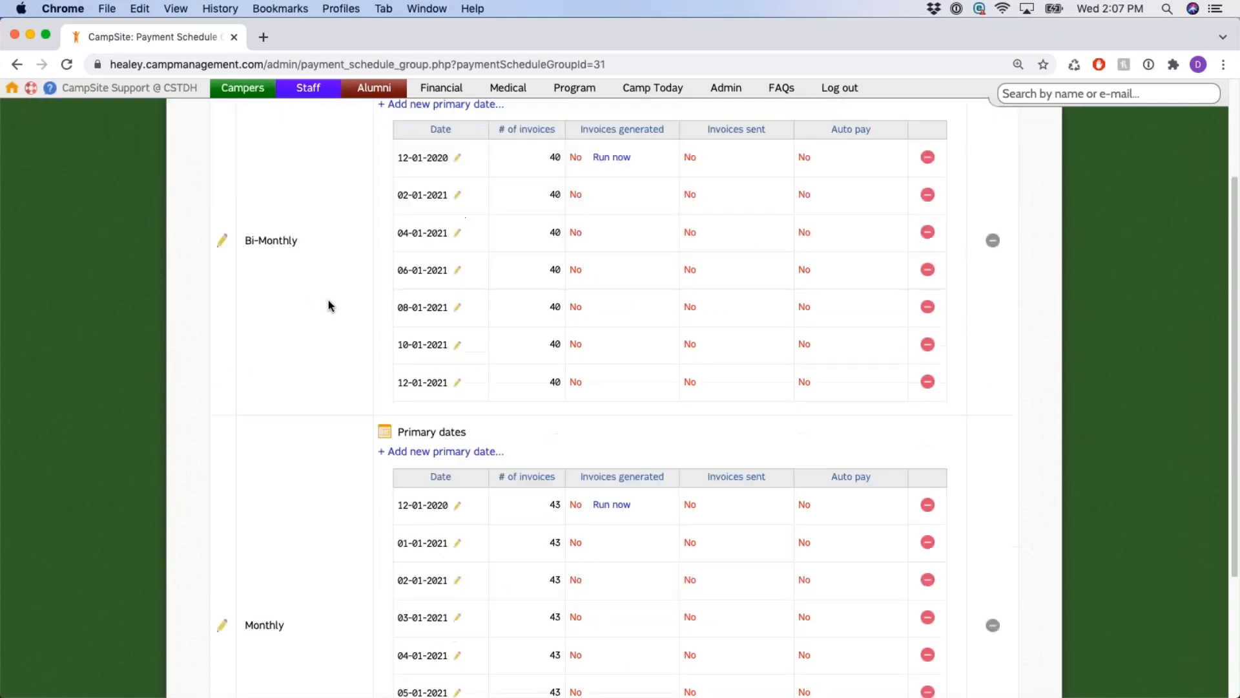
triple_click(417, 363)
scroll(334, 339, down, 3)
triple_click(423, 624)
scroll(307, 366, up, 6)
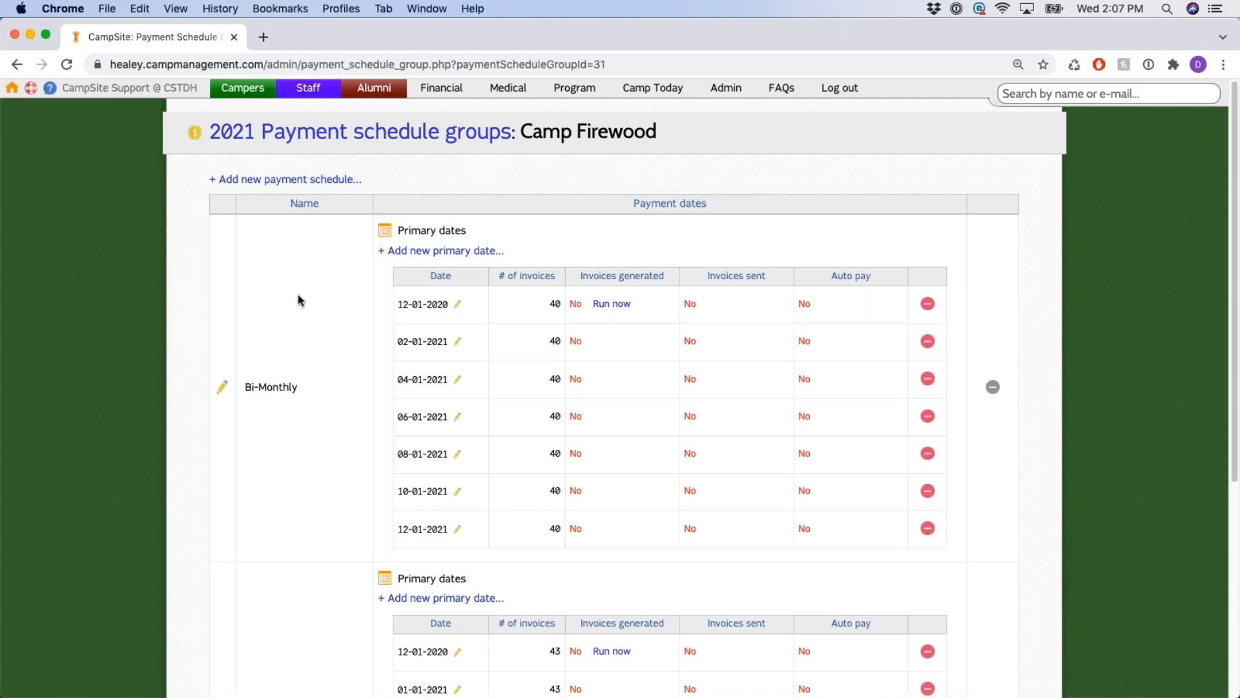
Return to the Payment Schedules list and advance to Step 5: Tuition Plans, reviewing its heading and instructions.
click(17, 64)
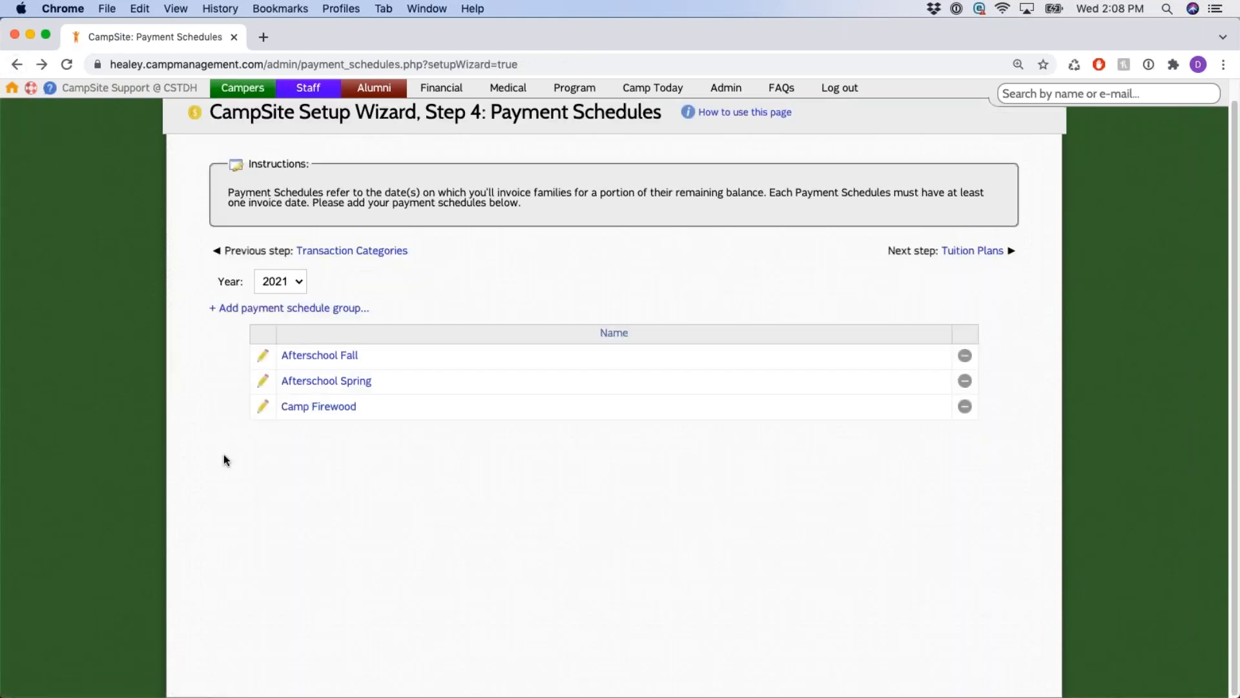
click(985, 252)
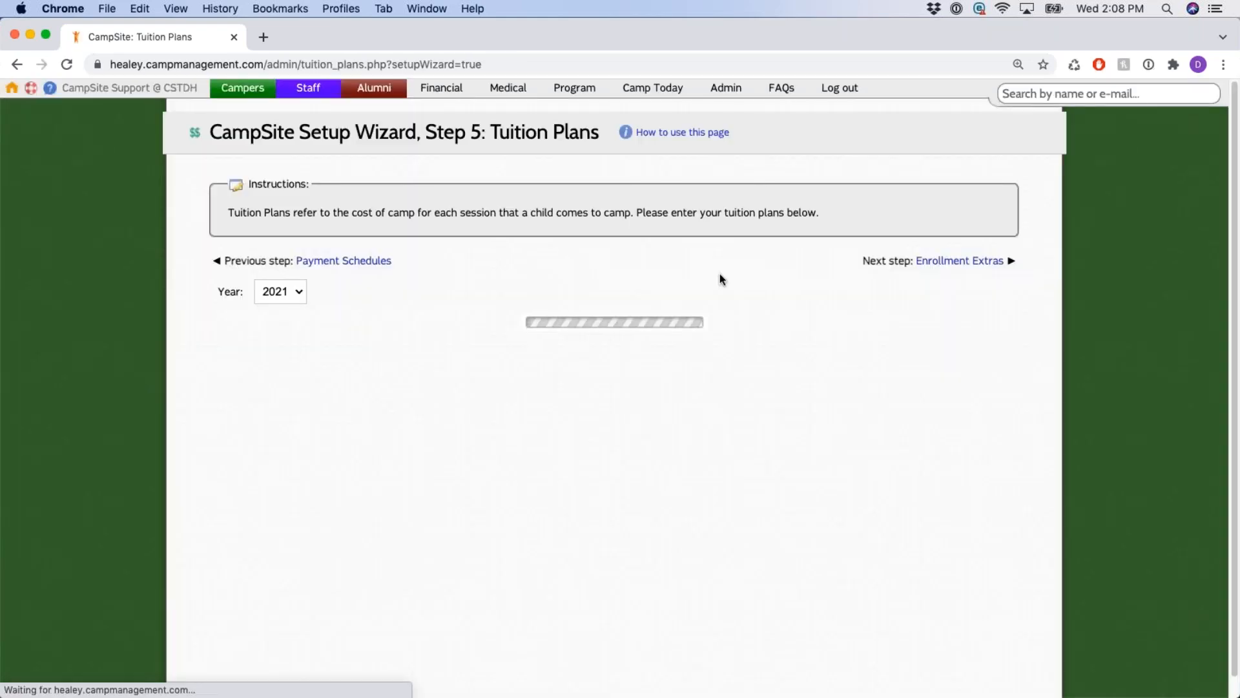
drag(489, 136, 600, 142)
click(472, 154)
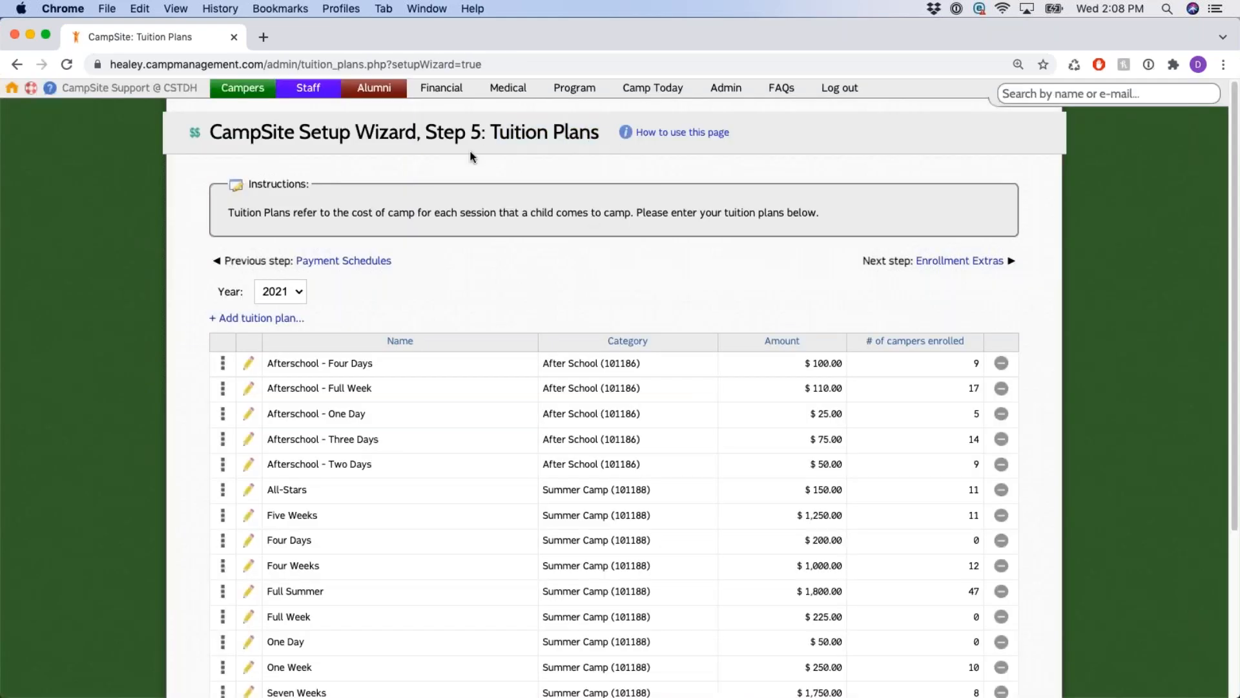
drag(426, 135, 599, 133)
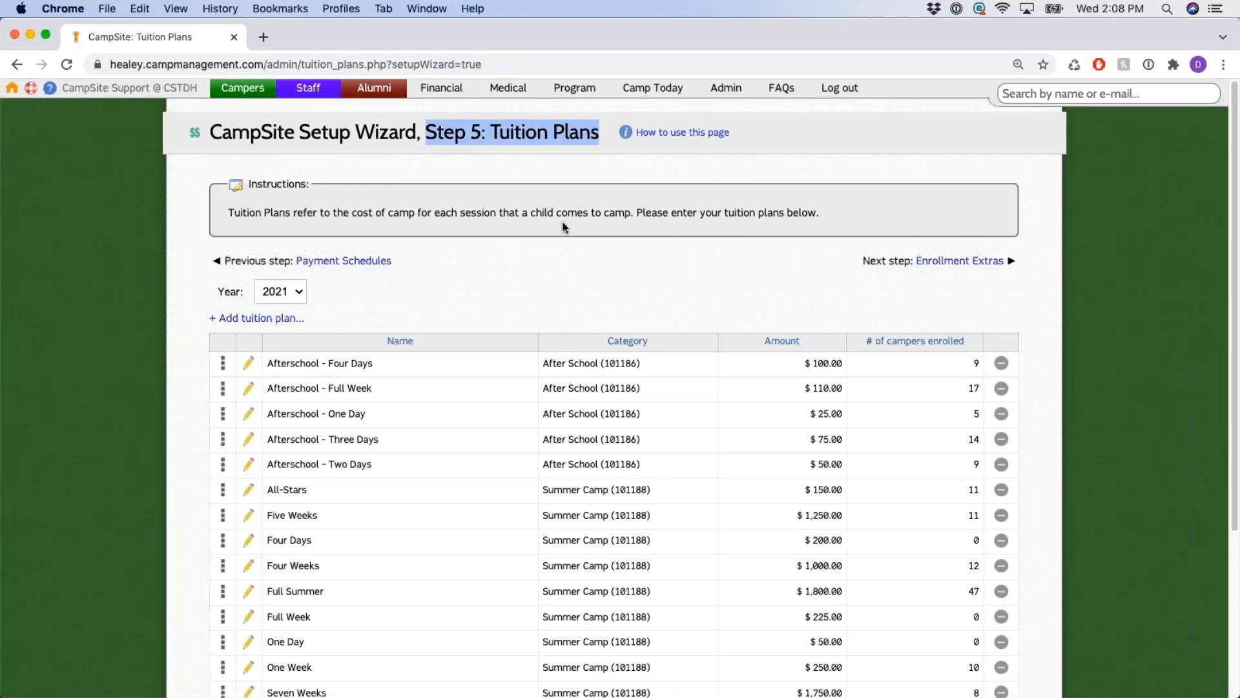
click(526, 173)
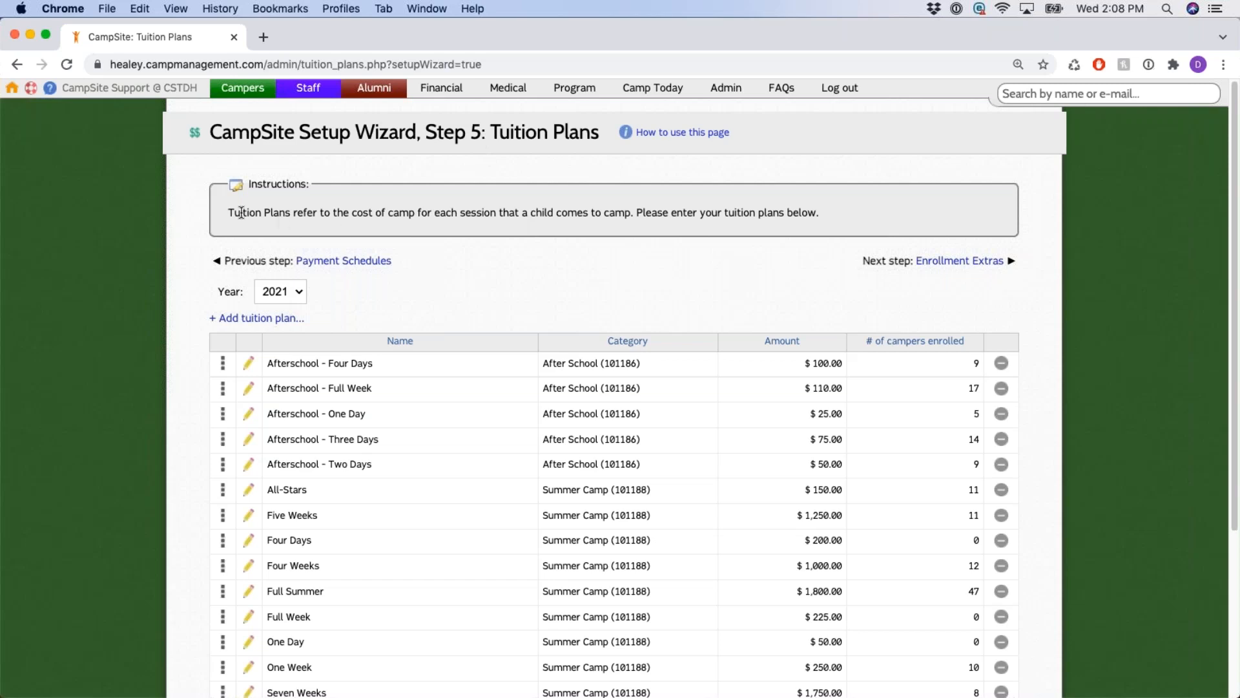
drag(229, 213, 630, 214)
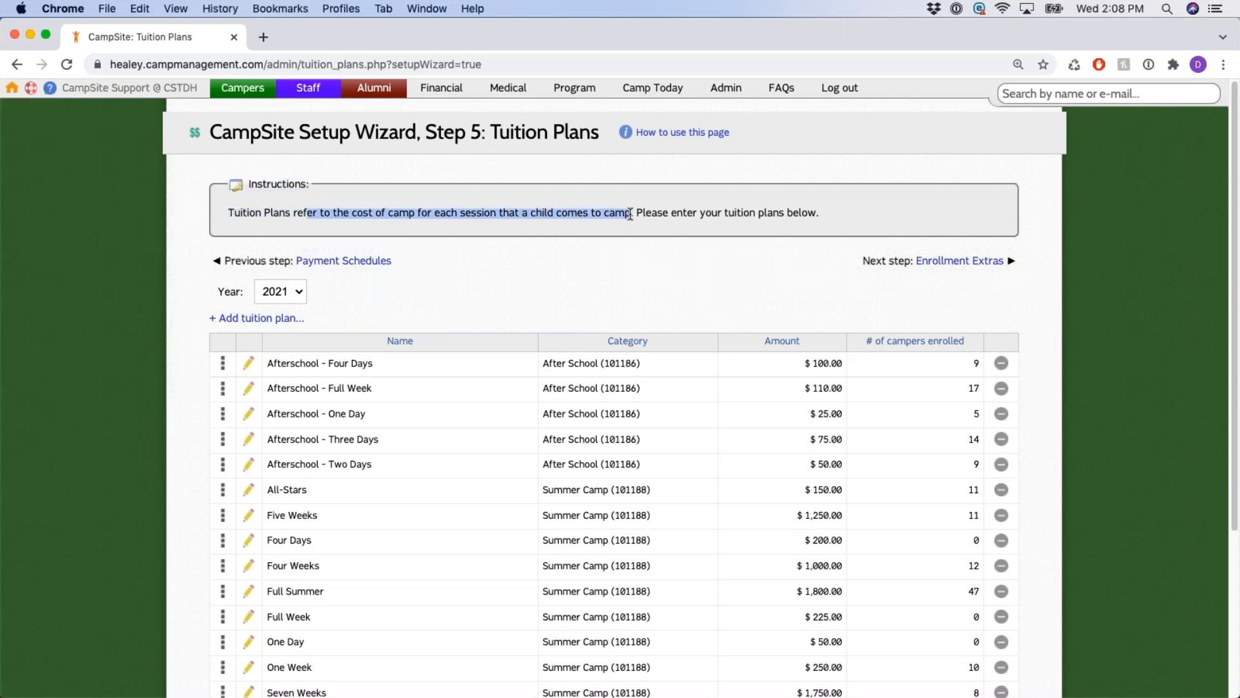
click(628, 284)
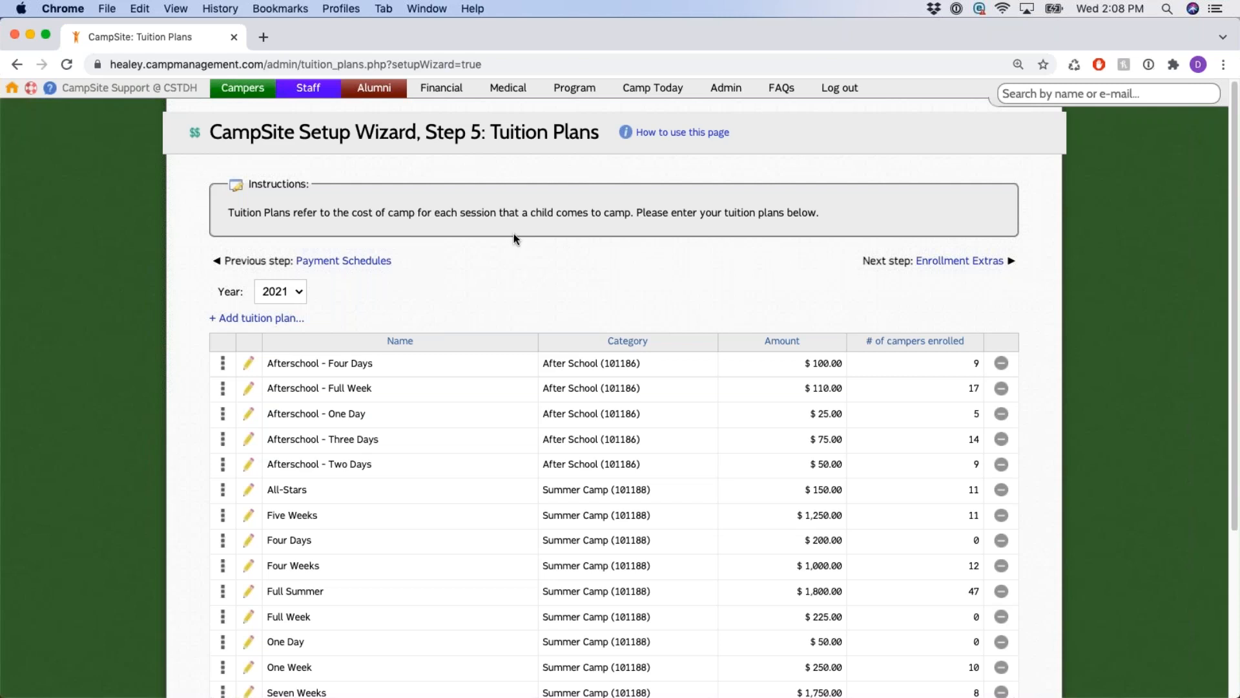
scroll(511, 234, down, 3)
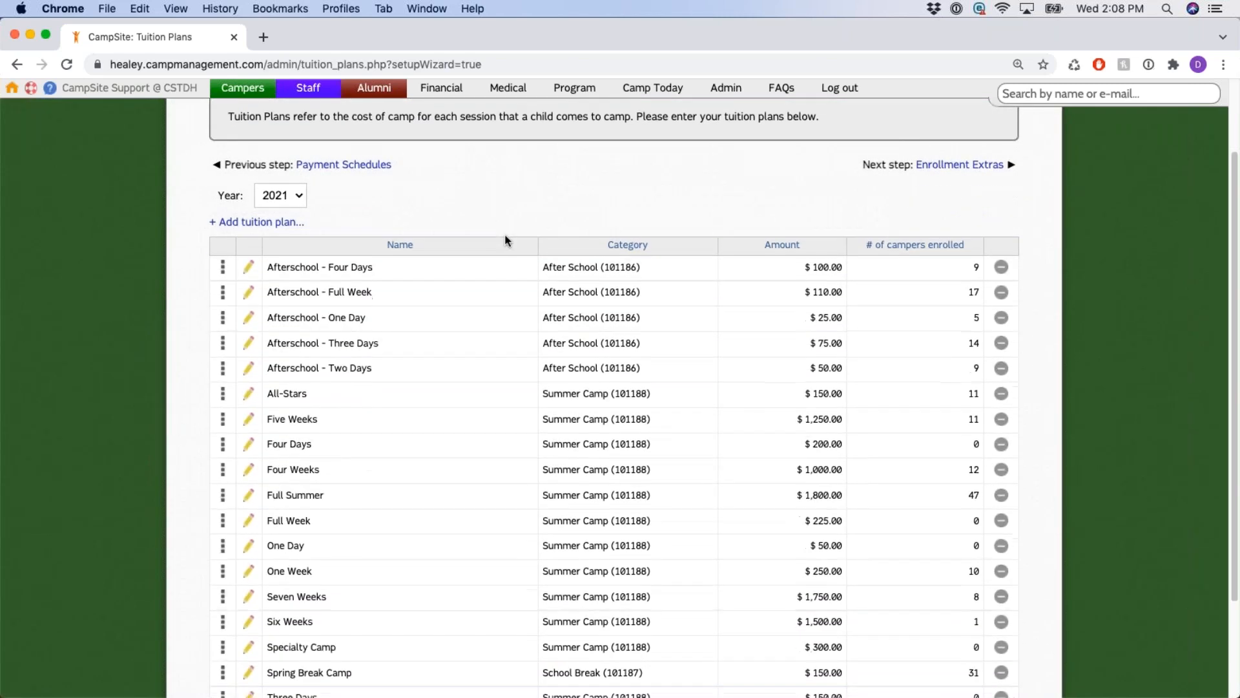
Open a new tuition plan form, look at its category and amount fields, and close it unsaved.
click(249, 221)
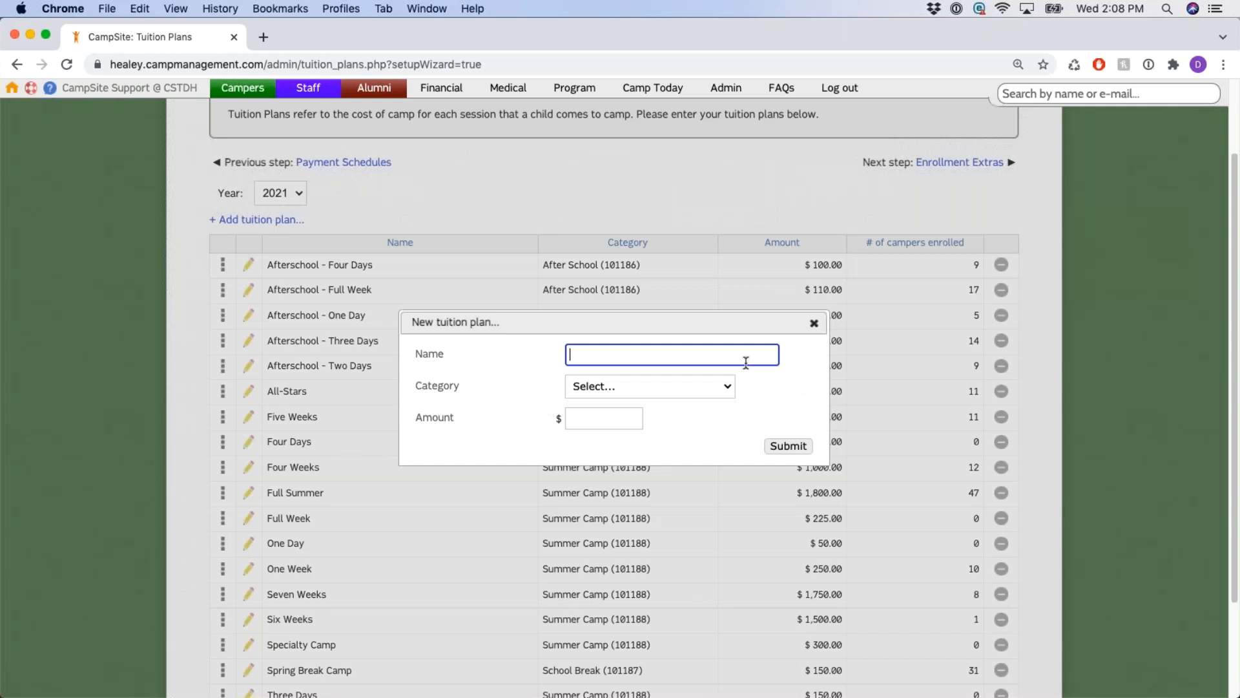
click(728, 386)
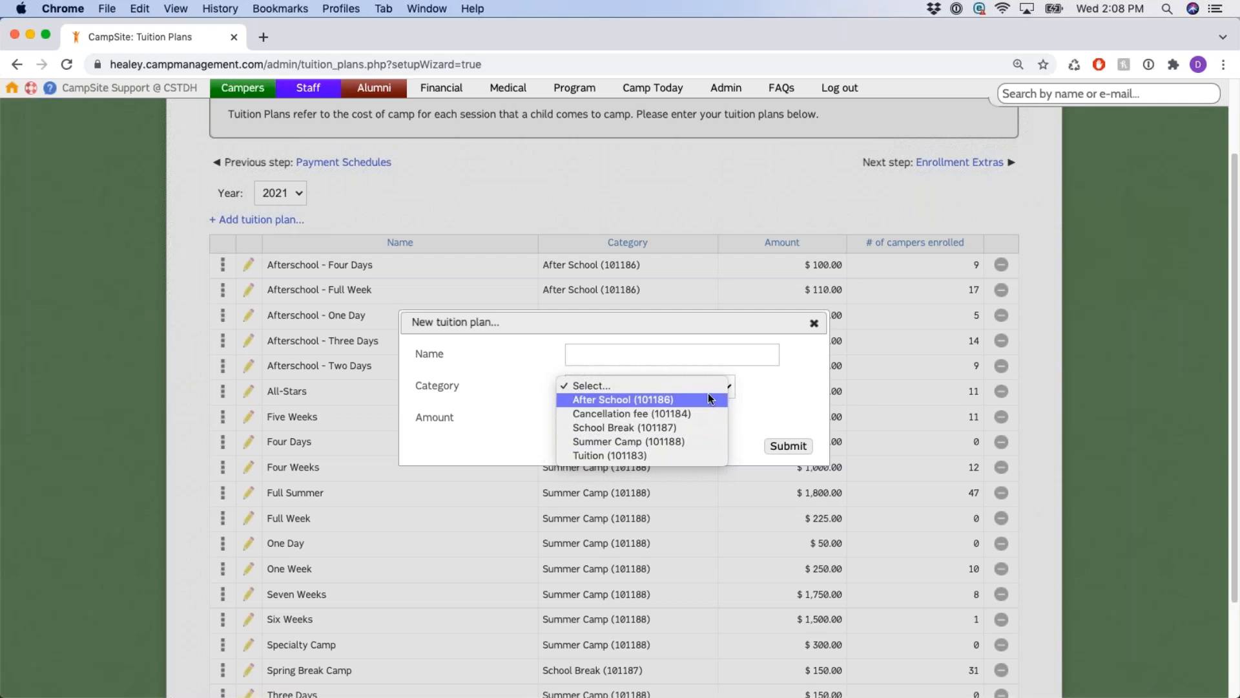
click(779, 392)
click(613, 420)
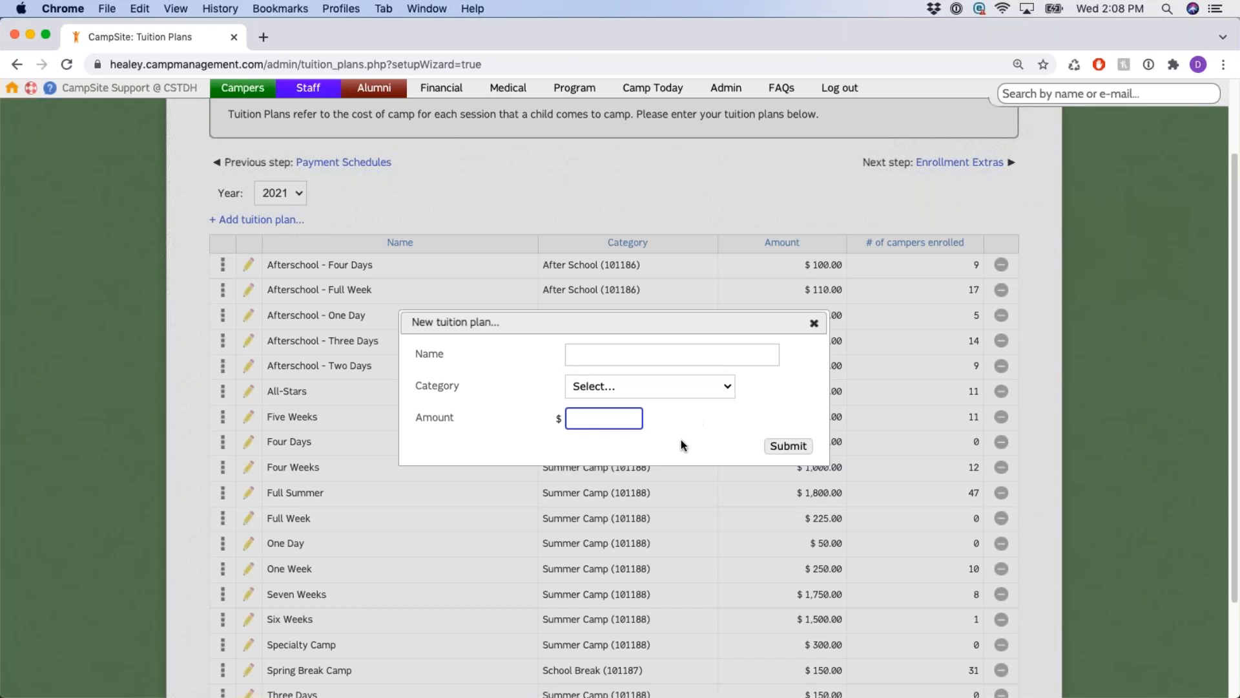
click(814, 323)
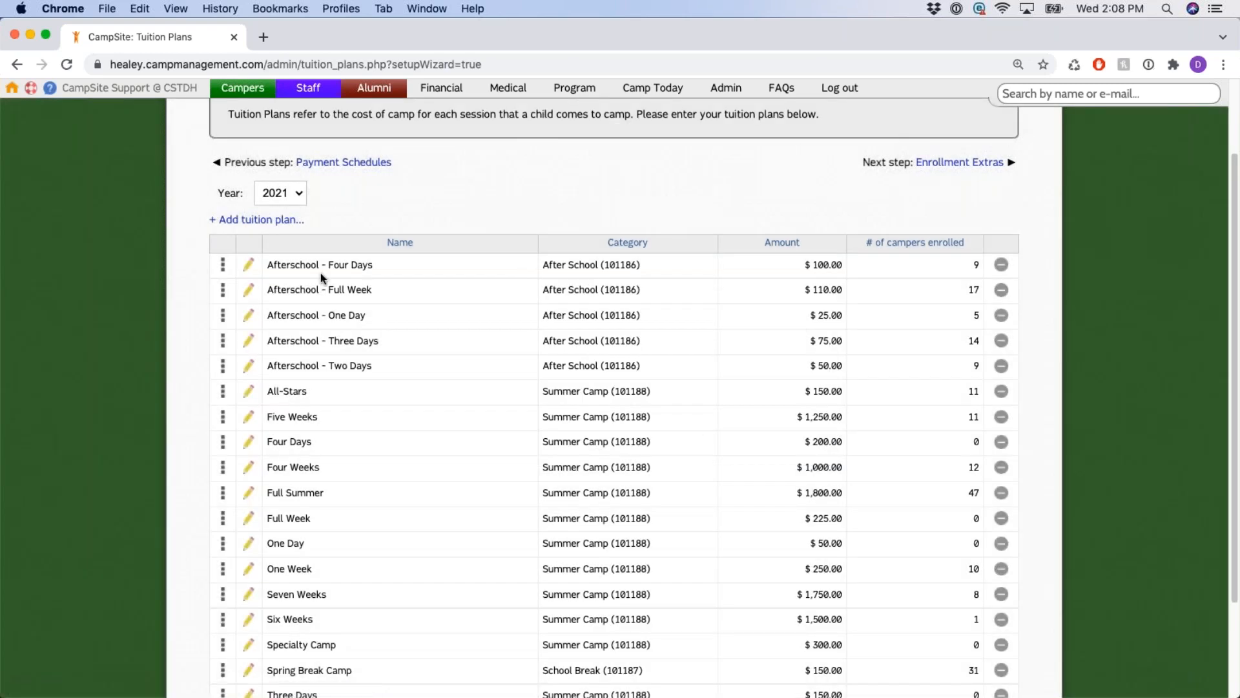
Inspect the Afterschool - Four Days plan and close it without changes.
scroll(561, 311, up, 2)
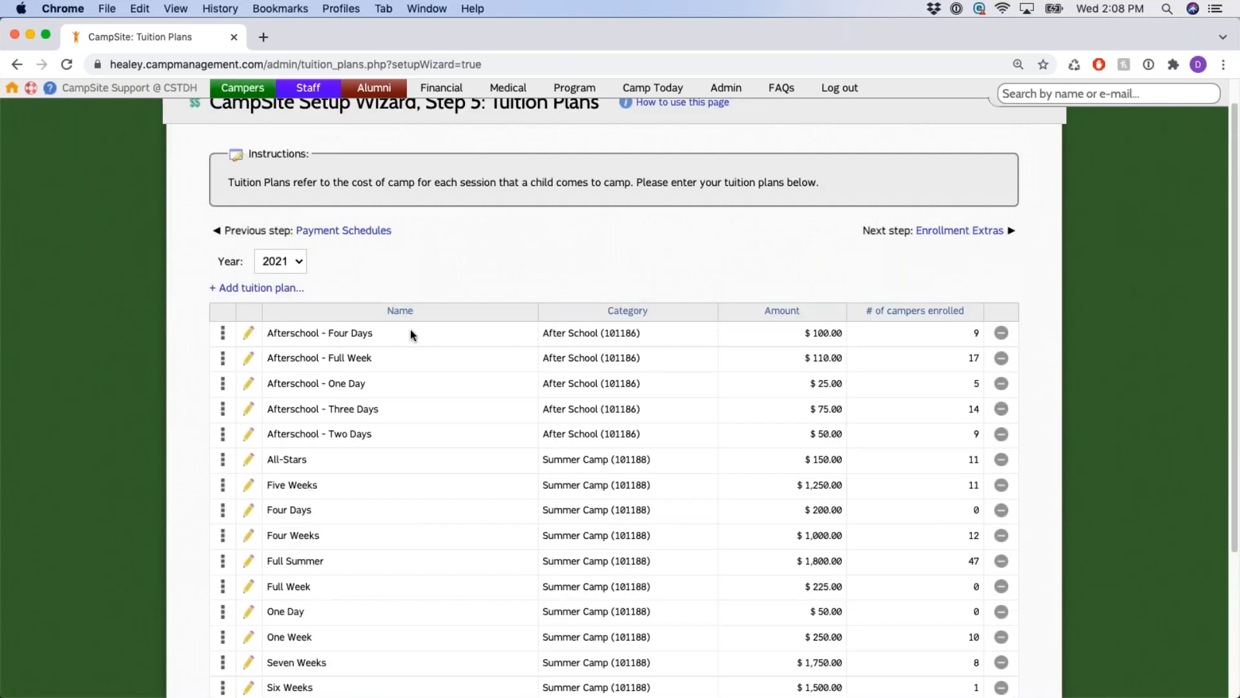
click(249, 334)
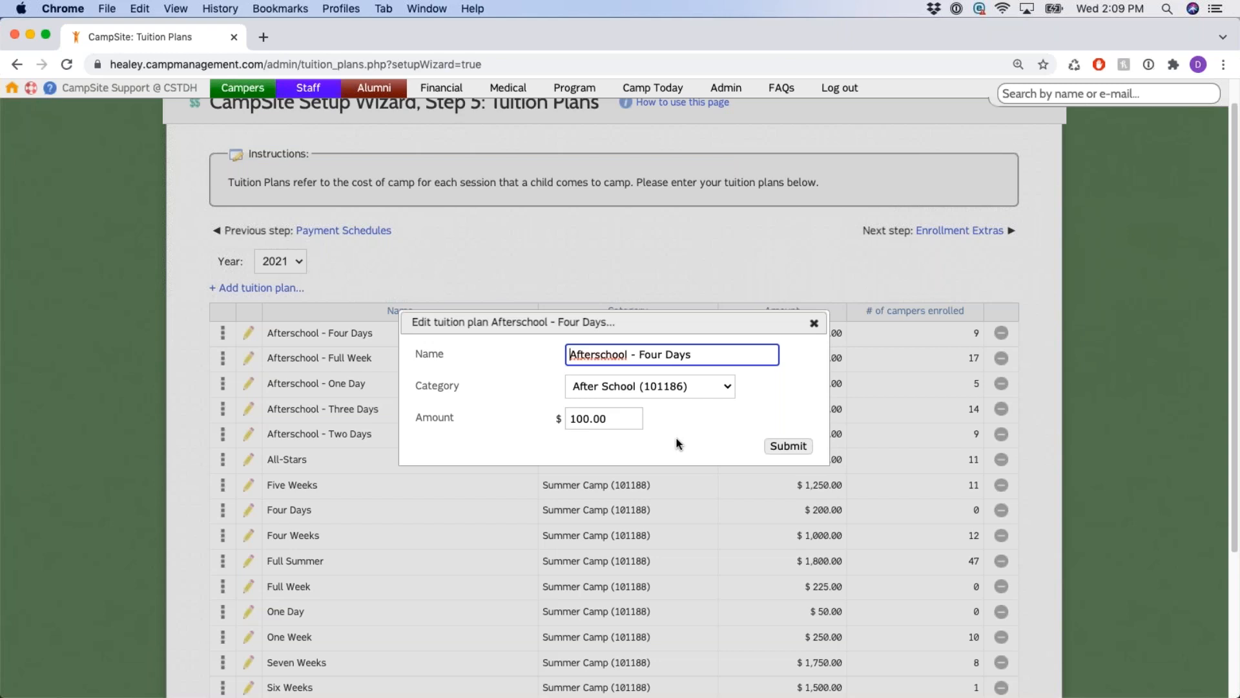
click(814, 322)
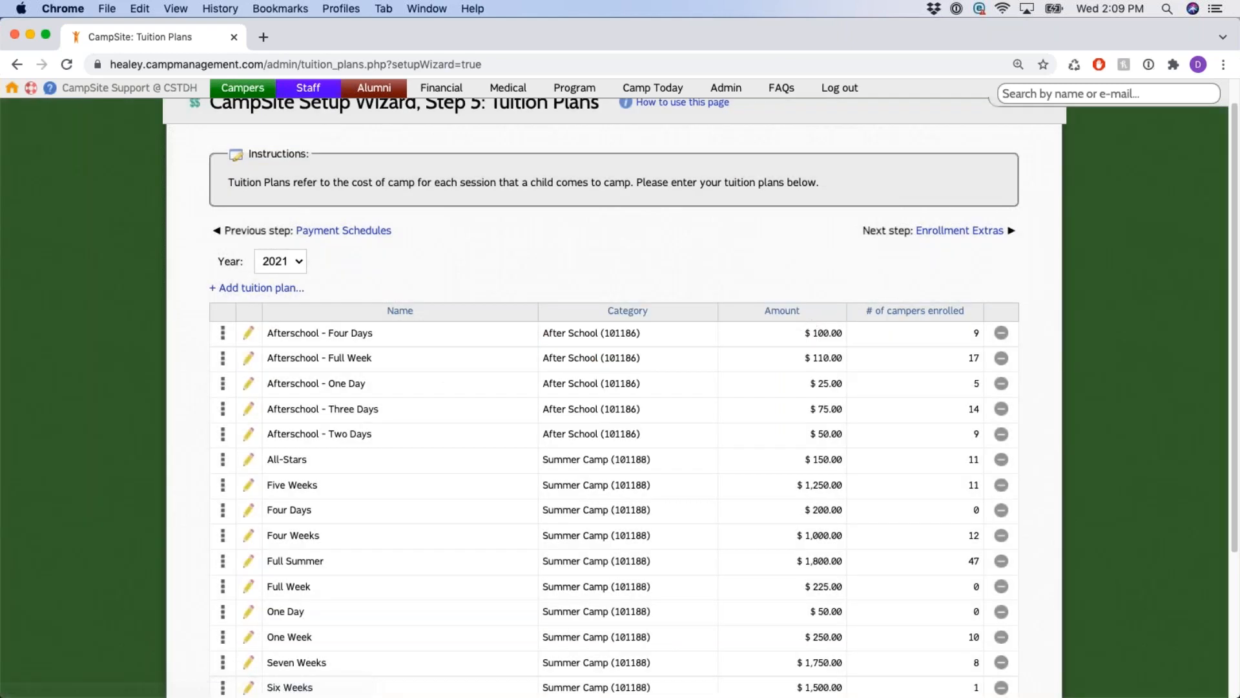
Show Afterschool - Four Days' Early Bird rate ($80.00, 07-20-2021 to 10-01-2021) and start a new rate.
click(224, 334)
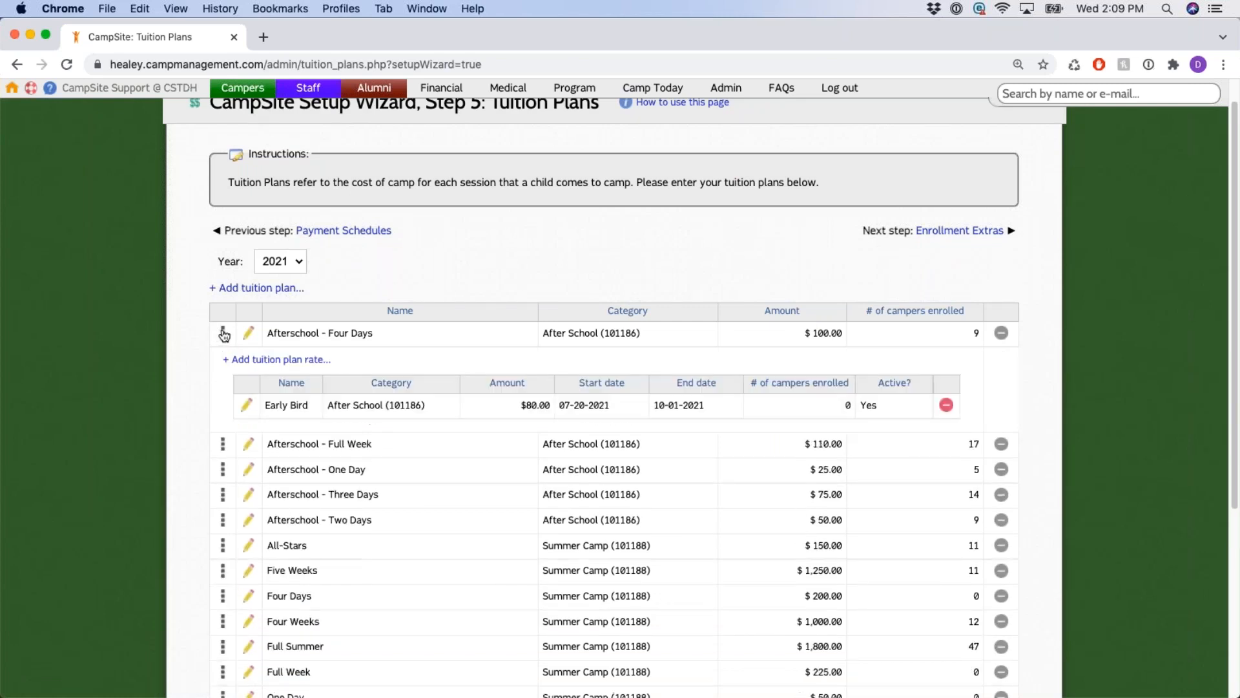
drag(348, 359, 225, 359)
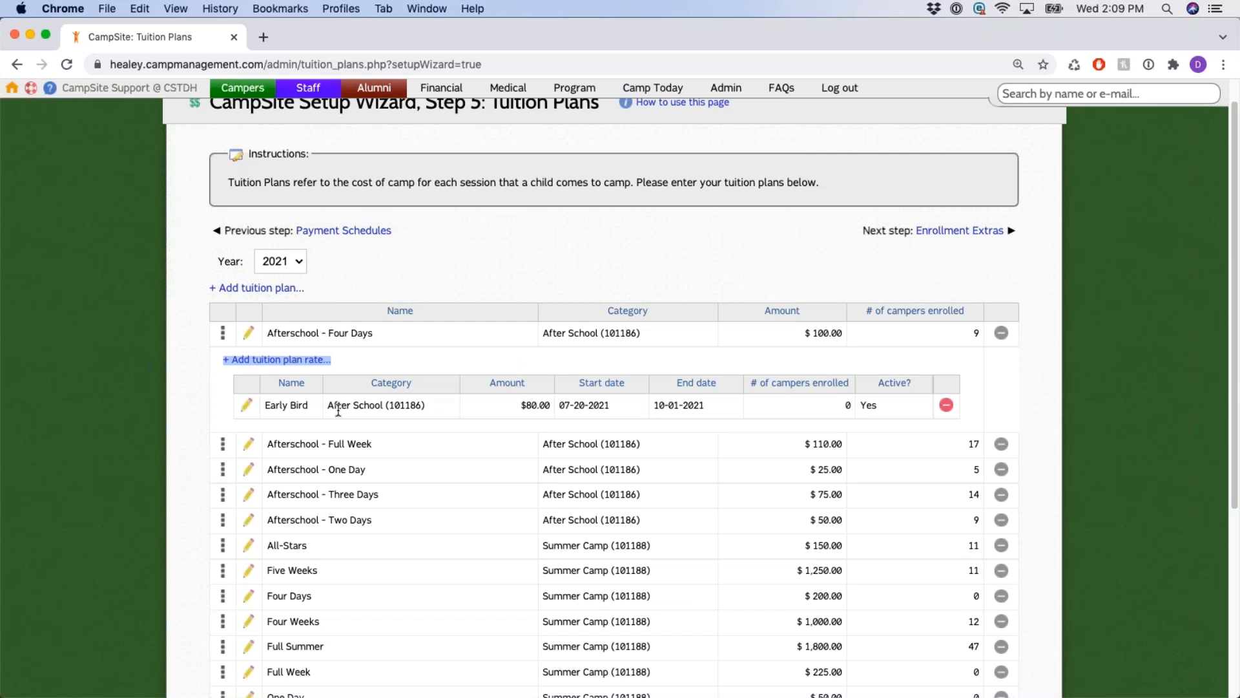
triple_click(266, 405)
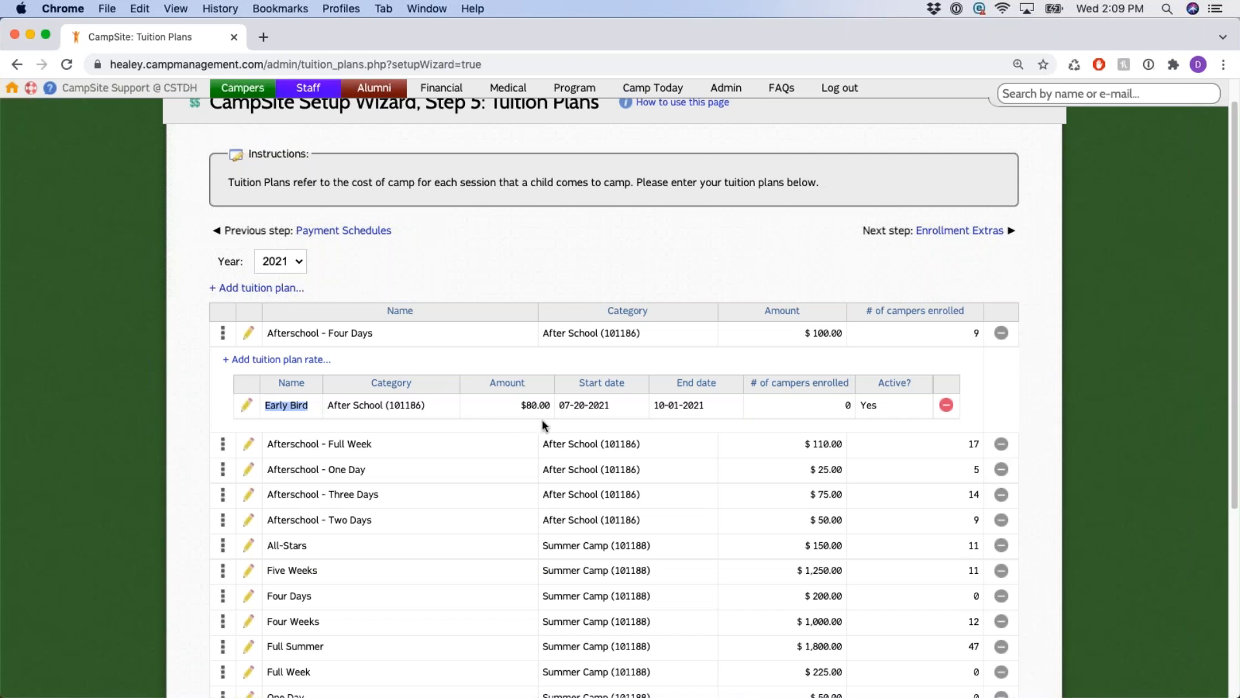
click(313, 339)
drag(560, 407, 710, 406)
drag(523, 404, 556, 406)
drag(804, 333, 837, 334)
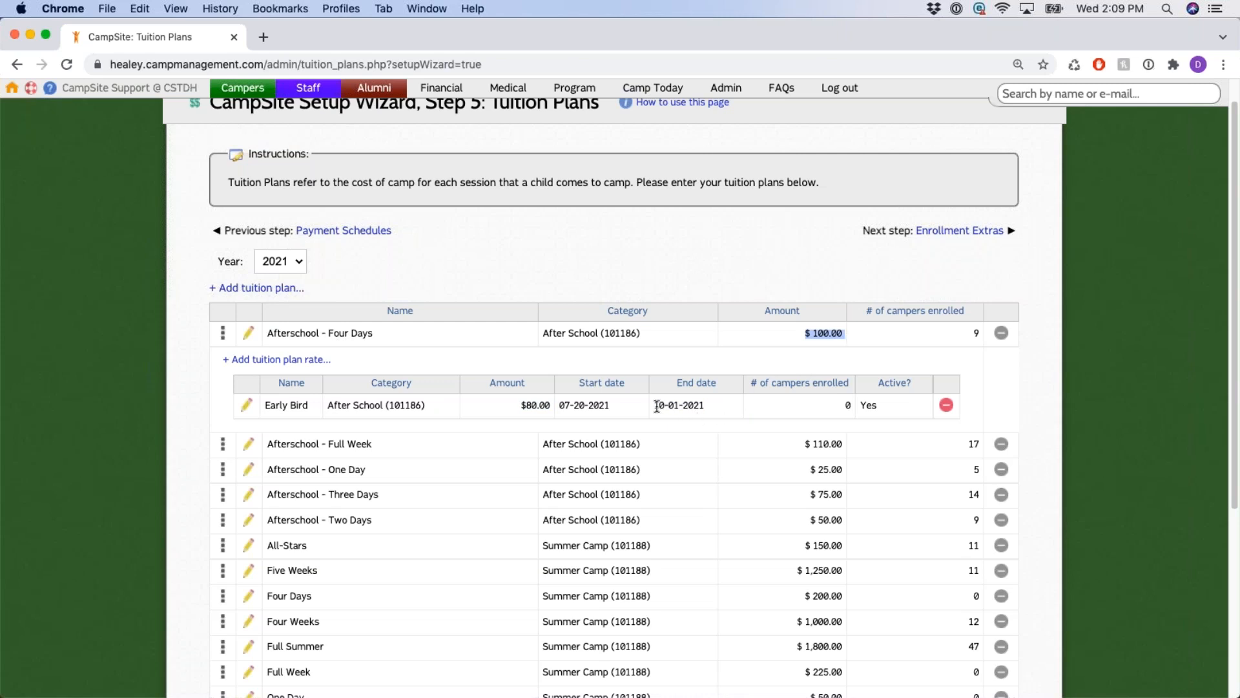
drag(654, 407, 720, 405)
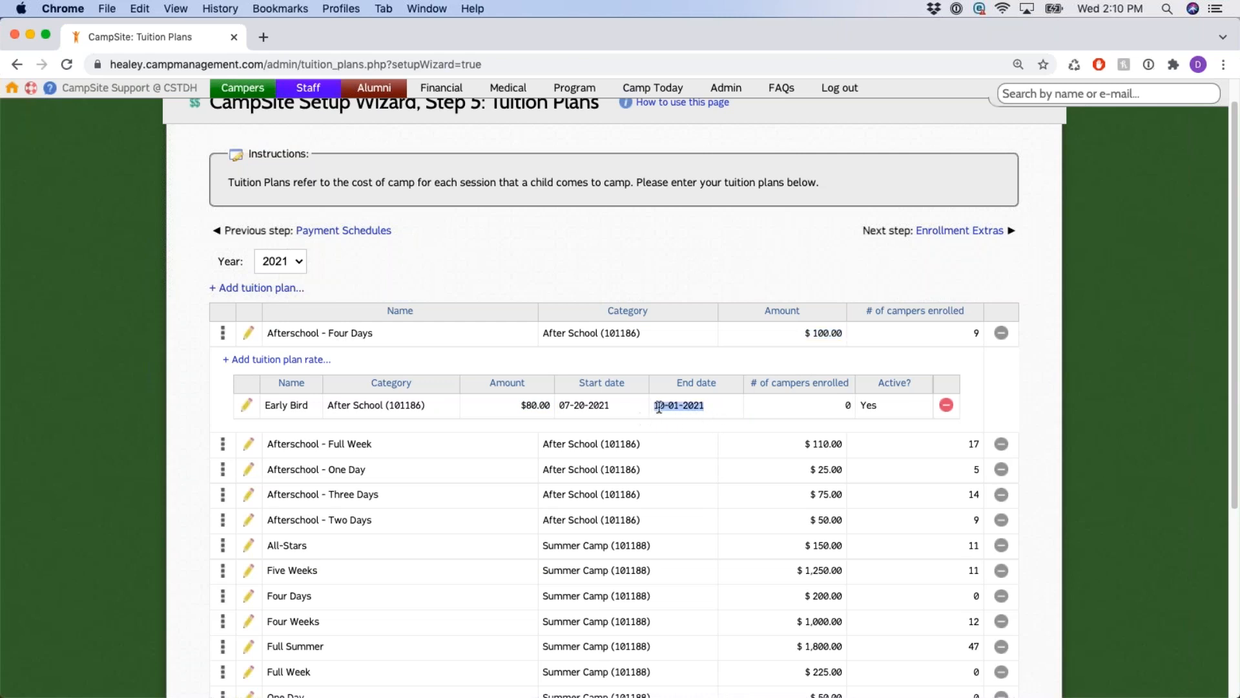
click(695, 407)
drag(789, 343, 840, 350)
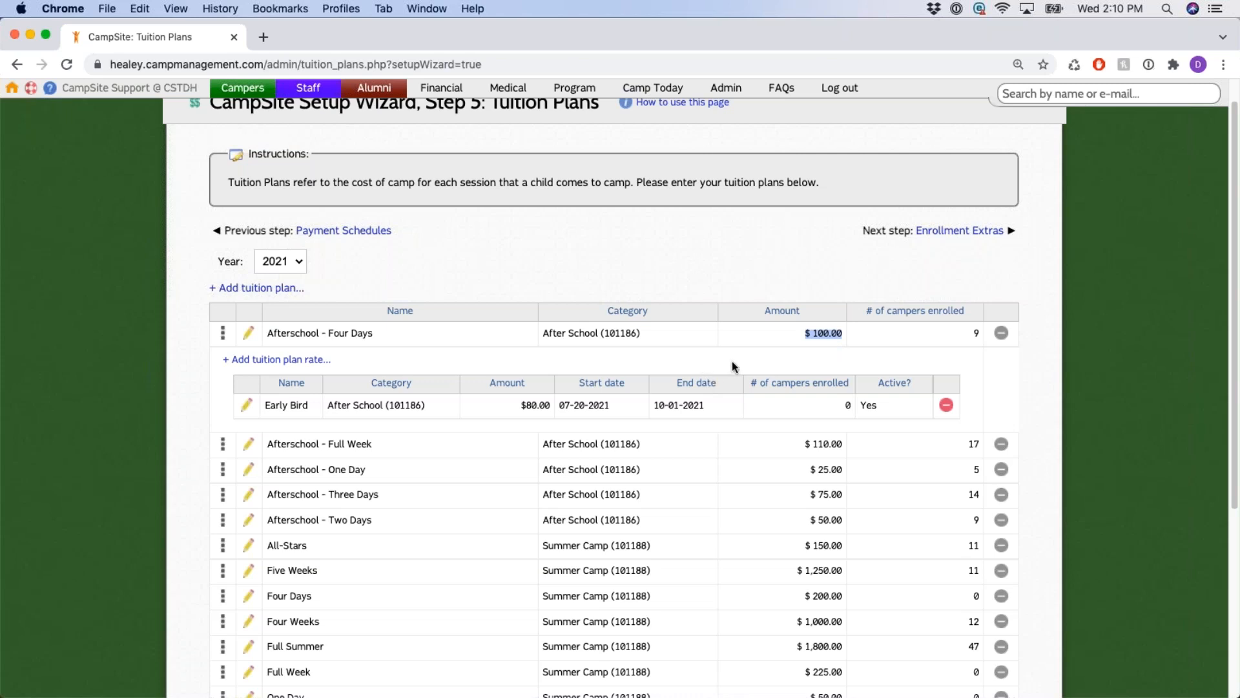
click(282, 360)
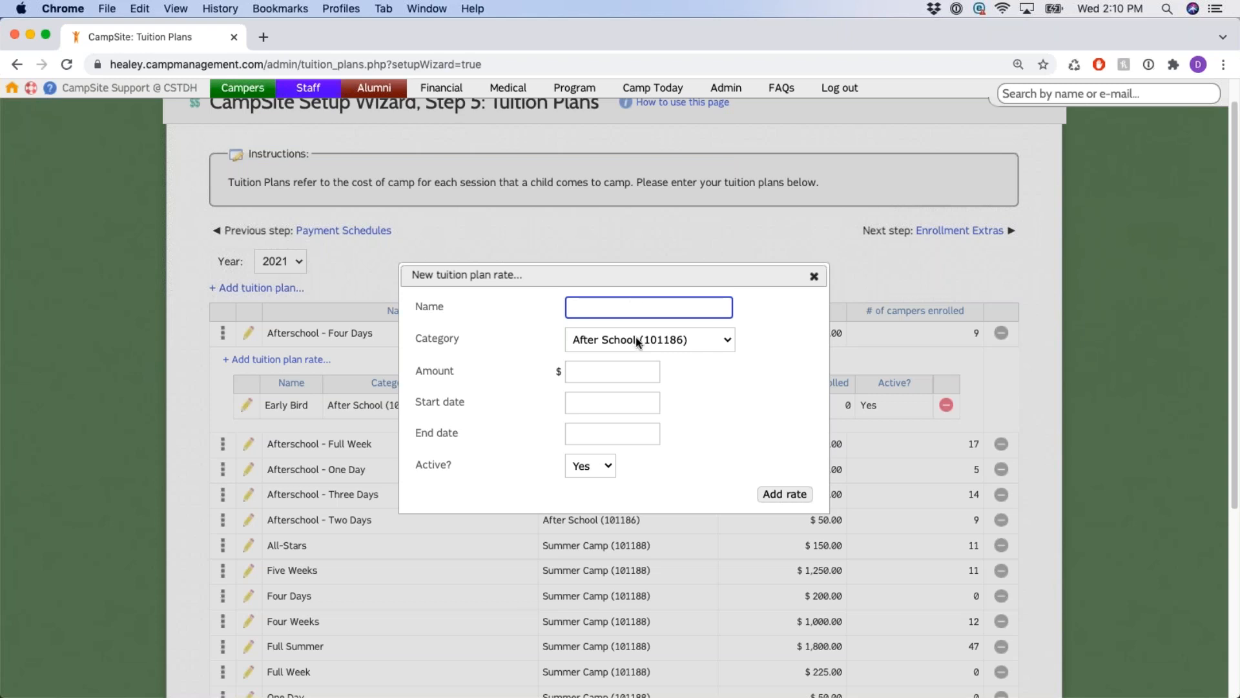
Look over the new rate's Category, Start date calendar and Amount fields, then dismiss it unsaved.
drag(414, 338, 459, 338)
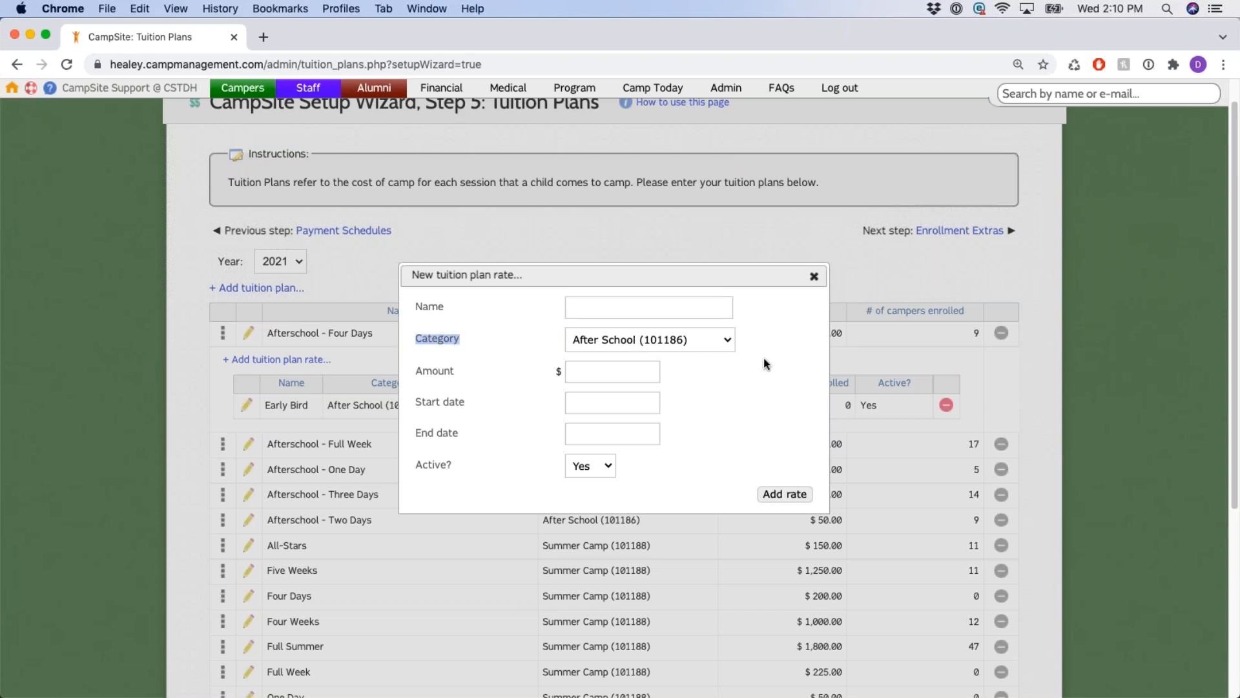
drag(440, 401, 465, 402)
click(479, 436)
click(621, 406)
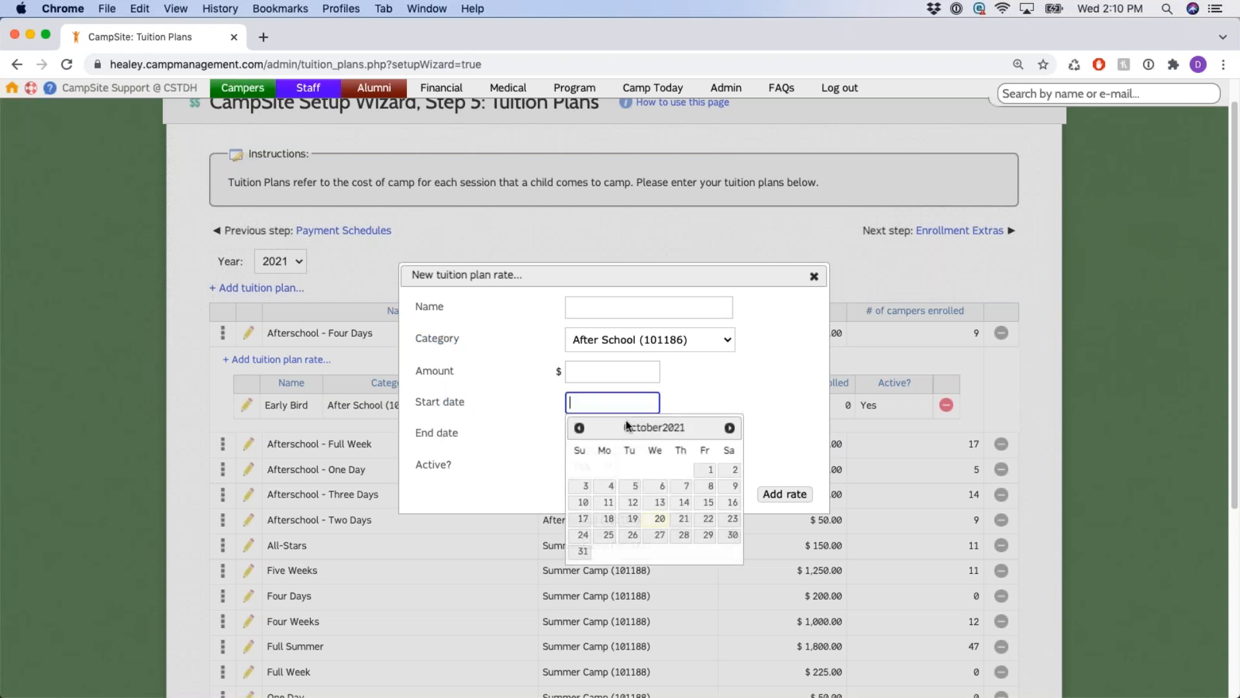
click(713, 399)
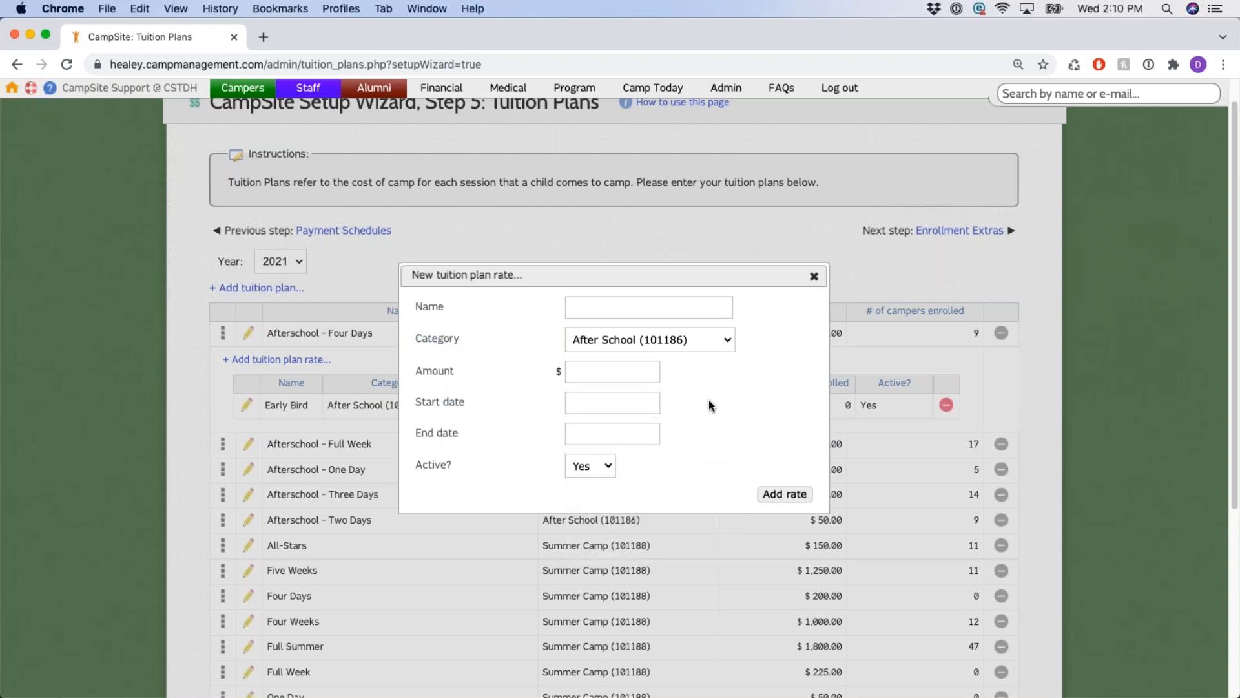
click(623, 374)
drag(422, 373, 524, 380)
click(597, 372)
click(692, 380)
click(604, 370)
drag(424, 370, 512, 374)
click(814, 276)
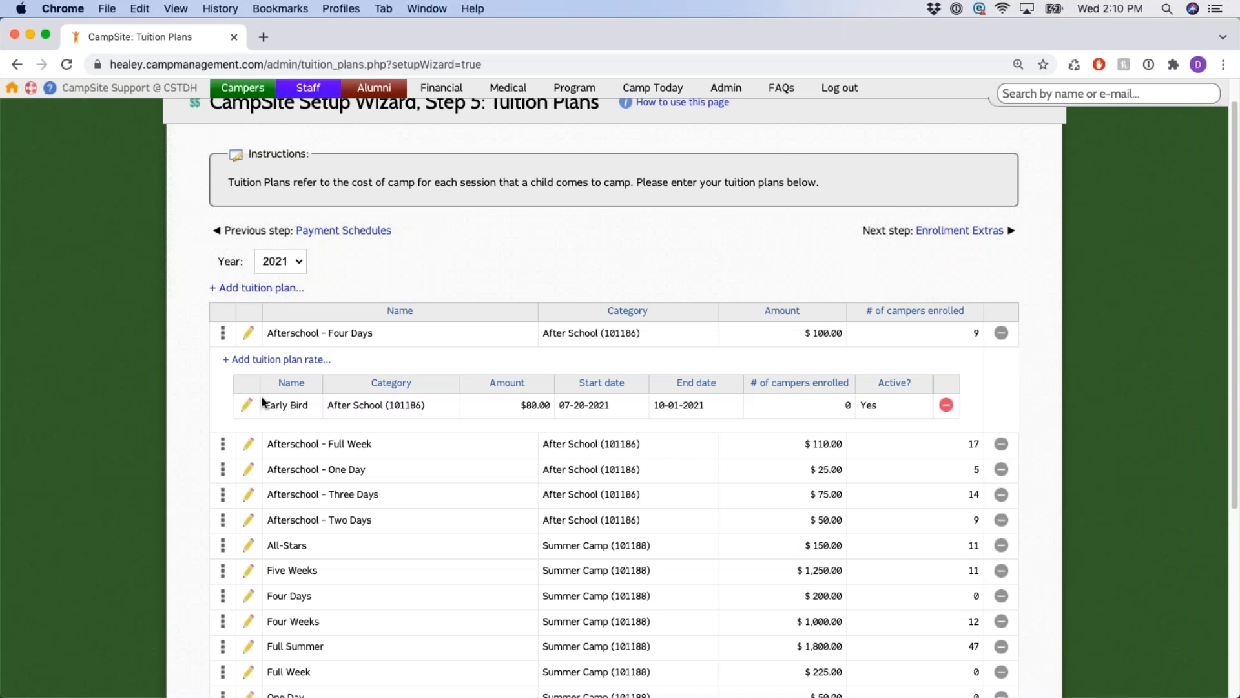
click(246, 405)
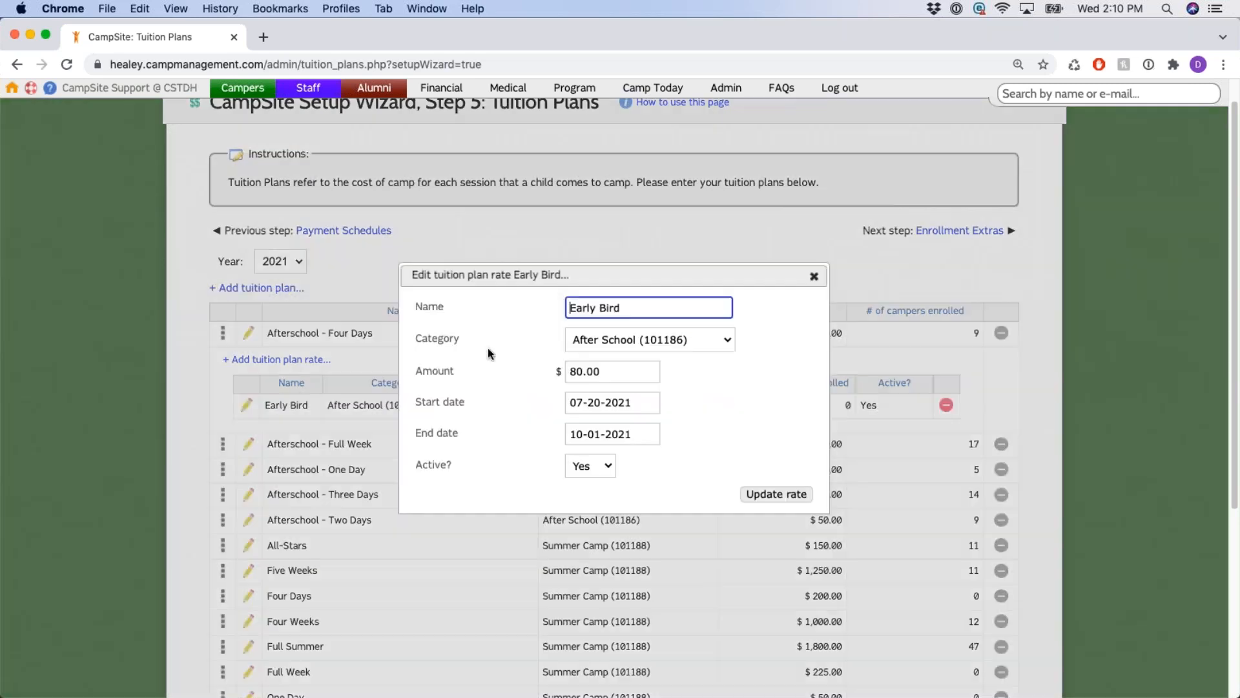
click(813, 276)
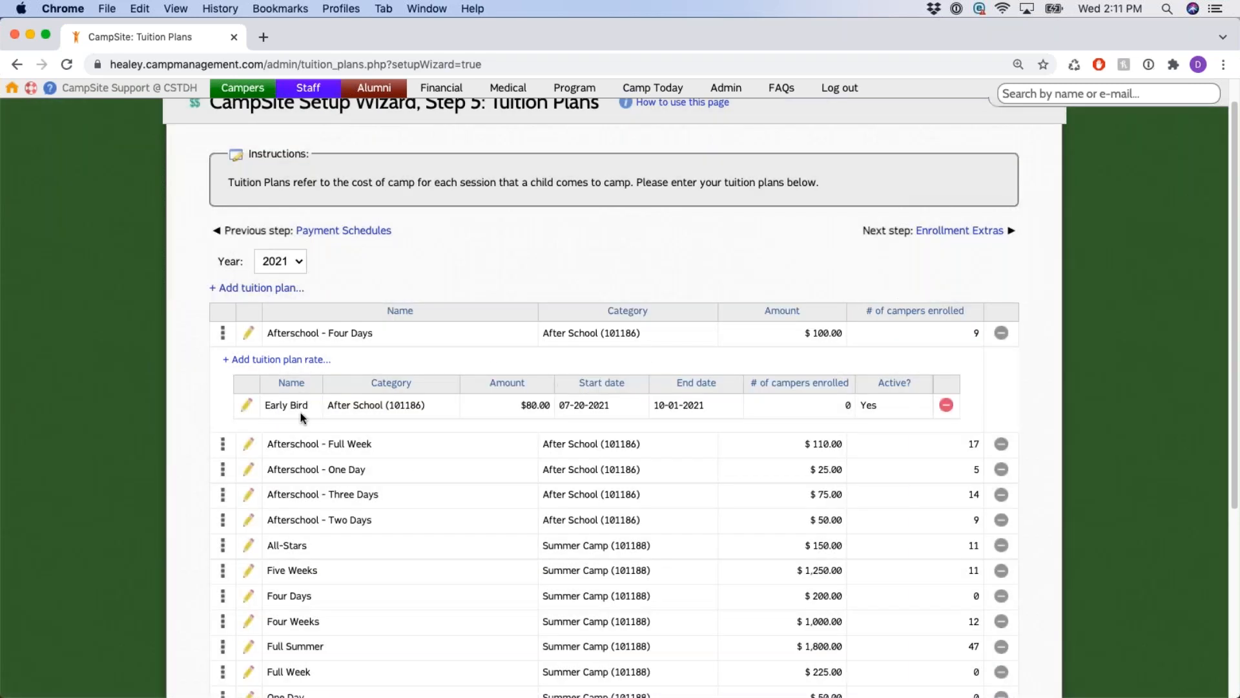
drag(264, 406, 332, 410)
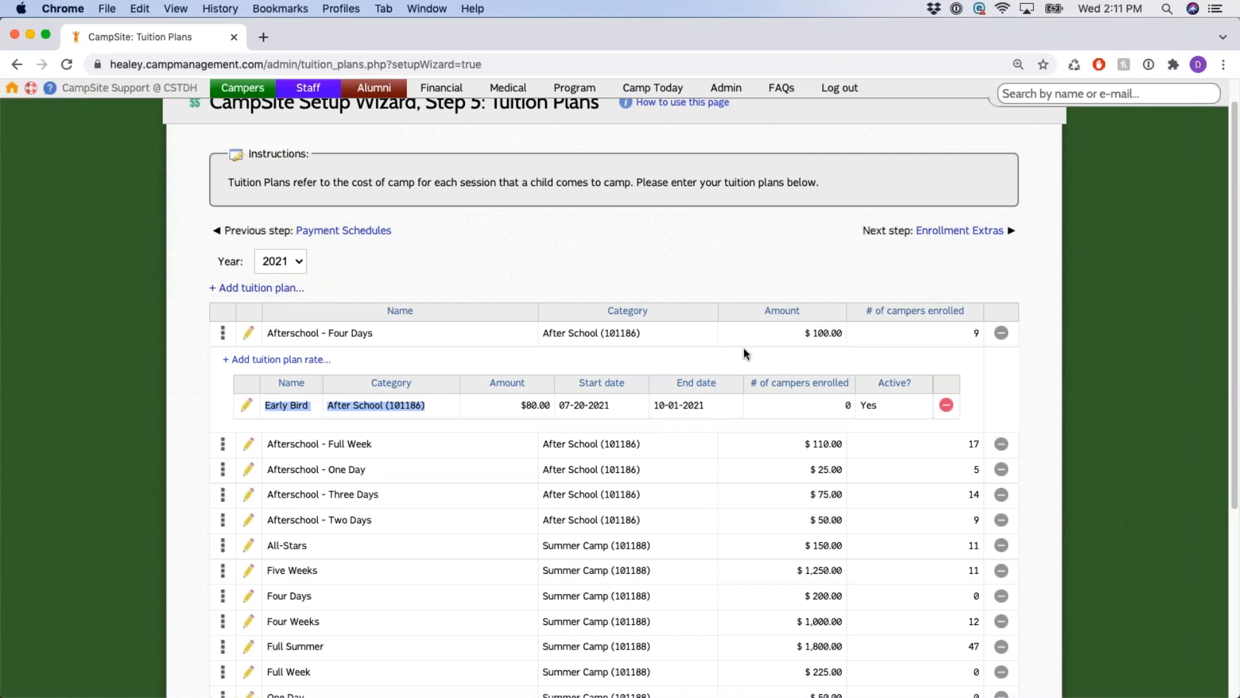
click(328, 360)
click(606, 371)
text(125)
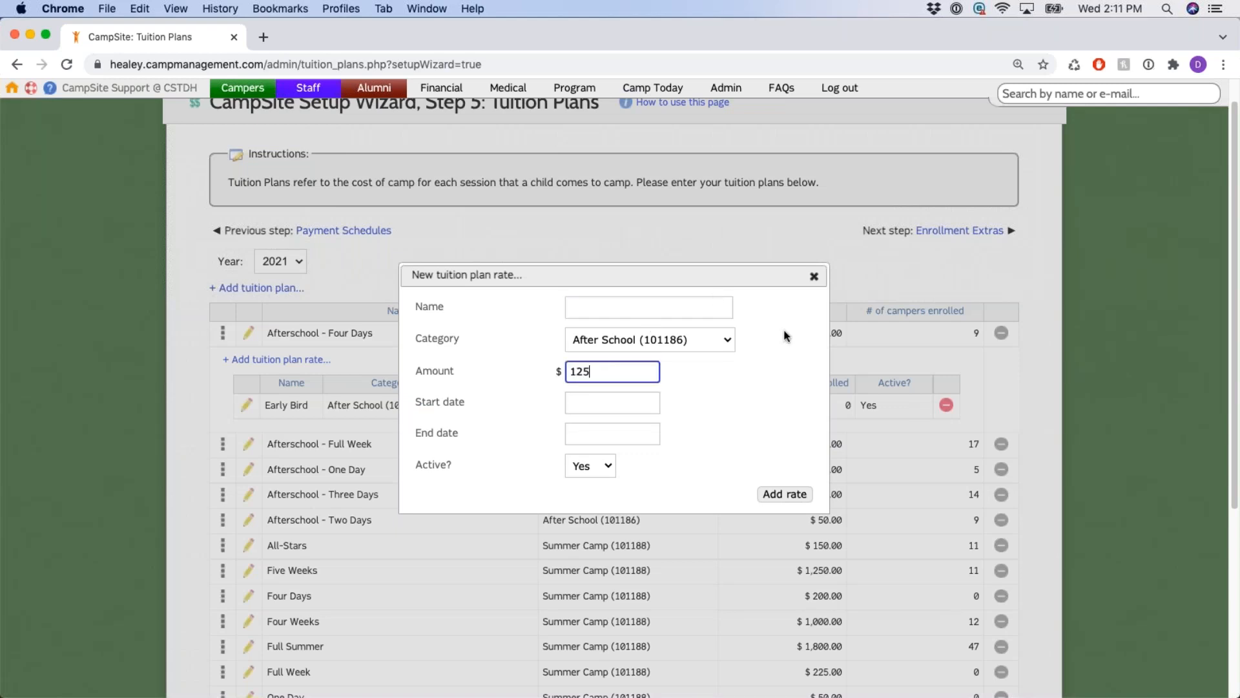
click(816, 277)
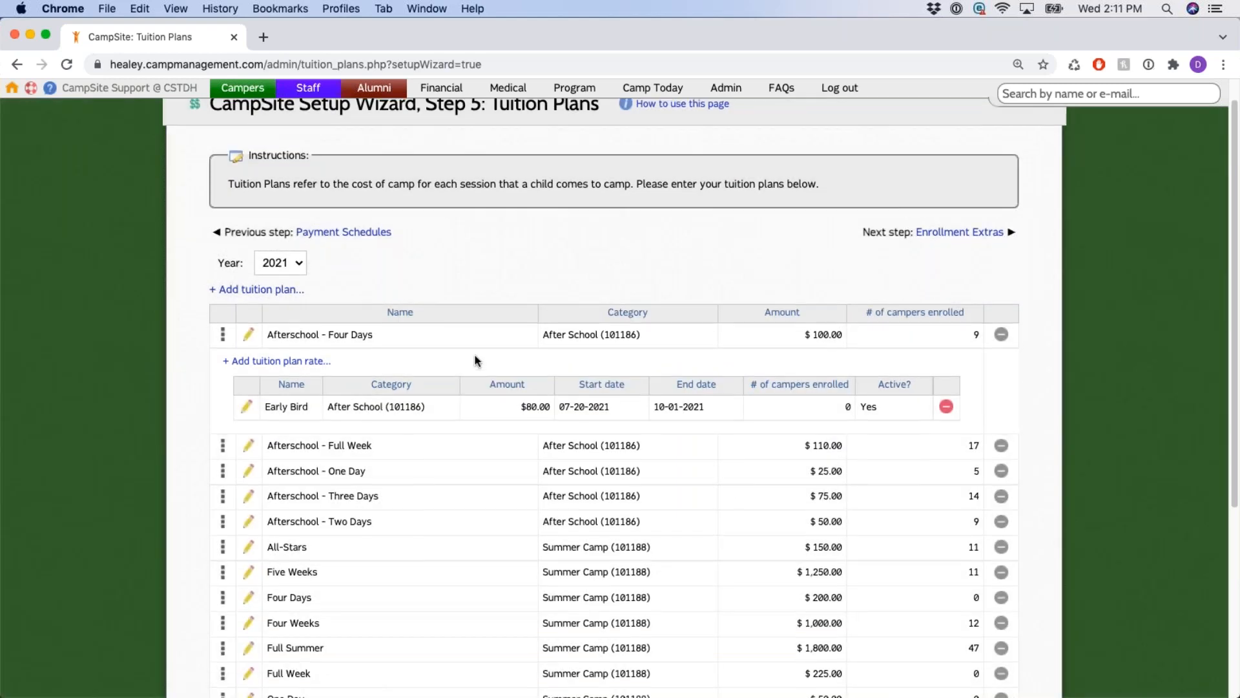
scroll(536, 298, up, 1)
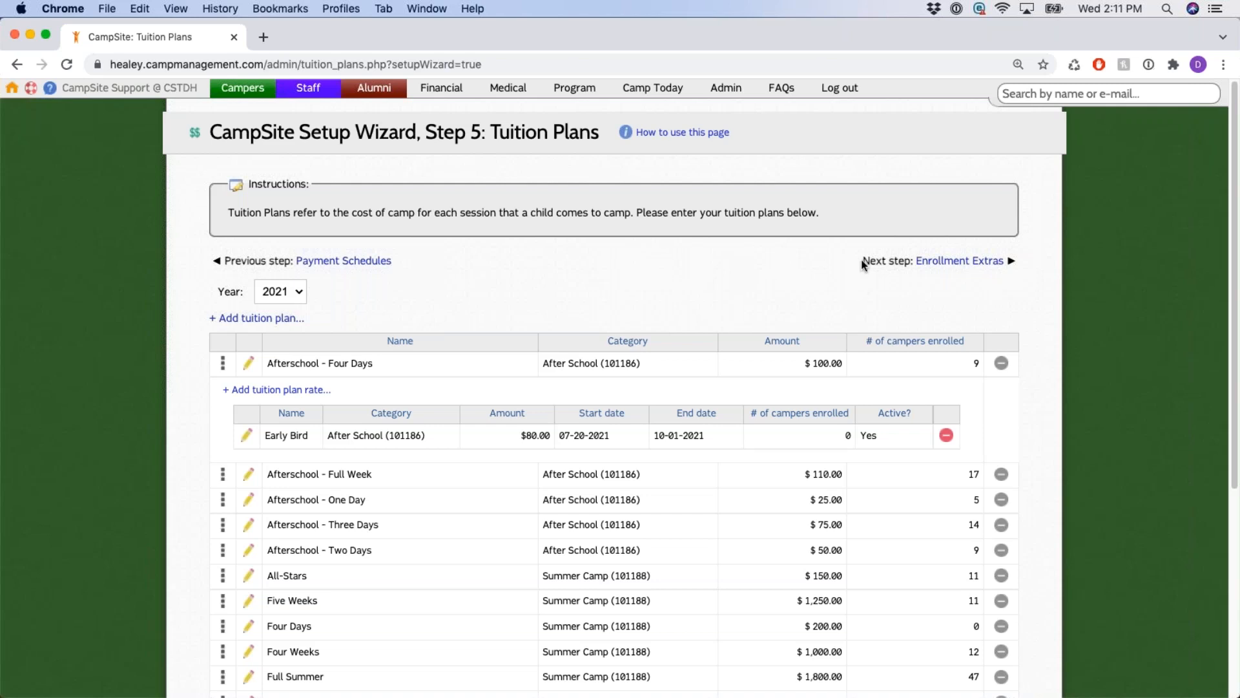
Advance to Step 6: Enrollment Extras and point out the Extended Care extras.
drag(863, 261, 987, 268)
click(986, 268)
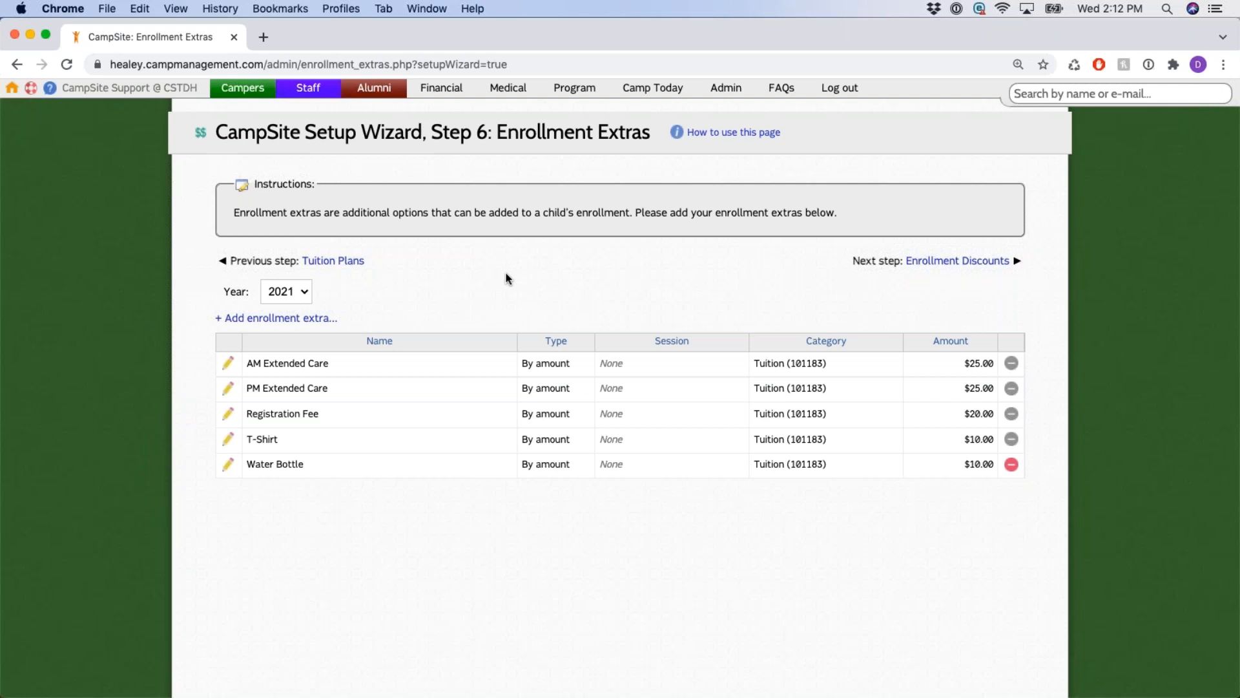
drag(264, 363, 352, 392)
click(496, 302)
Review the Registration Fee, T-Shirt and Water Bottle extras, then open a blank new extra form.
drag(265, 414, 352, 420)
drag(248, 439, 332, 476)
click(486, 499)
drag(208, 319, 360, 321)
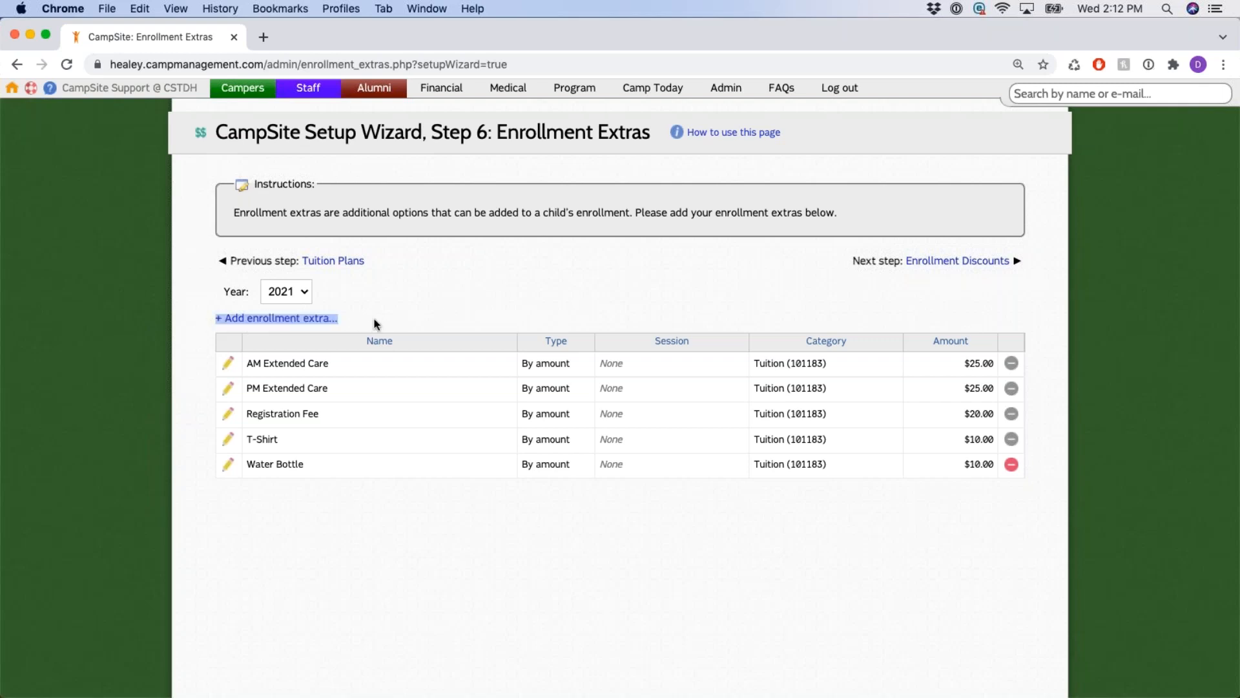
click(306, 323)
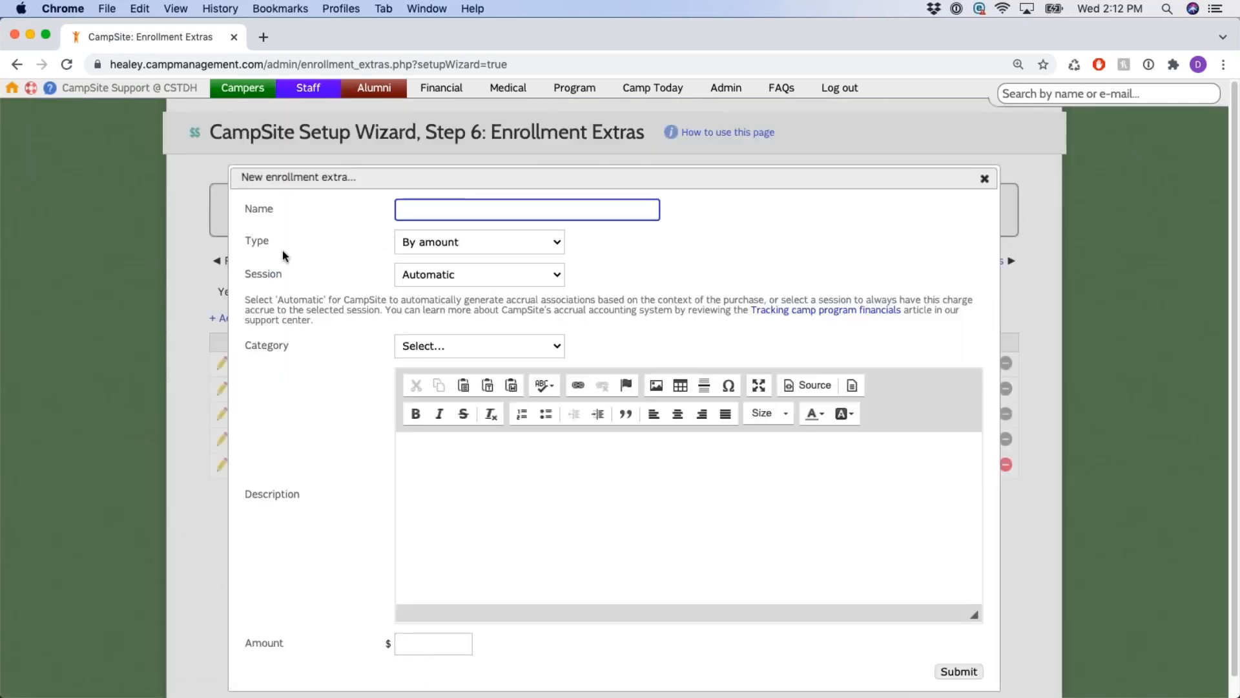
Look over the new extra's Type (By amount), category, description and amount fields, then close it unsaved.
click(534, 244)
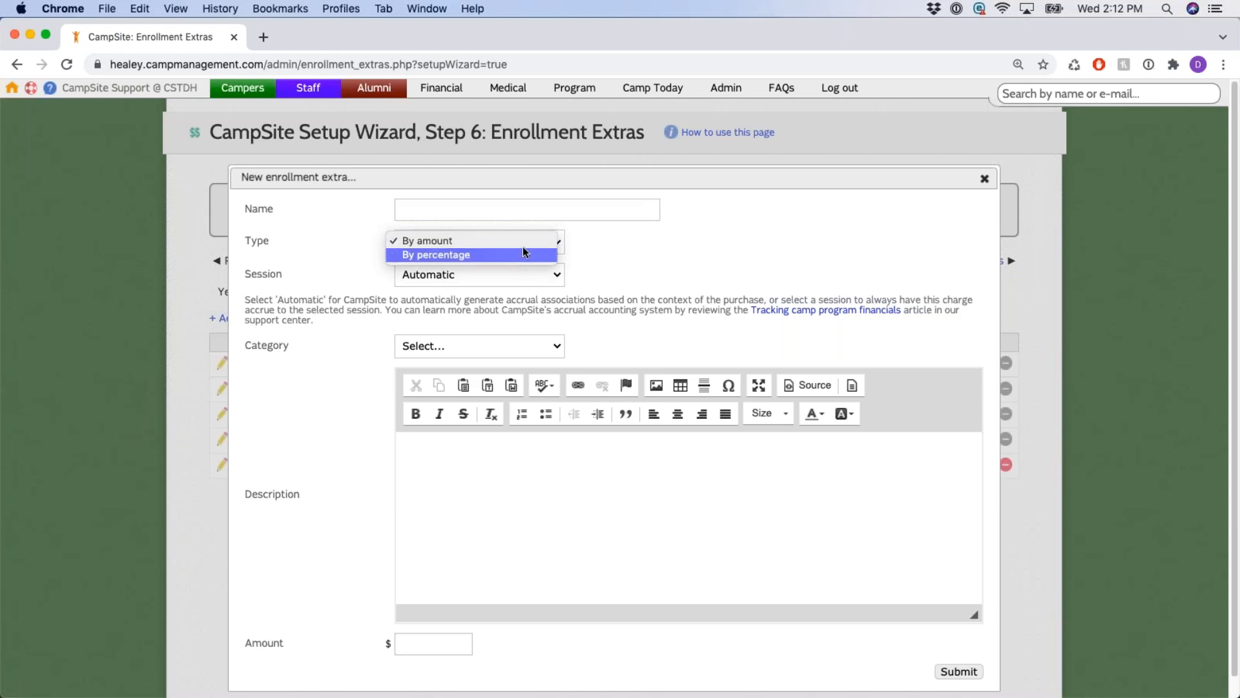
click(525, 242)
drag(247, 347, 323, 352)
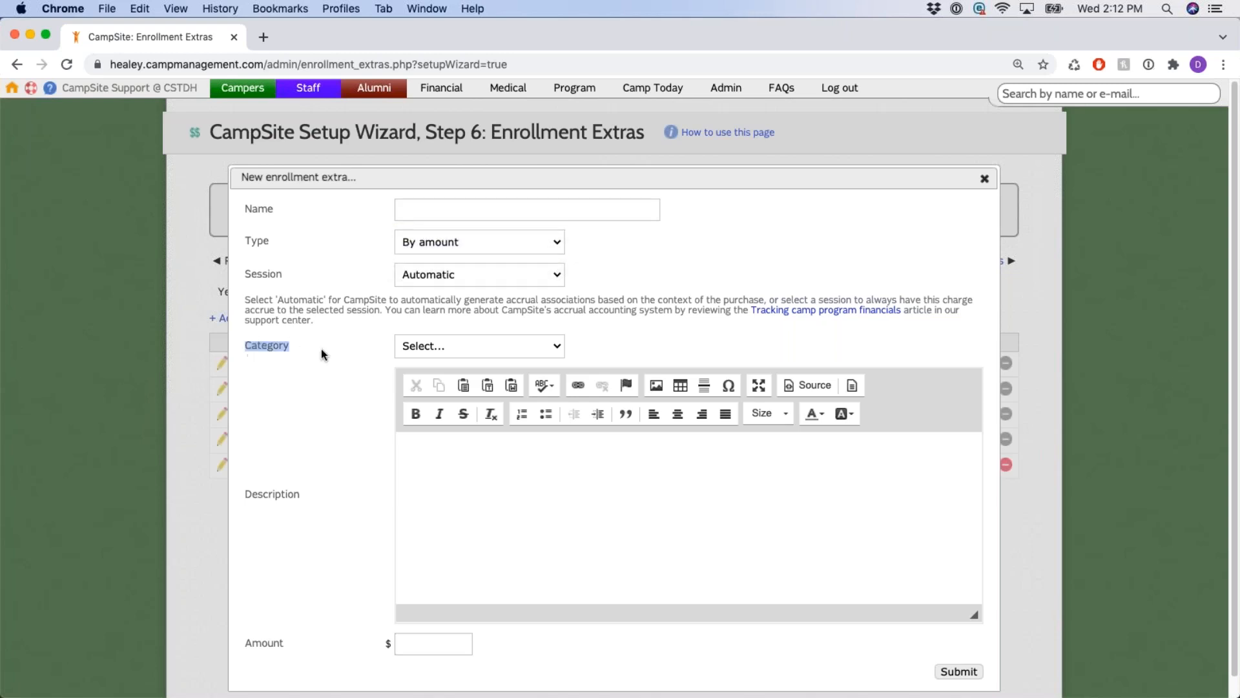
click(515, 352)
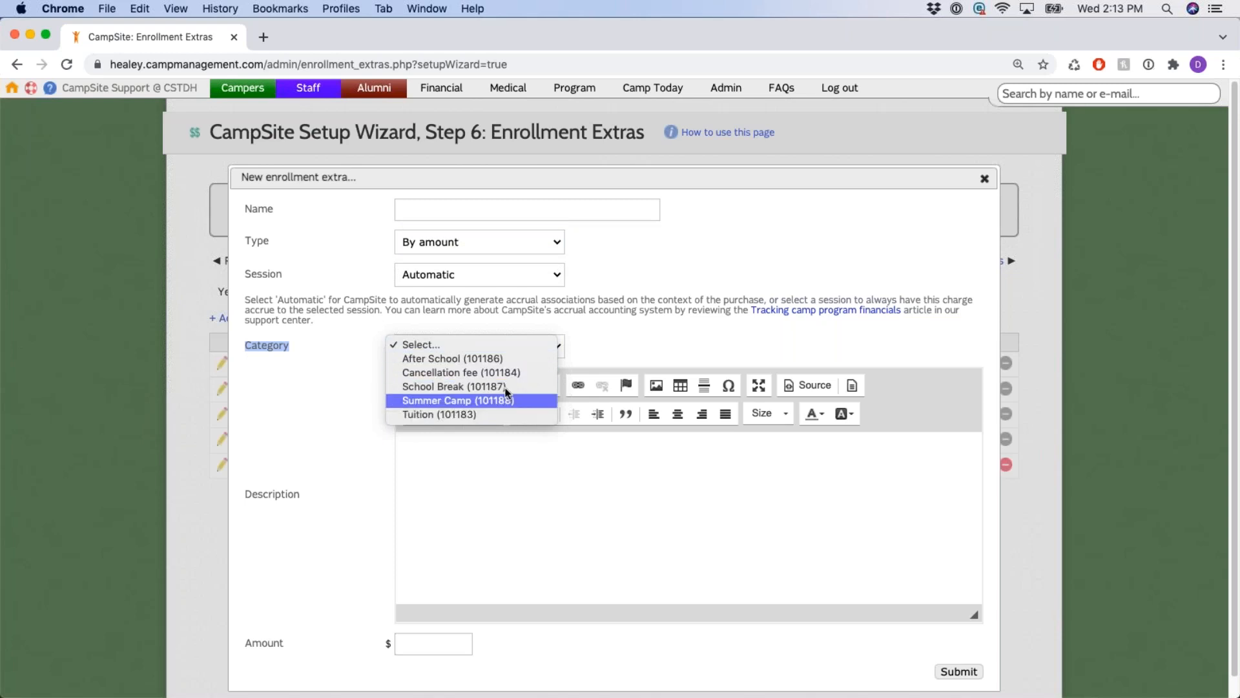
click(498, 347)
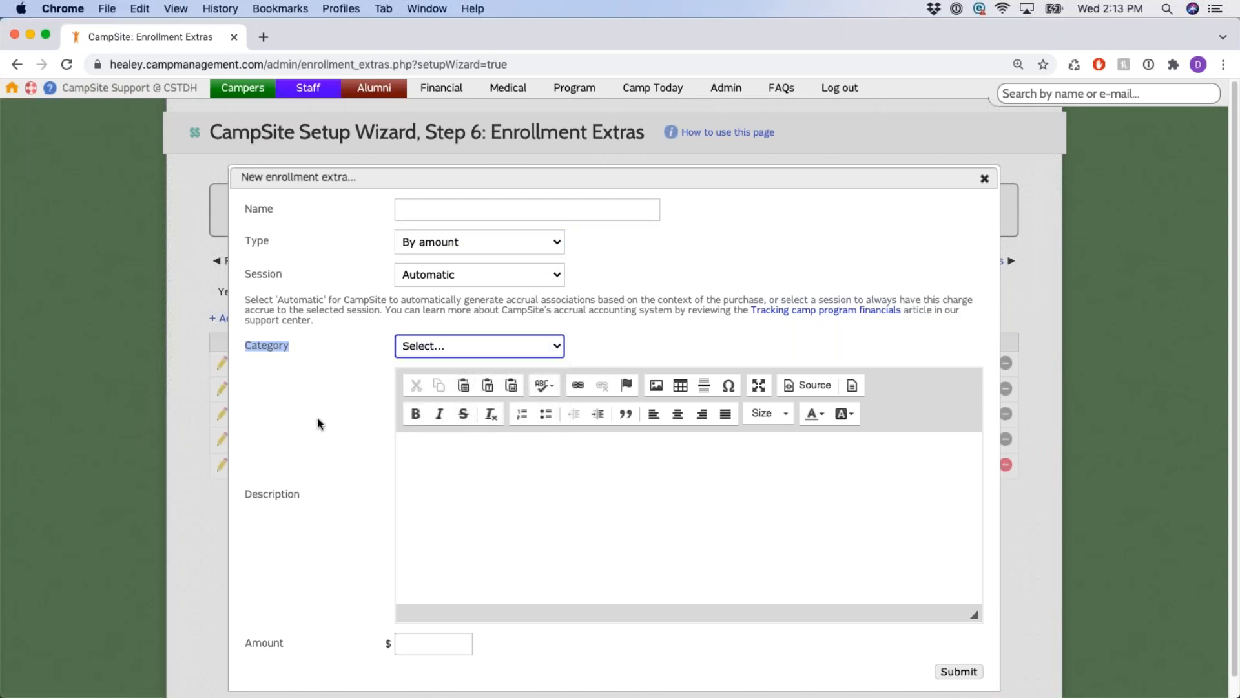
scroll(317, 417, down, 1)
click(506, 467)
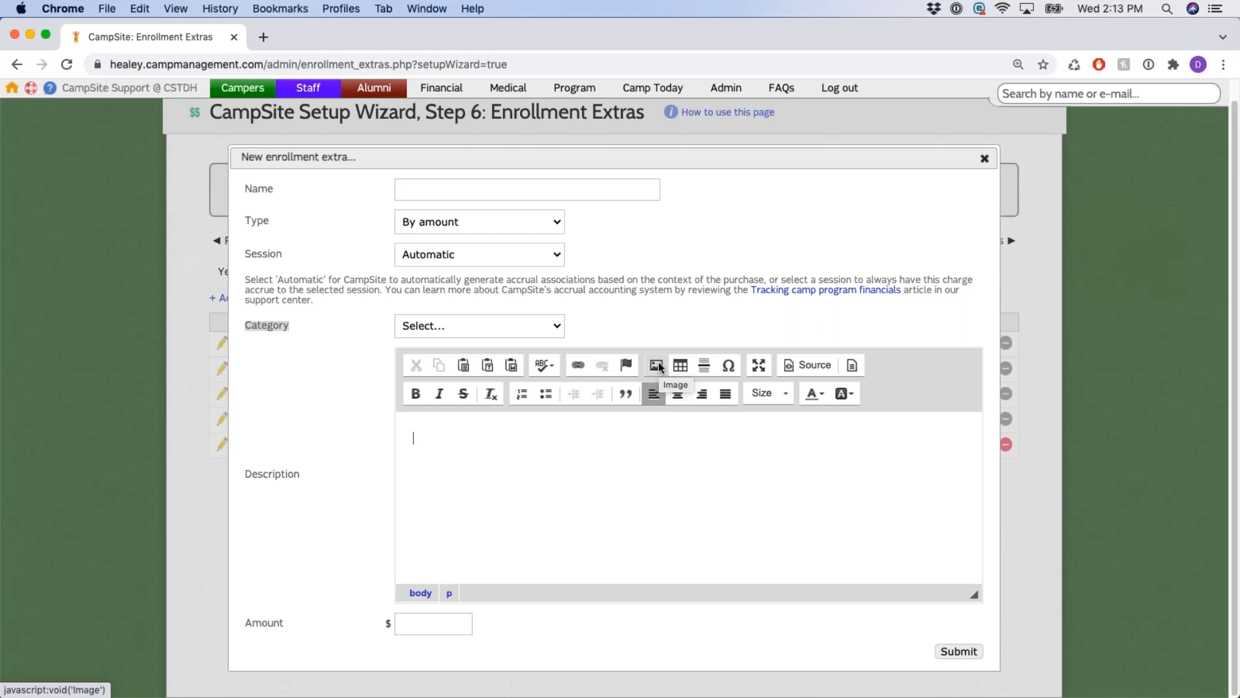
click(552, 487)
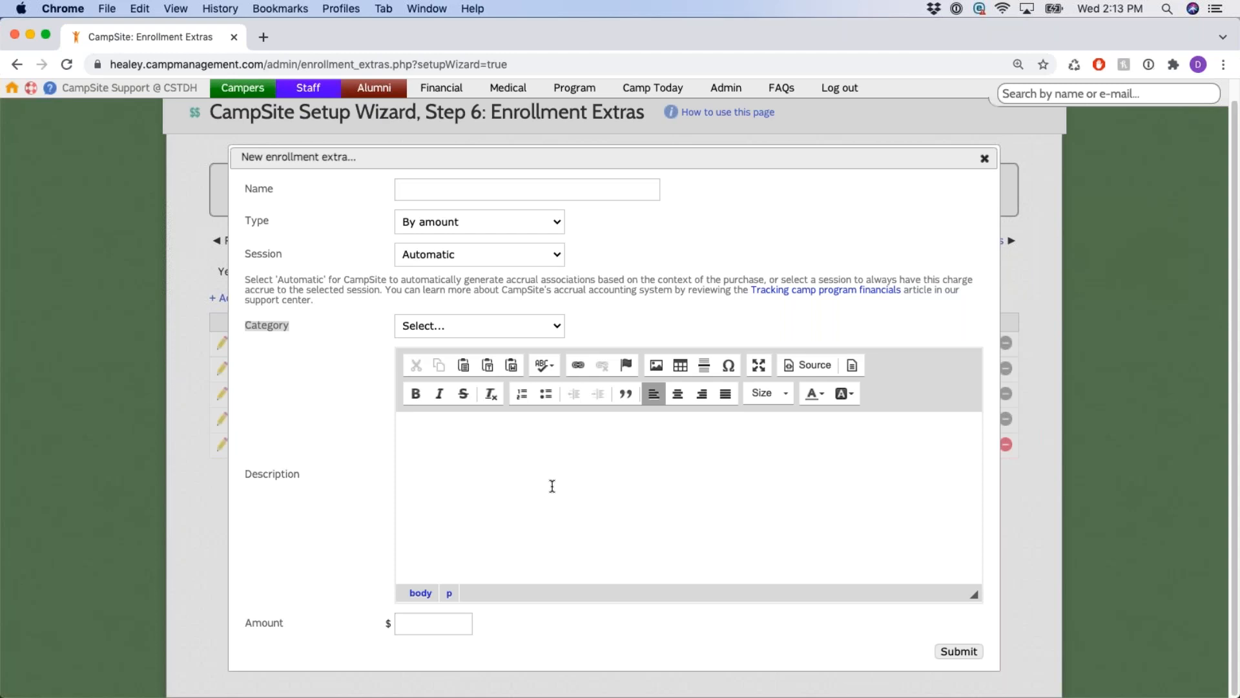
drag(244, 623, 410, 629)
click(430, 625)
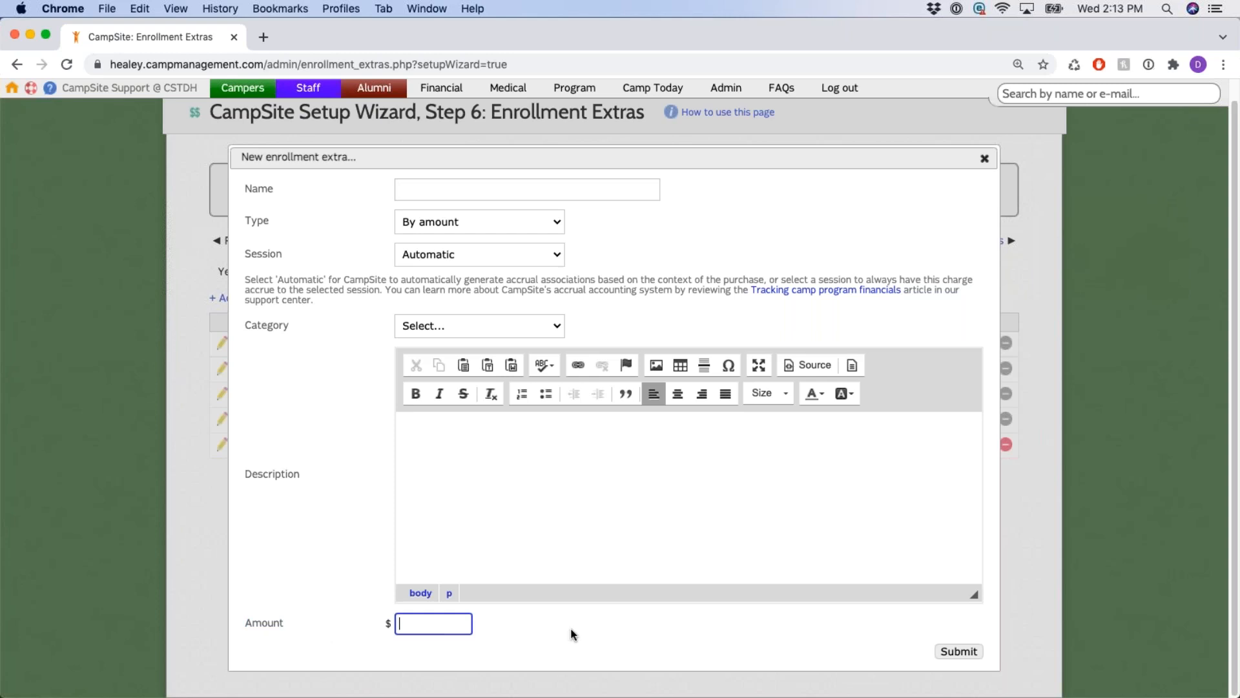
click(984, 159)
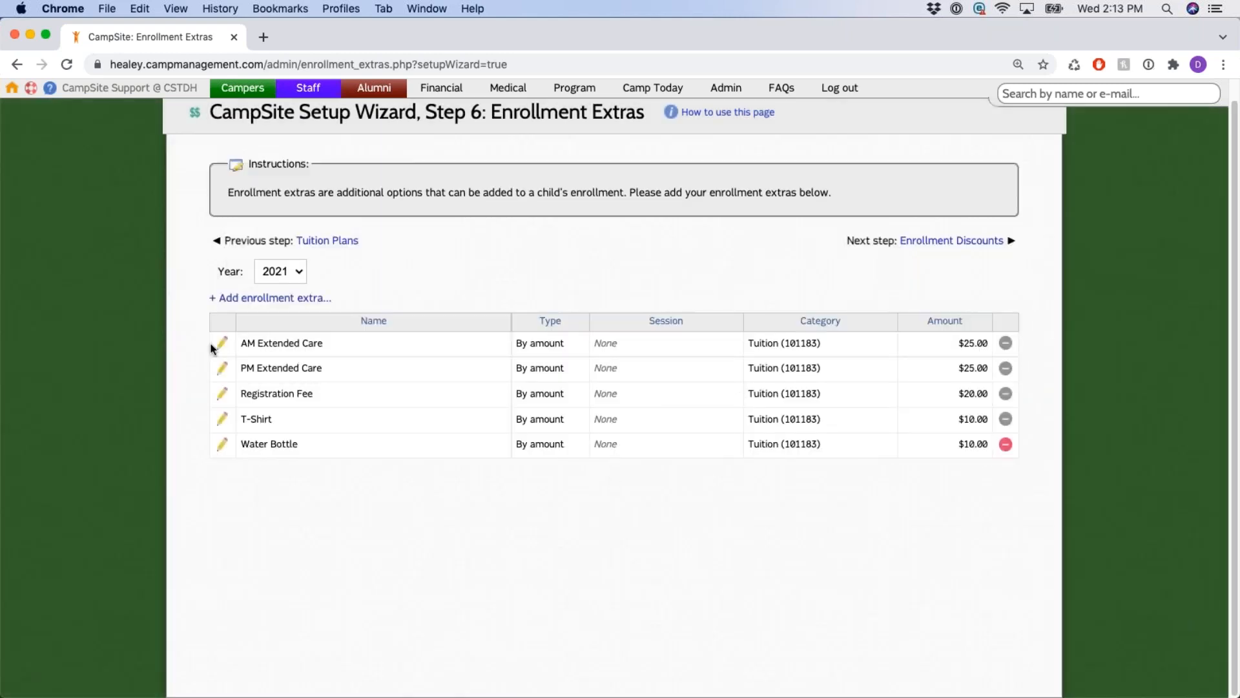
Inspect AM Extended Care's type, name, description and amount, then close it unsaved.
click(222, 345)
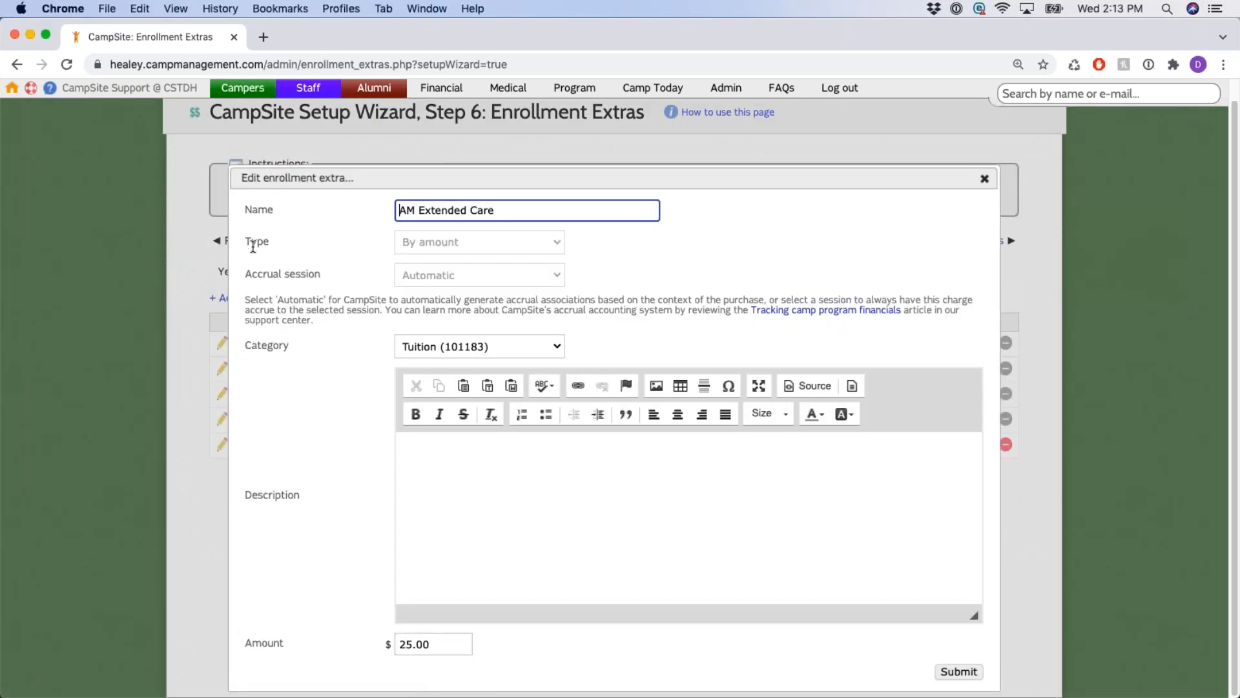
drag(246, 243, 594, 247)
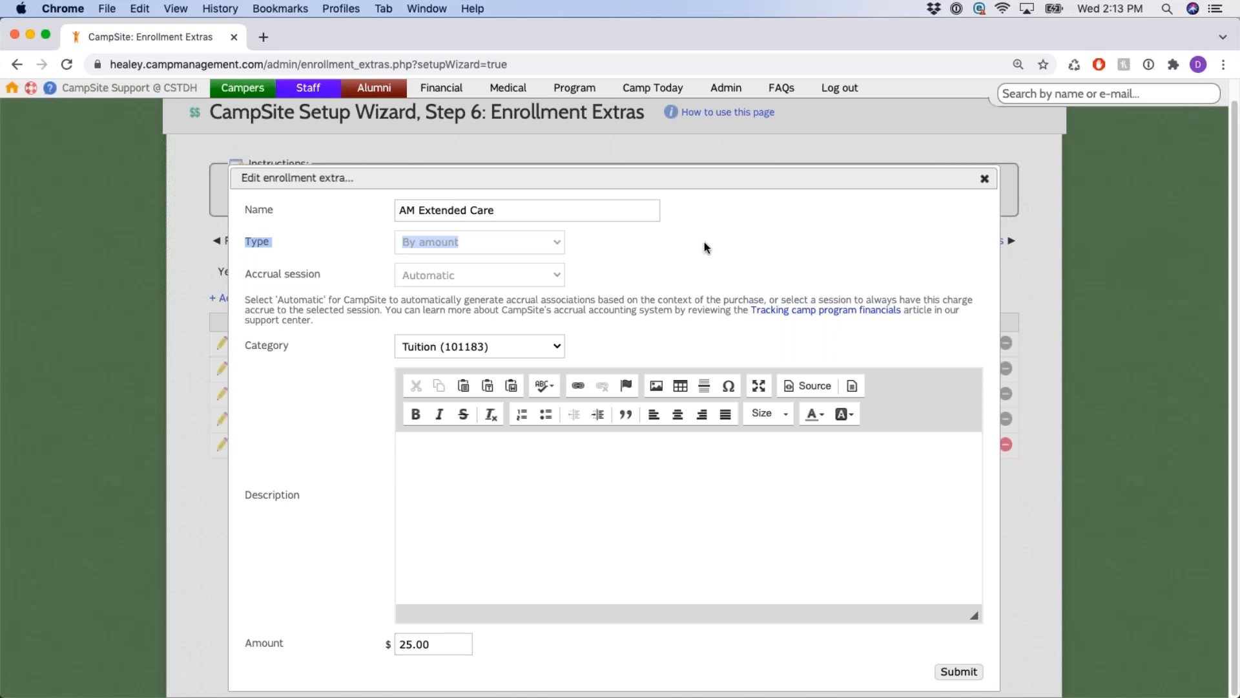
click(512, 209)
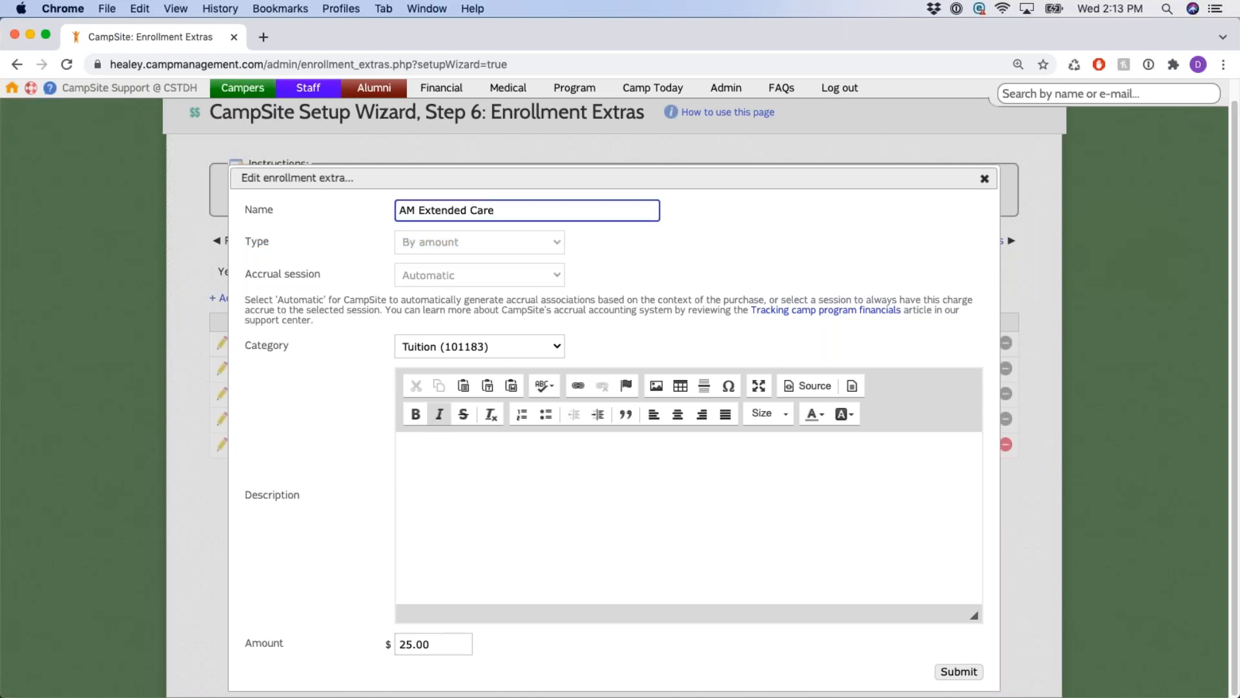
click(468, 568)
click(446, 651)
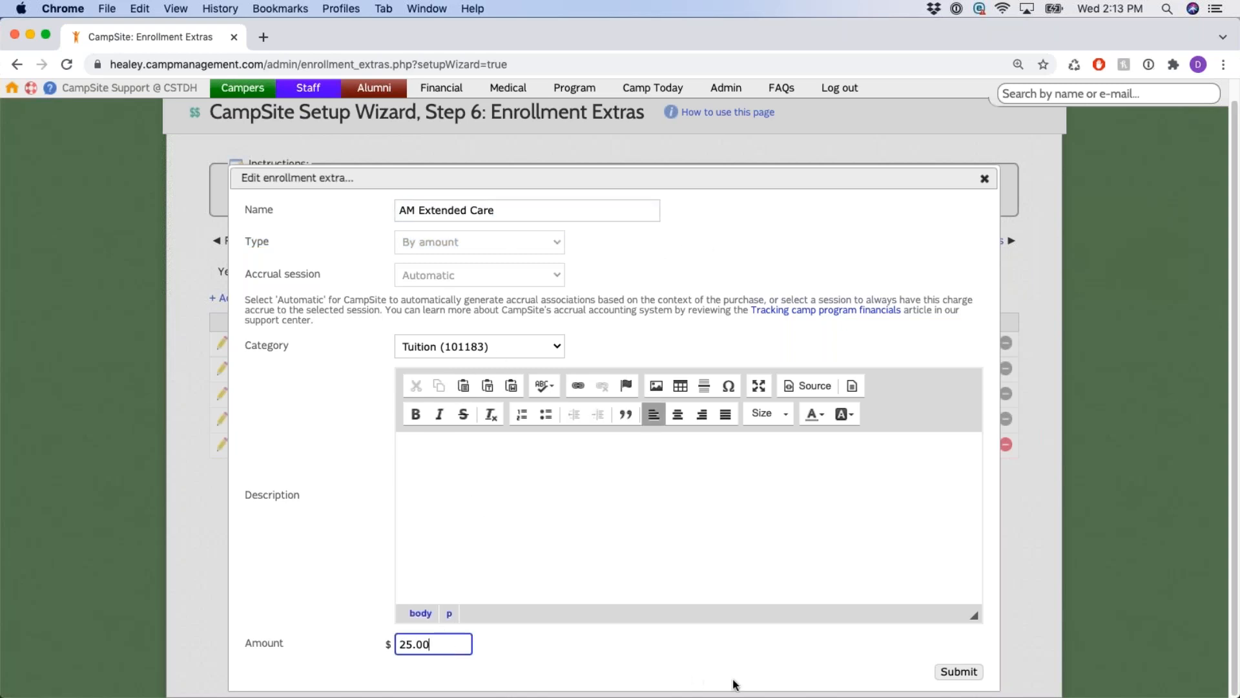
click(984, 180)
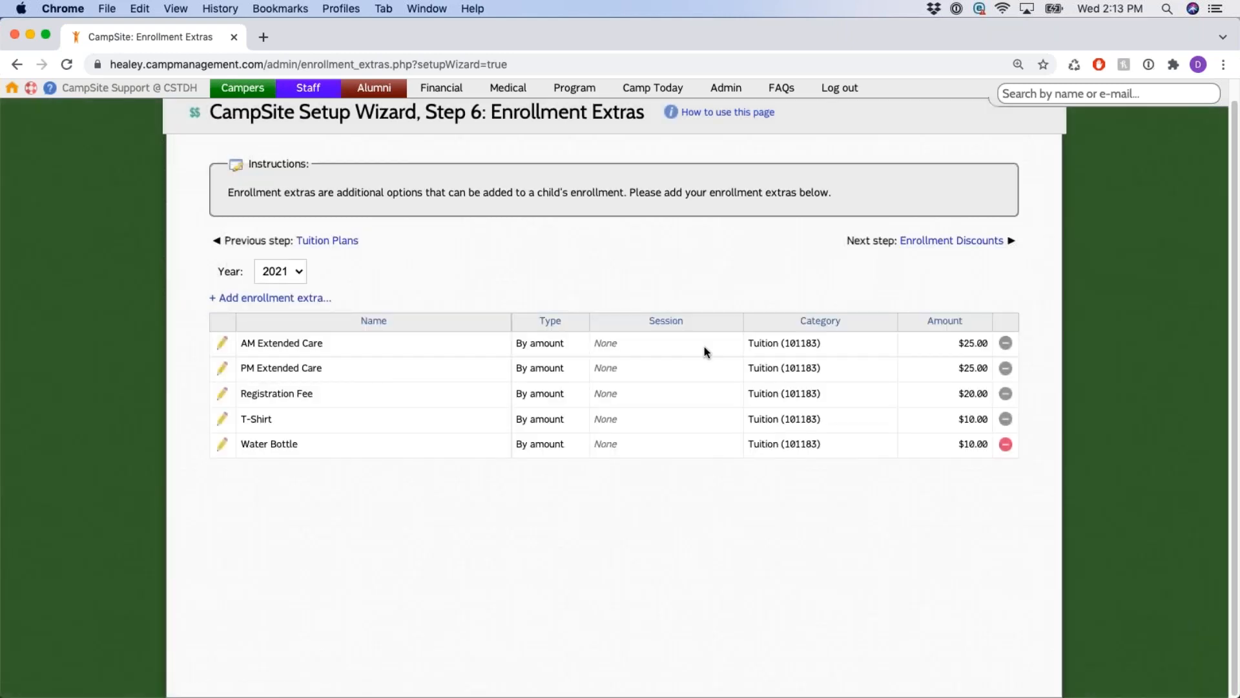
Point out the Step 6 heading and continue to the Enrollment Discounts step.
scroll(496, 234, up, 1)
drag(423, 131, 646, 140)
click(543, 301)
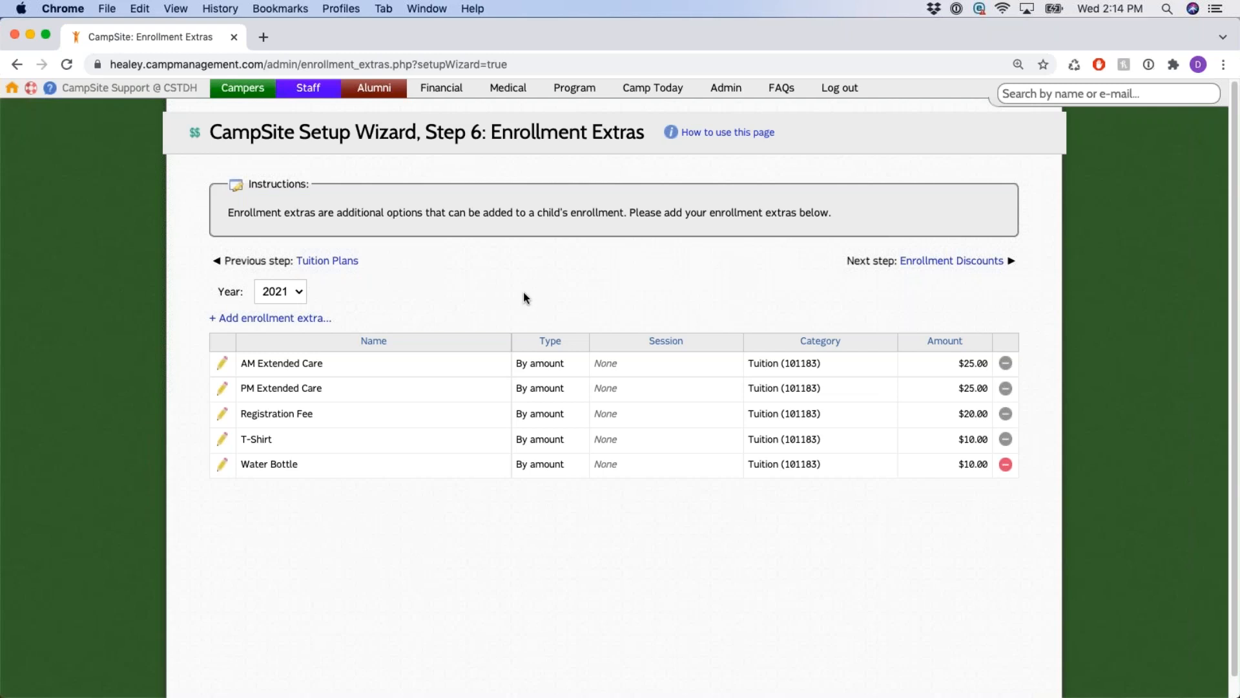
drag(425, 131, 486, 132)
click(465, 312)
click(986, 264)
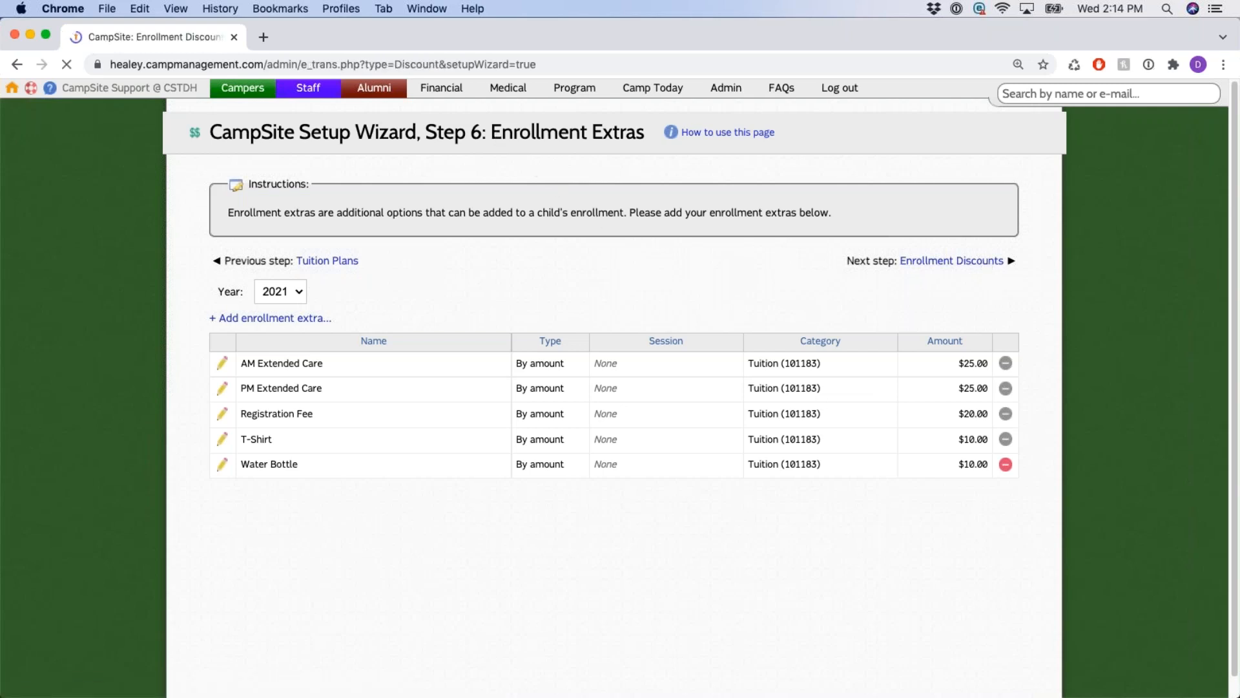
drag(426, 134, 674, 137)
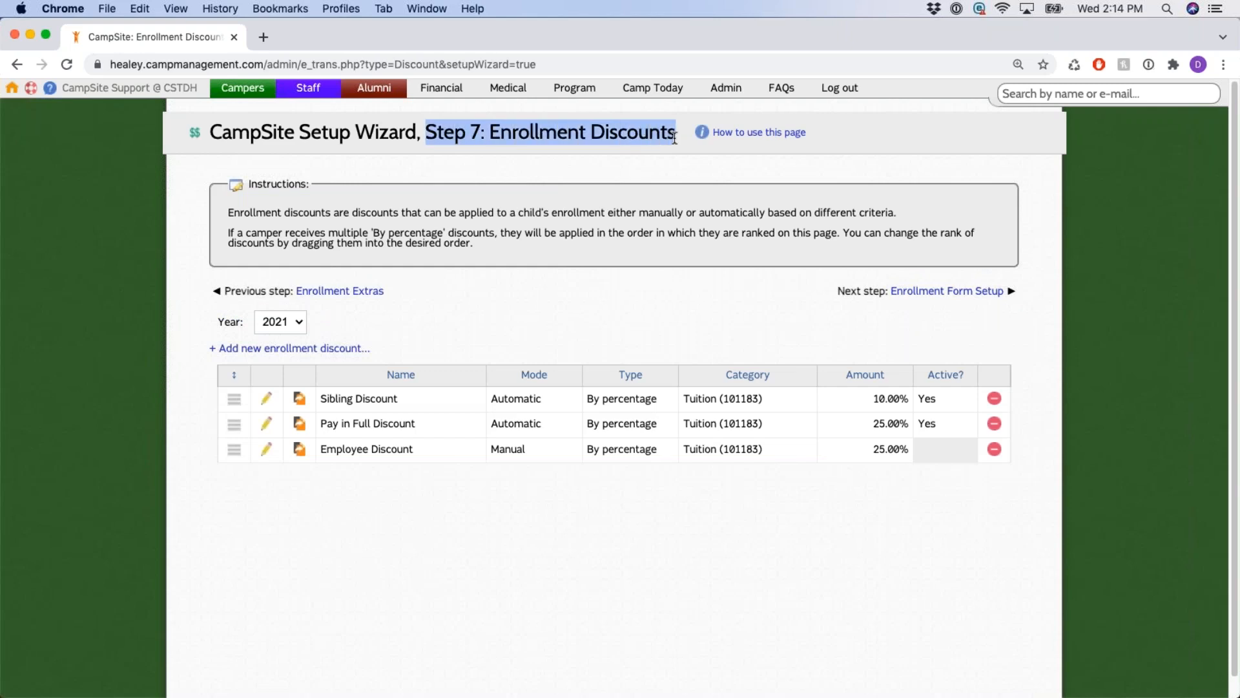
click(507, 299)
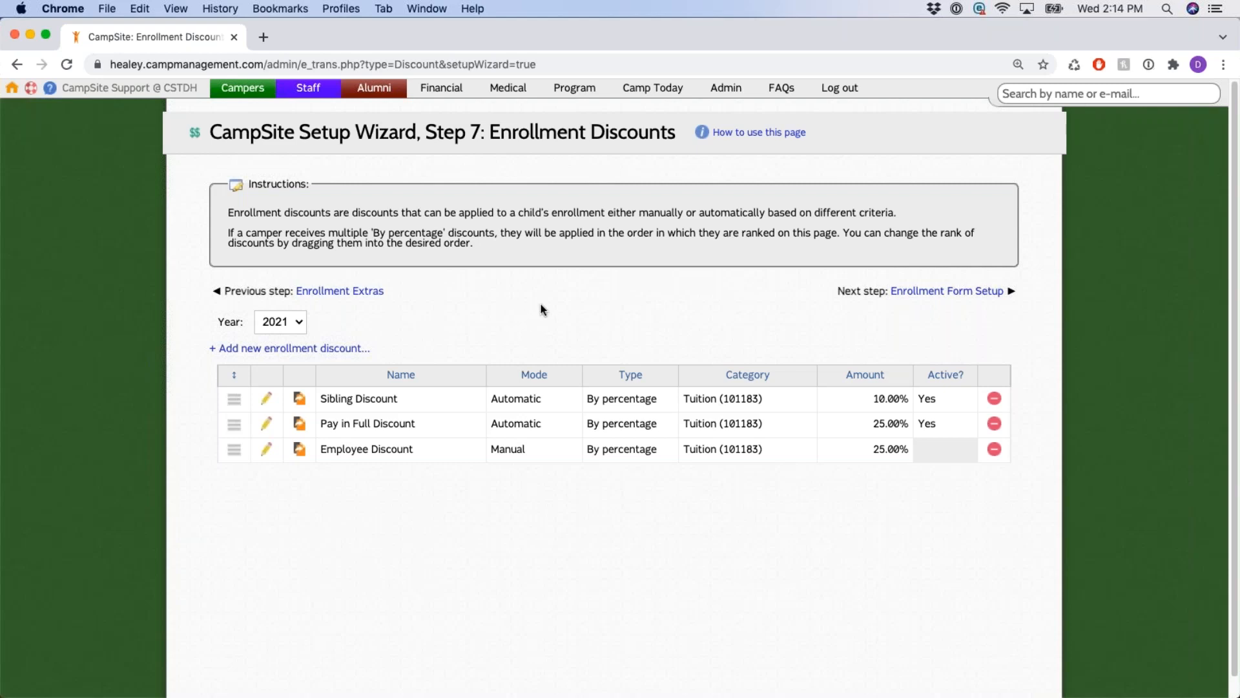
double_click(687, 212)
click(700, 212)
double_click(744, 212)
click(668, 274)
drag(639, 213, 684, 212)
drag(697, 213, 766, 216)
click(557, 309)
scroll(515, 301, down, 1)
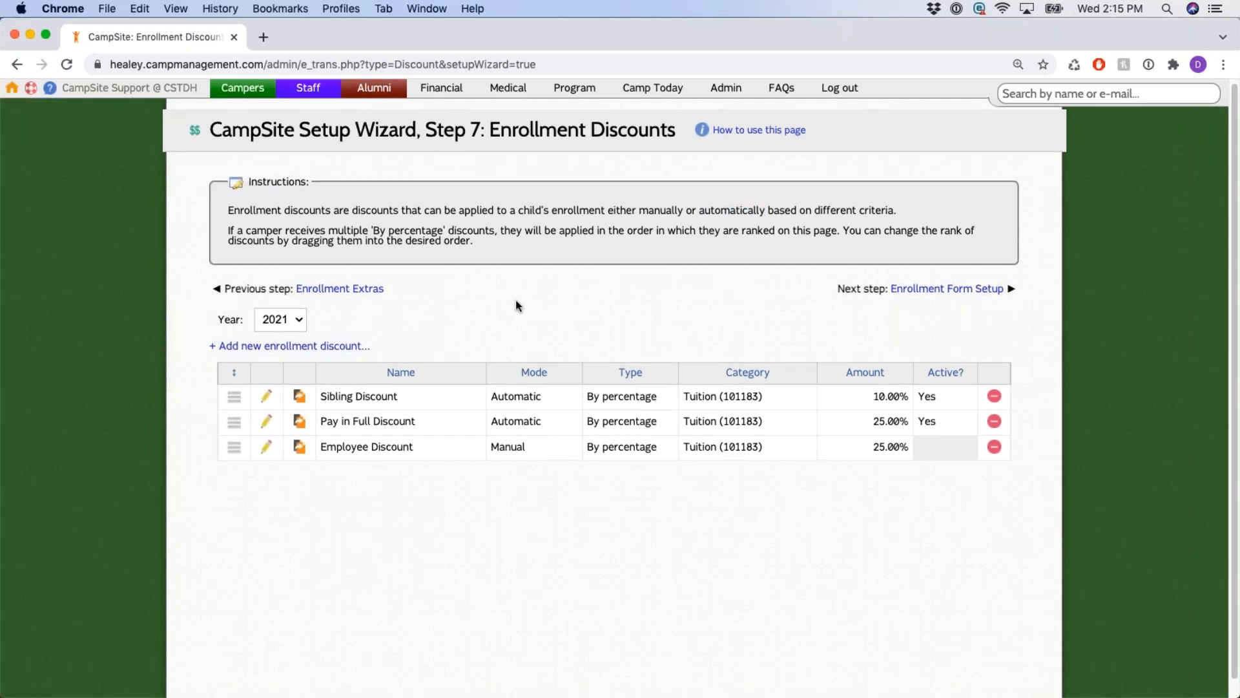
drag(201, 328, 469, 332)
Start a new 2021 enrollment discount and look at its name and amount fields.
click(469, 332)
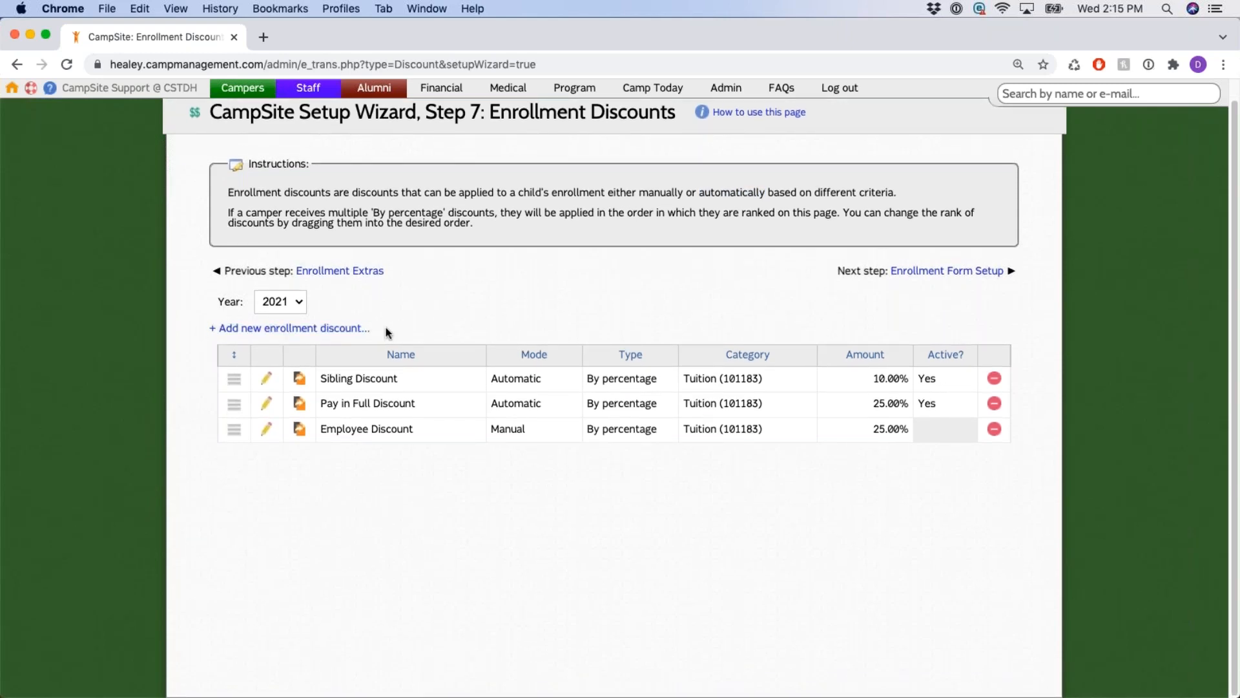
click(345, 327)
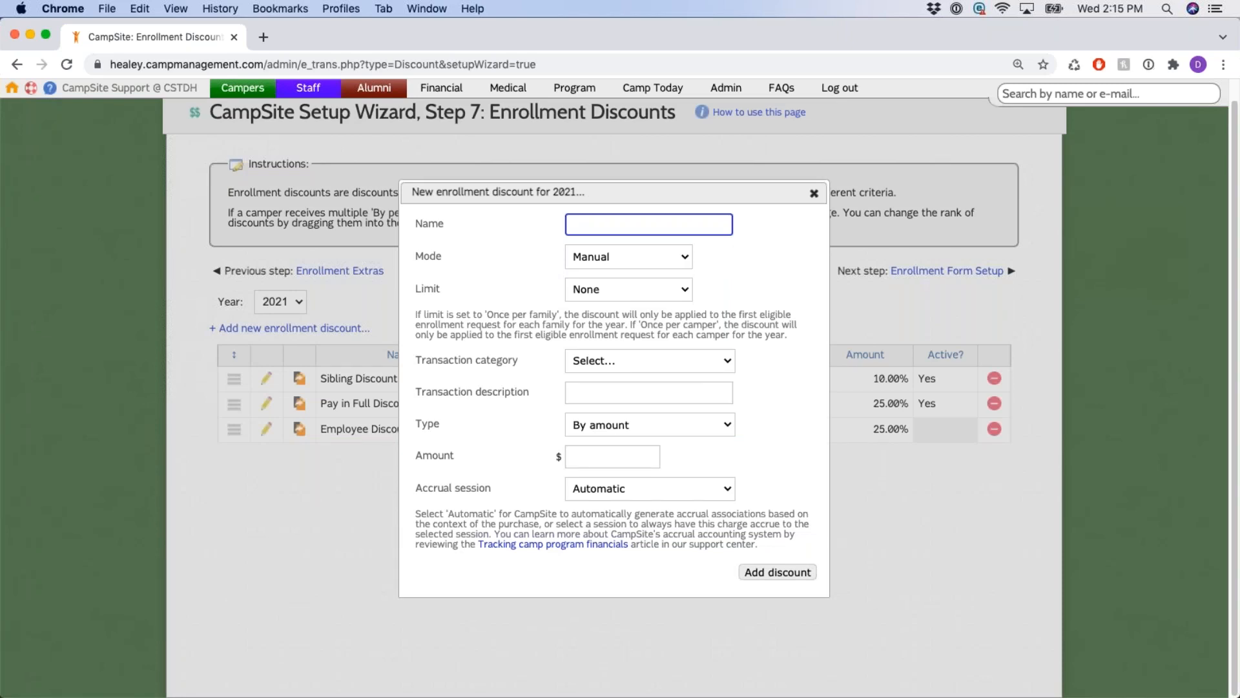
drag(444, 455, 416, 455)
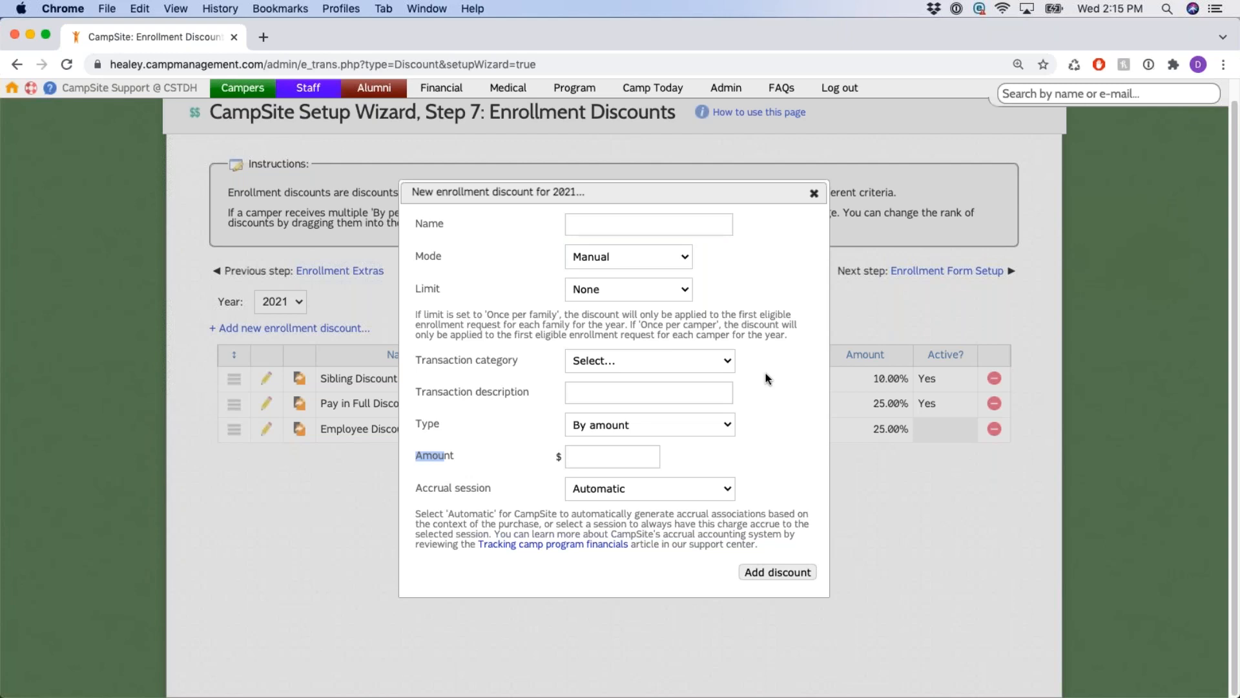
click(659, 223)
click(776, 235)
Review the Mode and Limit choices, keeping Manual mode and no limit.
double_click(435, 255)
click(670, 257)
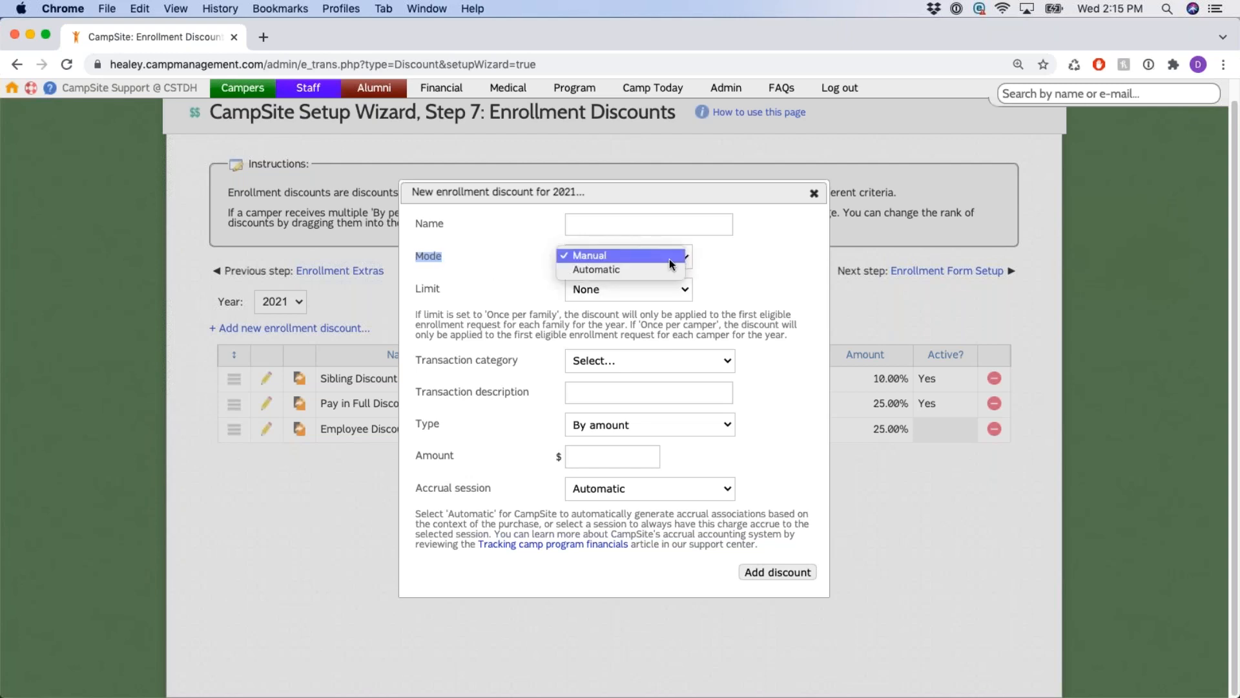
click(653, 255)
drag(418, 288, 489, 294)
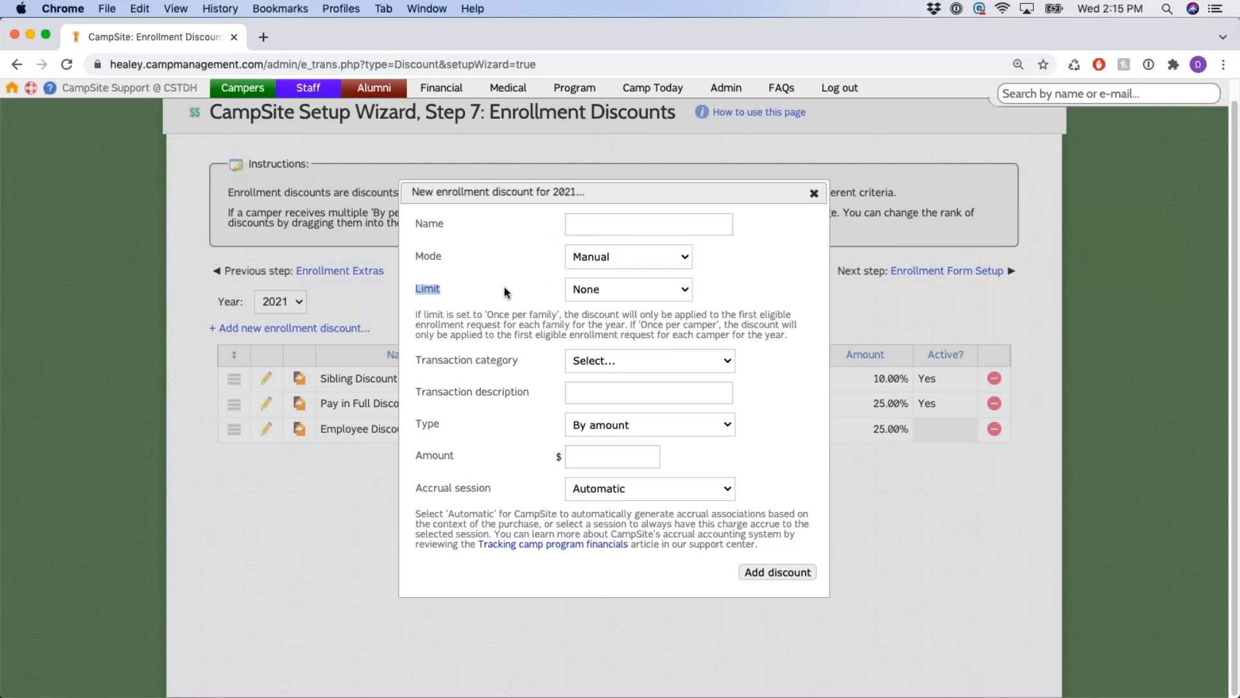
click(674, 288)
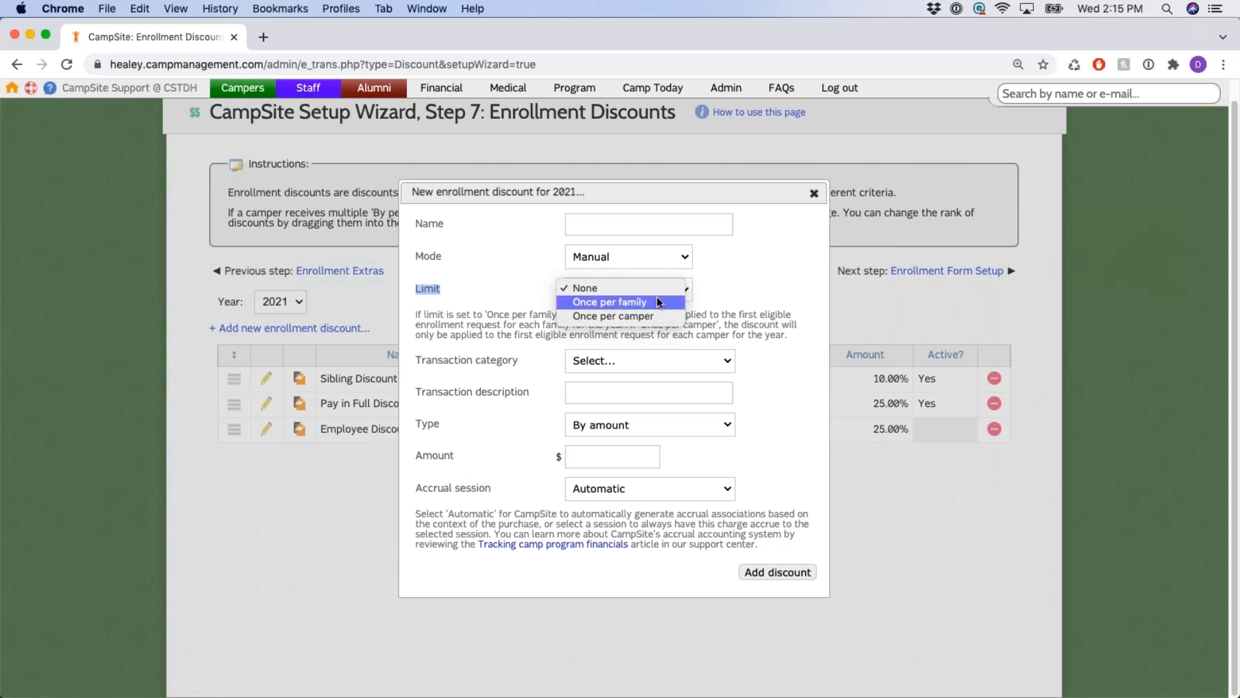
click(656, 292)
click(497, 307)
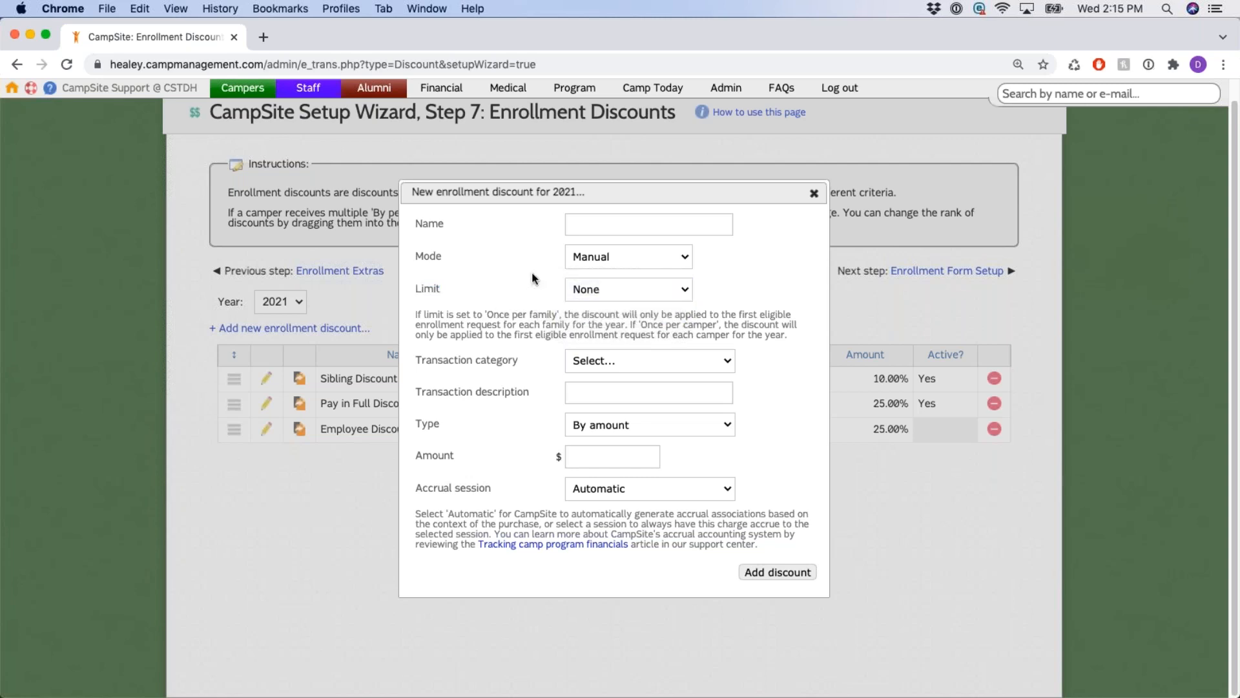
Leave transaction category, description and amount empty, keep Type By amount, and recheck Mode choices.
click(727, 361)
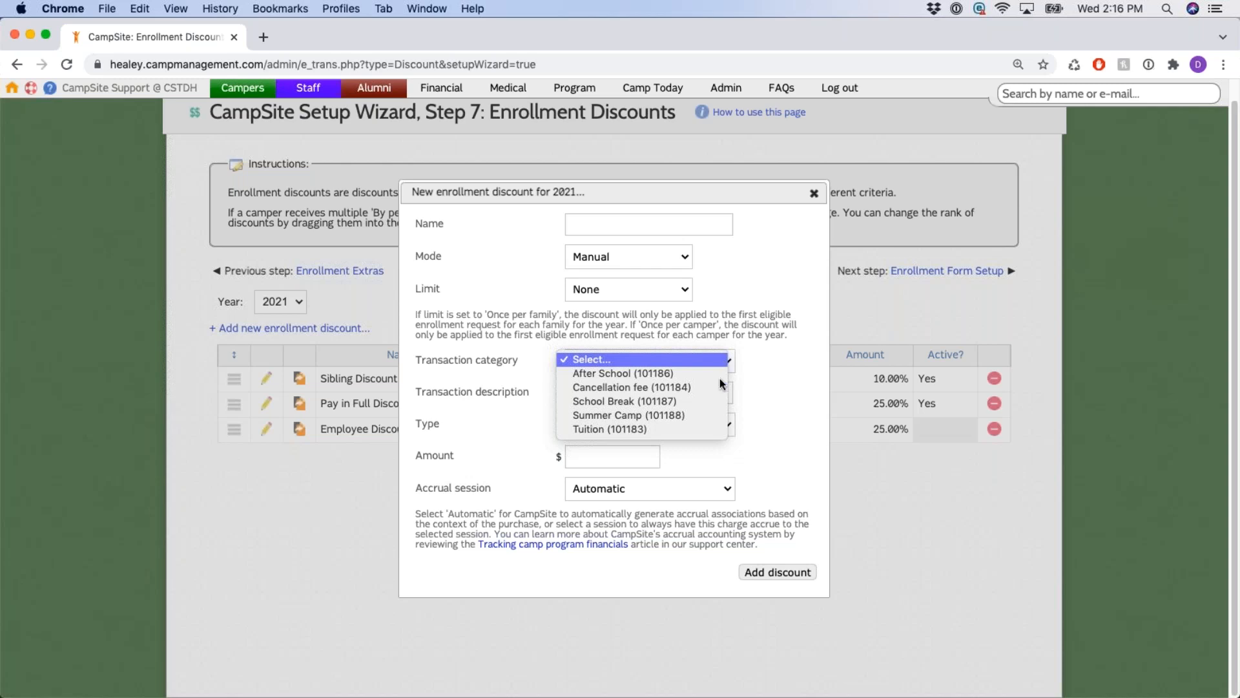
click(761, 365)
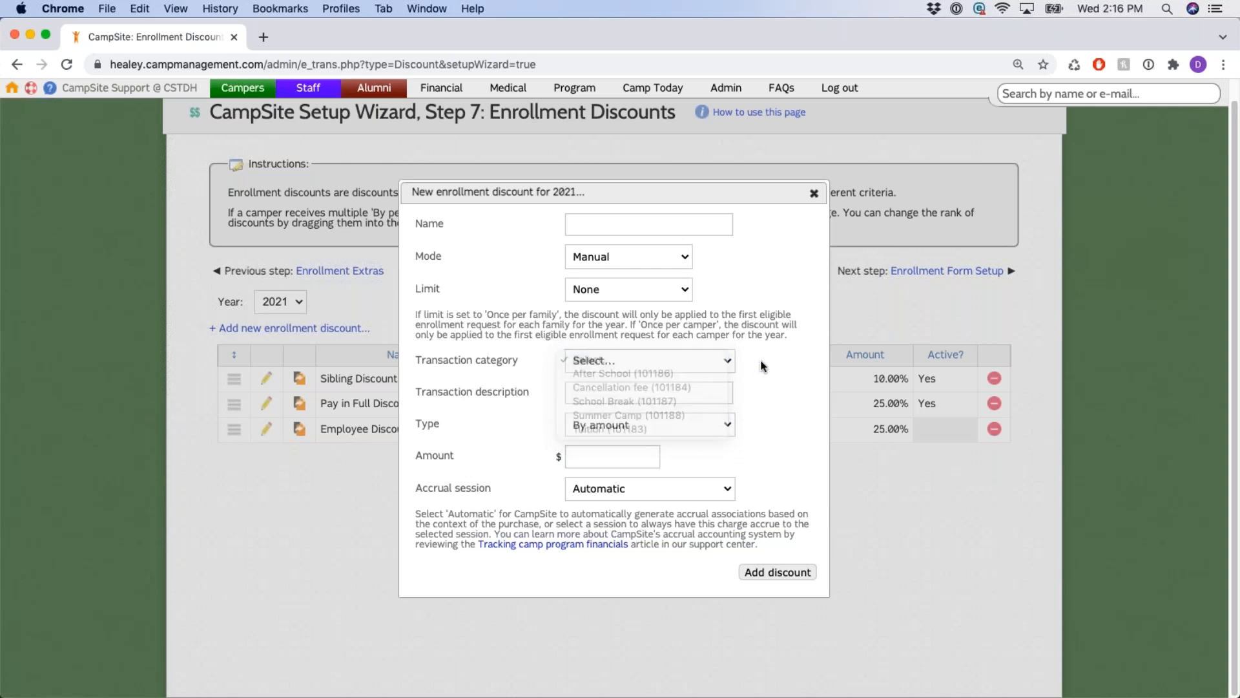
click(601, 396)
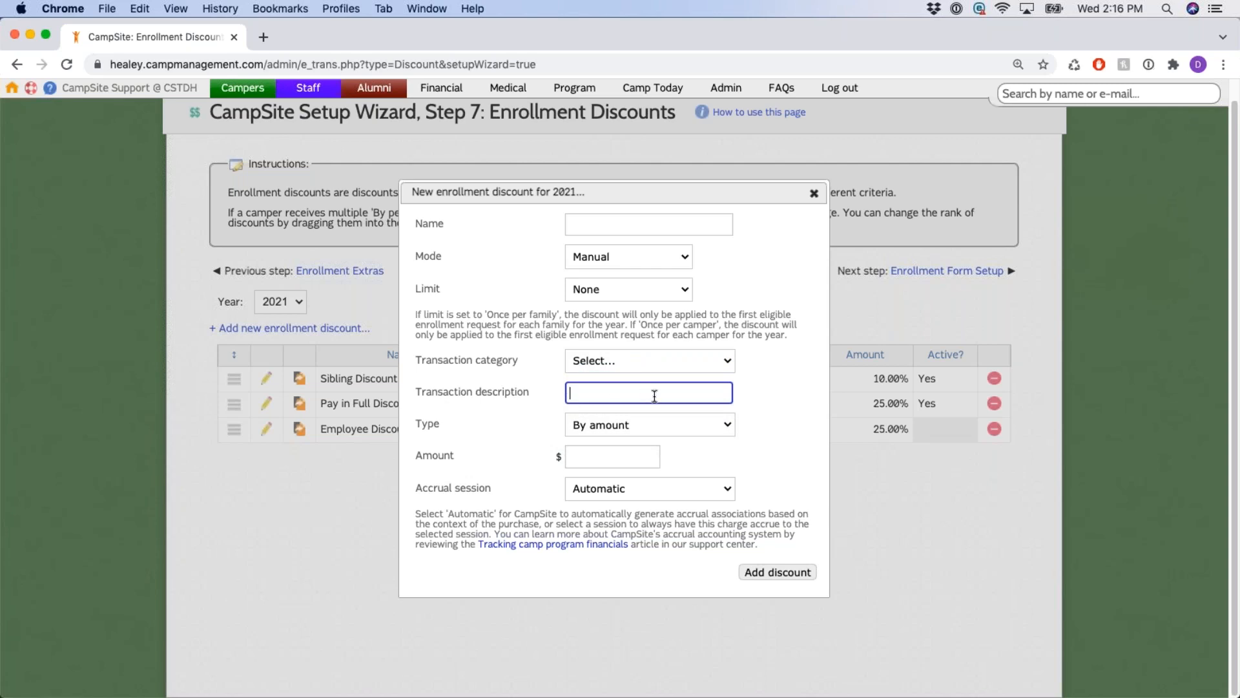
click(471, 423)
click(725, 425)
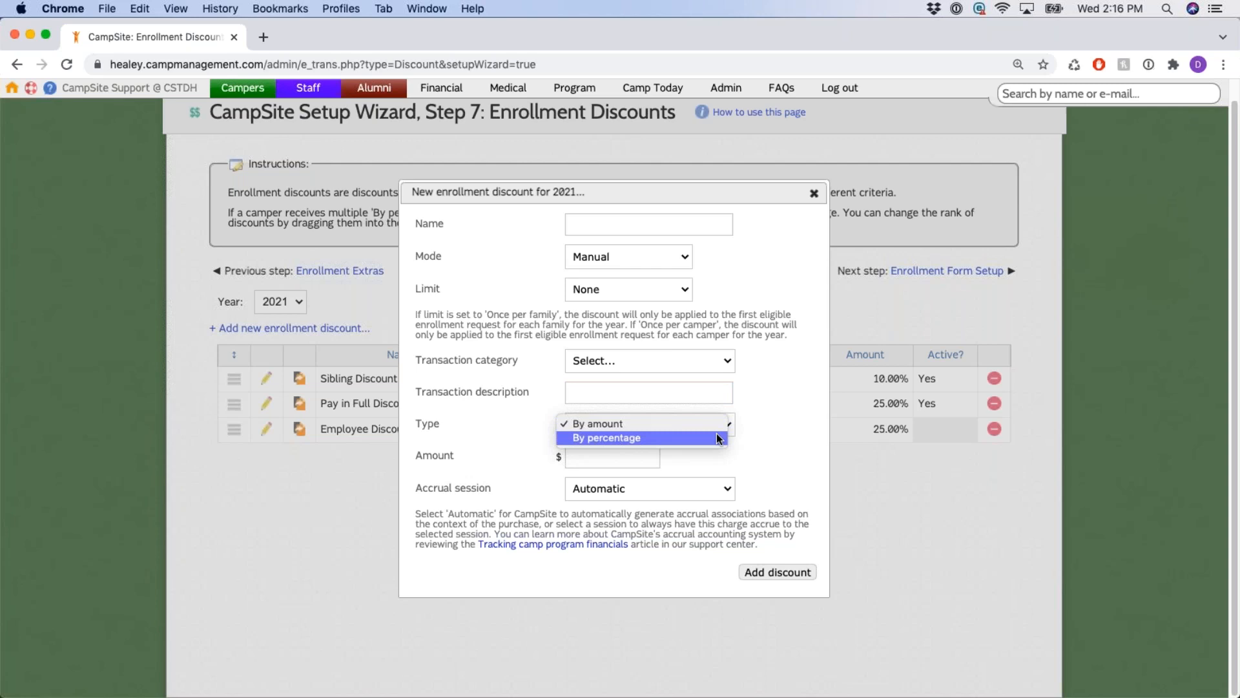
click(686, 426)
drag(424, 456, 485, 459)
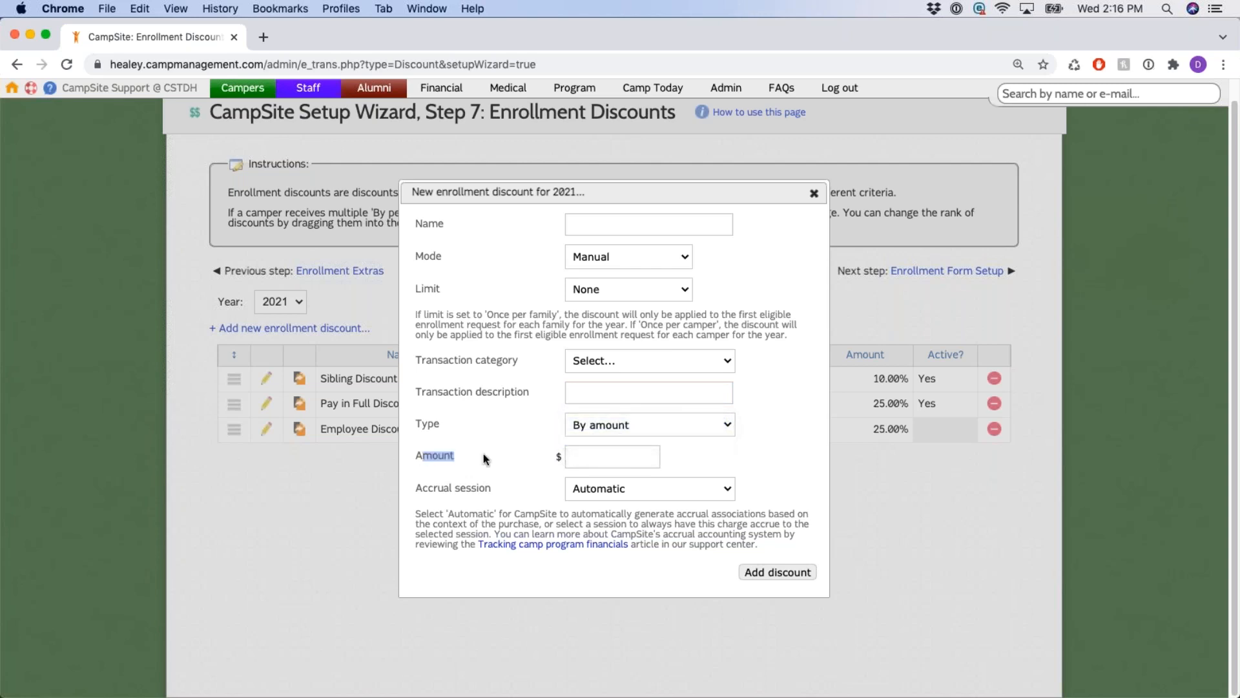
click(630, 452)
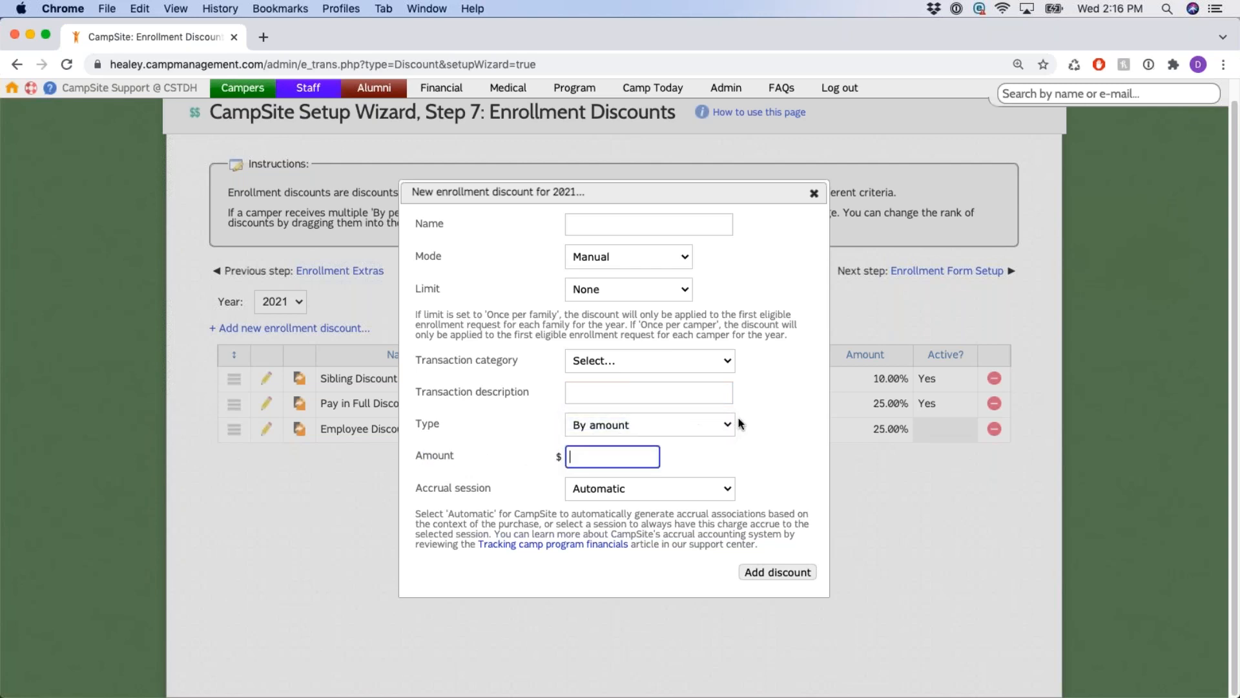
click(776, 394)
scroll(461, 293, up, 1)
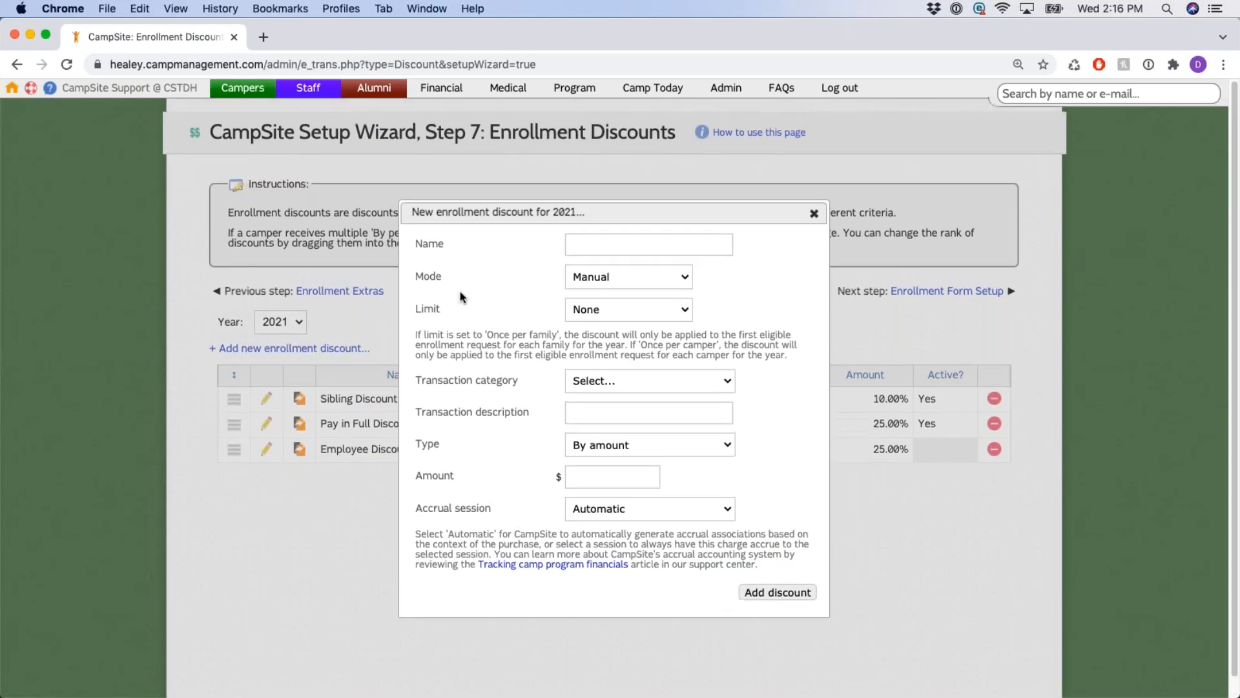
double_click(424, 276)
click(681, 281)
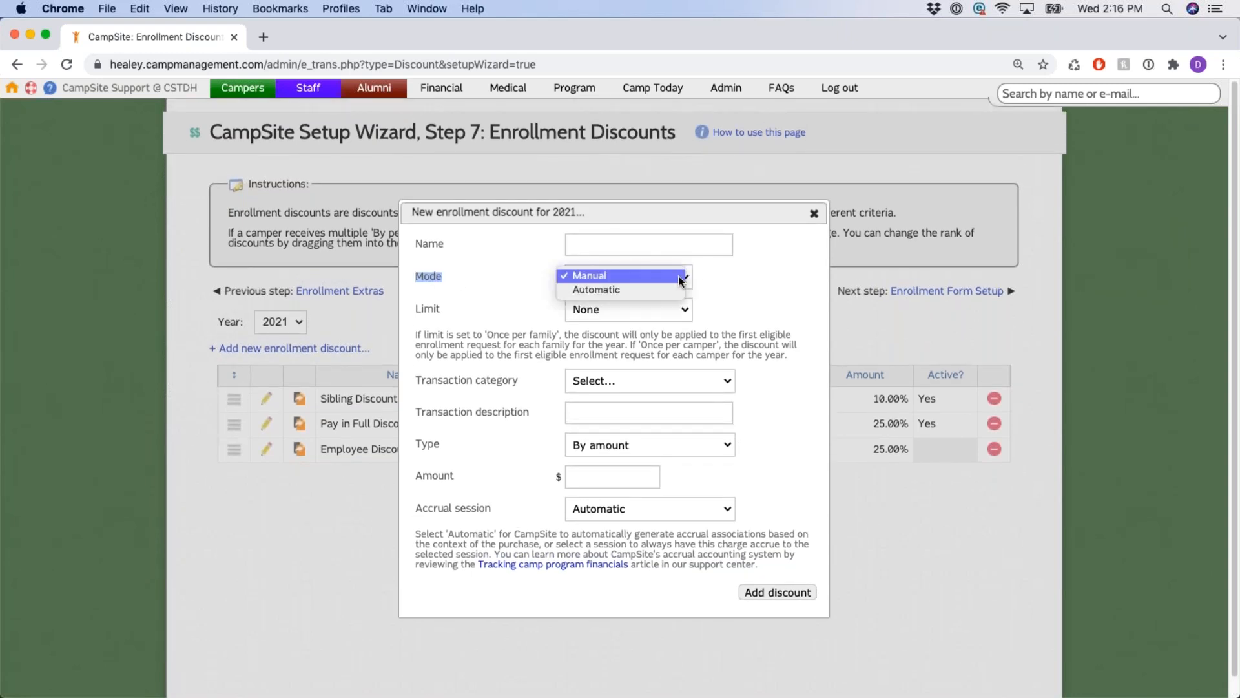
Set the discount Mode to Automatic, note that all criteria must be met, and begin adding a criterion.
click(669, 290)
scroll(517, 331, down, 2)
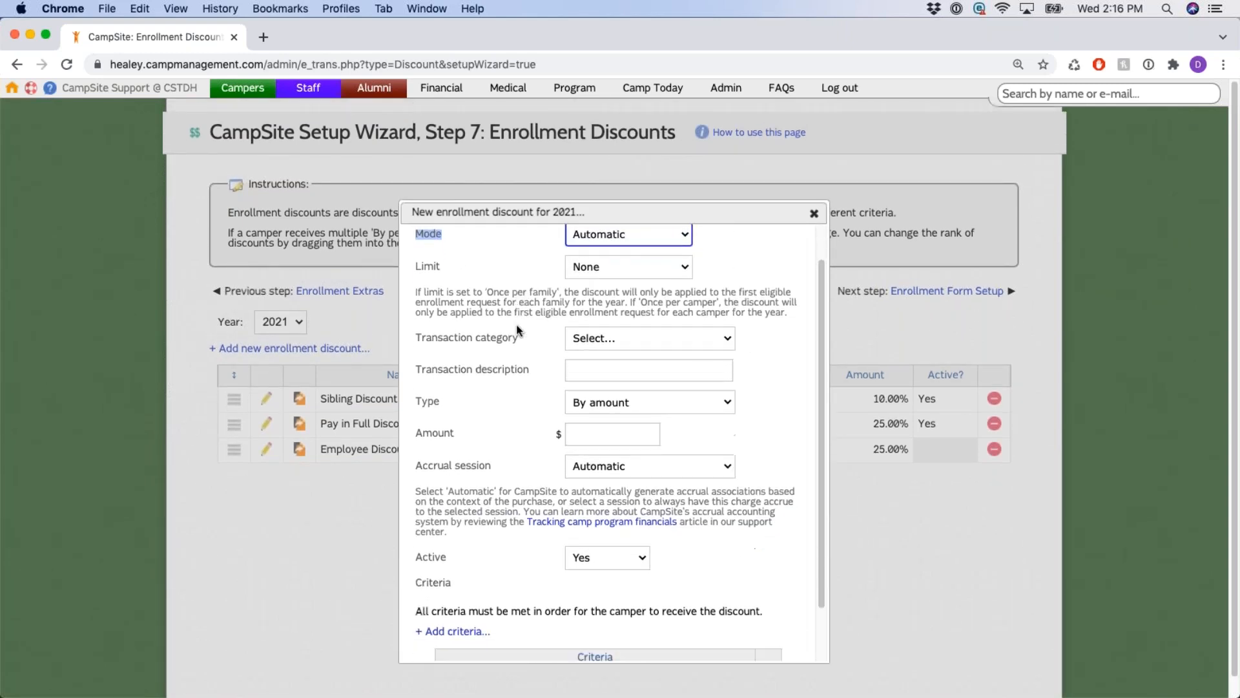
scroll(517, 331, down, 3)
scroll(369, 557, down, 1)
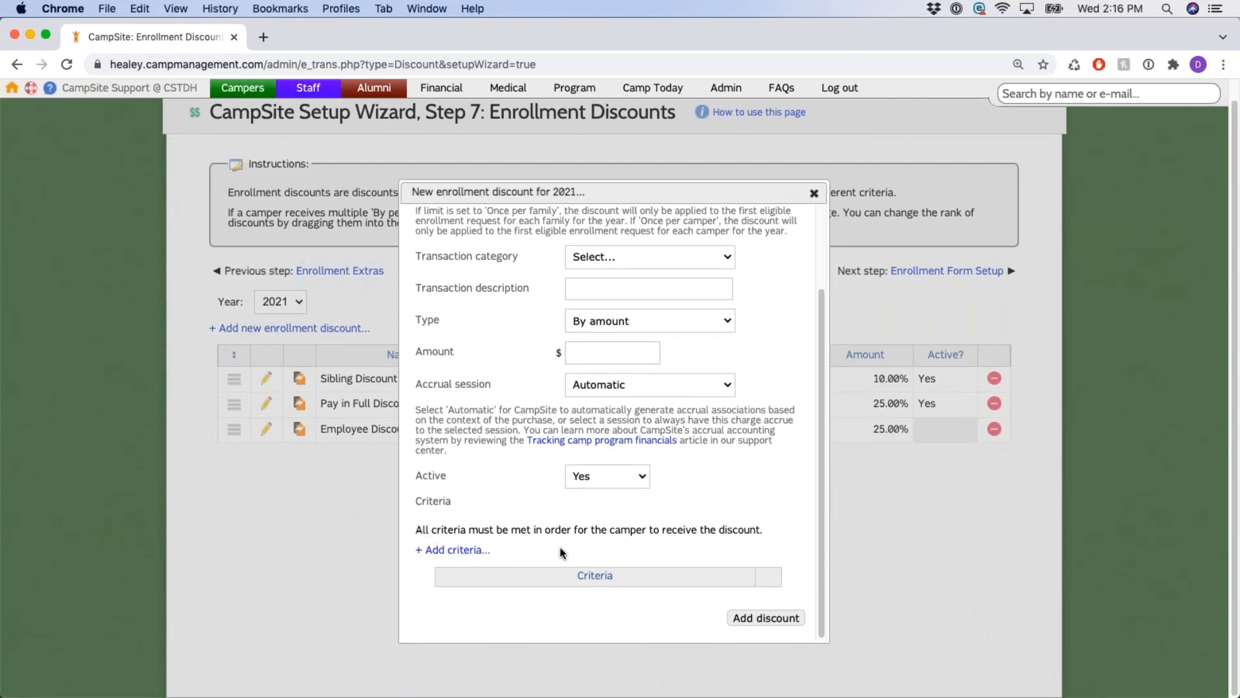
drag(469, 529, 769, 541)
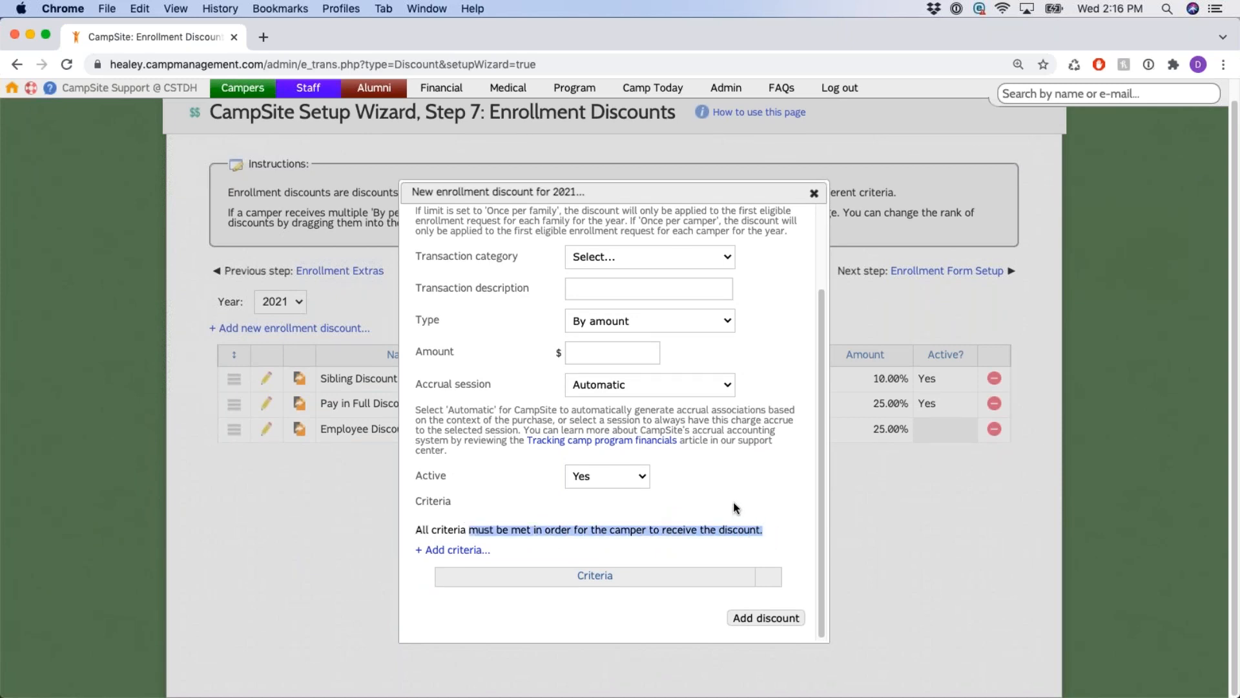
click(479, 550)
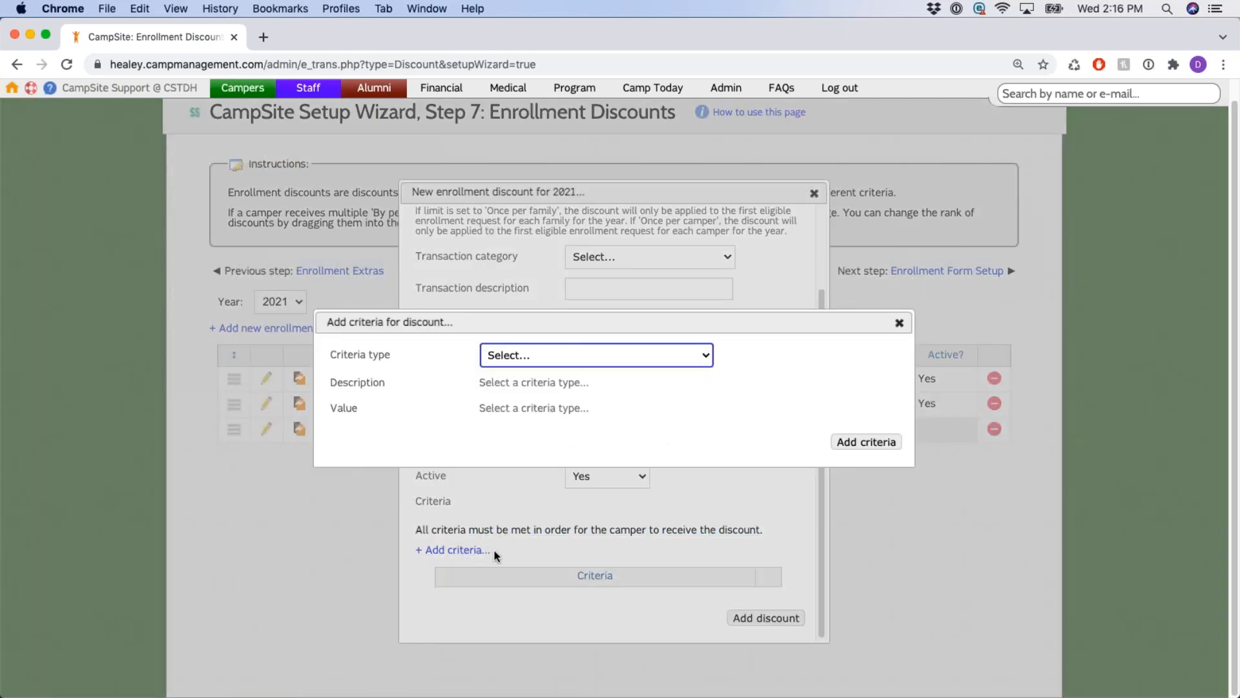
View the criteria types, then dismiss the list and the Add criteria window without adding a criterion.
click(703, 361)
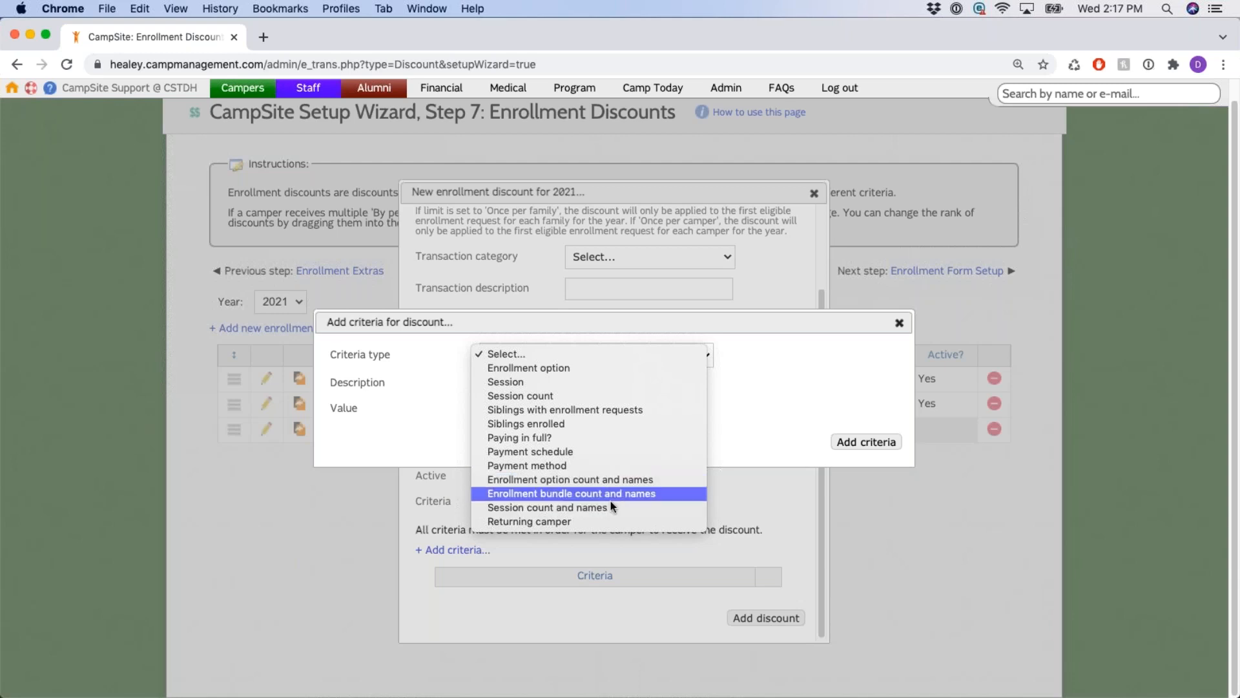
click(534, 355)
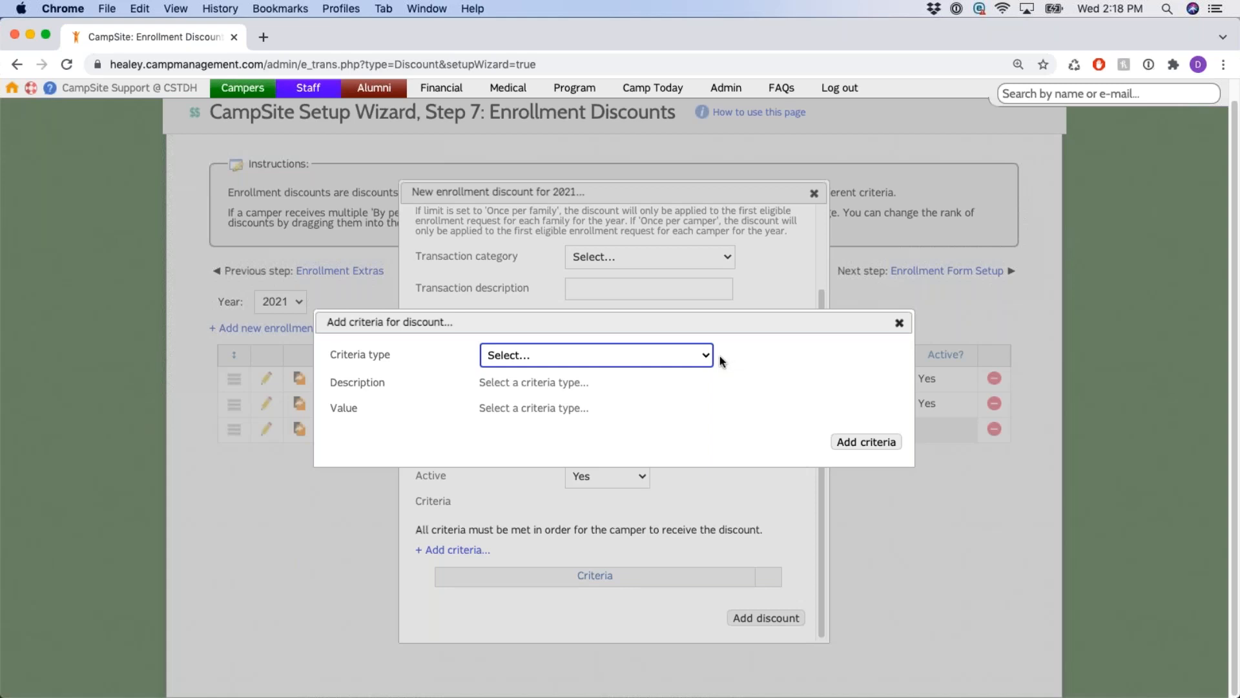
click(899, 323)
click(815, 194)
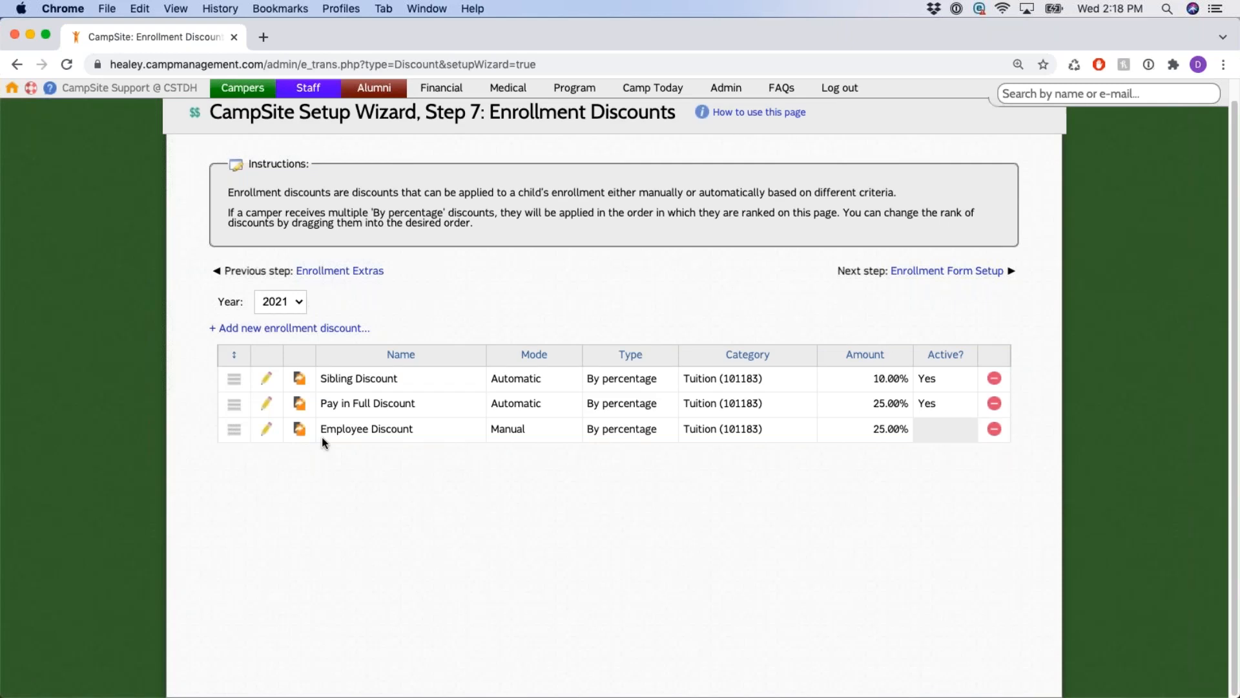
click(268, 379)
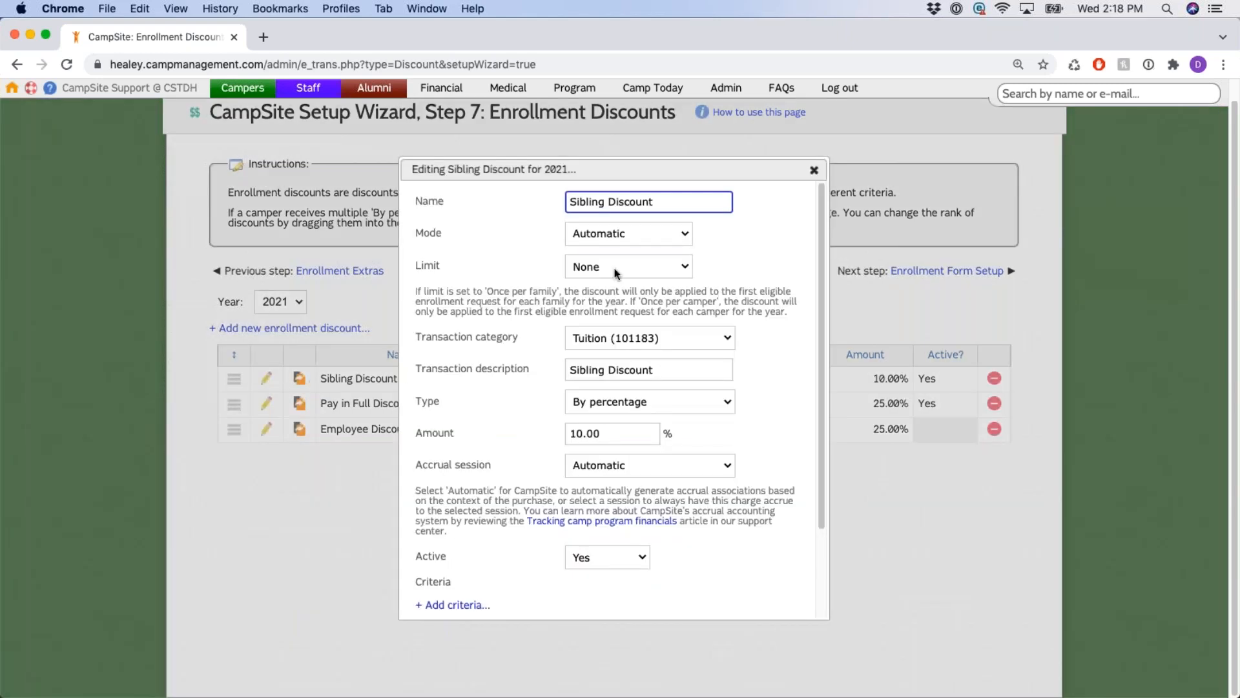
scroll(592, 327, down, 5)
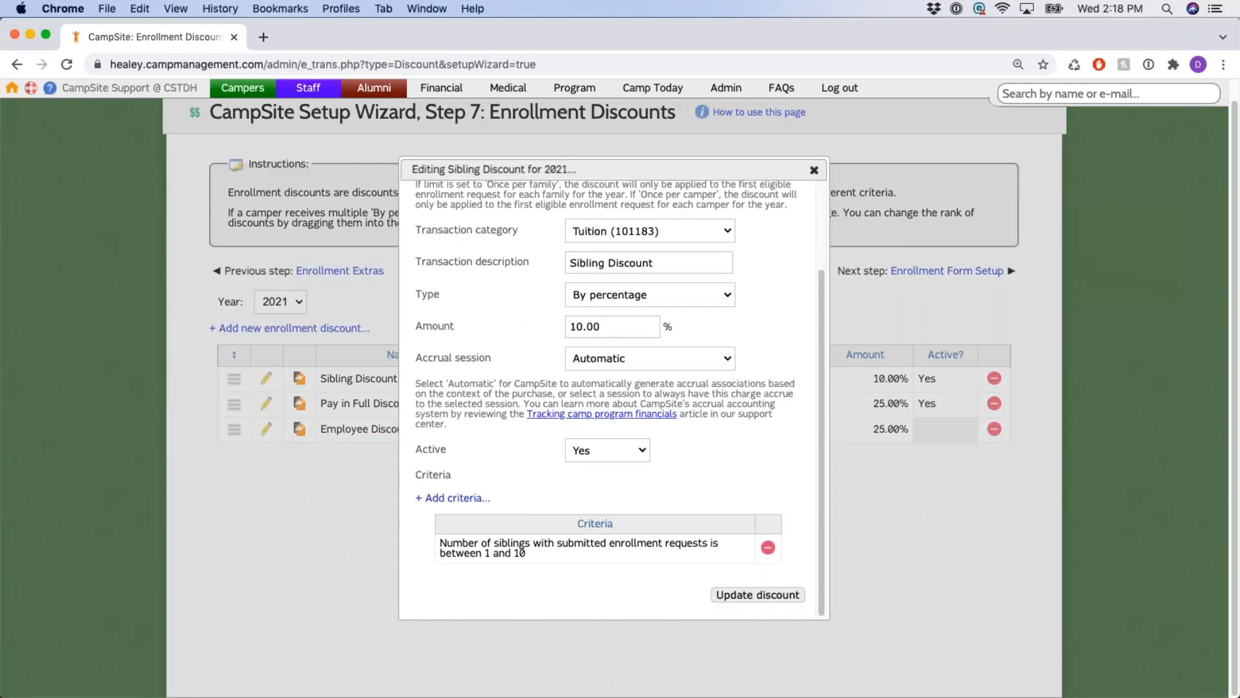
click(814, 170)
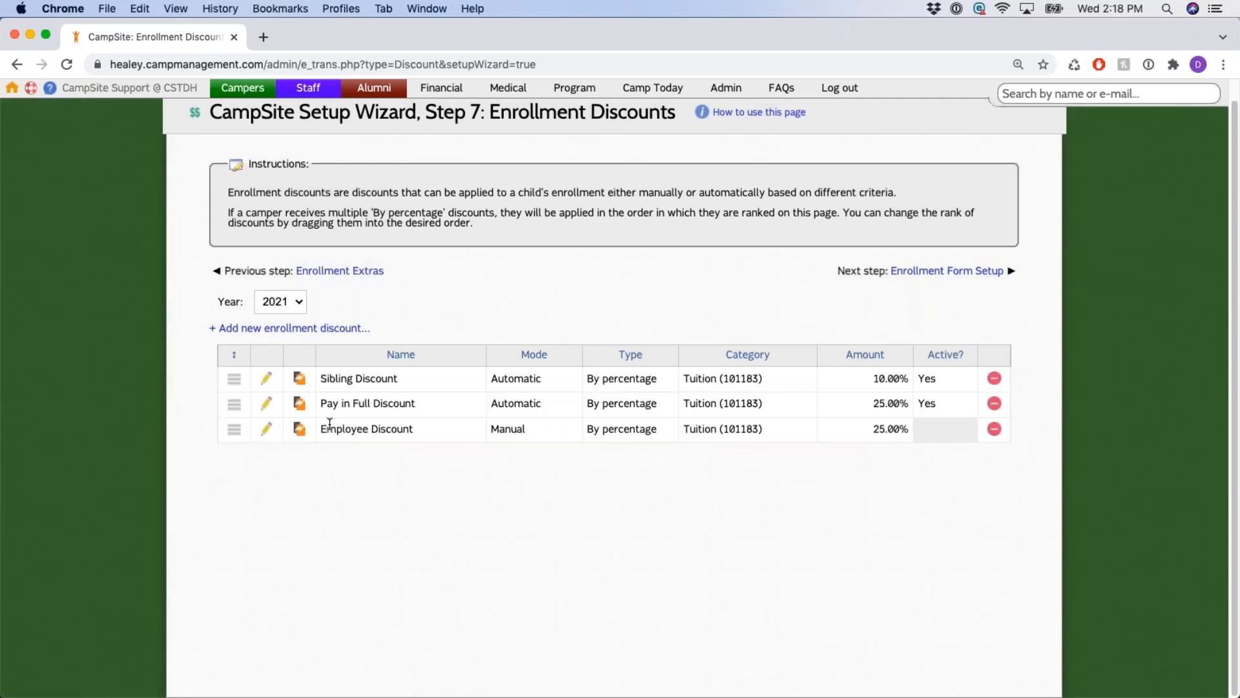
double_click(507, 429)
click(268, 430)
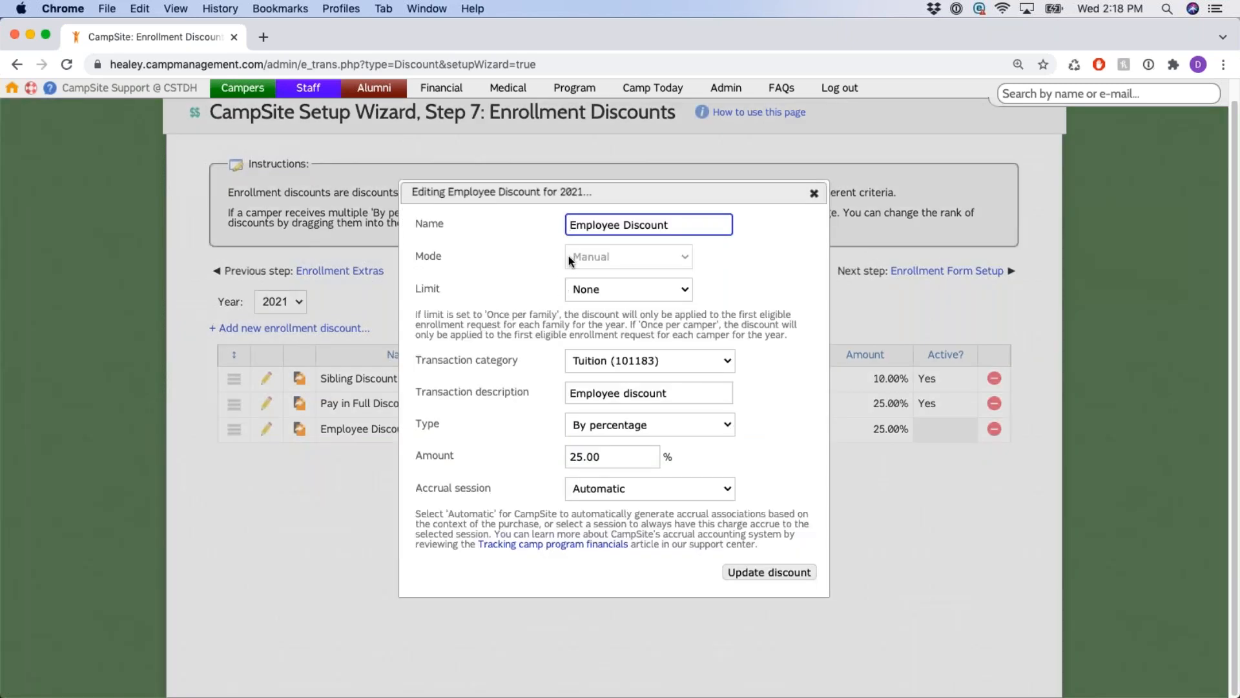
drag(434, 255, 728, 253)
click(739, 300)
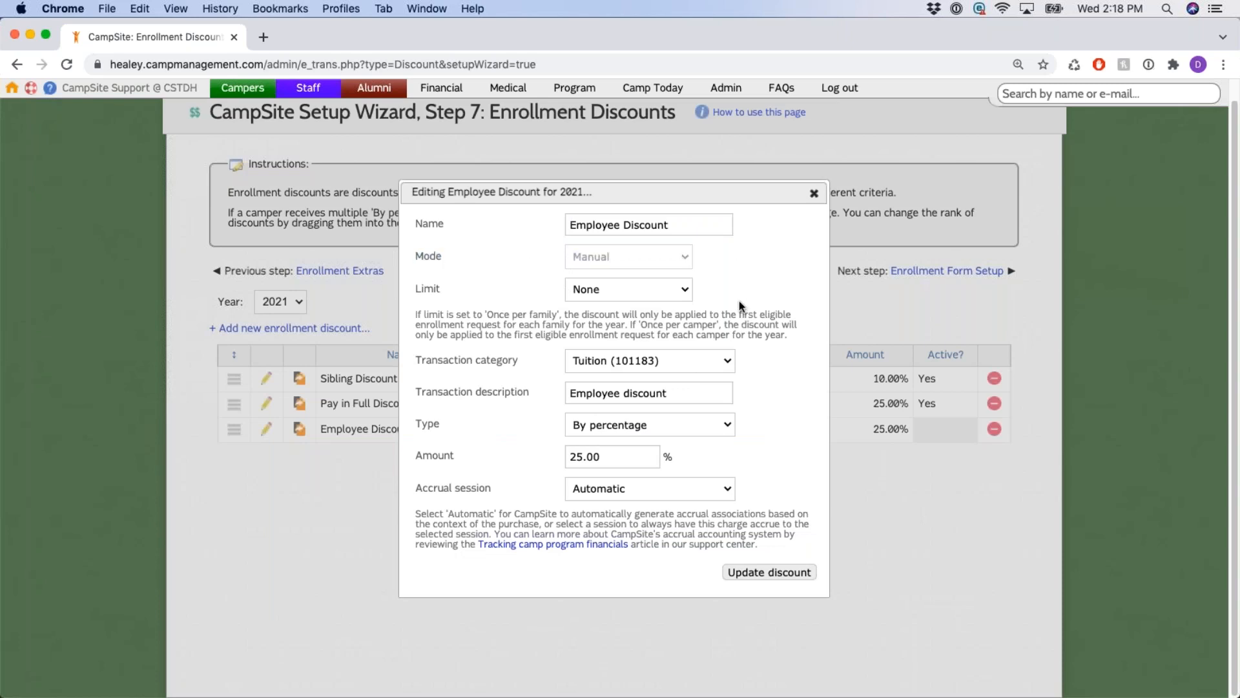
click(814, 194)
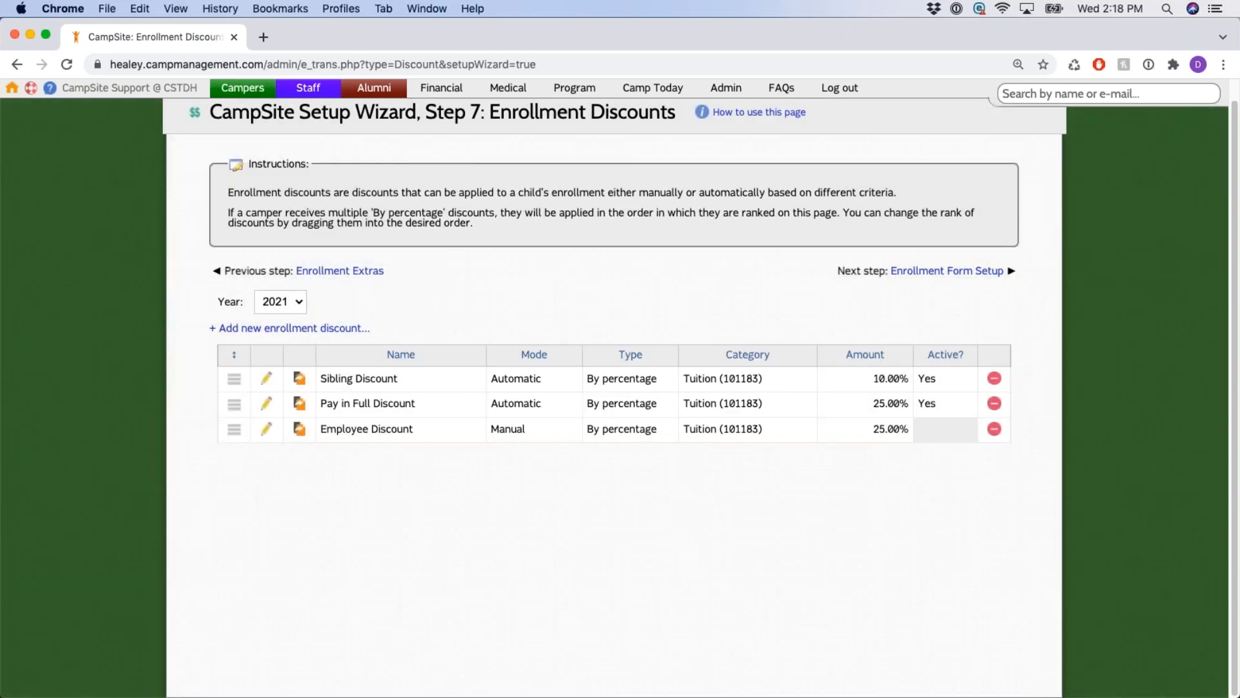
click(268, 381)
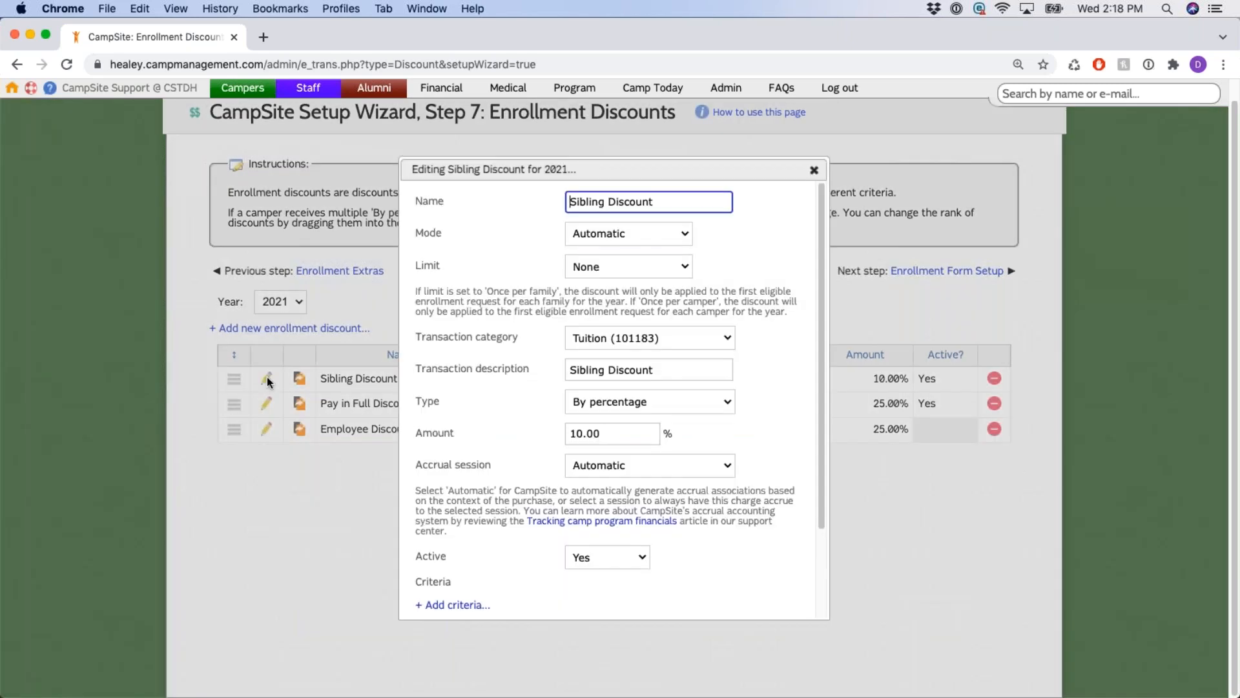
click(616, 236)
click(572, 396)
scroll(491, 355, down, 3)
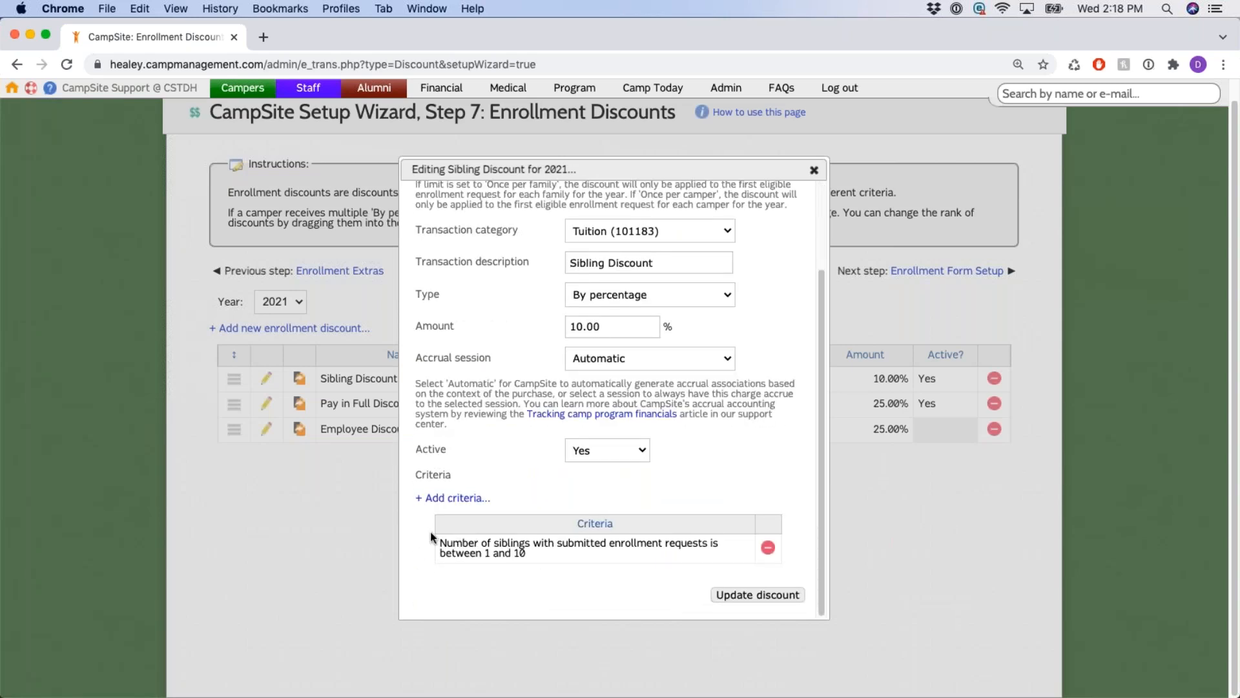
drag(430, 527, 749, 557)
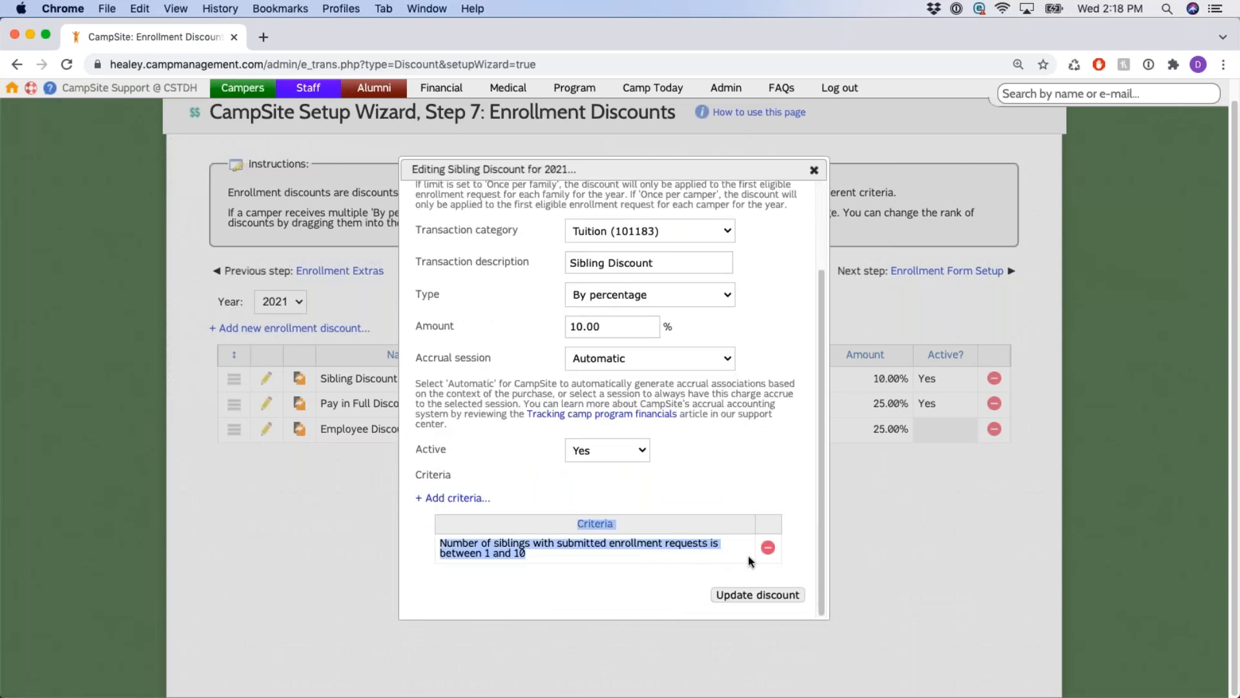
click(739, 466)
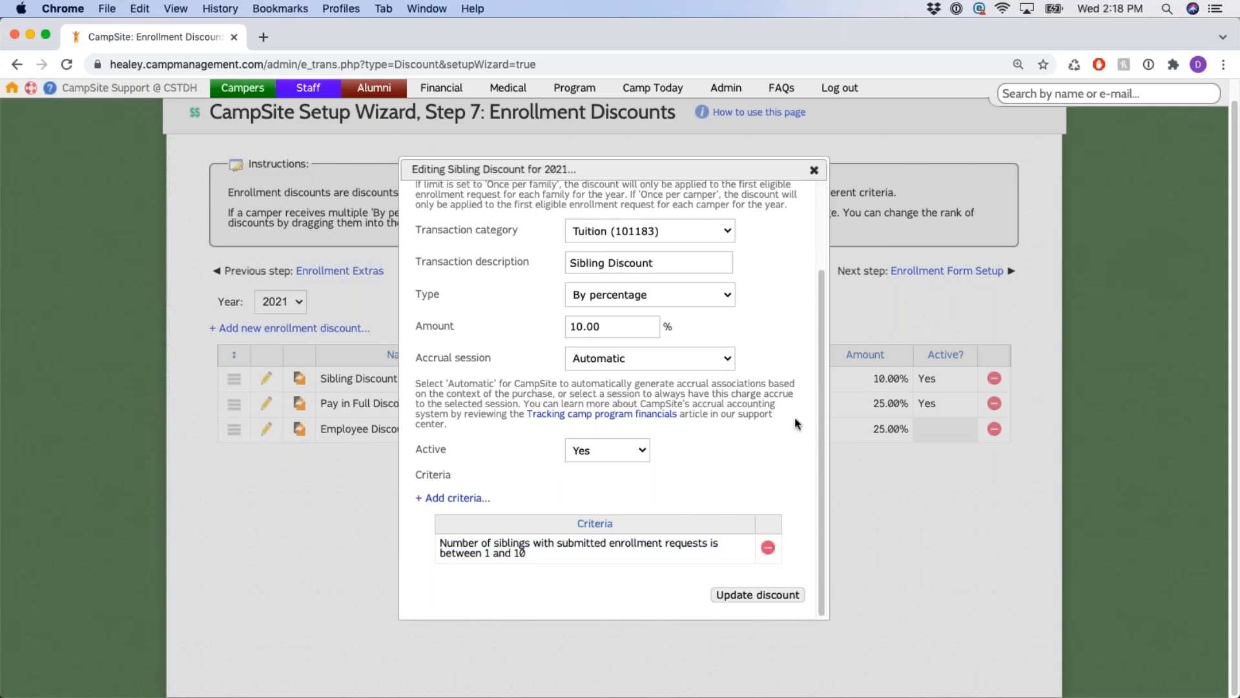
scroll(794, 418, up, 3)
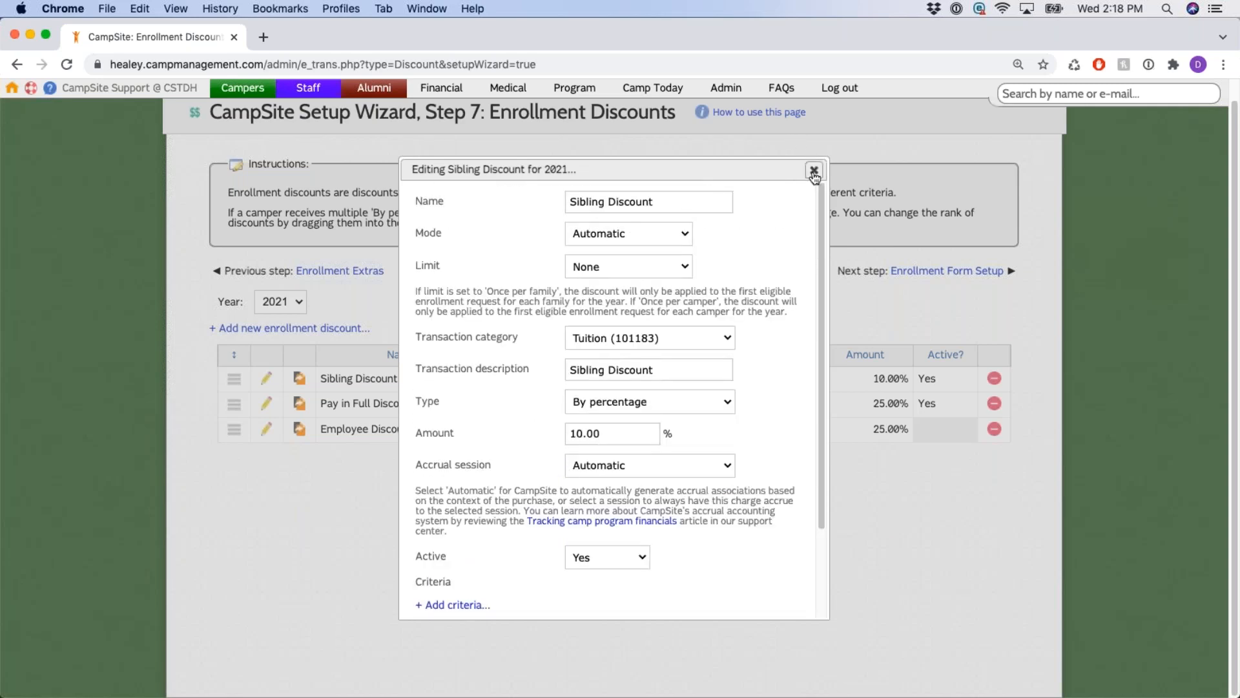
click(814, 171)
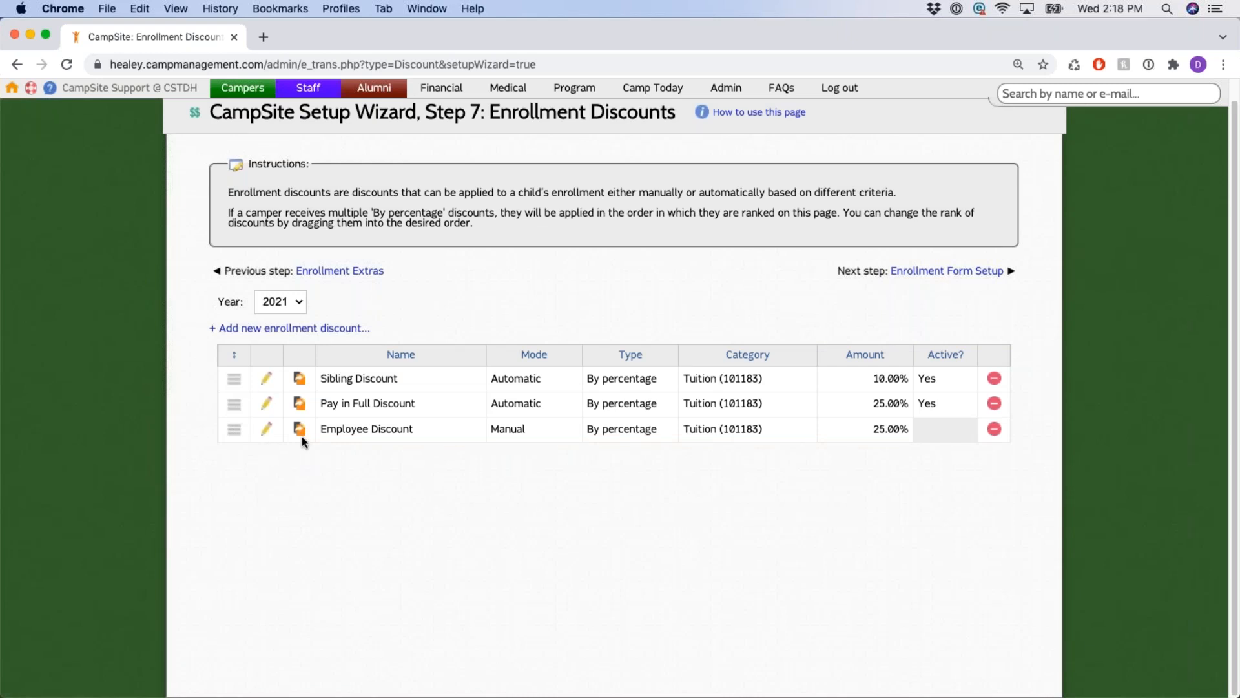
click(301, 384)
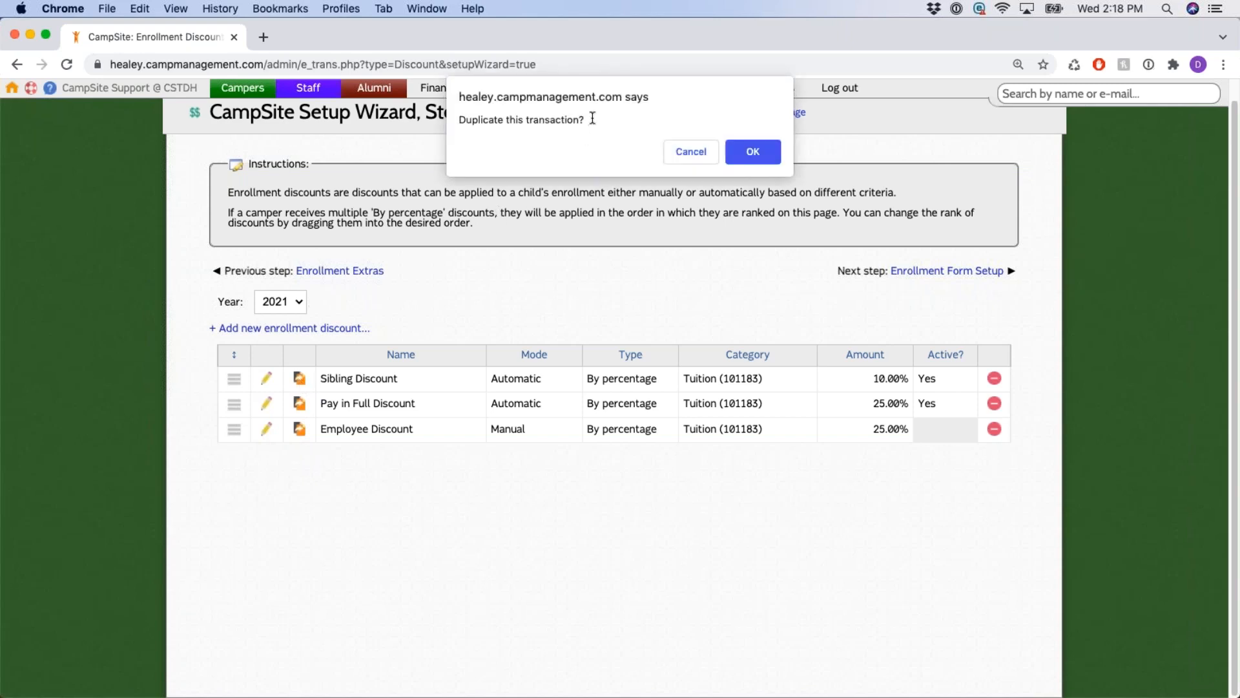
drag(589, 120, 454, 121)
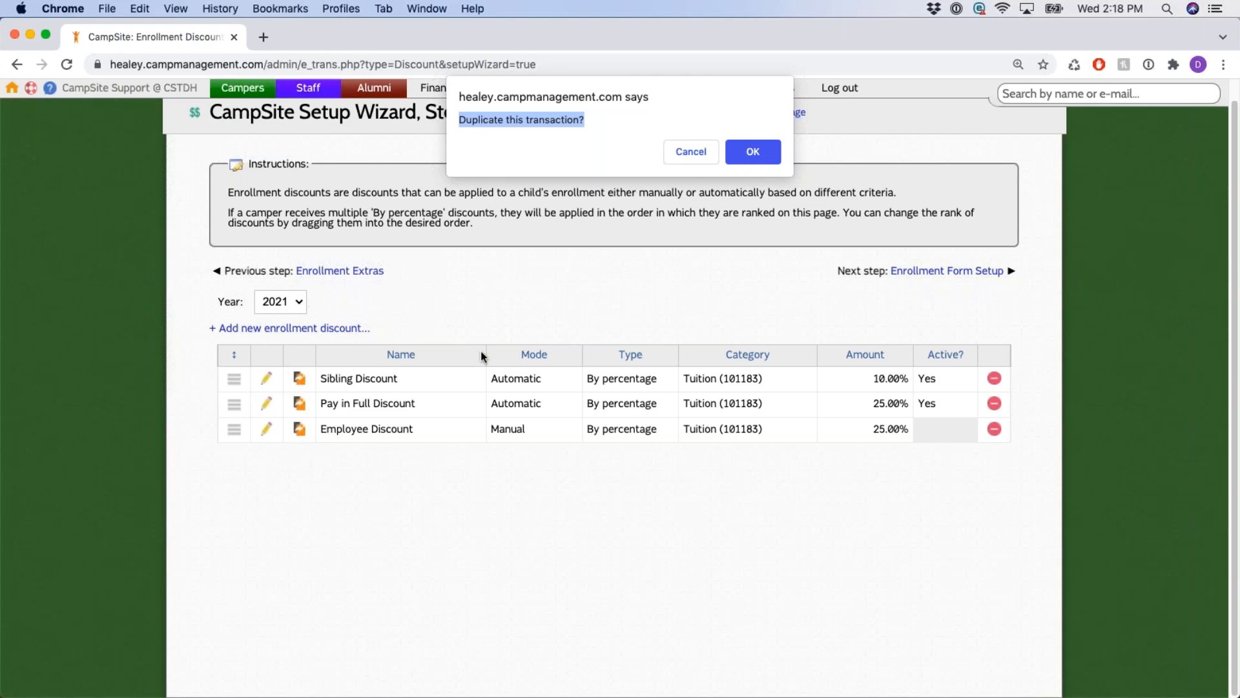
click(589, 305)
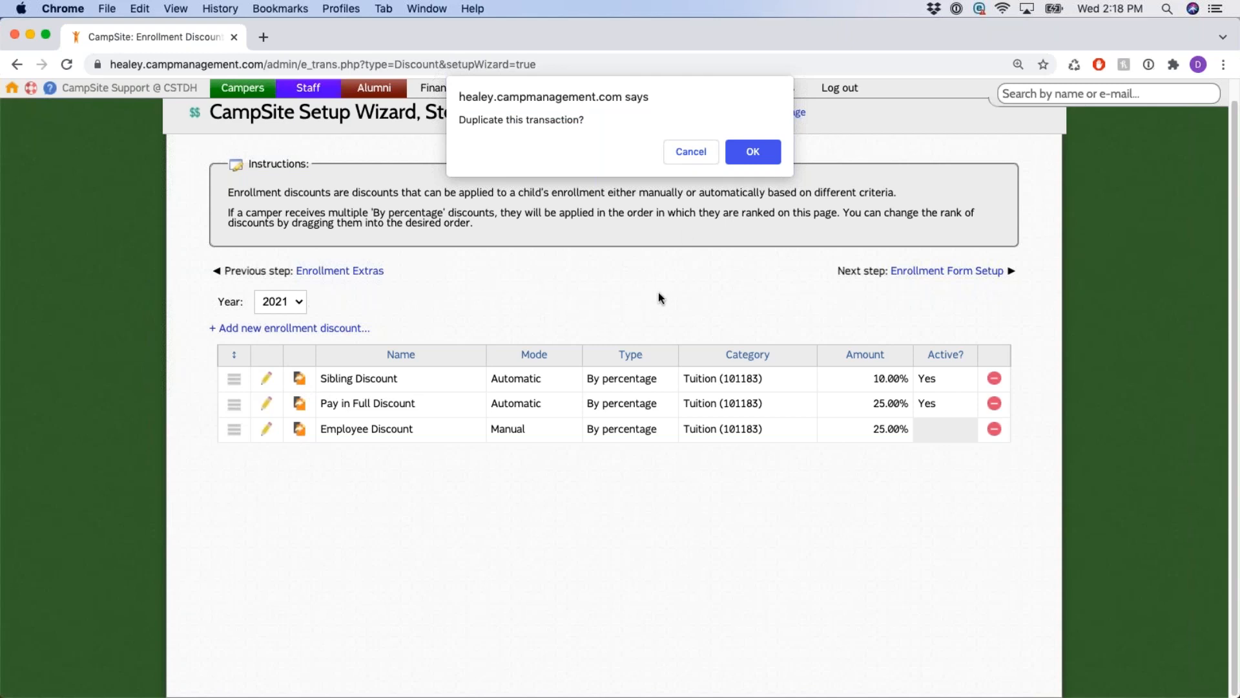
click(704, 154)
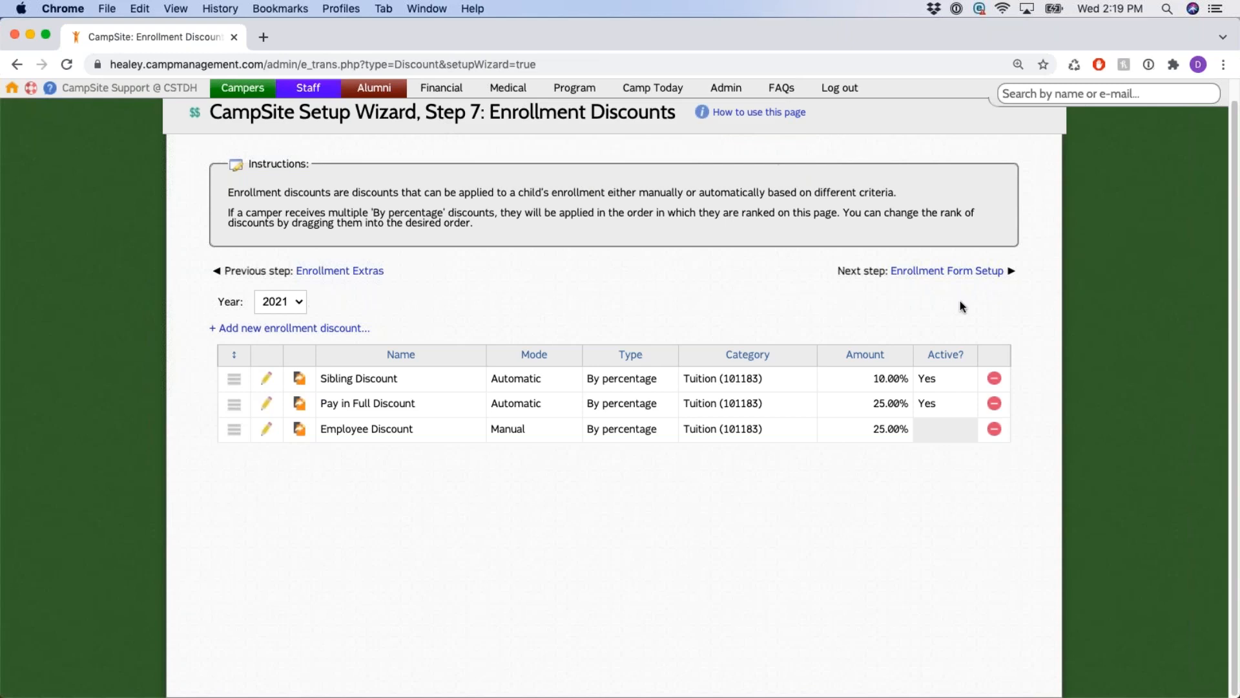
Move on to Step 8 and review the returning- and new-family enrollment form questions.
click(980, 271)
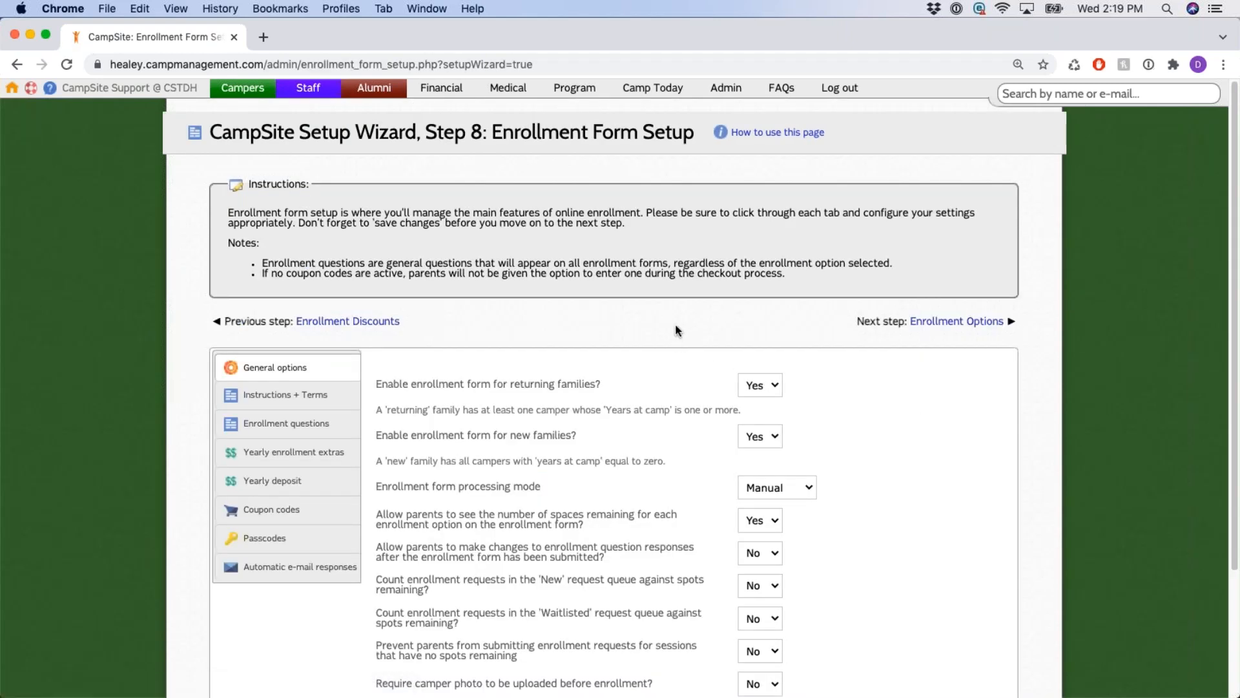
scroll(677, 330, down, 2)
scroll(672, 328, up, 2)
scroll(801, 316, down, 2)
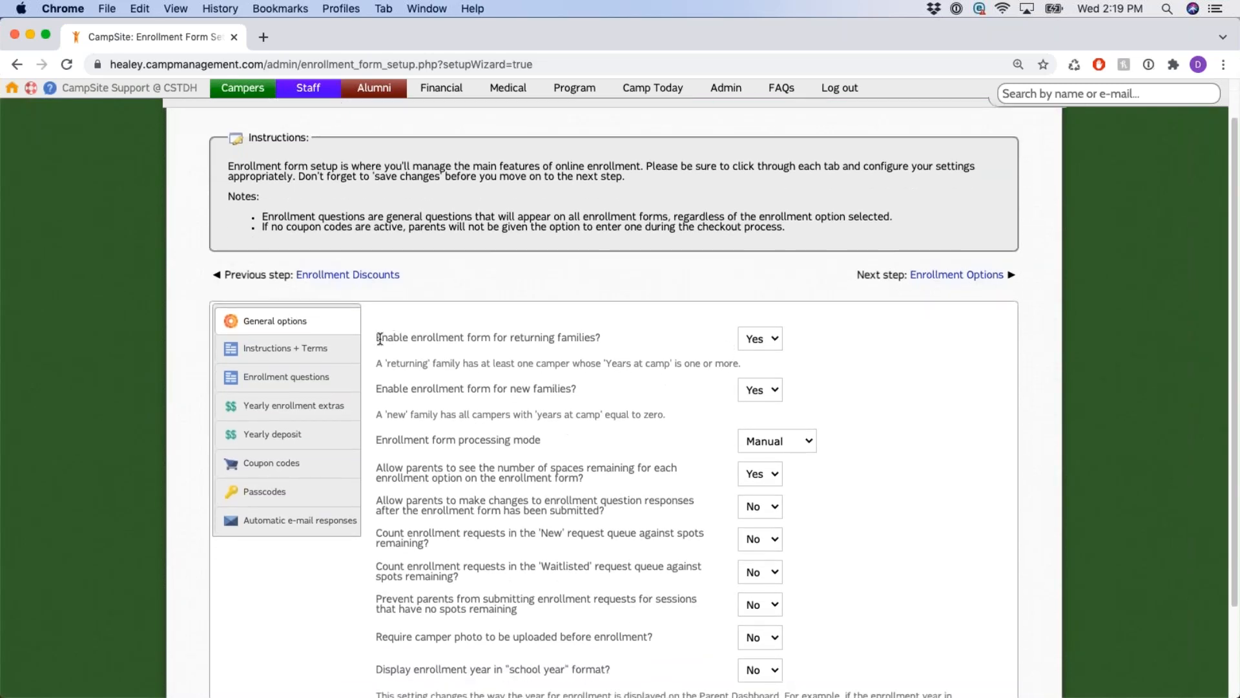
drag(378, 338, 601, 339)
drag(394, 385, 604, 395)
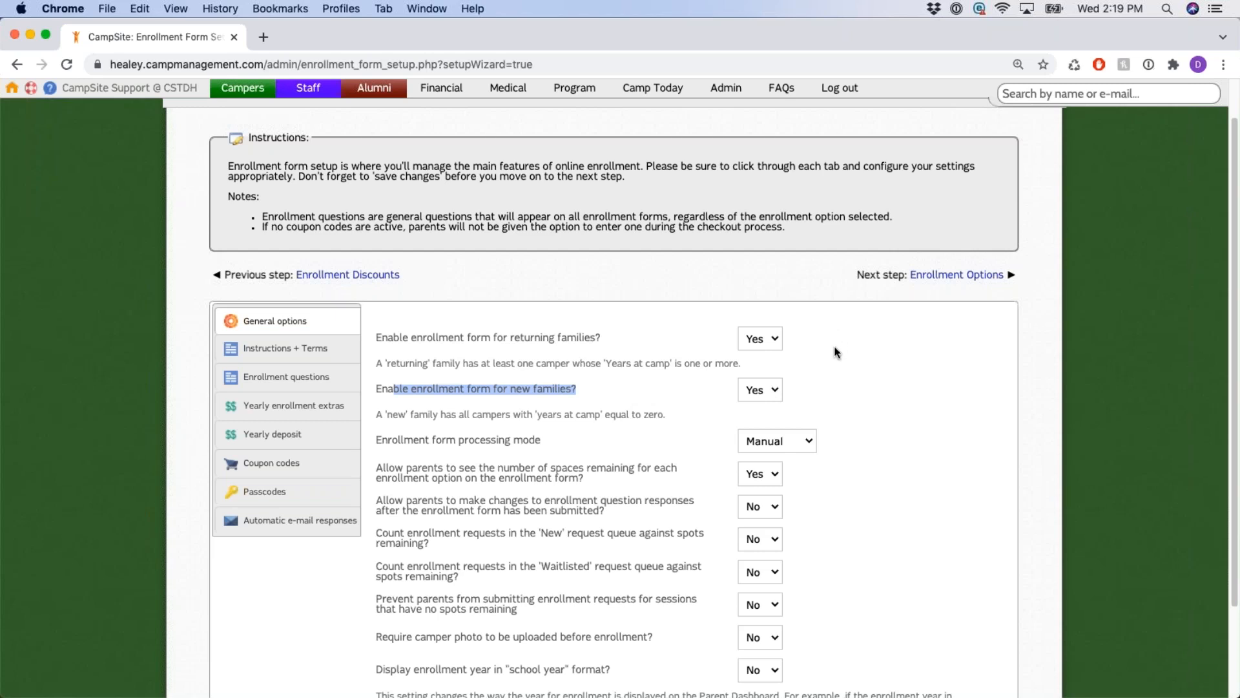
Switch the enrollment form to No for both new and returning families.
click(762, 406)
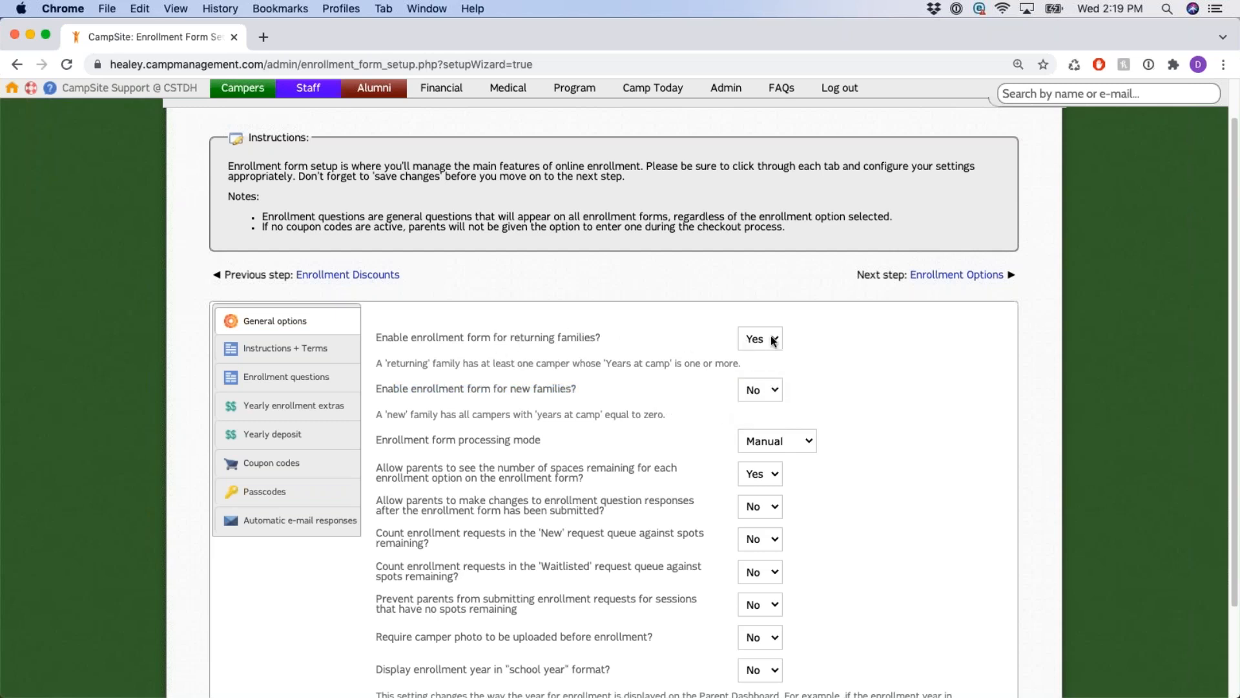
drag(503, 388, 593, 396)
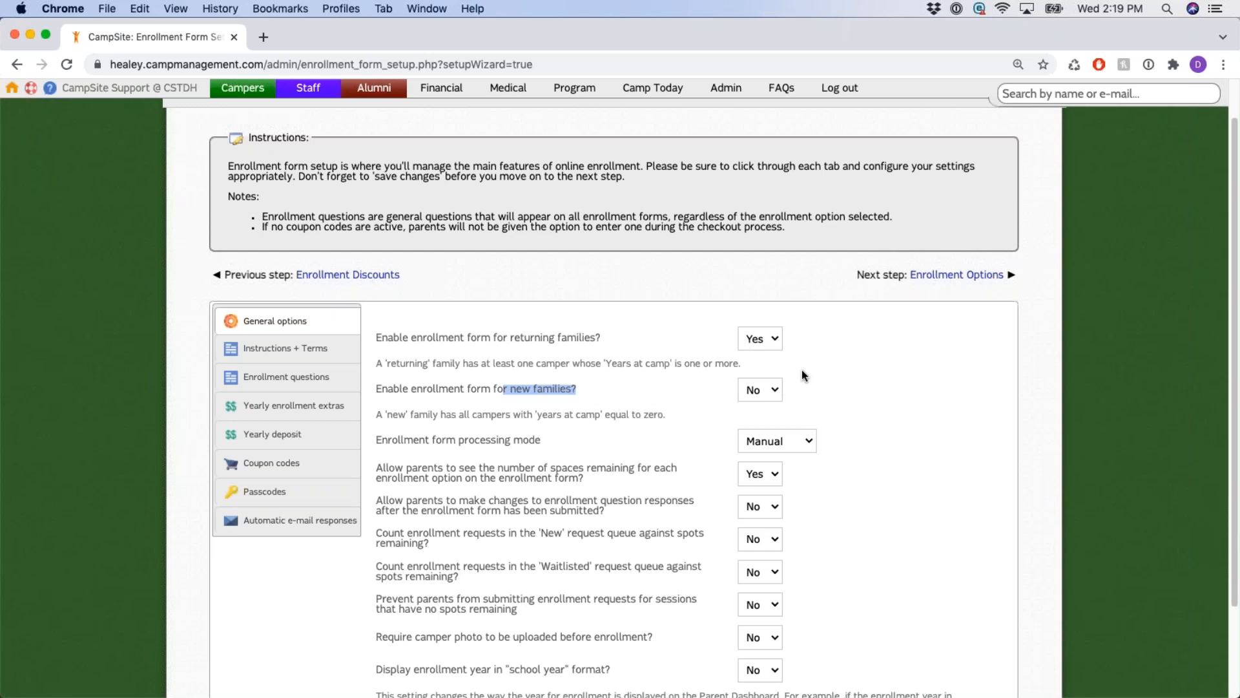
click(766, 340)
click(762, 352)
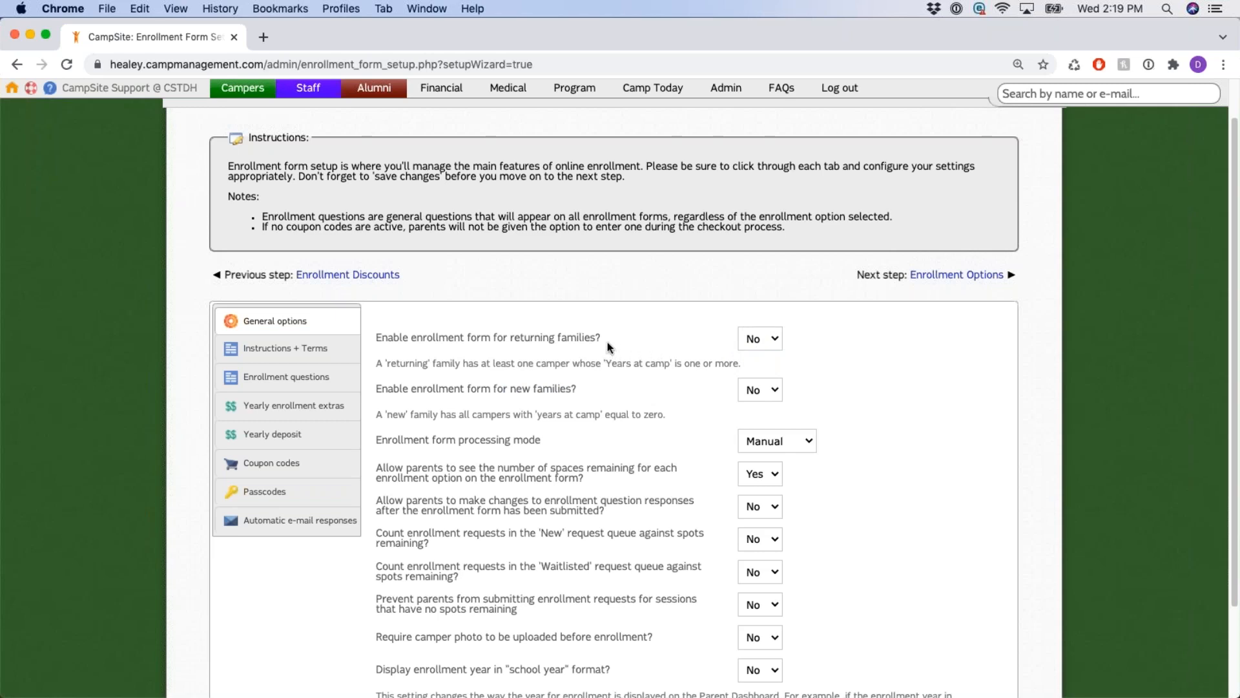
drag(560, 337, 602, 338)
click(656, 334)
Switch the enrollment form back to Yes for both returning and new families.
click(771, 347)
click(769, 321)
click(771, 389)
click(755, 373)
click(857, 342)
drag(549, 337, 599, 338)
drag(543, 388, 651, 399)
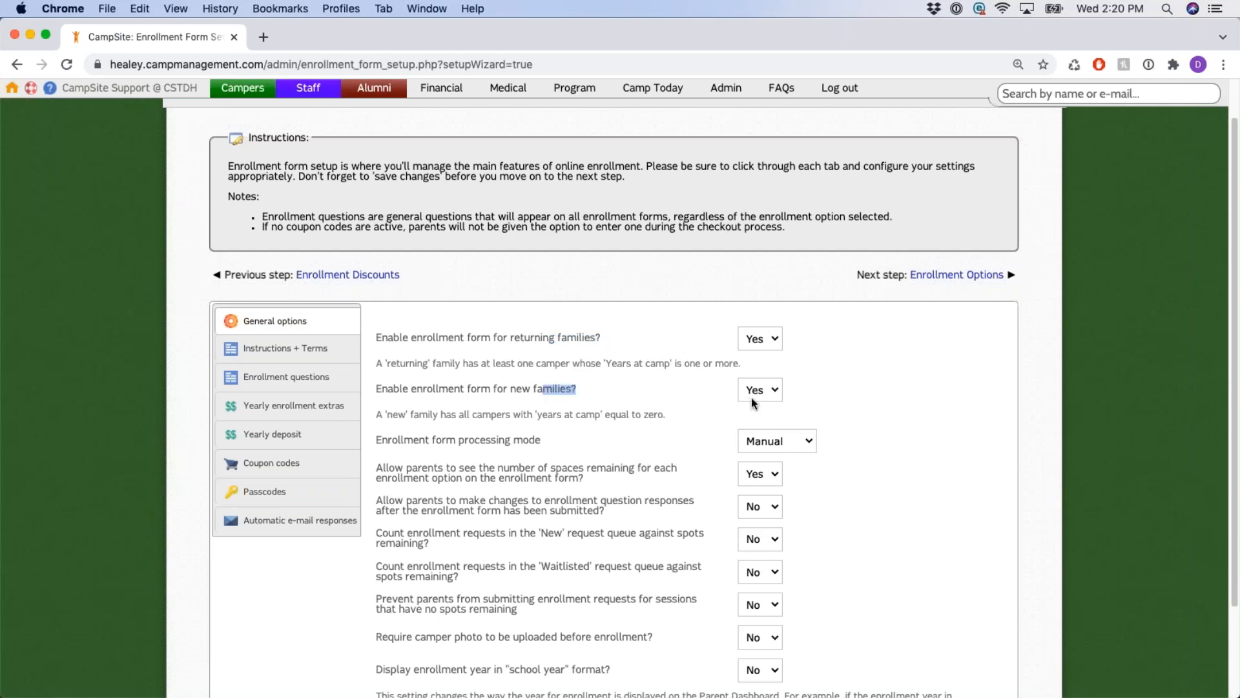
click(703, 342)
scroll(705, 326, down, 3)
drag(379, 347, 546, 349)
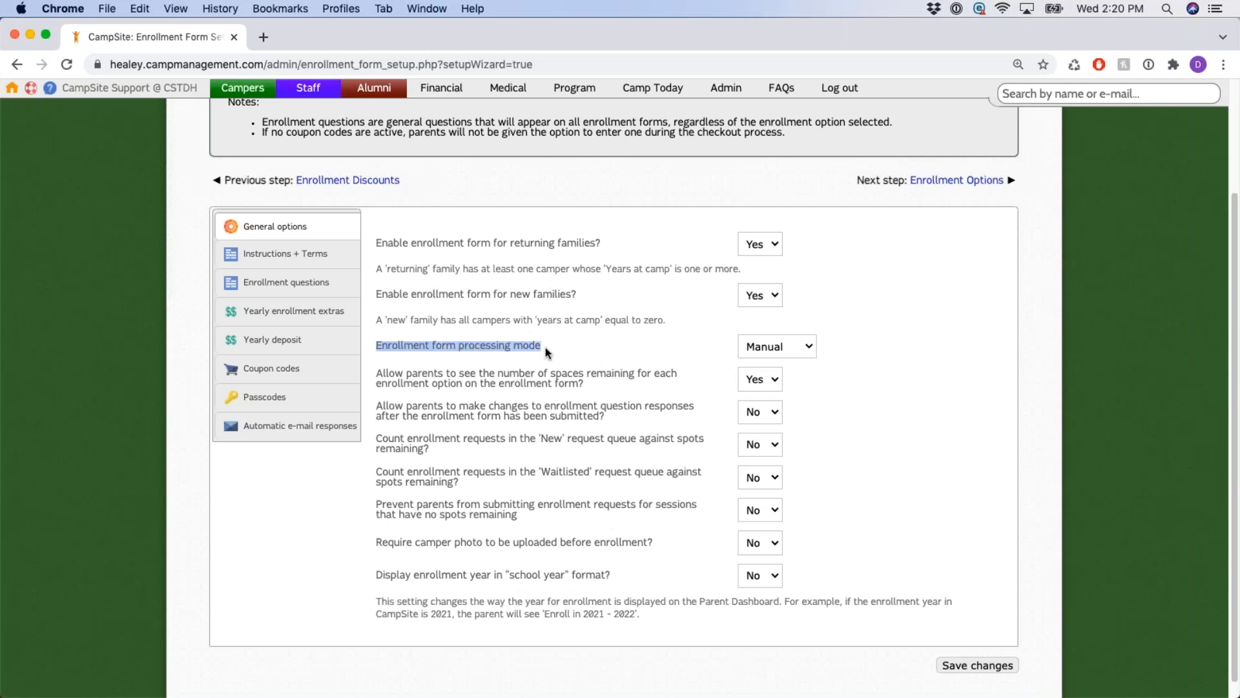
click(617, 343)
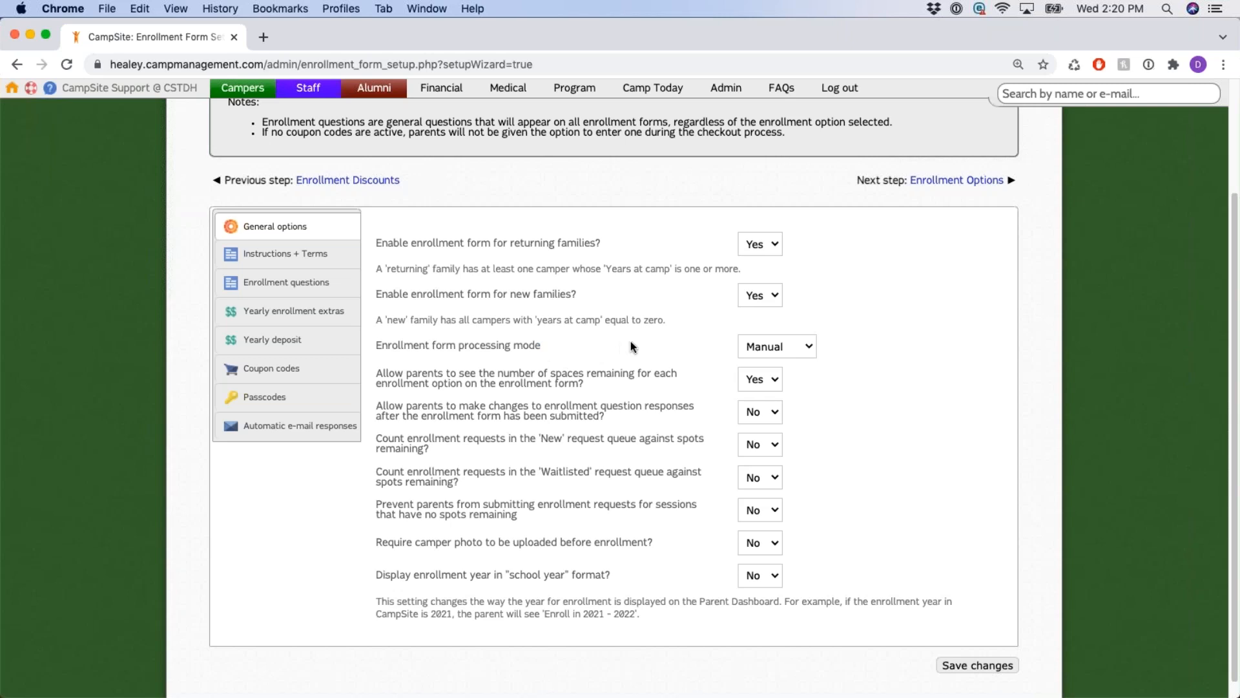
click(809, 349)
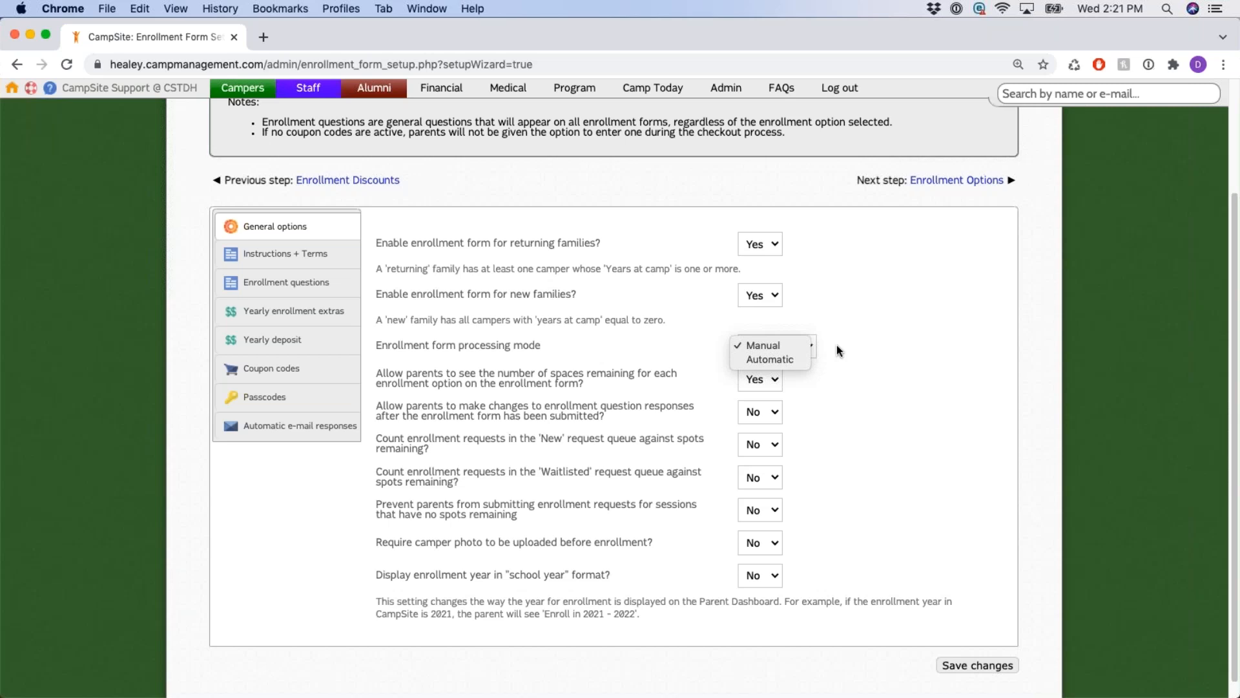
click(858, 344)
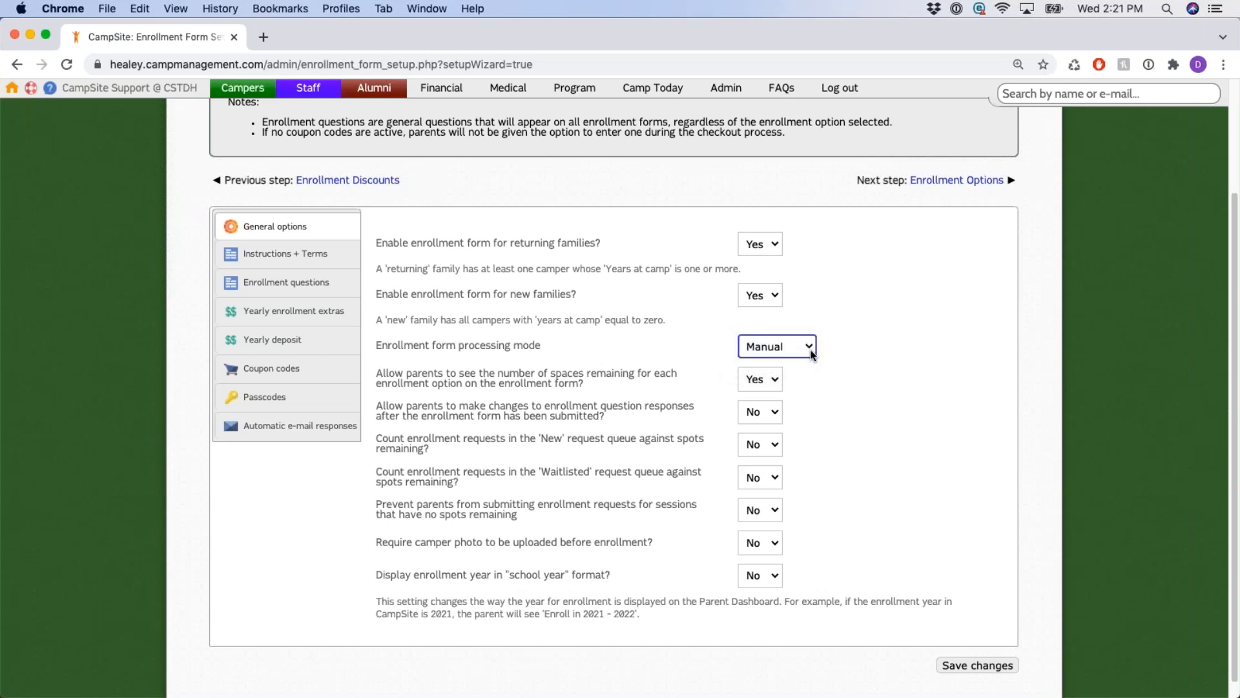
click(644, 331)
drag(374, 372, 615, 386)
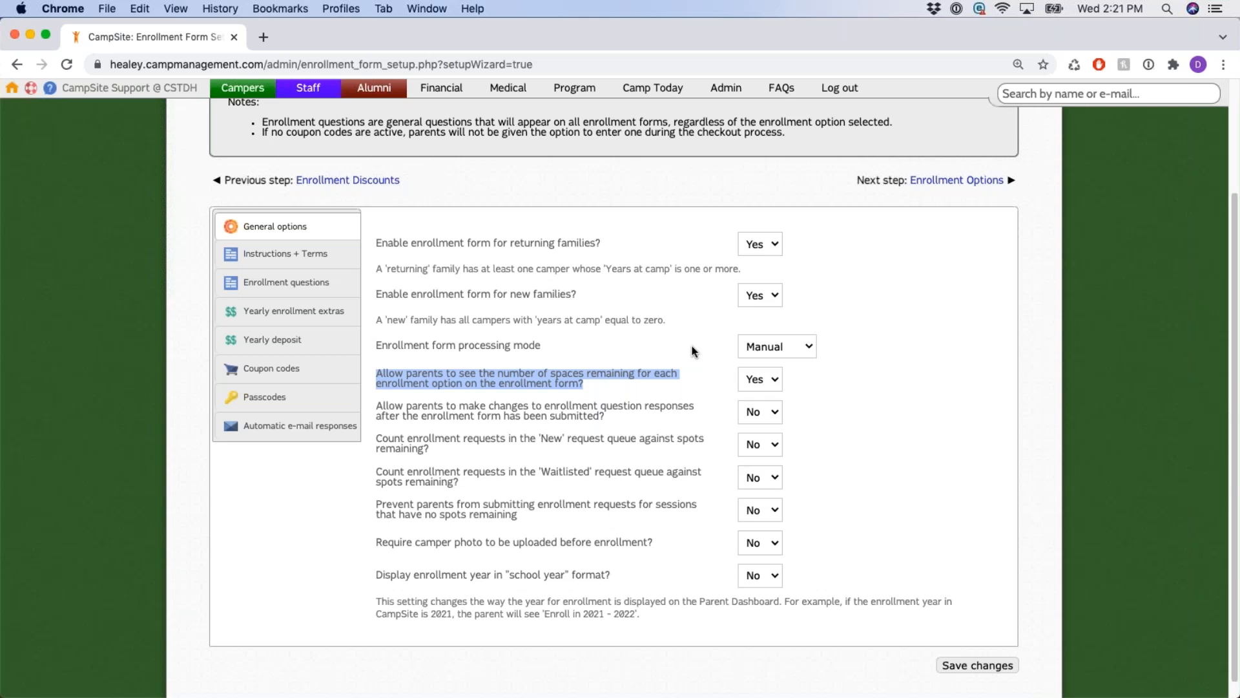
drag(689, 358, 802, 387)
click(860, 382)
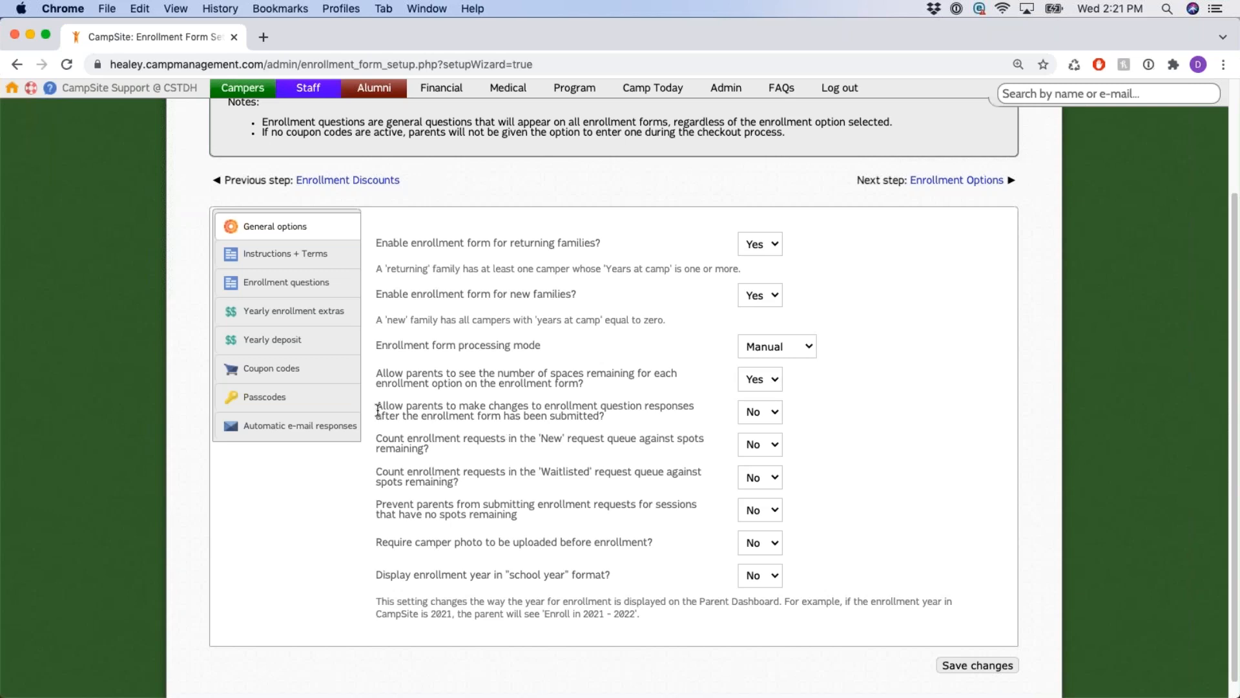
drag(376, 406, 630, 428)
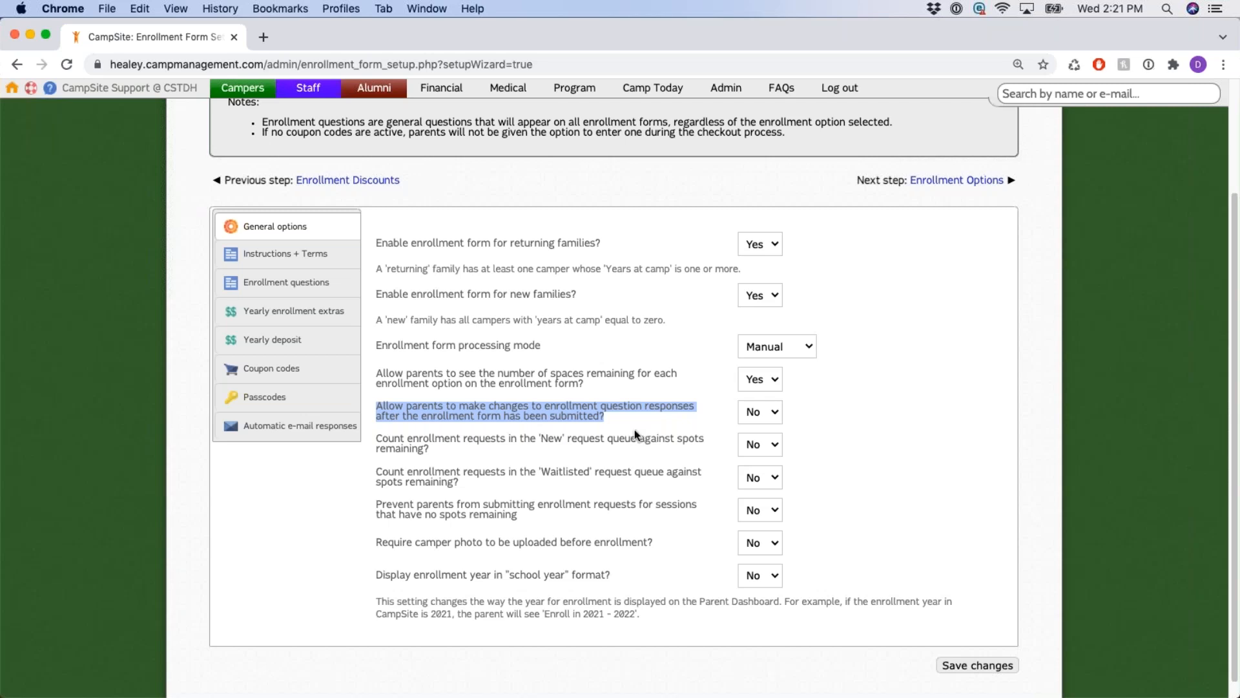
click(634, 429)
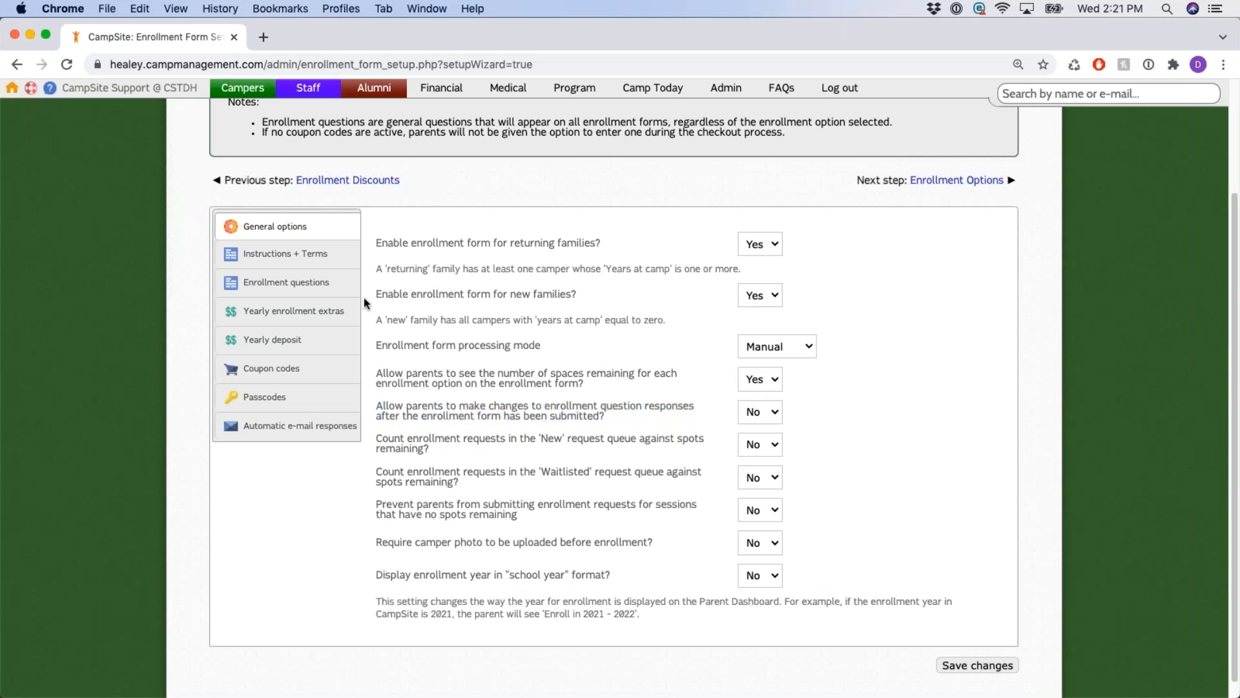
scroll(392, 321, up, 4)
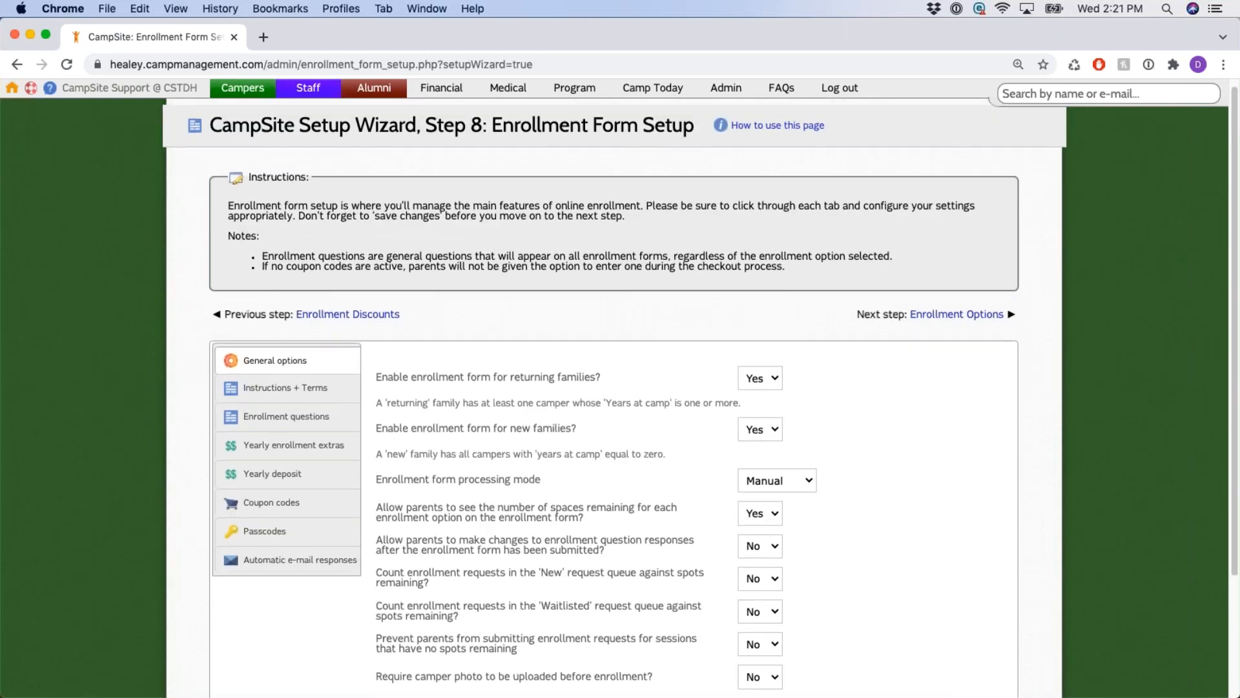
scroll(636, 427, down, 4)
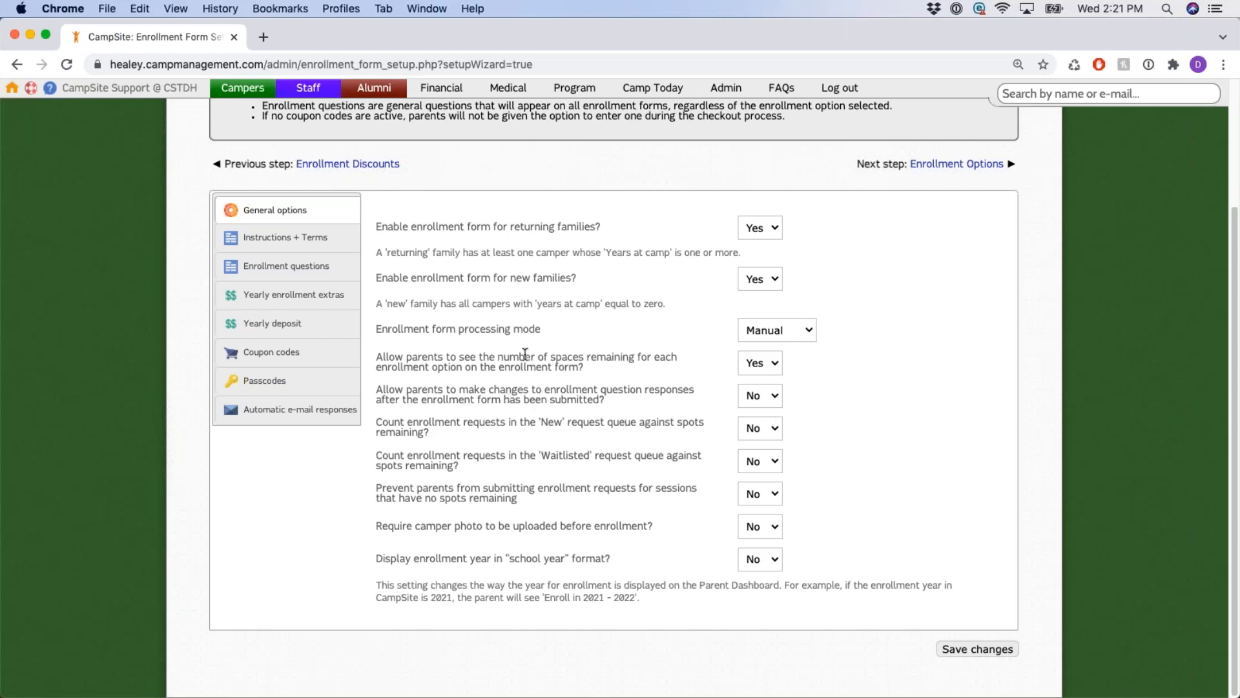
drag(376, 420, 581, 474)
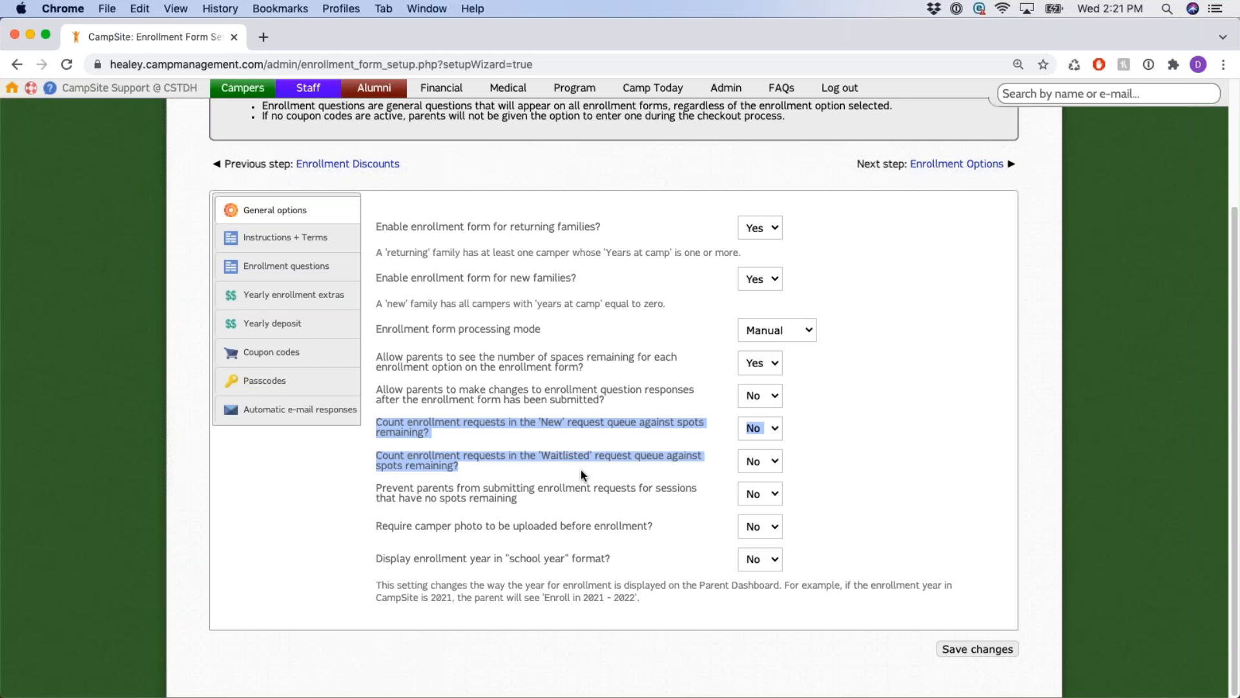
click(613, 415)
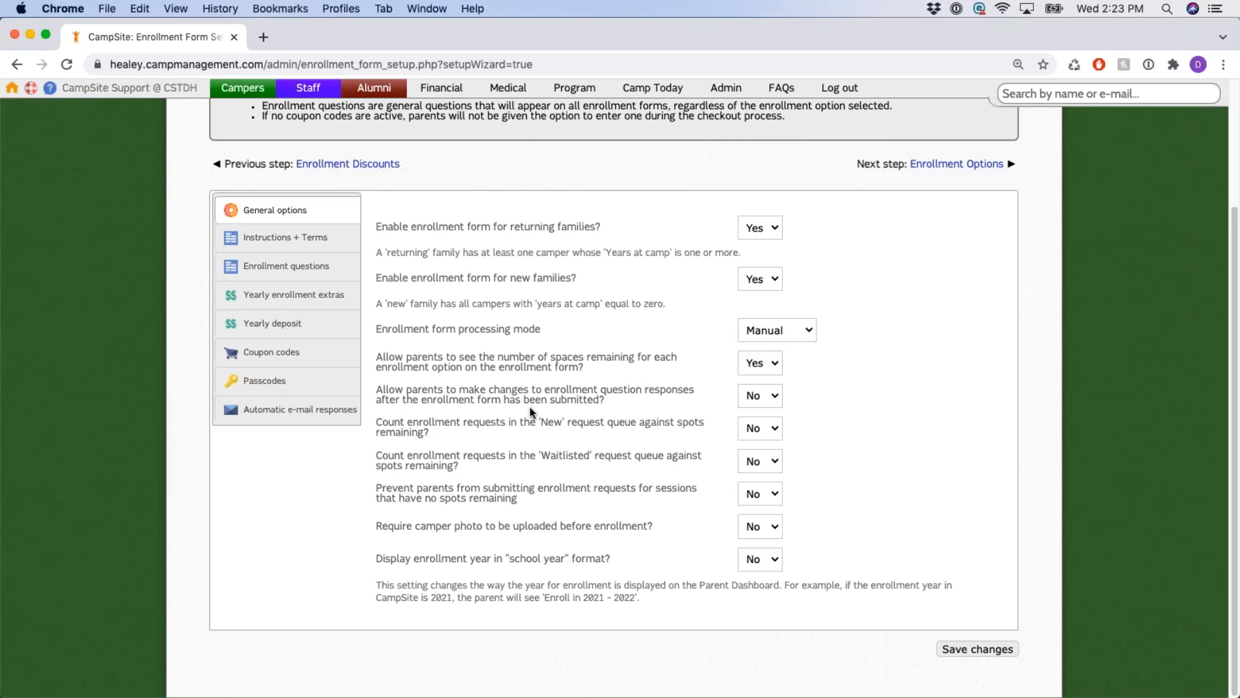
drag(544, 421, 583, 425)
click(608, 430)
drag(539, 422, 591, 427)
click(589, 424)
drag(536, 421, 598, 441)
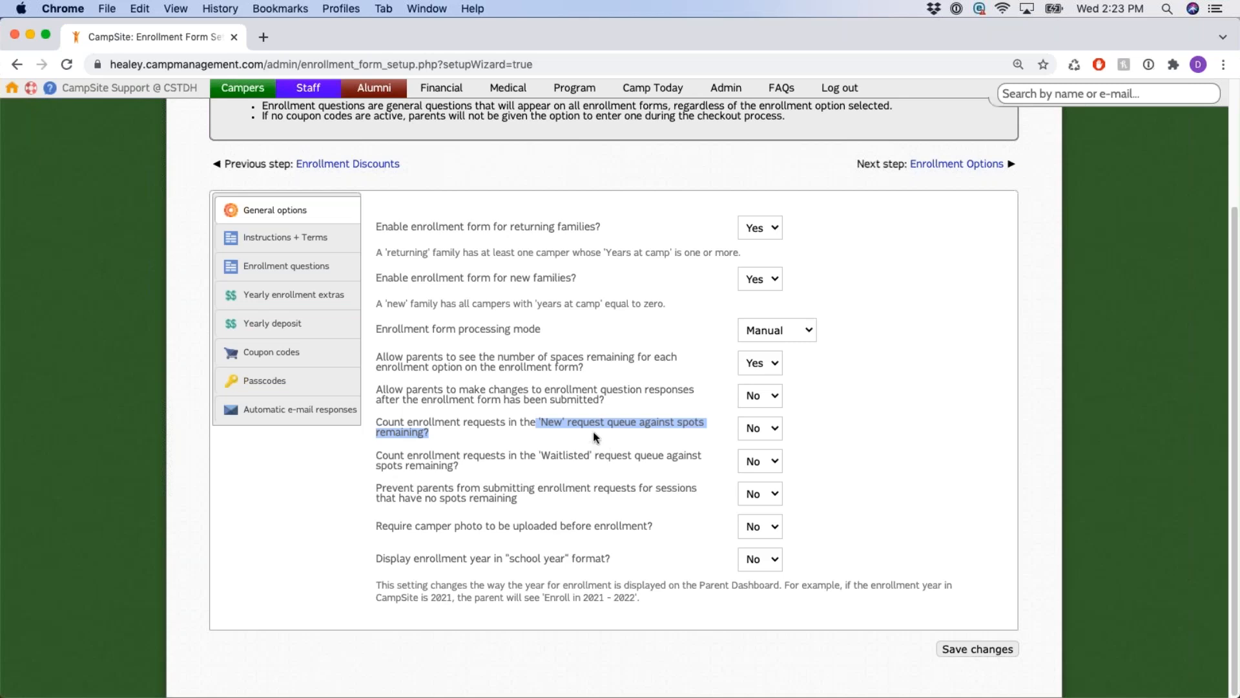
click(590, 434)
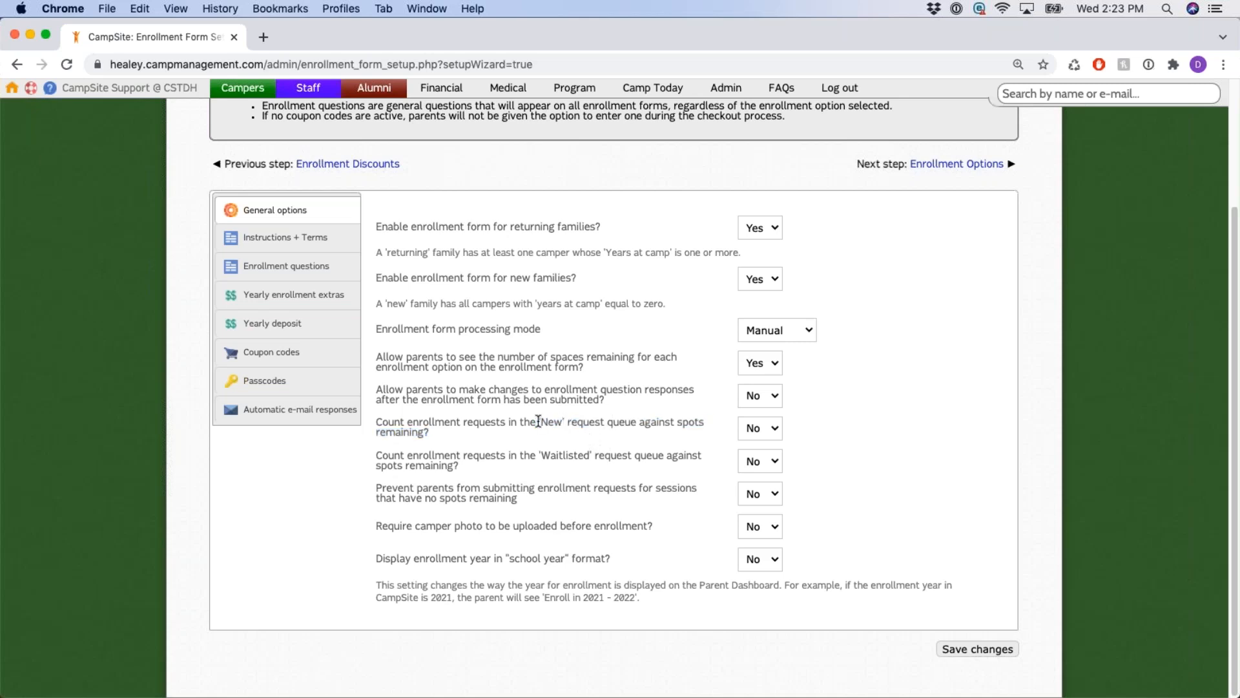
Review the New queue and full-session blocking questions, leaving the Waitlisted queue at No.
drag(542, 424, 611, 433)
click(611, 432)
drag(375, 492, 504, 508)
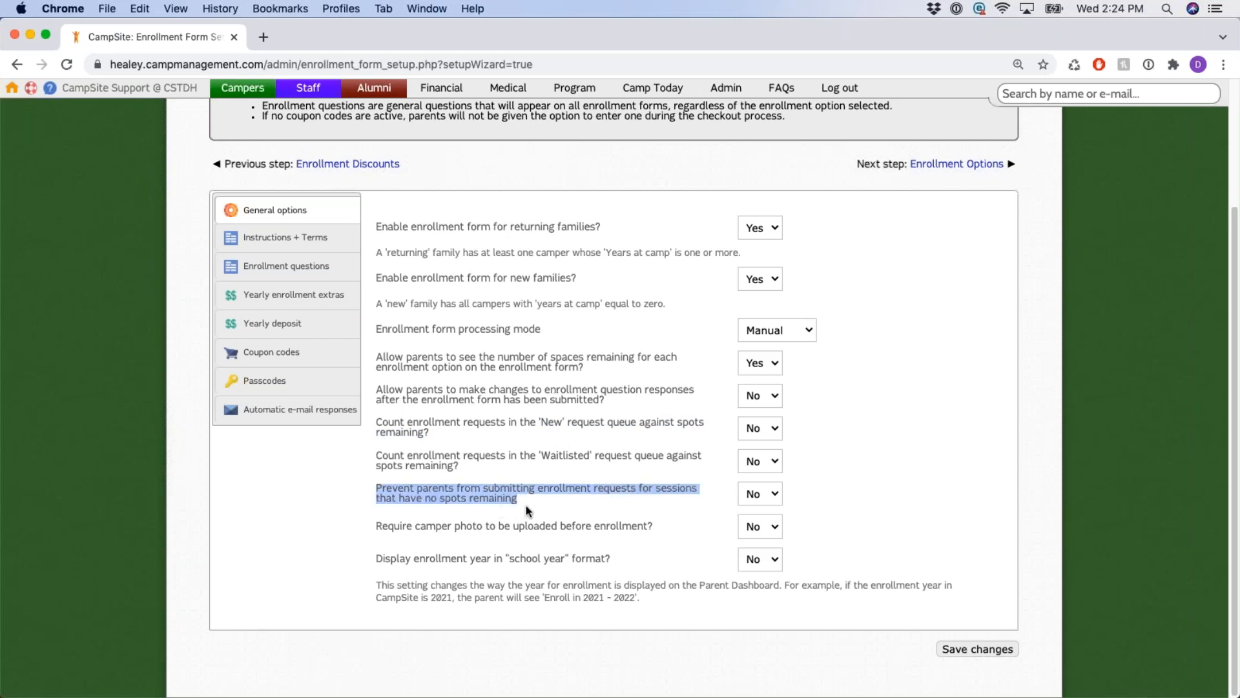
click(600, 505)
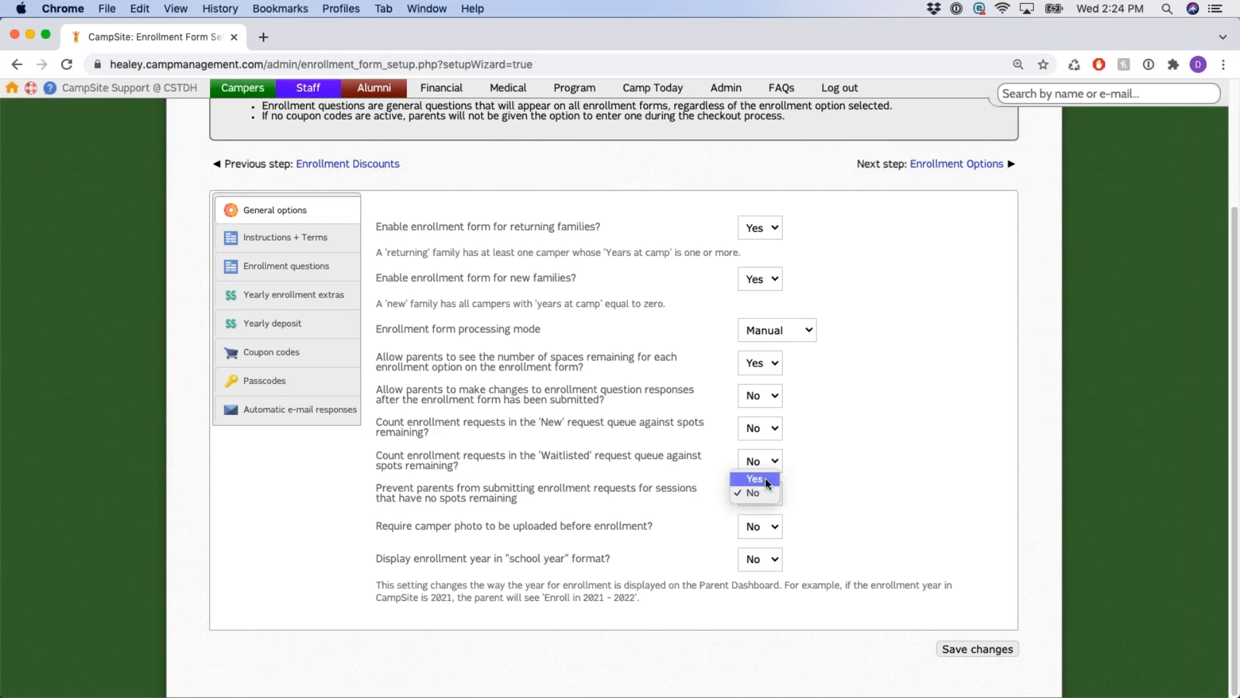
click(766, 493)
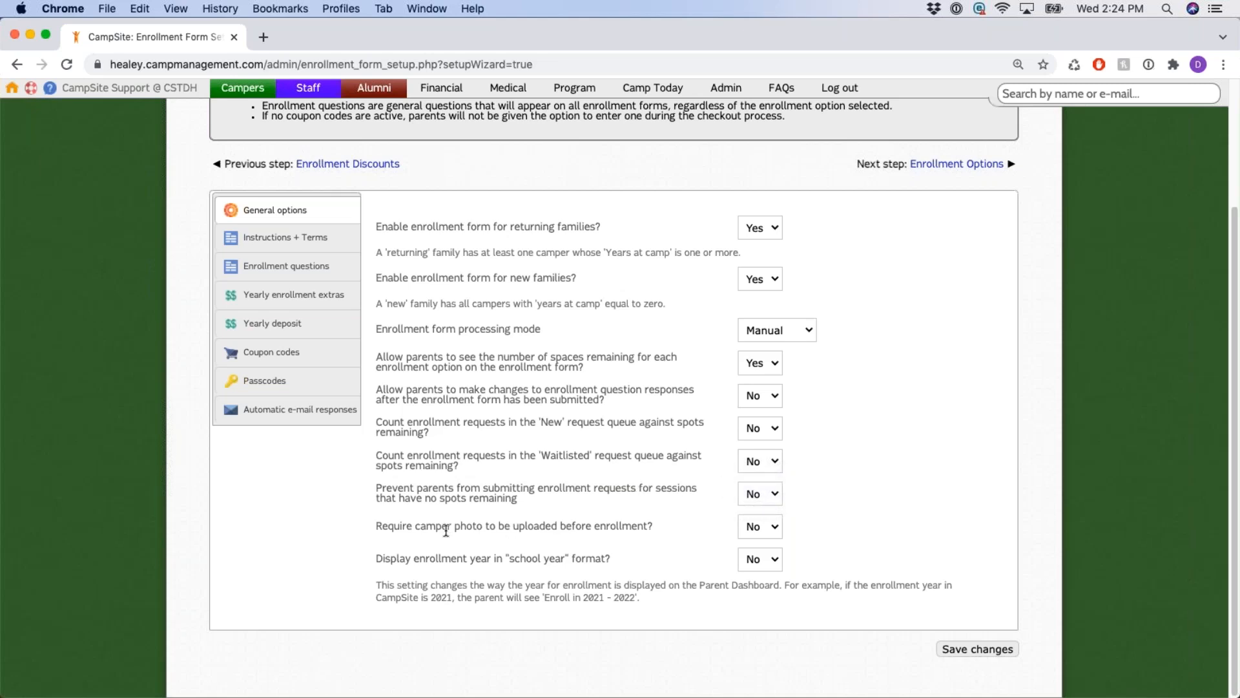
Review the camper photo requirement and keep blocking of full-session requests at No.
drag(374, 525, 654, 527)
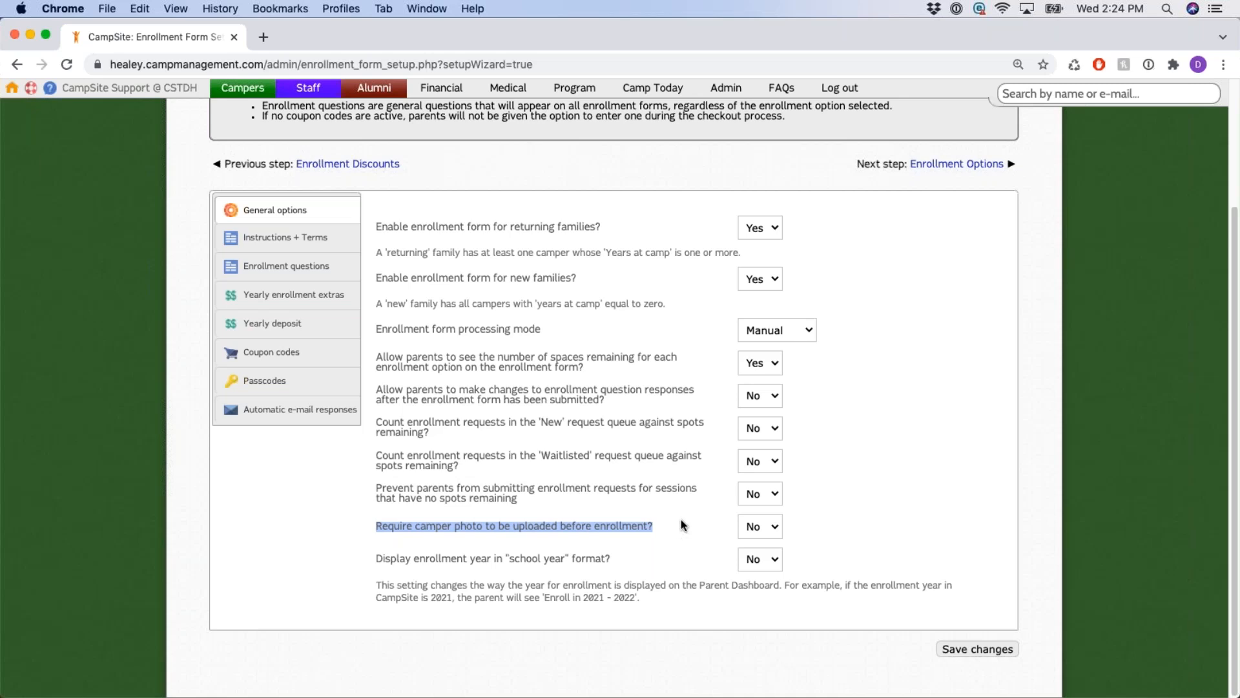
click(673, 522)
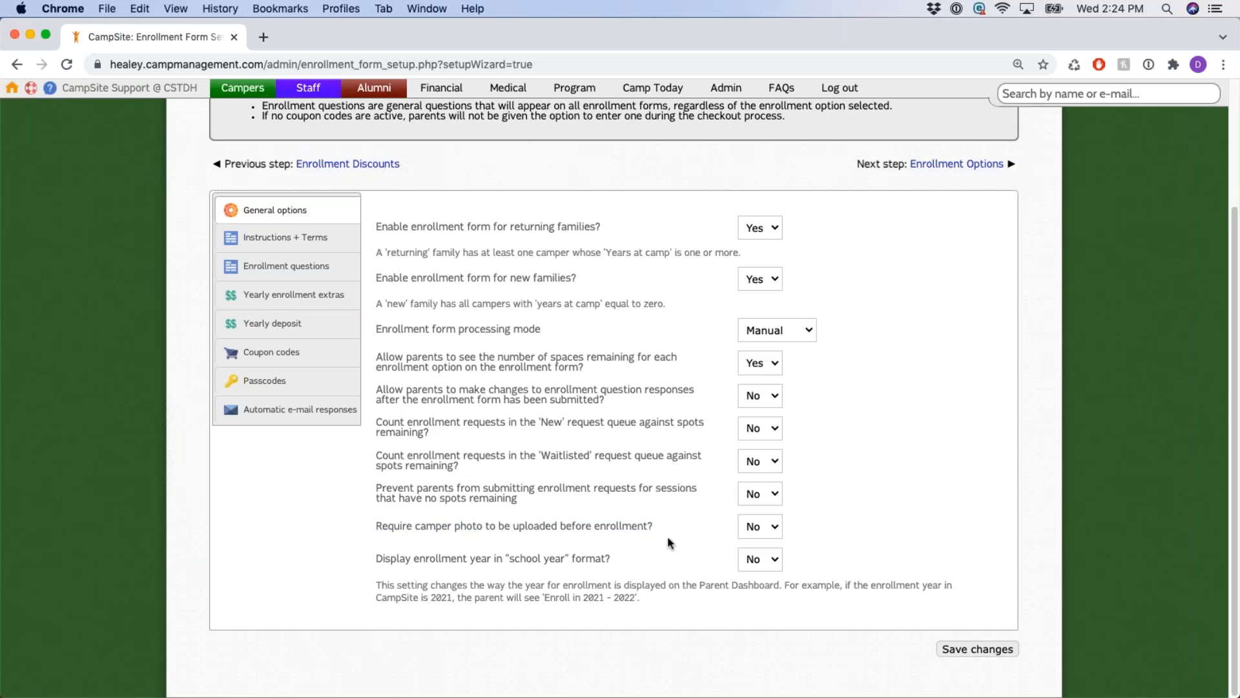
click(769, 526)
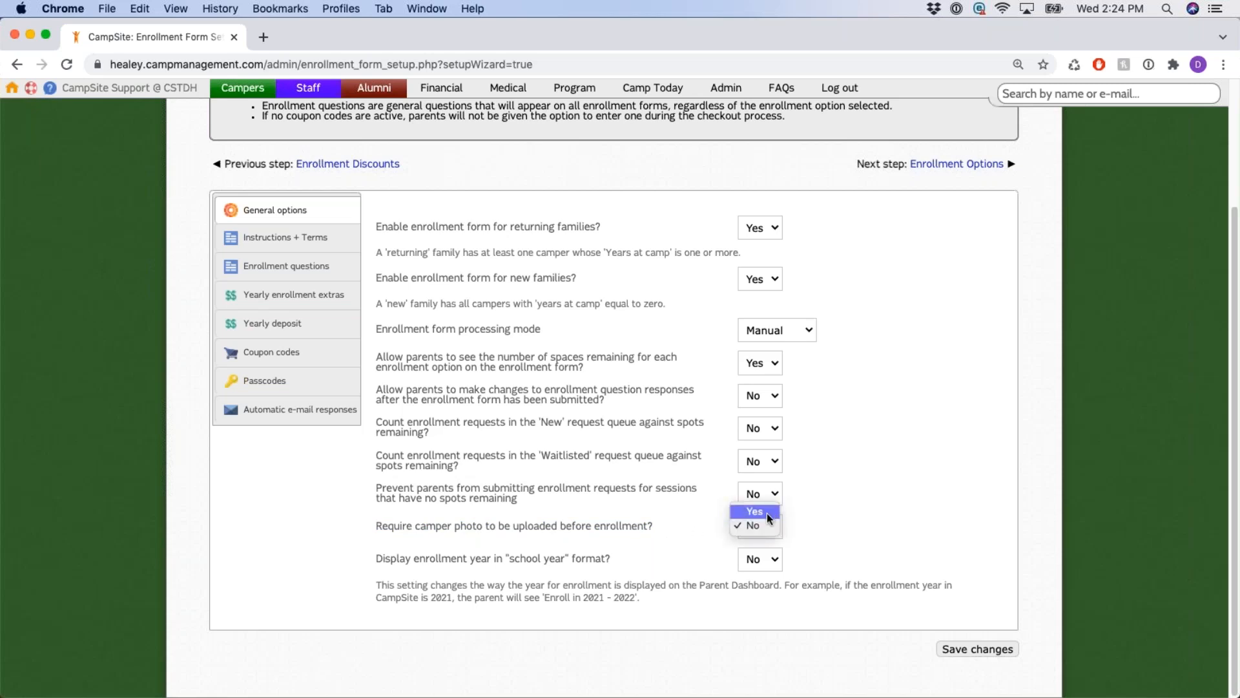
click(766, 525)
click(675, 516)
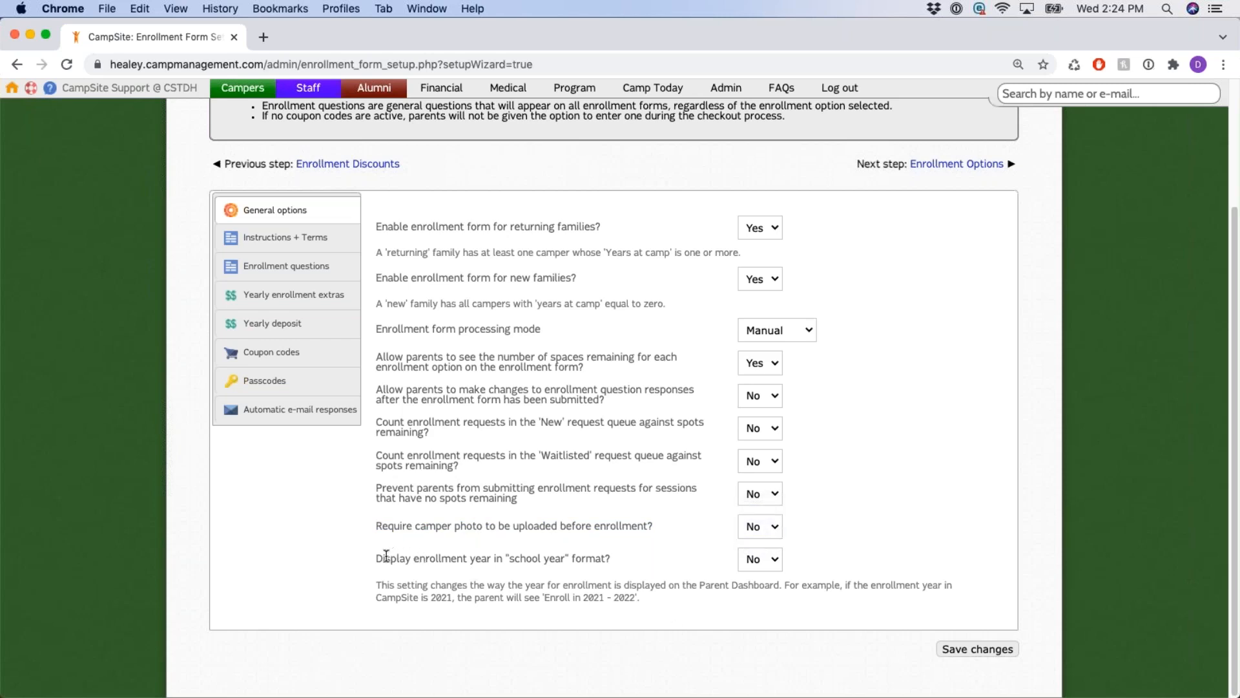
Review the school-year format question and its 'Enroll in 2021 - 2022' example, then save the options.
triple_click(415, 561)
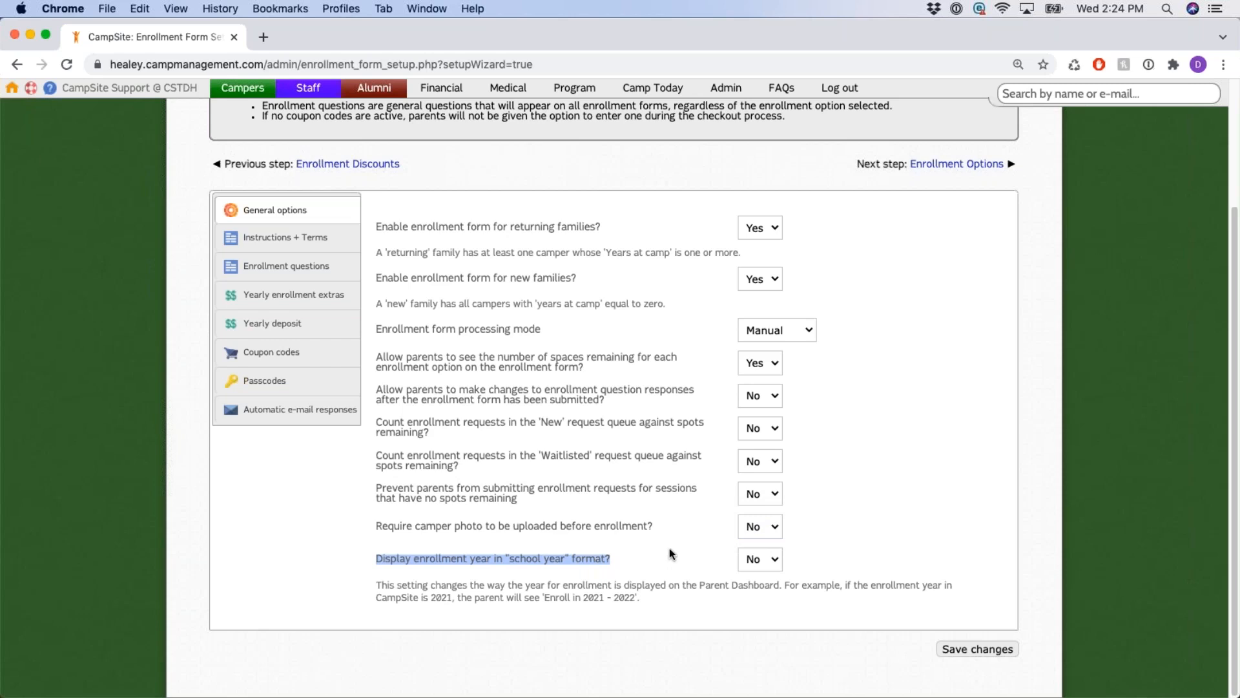
click(672, 586)
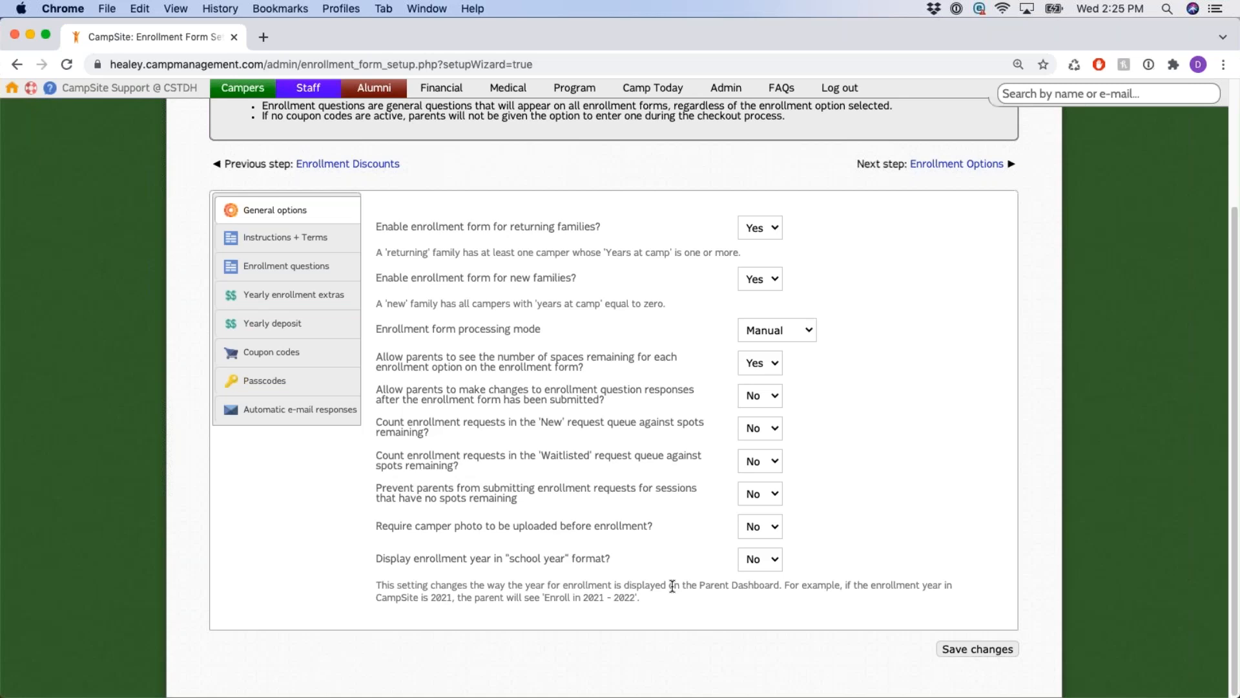
drag(545, 597, 654, 609)
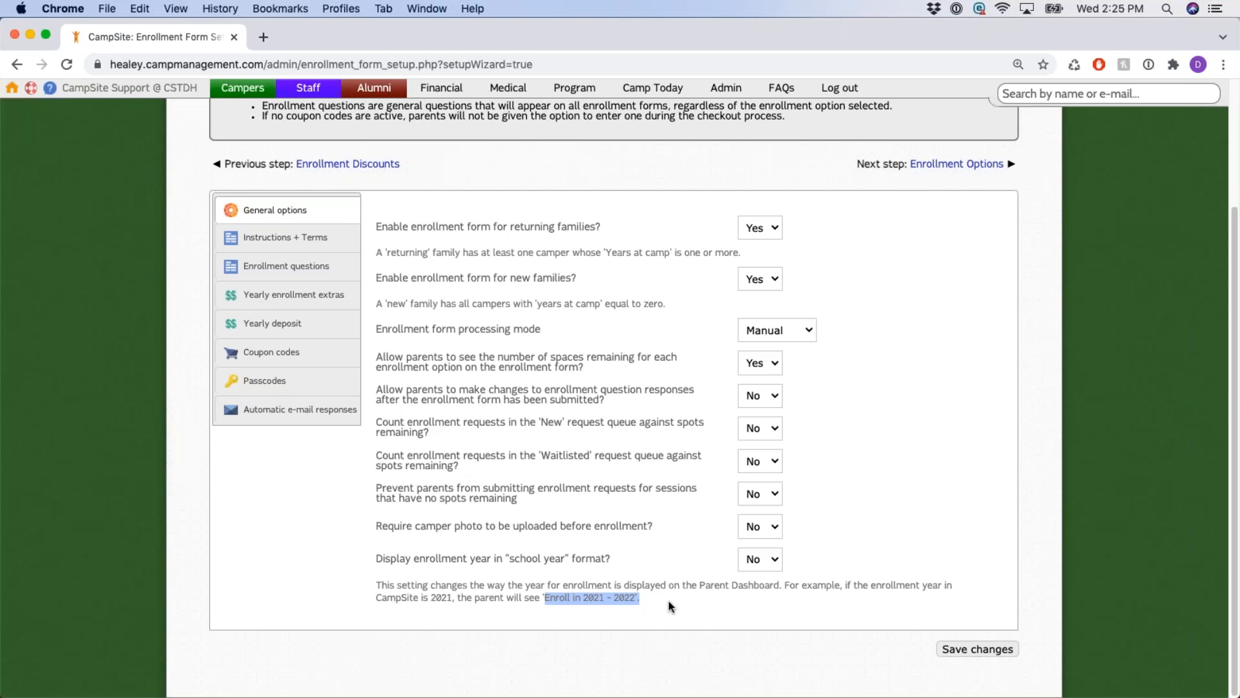
click(653, 601)
drag(574, 598, 682, 598)
click(977, 650)
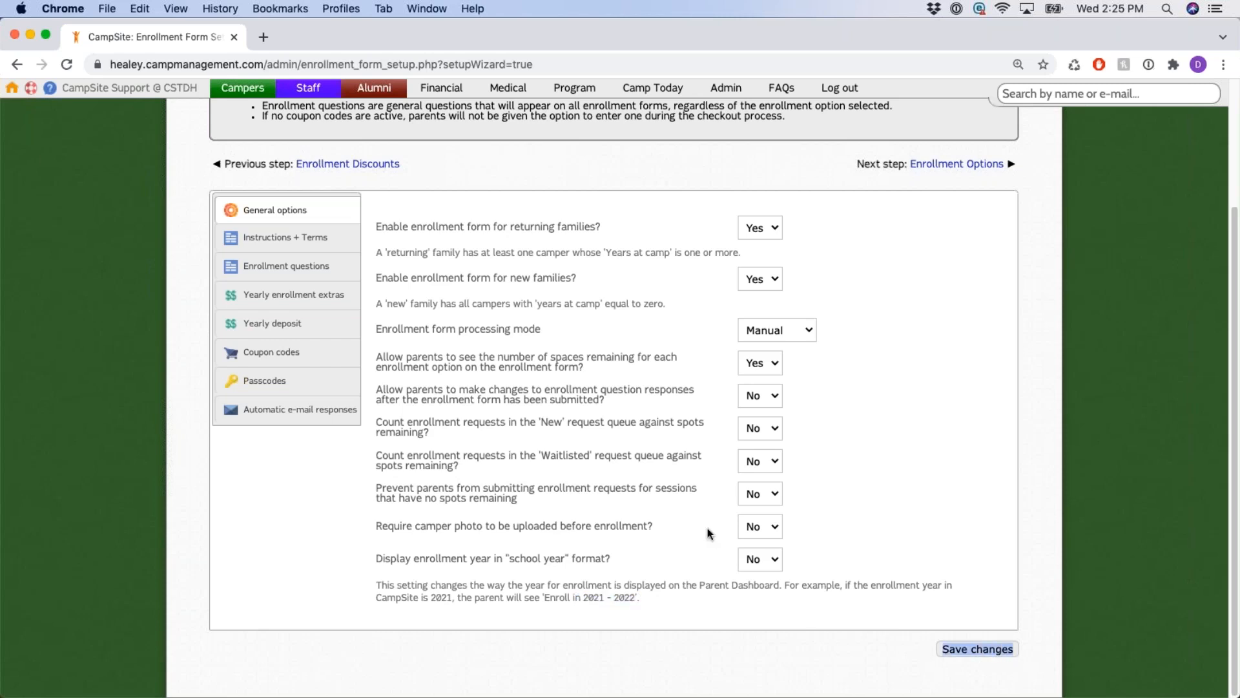
scroll(629, 548, up, 3)
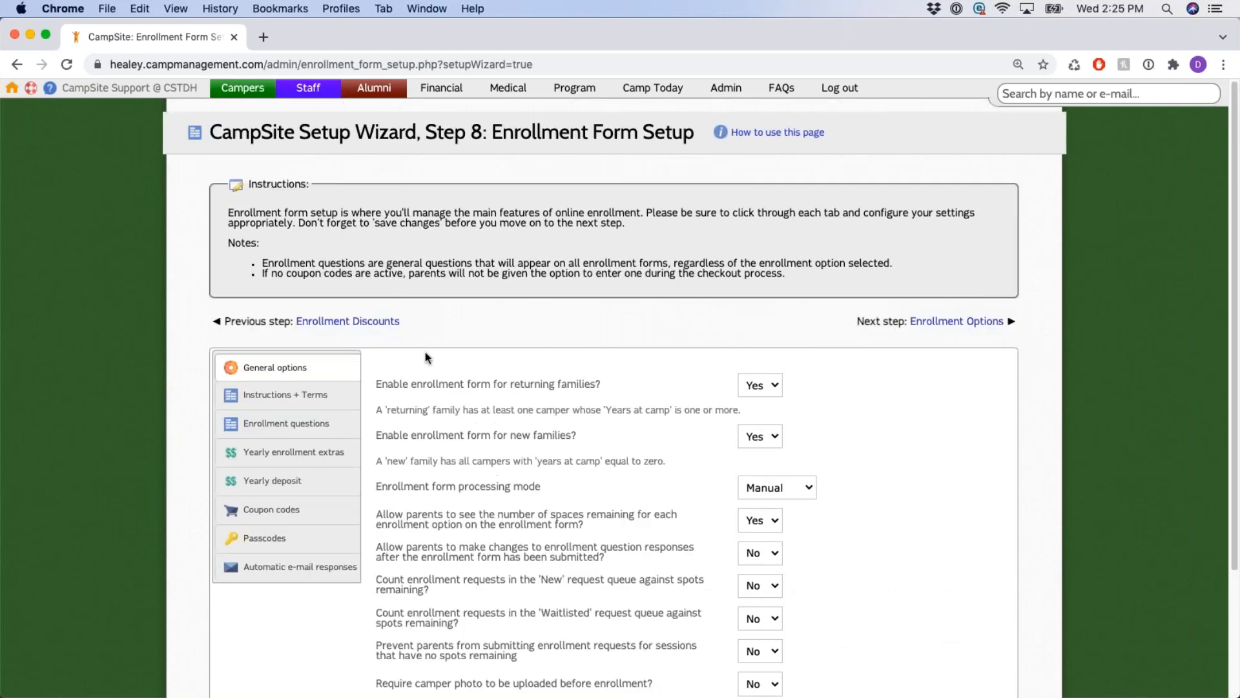
click(329, 396)
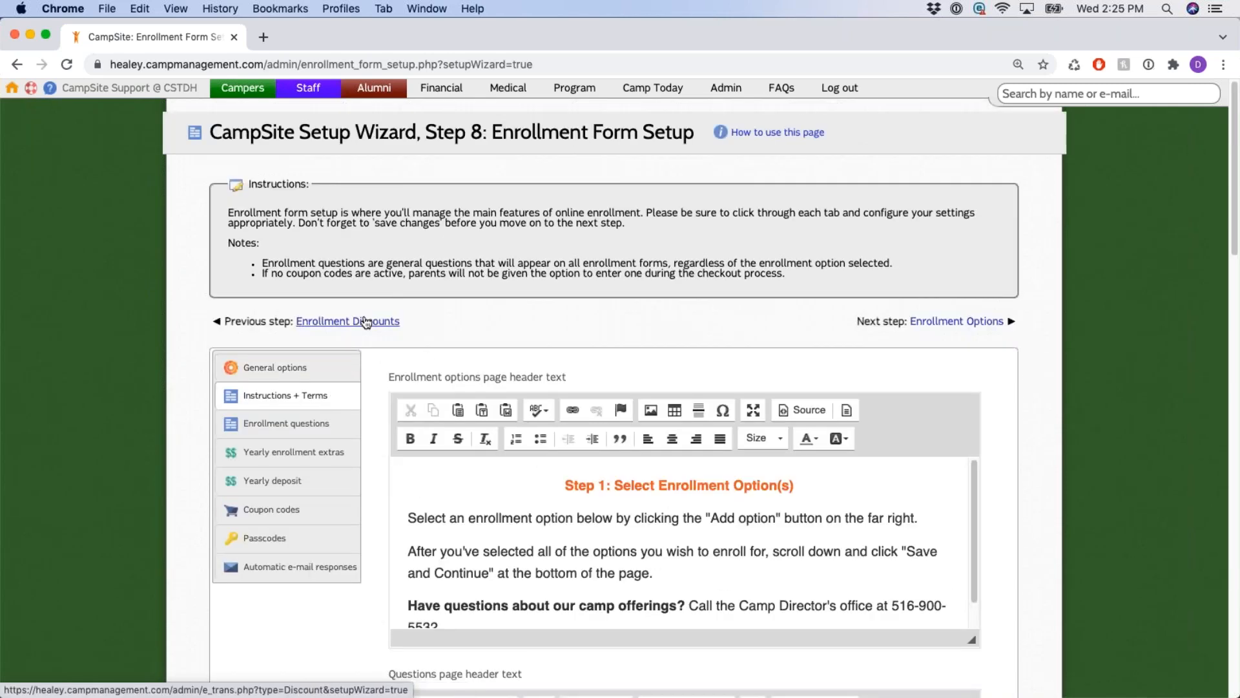
scroll(362, 320, down, 2)
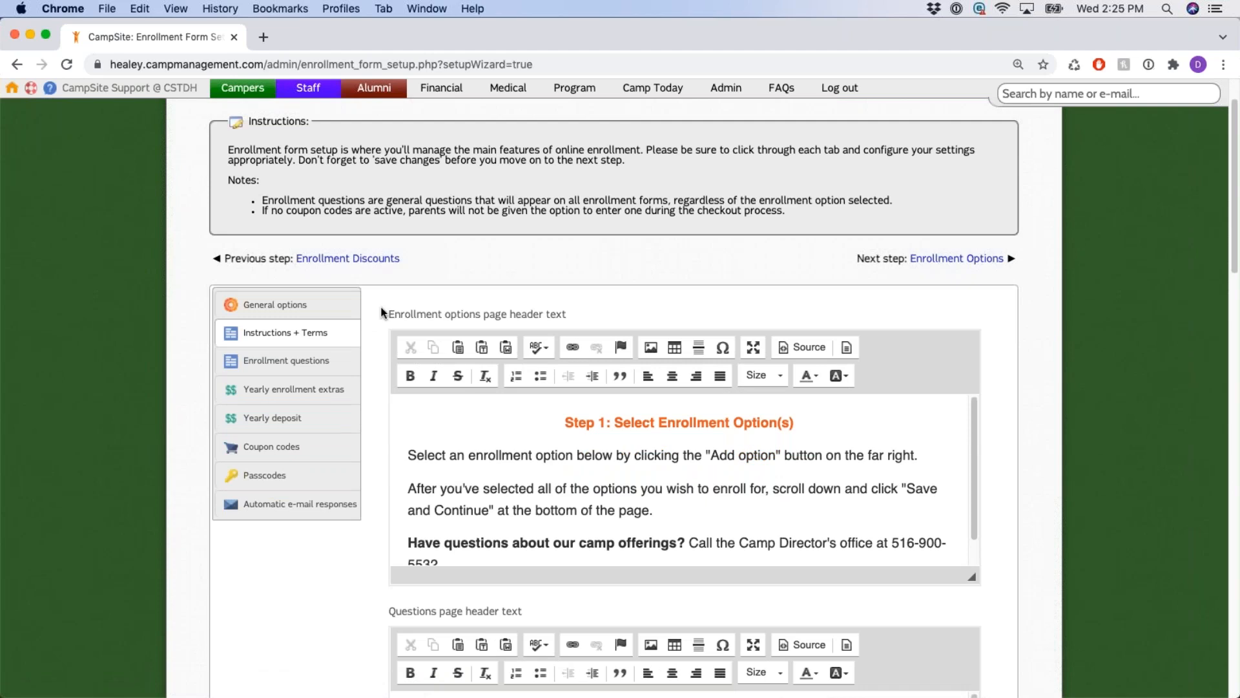
drag(389, 313, 566, 314)
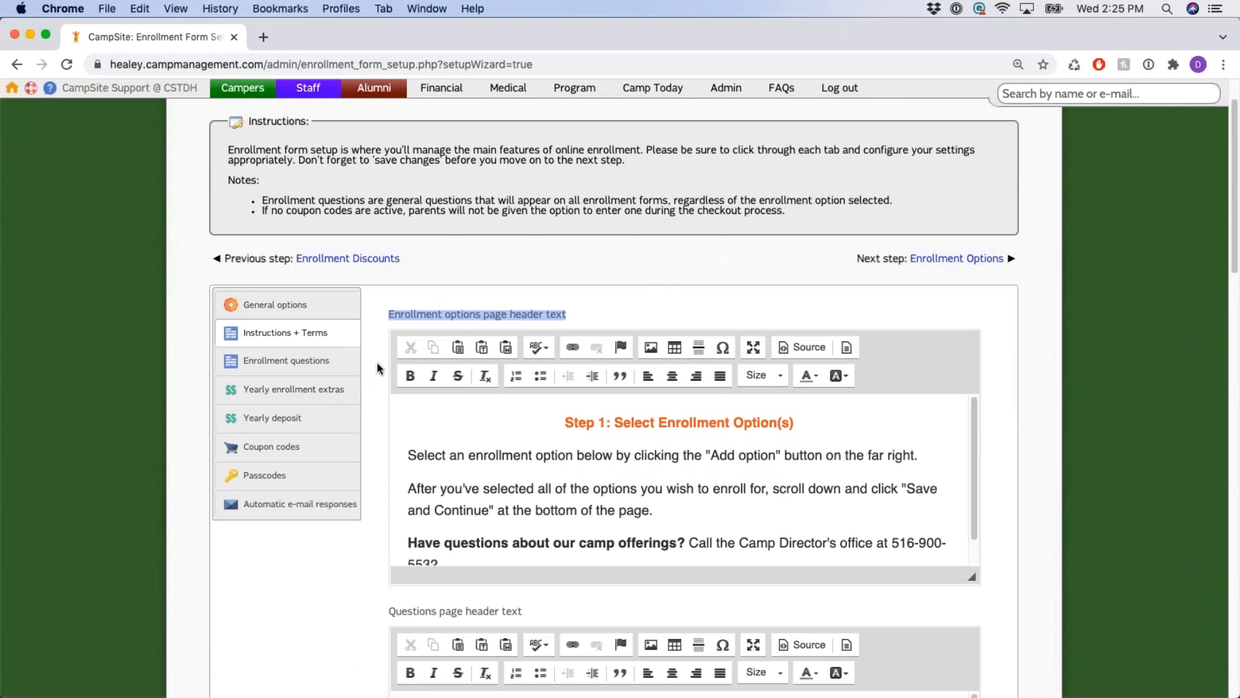
scroll(378, 369, down, 6)
drag(388, 248, 523, 250)
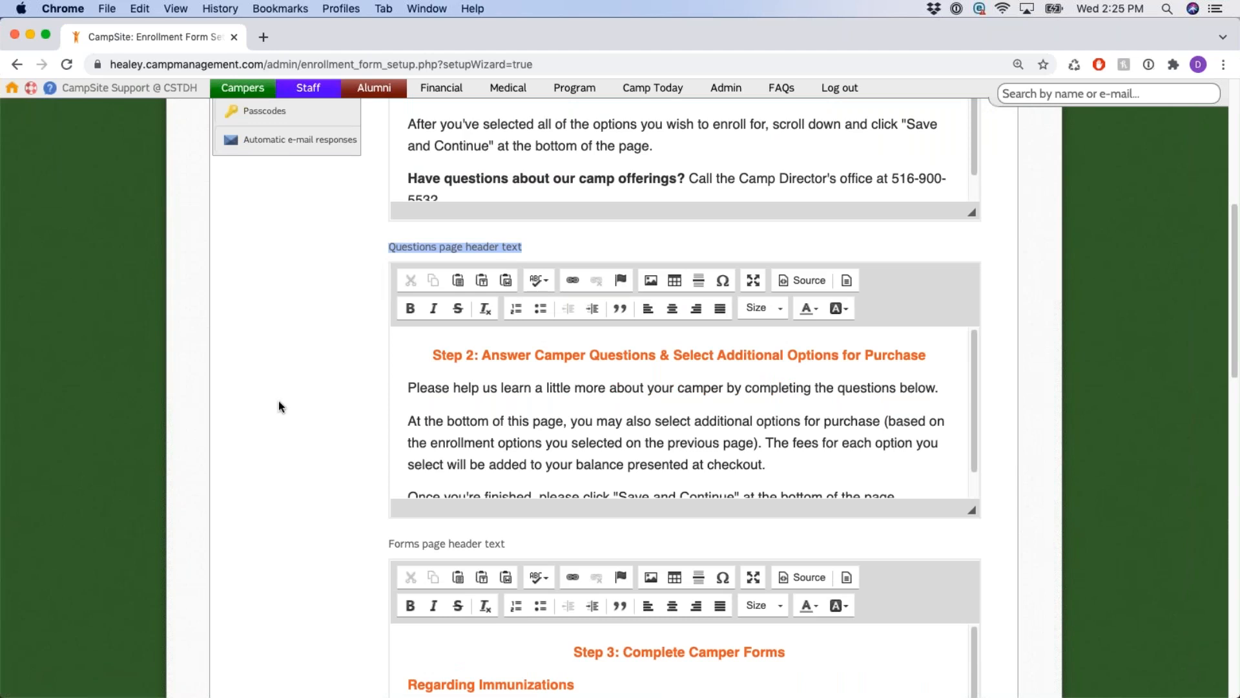
scroll(377, 350, down, 3)
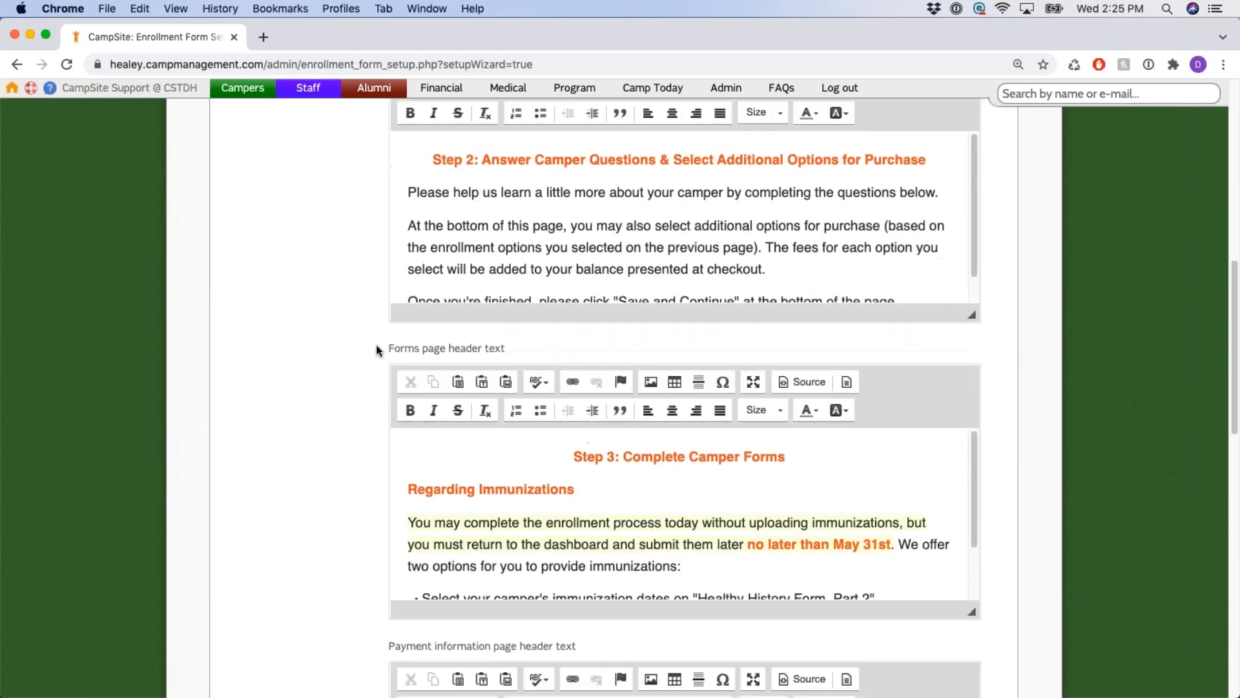
drag(392, 349, 520, 343)
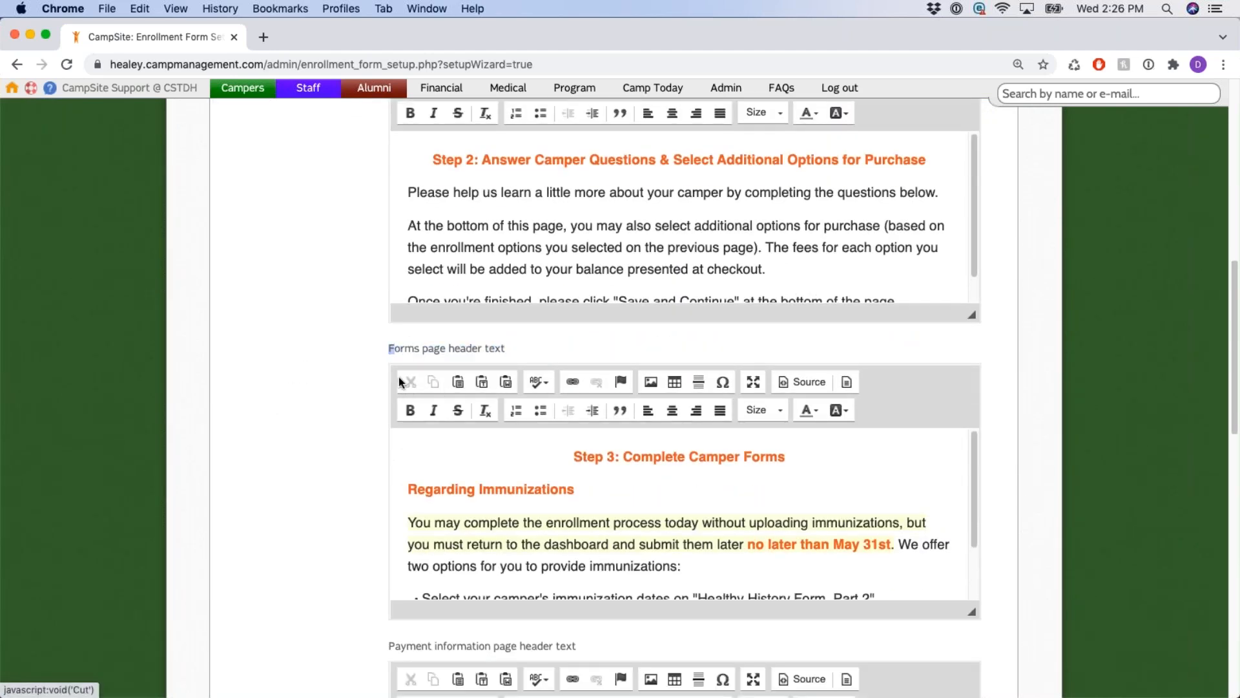
scroll(368, 363, down, 4)
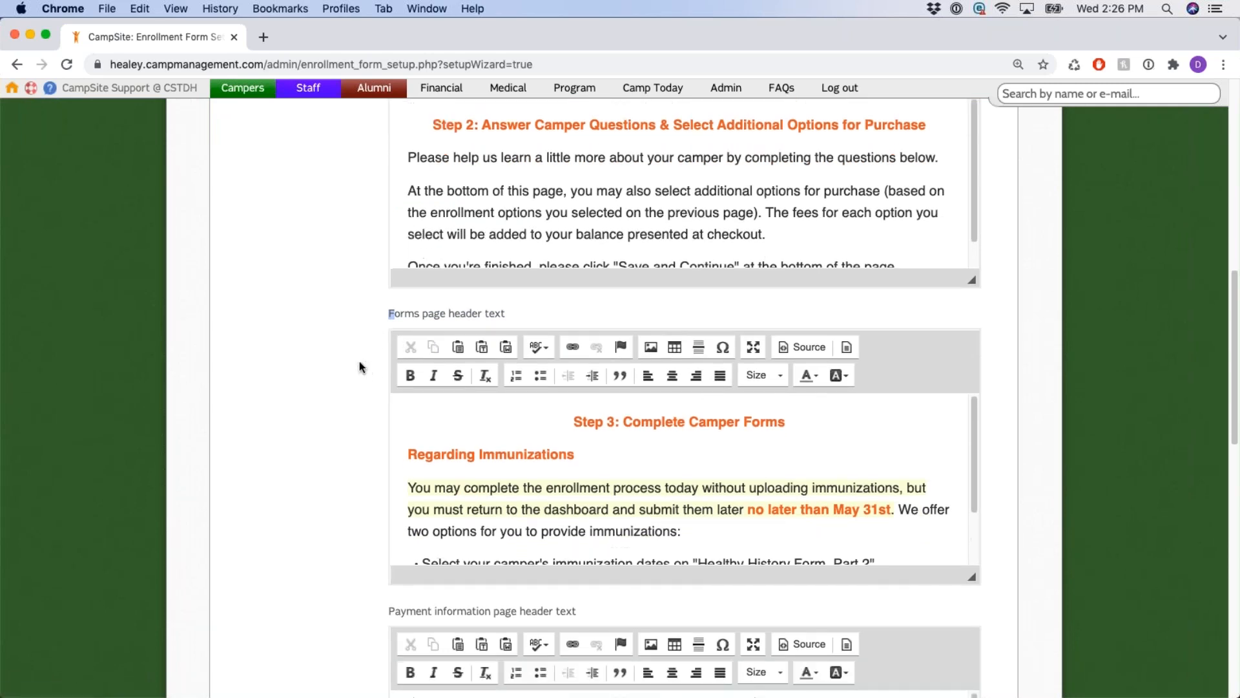
drag(387, 367, 592, 368)
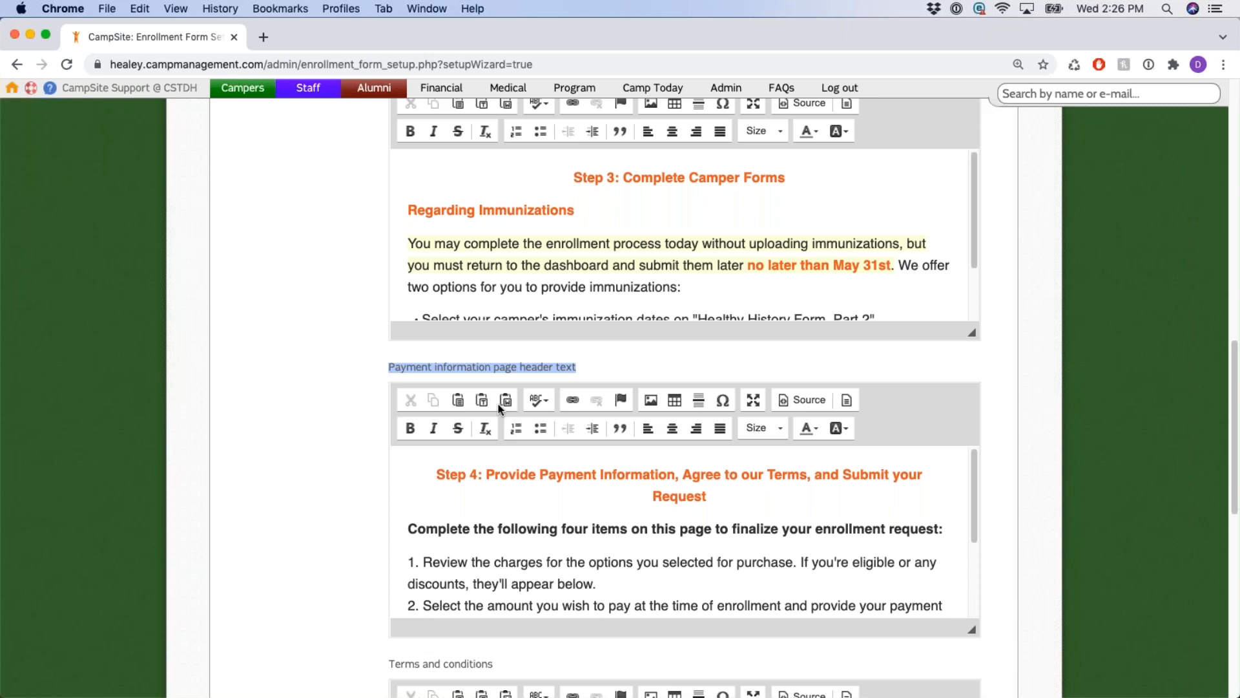
scroll(378, 301, up, 3)
scroll(378, 301, up, 10)
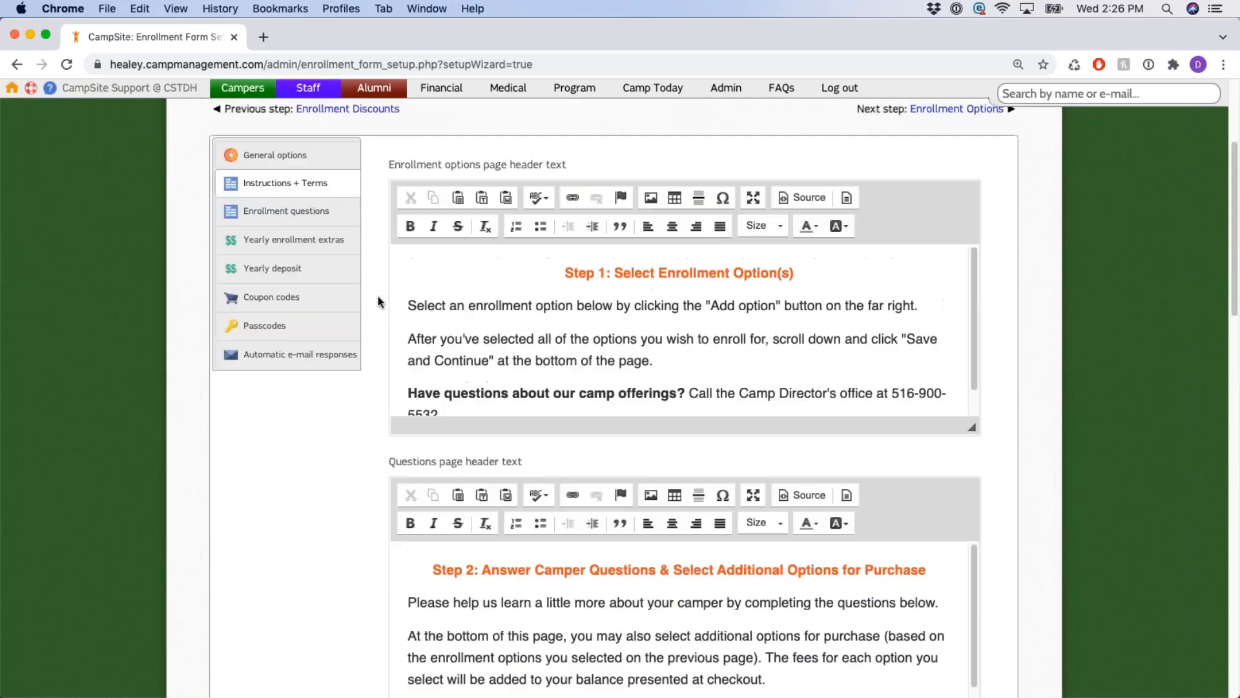
click(595, 359)
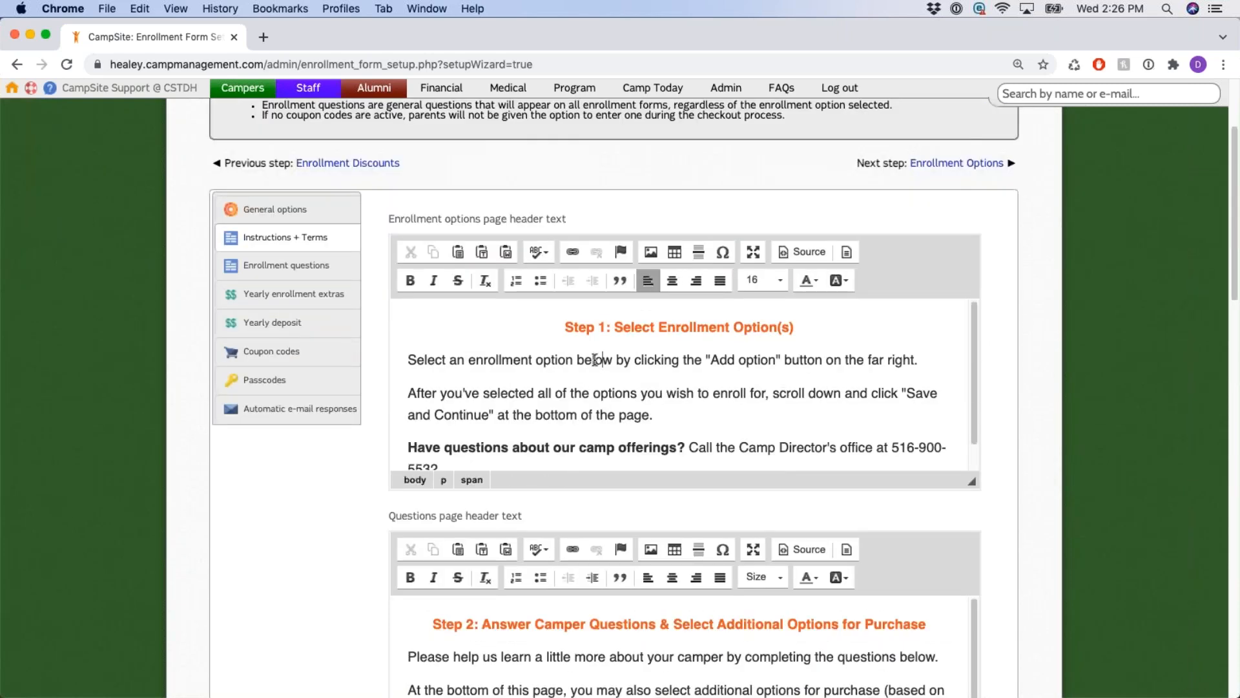
drag(450, 218, 556, 218)
scroll(393, 384, down, 1)
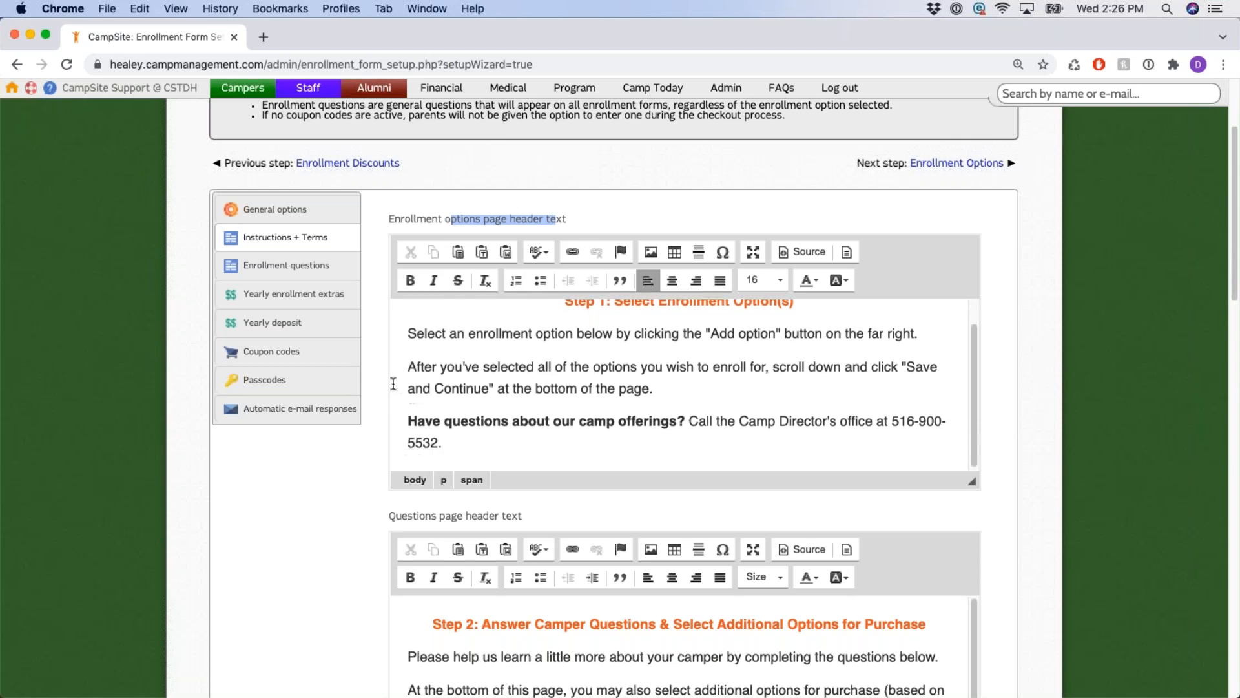
scroll(384, 381, down, 3)
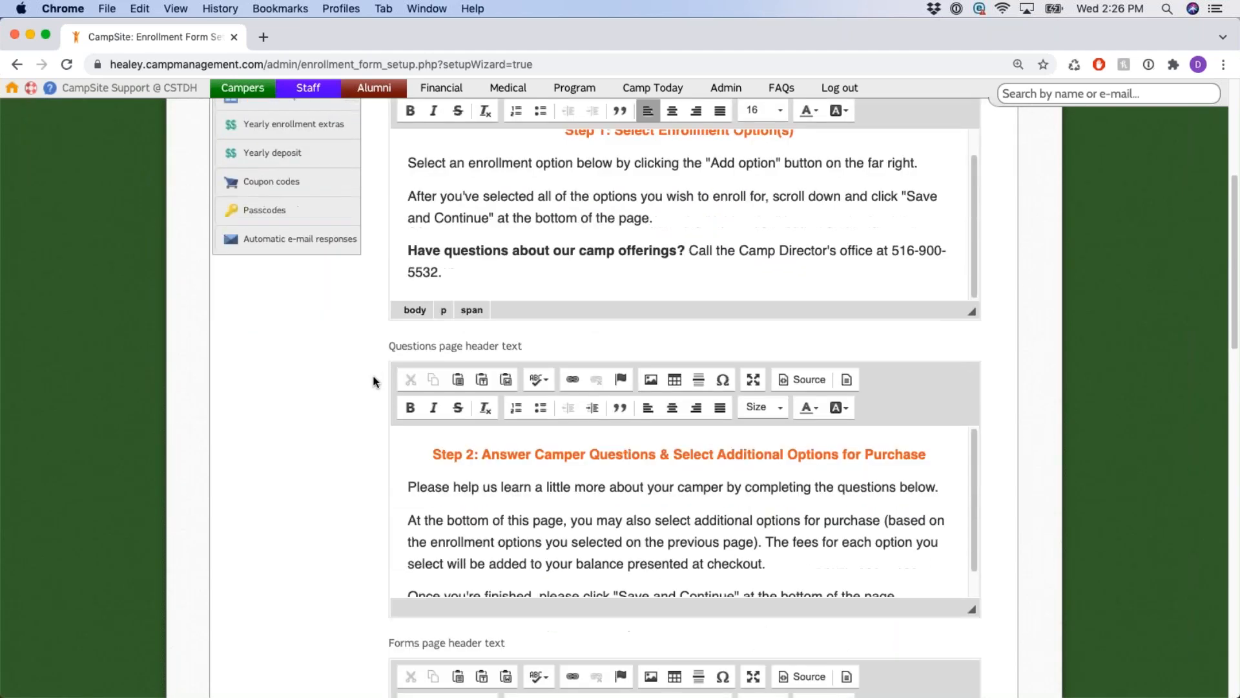
scroll(376, 348, down, 3)
scroll(379, 323, down, 3)
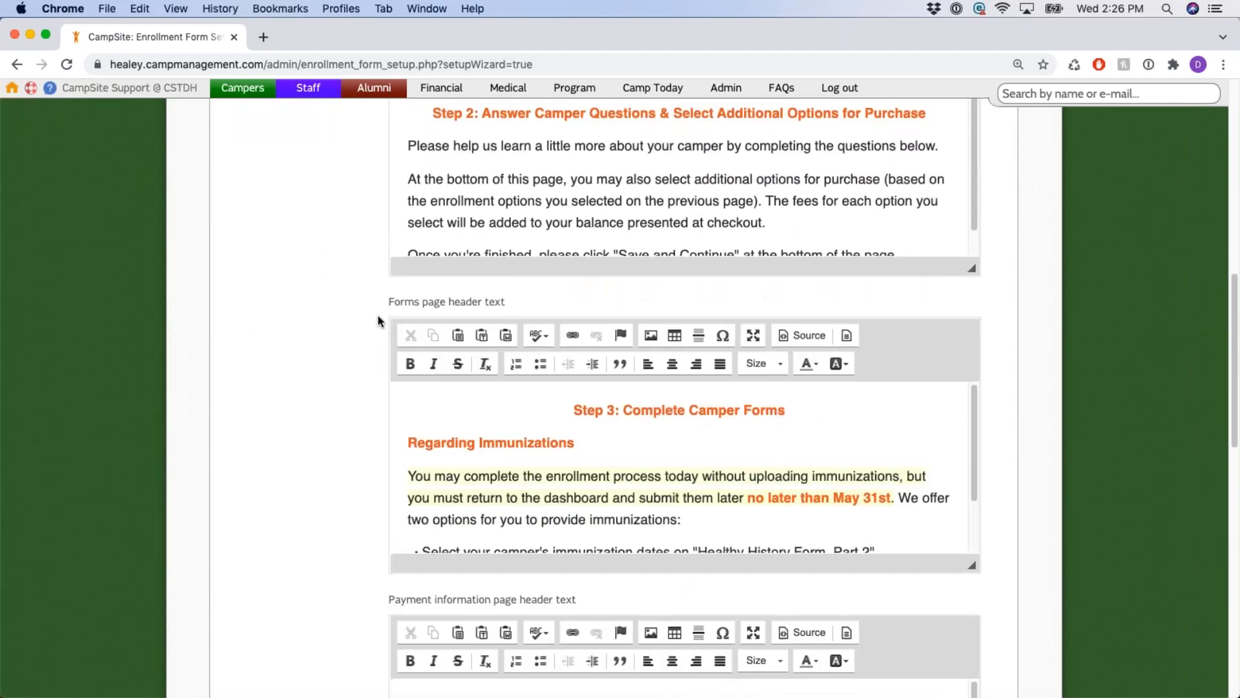
scroll(378, 317, down, 3)
scroll(371, 314, down, 3)
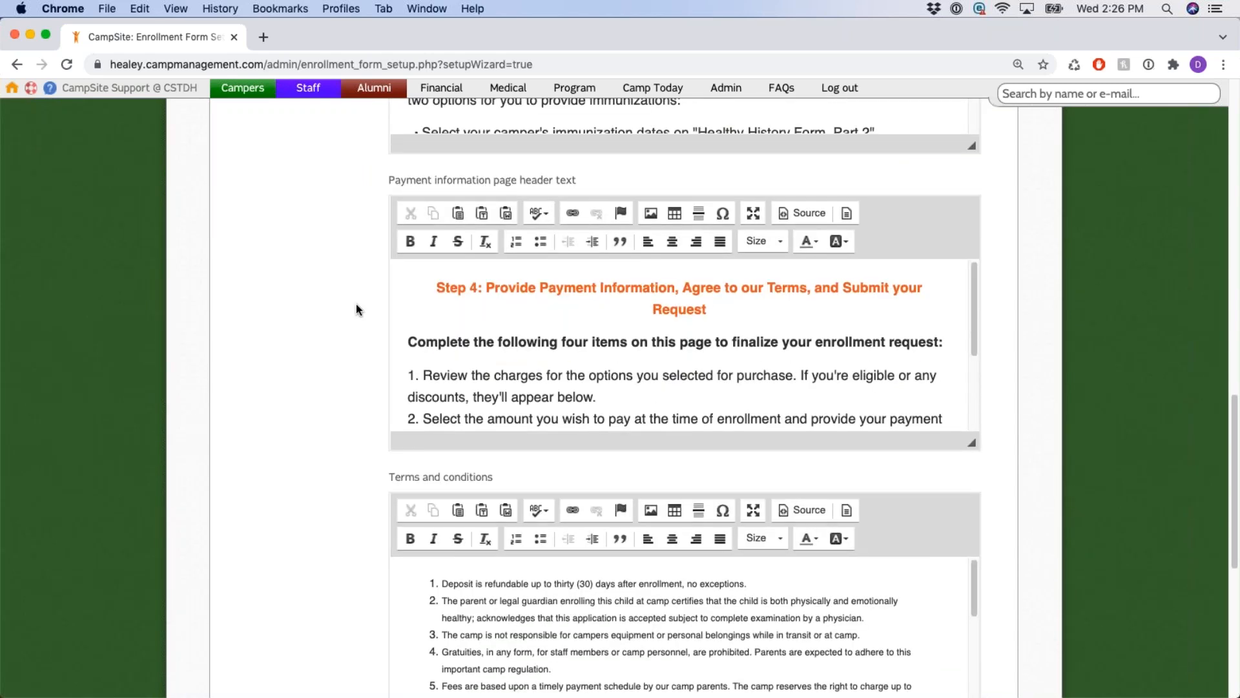
scroll(355, 310, down, 3)
drag(389, 293, 503, 296)
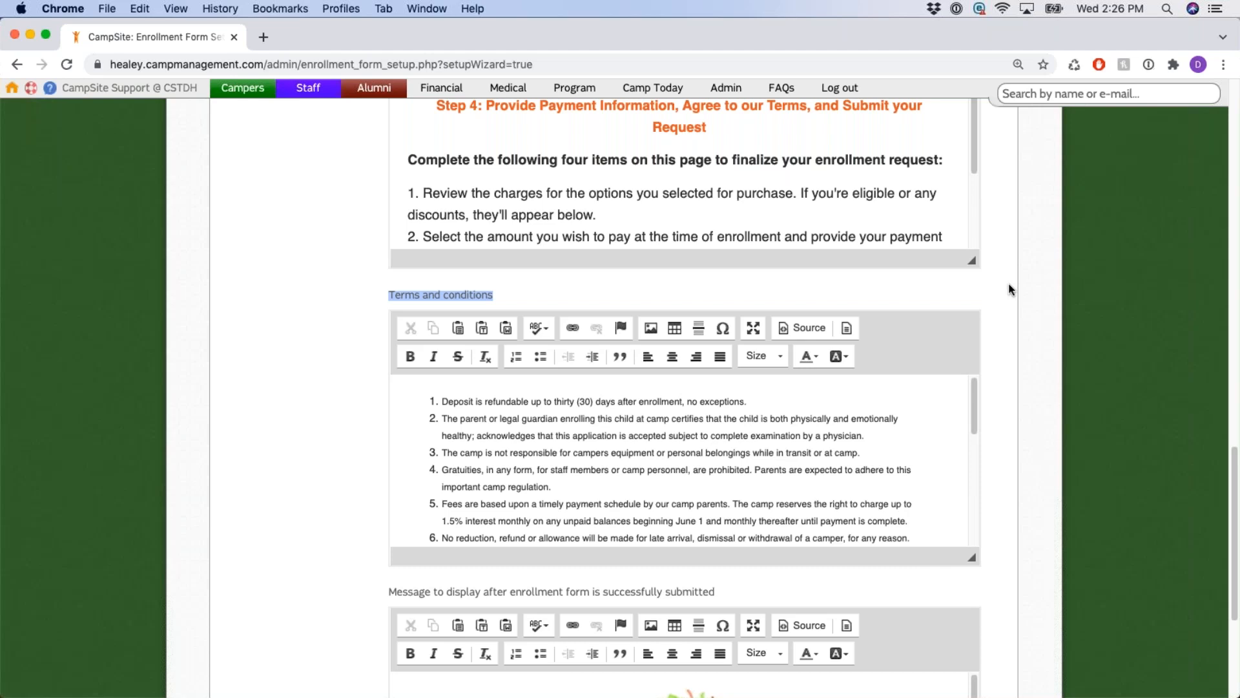
scroll(1009, 281, down, 2)
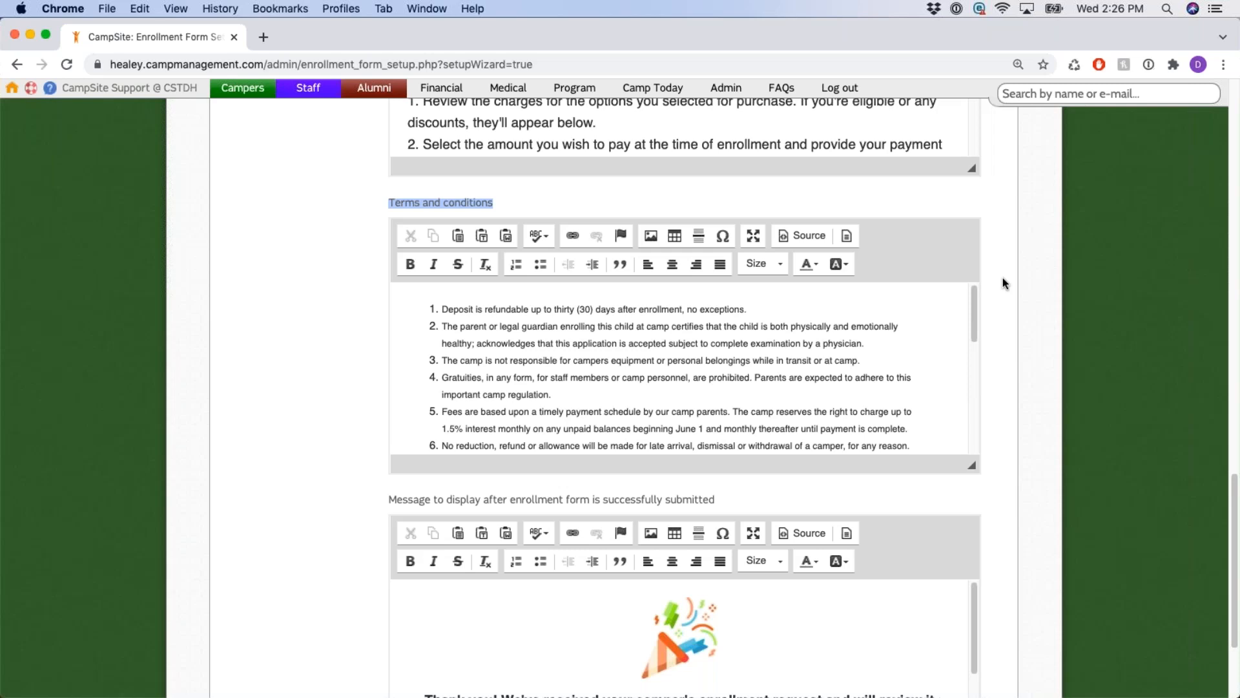
click(699, 327)
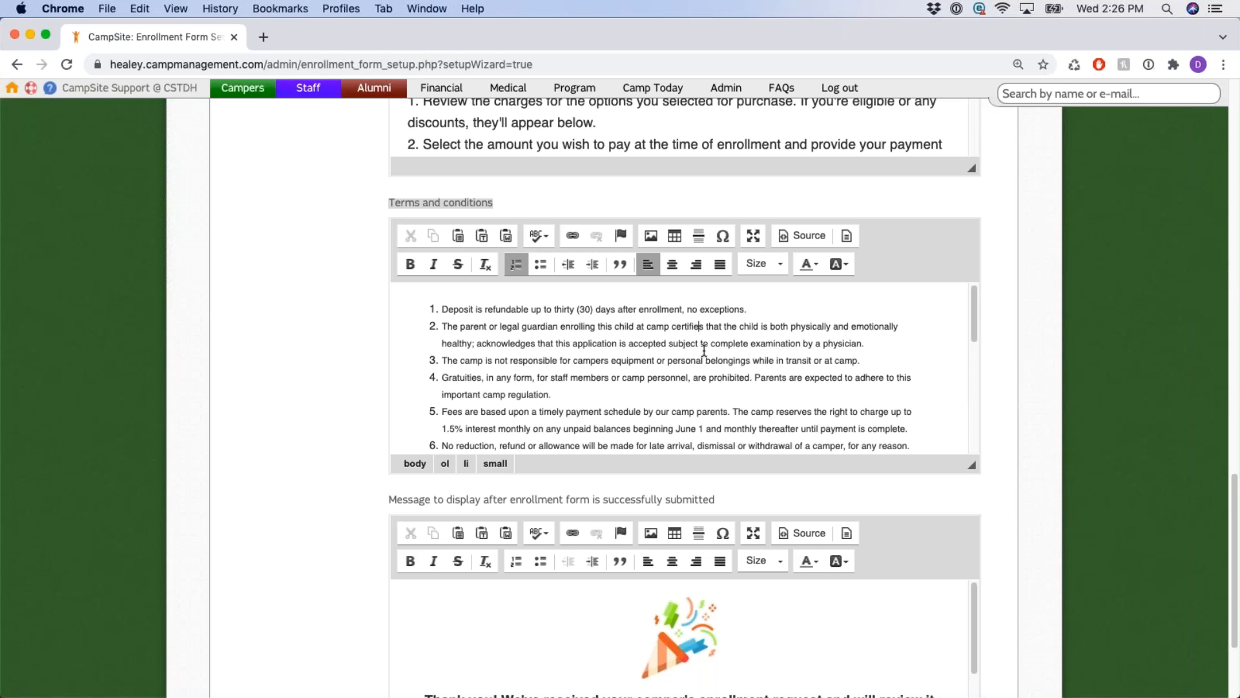
drag(443, 308, 1006, 354)
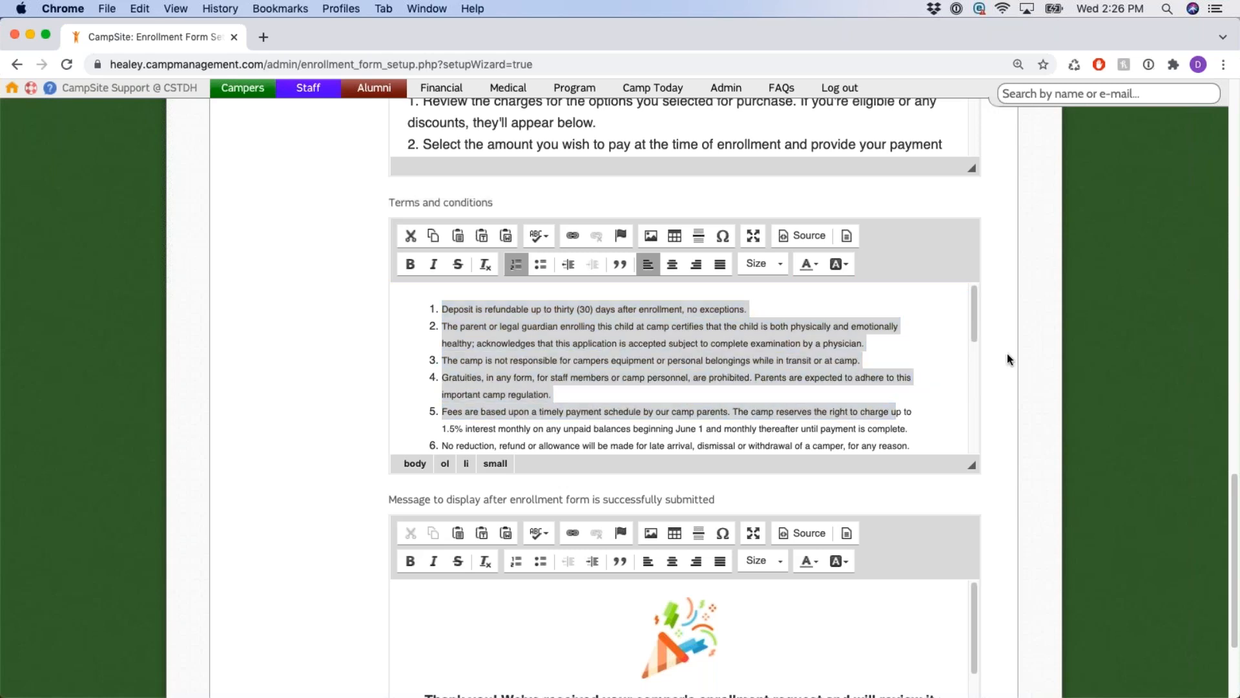
scroll(995, 303, down, 3)
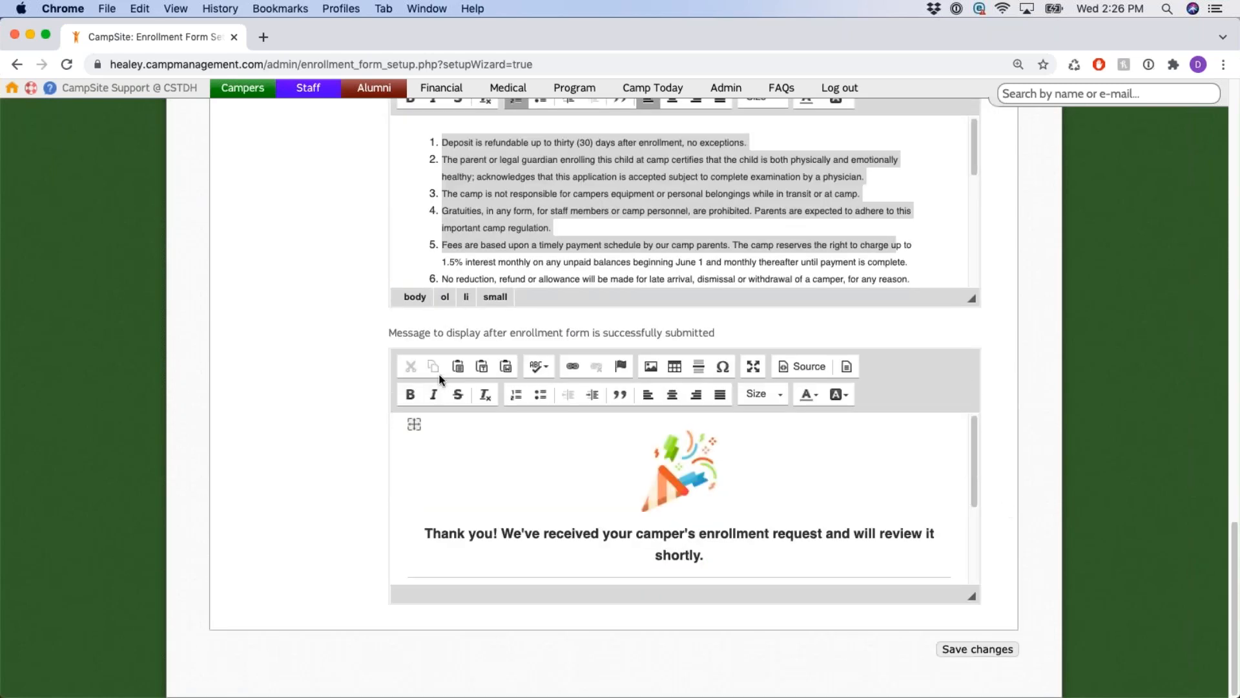
drag(409, 332, 712, 334)
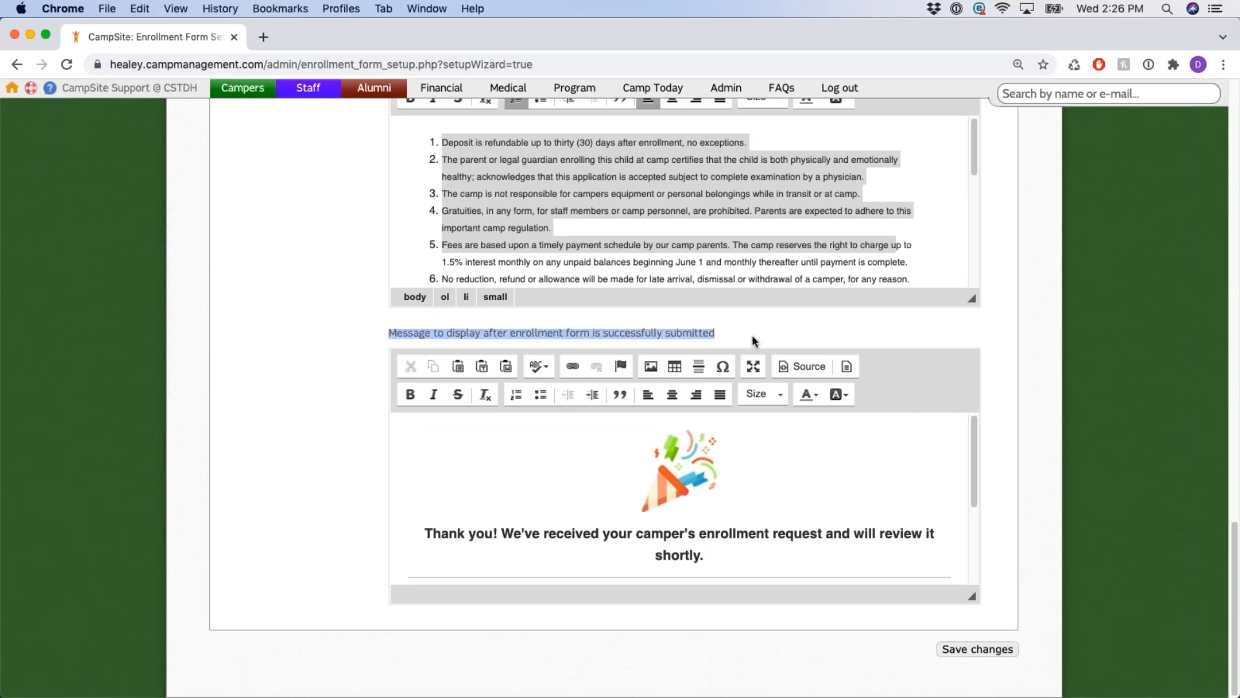
click(600, 510)
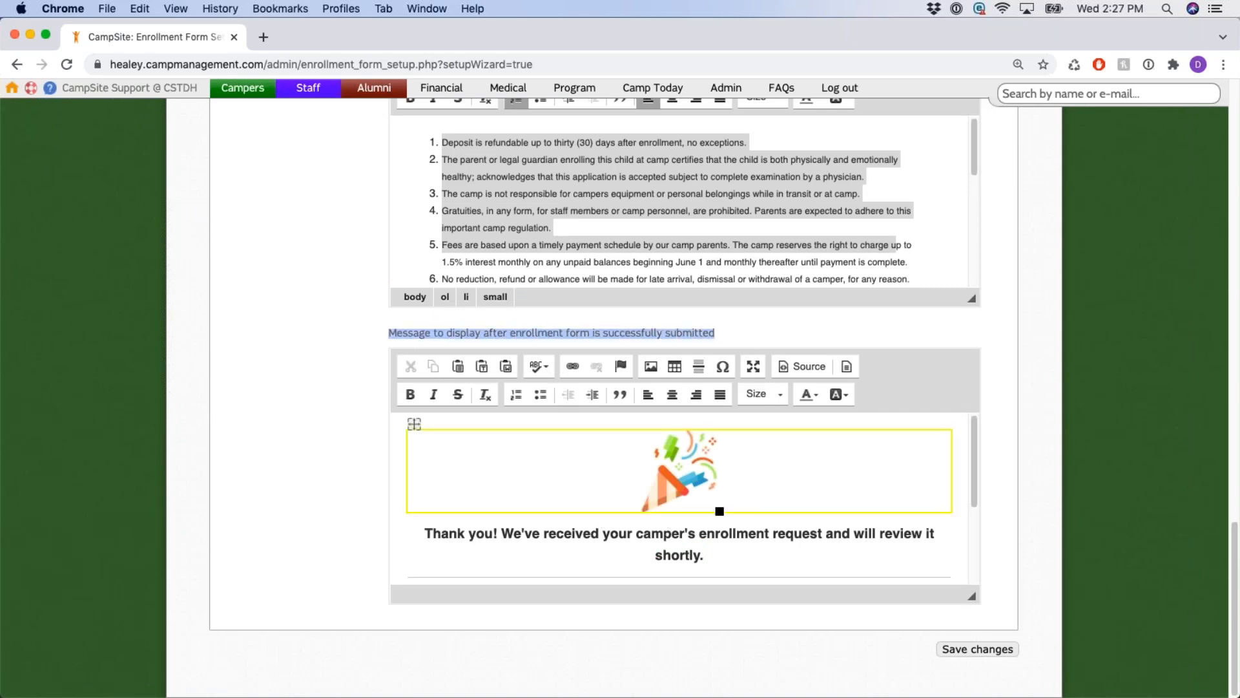
scroll(560, 499, down, 4)
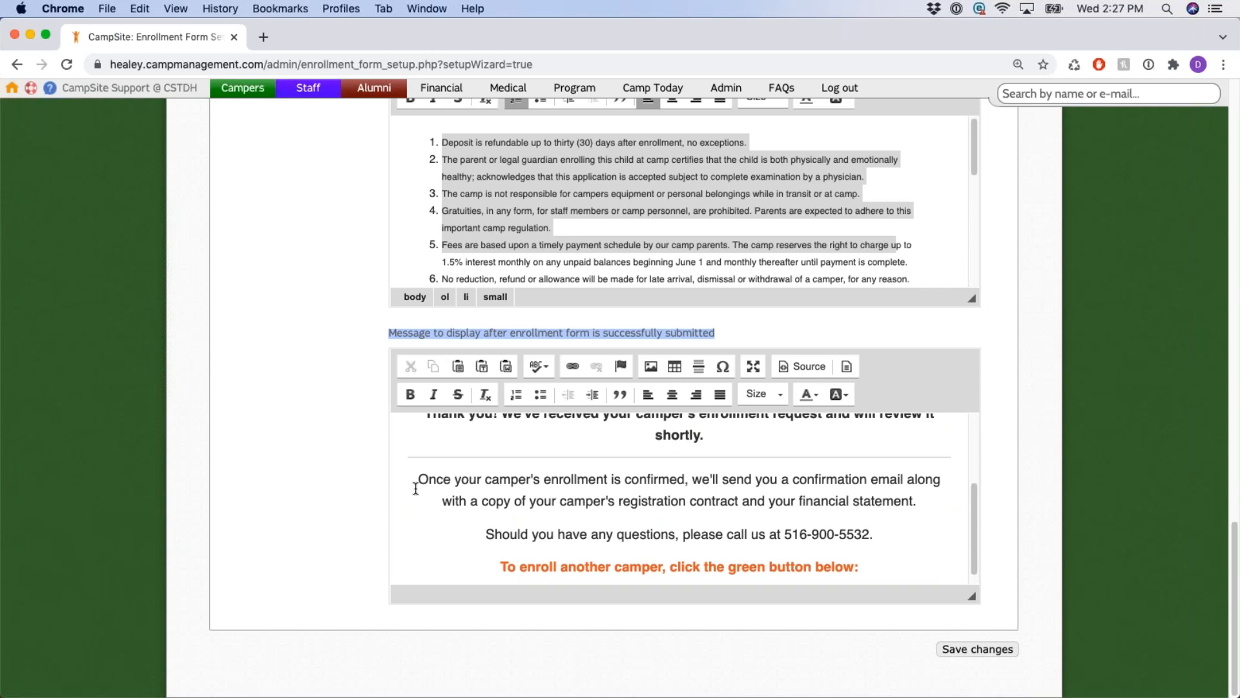
scroll(416, 489, up, 3)
click(316, 427)
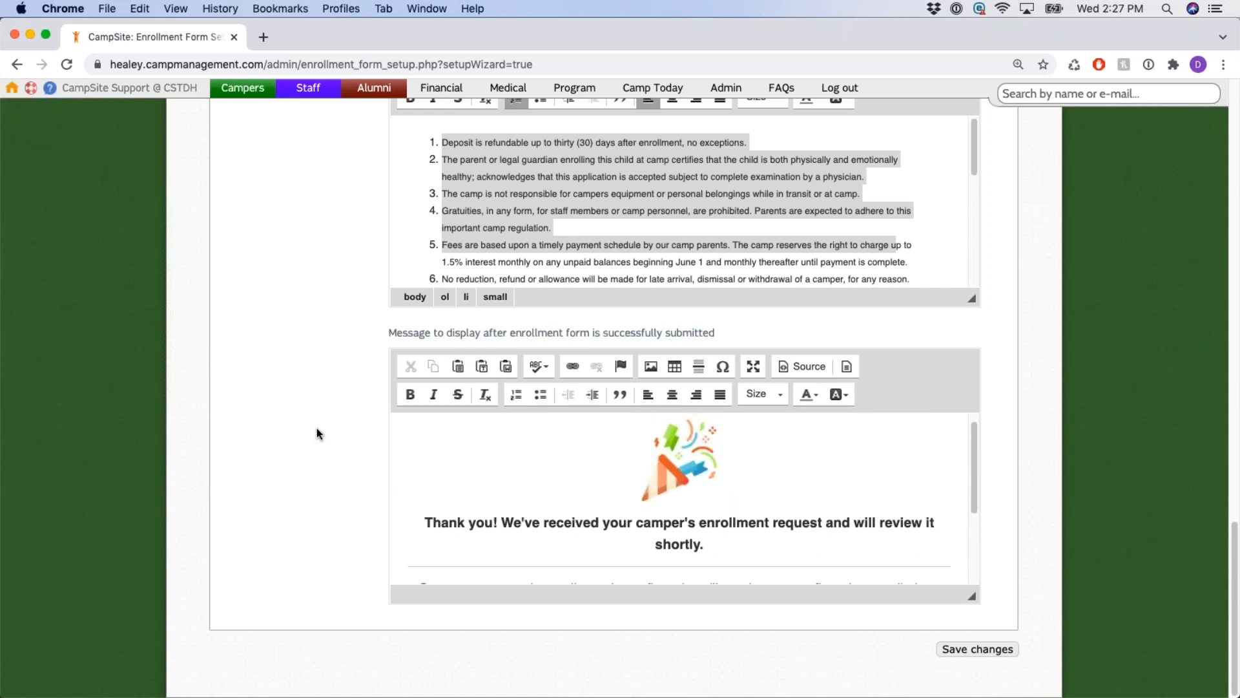
drag(388, 335, 713, 338)
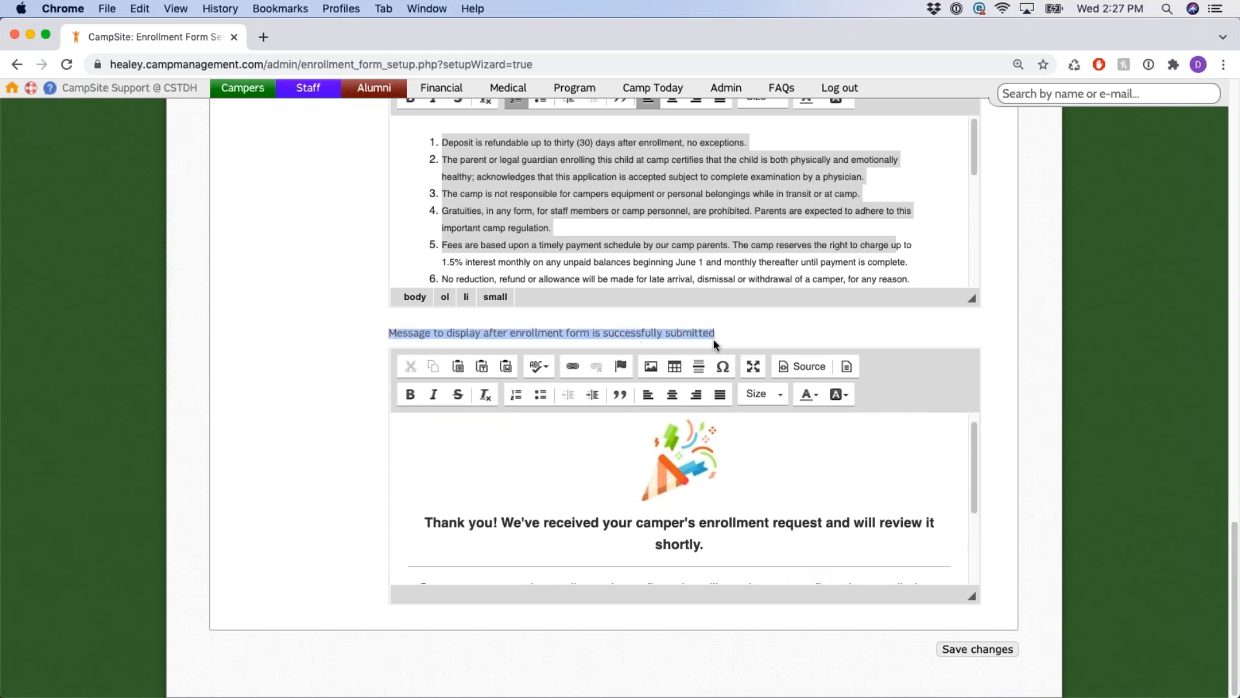
click(793, 336)
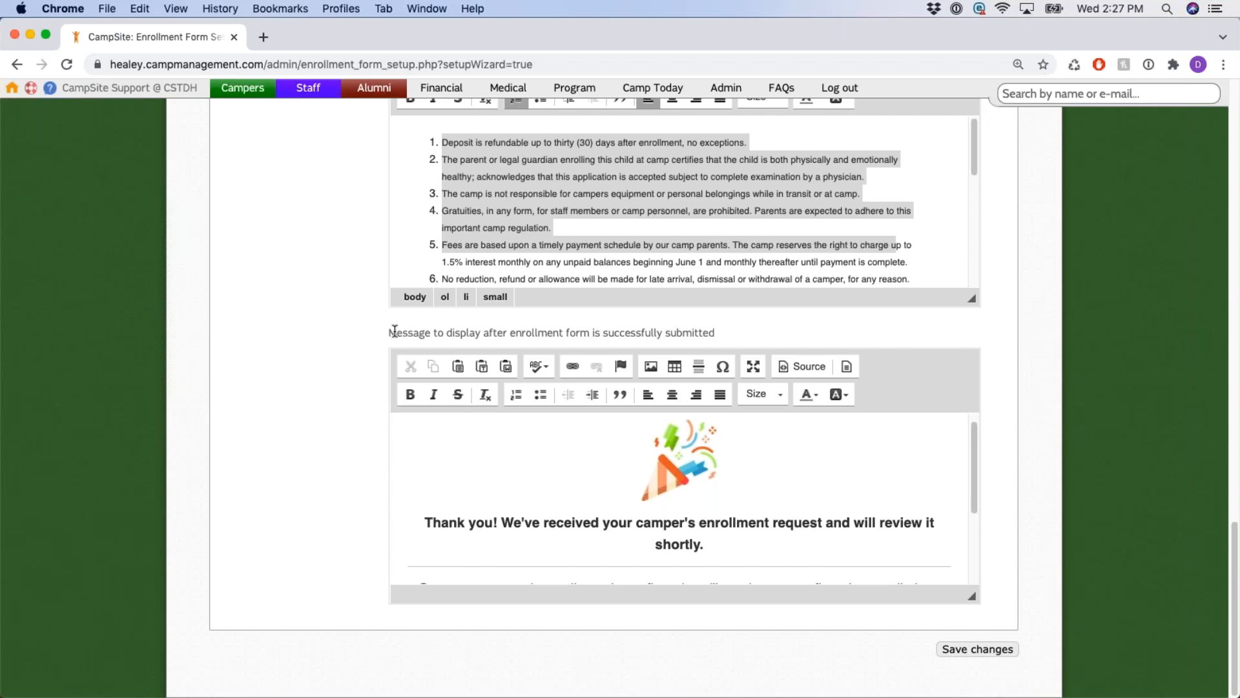
drag(389, 333, 740, 339)
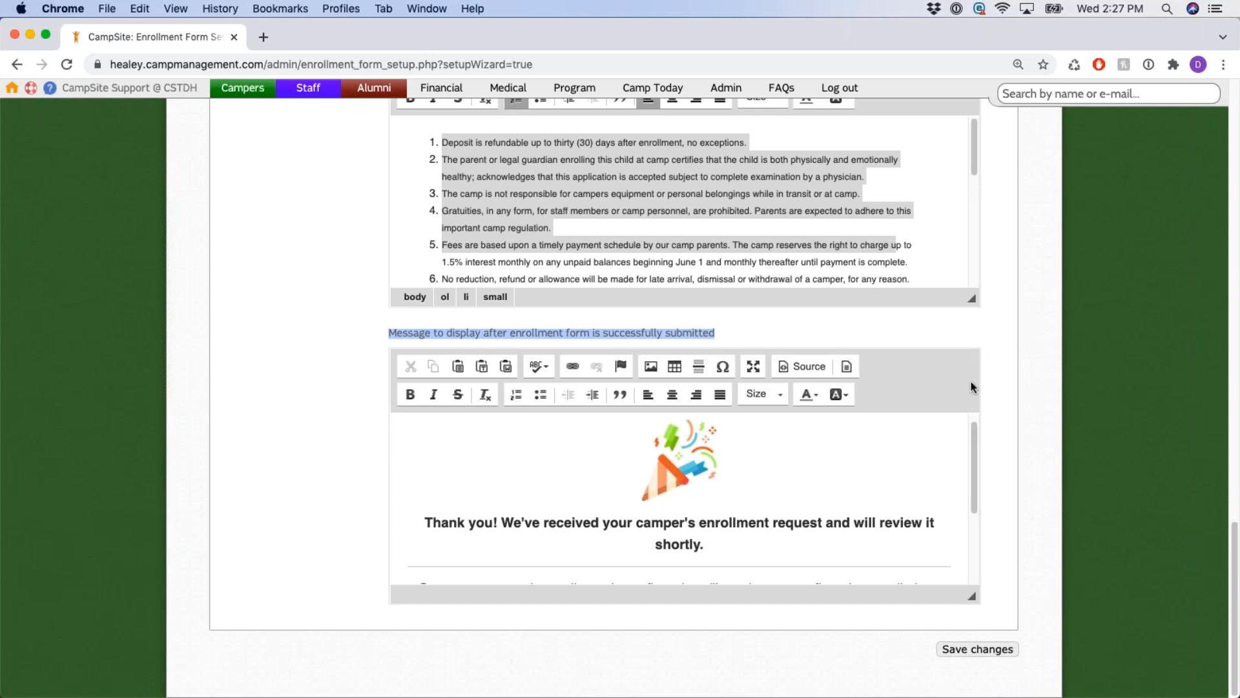
click(882, 641)
drag(944, 652, 1029, 655)
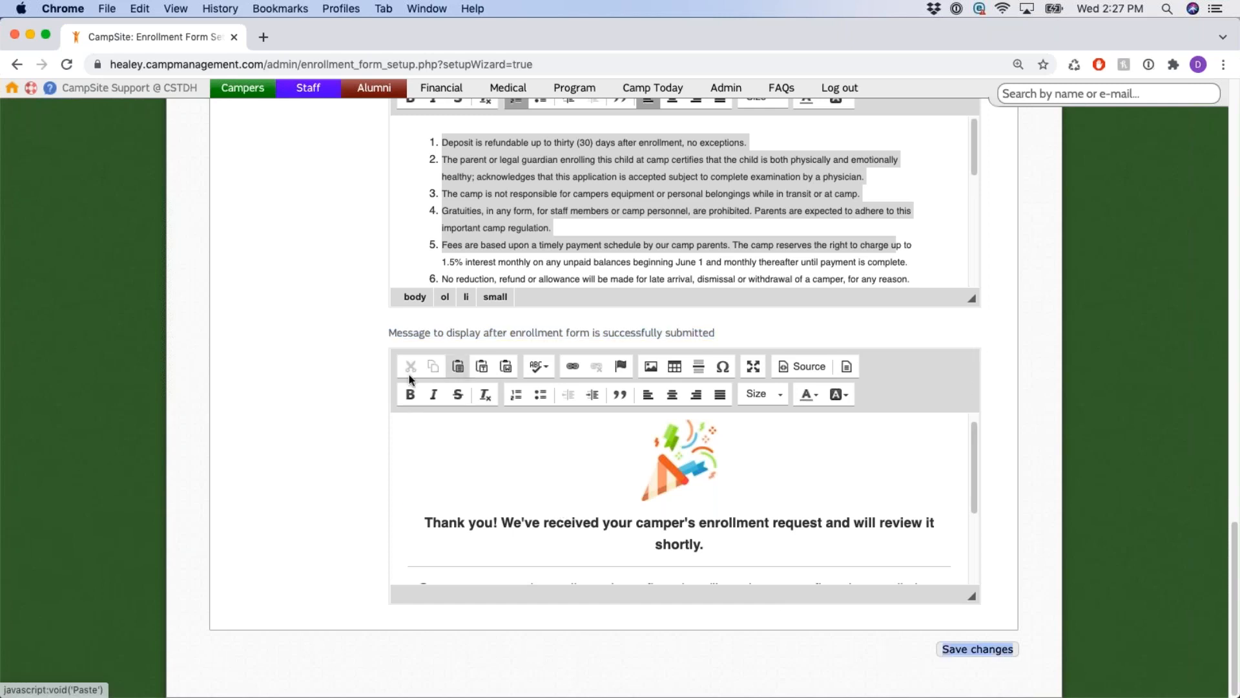
scroll(393, 384, up, 10)
scroll(394, 385, up, 15)
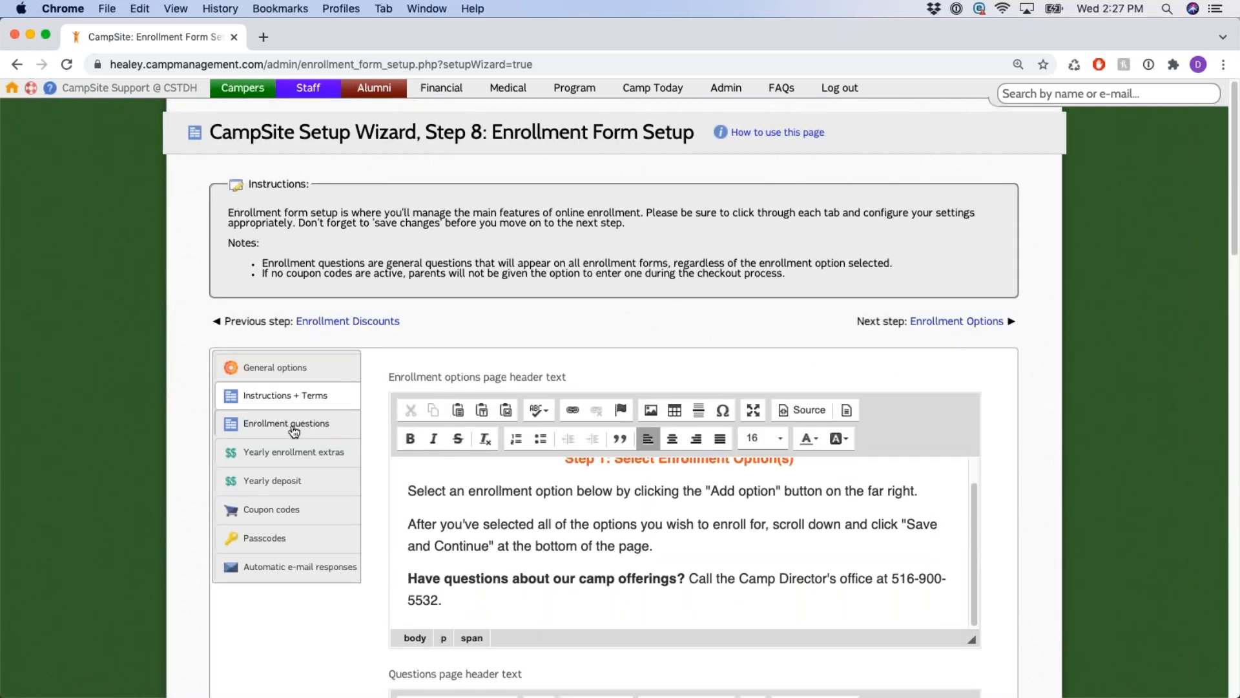
Switch to the Enrollment questions tab and note the Step 8 title and Year 2021 setting.
click(294, 426)
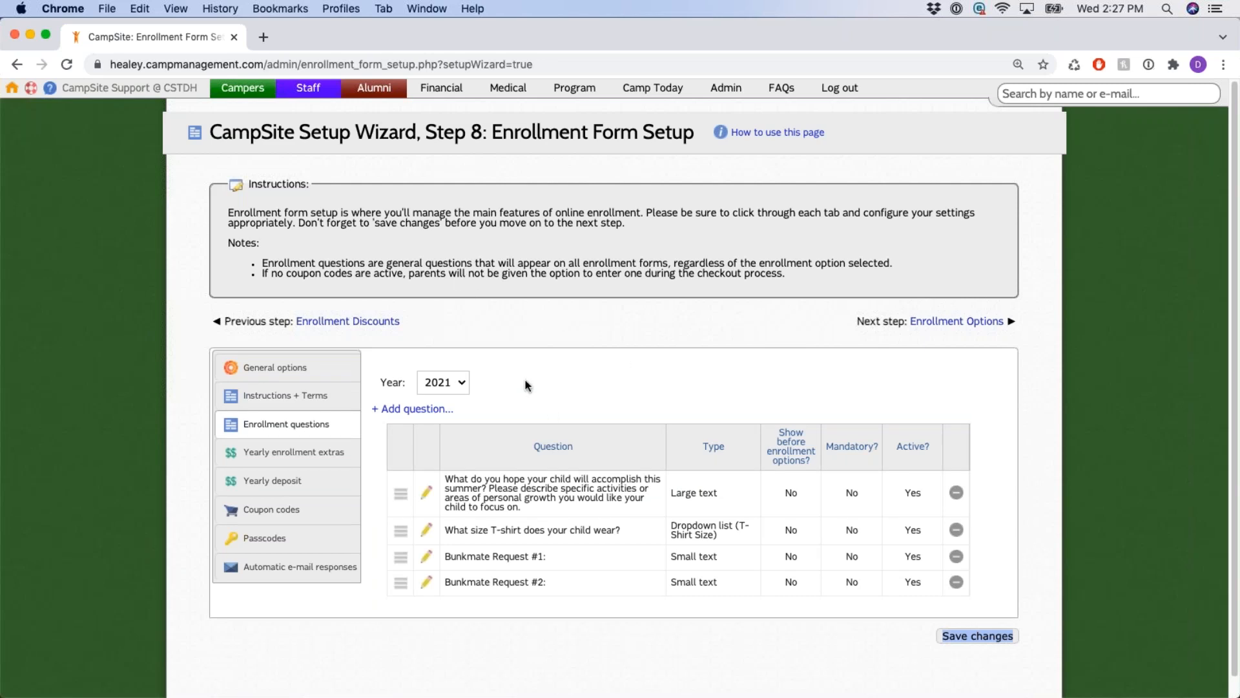
drag(426, 132, 483, 132)
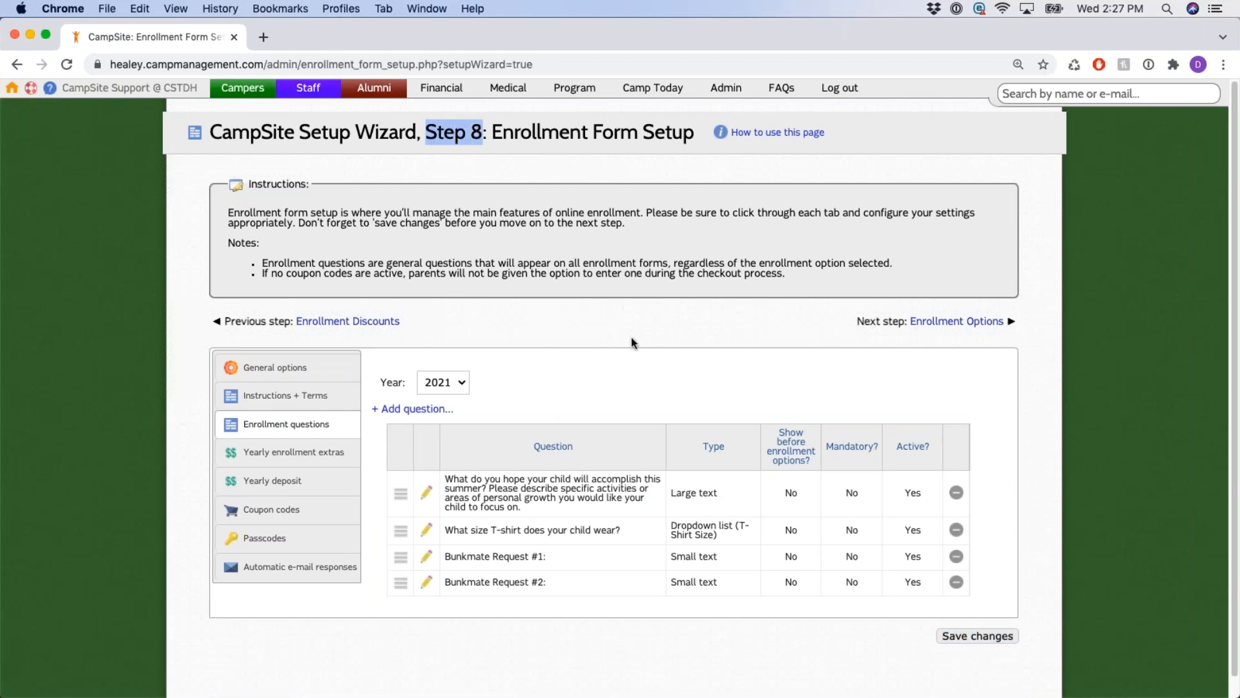
click(631, 339)
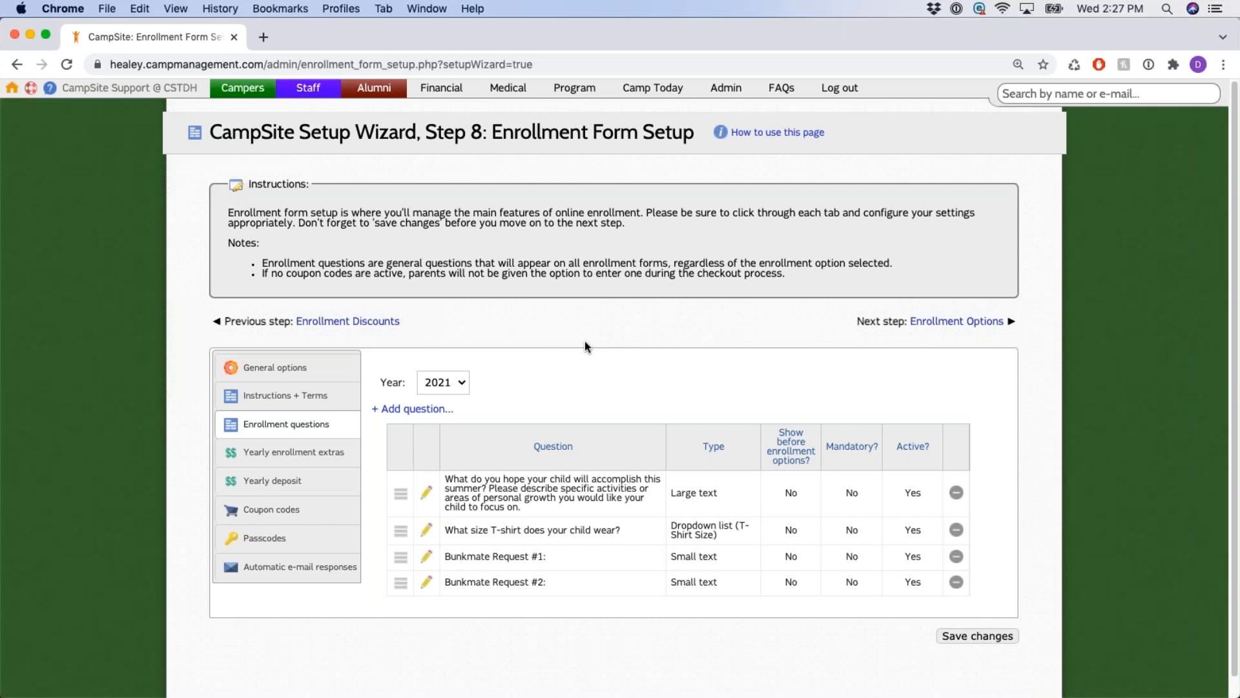
drag(372, 378, 499, 385)
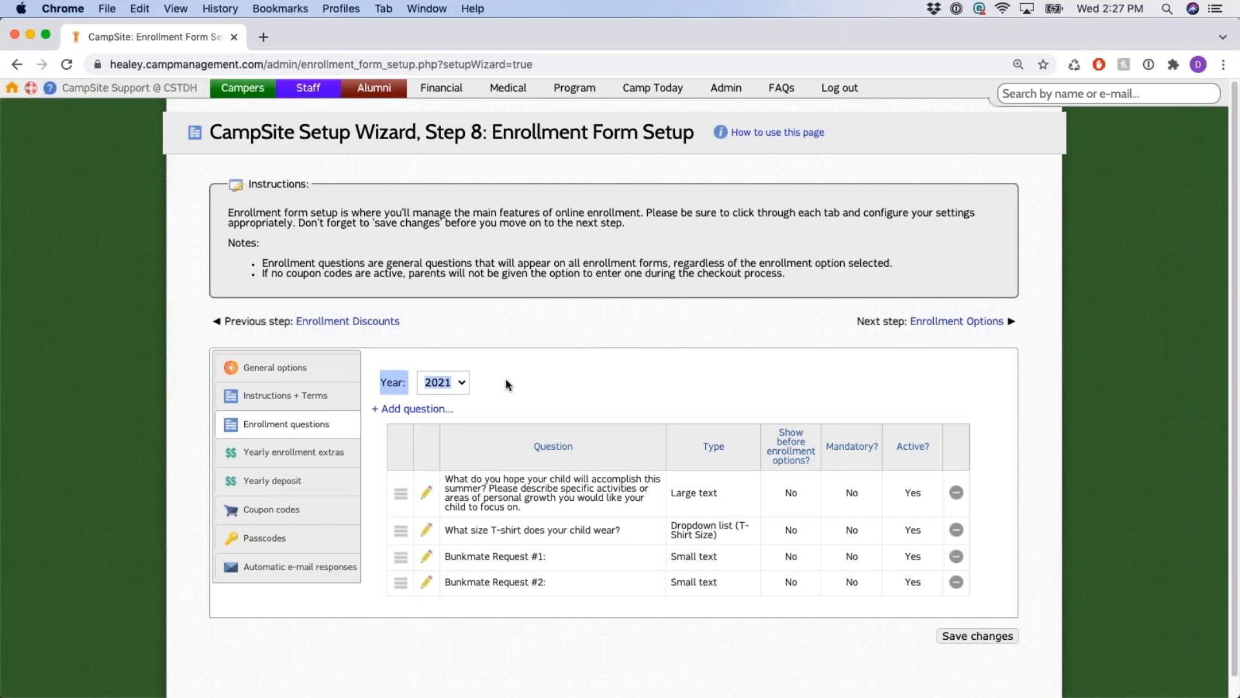
click(541, 362)
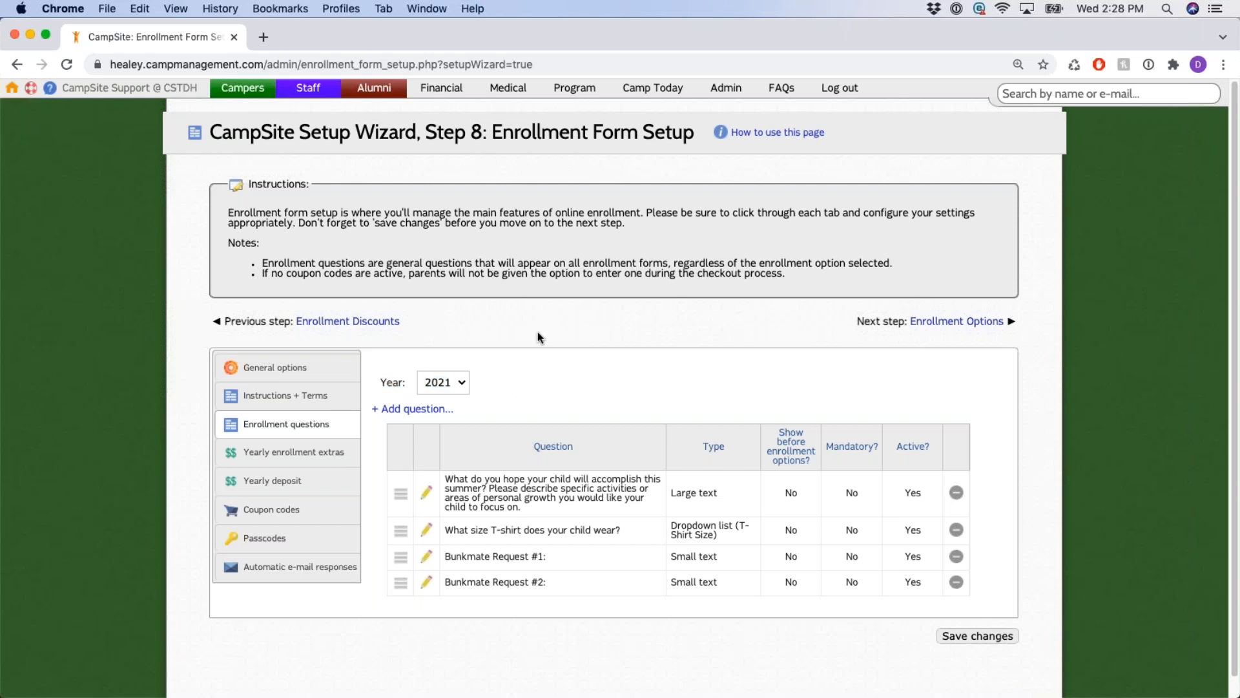
Review the 2021 question list, including T-shirt size, and begin adding a new question.
scroll(538, 340, down, 1)
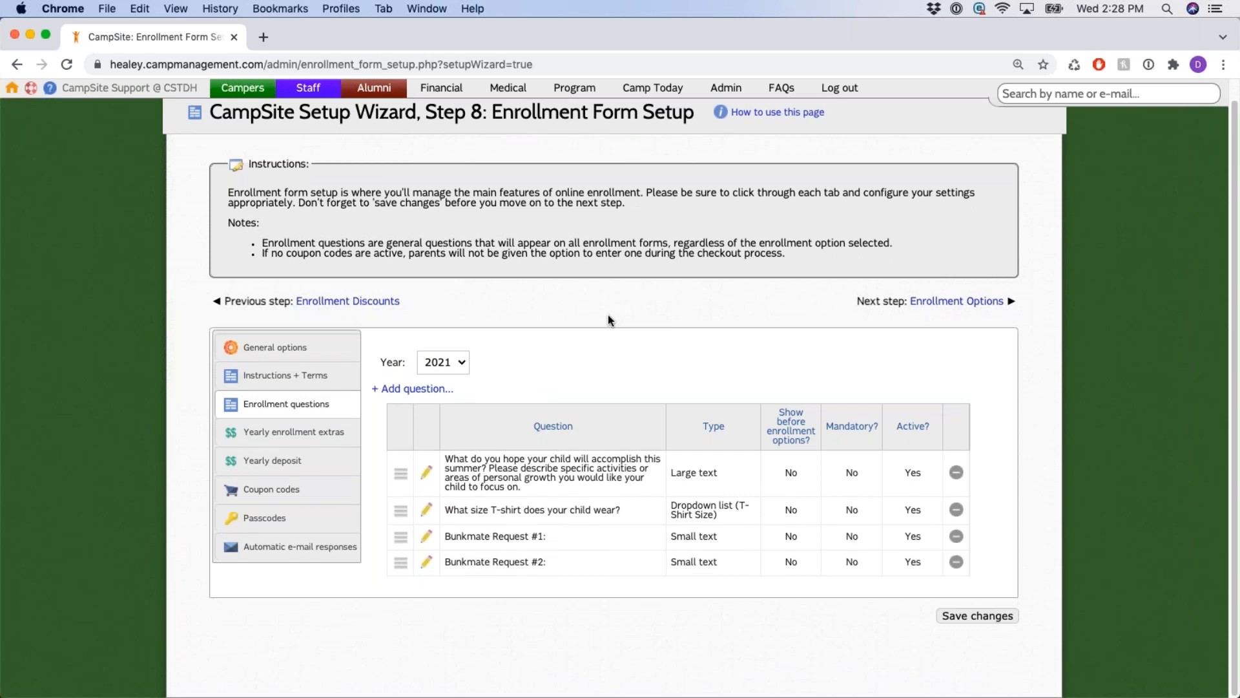
drag(495, 510, 626, 510)
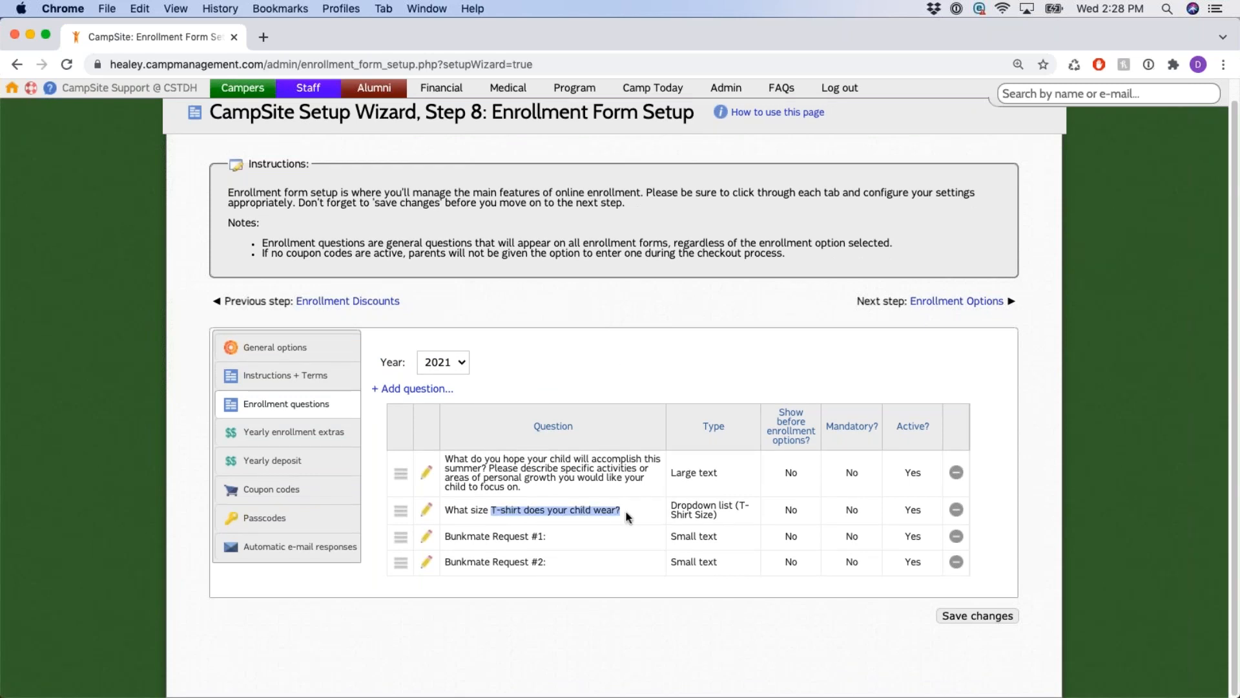
click(635, 336)
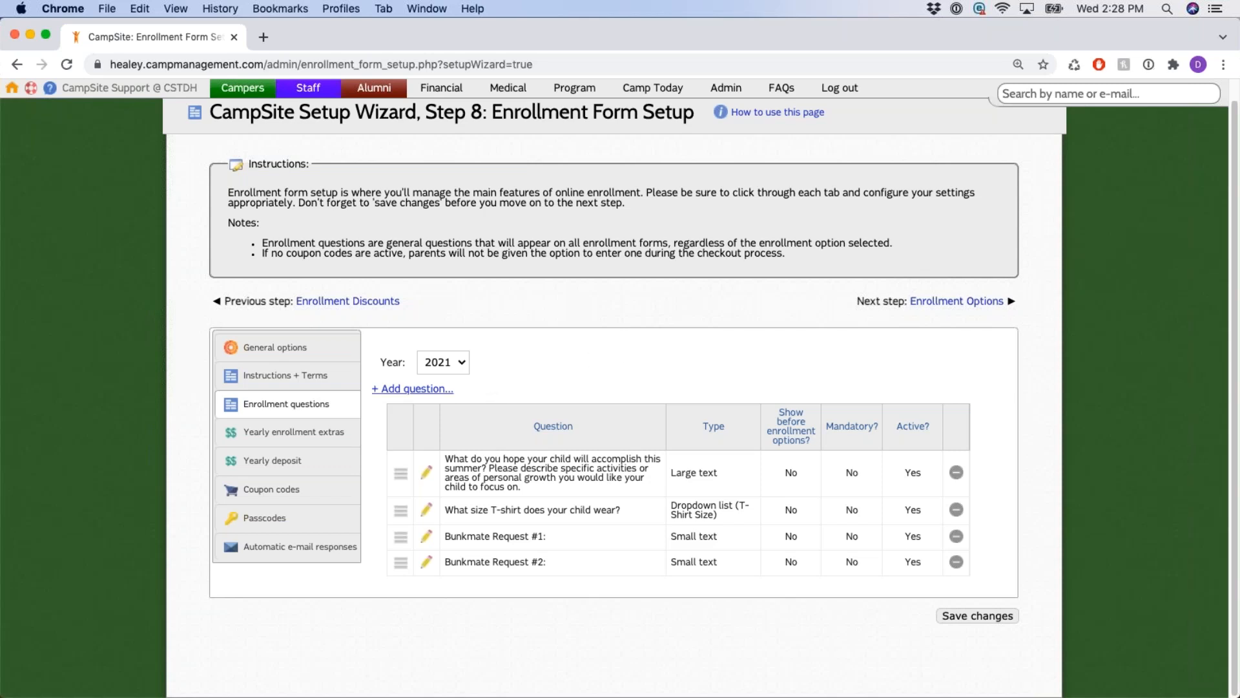
click(416, 388)
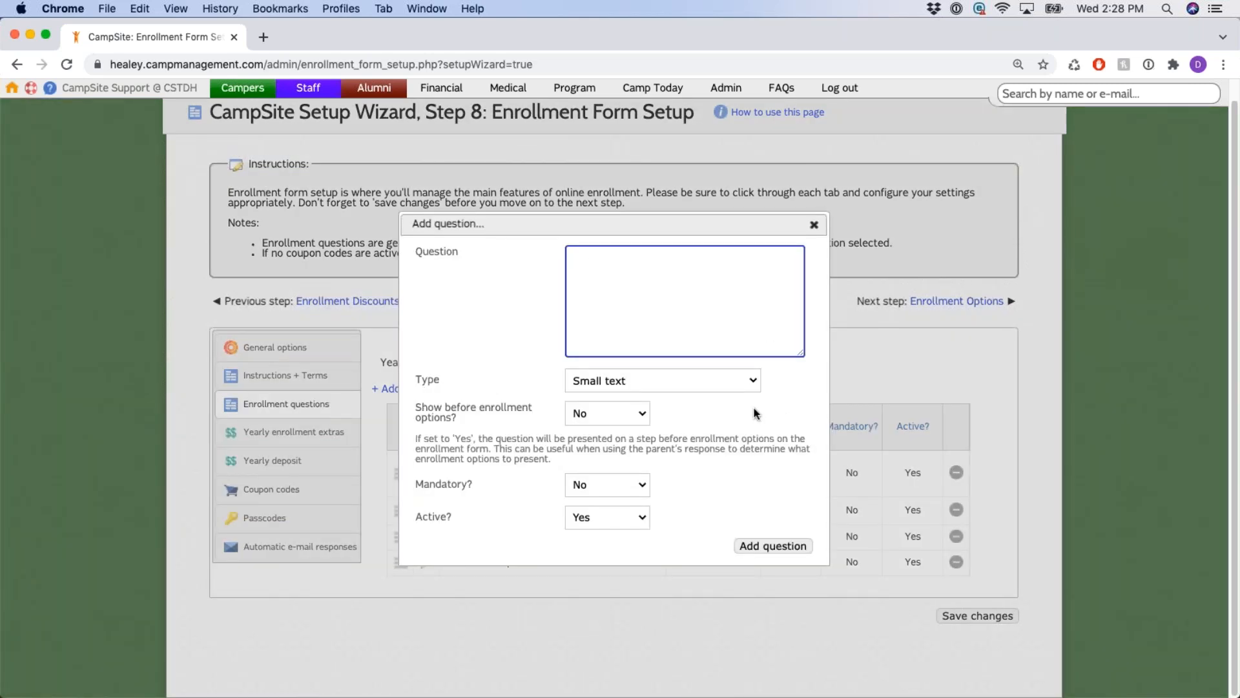
Review the Add question dialog's 'Show before enrollment options' setting.
drag(417, 409, 461, 418)
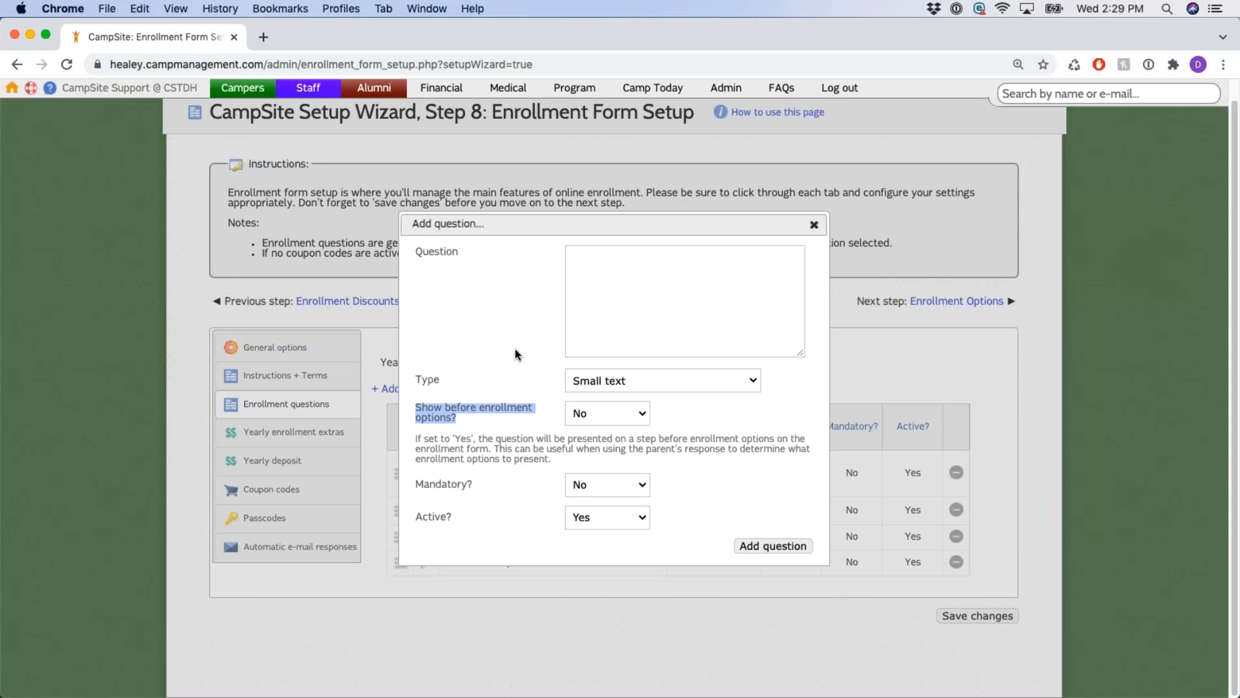
Dismiss the Add question form without adding anything, then view the T-shirt size question and close it unchanged.
click(619, 277)
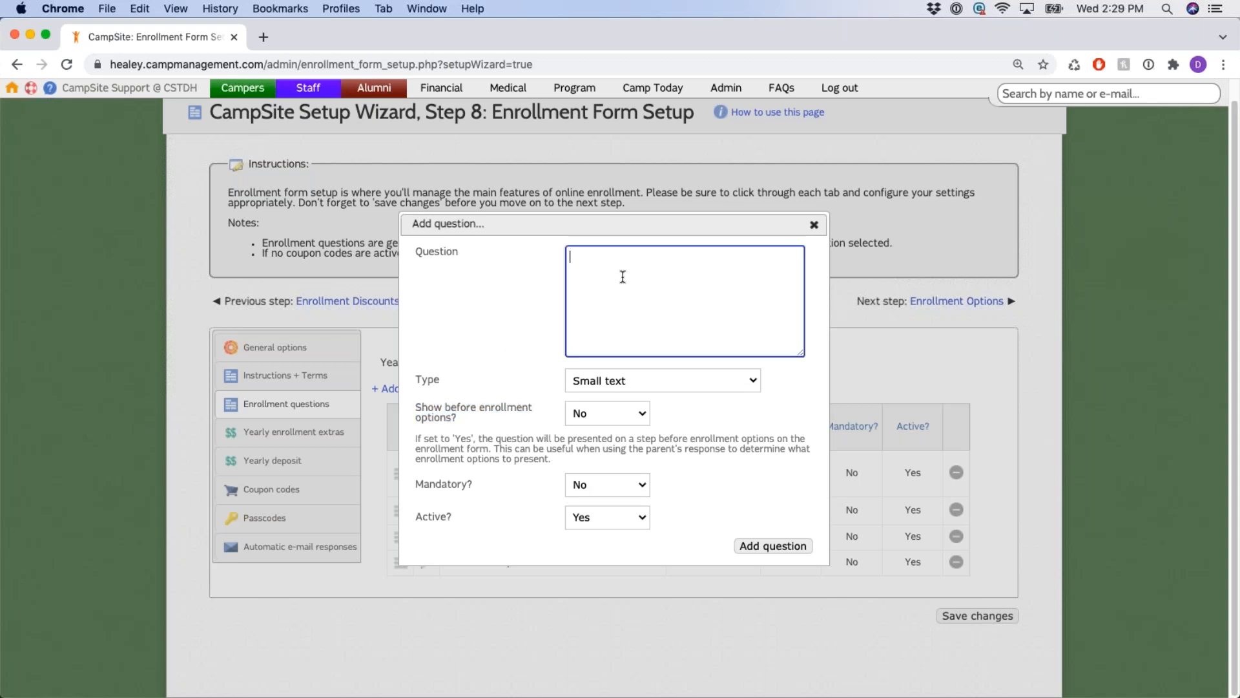
drag(415, 406, 445, 419)
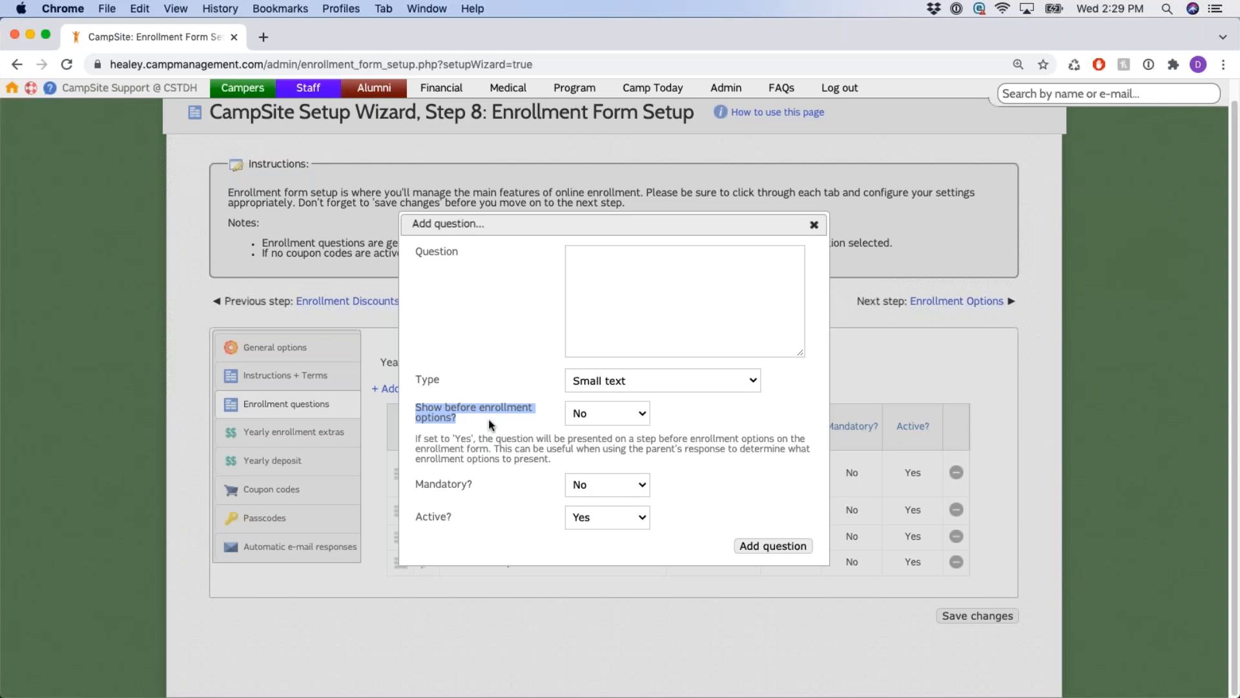
click(633, 270)
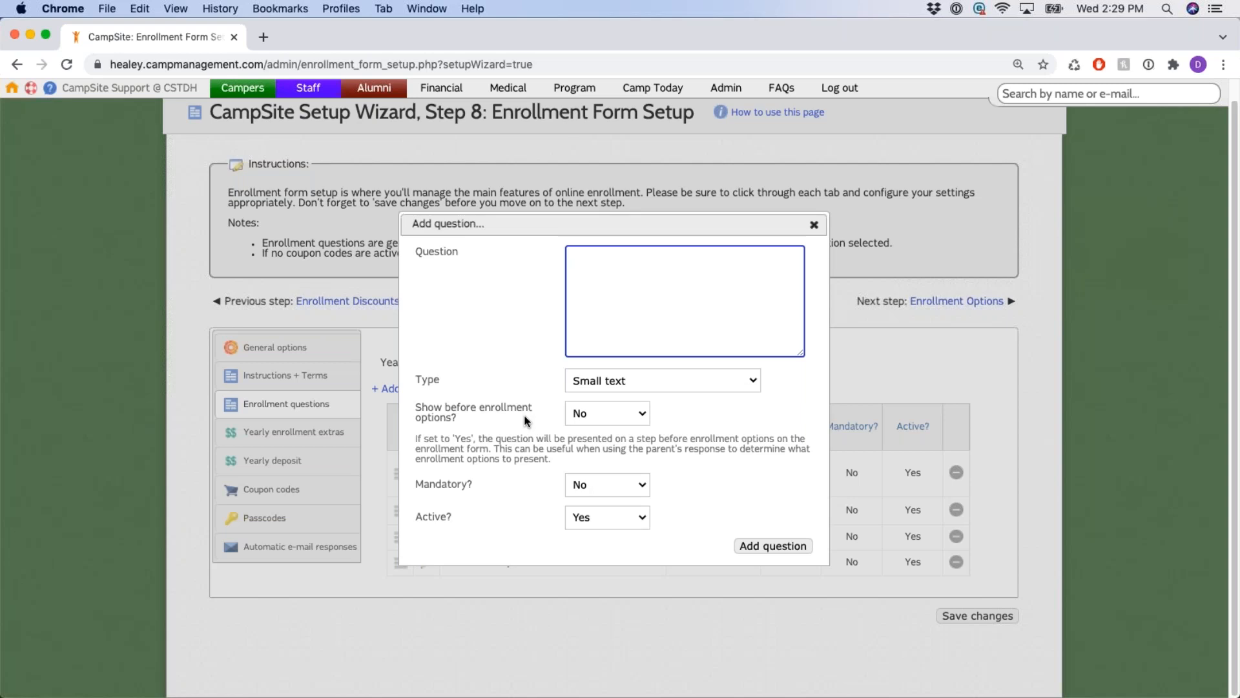
drag(414, 407, 514, 428)
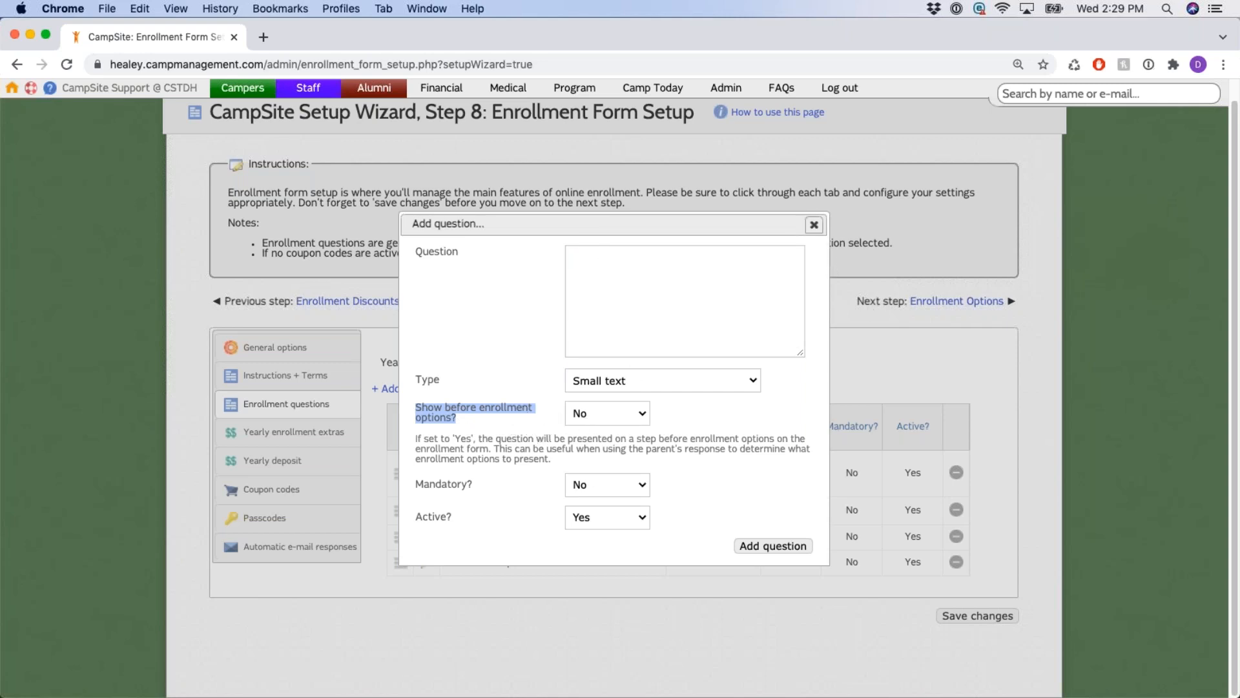
click(814, 224)
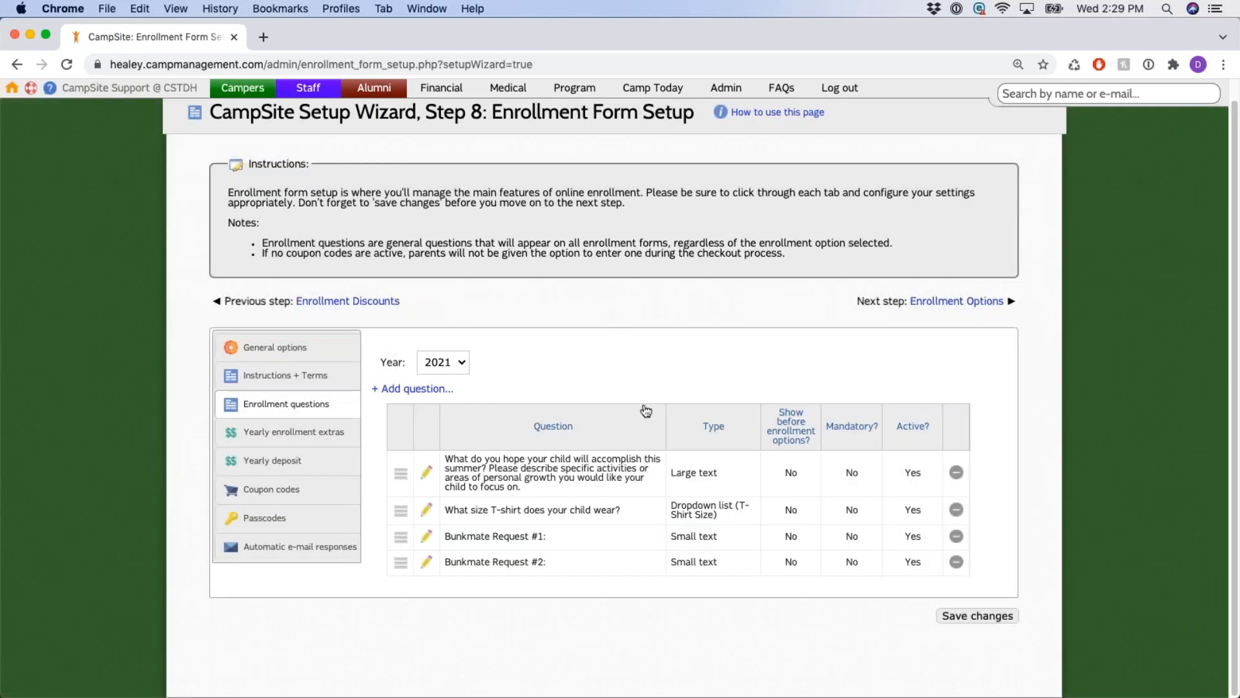
click(421, 508)
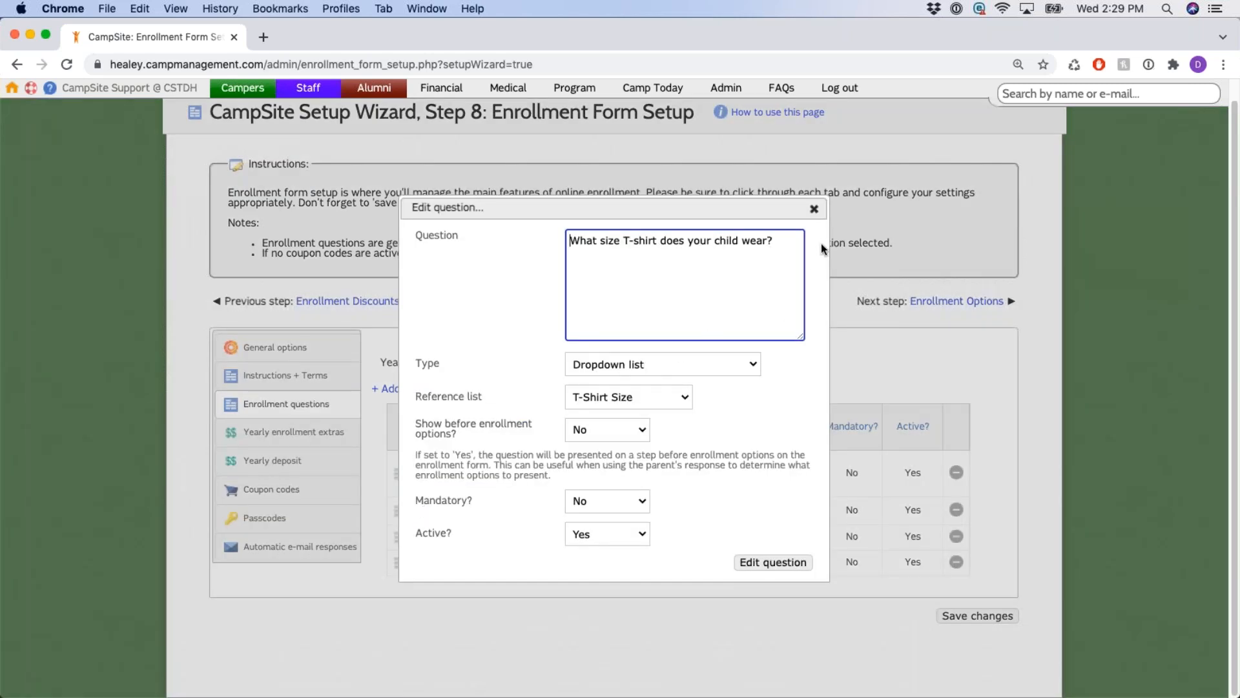
click(814, 209)
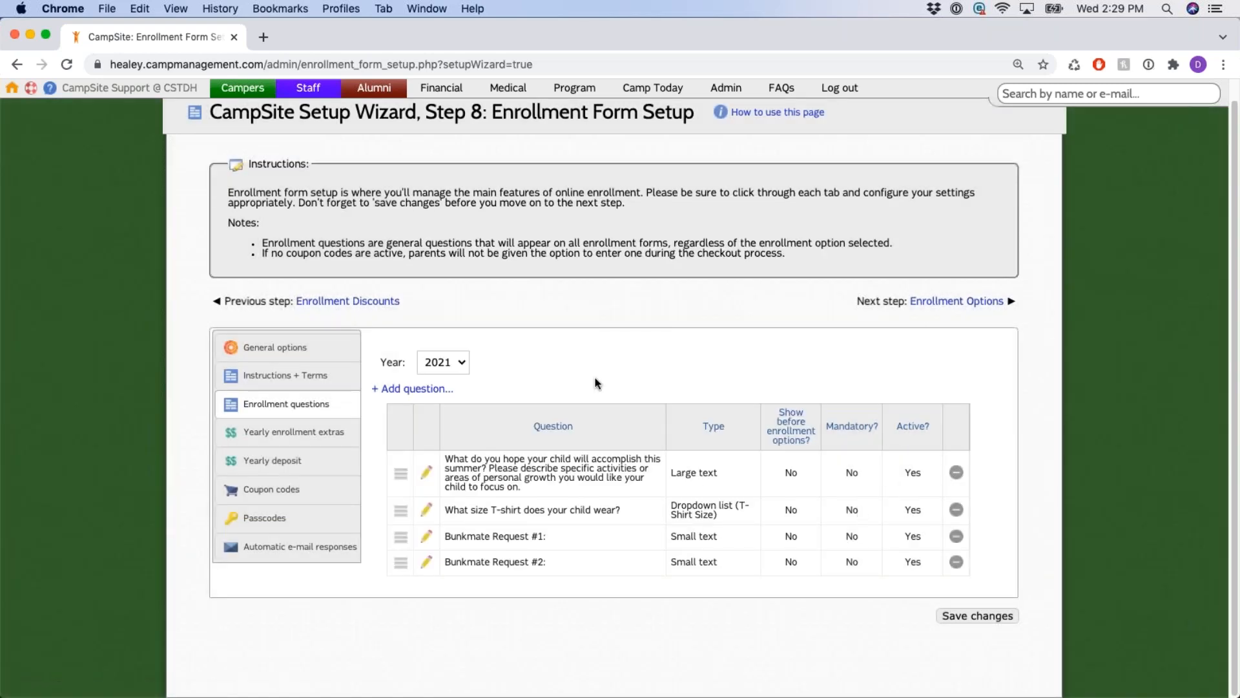
Switch to Yearly enrollment extras and preview adding AM Extended Care without saving it.
click(292, 439)
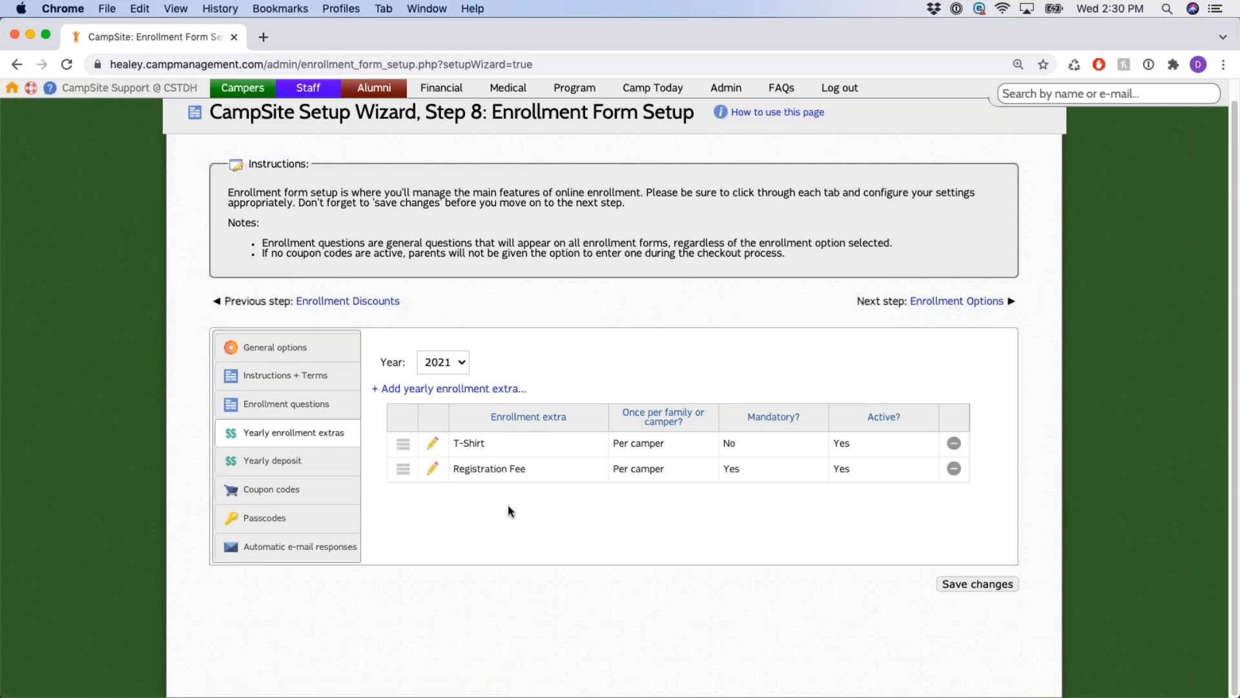
click(502, 389)
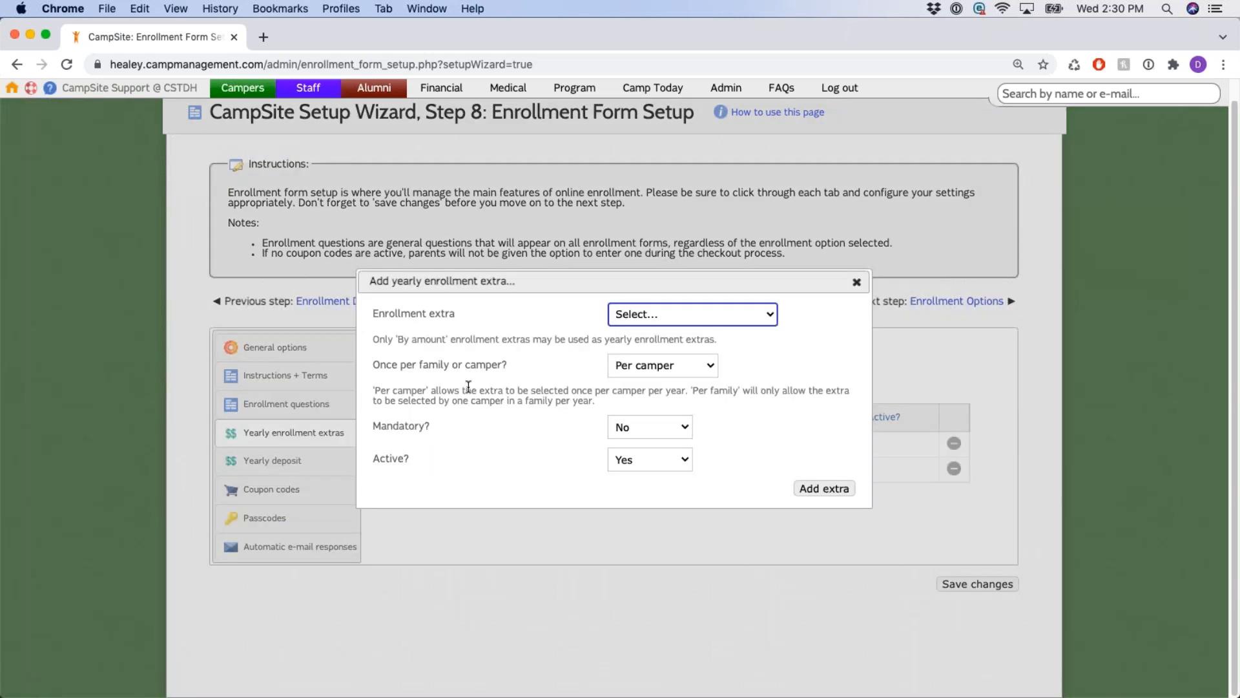
click(755, 312)
click(747, 327)
drag(387, 365, 506, 369)
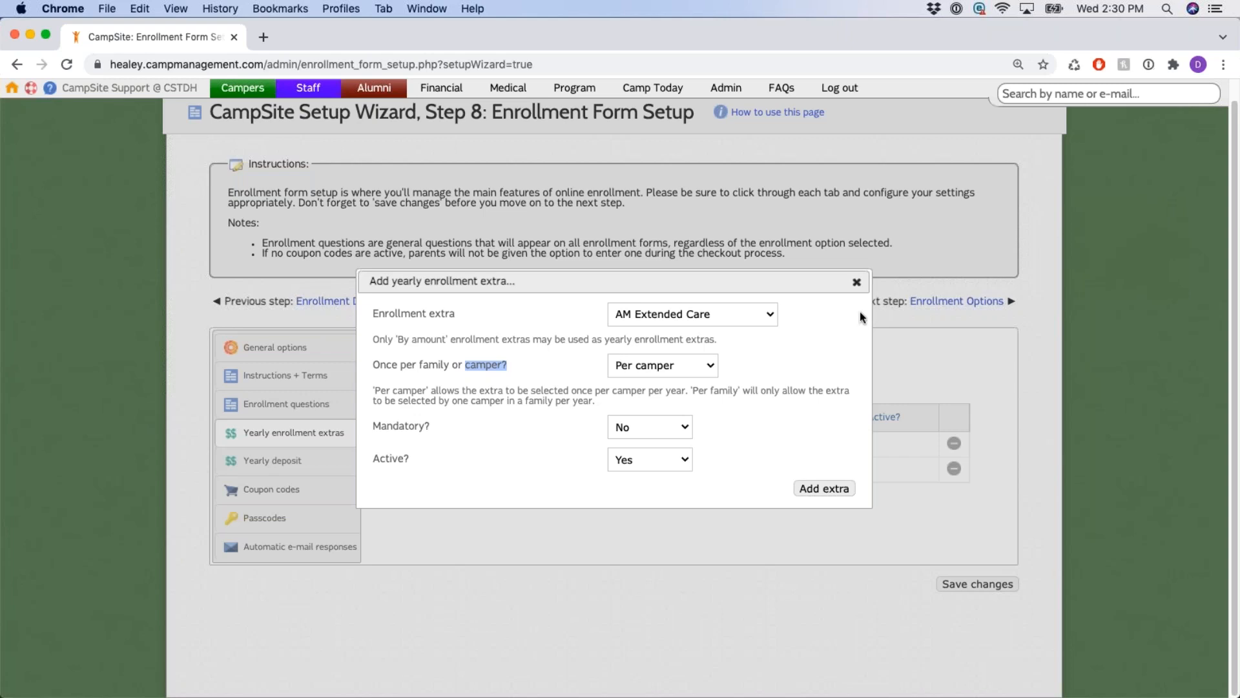
click(857, 282)
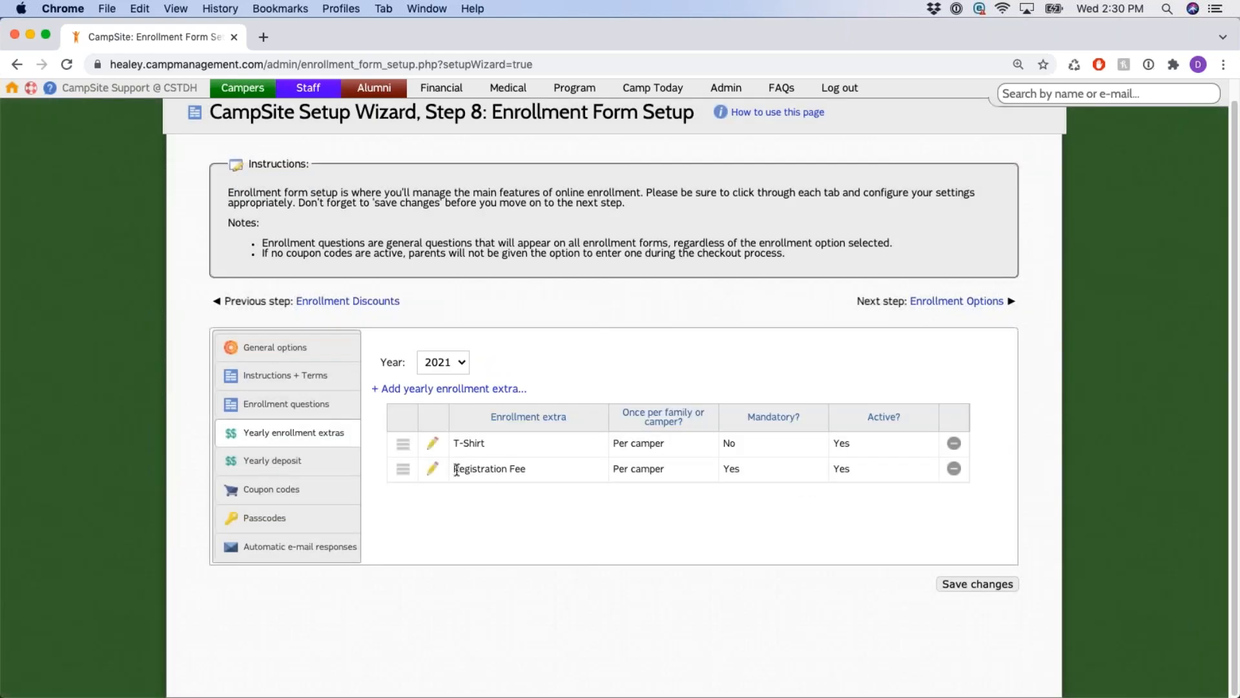
drag(454, 470, 820, 480)
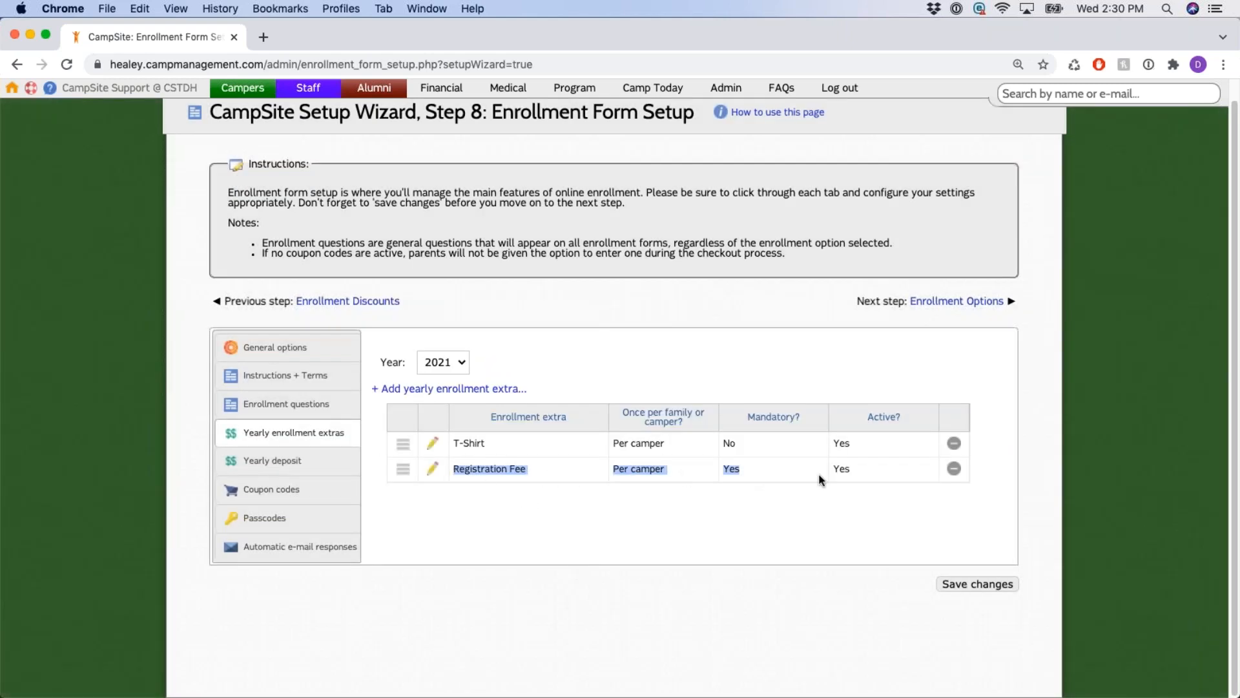
click(695, 514)
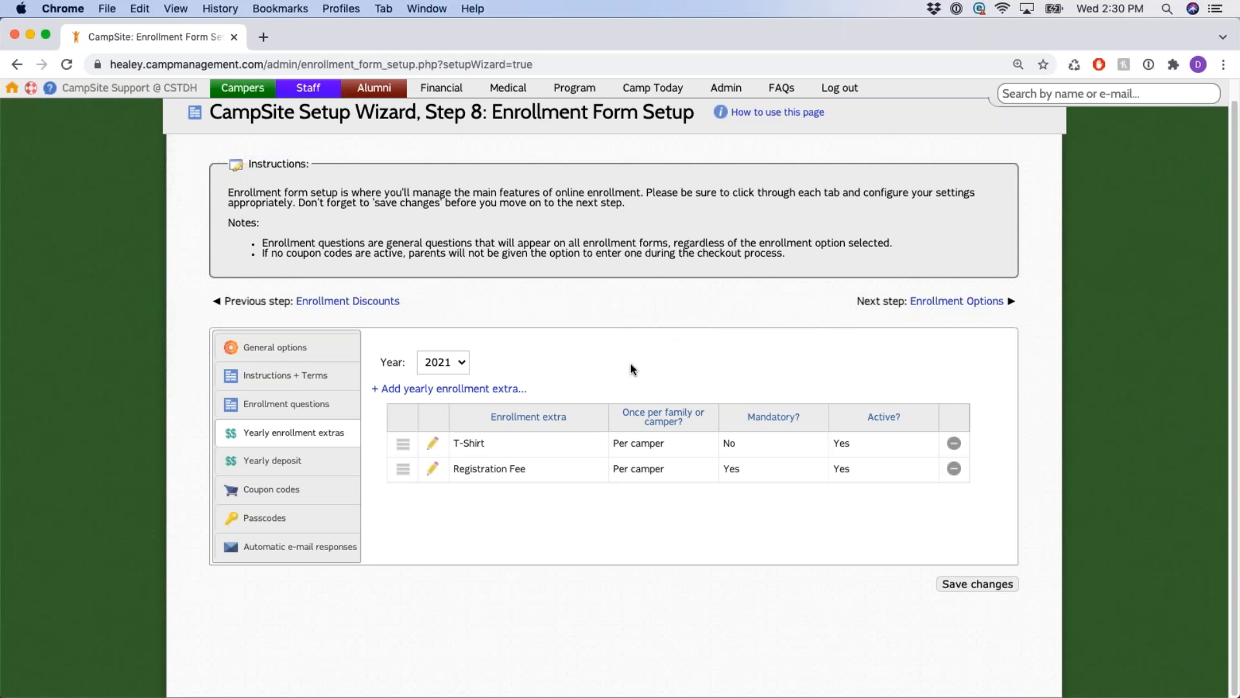
scroll(682, 355, up, 1)
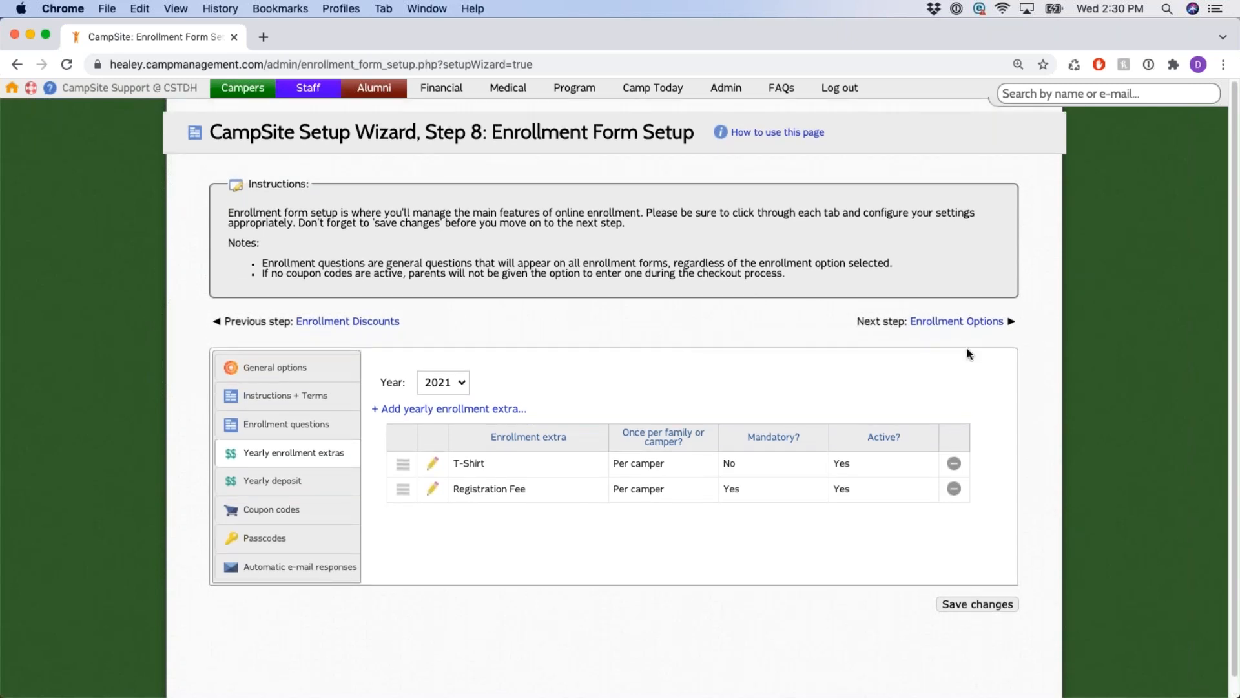
scroll(604, 336, down, 1)
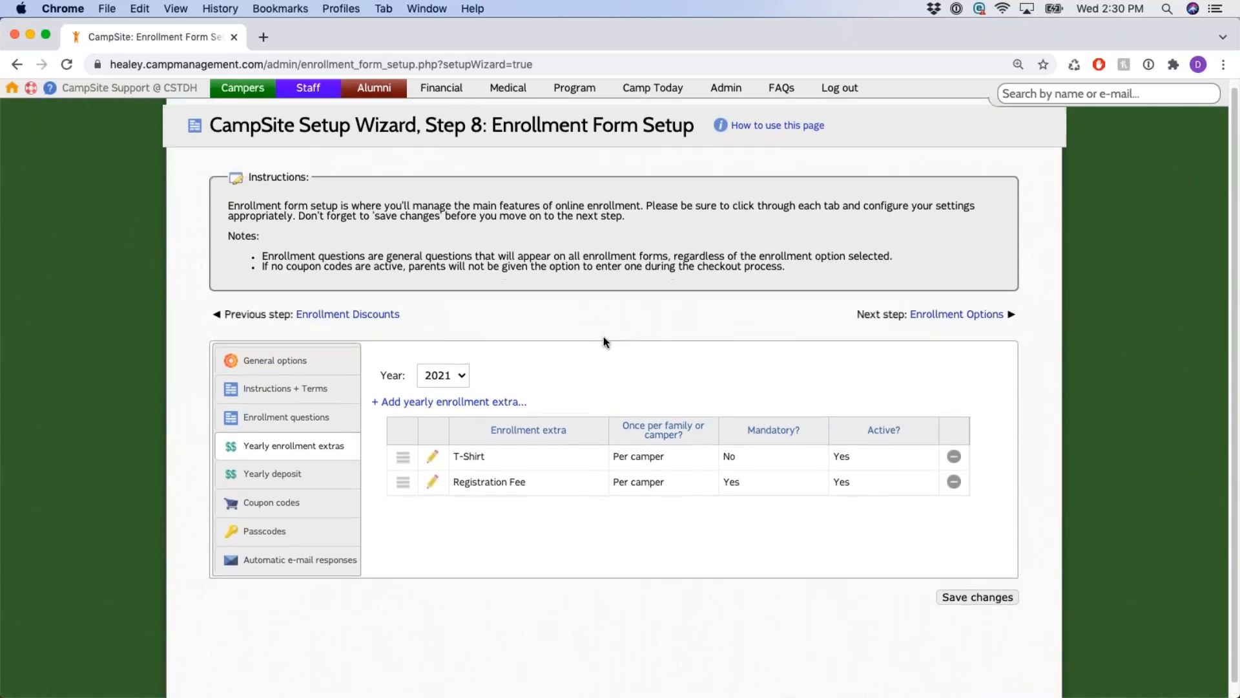
Recheck AM Extended Care's Mandatory and Active options, then view the T-Shirt extra unchanged.
click(508, 389)
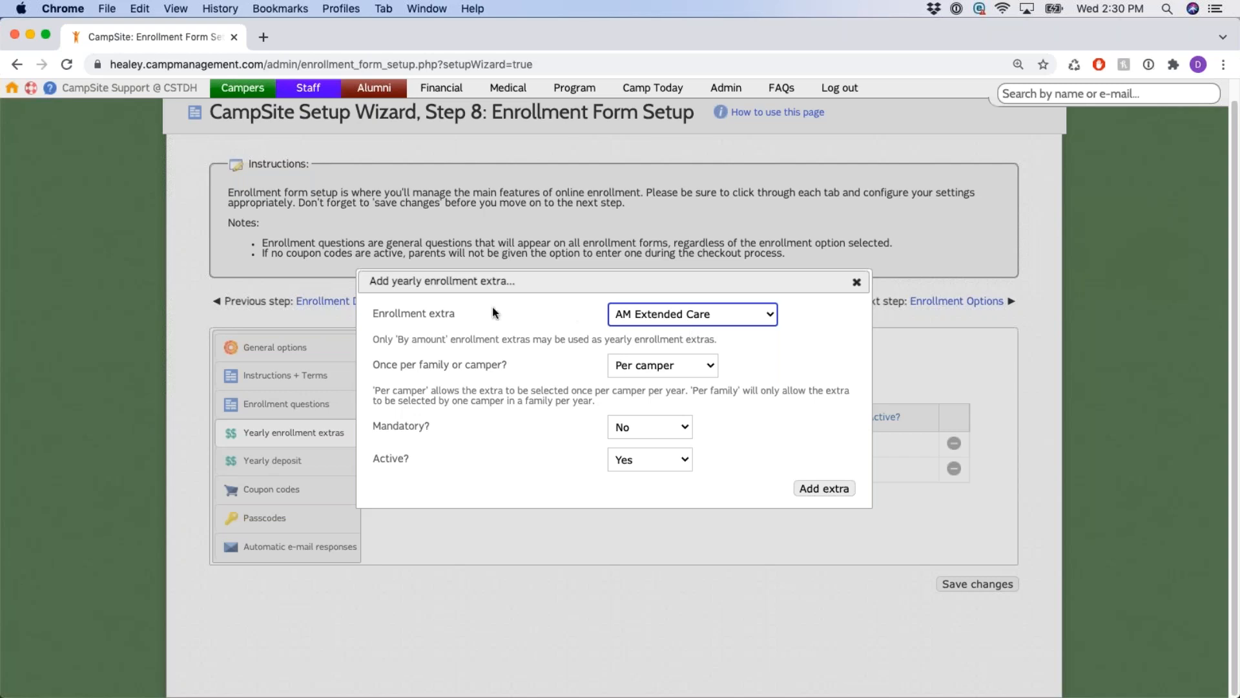
click(690, 319)
click(727, 310)
drag(373, 427, 450, 430)
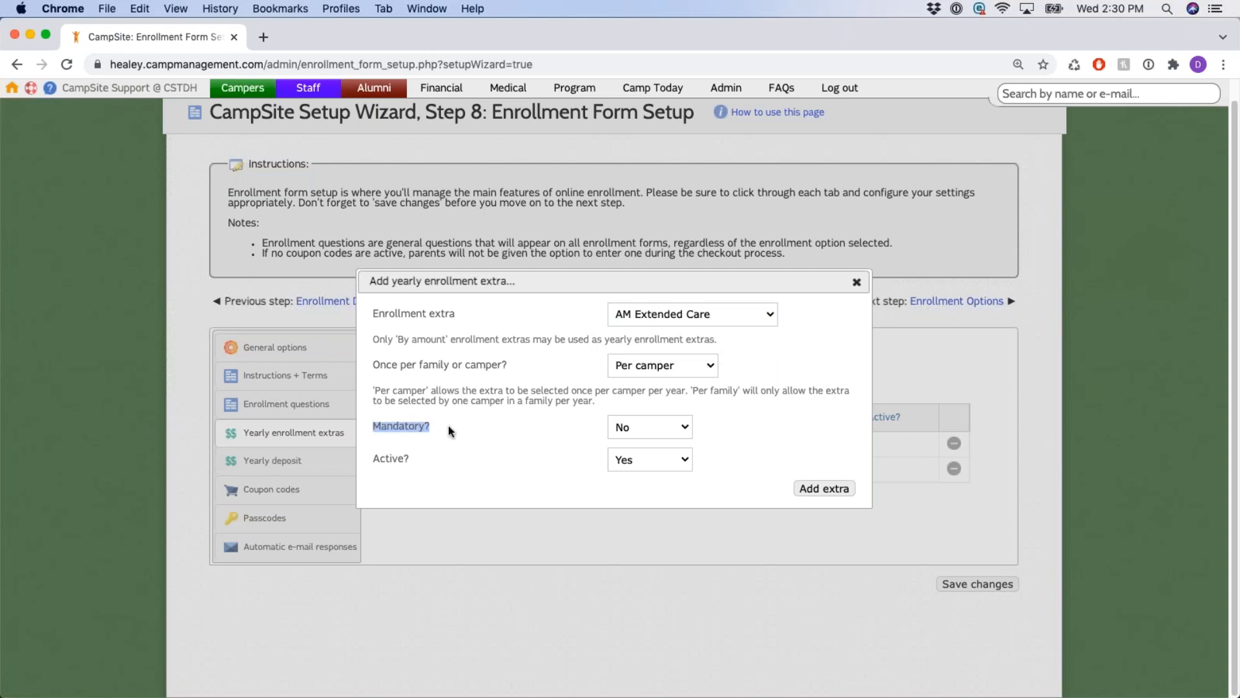
drag(379, 457, 414, 460)
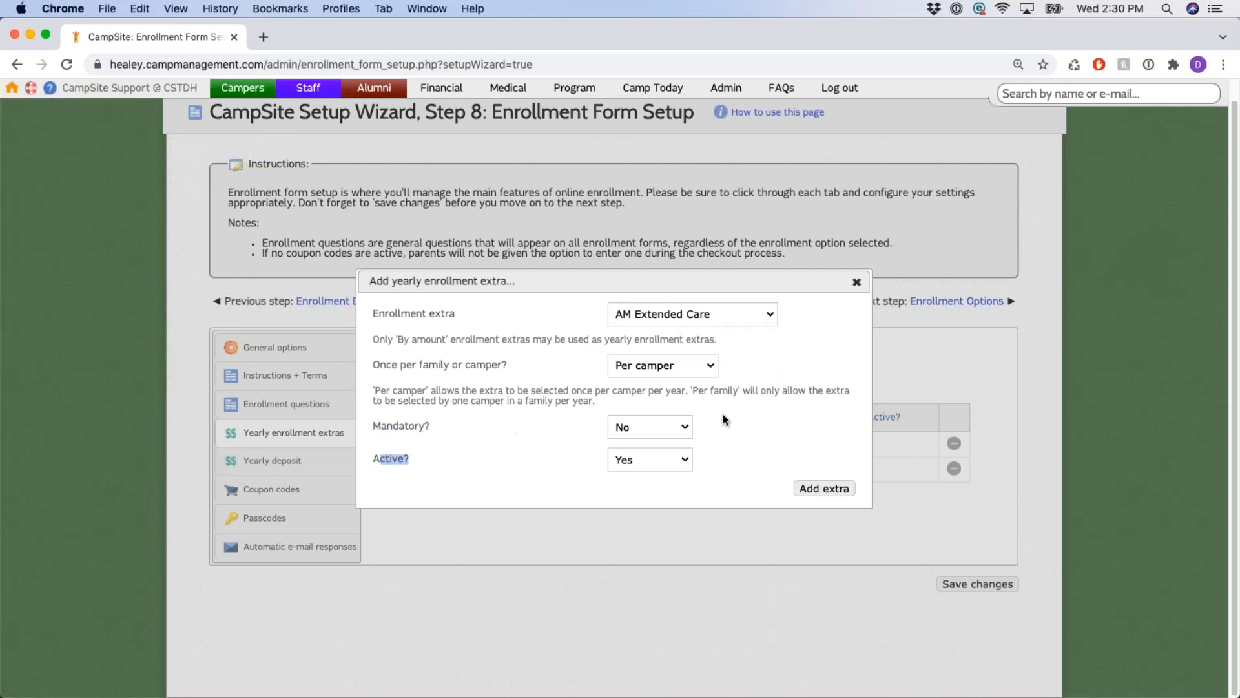
click(857, 282)
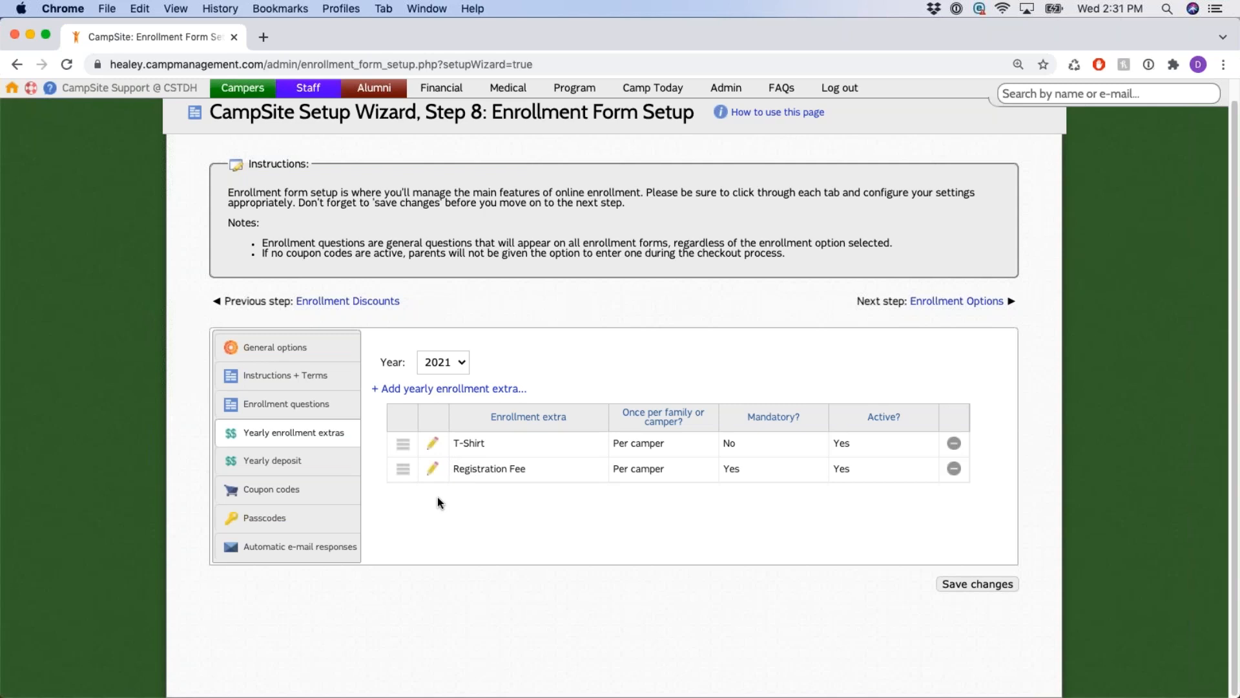
click(465, 451)
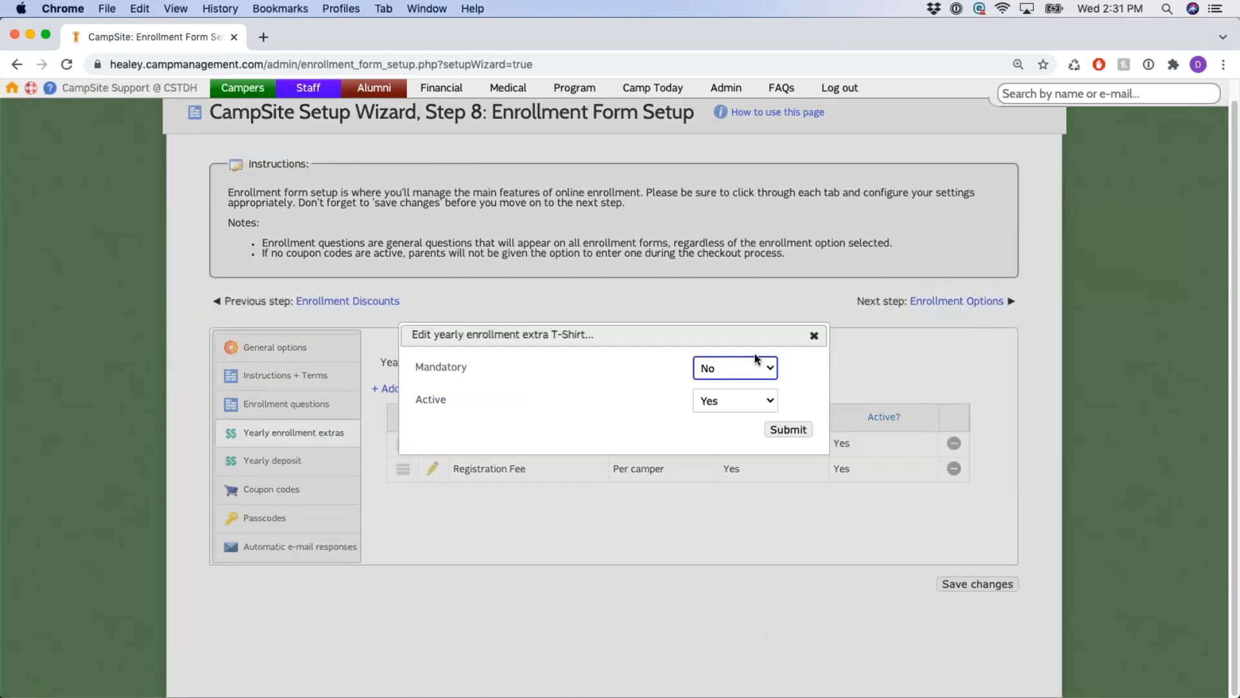
click(815, 339)
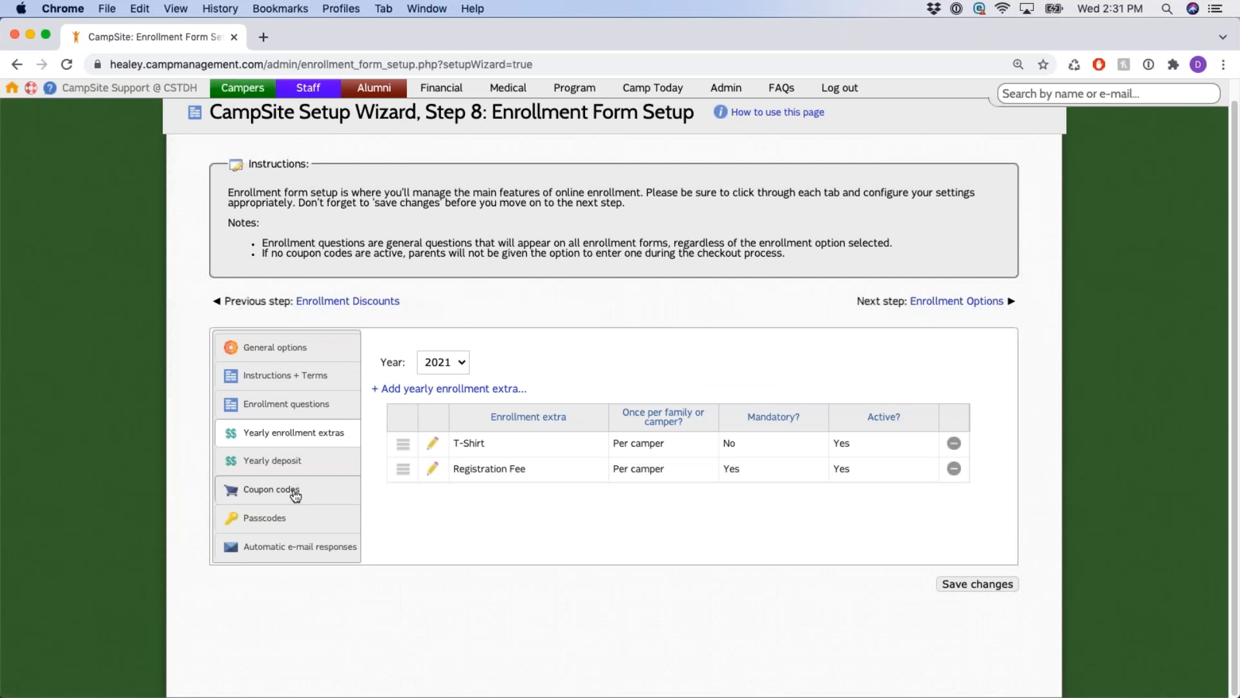
On Yearly deposit, try a once-per-camper $250 deposit, then set Mode back to None.
click(291, 467)
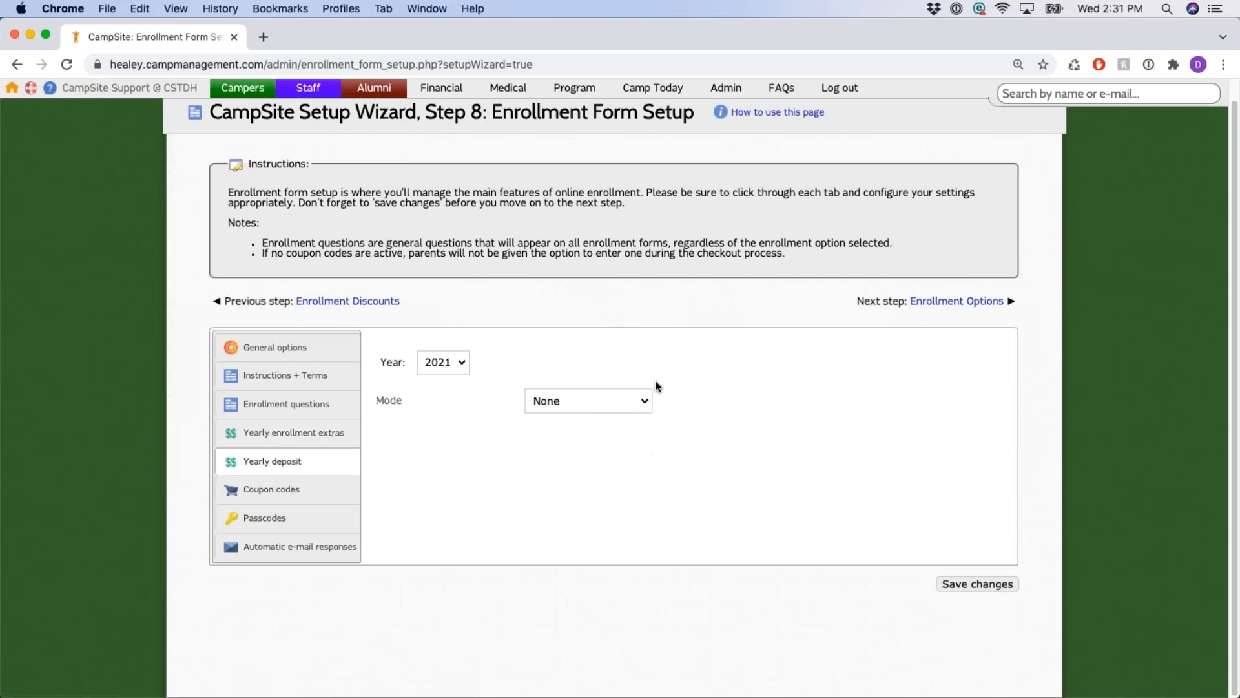
click(638, 400)
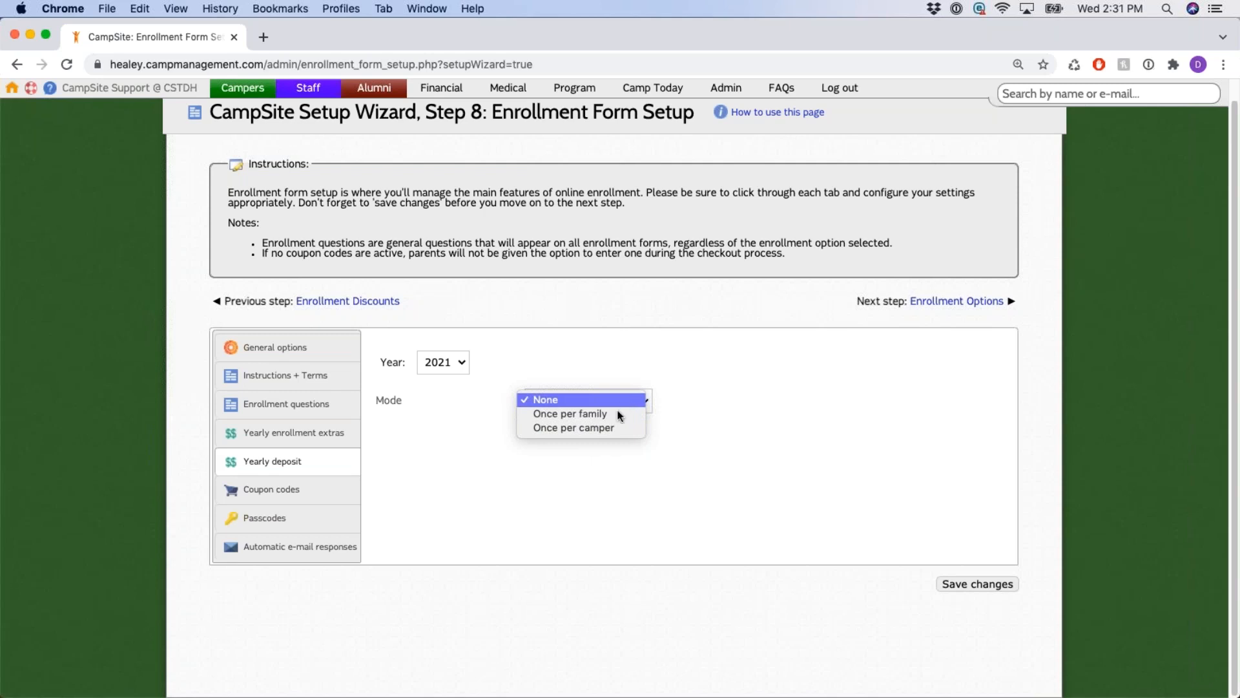
click(614, 428)
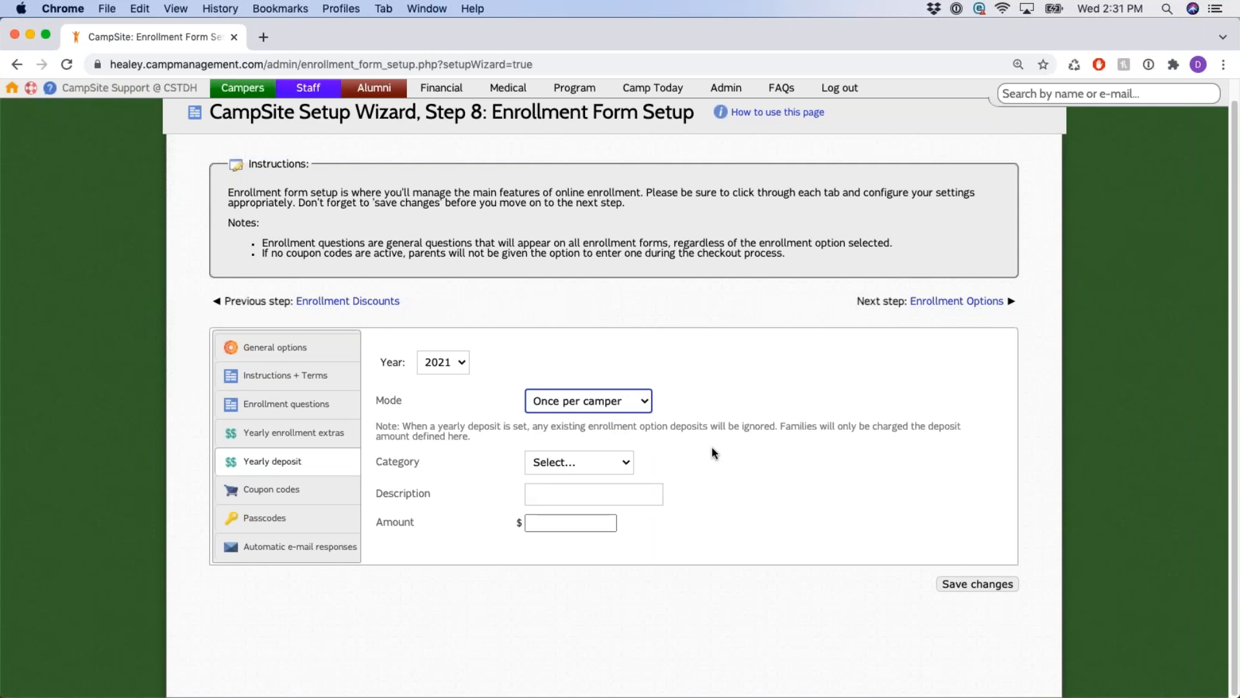
click(584, 525)
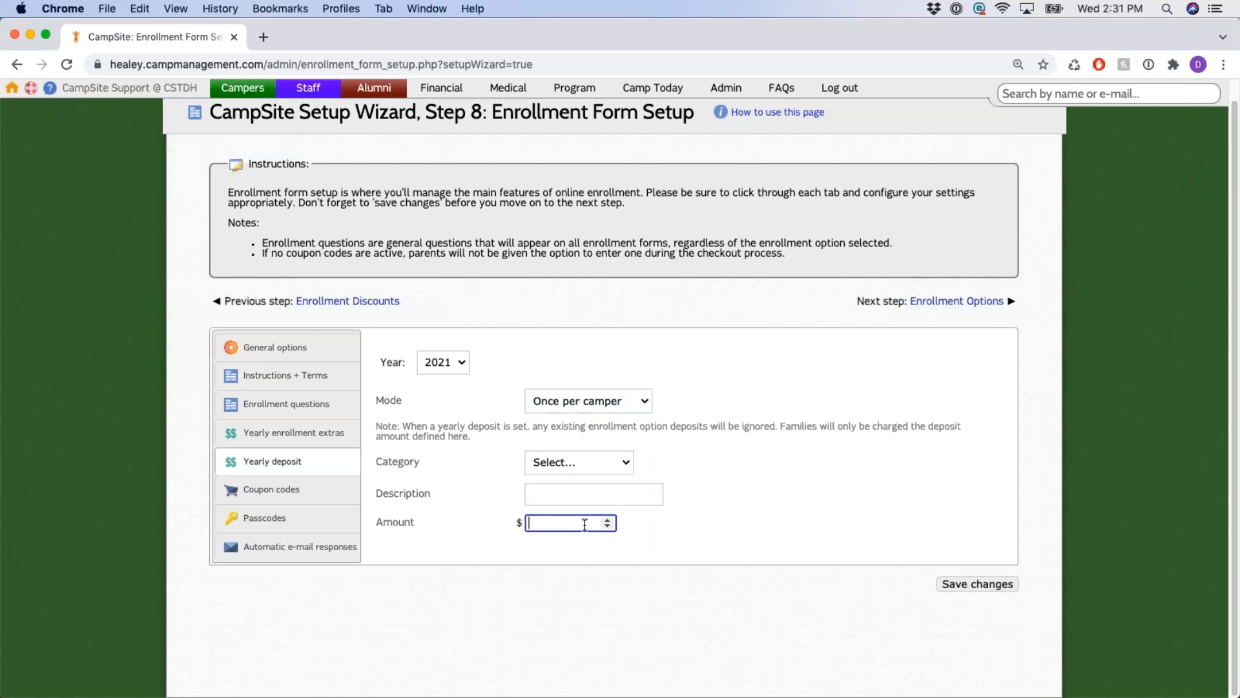
text(250)
scroll(719, 427, up, 1)
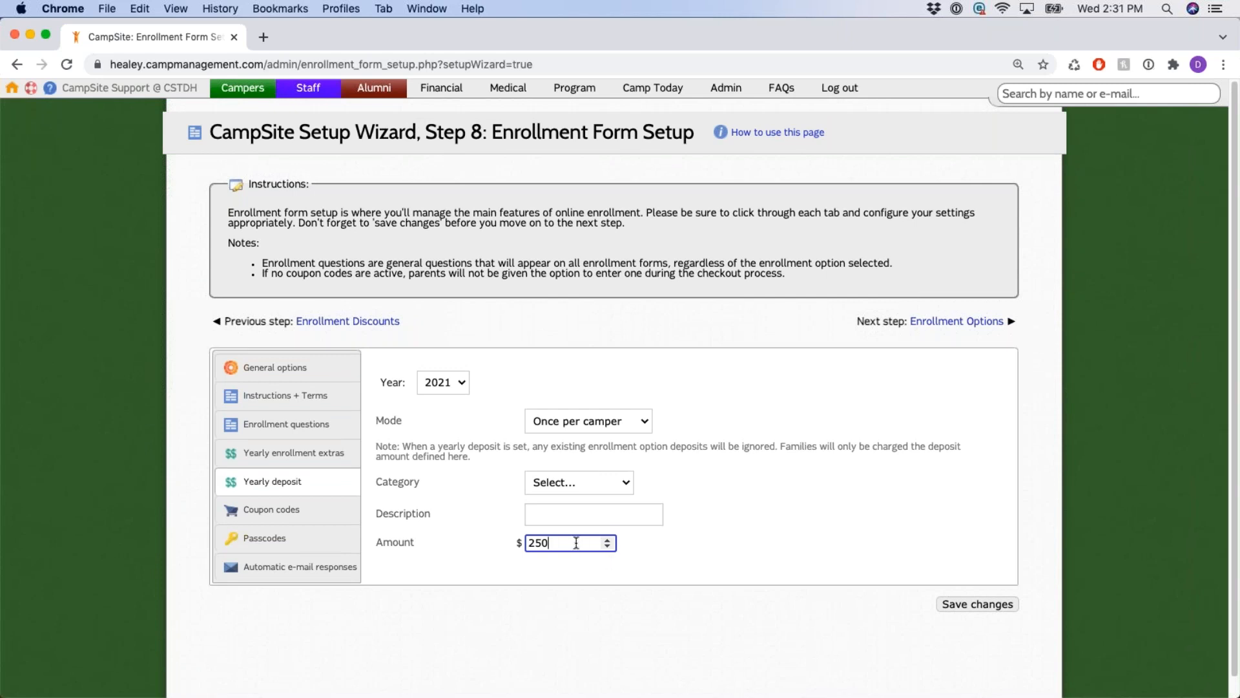
click(597, 423)
click(597, 390)
Open Coupon codes and review the Add coupon code form's fields, closing it without adding a code.
click(319, 509)
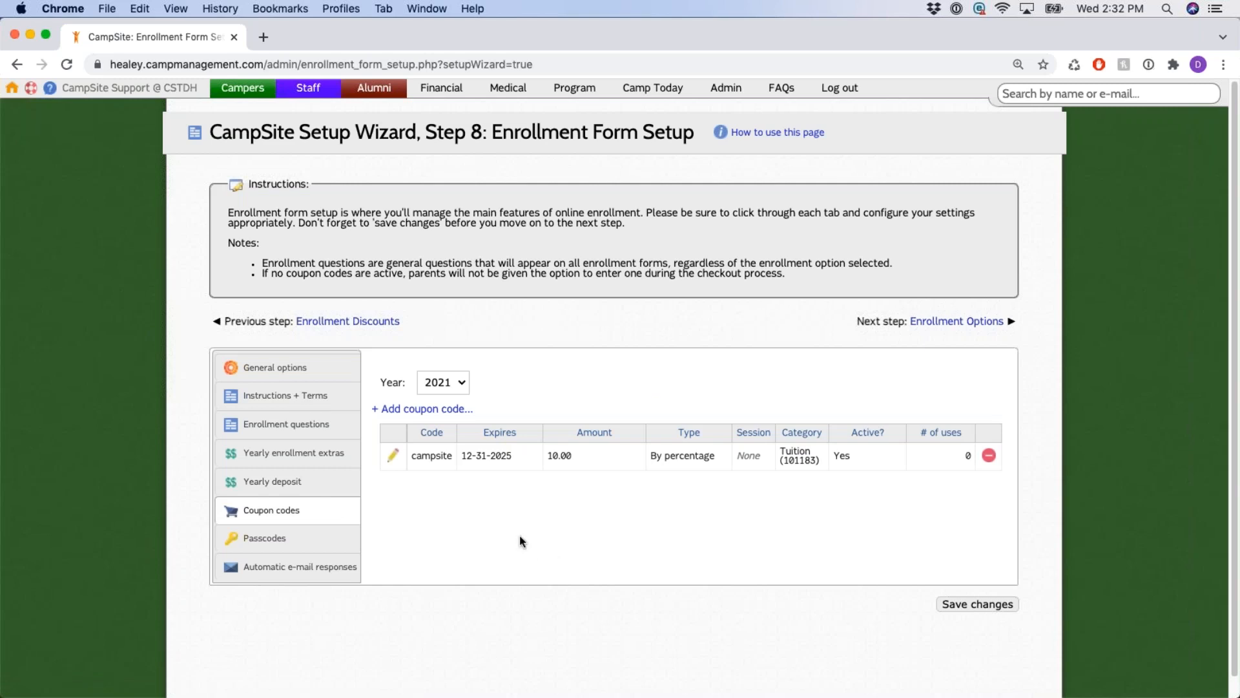
click(446, 408)
double_click(447, 281)
drag(460, 279, 510, 281)
click(516, 281)
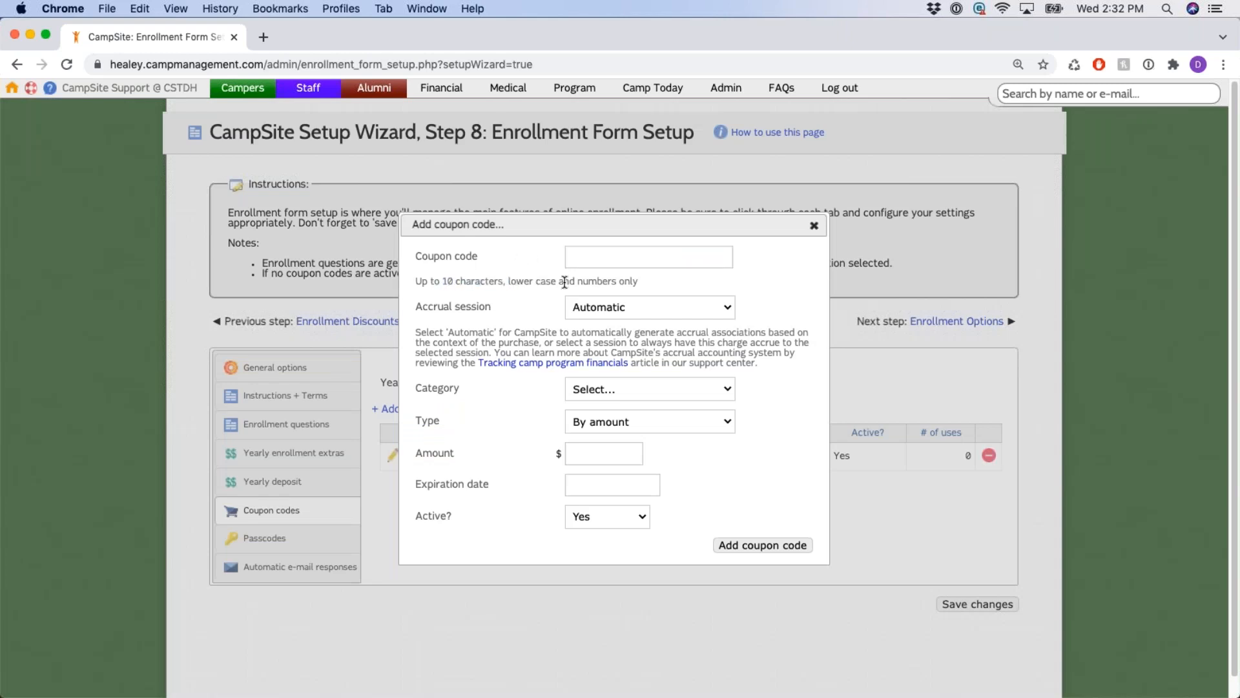
click(714, 390)
click(767, 394)
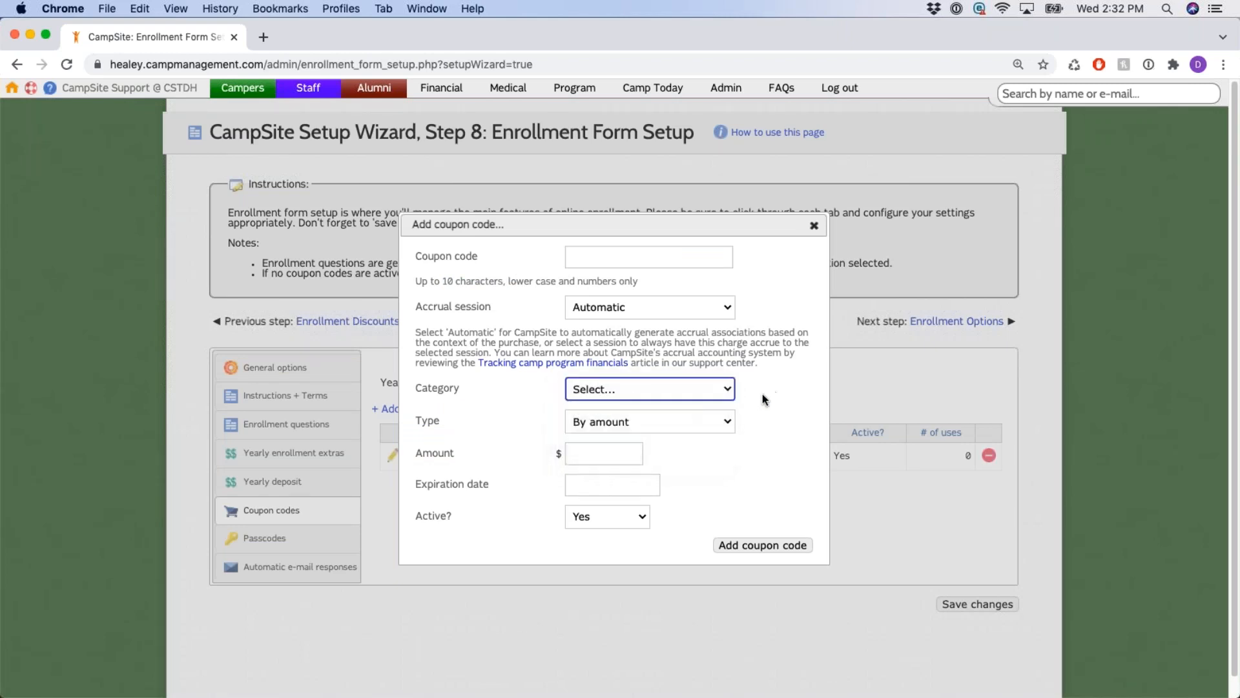
click(704, 430)
click(781, 430)
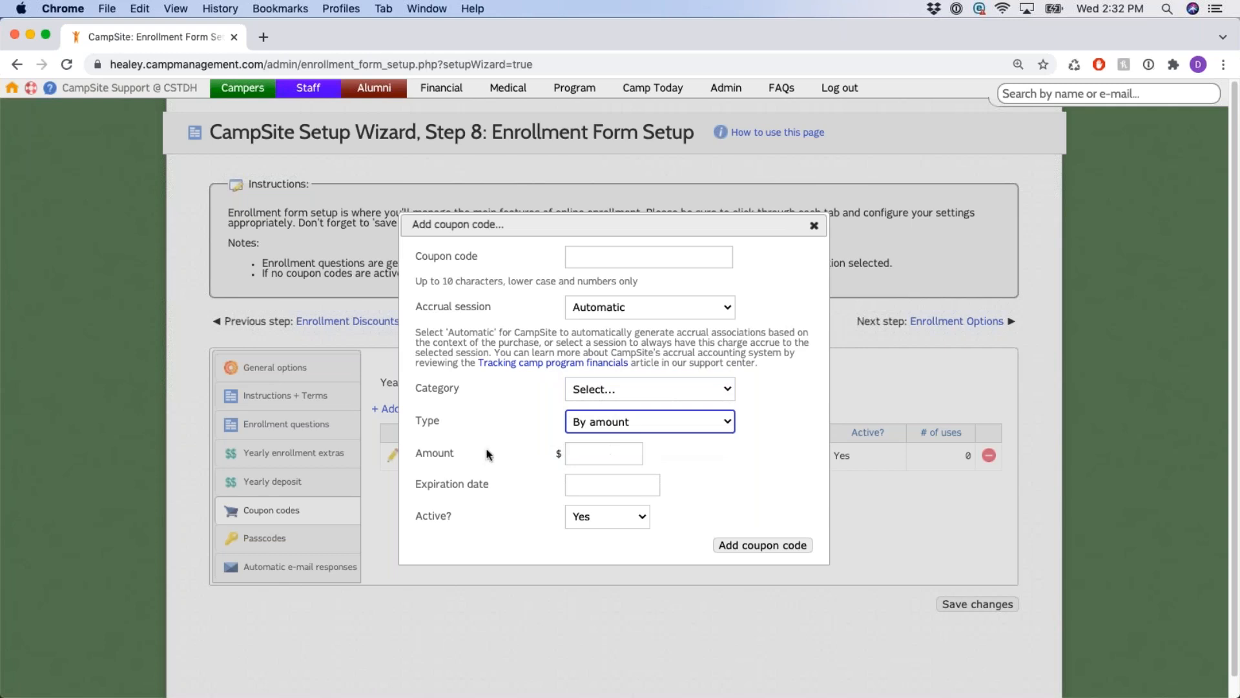
drag(441, 484, 537, 494)
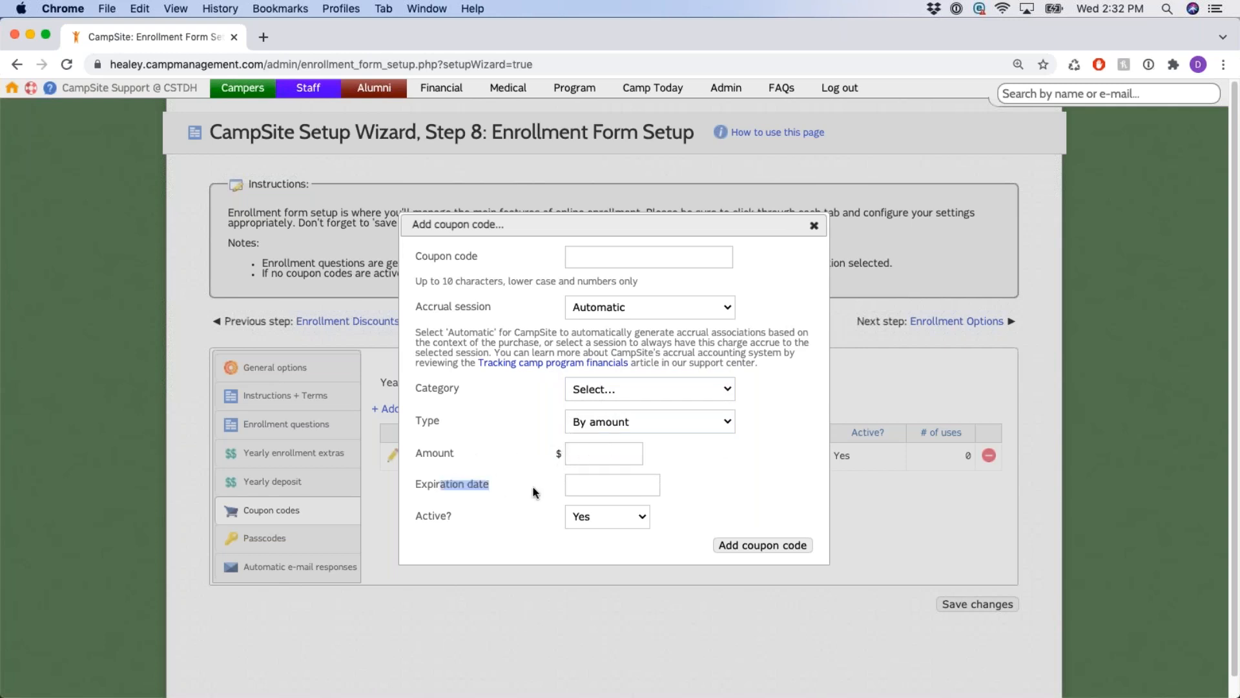
click(710, 482)
click(814, 226)
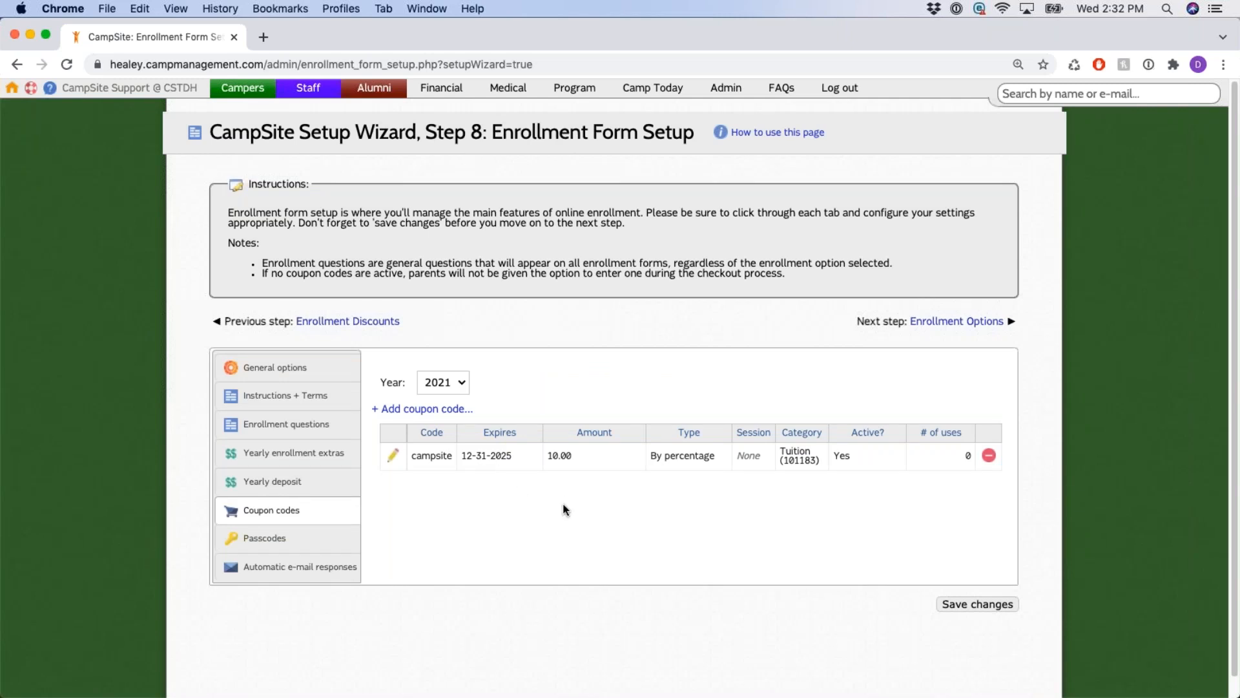
Review the existing Tuition coupon's 12-31-2025 expiry date and its number of uses.
triple_click(471, 454)
click(633, 510)
drag(917, 441, 968, 443)
click(867, 506)
drag(461, 455, 523, 460)
click(528, 499)
Open Passcodes, start a new passcode and cancel it, then go to Automatic e-mail responses.
click(265, 538)
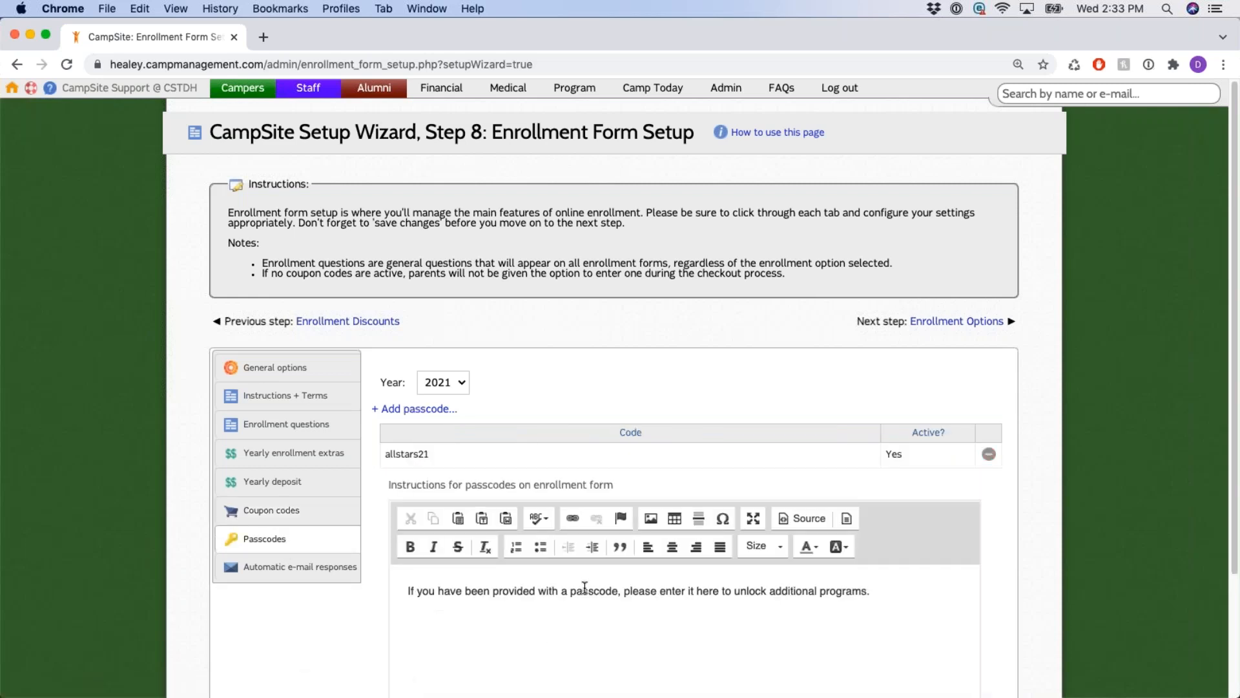
scroll(627, 374, down, 3)
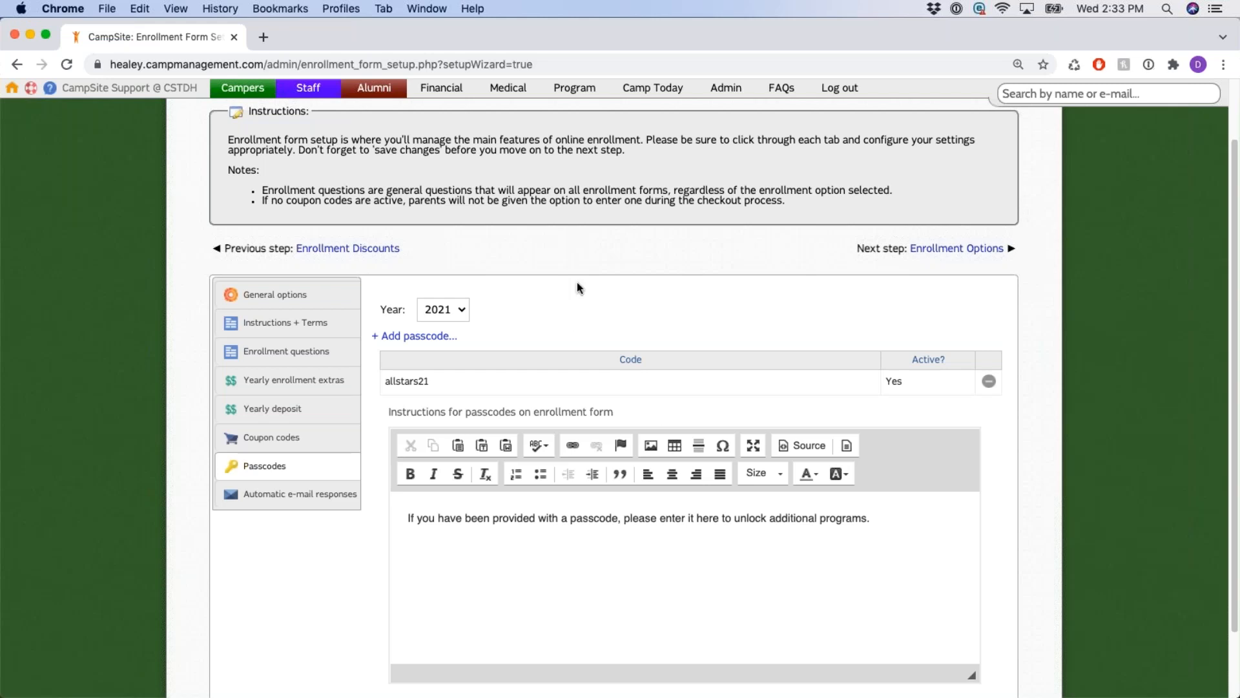
click(428, 337)
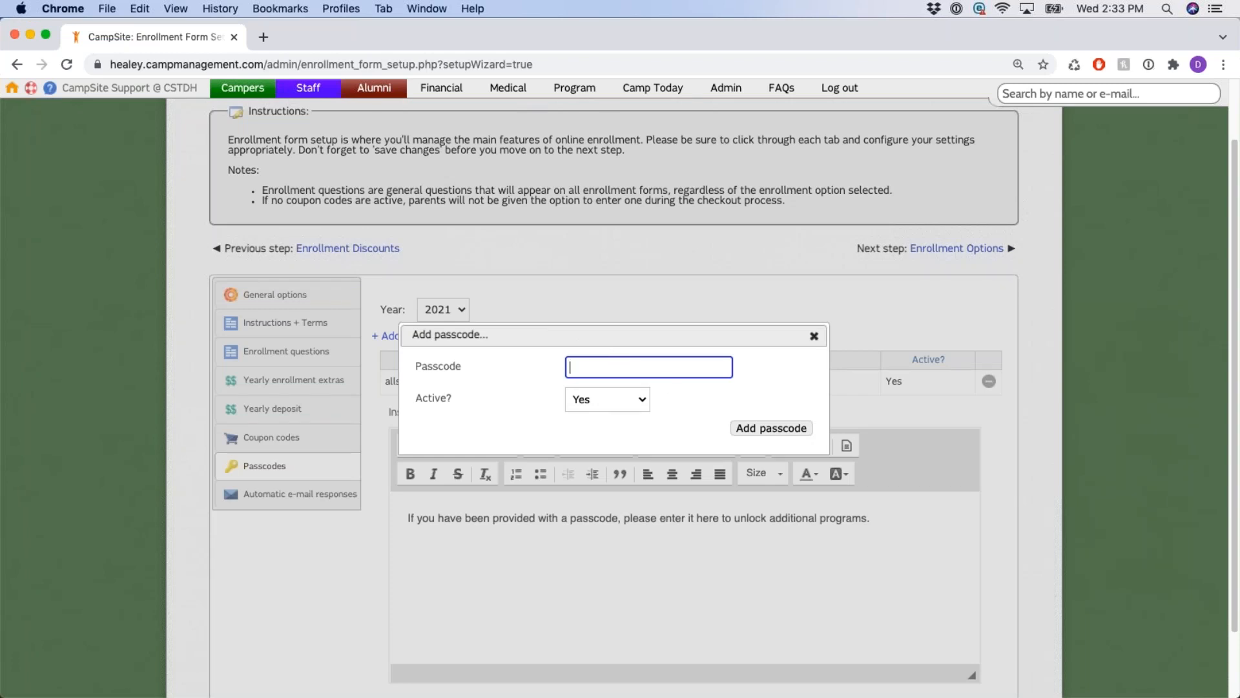
click(814, 336)
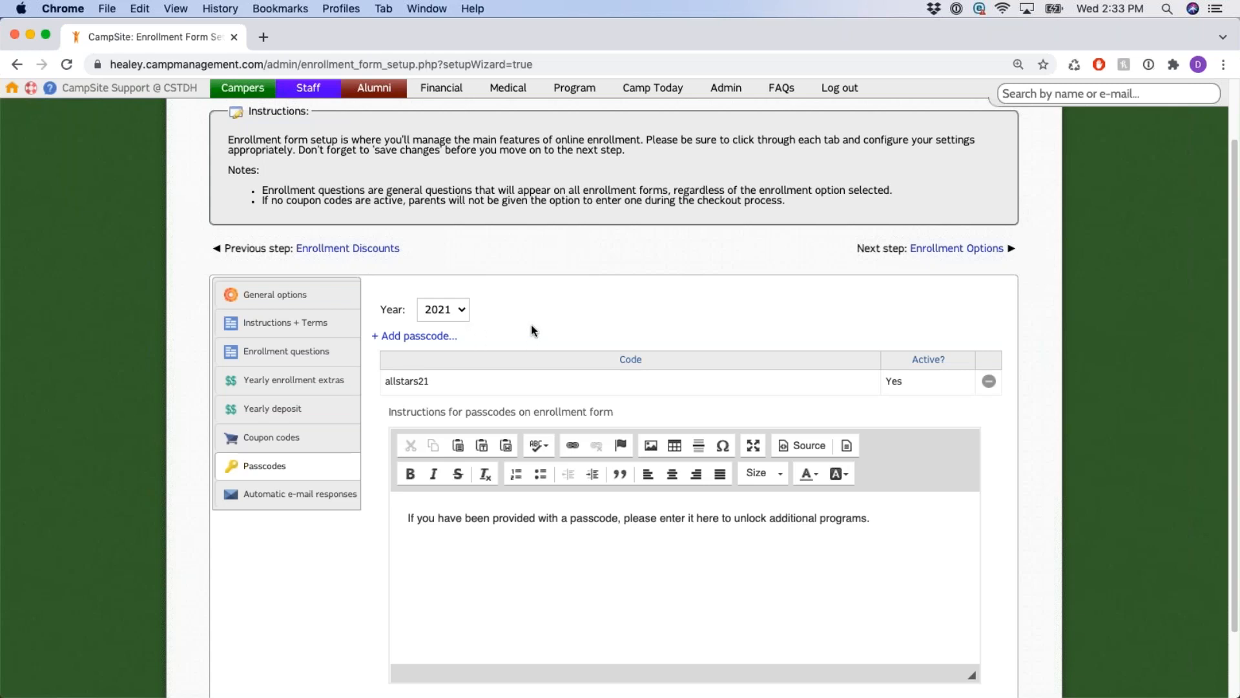
scroll(654, 277, down, 3)
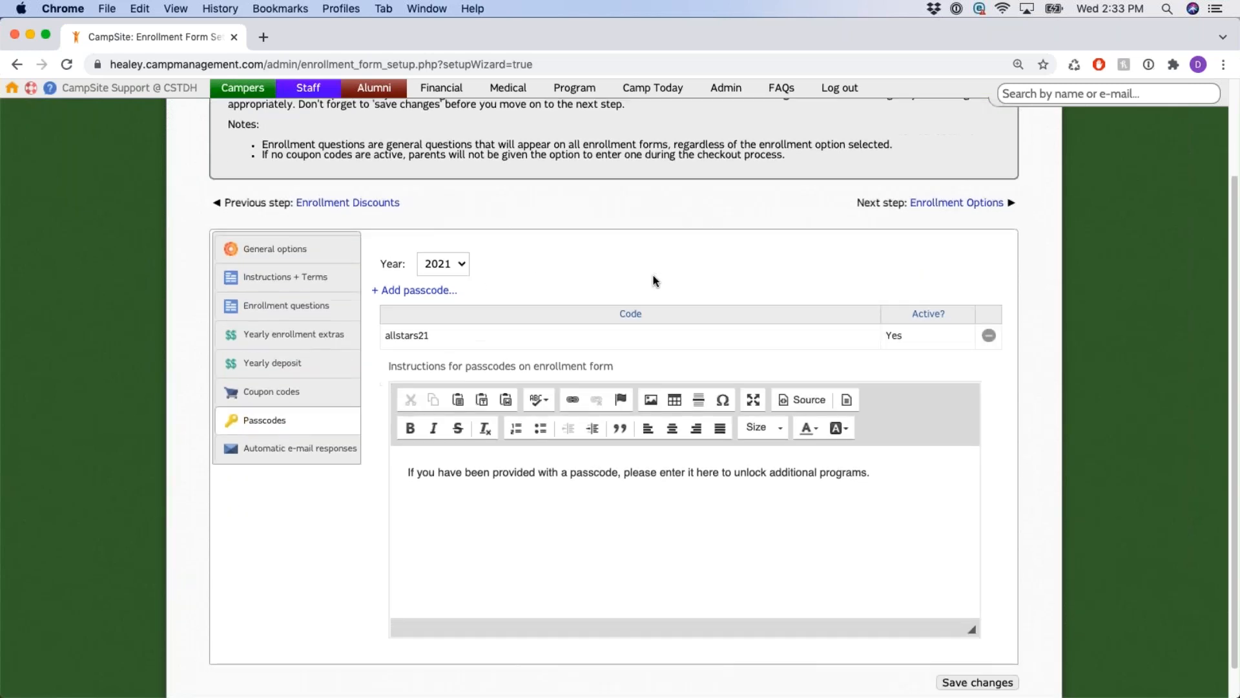
click(342, 416)
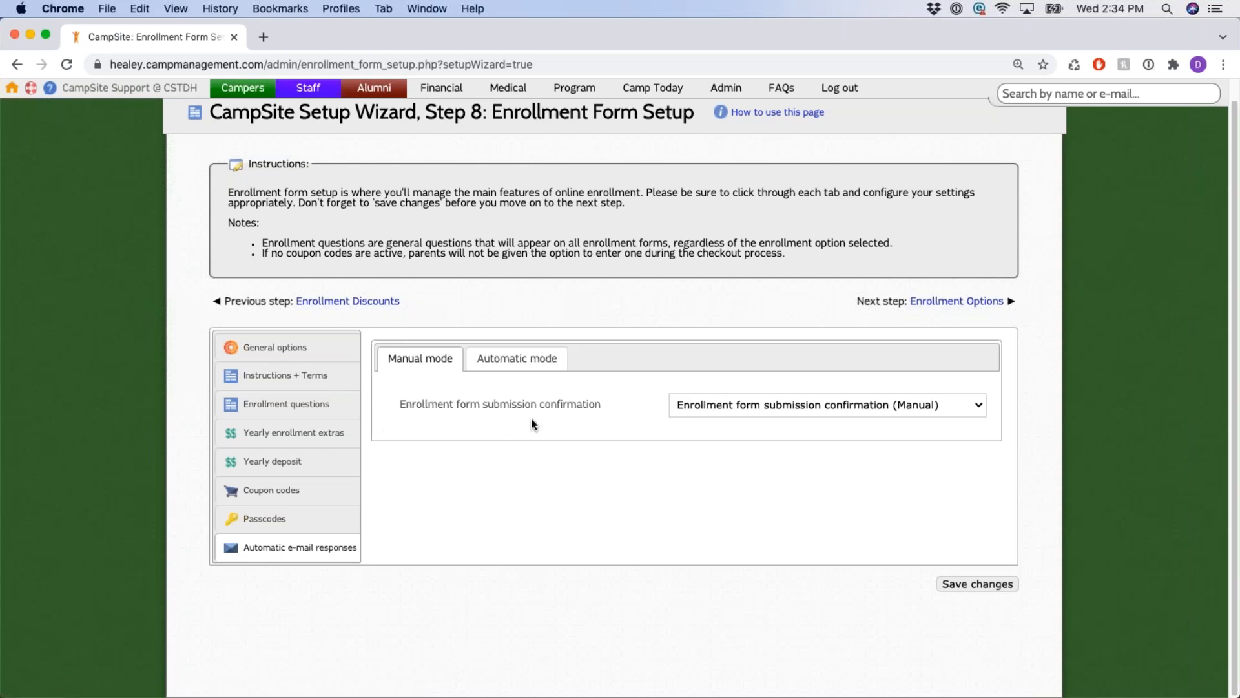
Compare the manual submission confirmation with automatic mode's attach contract and updated statement options.
drag(429, 404, 774, 409)
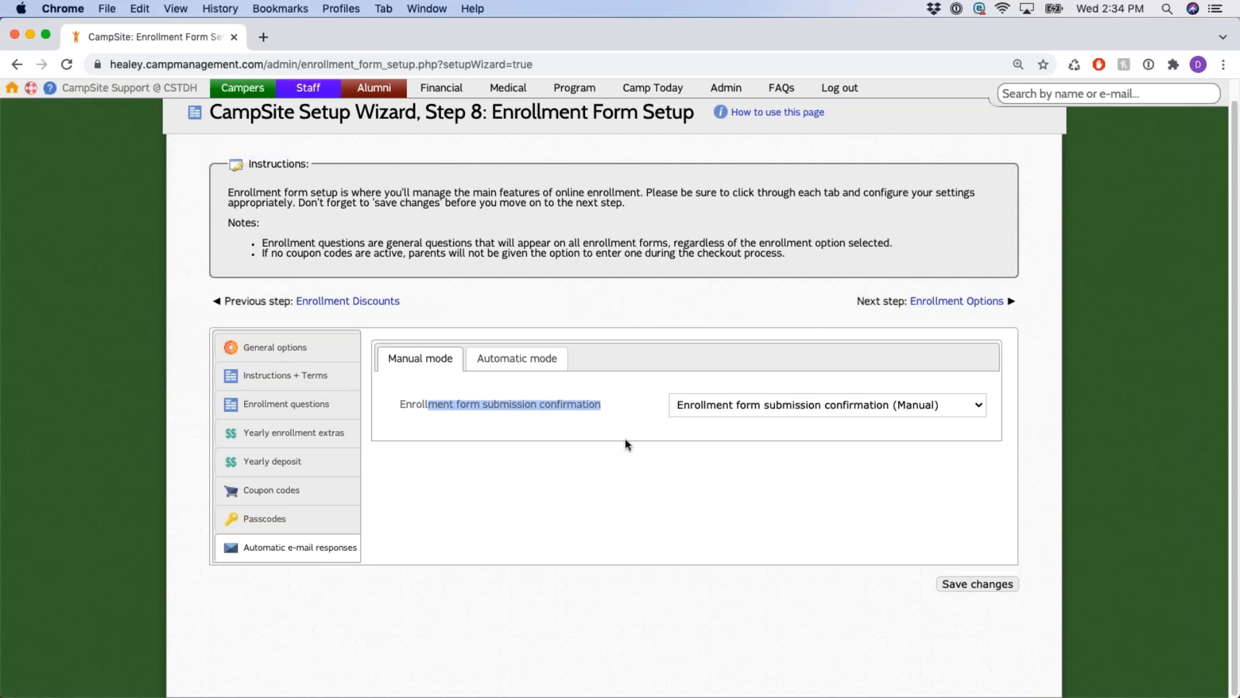
click(546, 359)
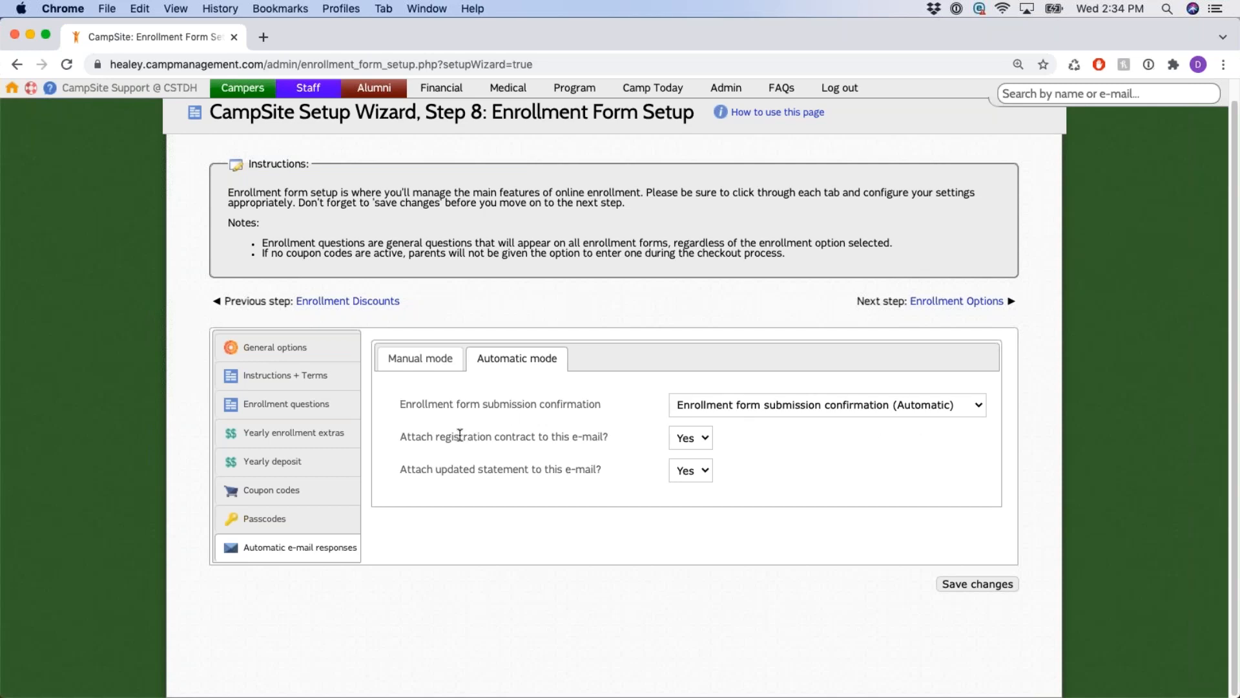
drag(439, 438, 578, 438)
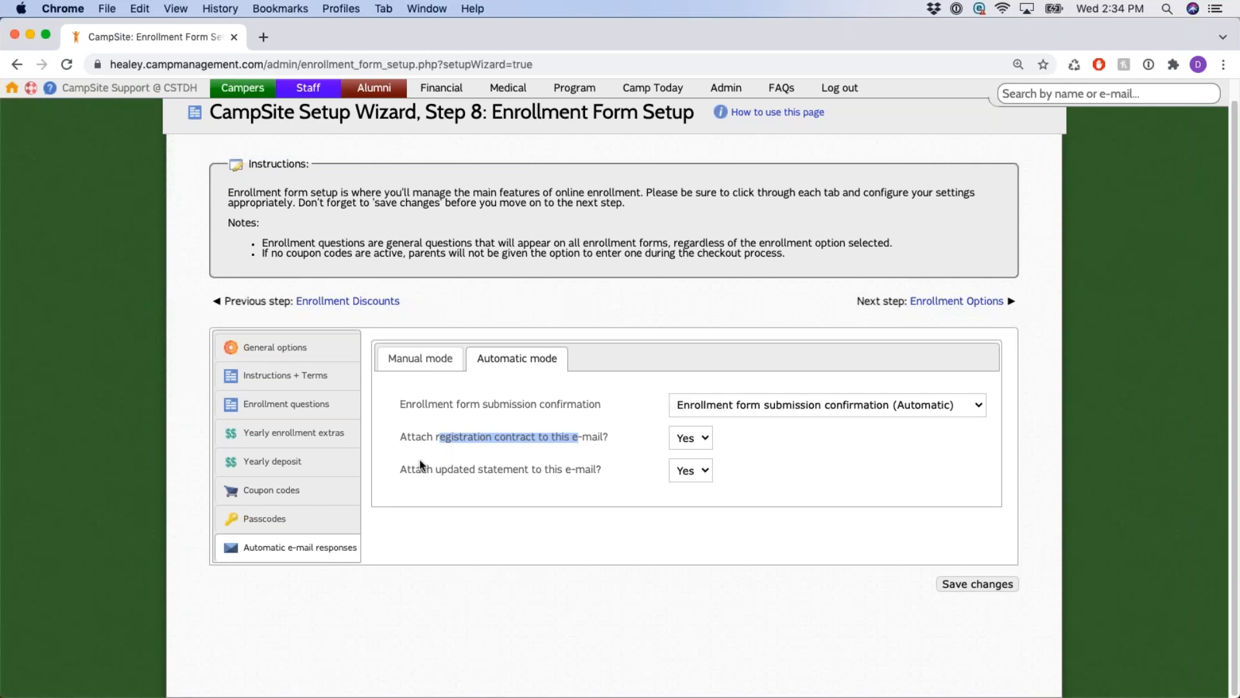
click(440, 473)
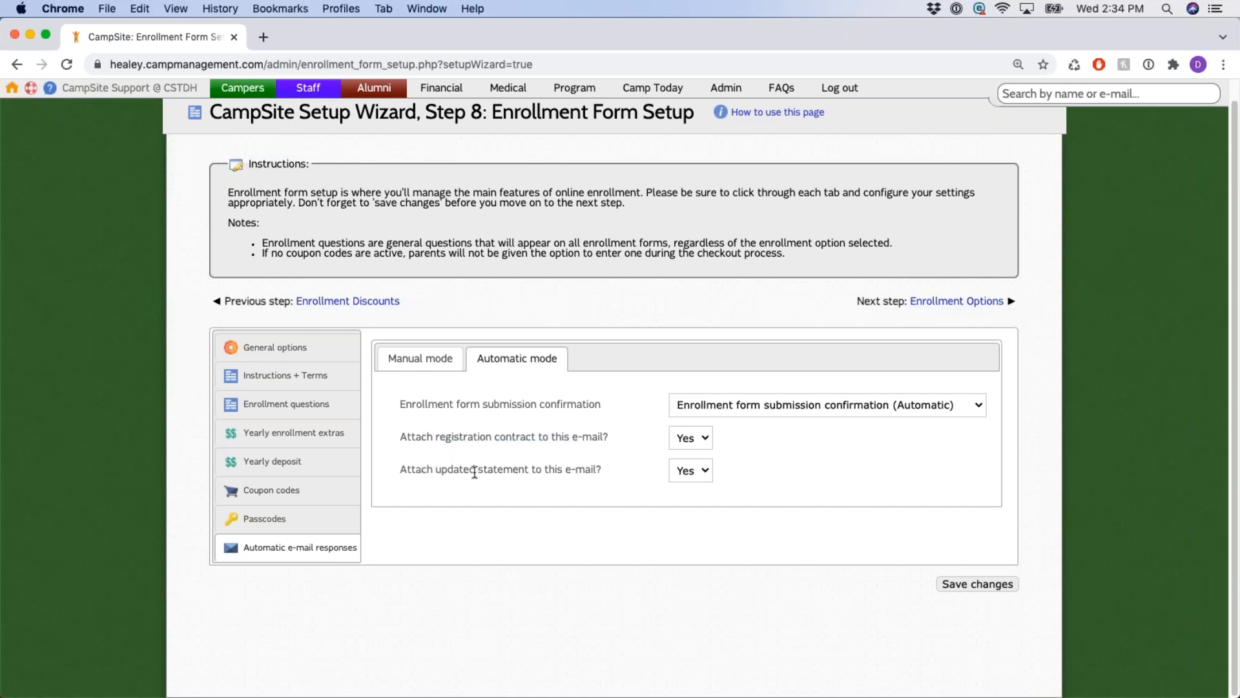
drag(465, 470, 604, 471)
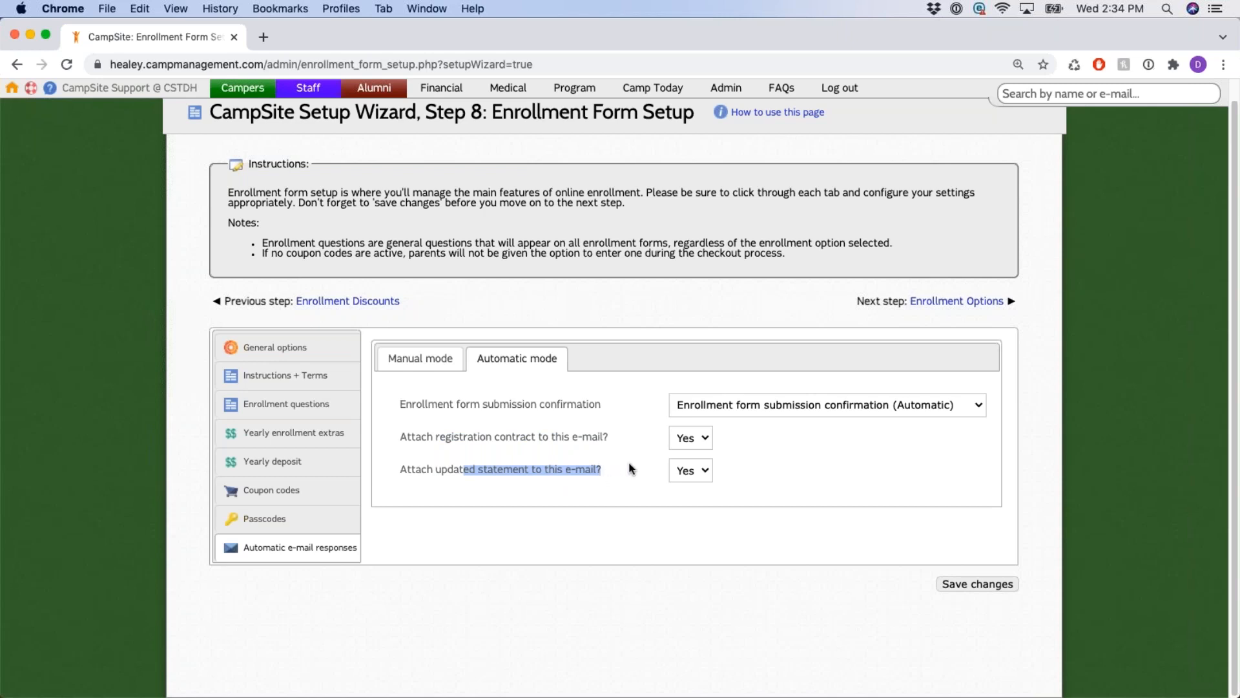
click(630, 469)
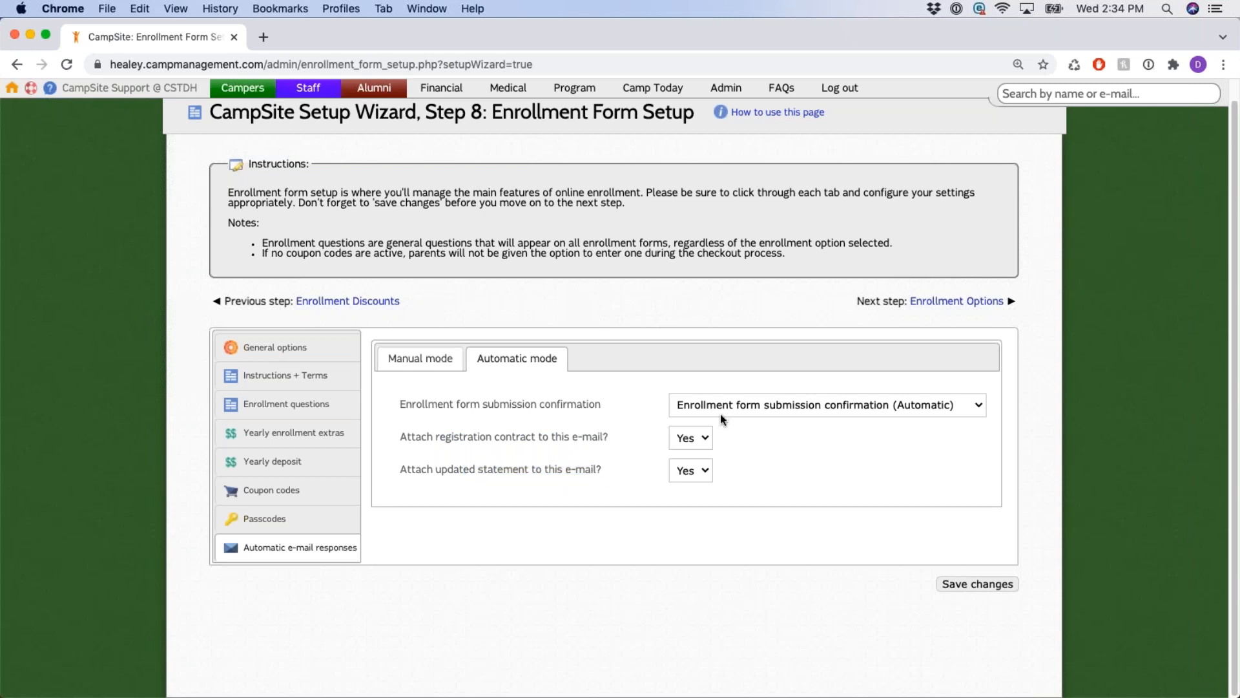
Return to the manual mode settings and advance to Step 9, Enrollment Options.
click(420, 358)
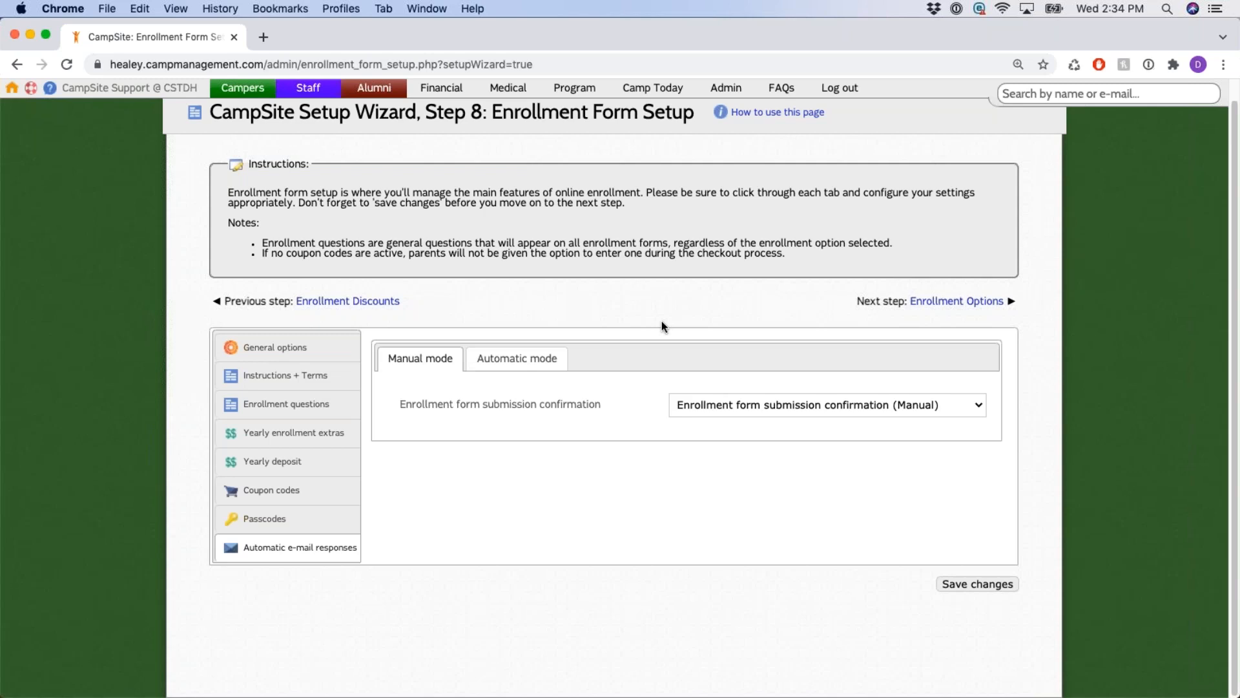
scroll(662, 323, up, 1)
drag(487, 133, 568, 138)
click(632, 246)
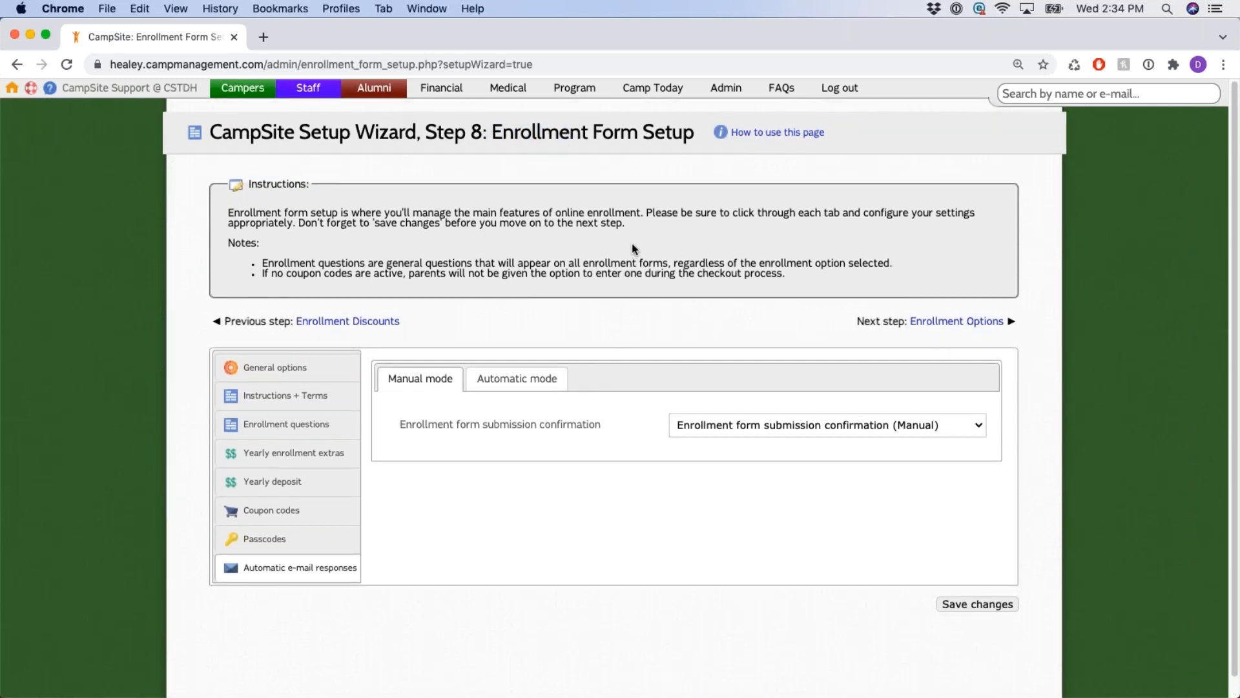
click(983, 322)
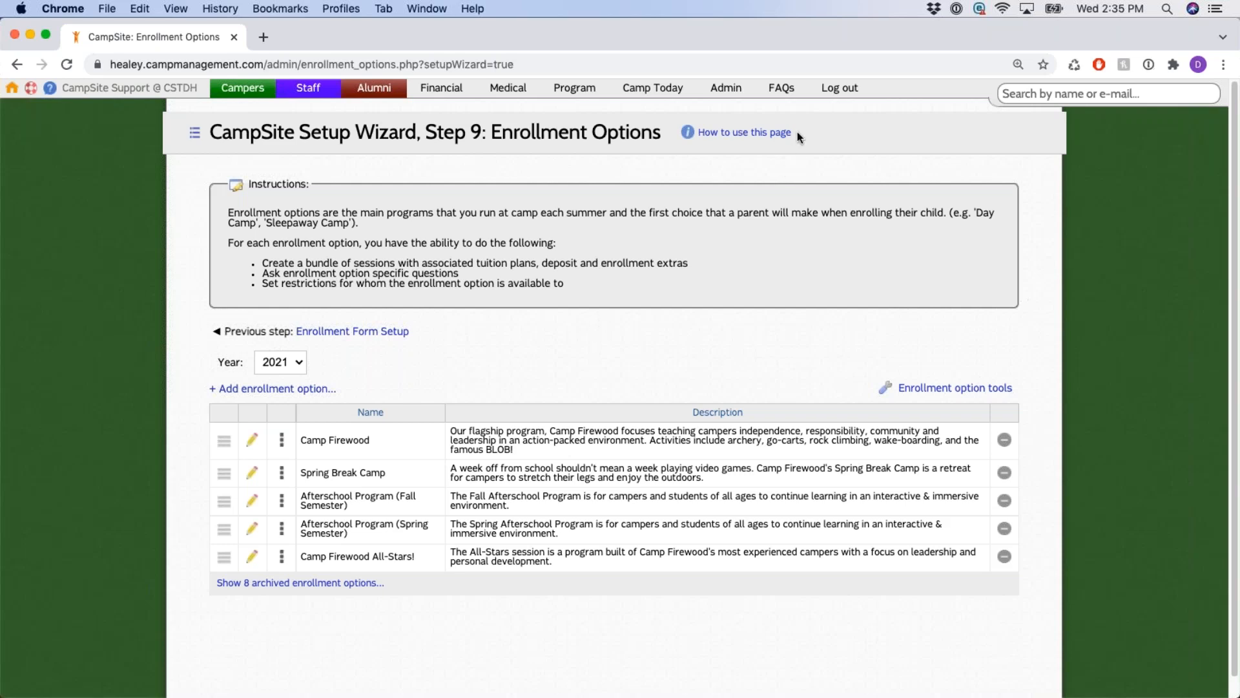
click(747, 135)
scroll(731, 305, down, 4)
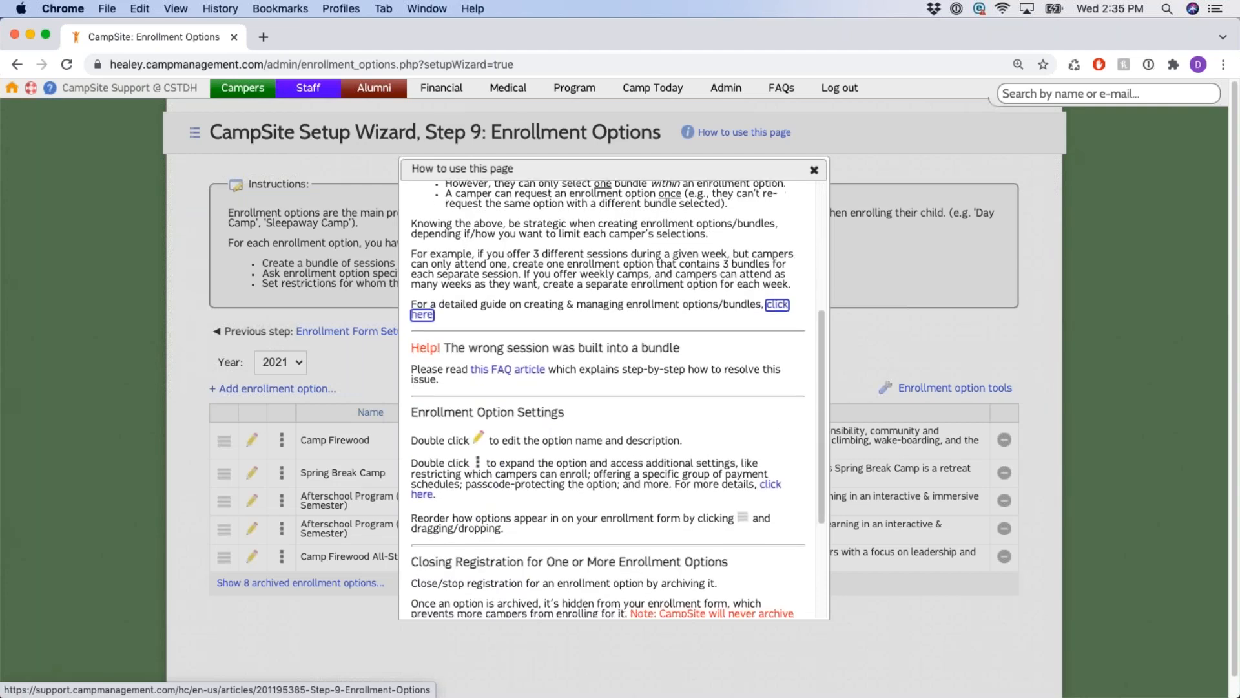
scroll(617, 320, down, 5)
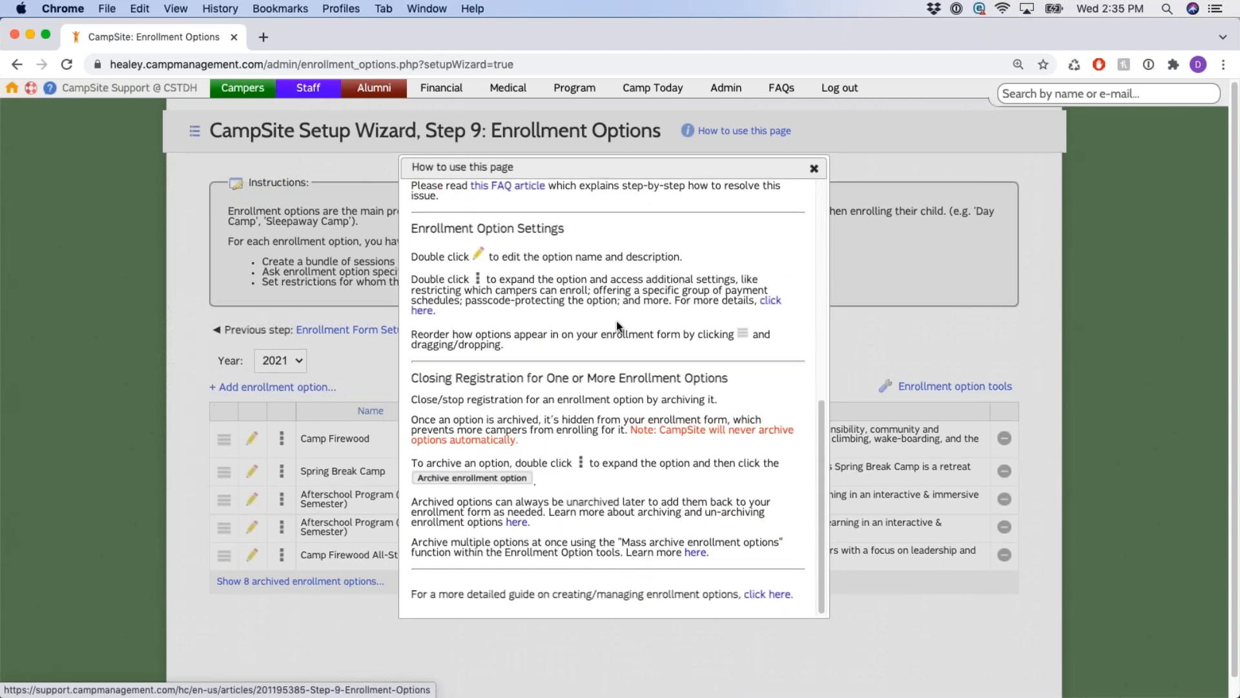
scroll(616, 321, down, 2)
scroll(661, 342, up, 10)
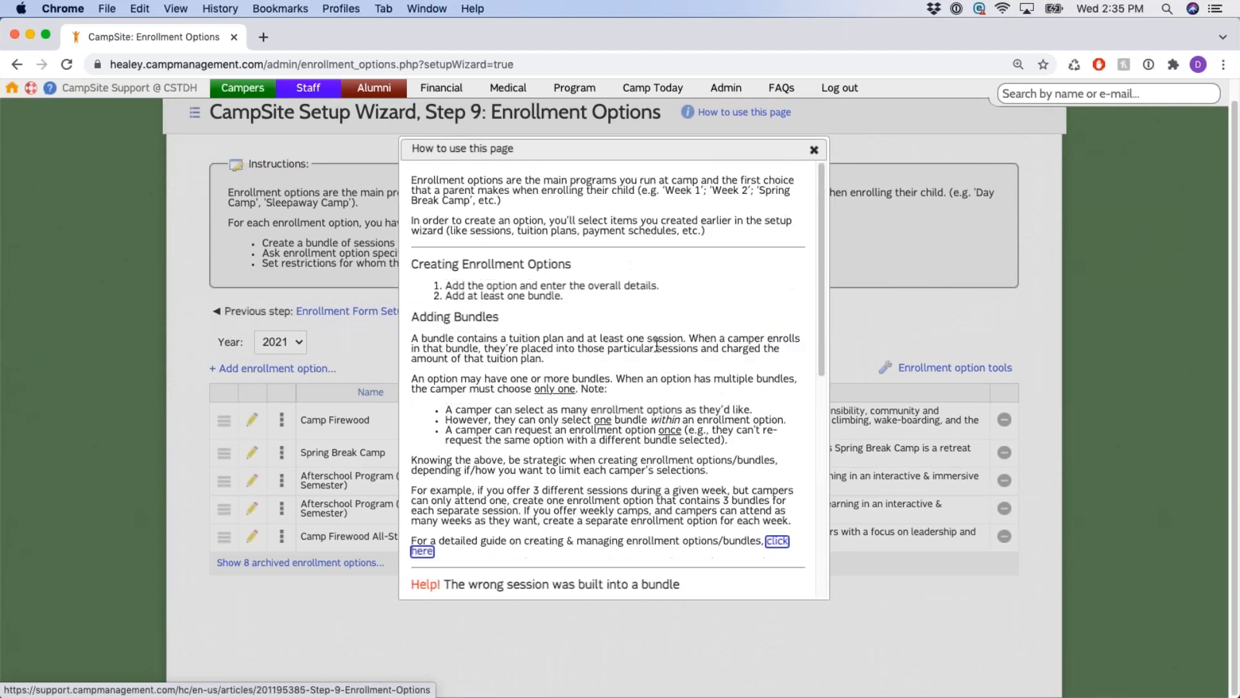
click(814, 150)
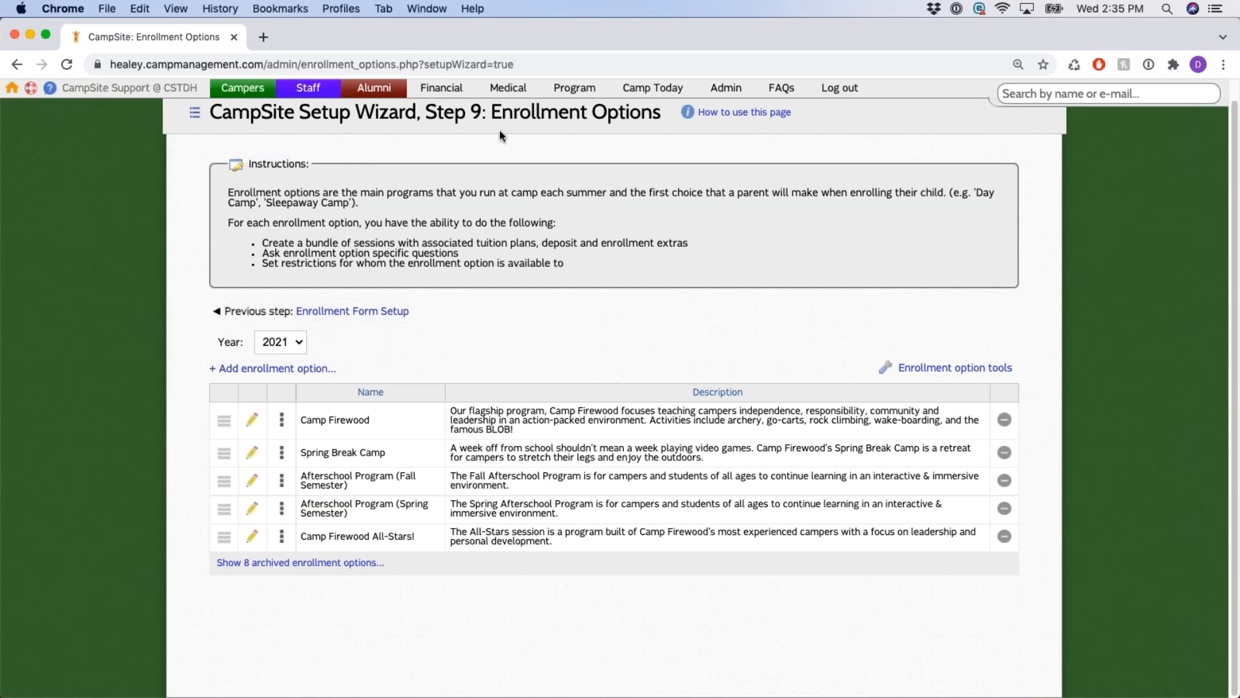
scroll(486, 175, up, 1)
drag(482, 133, 656, 133)
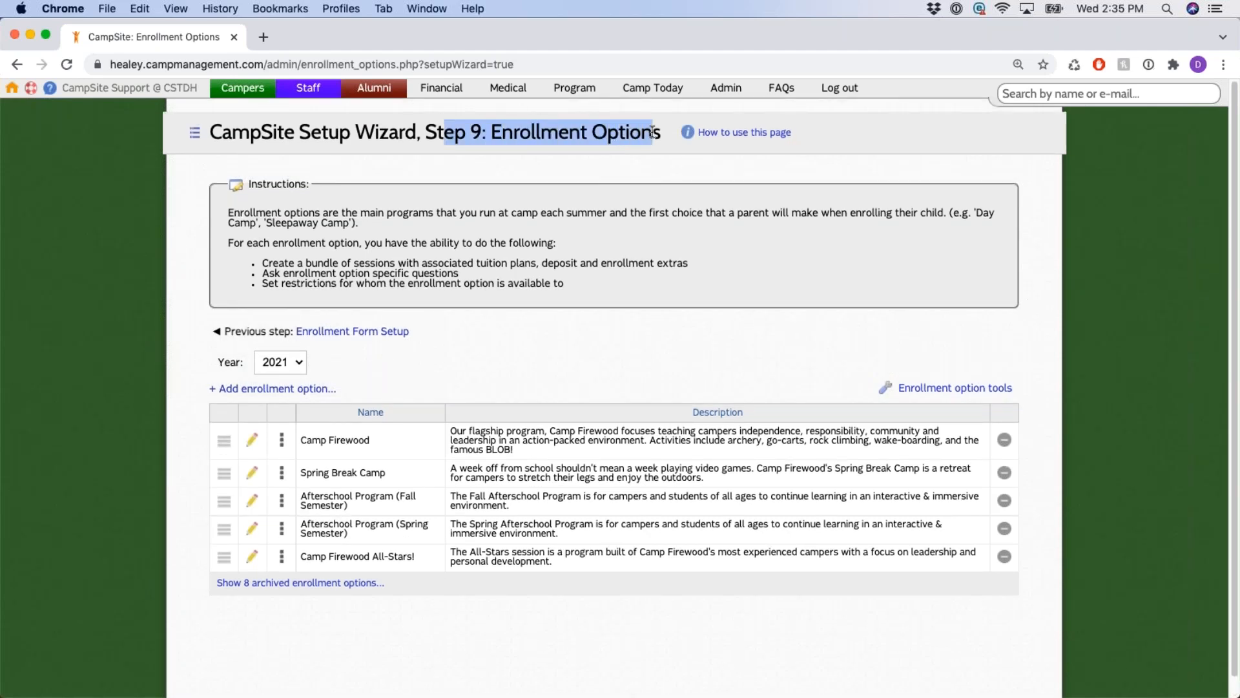
click(588, 351)
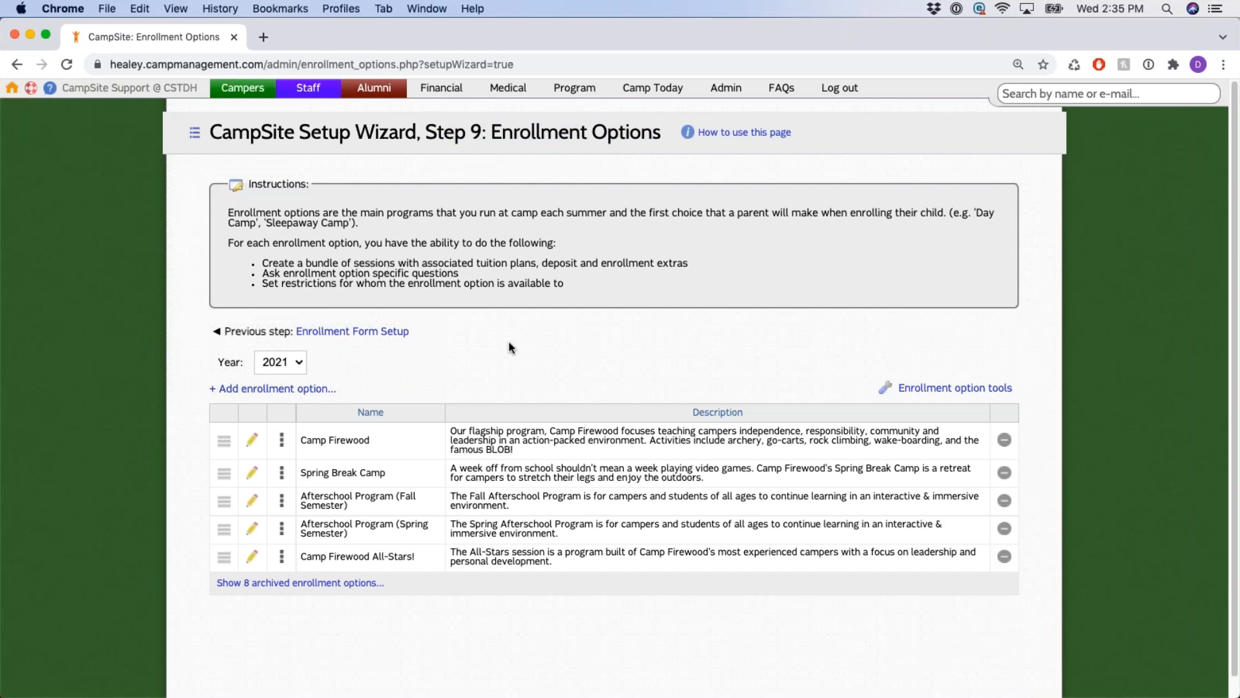
scroll(436, 352, down, 1)
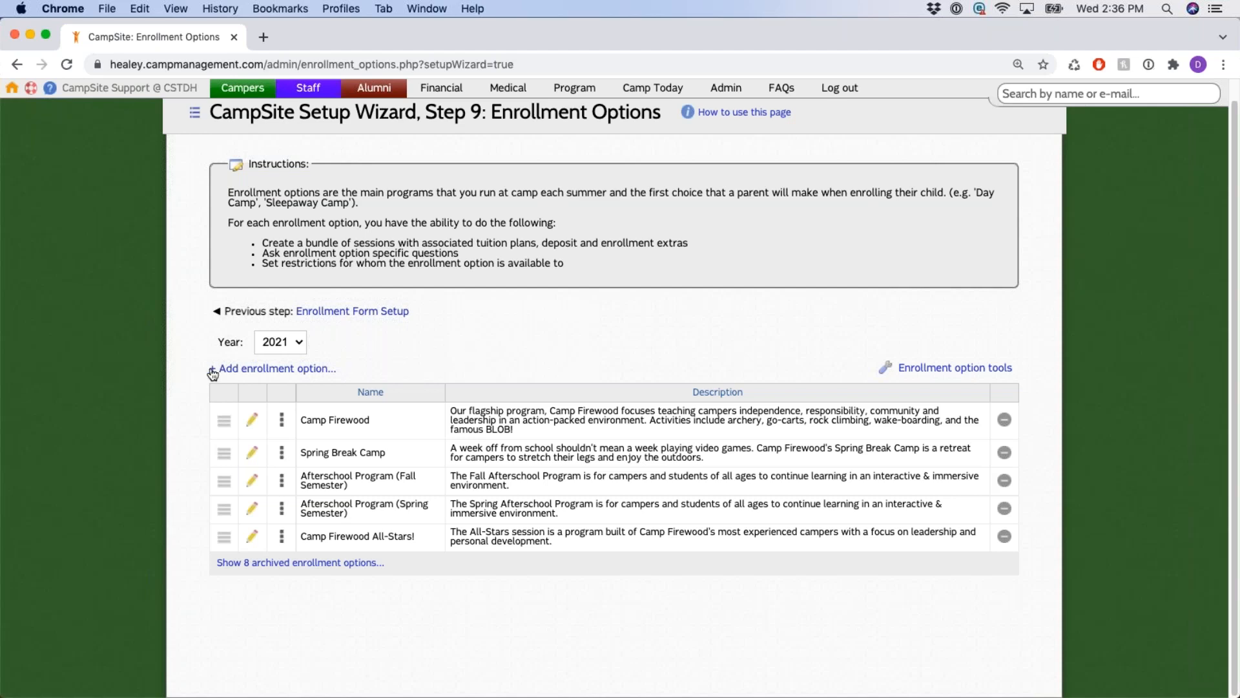
drag(208, 368, 355, 367)
Start a new enrollment option and keep its Payment schedule group at None.
click(316, 370)
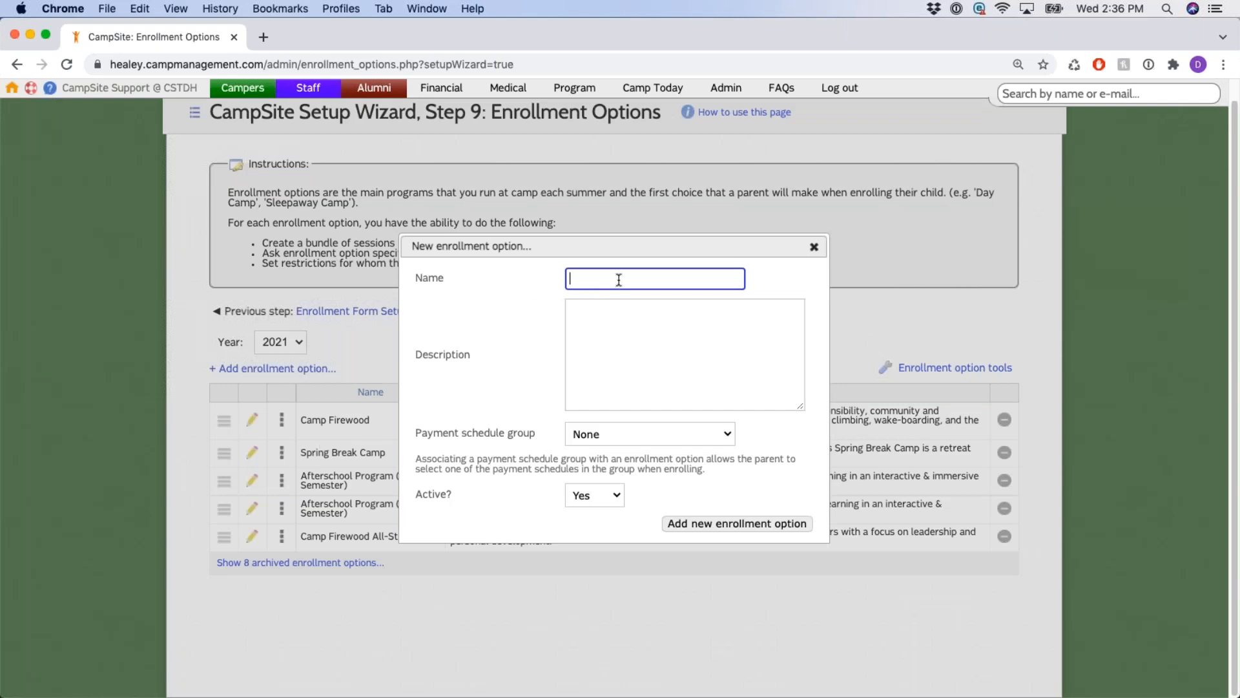
click(642, 333)
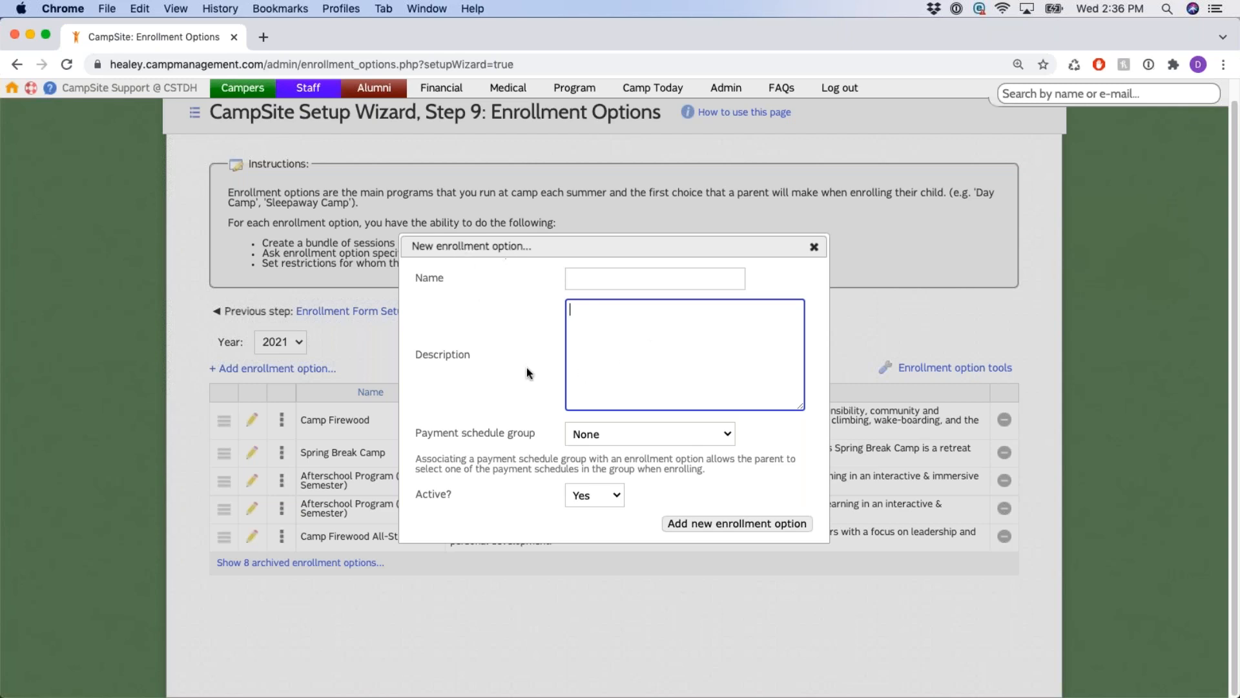
drag(416, 431, 573, 434)
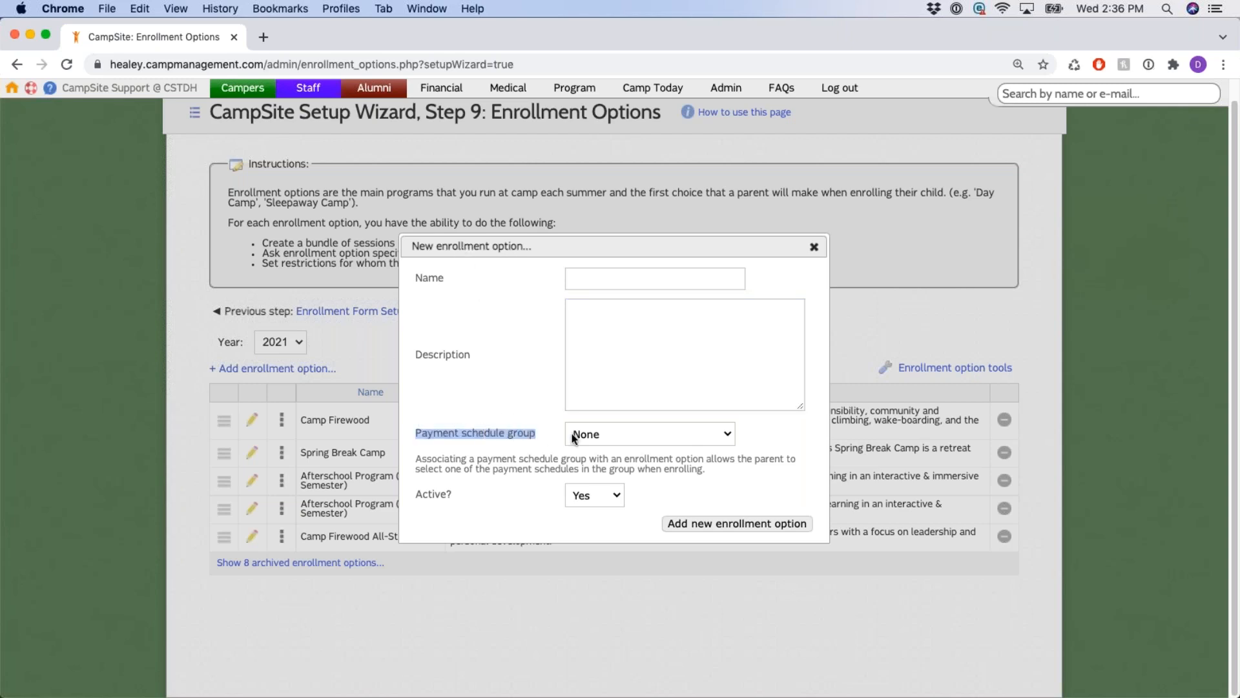
click(712, 434)
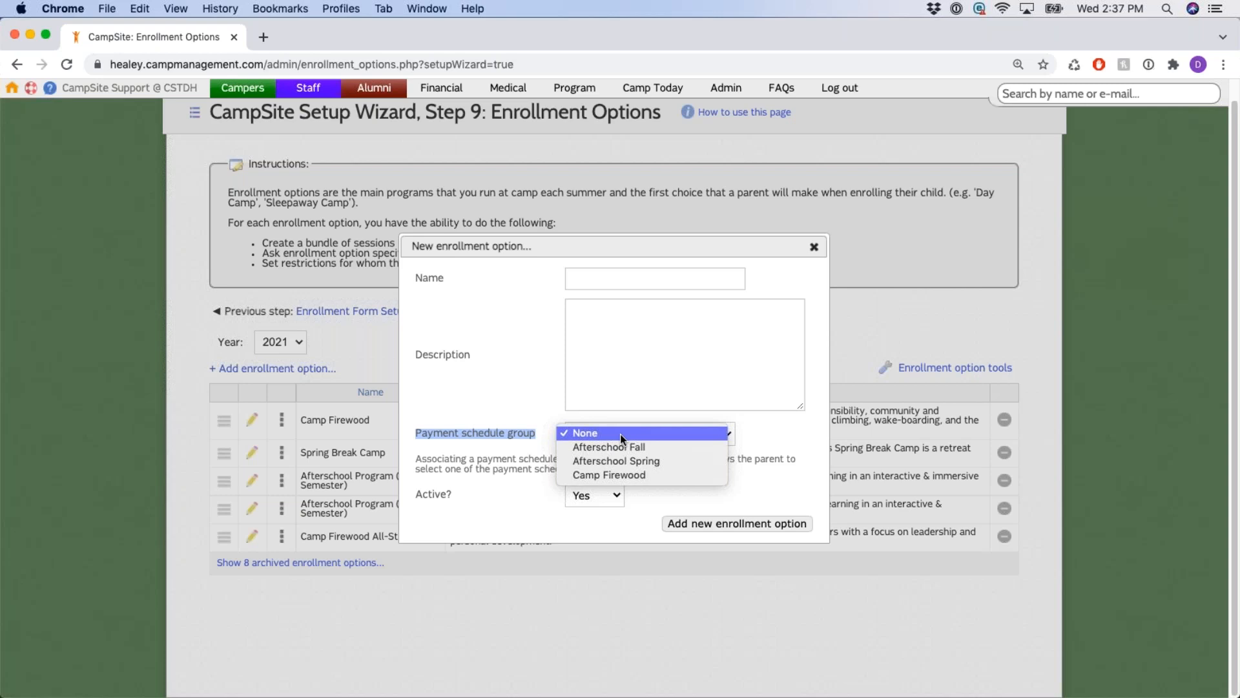
click(693, 431)
click(467, 498)
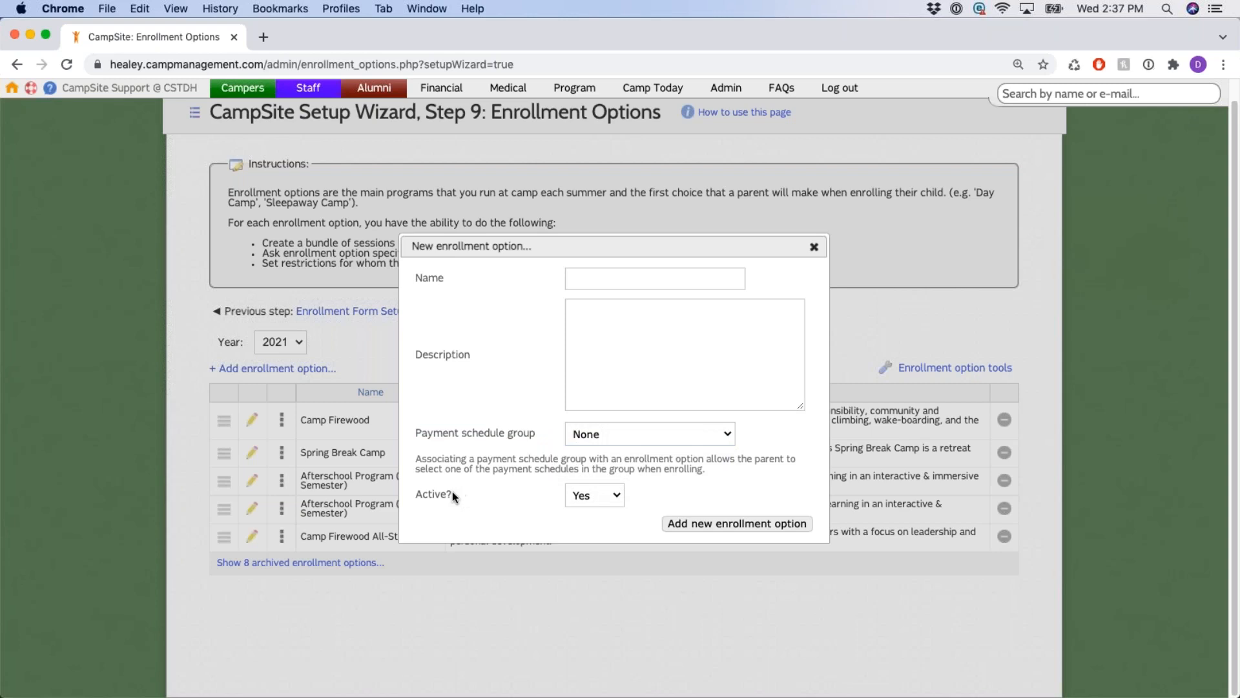
drag(452, 496, 403, 496)
click(457, 497)
Close the new option form, expand Camp Firewood, and review its Sessions, Tuition plan and Extras columns.
click(814, 248)
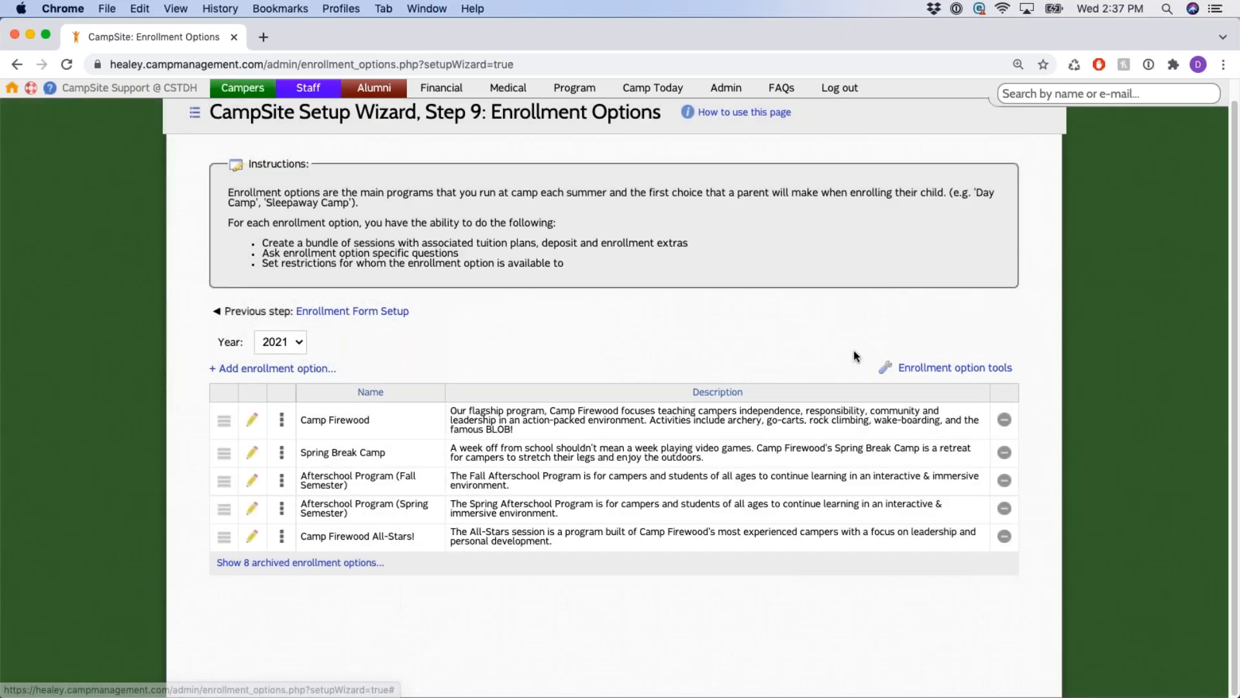
click(282, 422)
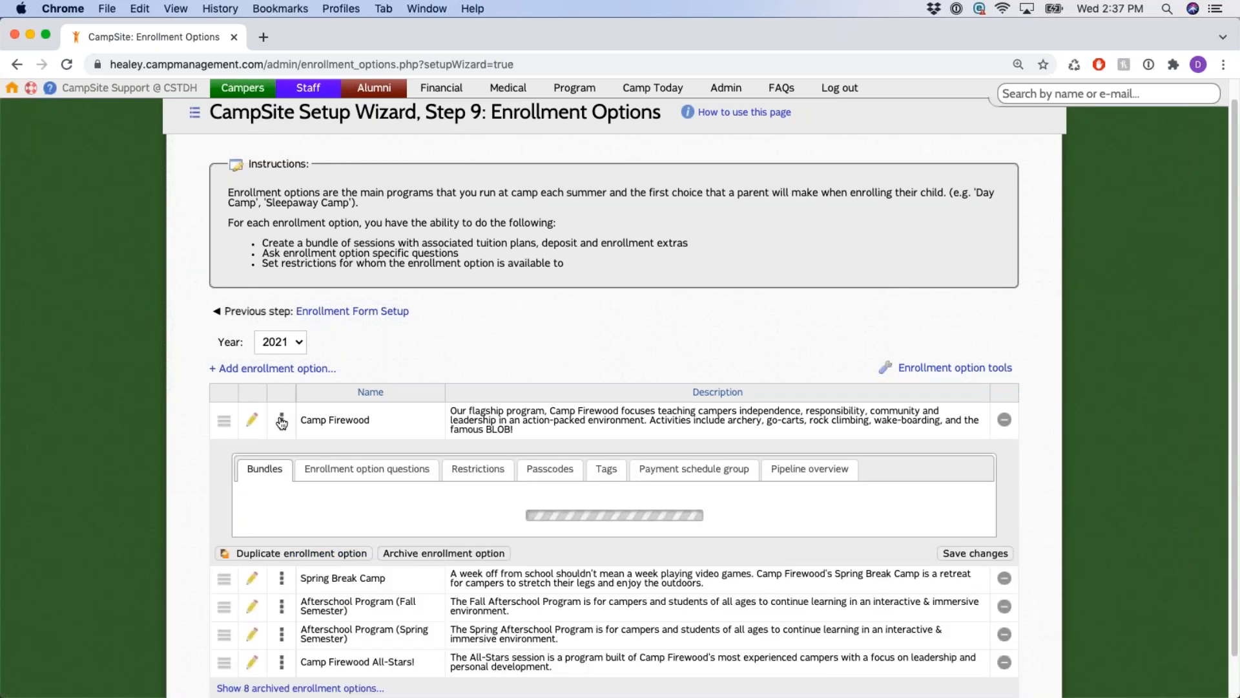
scroll(282, 422, down, 2)
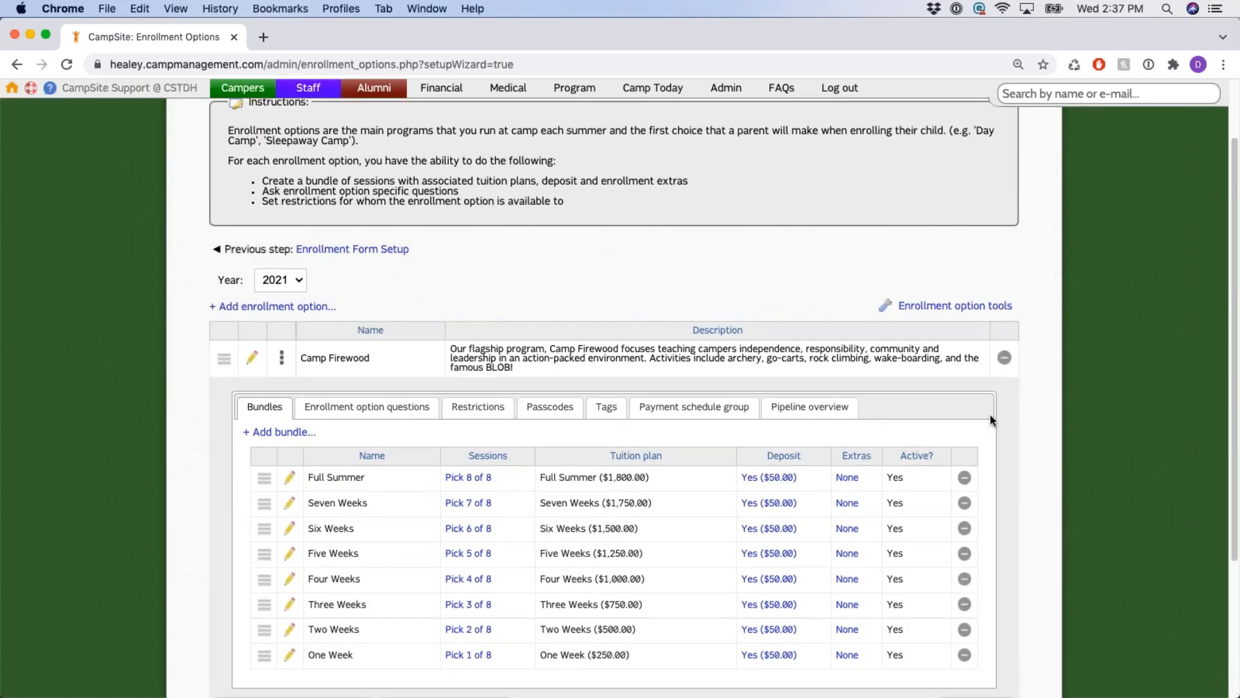
scroll(627, 464, down, 2)
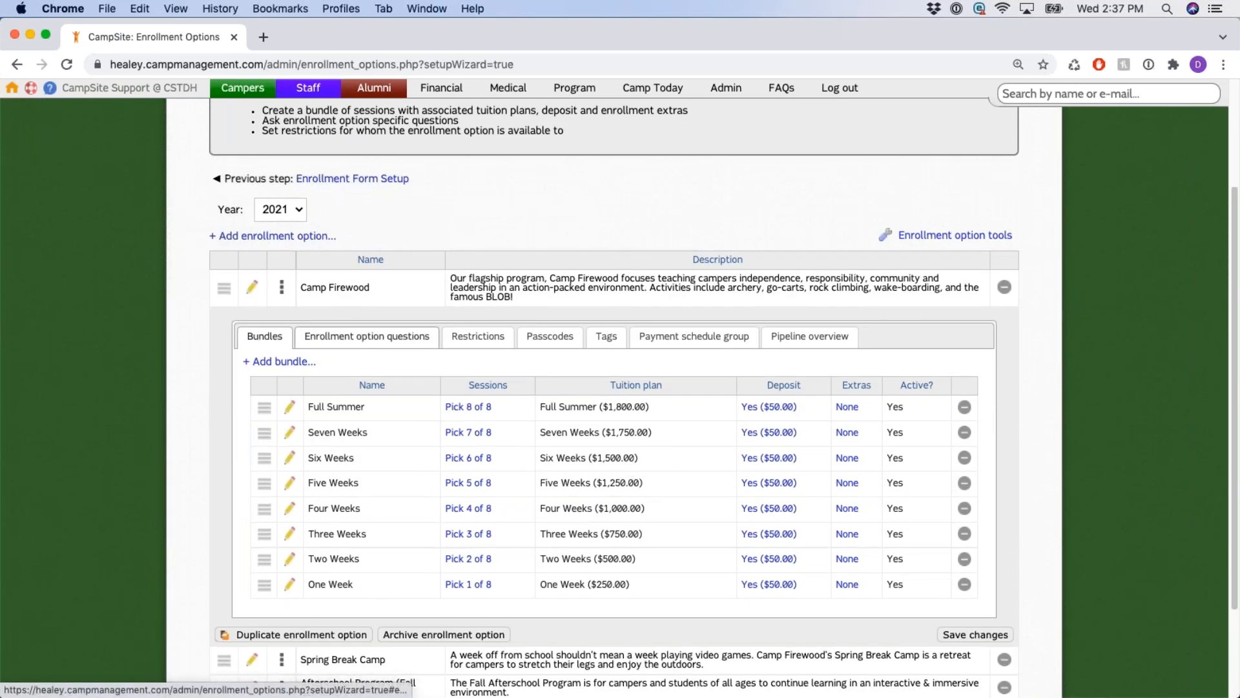
scroll(413, 365, down, 1)
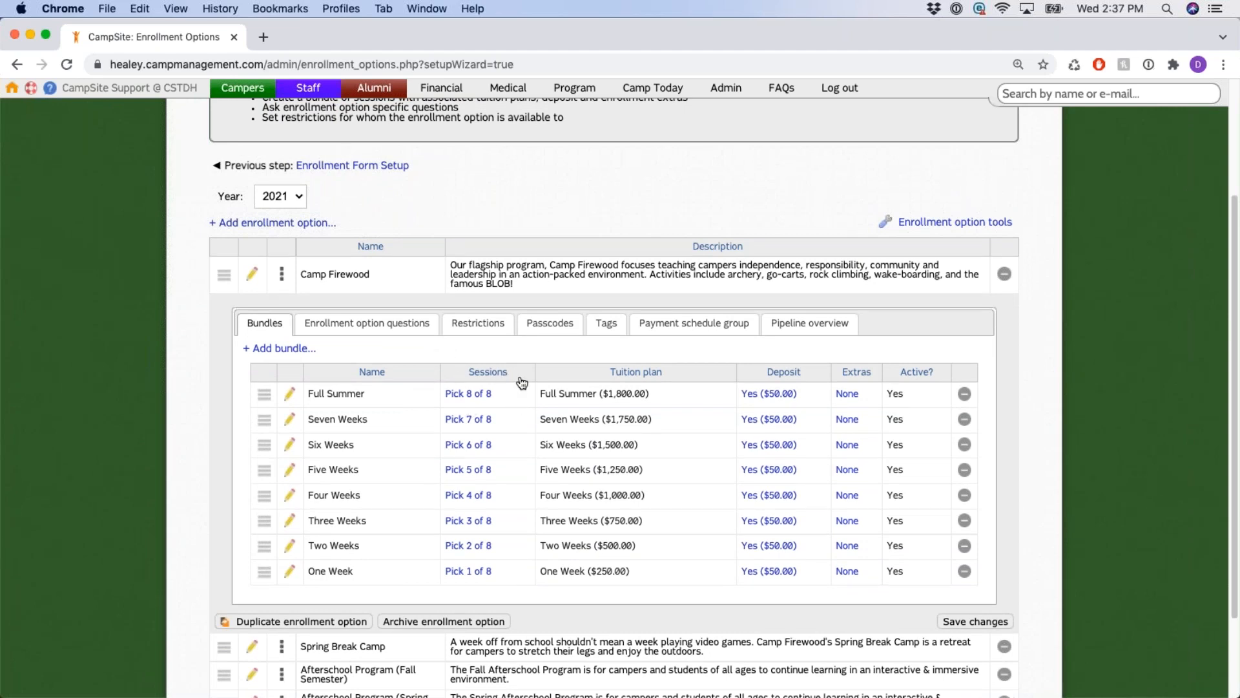
drag(518, 378, 453, 381)
drag(676, 376, 604, 378)
drag(872, 374, 825, 379)
scroll(546, 414, up, 2)
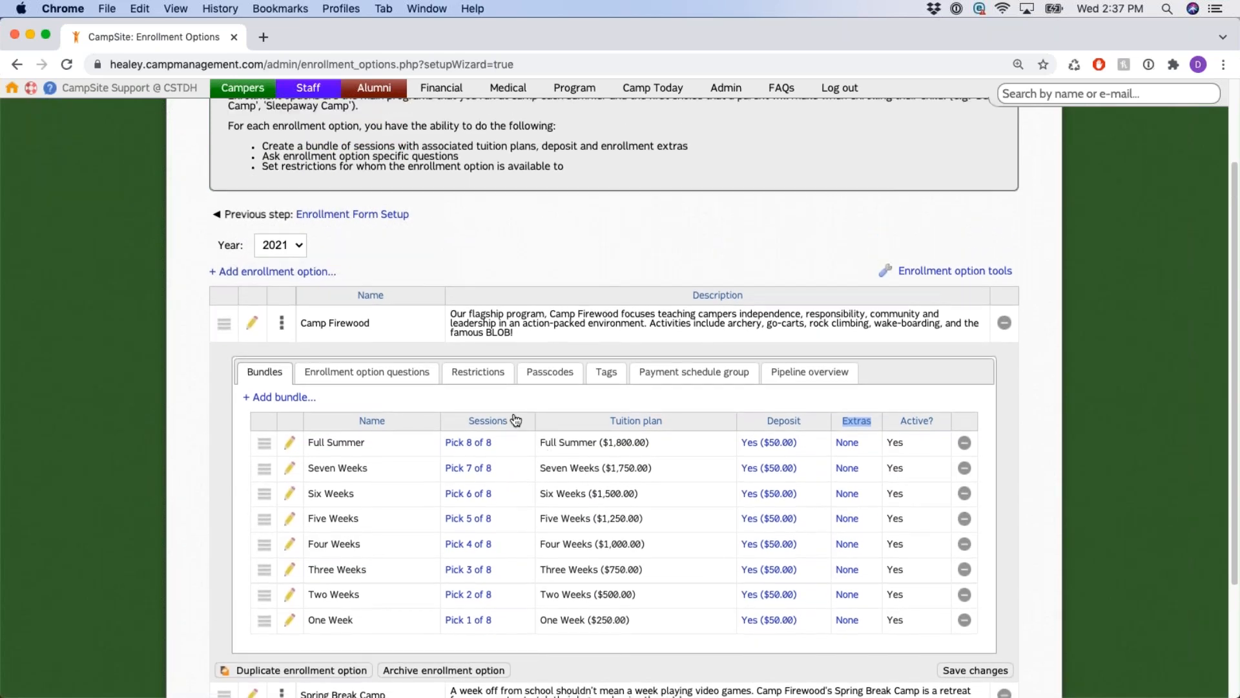
click(366, 392)
Look over Camp Firewood's bundle names, from Full Summer down through Six Weeks and Three Weeks.
scroll(366, 393, up, 1)
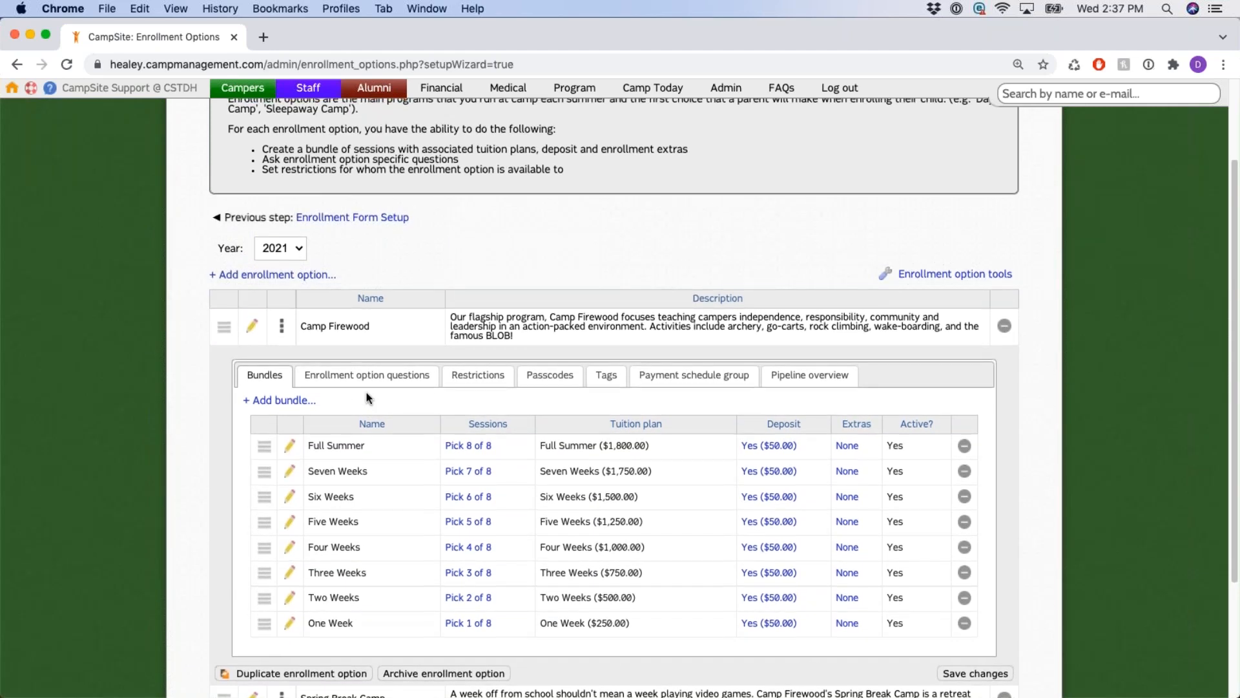
scroll(367, 392, up, 3)
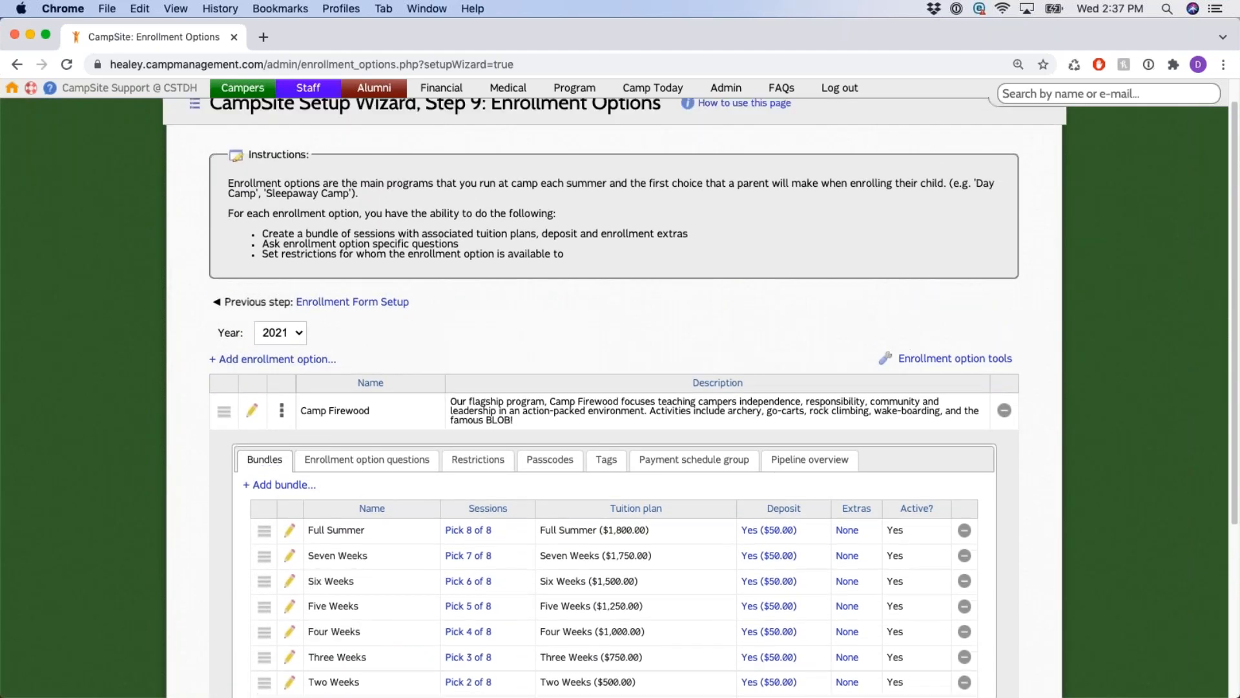
scroll(336, 388, down, 3)
drag(299, 300, 370, 301)
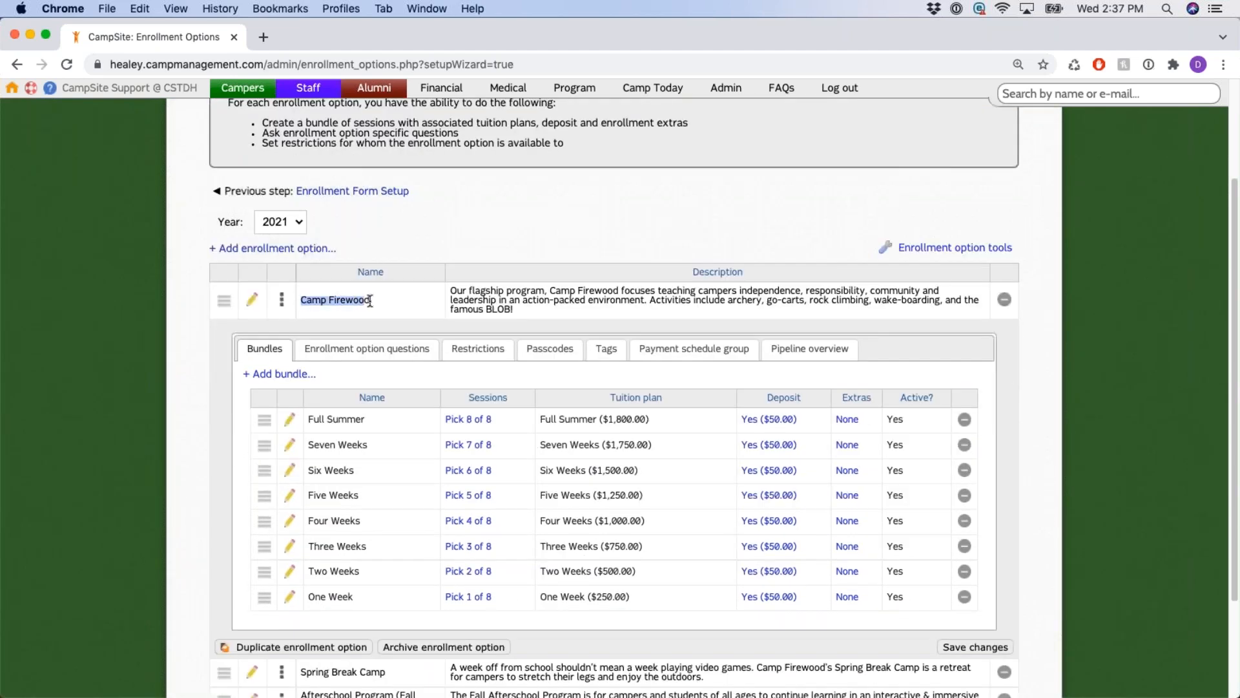
scroll(372, 316, down, 2)
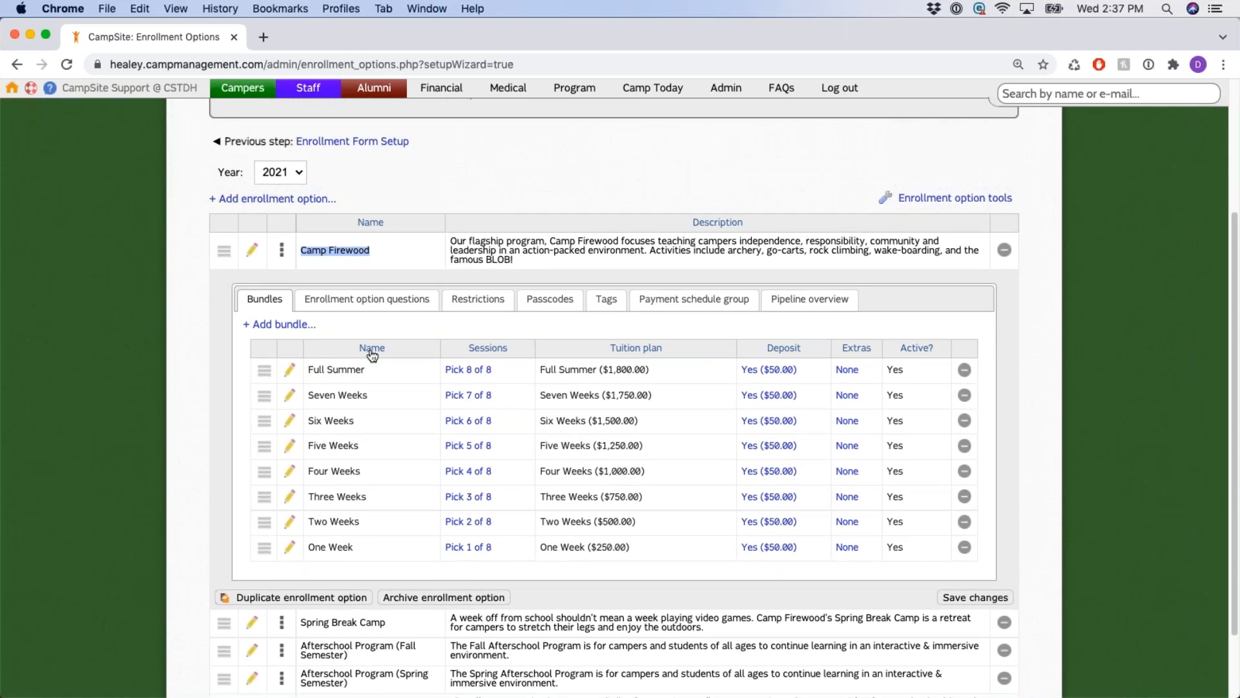
scroll(372, 354, down, 3)
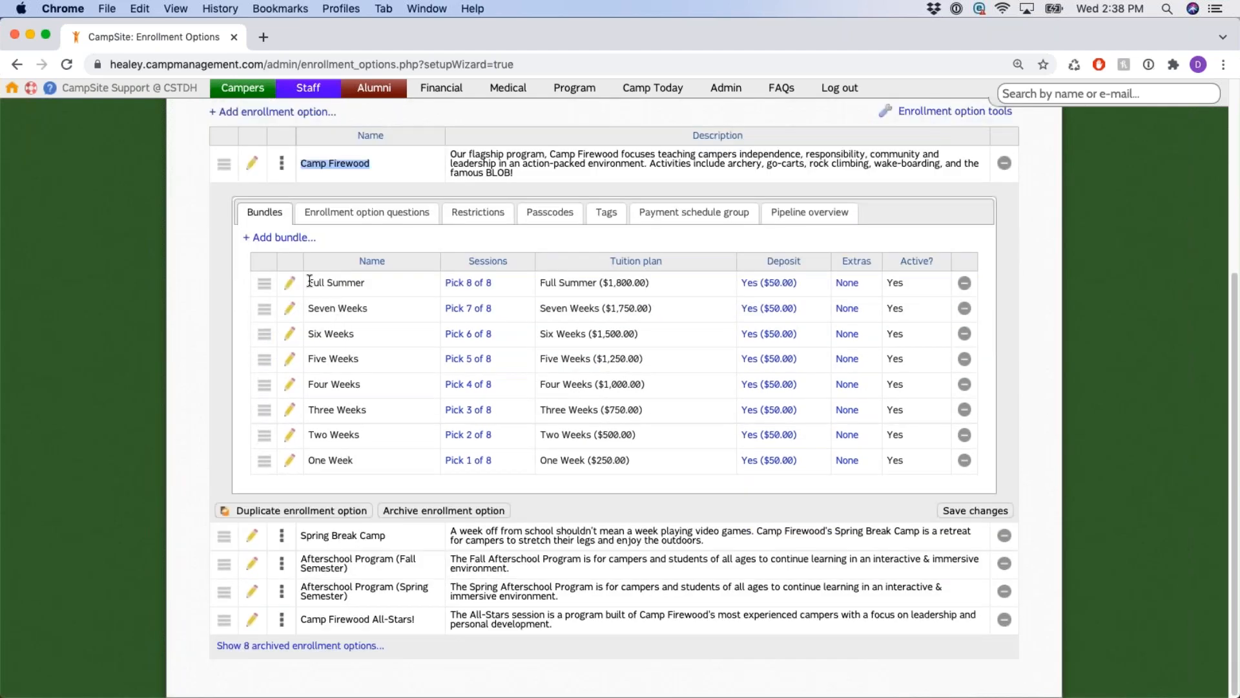
drag(314, 282, 361, 346)
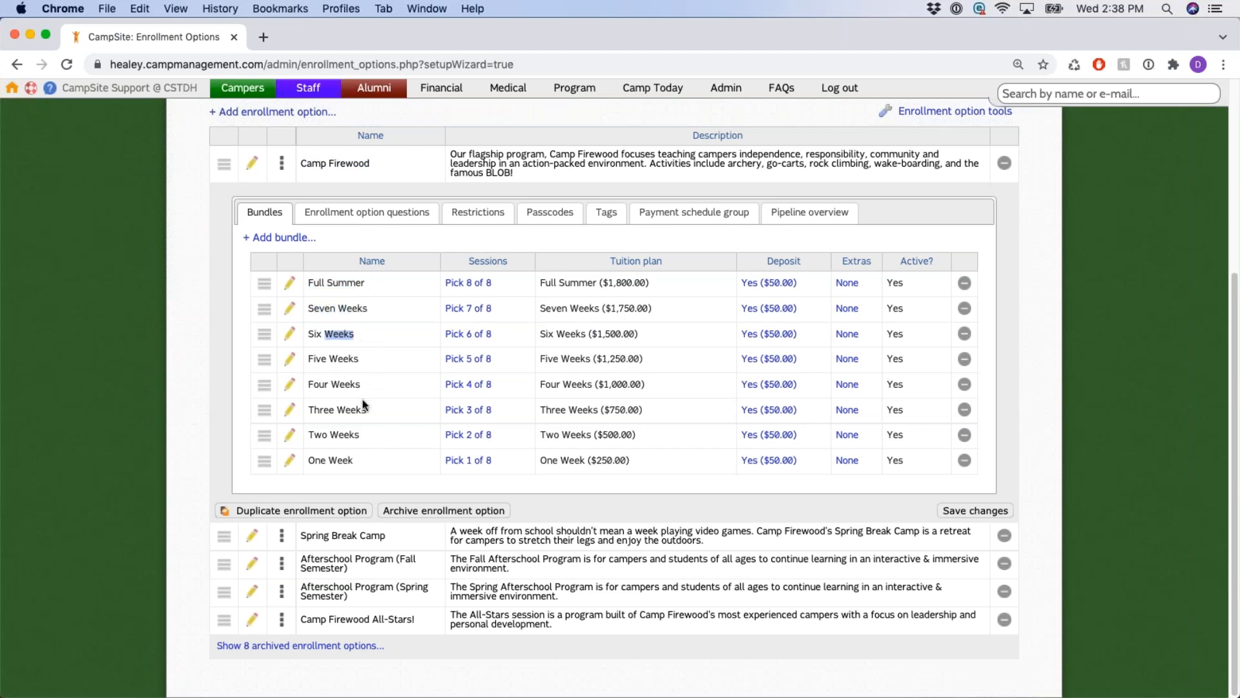
scroll(363, 405, up, 3)
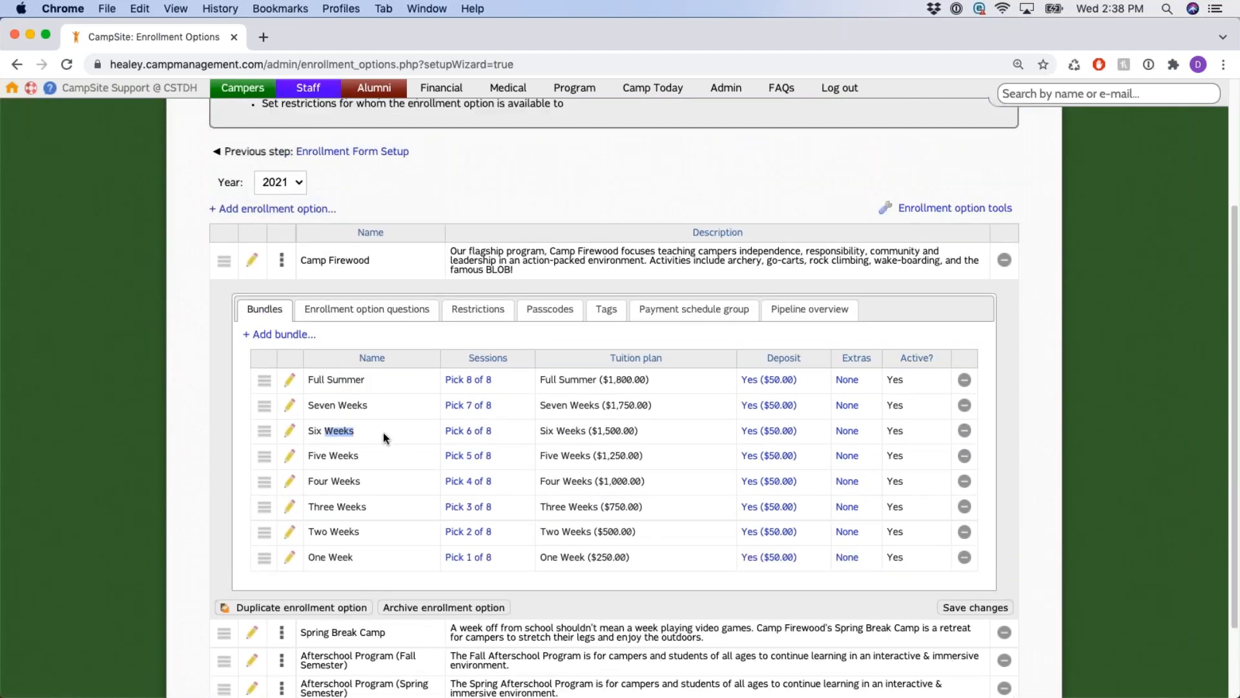
scroll(390, 404, down, 2)
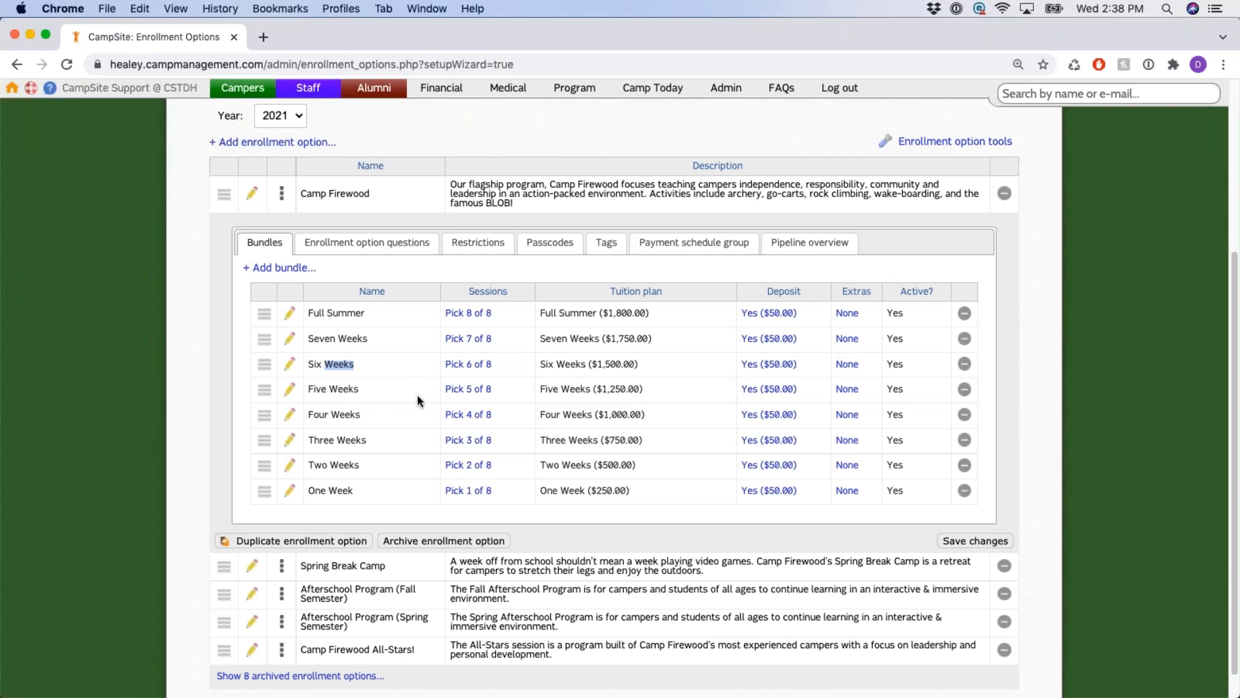
scroll(420, 401, up, 1)
click(312, 215)
triple_click(312, 214)
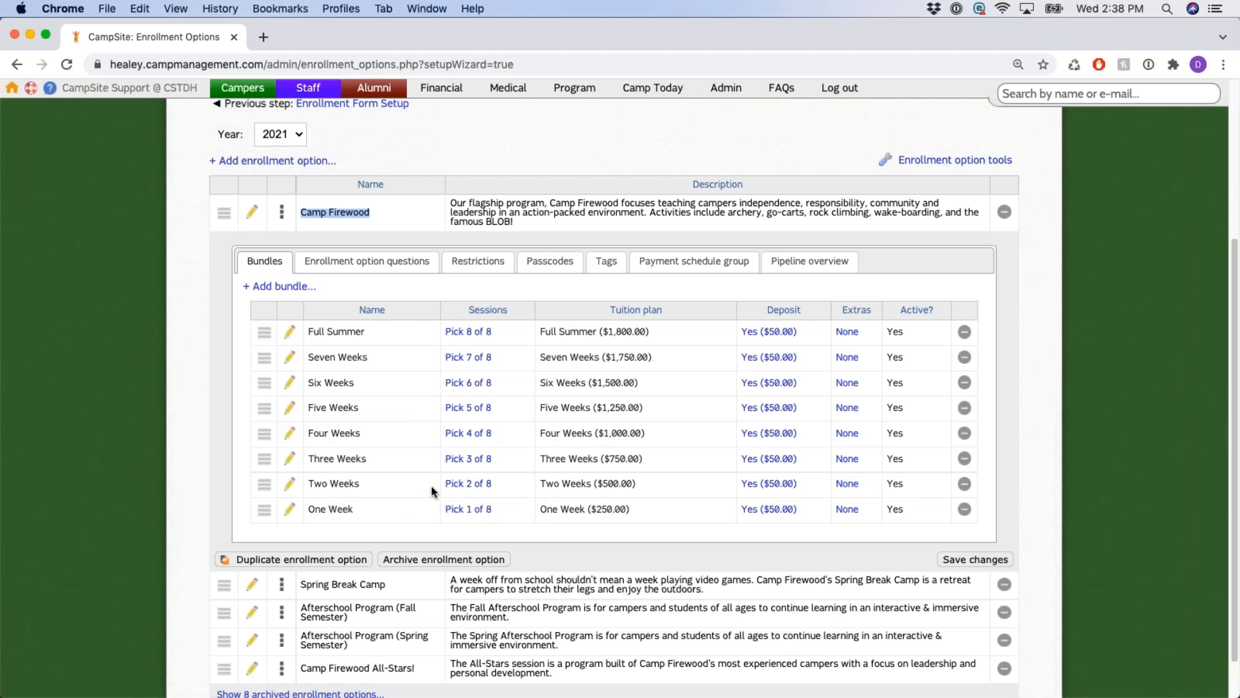
click(397, 221)
drag(301, 212, 378, 213)
scroll(422, 223, down, 2)
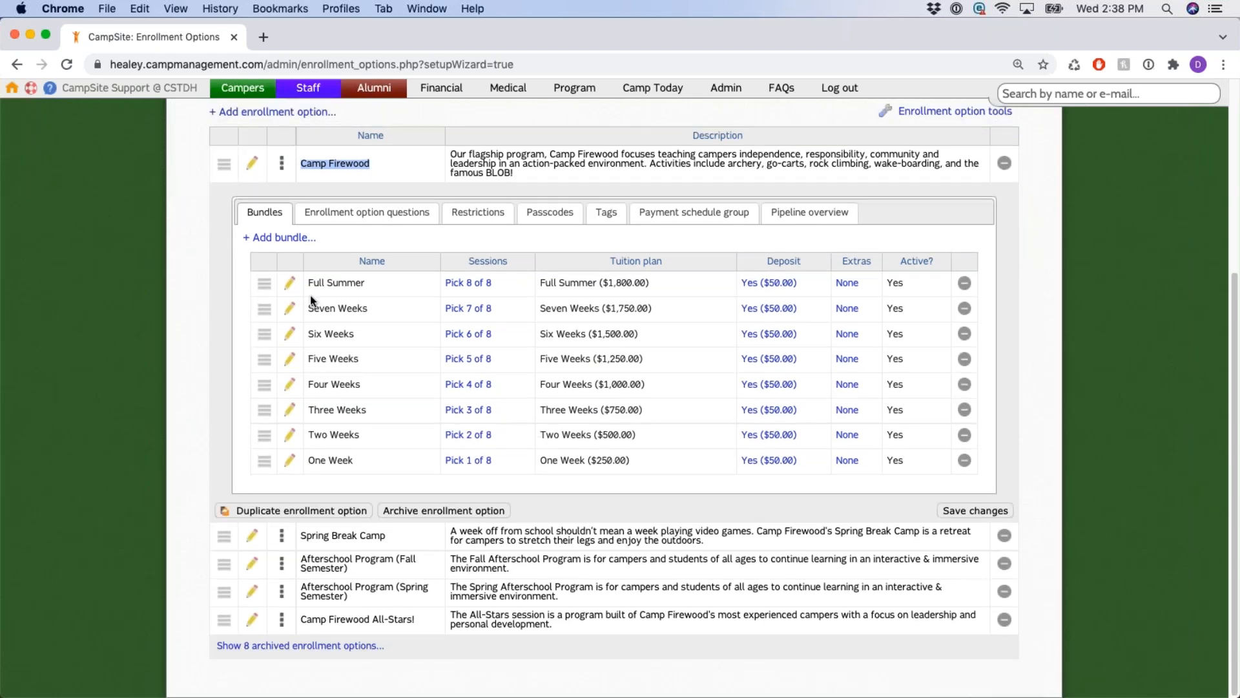
drag(315, 335, 368, 413)
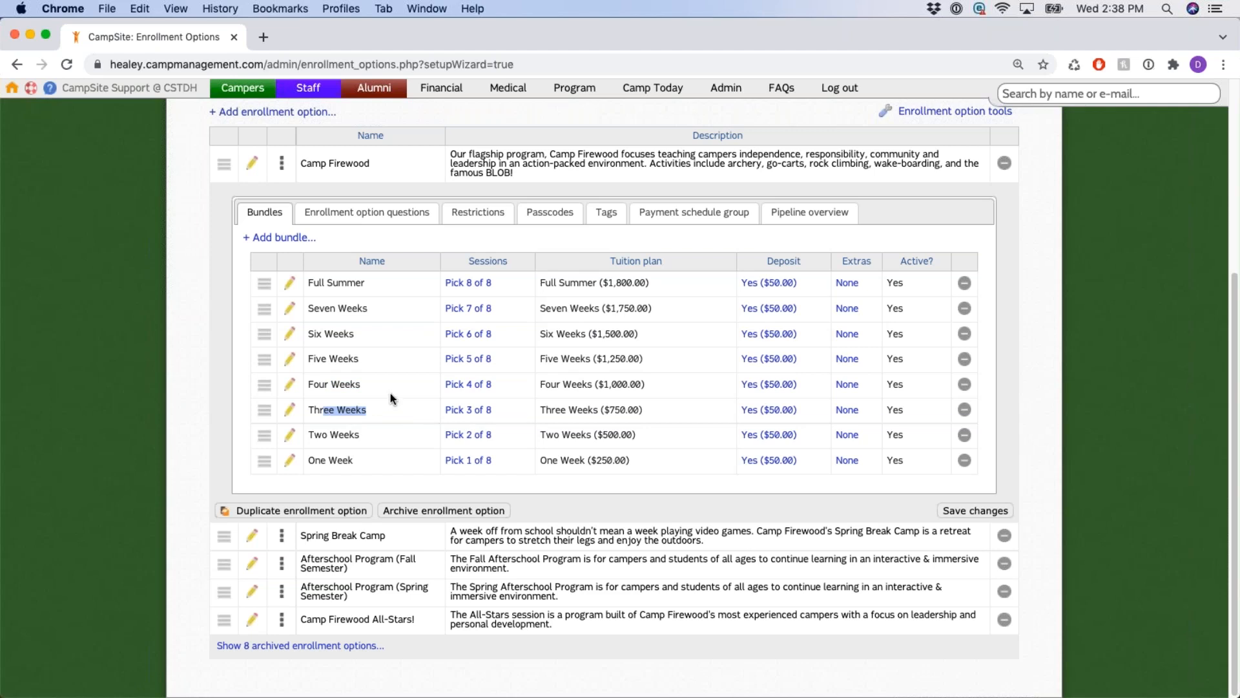
drag(318, 412, 308, 410)
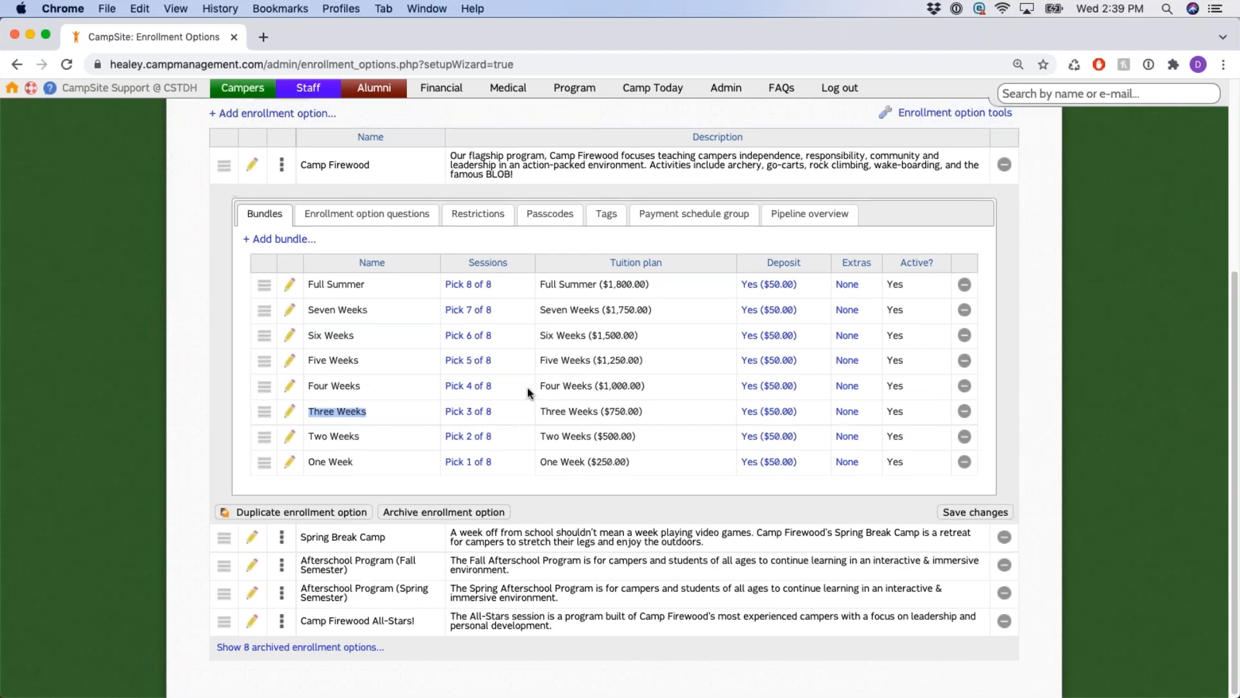
scroll(528, 388, up, 3)
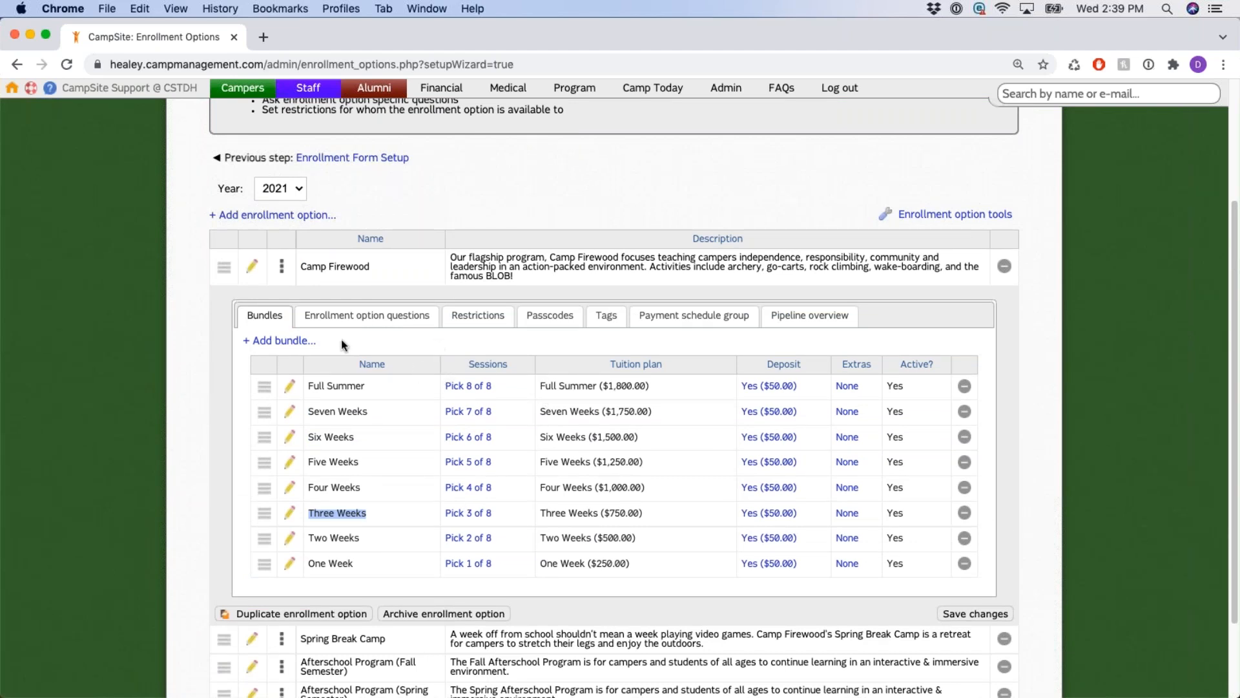
Start a new Camp Firewood bundle with 1 session to pick and One Week ($250.00) tuition.
click(287, 343)
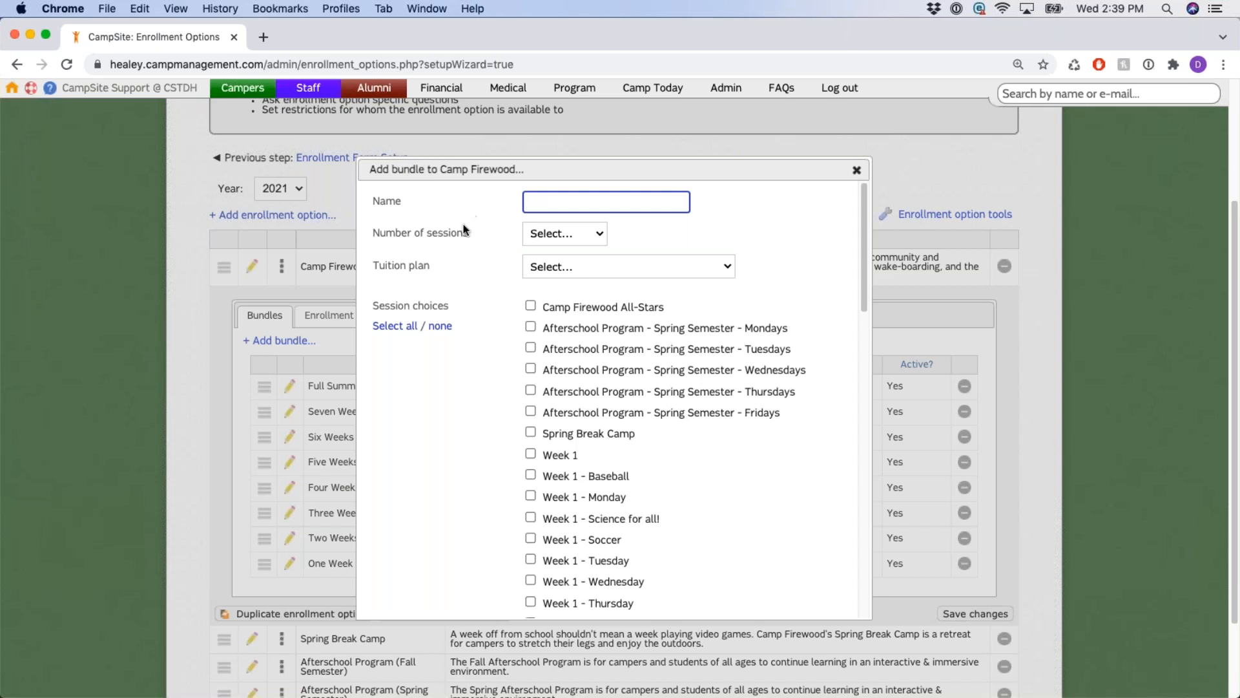
click(577, 237)
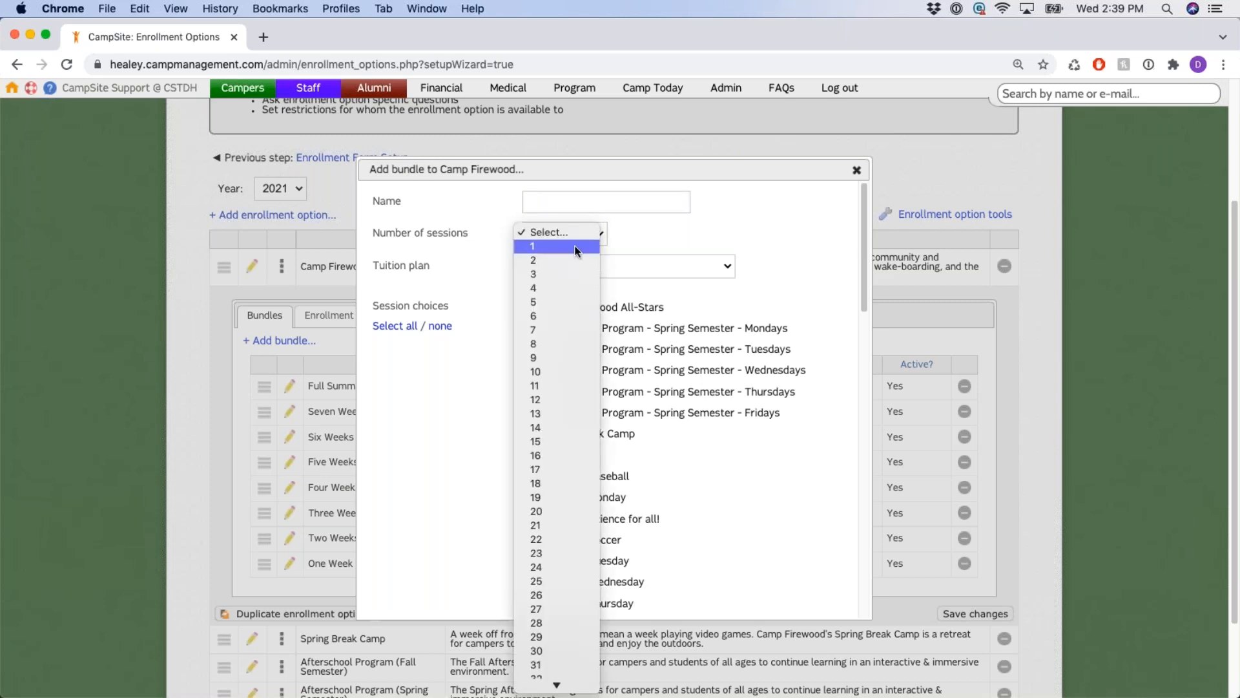
click(576, 246)
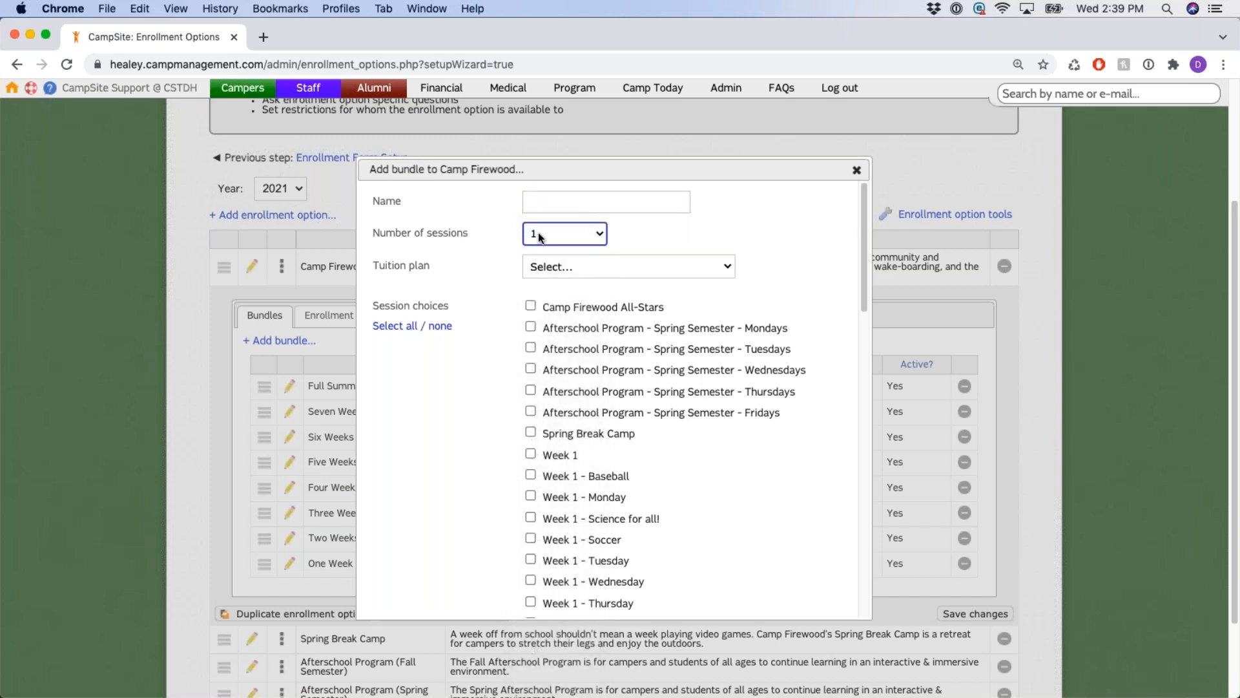
click(728, 267)
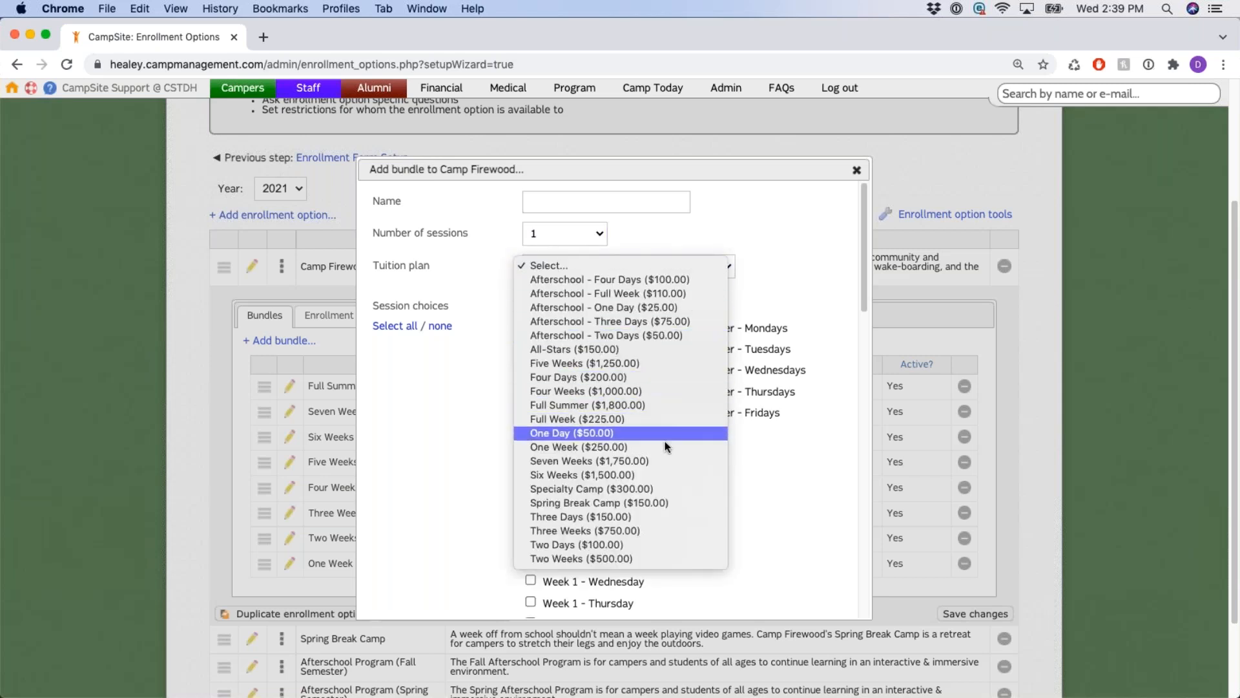
click(664, 447)
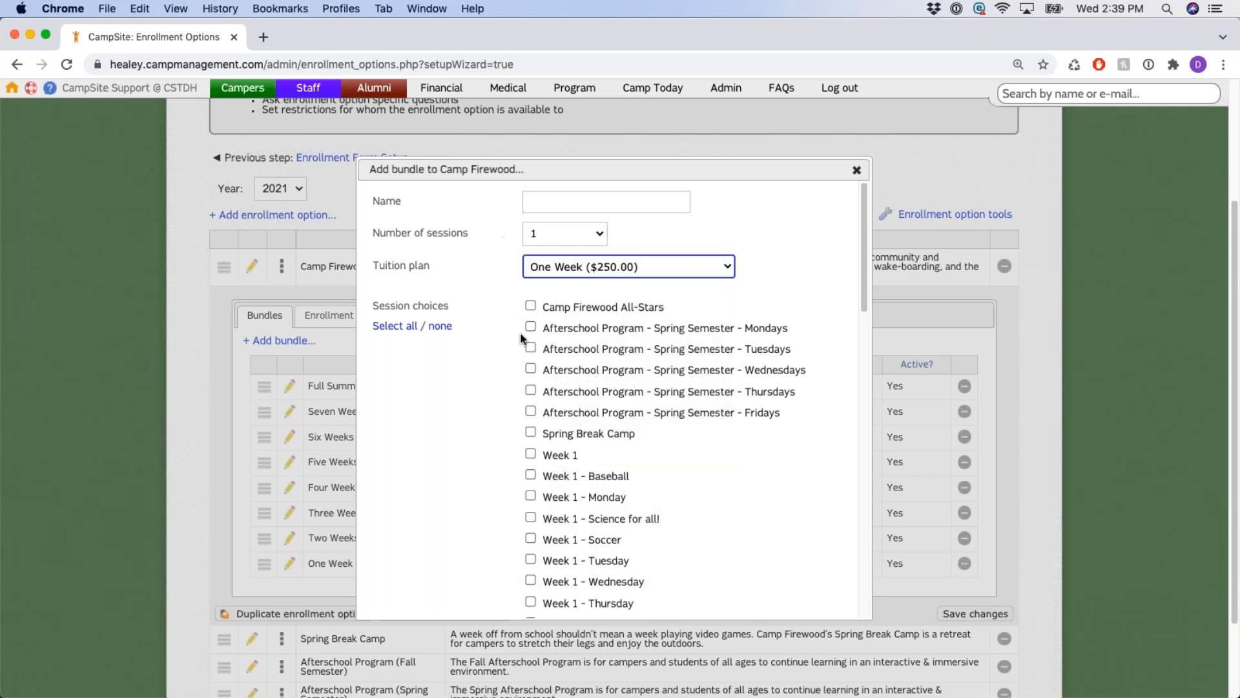
scroll(499, 265, down, 2)
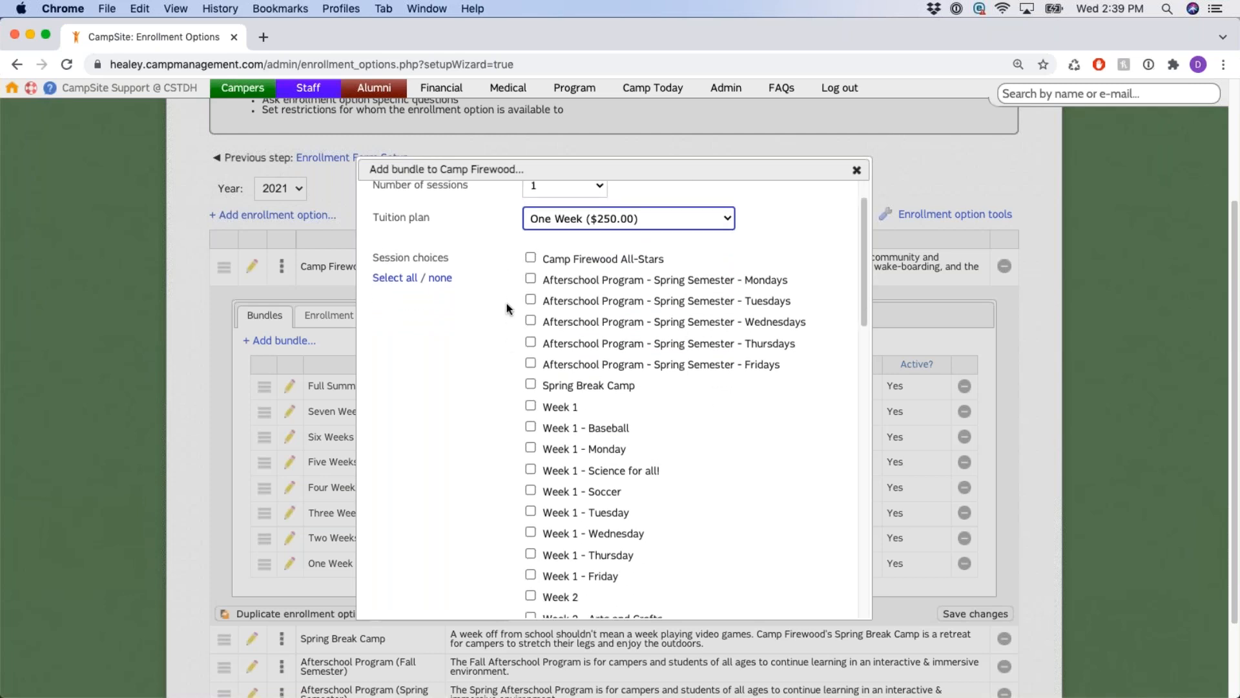
scroll(508, 308, down, 1)
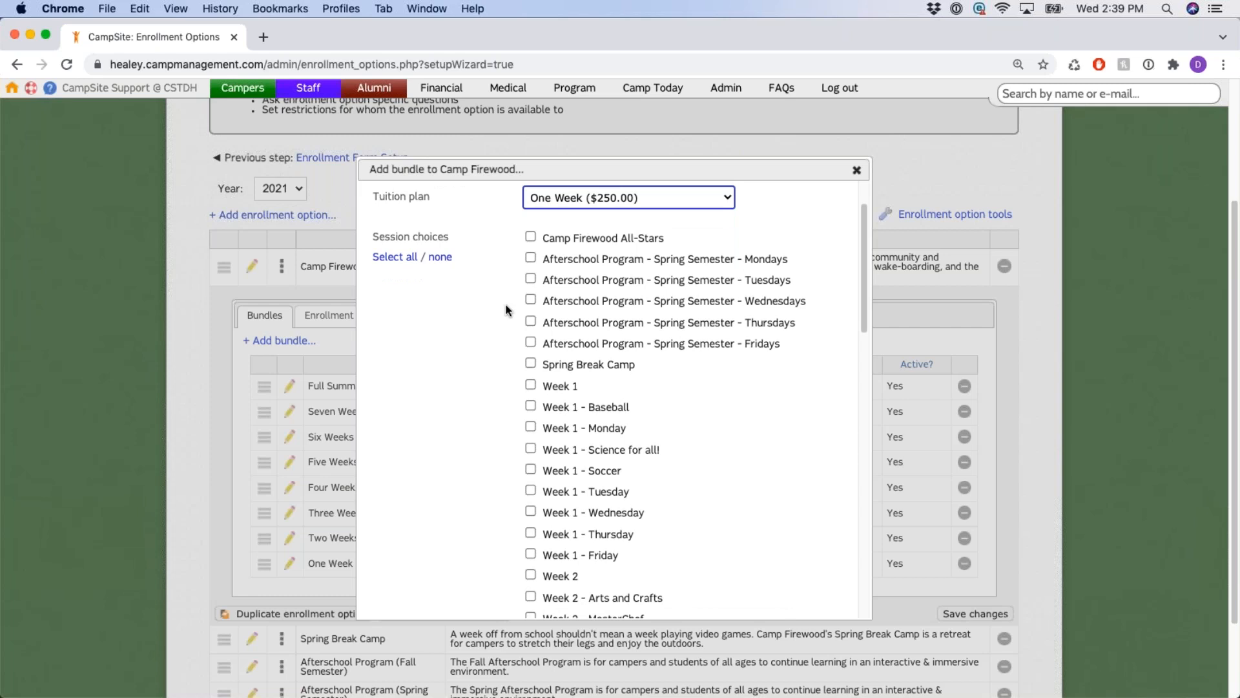
scroll(528, 238, down, 15)
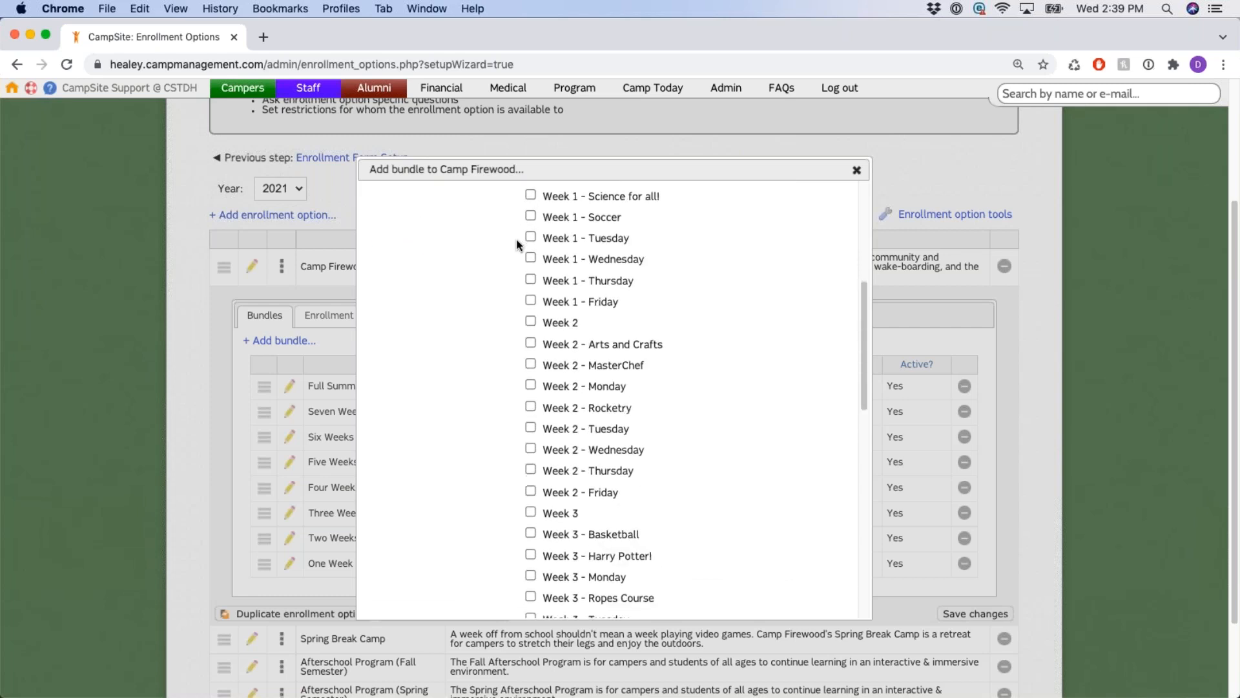
scroll(516, 245, down, 15)
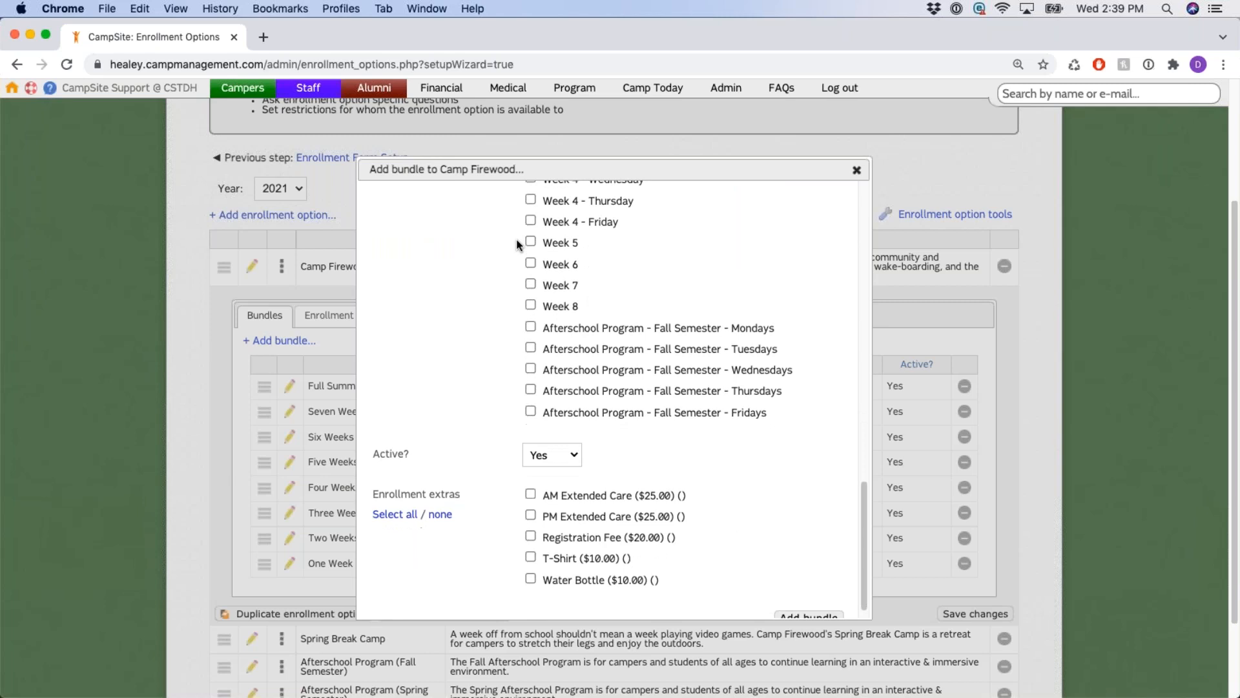
scroll(516, 245, up, 20)
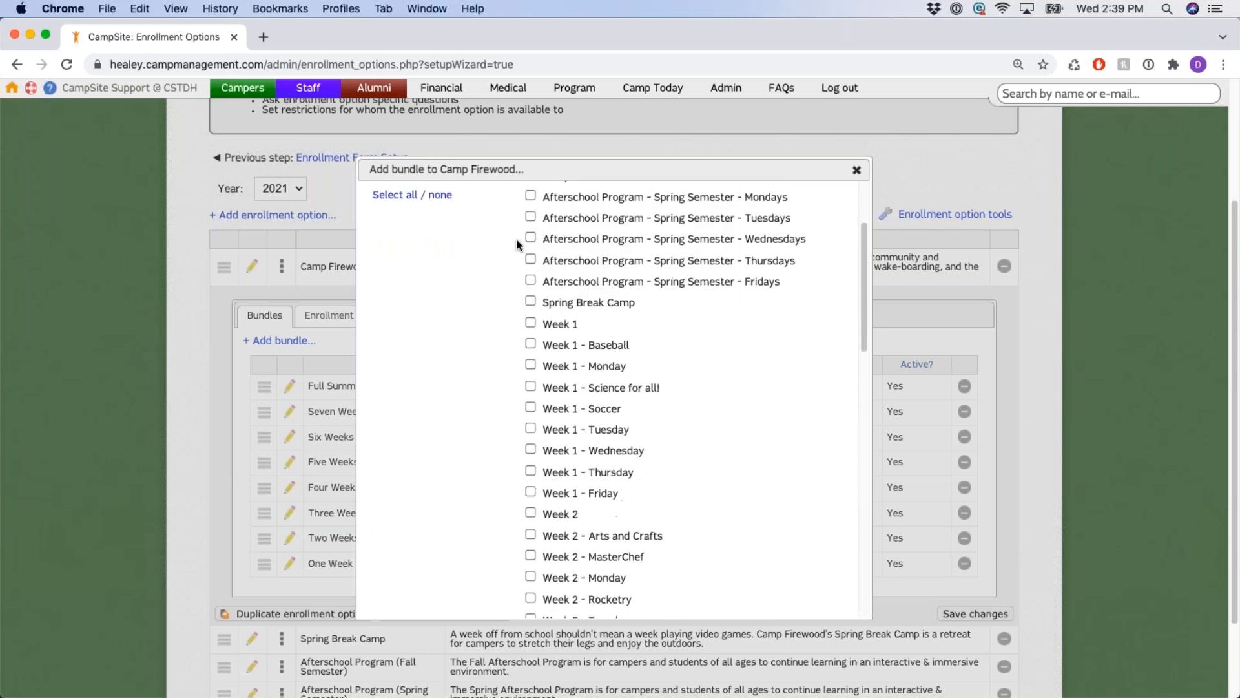
scroll(491, 239, up, 3)
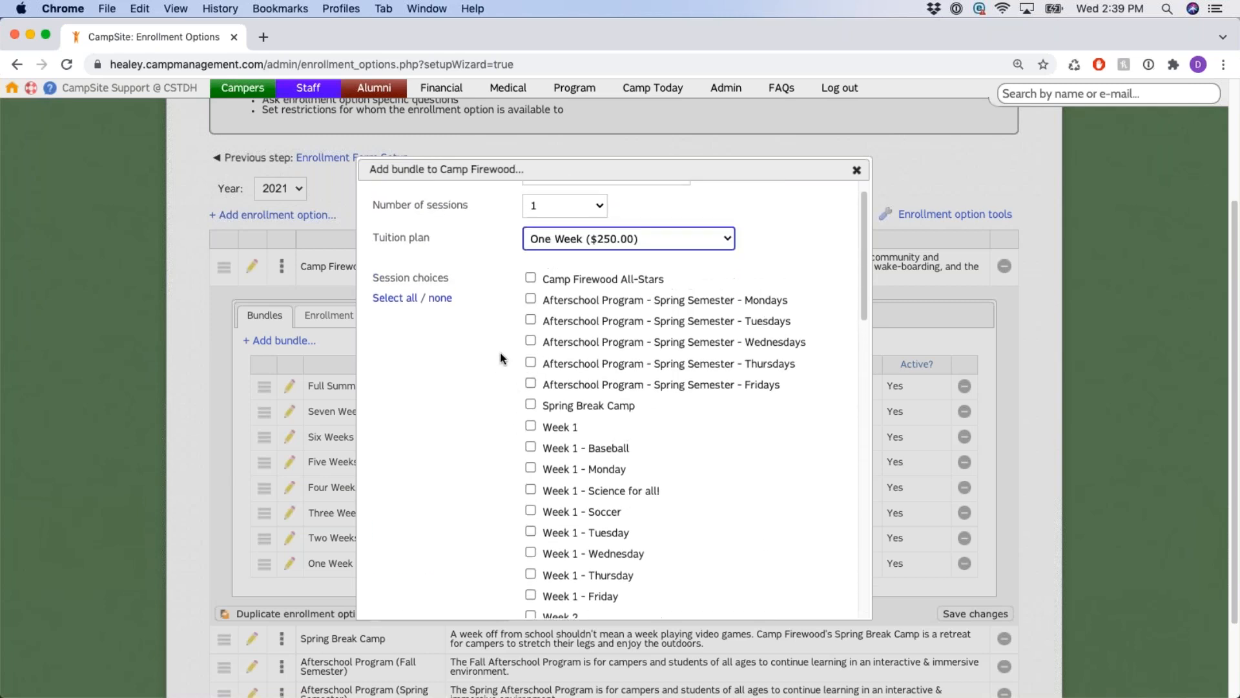
drag(374, 233, 468, 232)
click(518, 334)
scroll(518, 335, down, 1)
scroll(518, 334, down, 3)
Offer Week 1, Week 2 and Week 3 as the bundle's session choices.
click(531, 314)
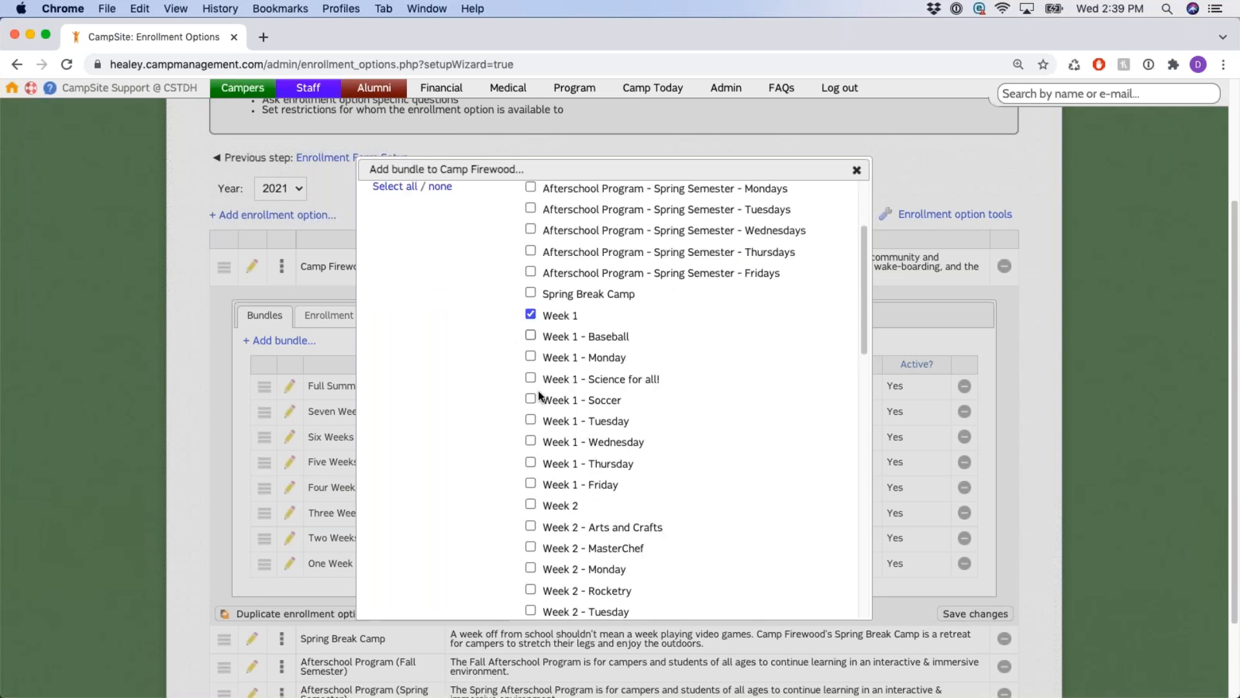
click(531, 504)
scroll(517, 440, down, 5)
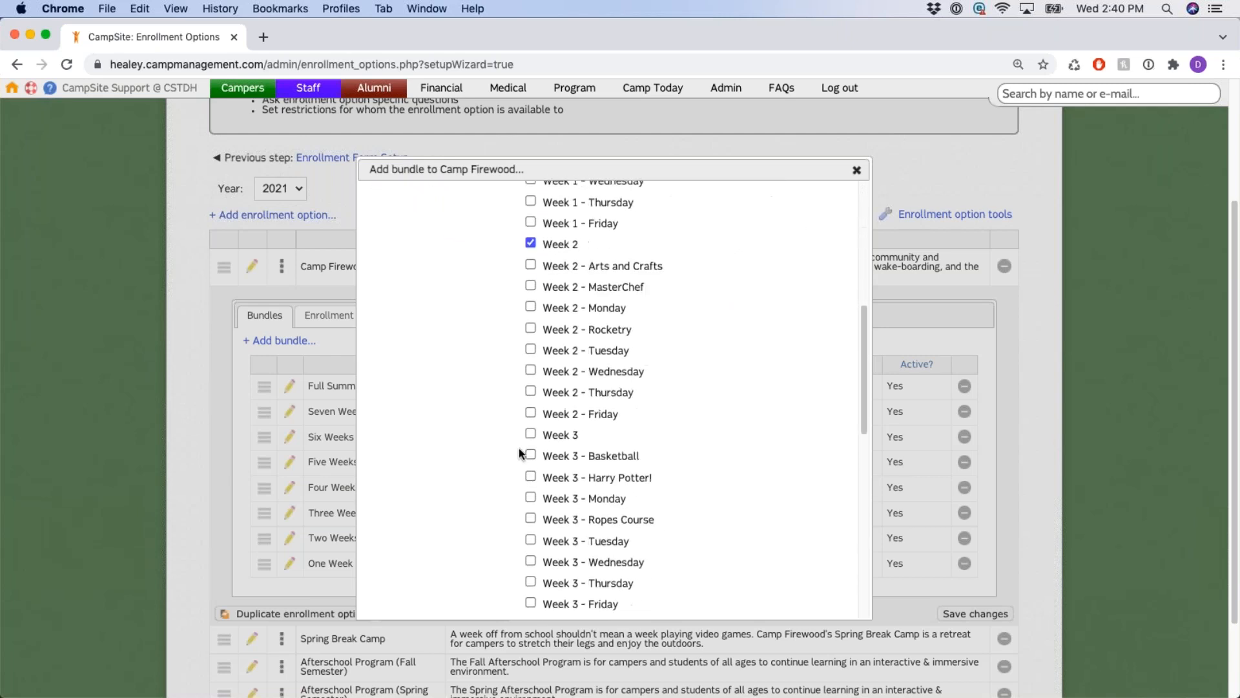
click(531, 435)
scroll(459, 343, up, 4)
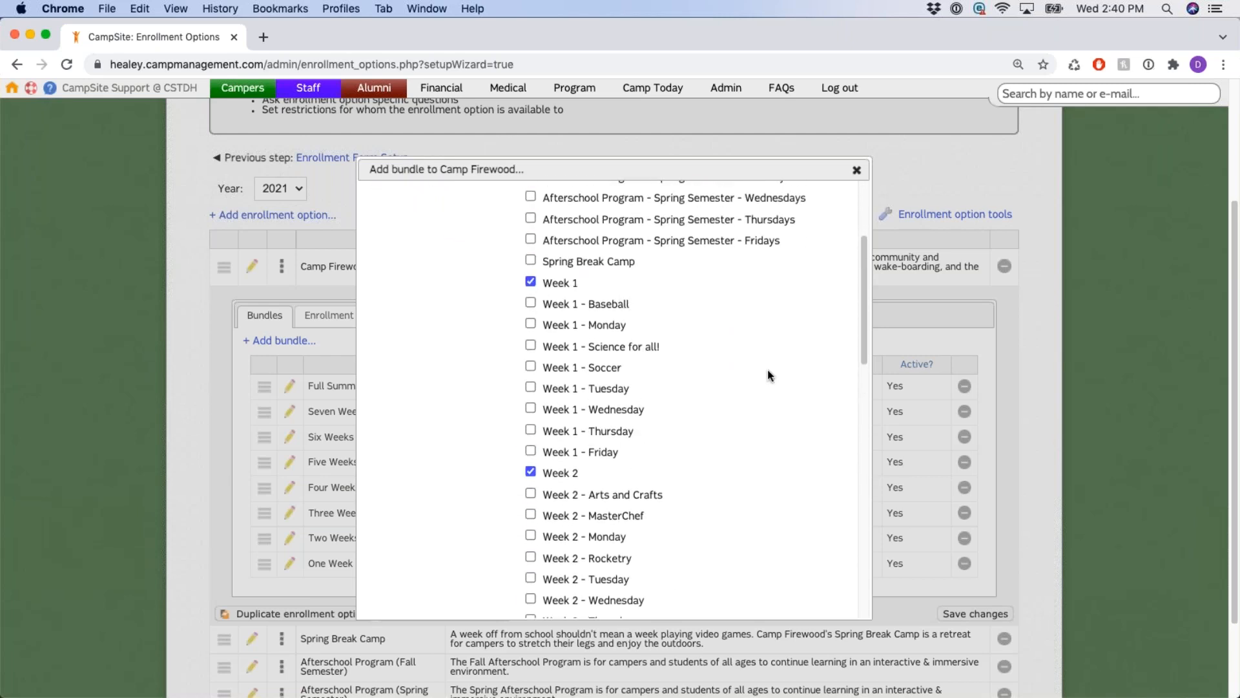
scroll(767, 373, down, 5)
scroll(766, 373, down, 1)
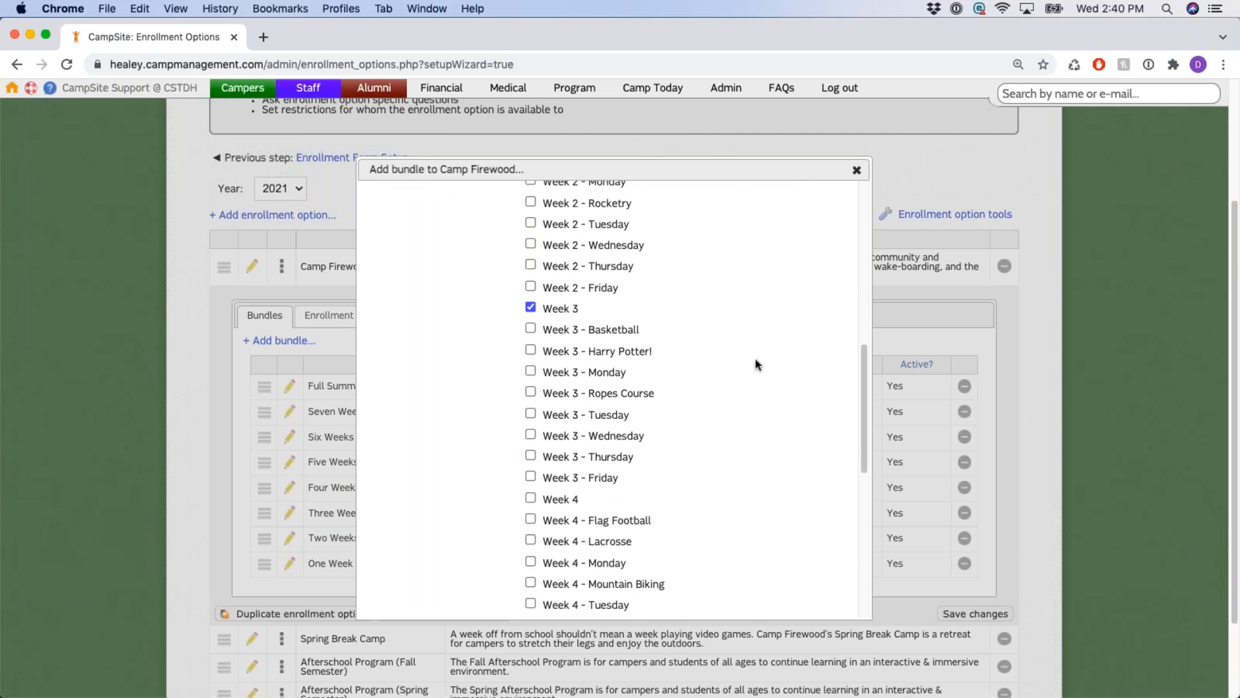
scroll(708, 365, up, 9)
drag(401, 234, 520, 238)
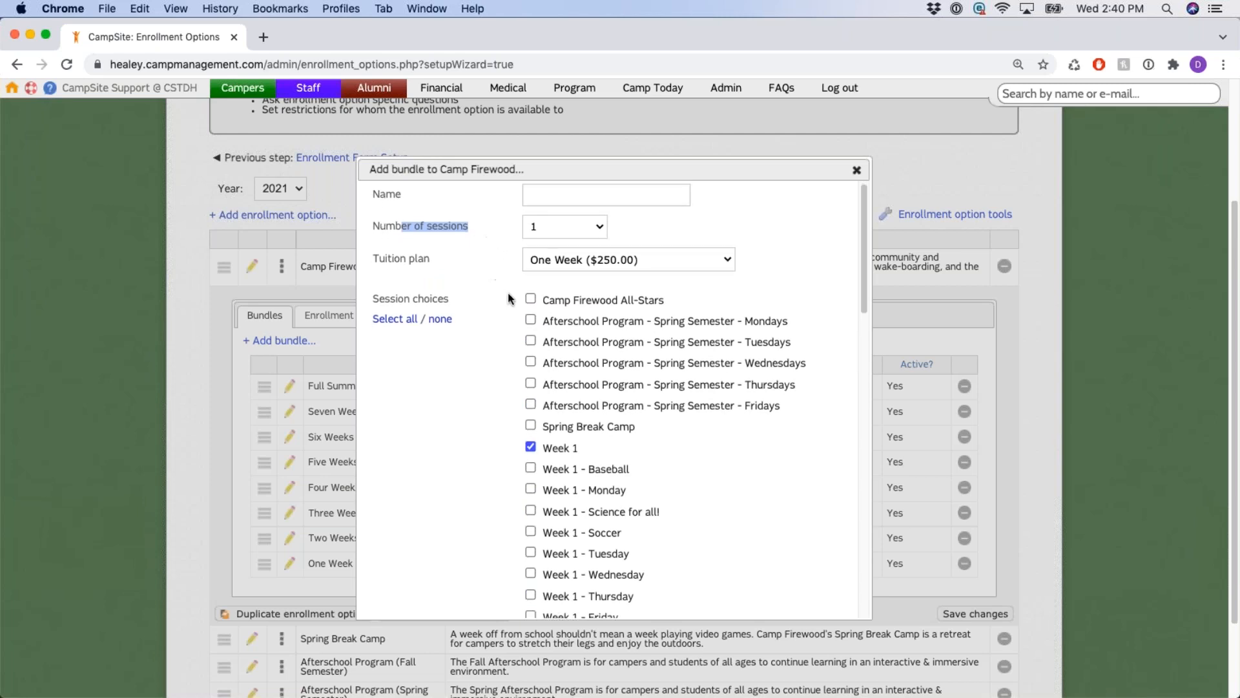
Name the bundle 'Test', add AM and PM Extended Care extras, and create it.
click(554, 205)
text(Test)
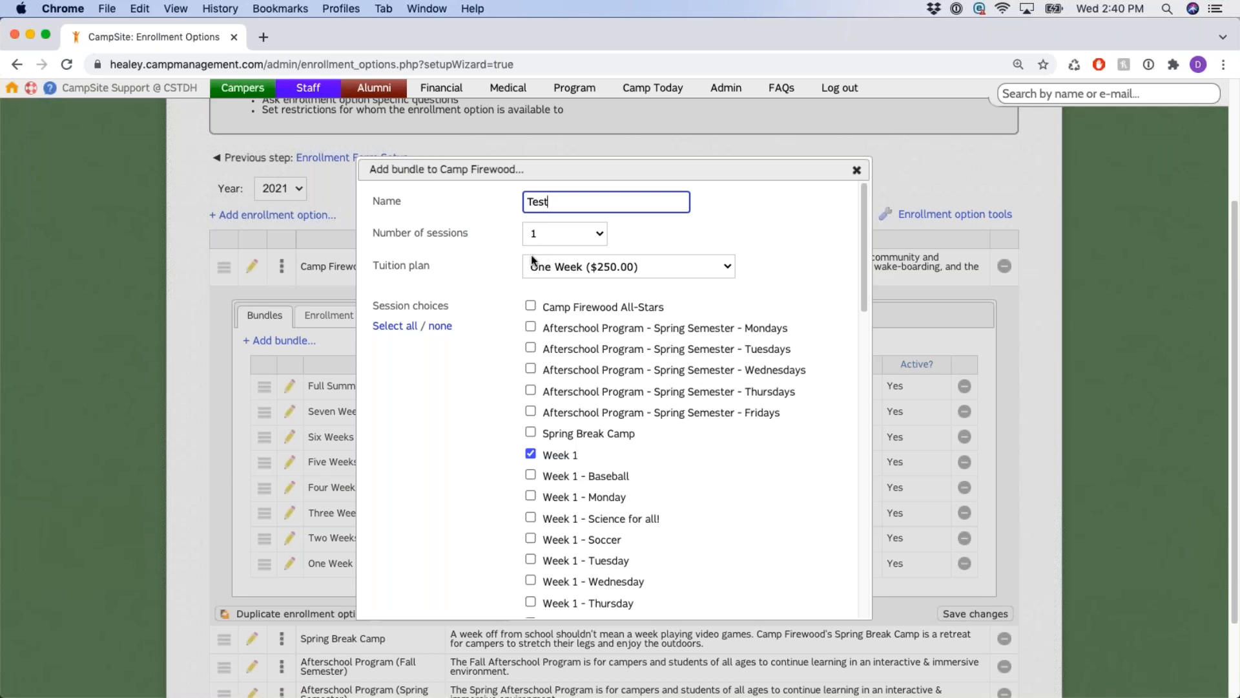
scroll(509, 279, down, 3)
scroll(509, 279, down, 1)
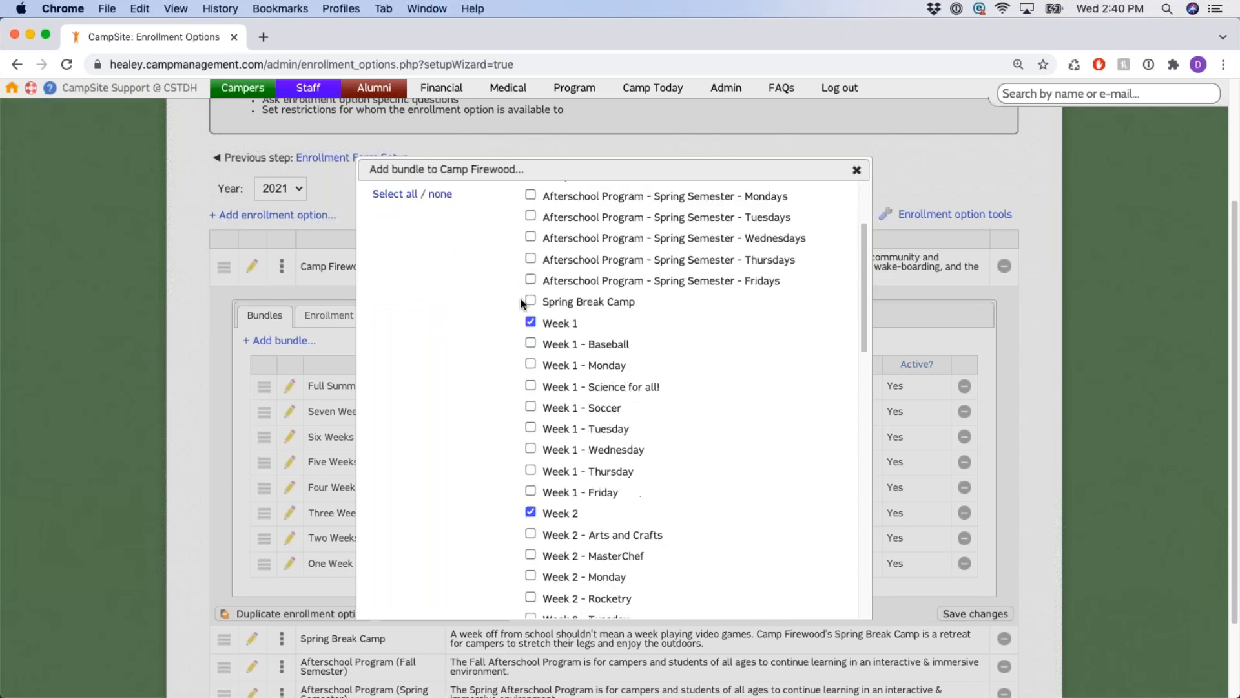
drag(580, 318, 545, 319)
scroll(753, 349, down, 5)
scroll(801, 346, down, 10)
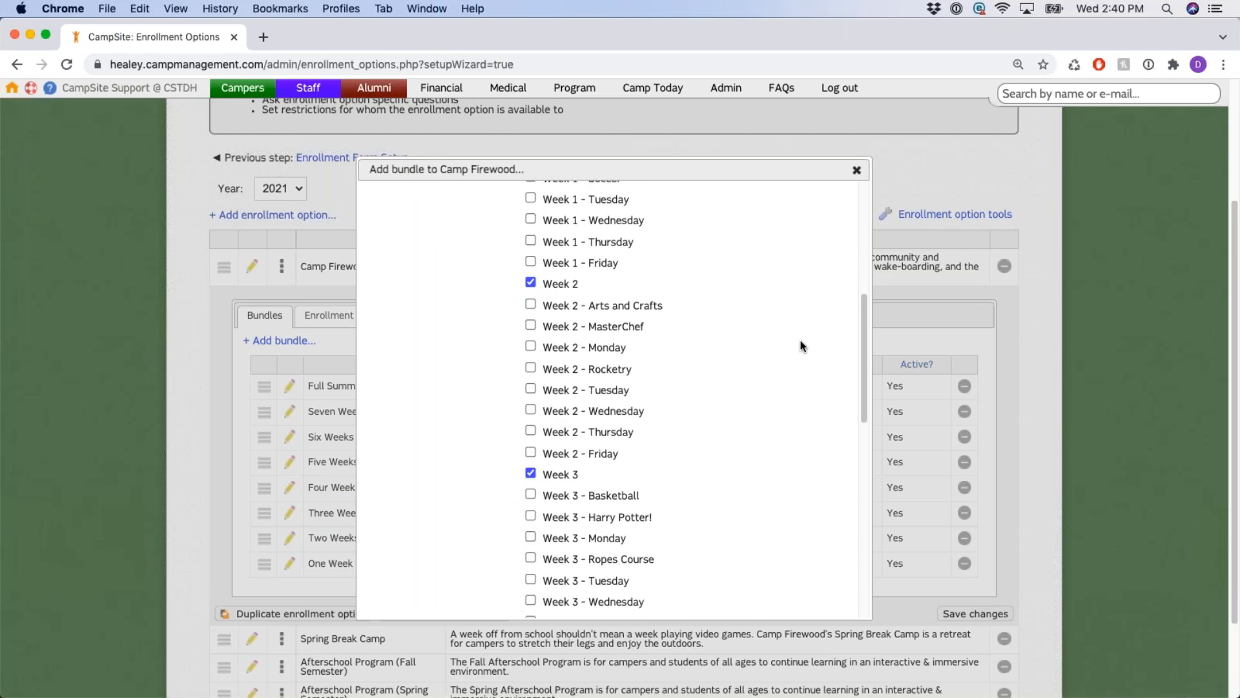
scroll(787, 342, down, 4)
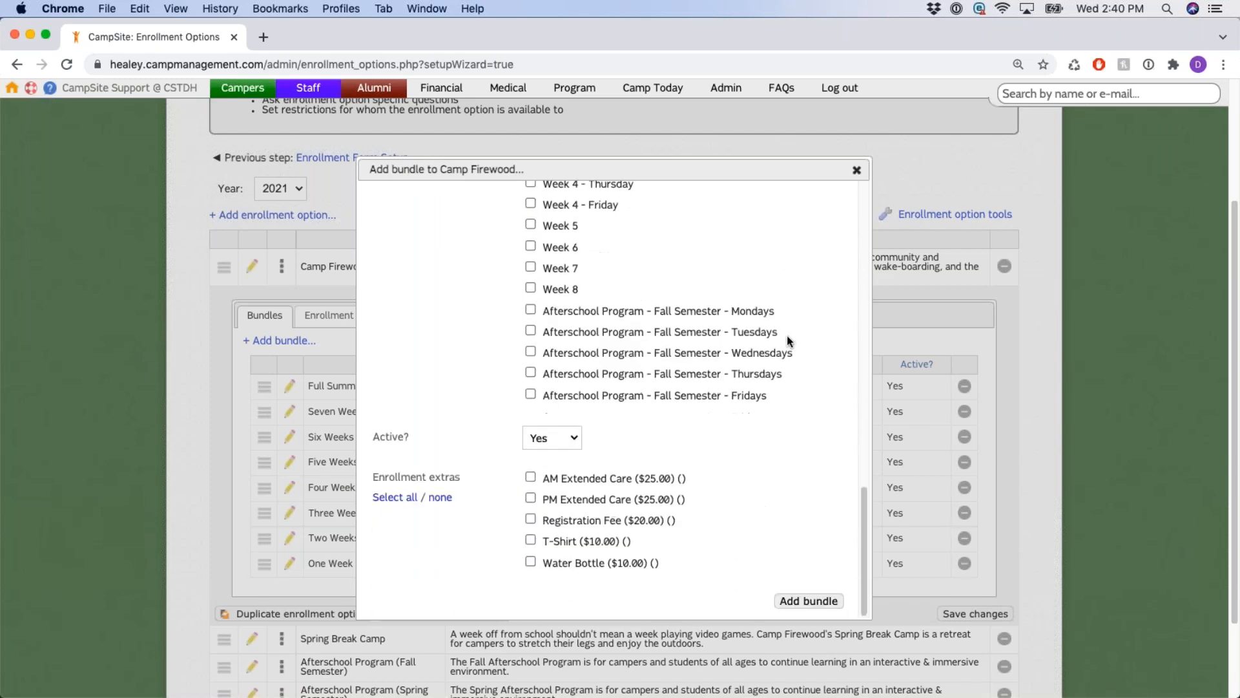
drag(380, 478, 483, 482)
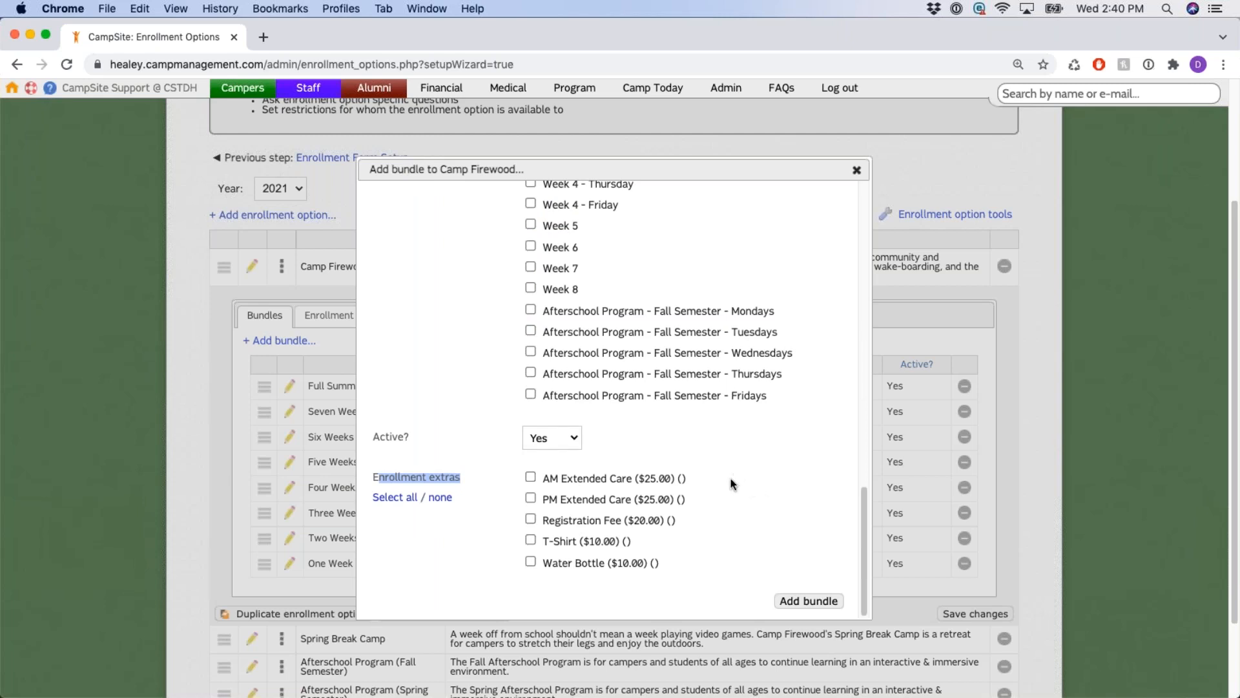
click(531, 478)
click(530, 498)
click(822, 602)
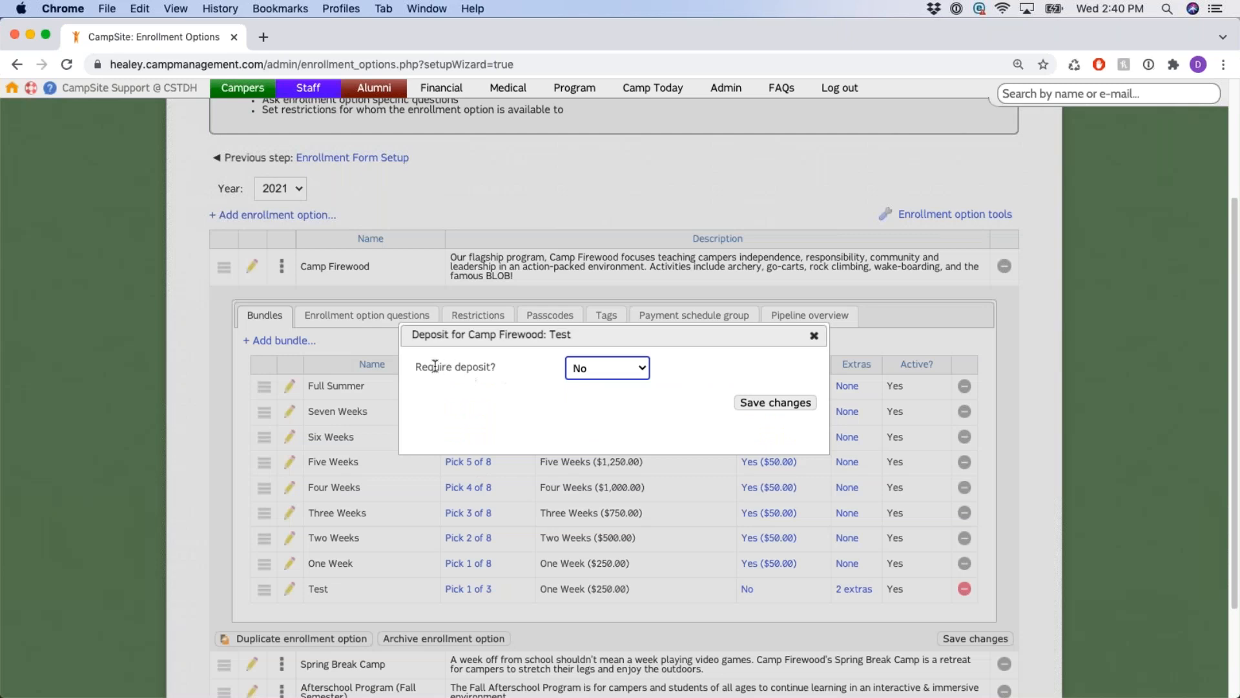
Require a deposit for the Test bundle, filed under the Summer Camp (101188) category.
drag(429, 370, 494, 371)
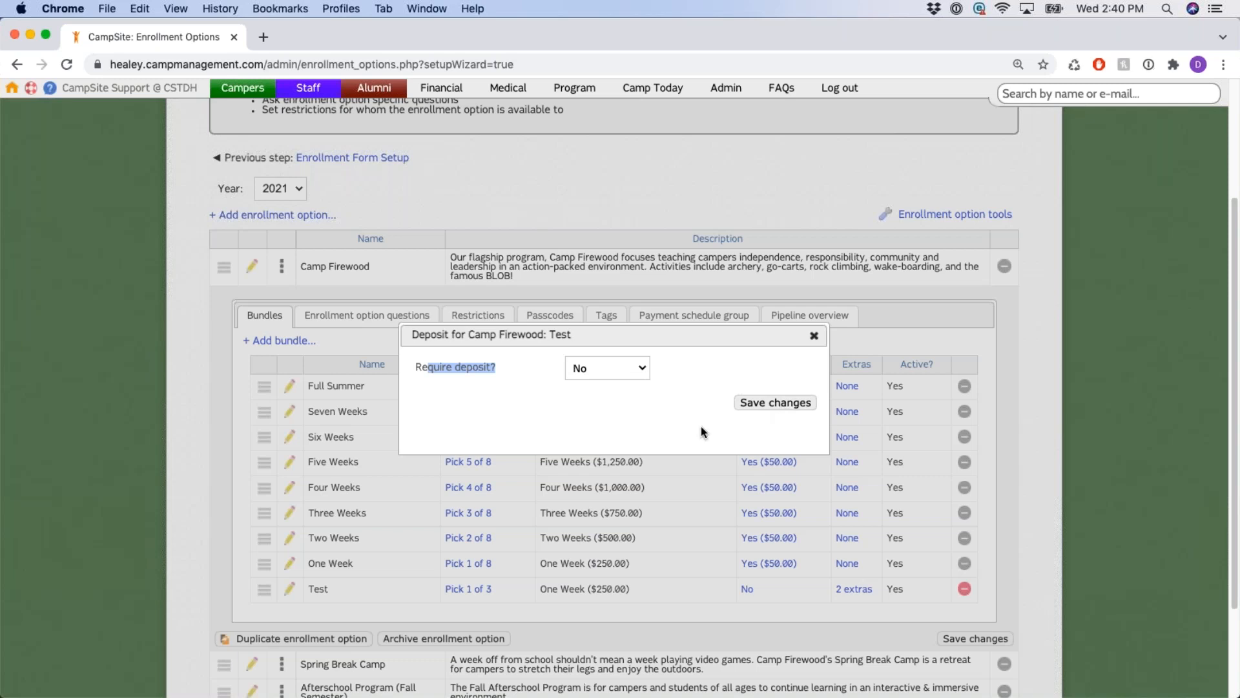
click(617, 366)
click(615, 355)
click(704, 396)
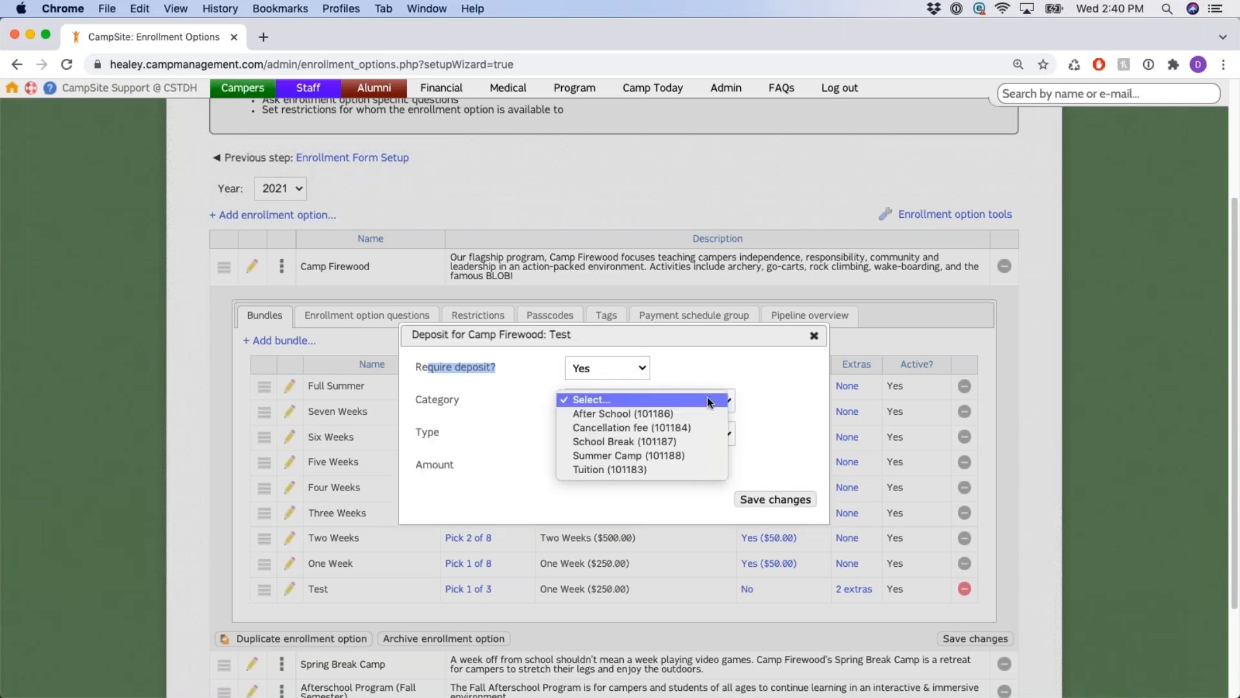
click(678, 457)
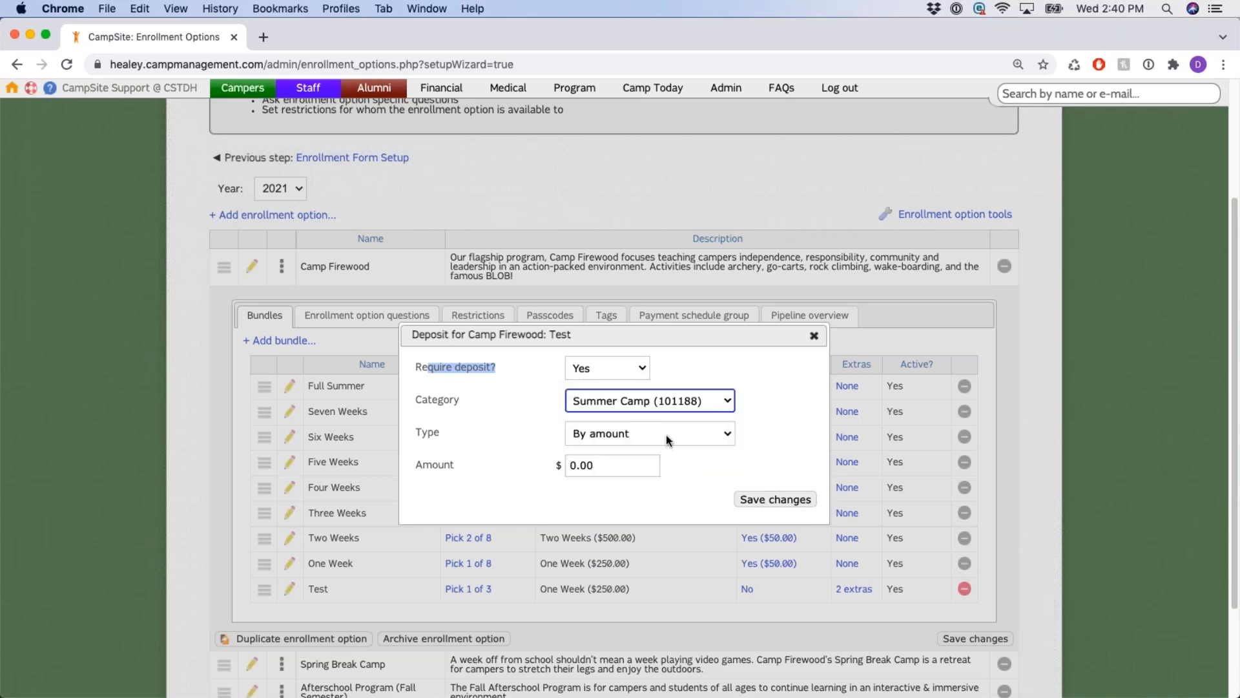
Set the deposit type to By amount with an amount of 25, then save the changes.
click(666, 439)
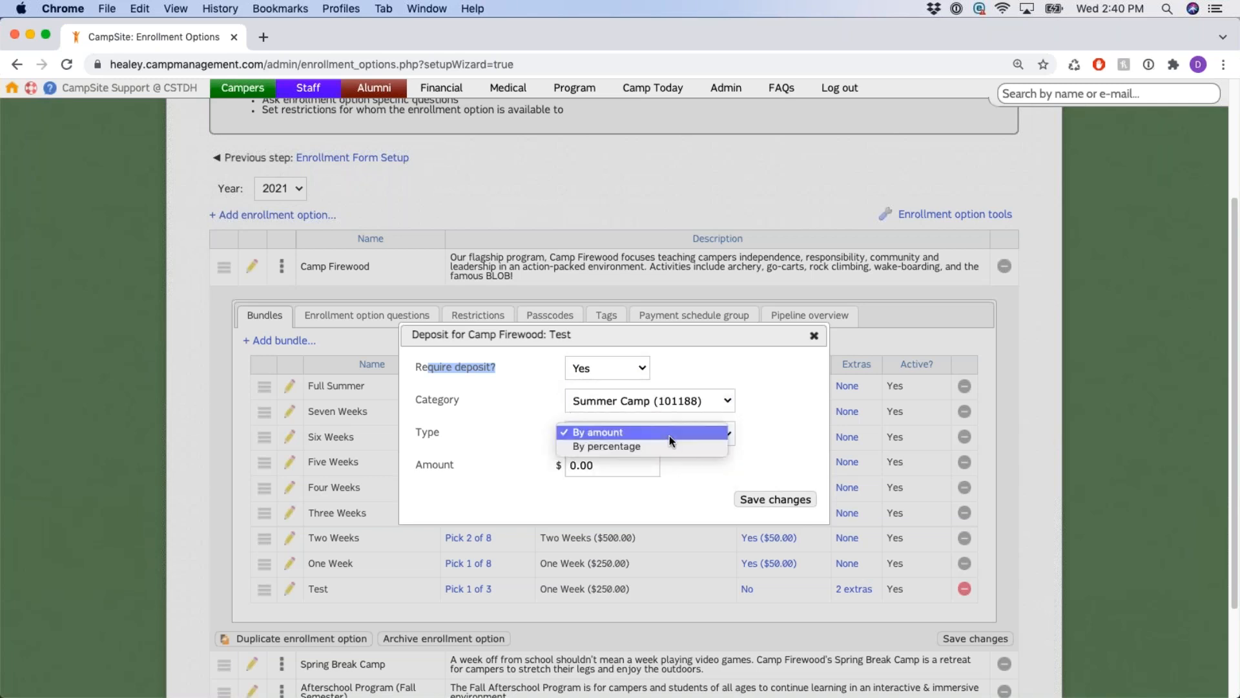
click(669, 448)
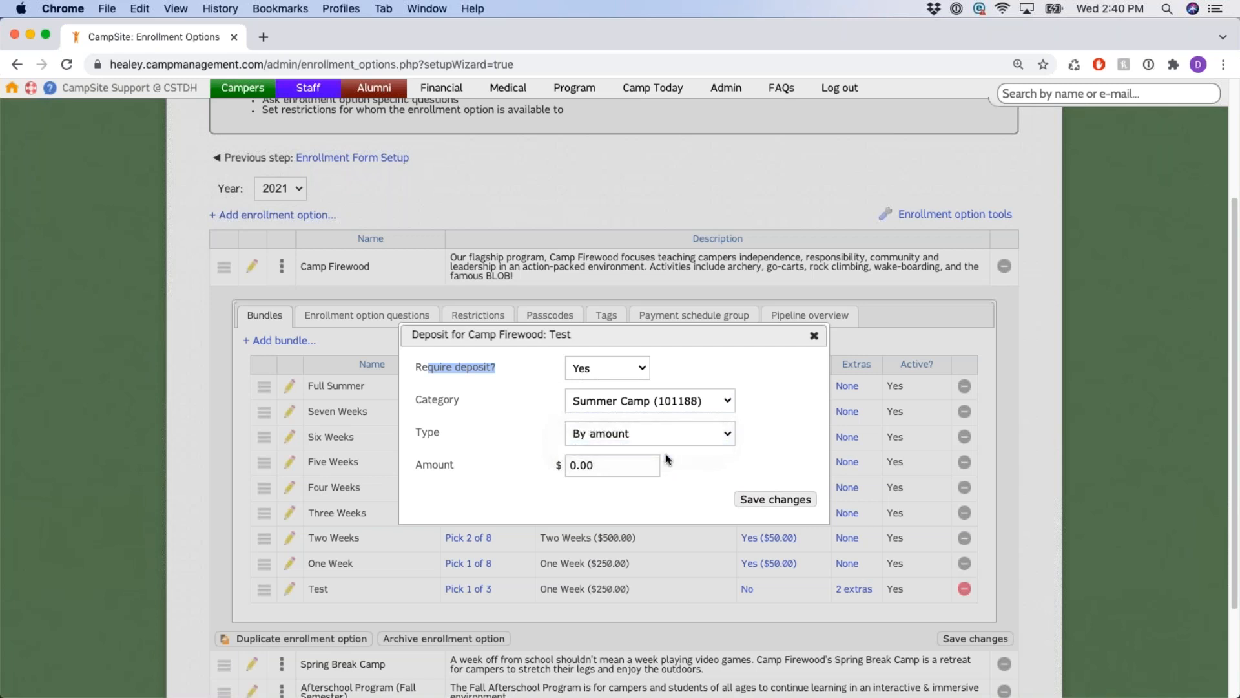
click(660, 531)
click(697, 526)
click(696, 524)
click(655, 434)
click(657, 418)
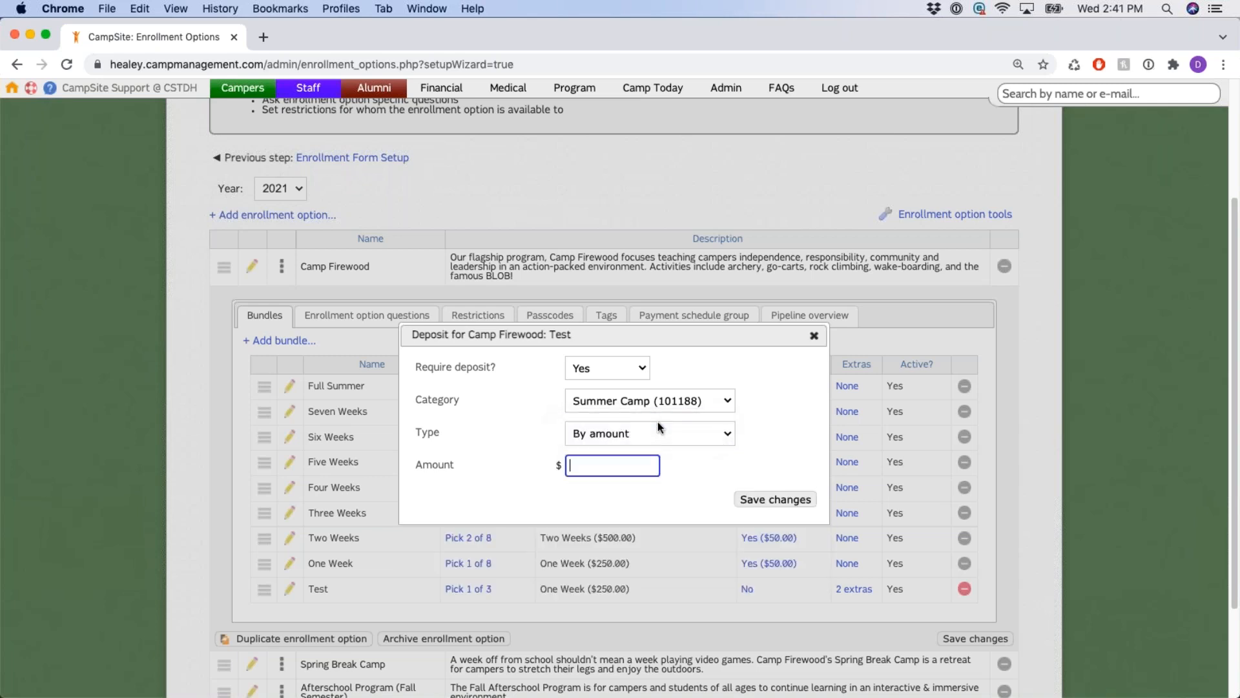
text(25)
click(793, 501)
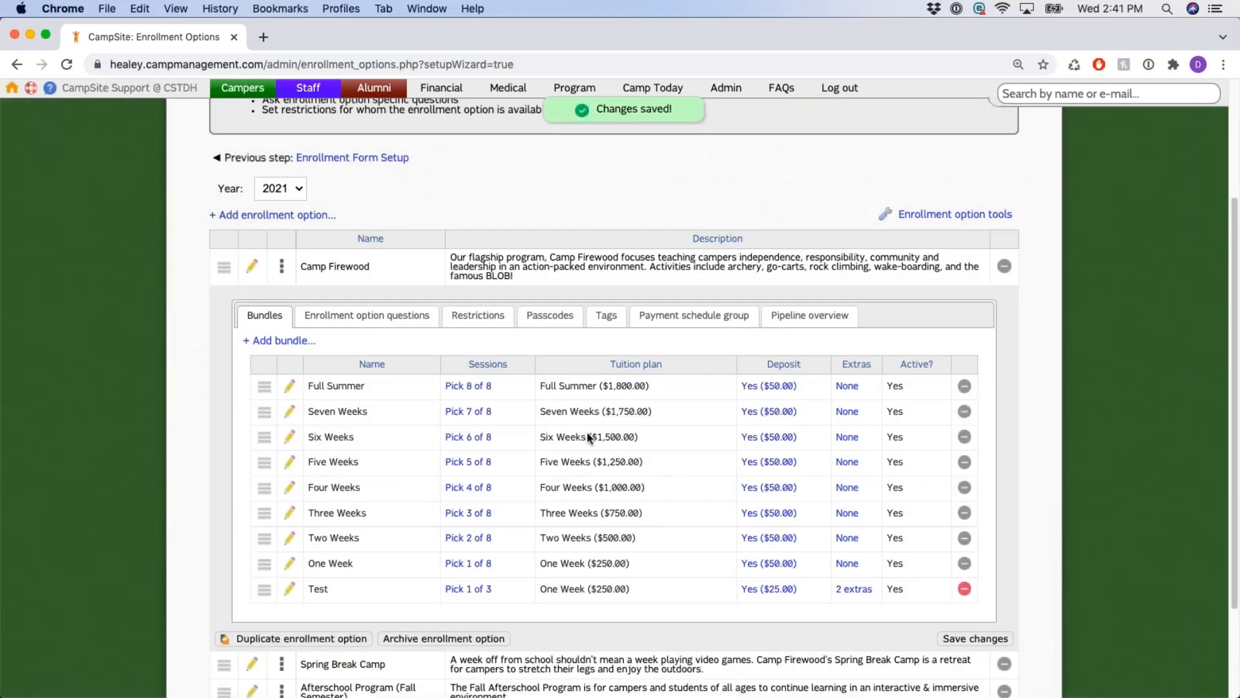
scroll(590, 437, down, 2)
double_click(894, 511)
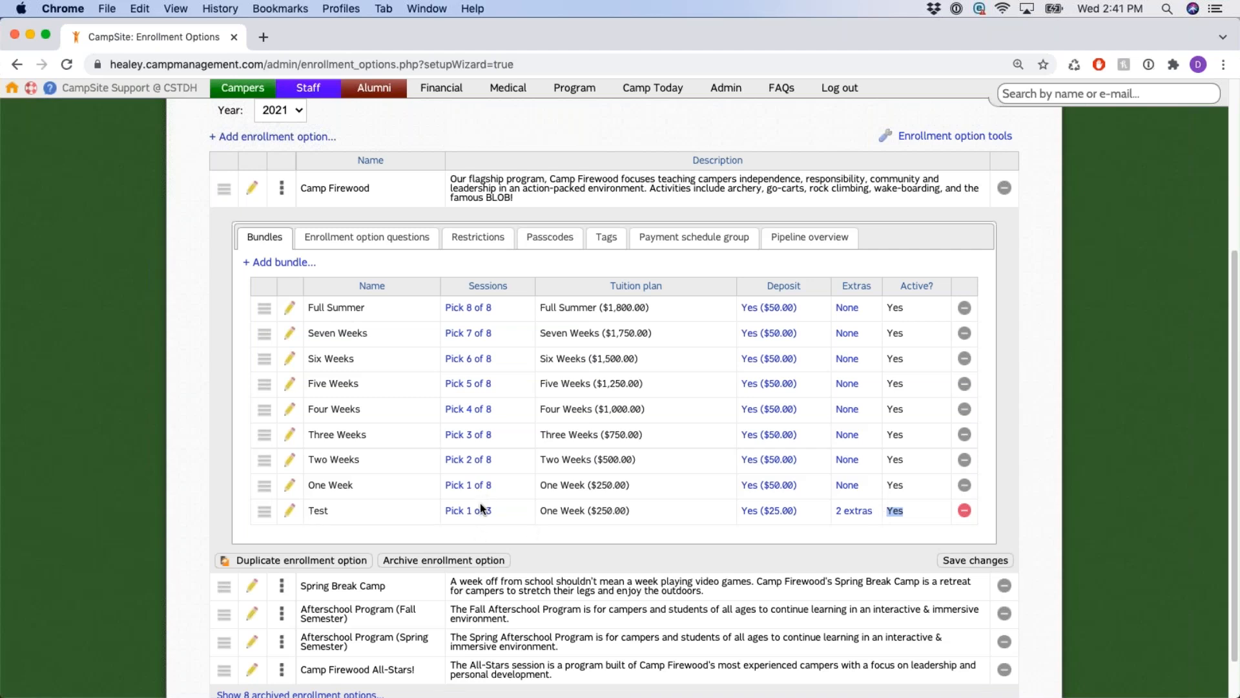
drag(299, 187, 378, 193)
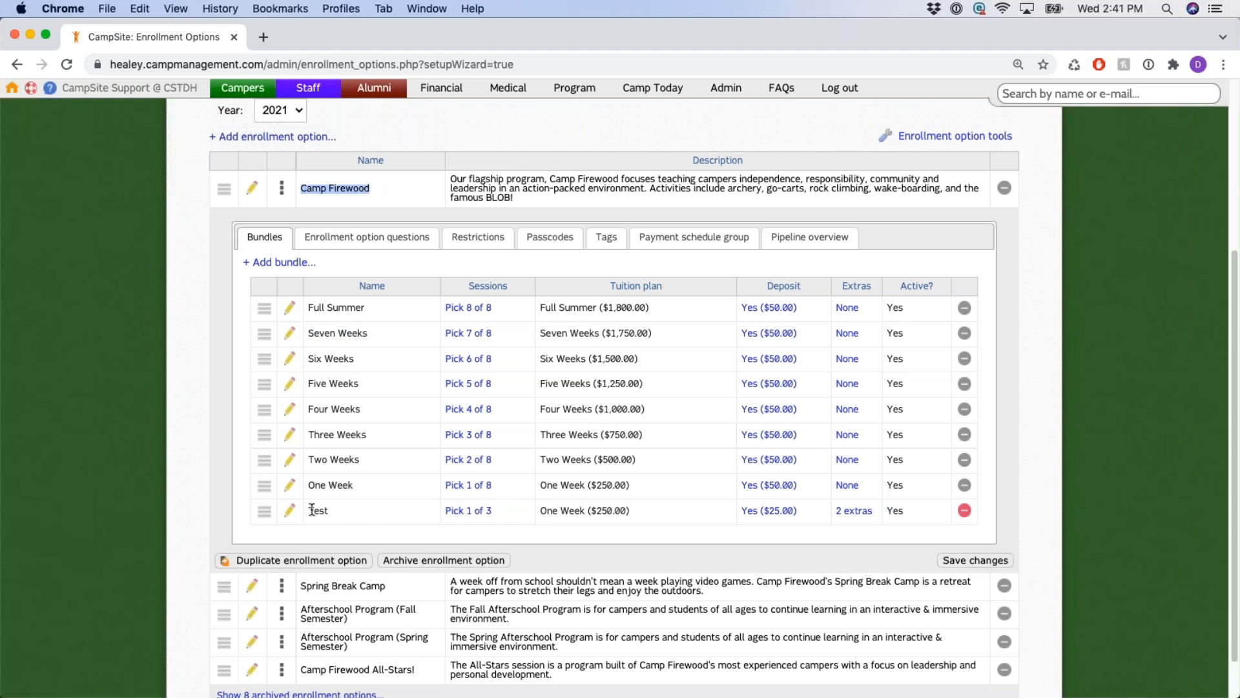
drag(309, 510, 342, 513)
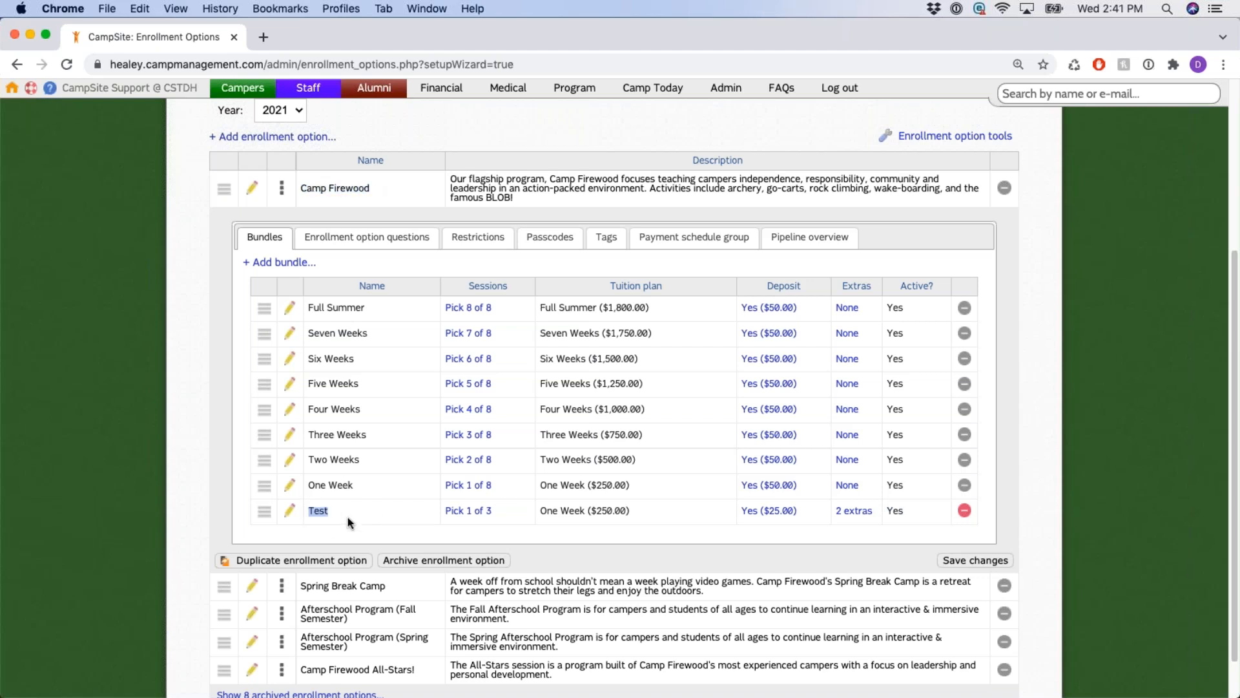
click(465, 514)
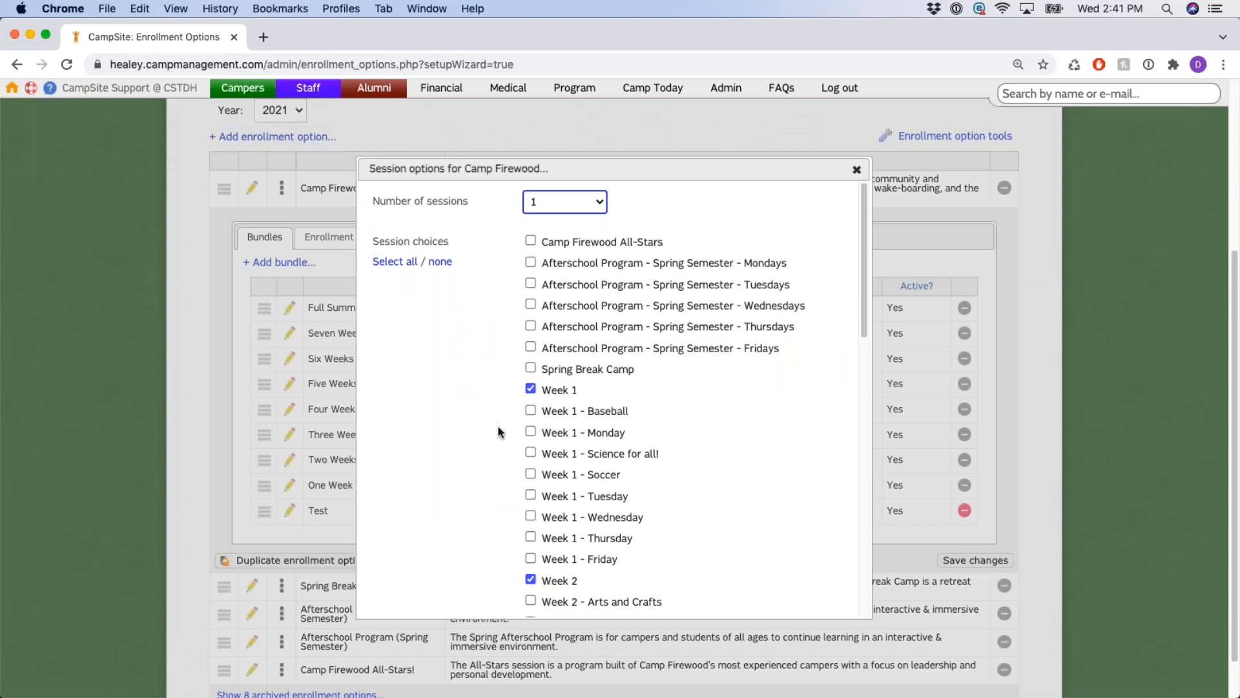
scroll(620, 357, down, 2)
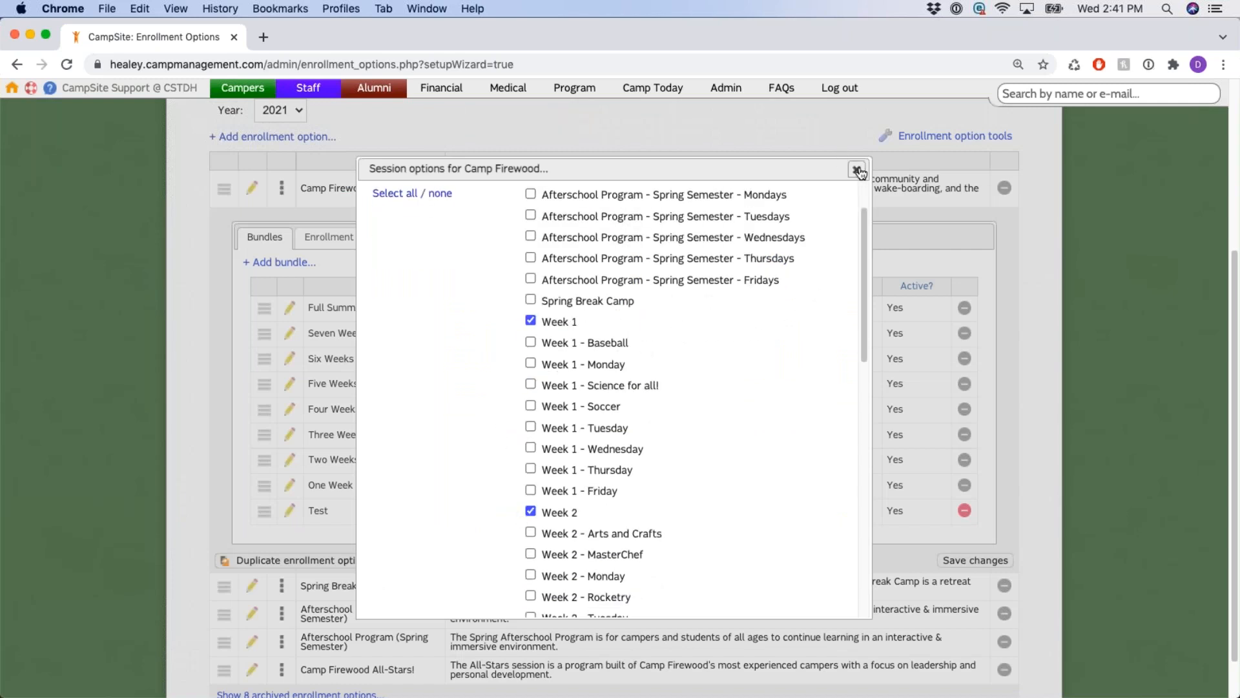
click(858, 170)
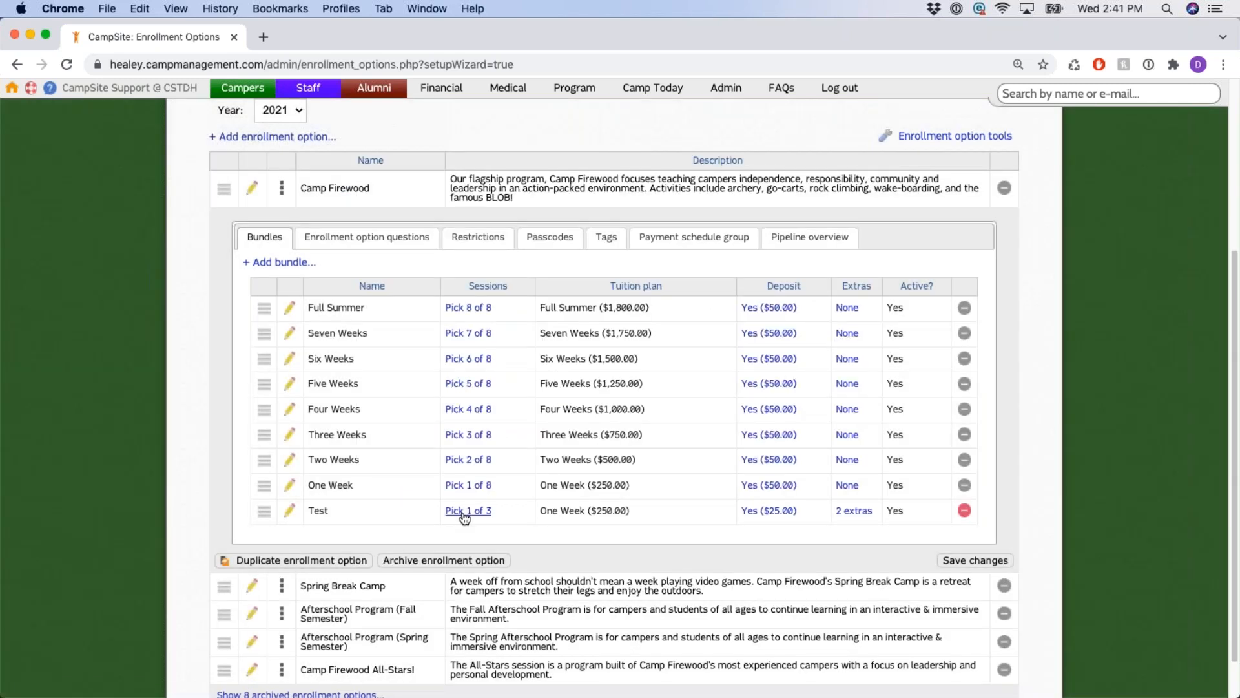
drag(631, 511, 542, 509)
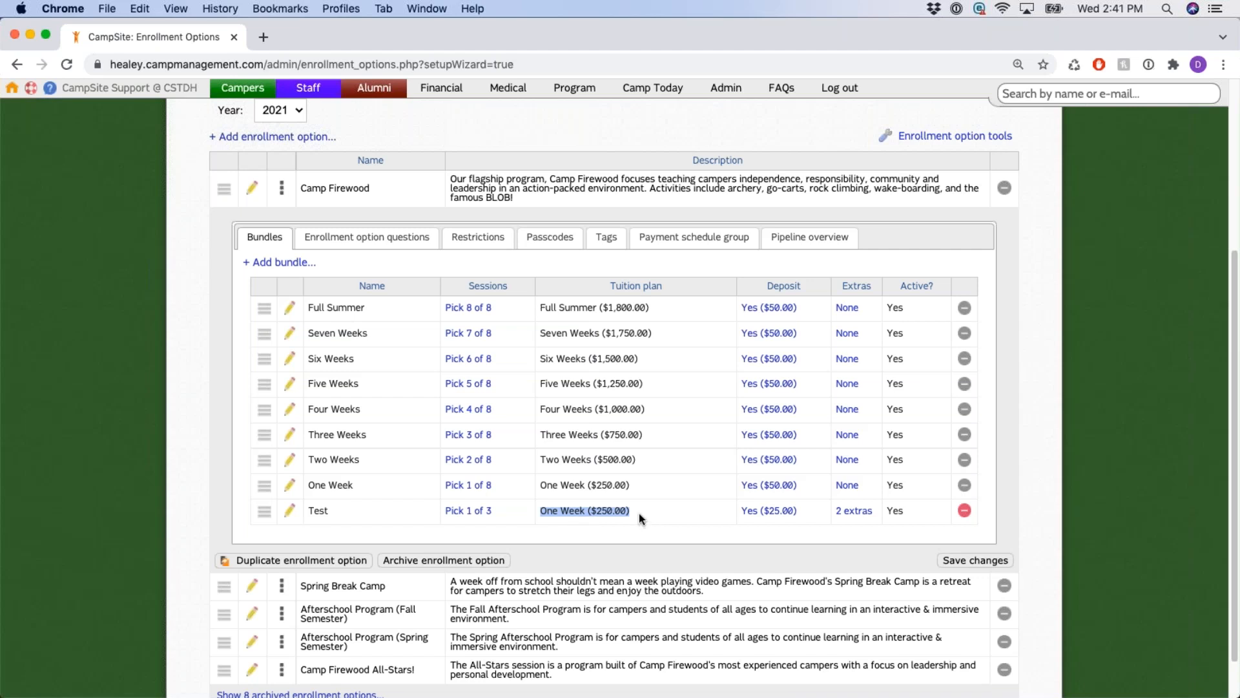
In the Test bundle's extras, keep AM Extended Care not mandatory.
click(865, 516)
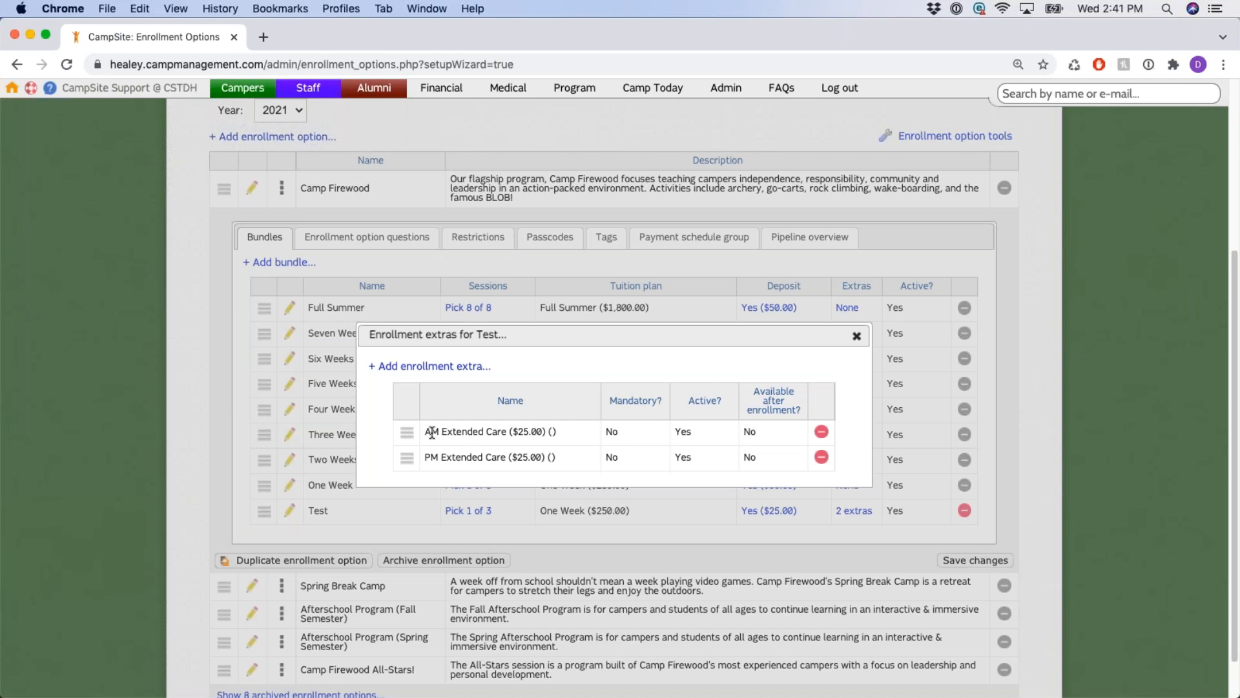
drag(428, 432, 565, 436)
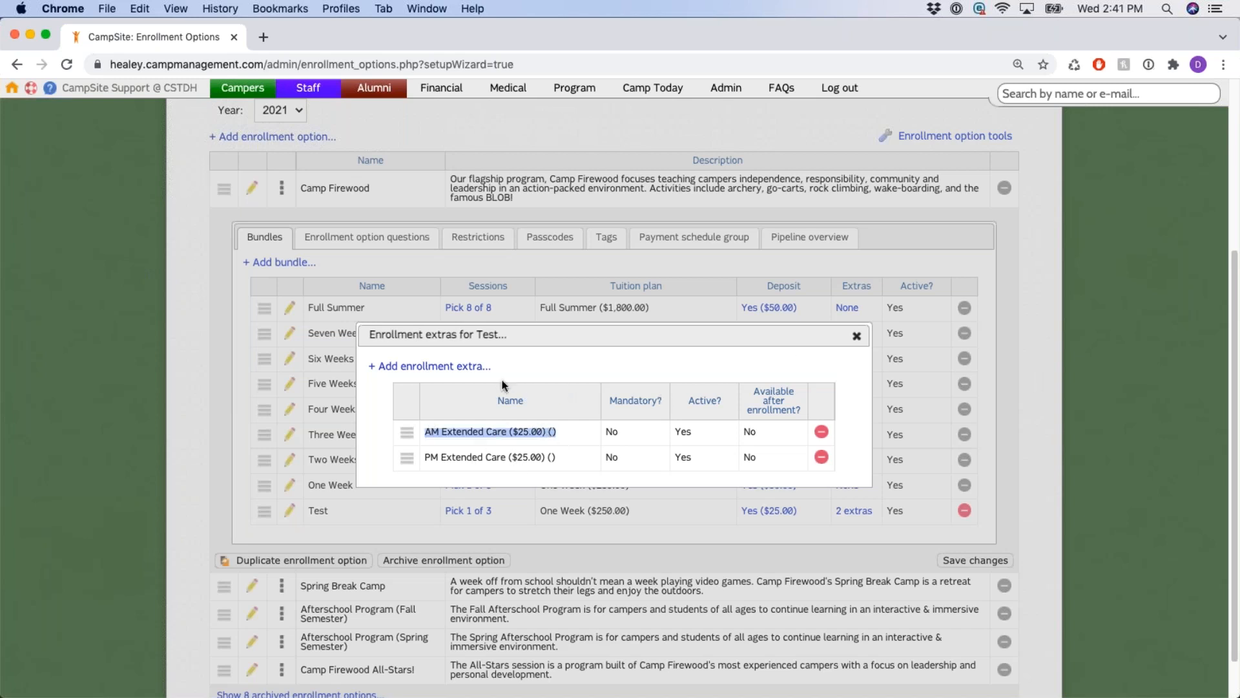
click(612, 433)
click(638, 436)
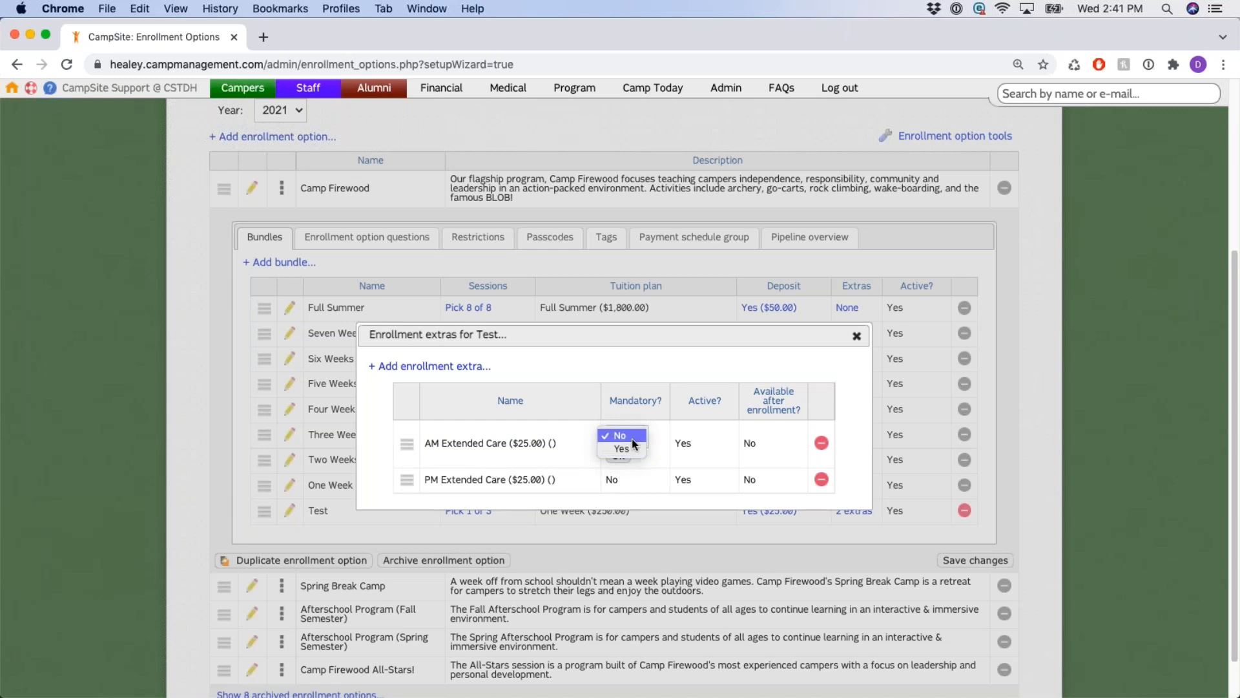
click(725, 437)
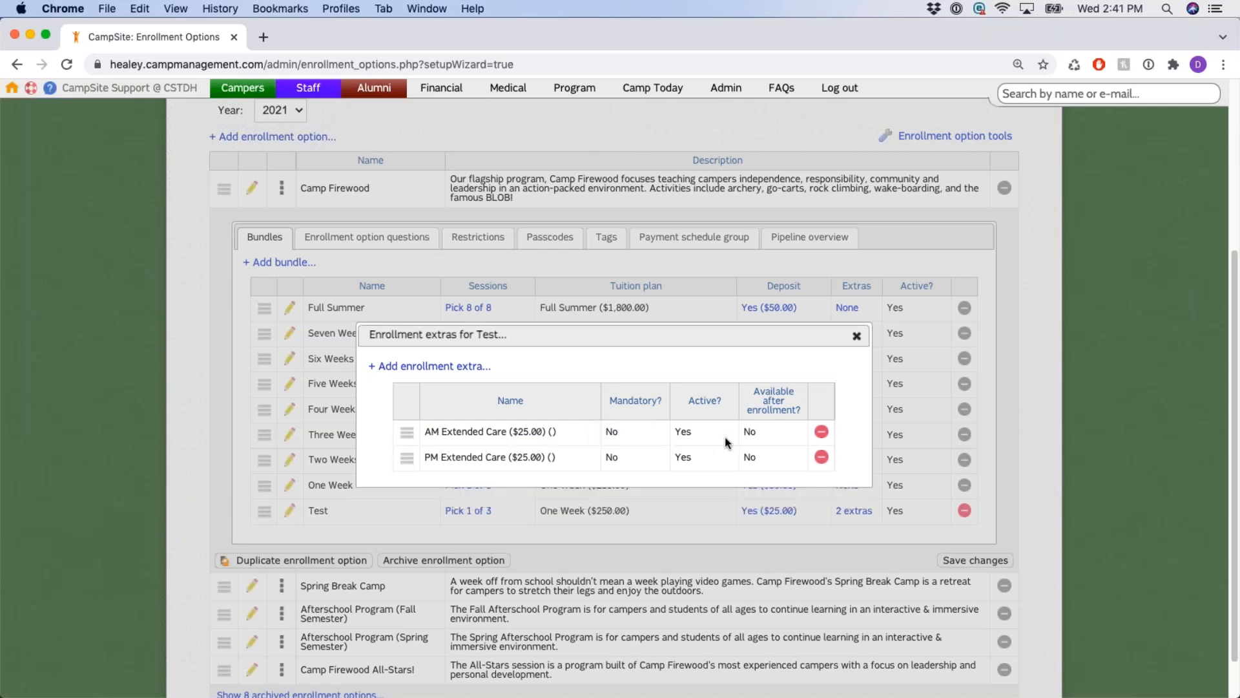
Set AM Extended Care's availability after enrollment to No and close the extras list.
double_click(757, 432)
click(750, 433)
click(761, 448)
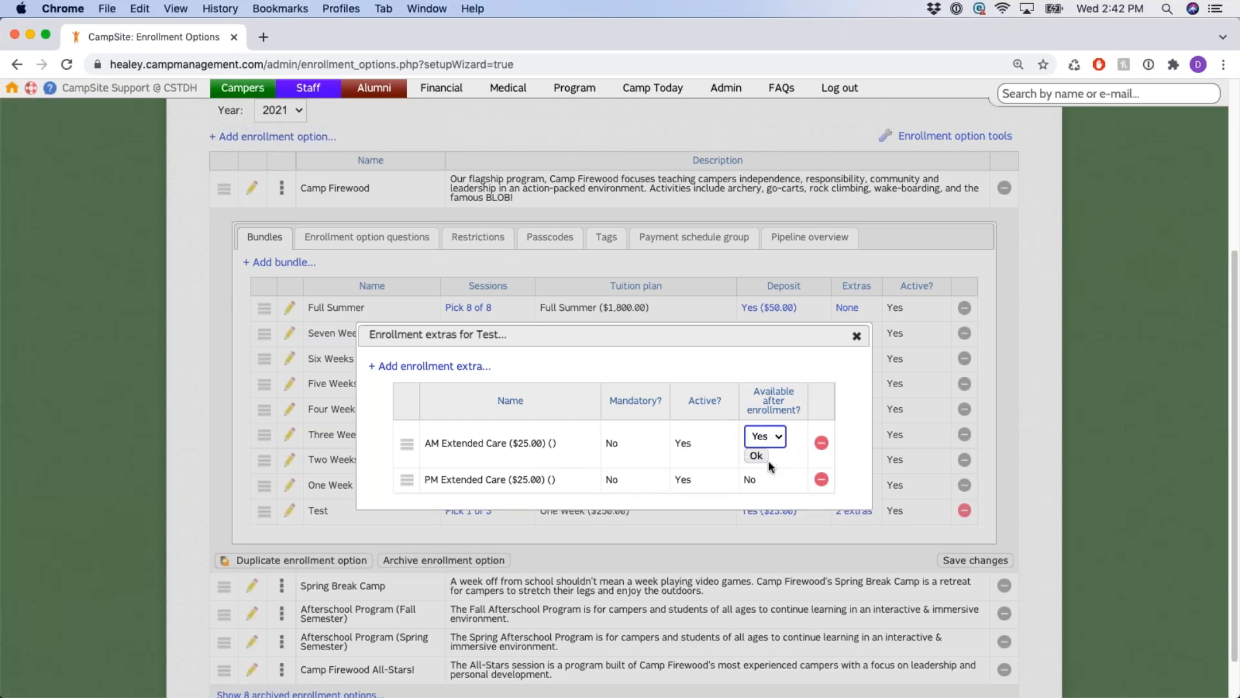
click(759, 457)
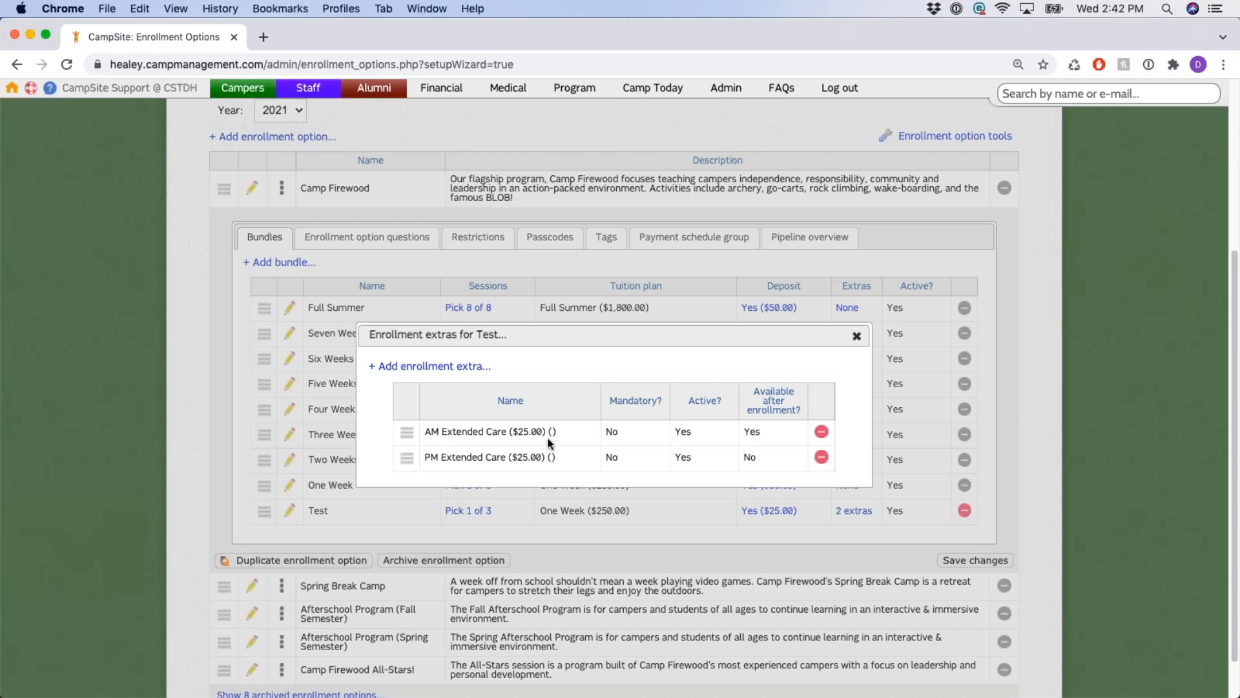
click(750, 432)
click(767, 433)
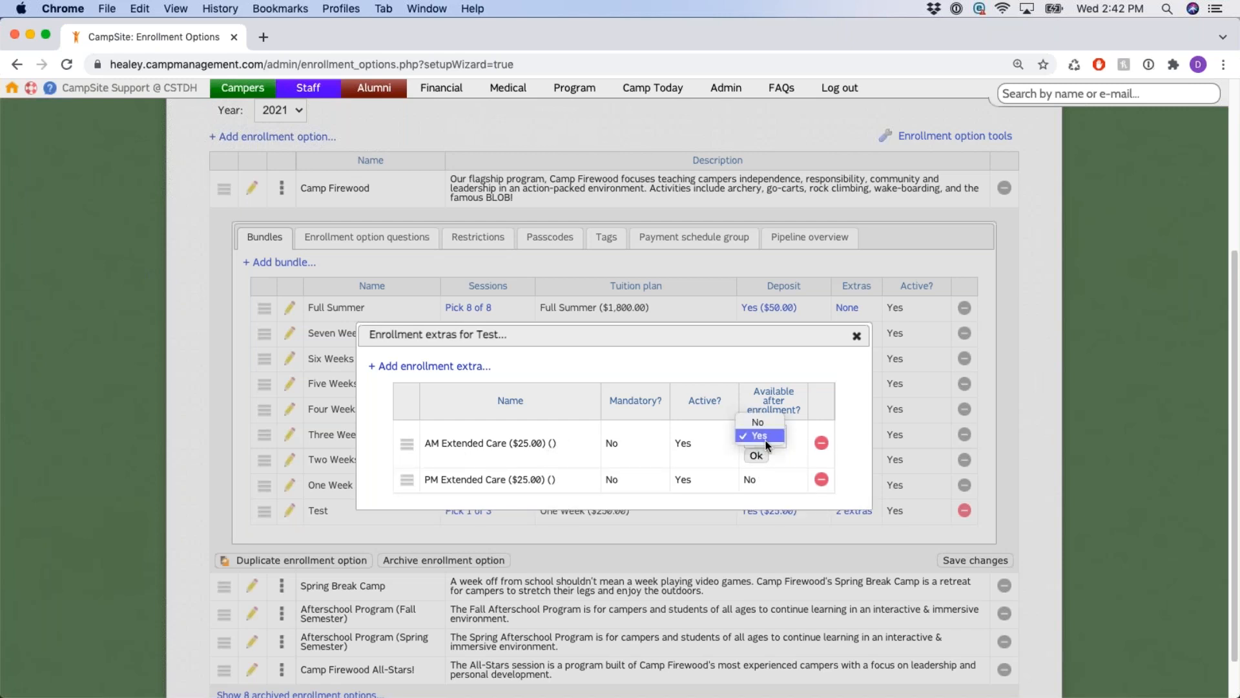
click(764, 445)
click(756, 456)
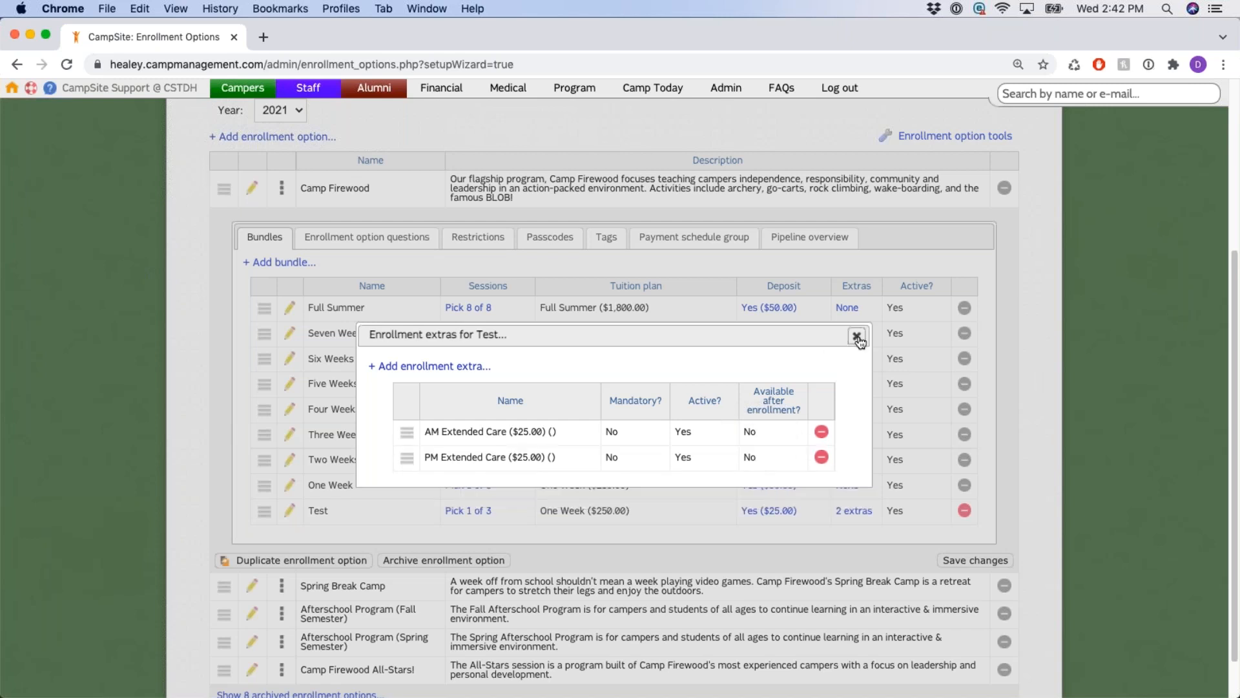
click(856, 336)
scroll(363, 521, down, 3)
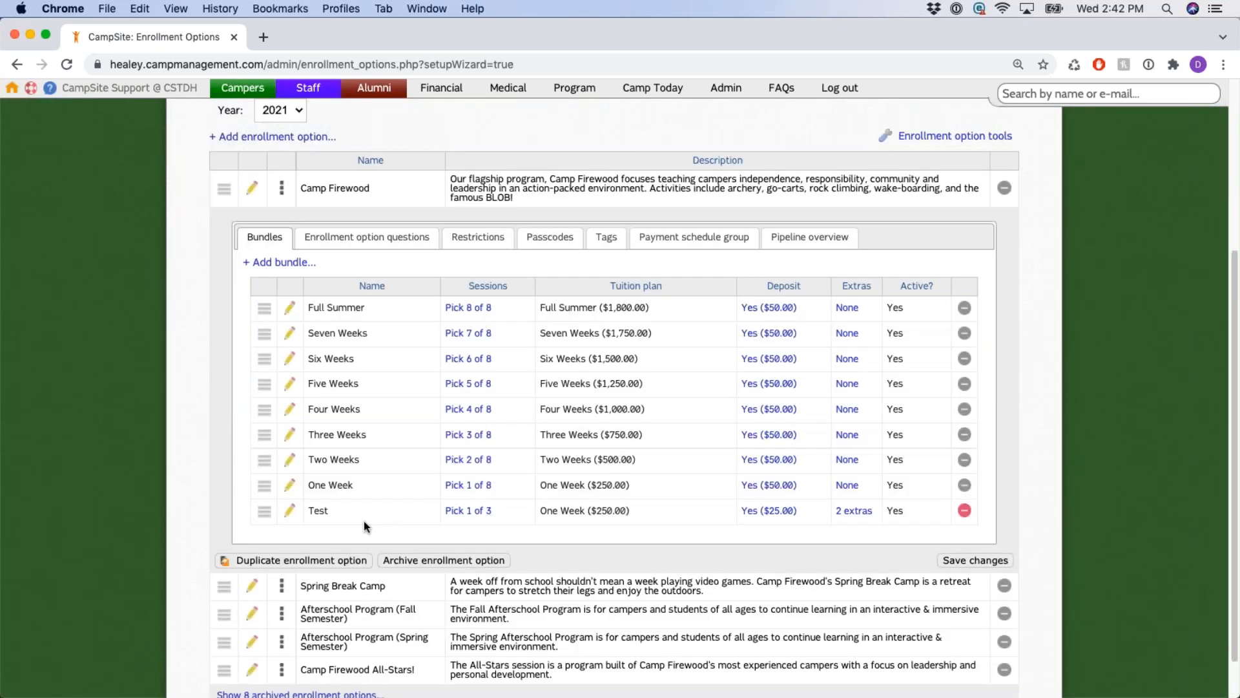
click(290, 512)
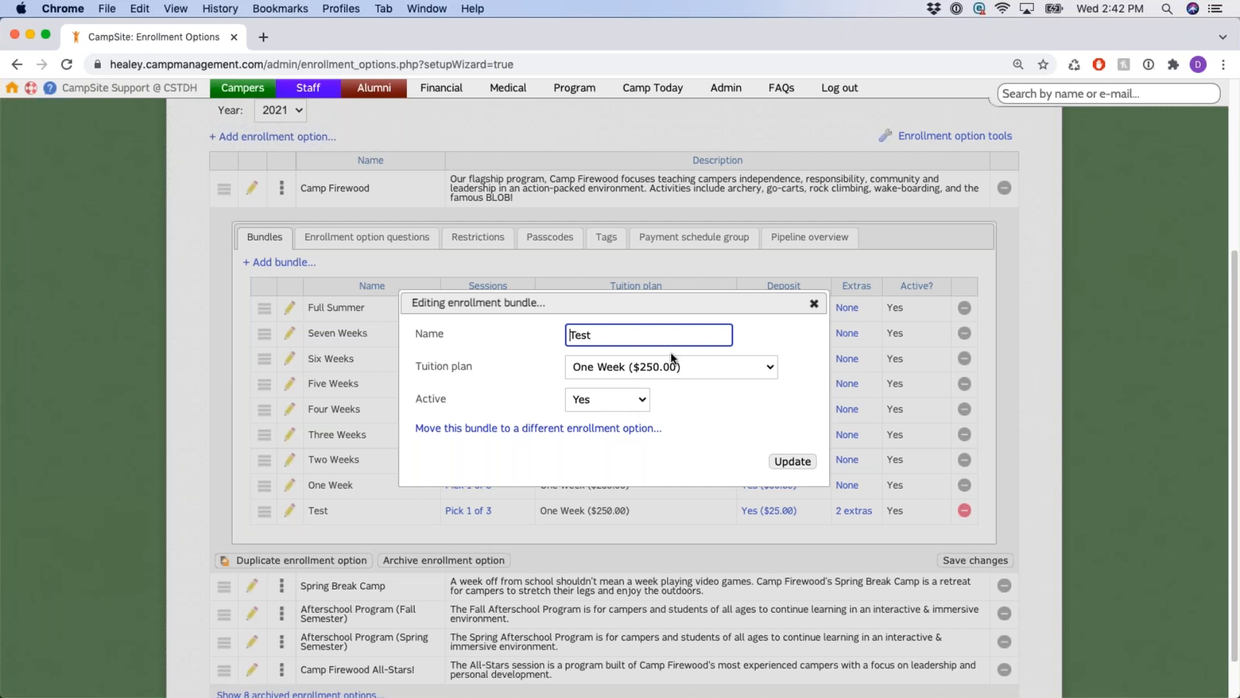
click(814, 304)
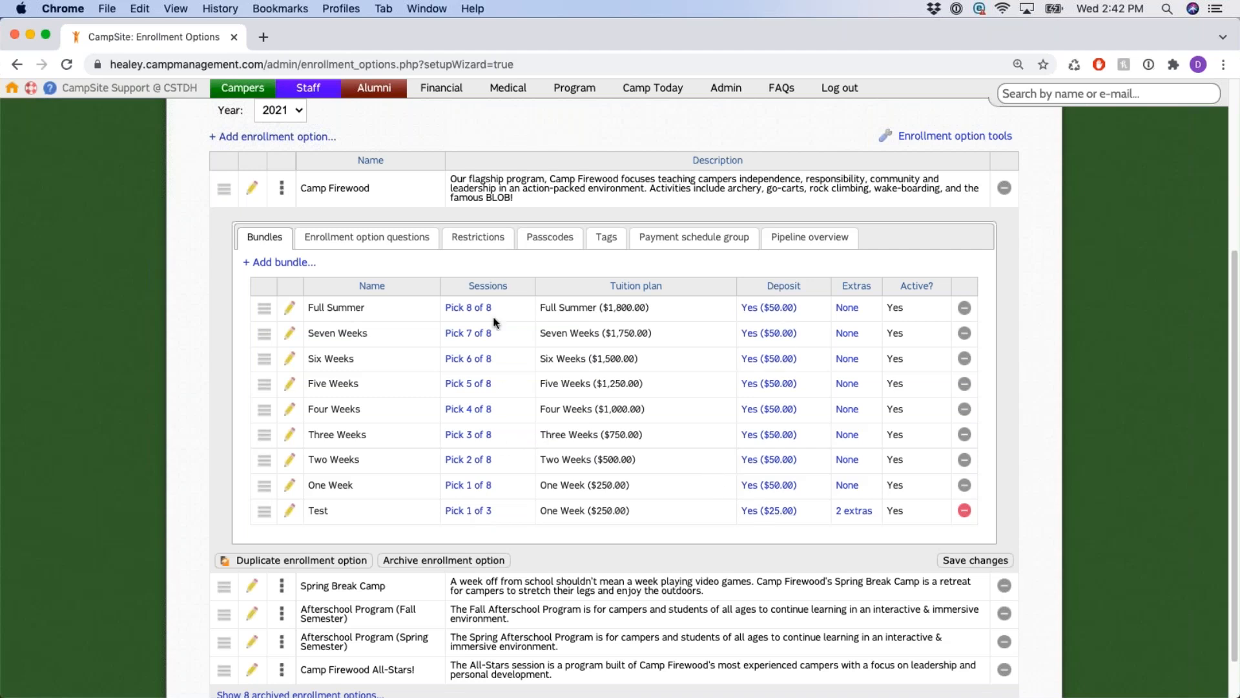
click(854, 511)
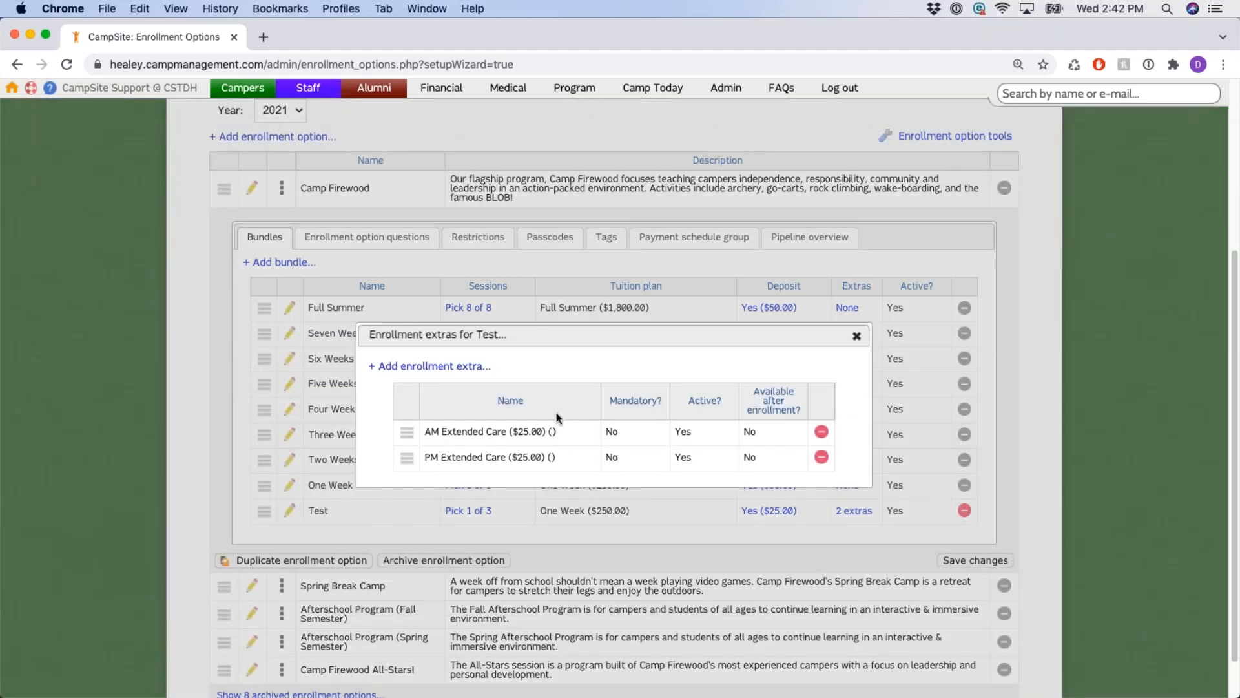
click(857, 336)
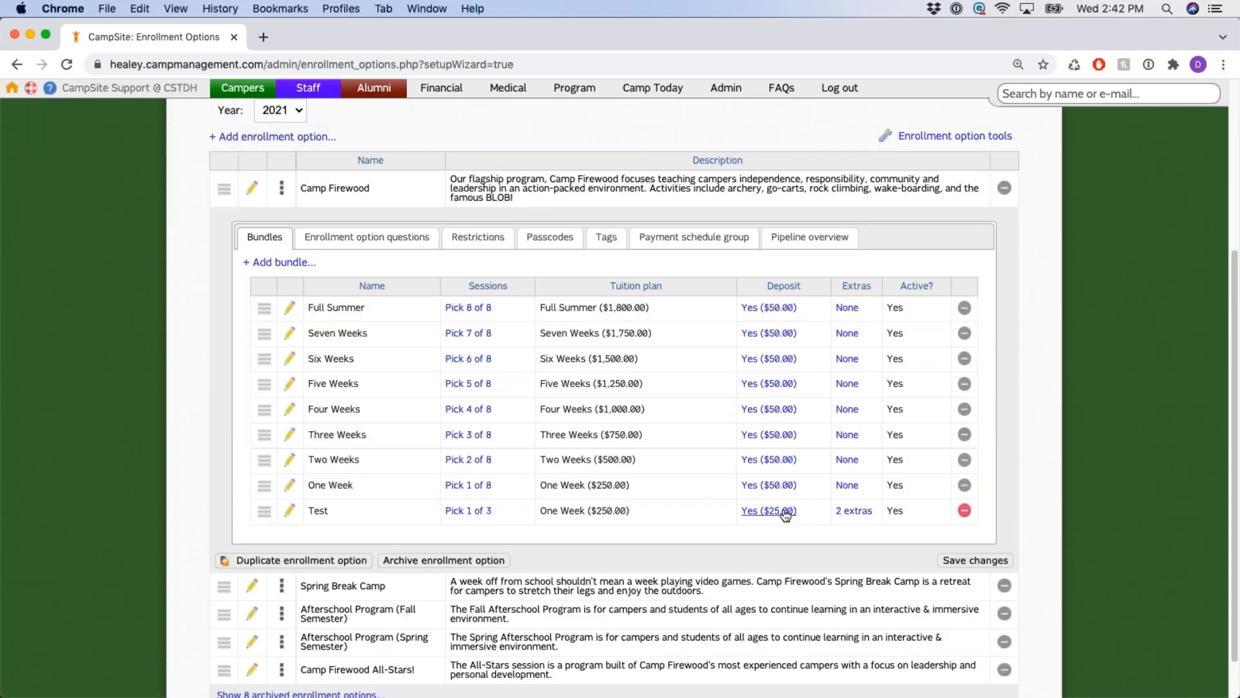
click(785, 511)
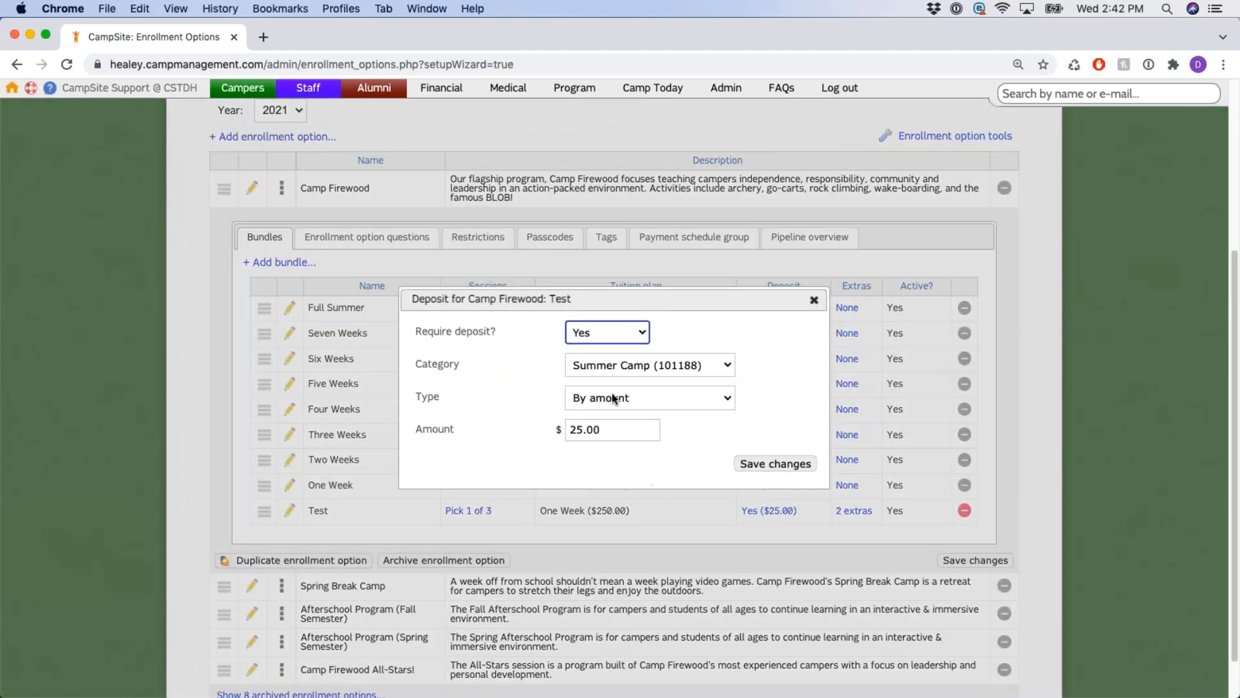
click(816, 301)
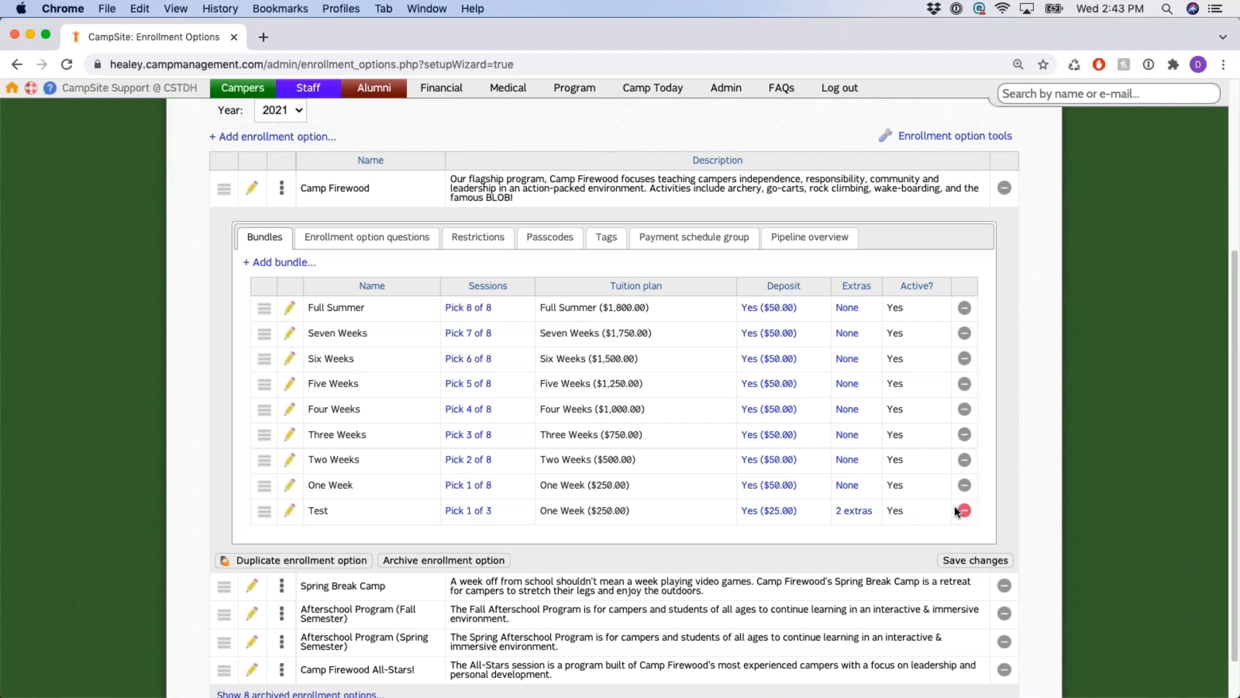
drag(965, 511, 807, 509)
click(987, 514)
click(964, 511)
click(476, 512)
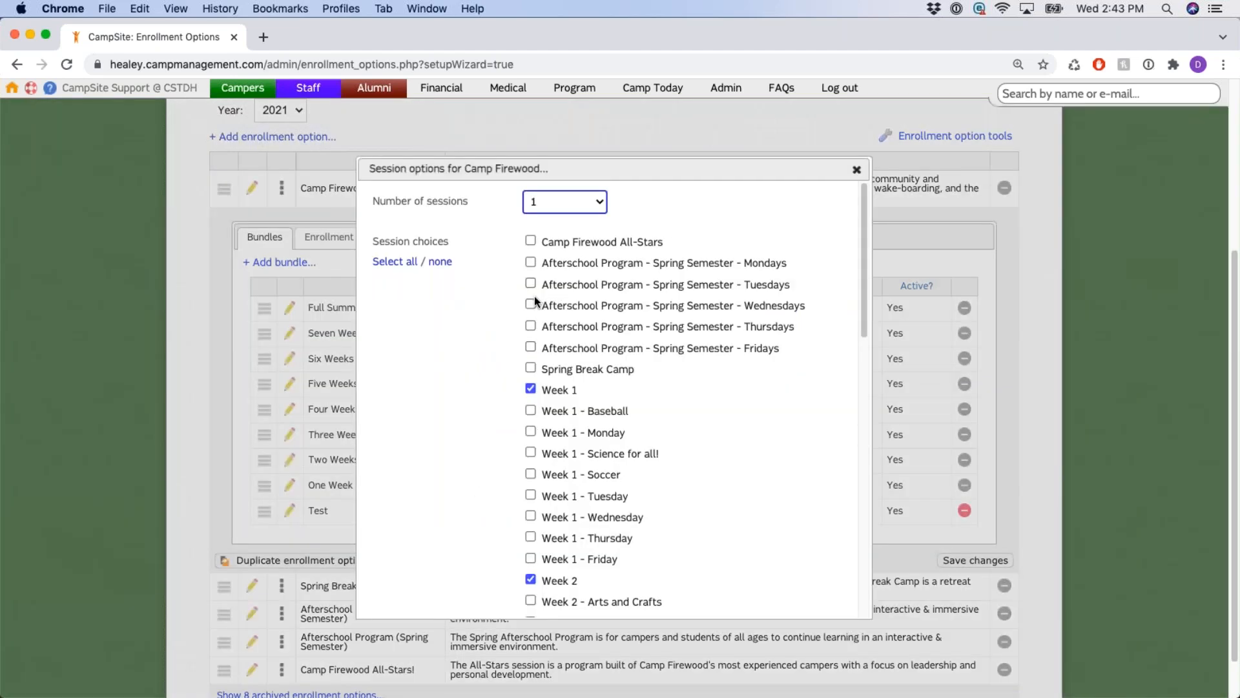
scroll(531, 304, down, 7)
scroll(531, 308, up, 7)
click(856, 169)
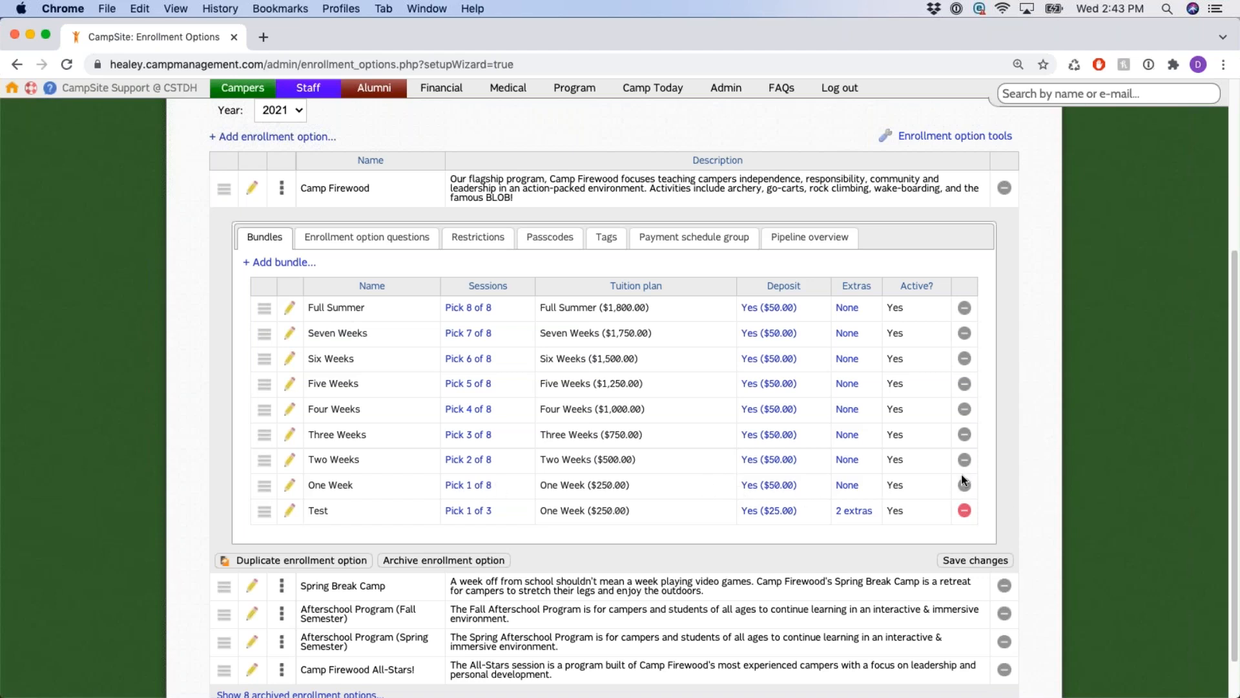
click(473, 489)
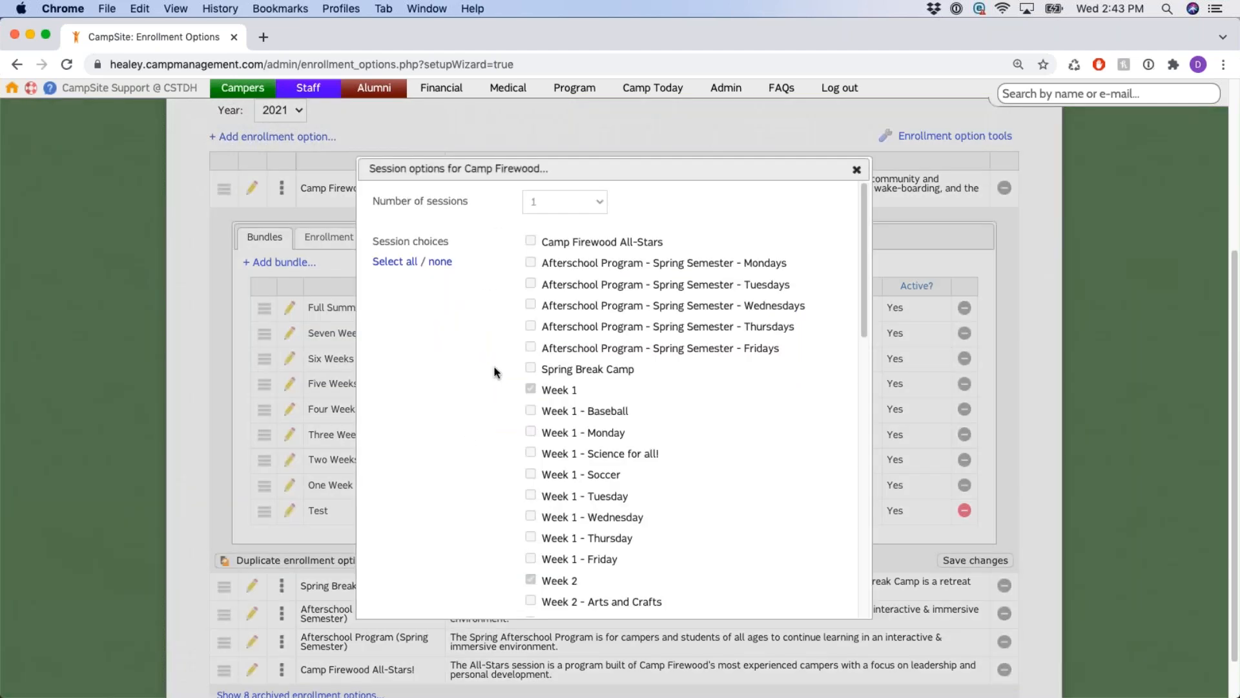
scroll(538, 370, down, 1)
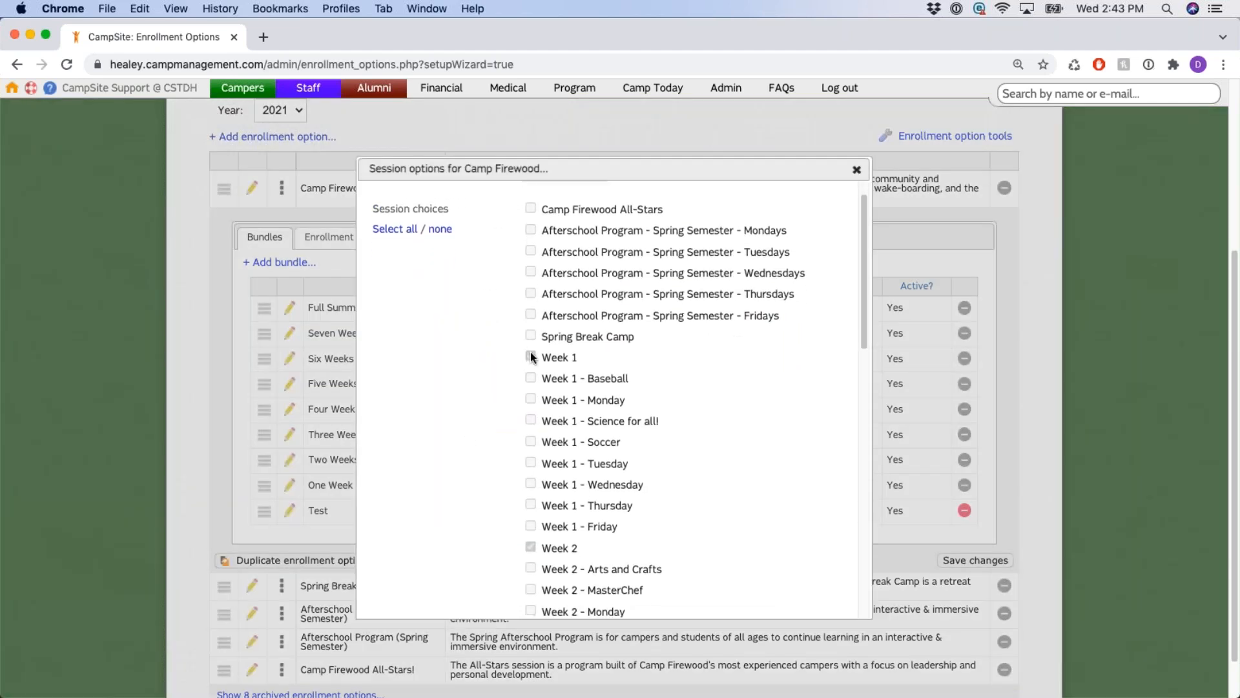
scroll(531, 375, down, 9)
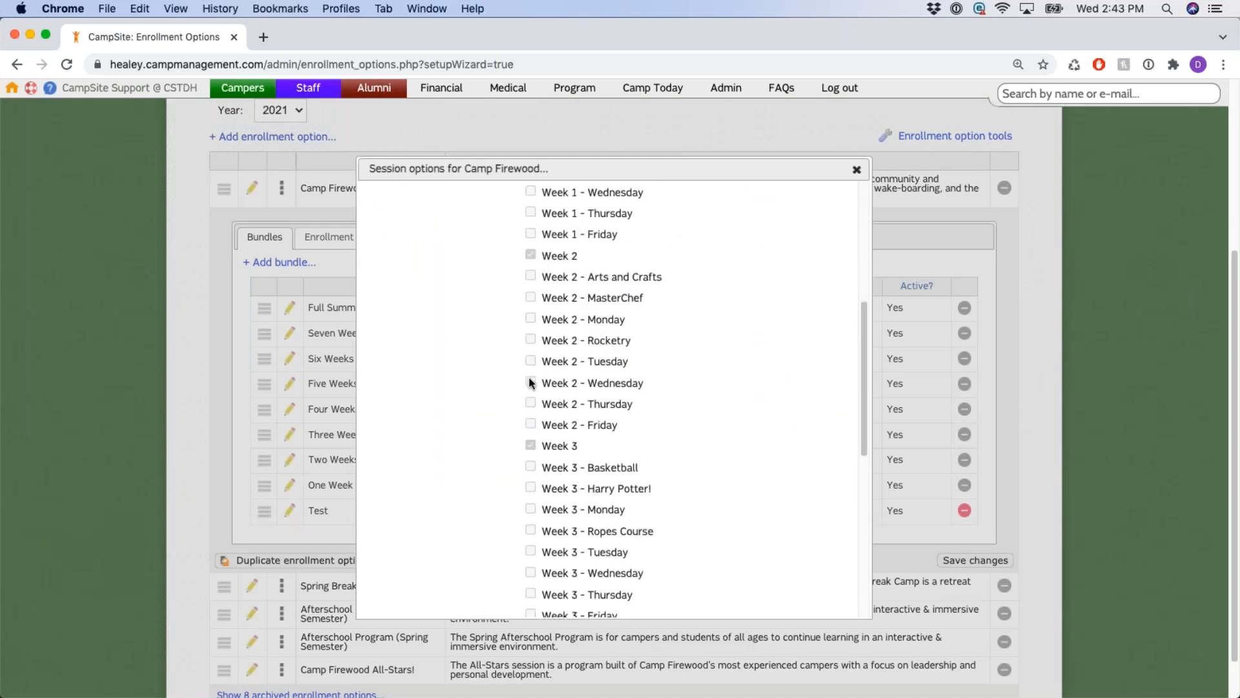
scroll(532, 407, down, 5)
scroll(532, 385, up, 15)
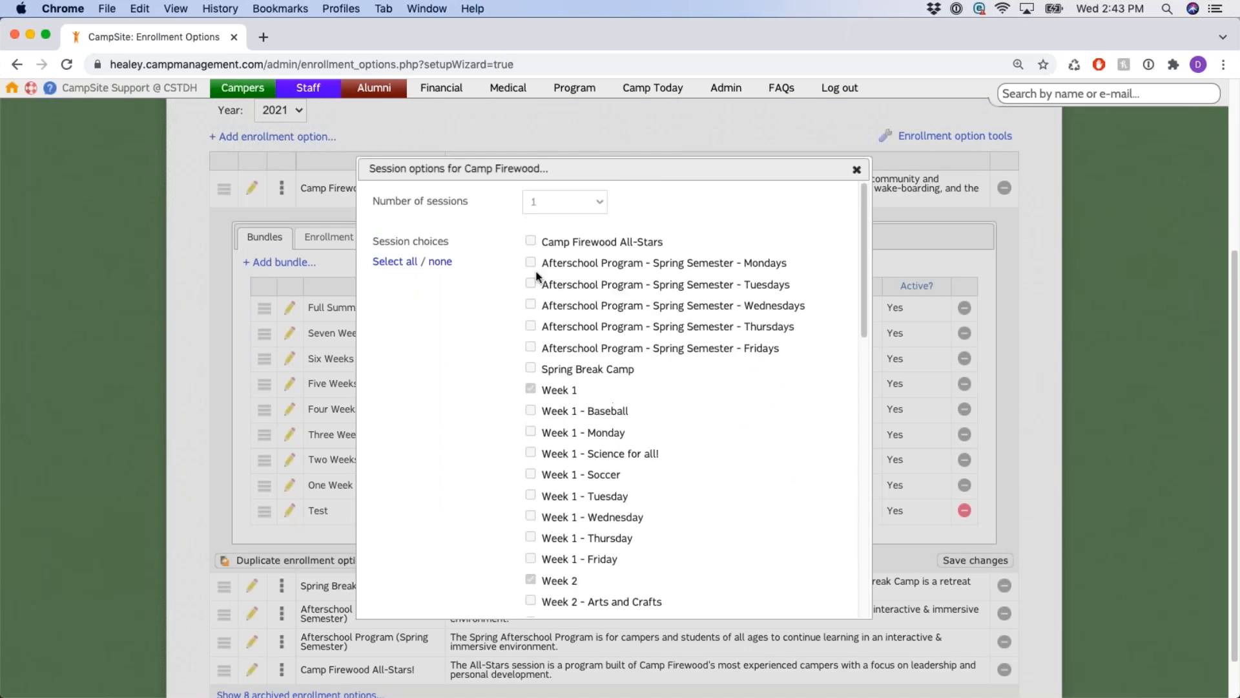
scroll(925, 293, up, 7)
scroll(925, 293, down, 5)
click(857, 234)
scroll(481, 471, down, 2)
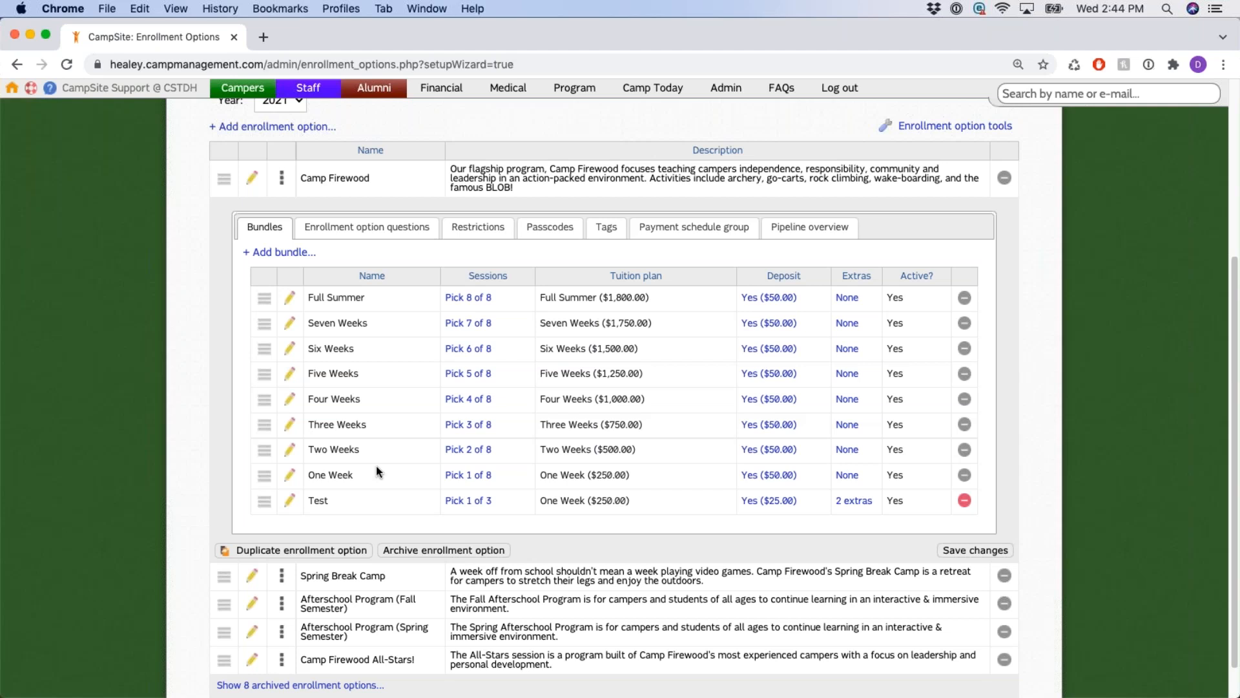
Delete the Test bundle from Camp Firewood and confirm the removal.
click(964, 505)
click(765, 151)
scroll(375, 343, up, 3)
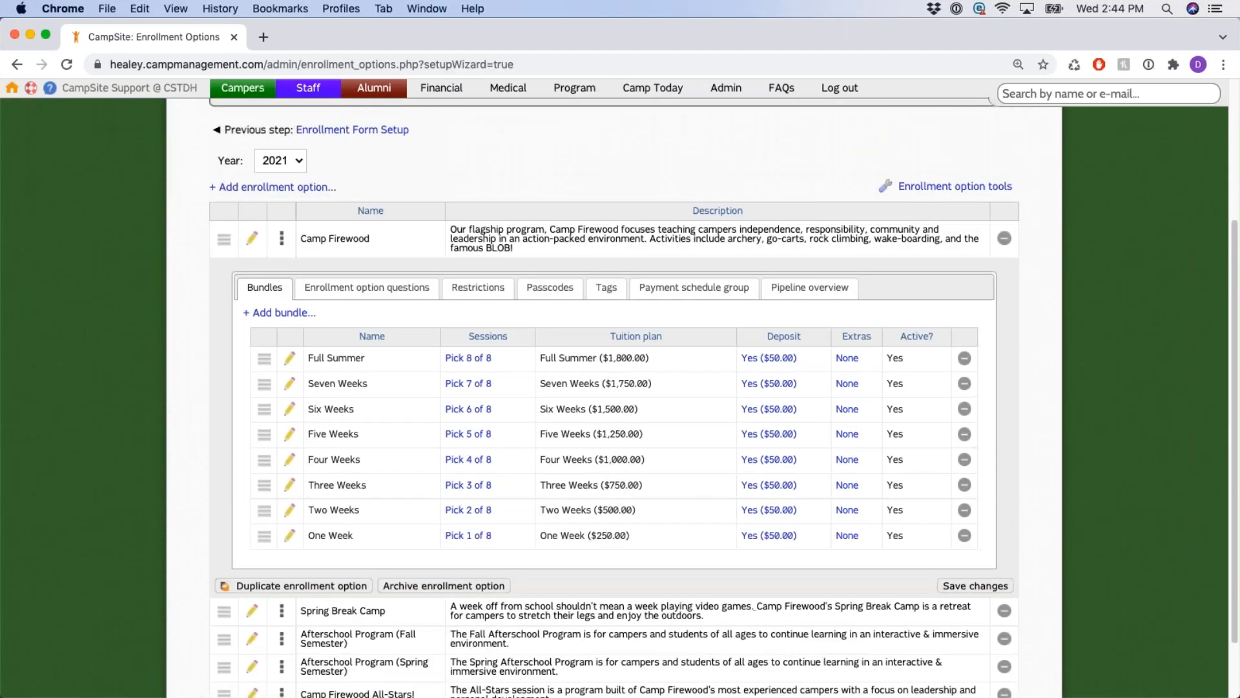
Show Camp Firewood's enrollment option questions, starting and cancelling a new question.
click(407, 383)
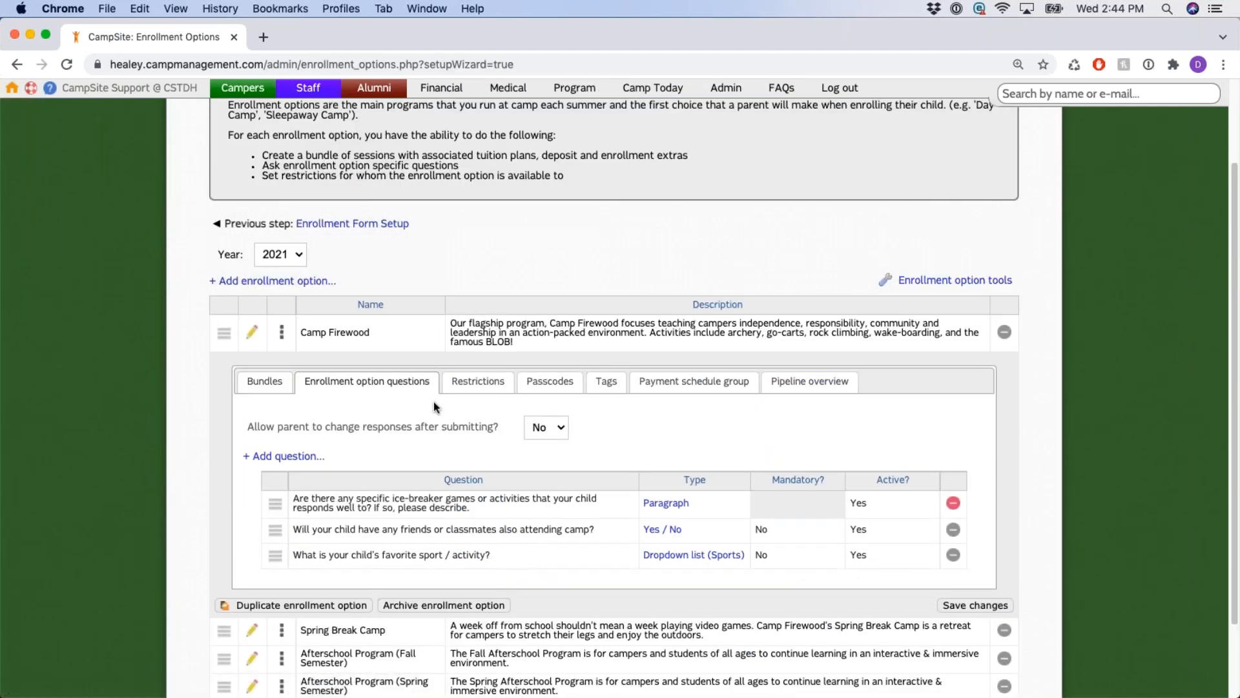
scroll(381, 422, down, 1)
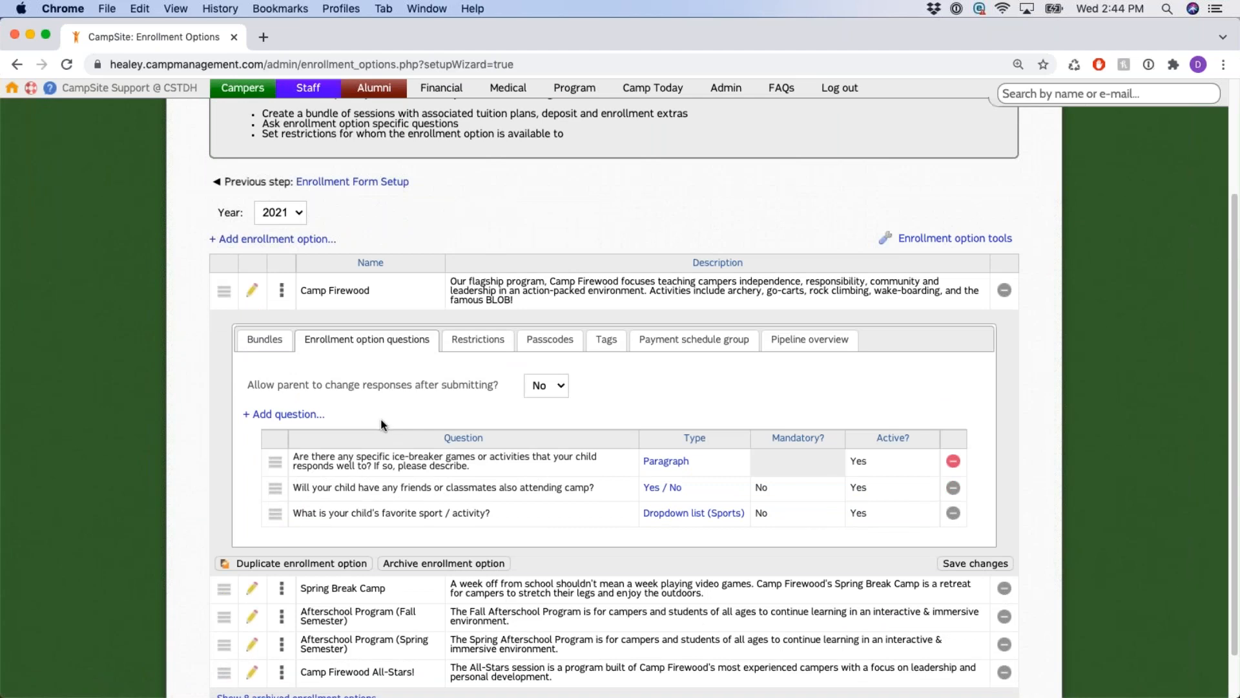
click(282, 415)
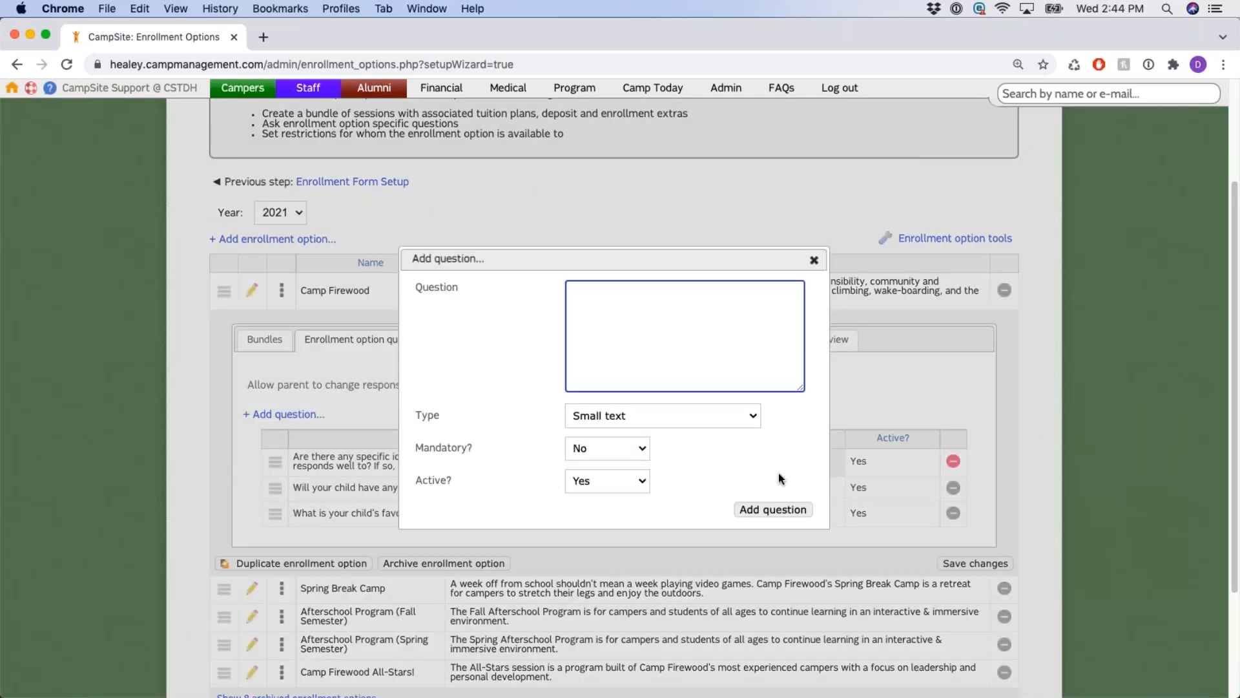
click(814, 260)
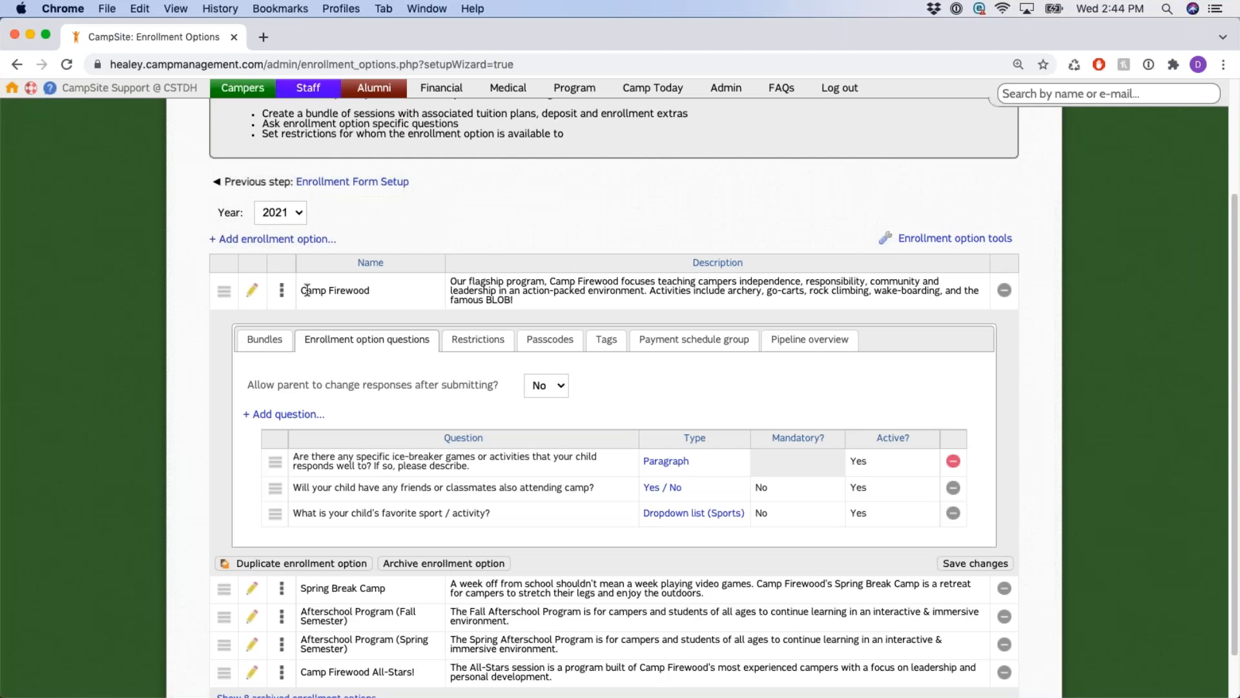
drag(303, 290, 378, 294)
On the Restrictions tab, turn on the report restriction and keep Appears on report.
click(476, 340)
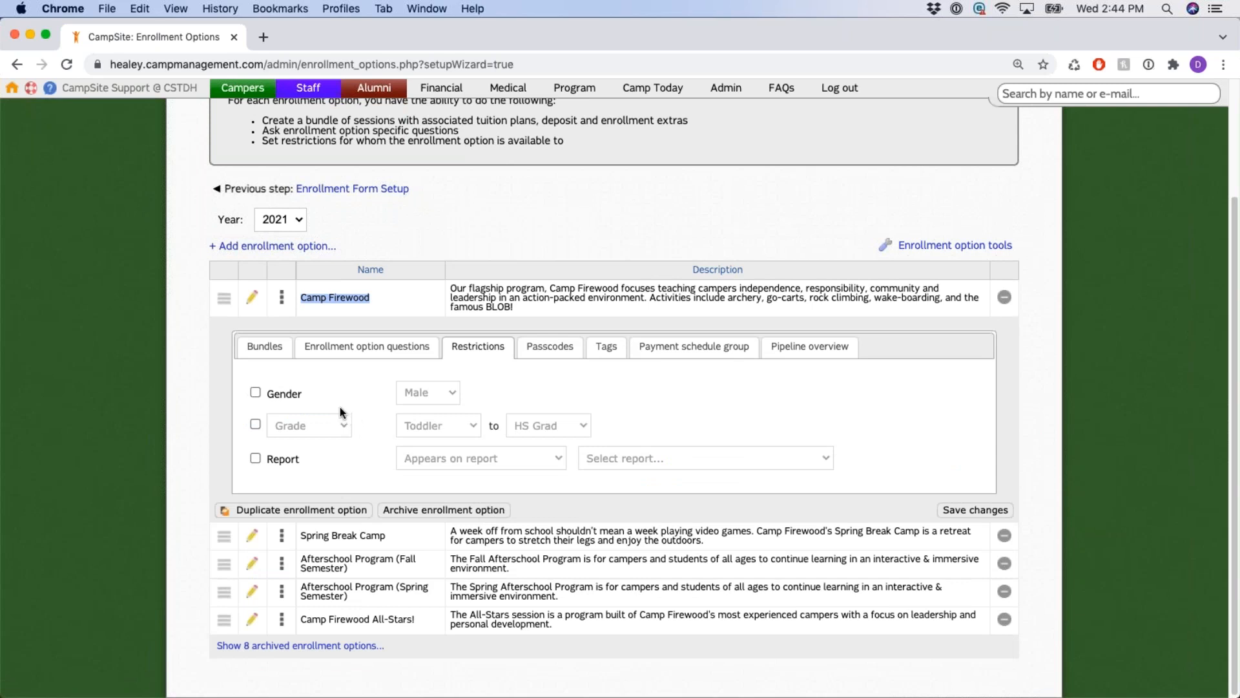
click(255, 458)
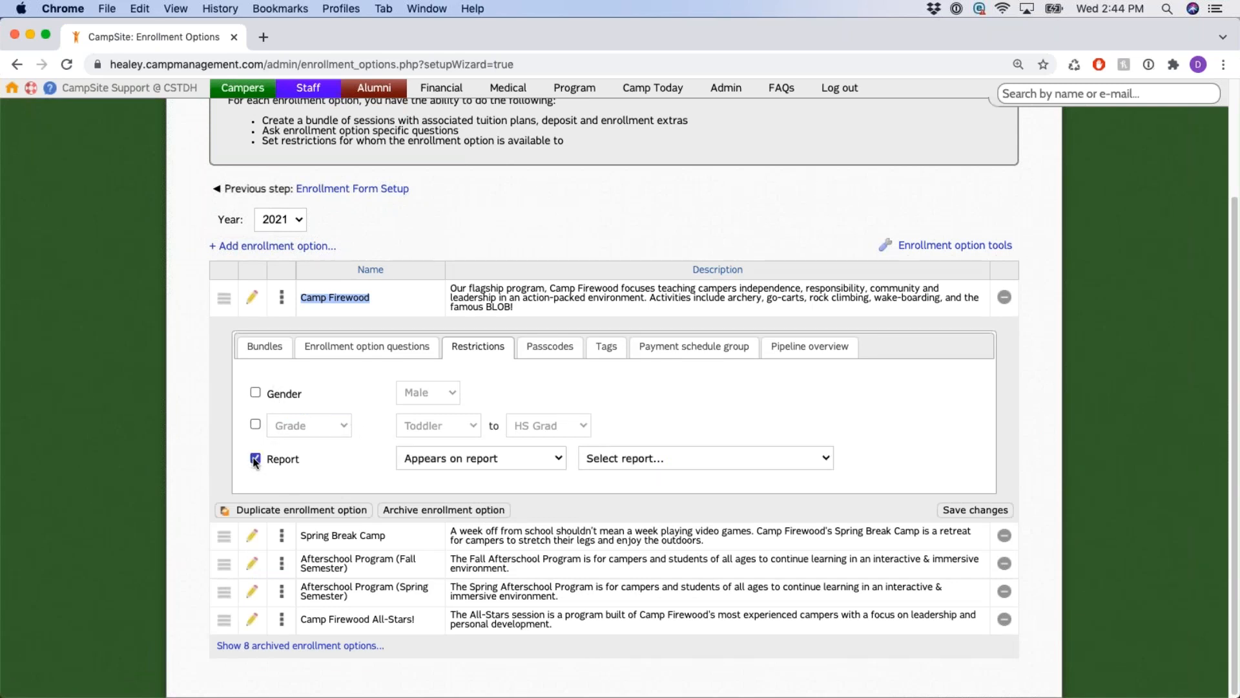
click(552, 459)
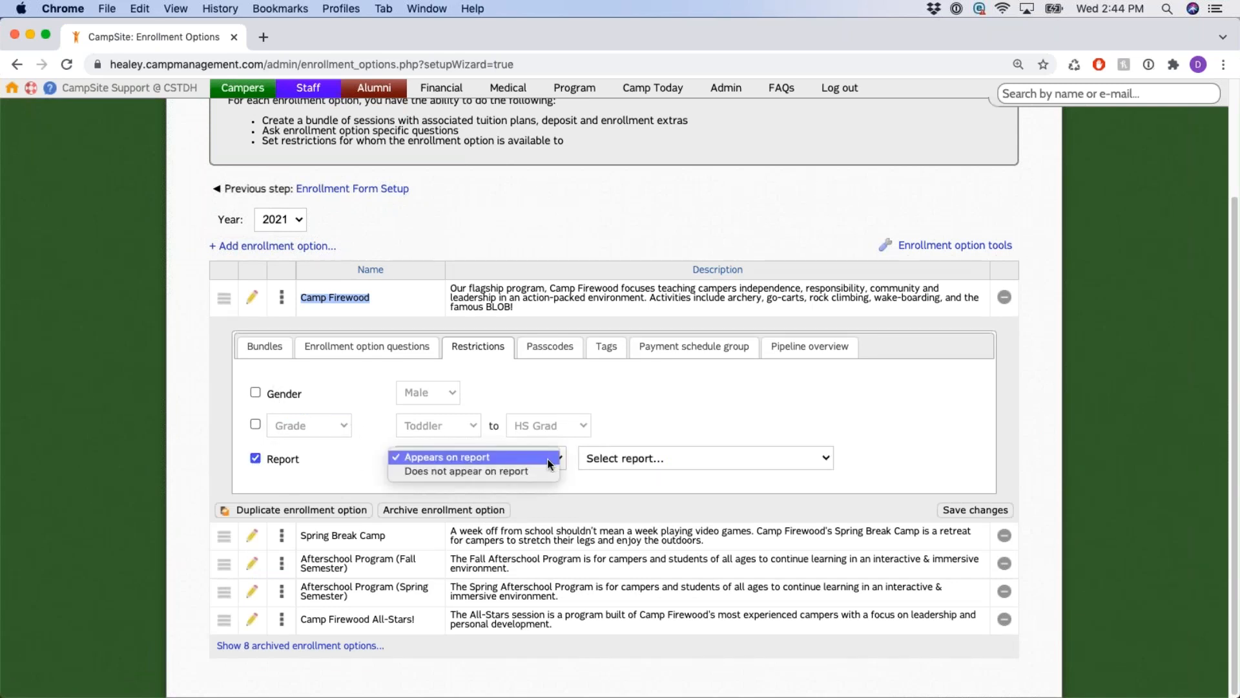
click(548, 457)
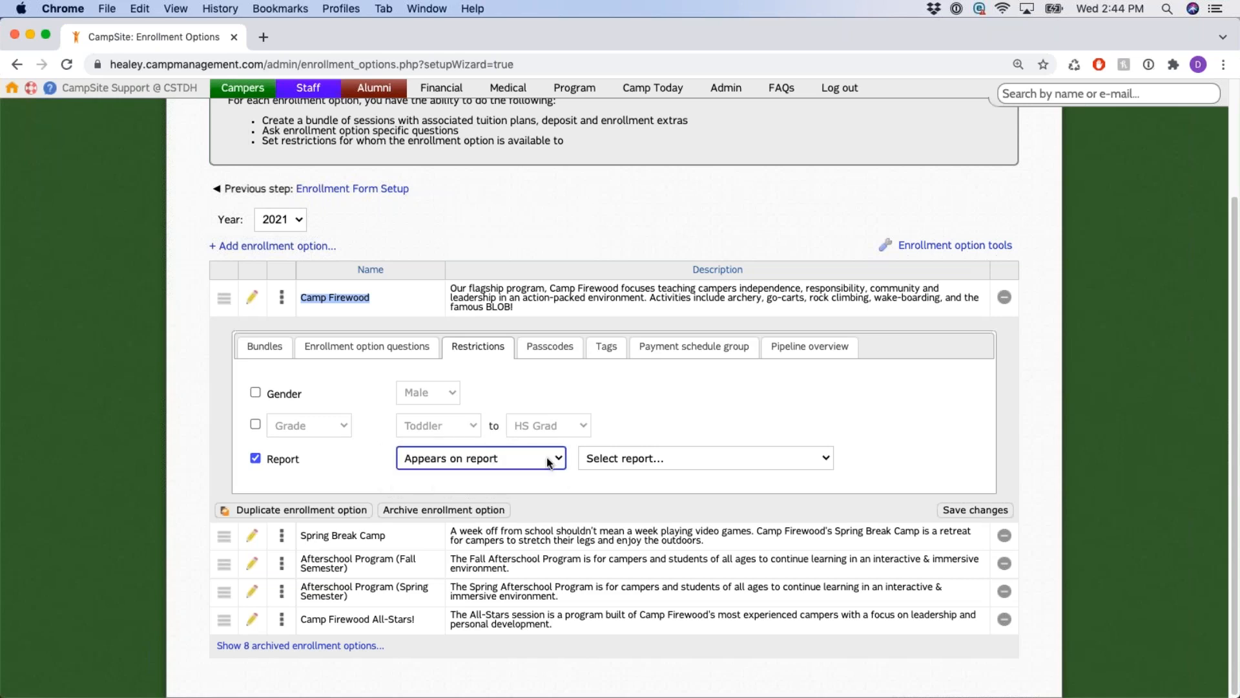
click(550, 460)
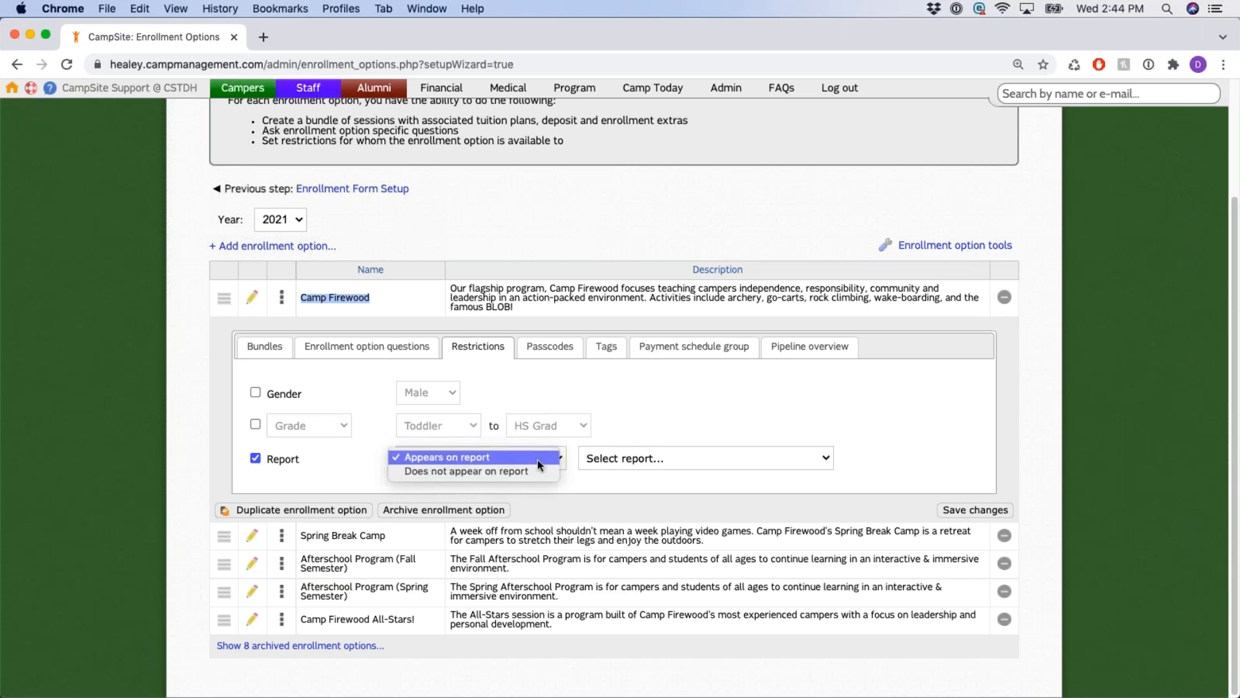
click(540, 459)
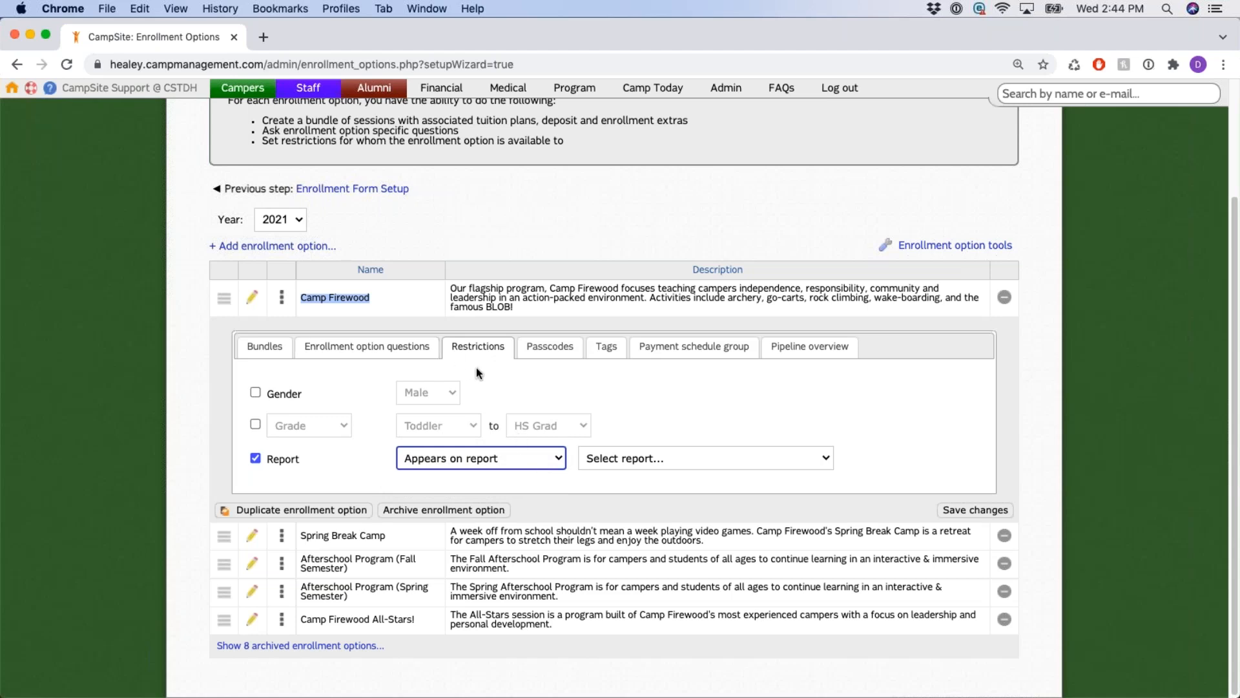
Try the grade and gender restrictions, remove the report restriction, then view Passcodes.
click(255, 424)
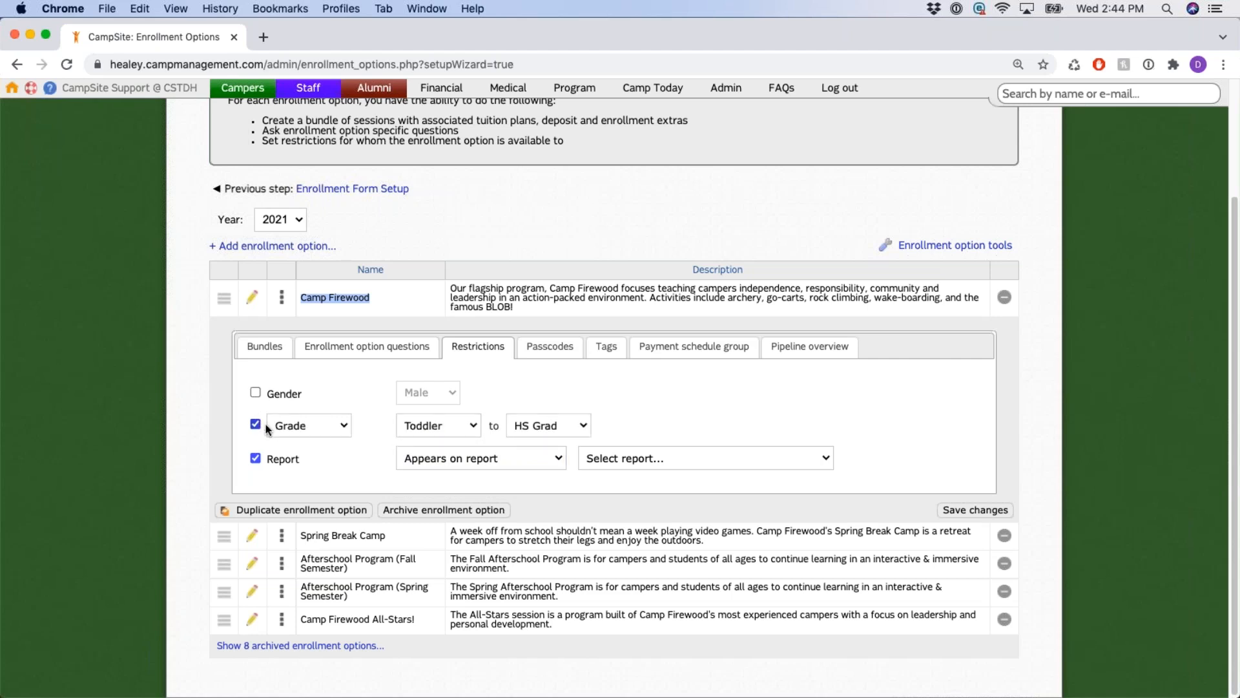
click(294, 426)
click(289, 424)
click(255, 424)
click(255, 392)
click(255, 392)
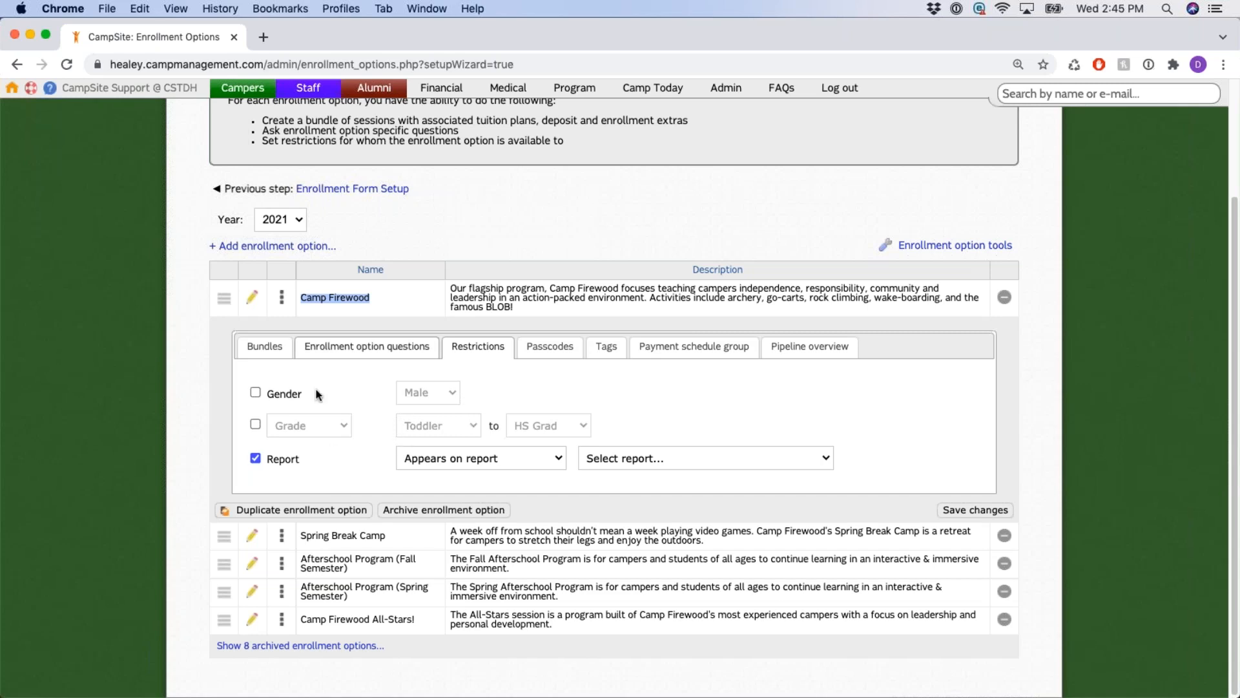
click(258, 460)
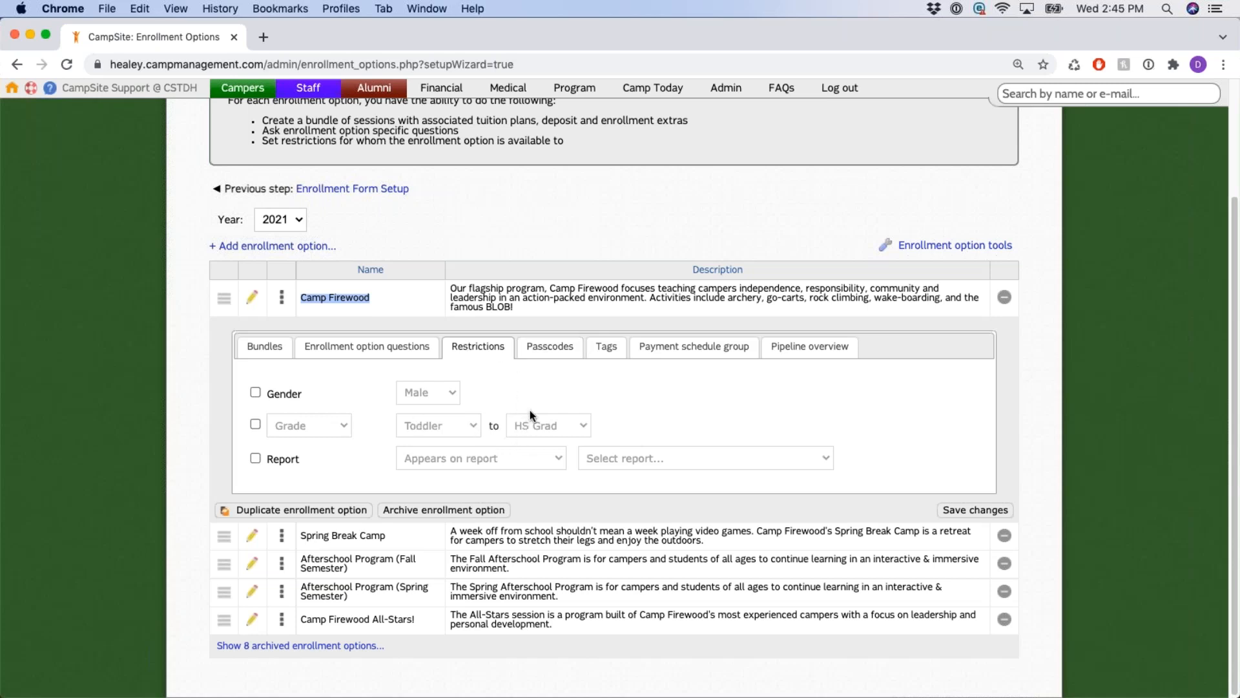
click(549, 348)
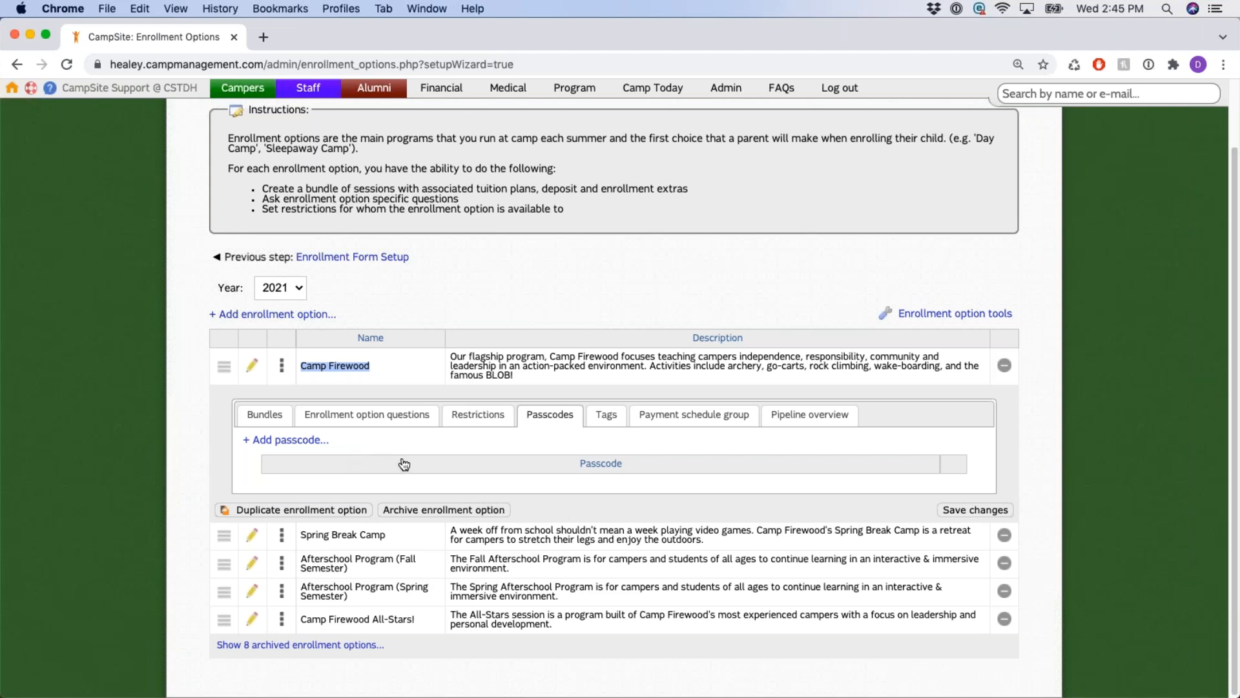
Show Camp Firewood's Tags with the Location tags Pool, Waterfront and Field.
click(605, 416)
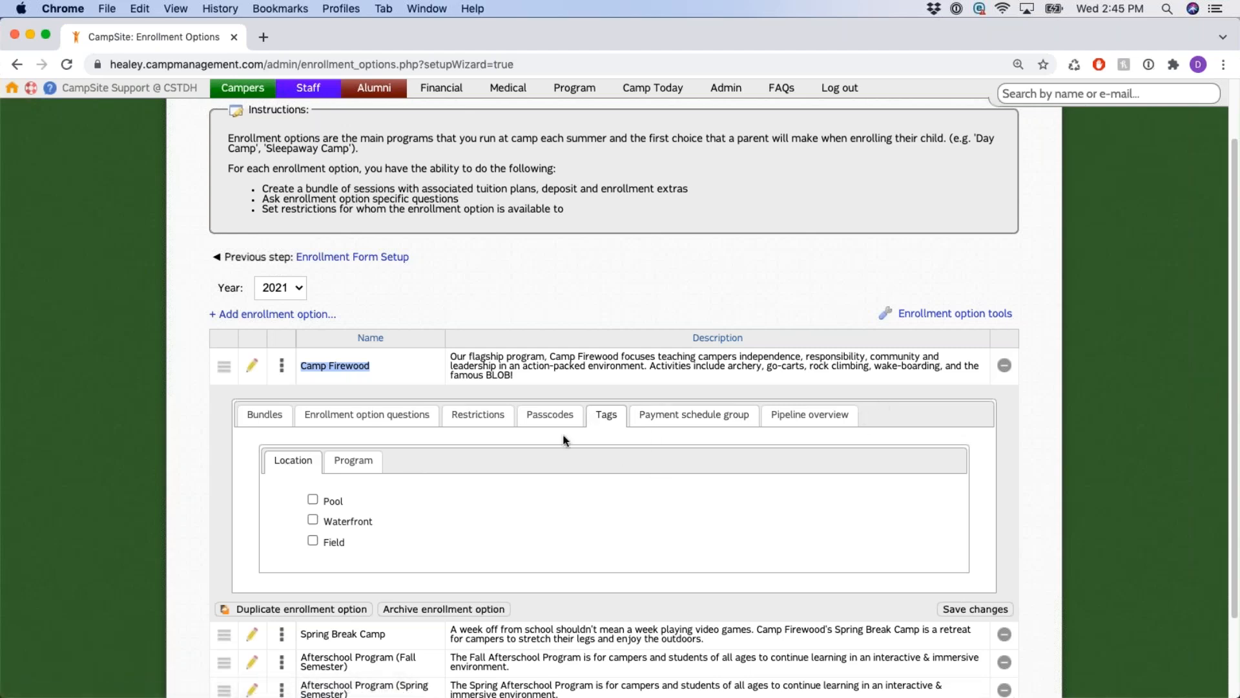
scroll(711, 454, down, 2)
Review the Program and Location tag subtabs and briefly reveal the enrollment option tools.
click(339, 433)
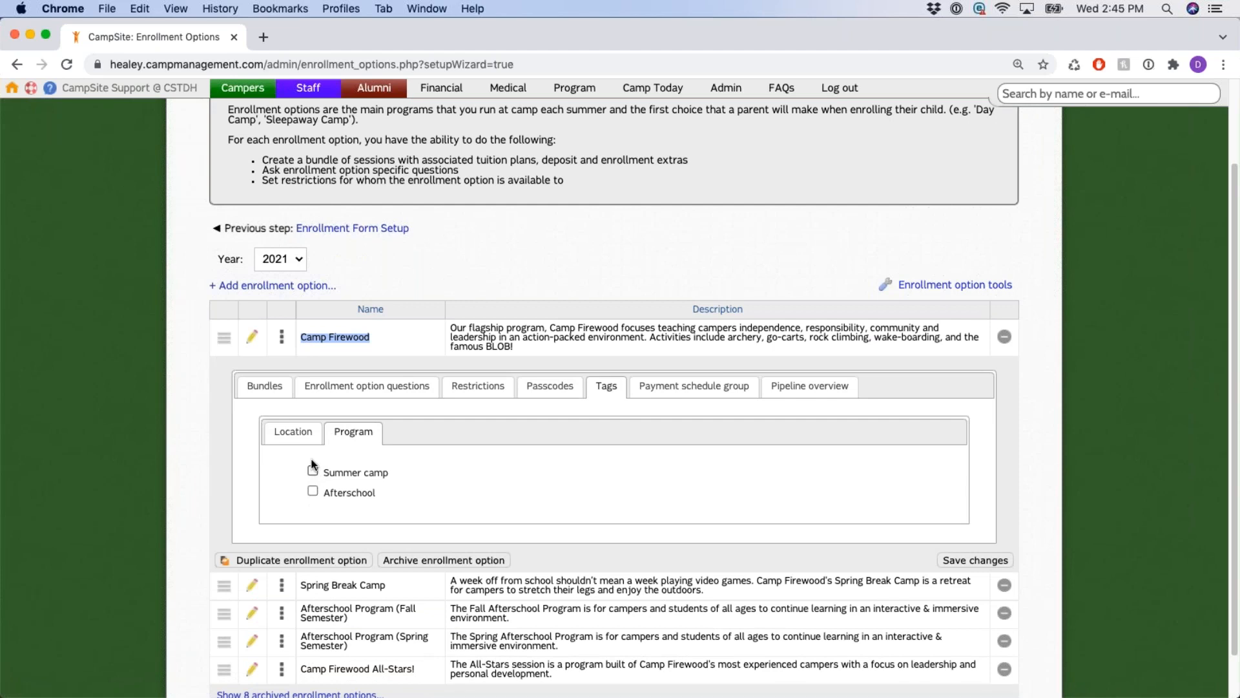
click(296, 433)
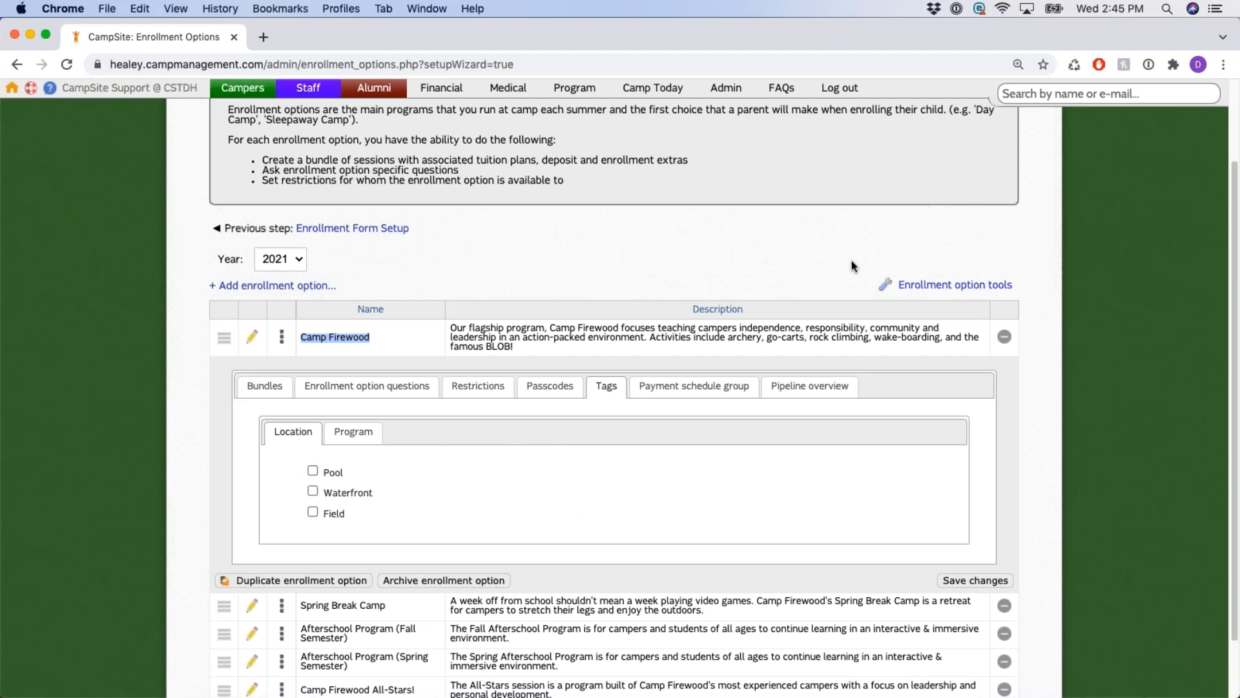
drag(868, 283, 1027, 289)
click(1027, 289)
click(979, 288)
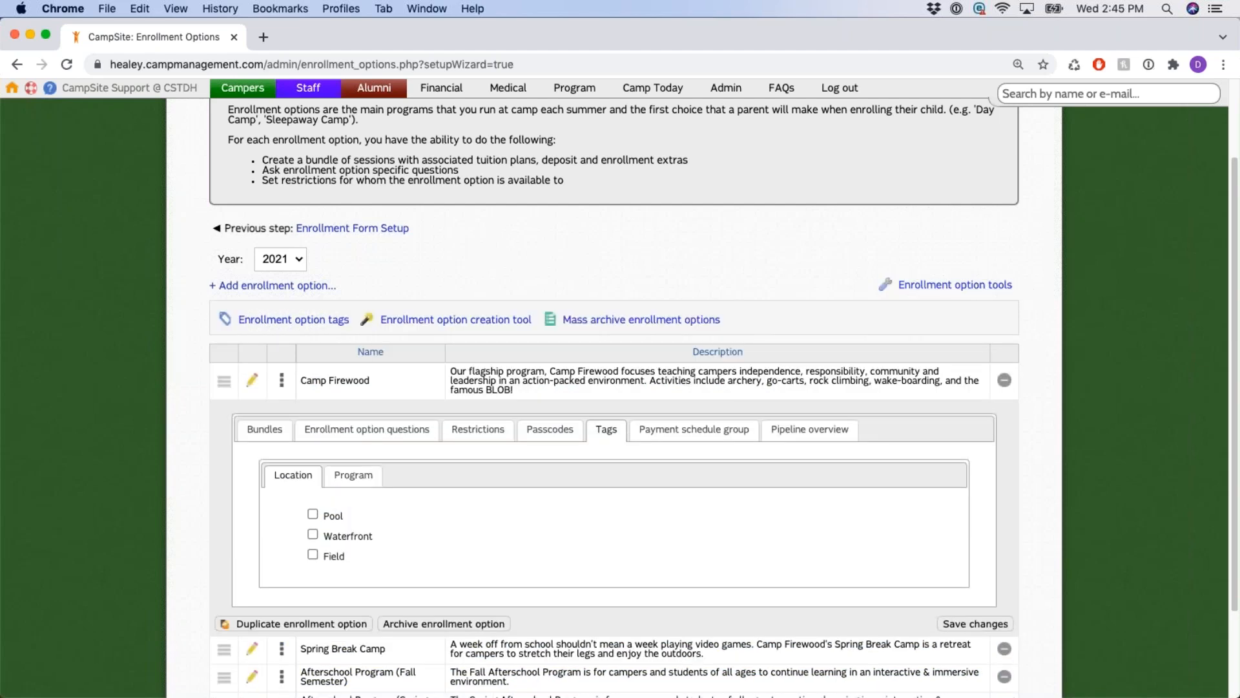
drag(226, 323, 351, 320)
drag(721, 324, 553, 316)
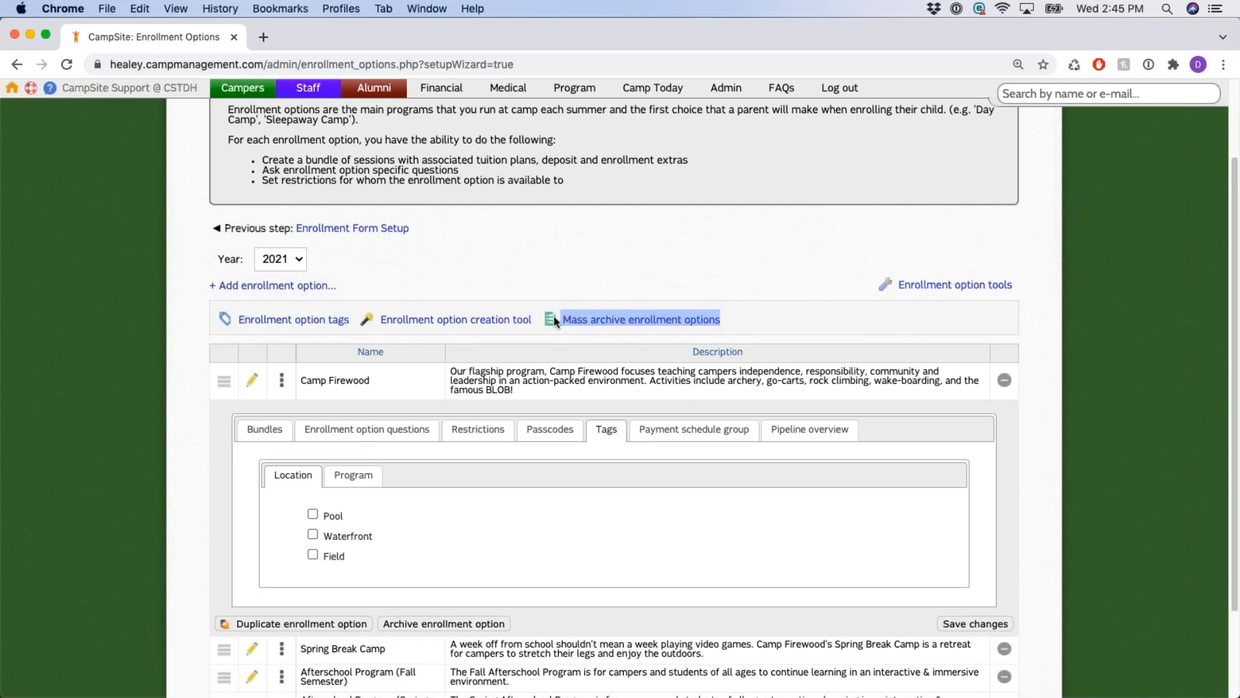
click(1002, 287)
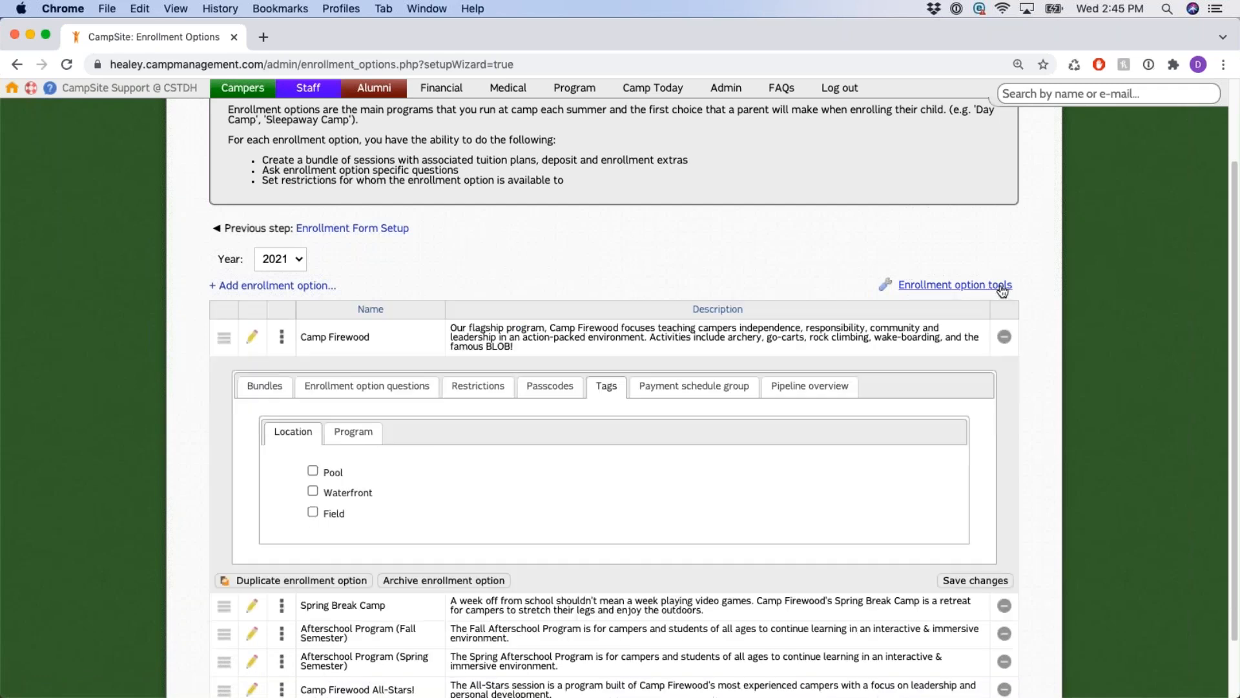
Confirm the payment schedule group stays set to Camp Firewood.
click(708, 395)
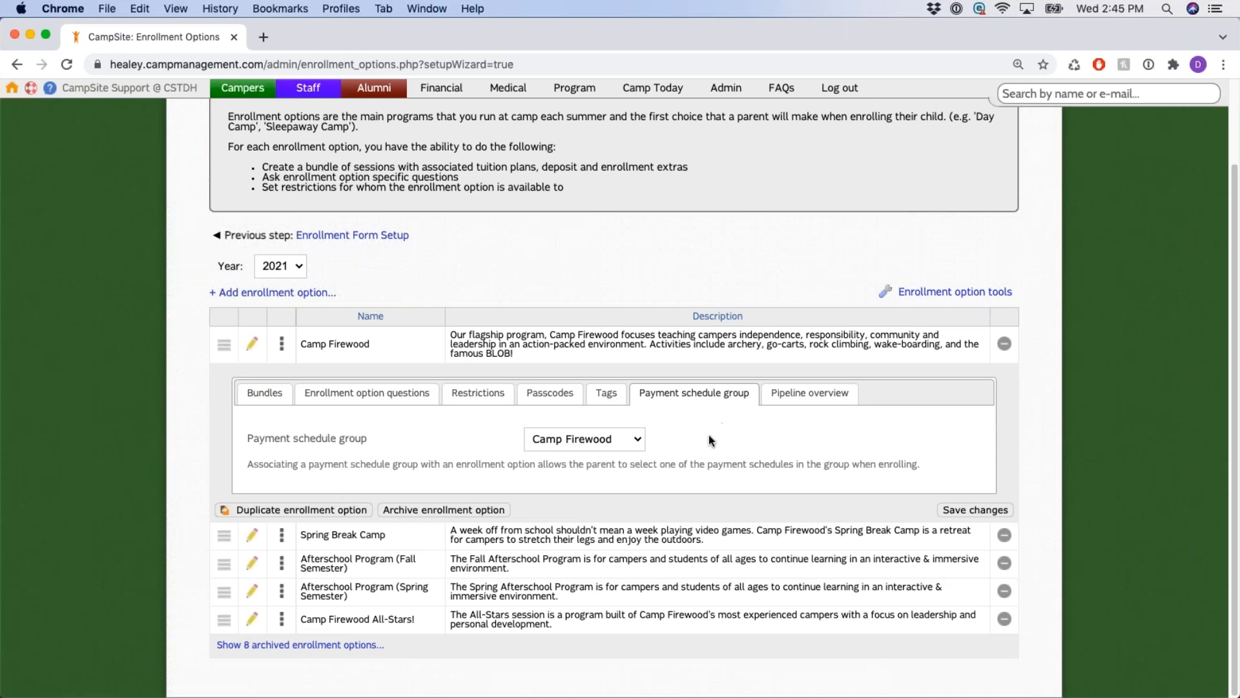
click(637, 441)
click(635, 441)
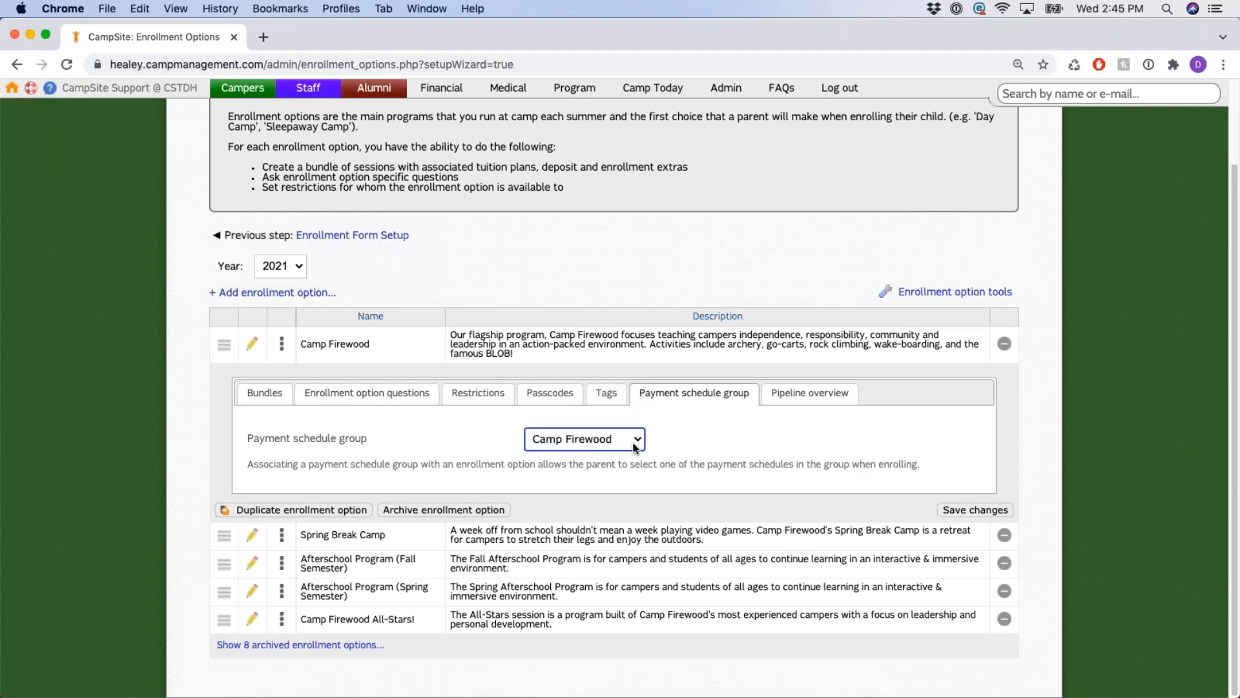
Open the Pipeline overview (103 approved, 1 waitlisted, 1 incomplete) and view the incomplete camper.
click(811, 393)
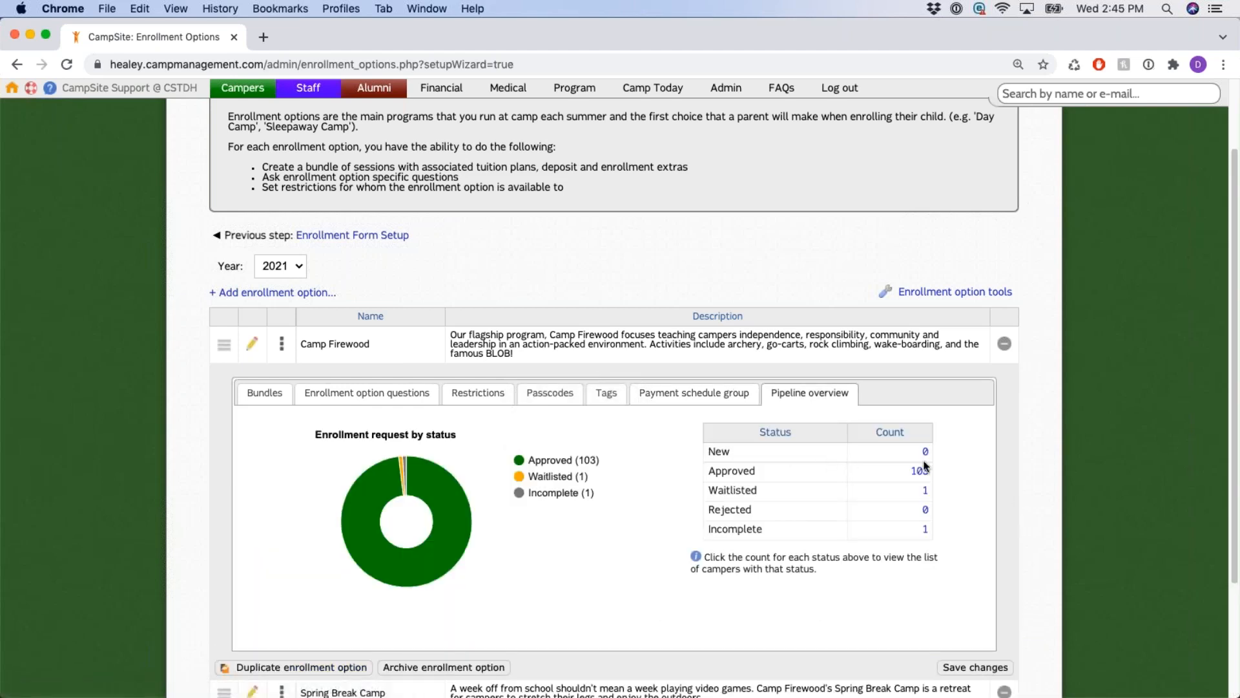
scroll(940, 416, down, 2)
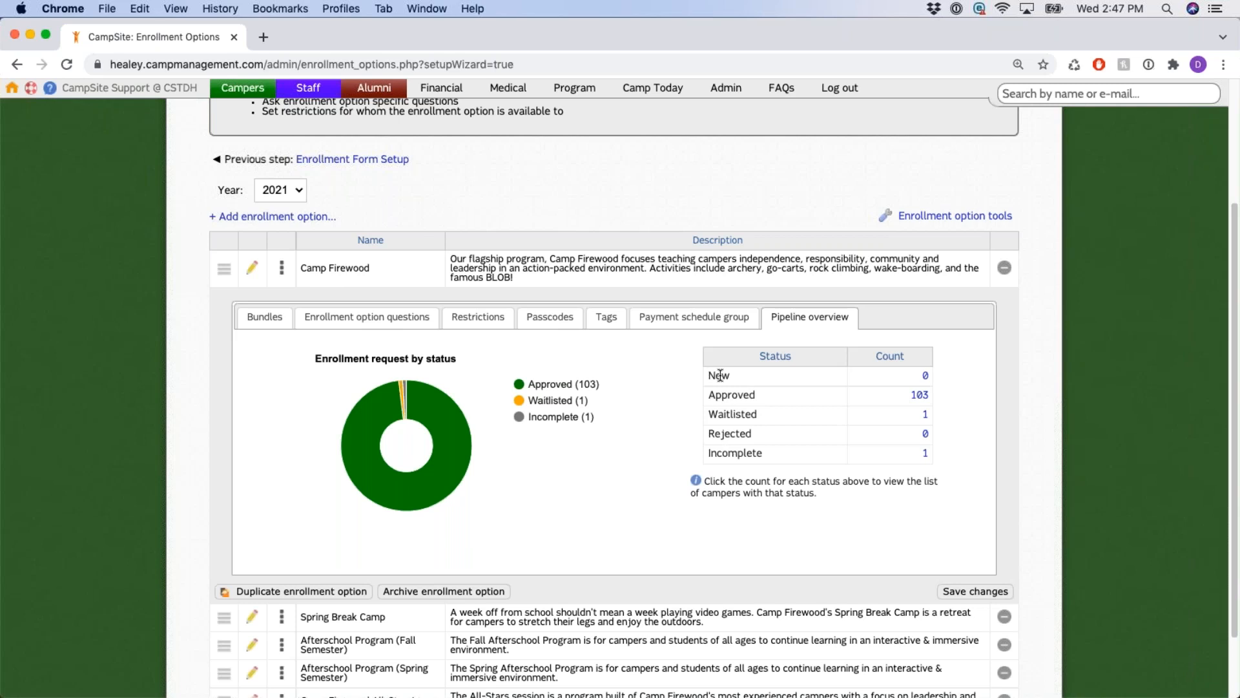
drag(724, 415, 761, 438)
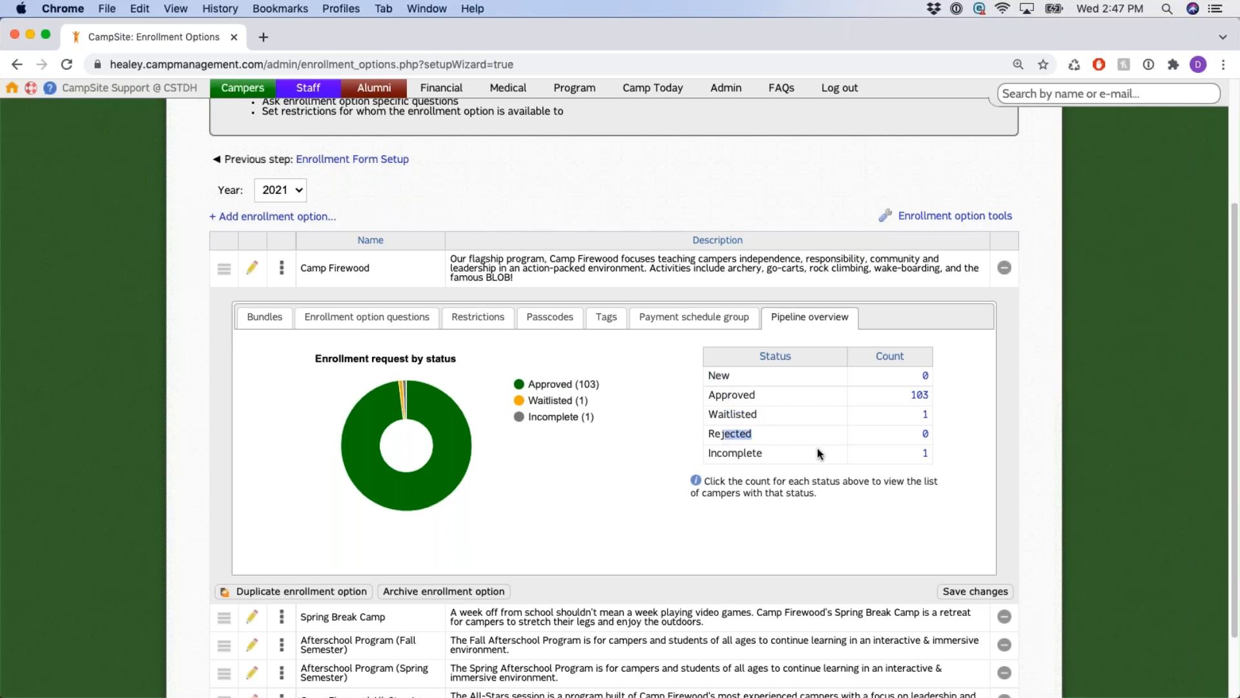
double_click(718, 452)
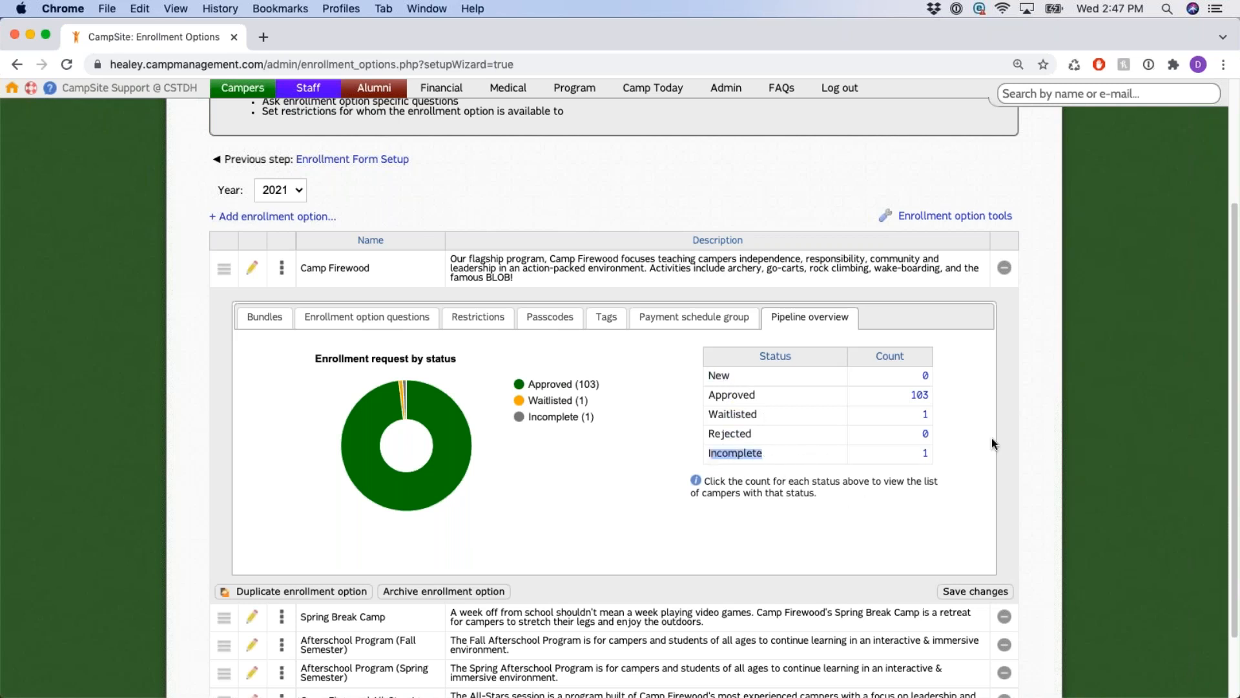
click(926, 453)
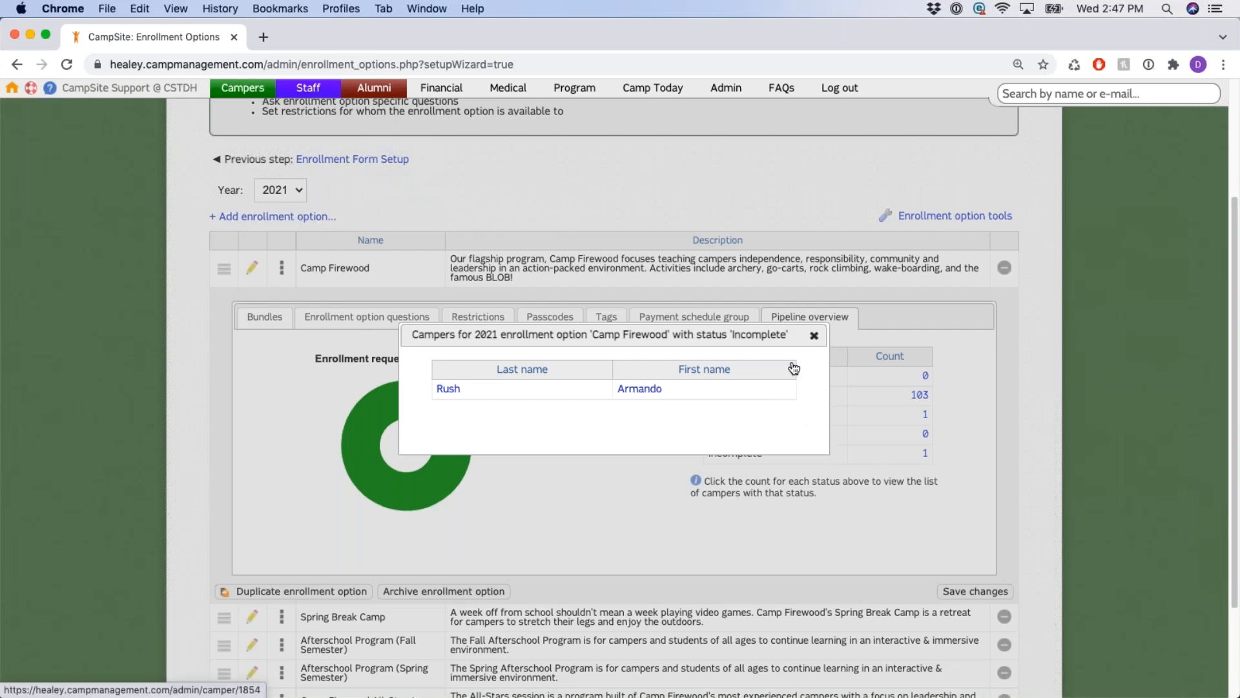
click(814, 335)
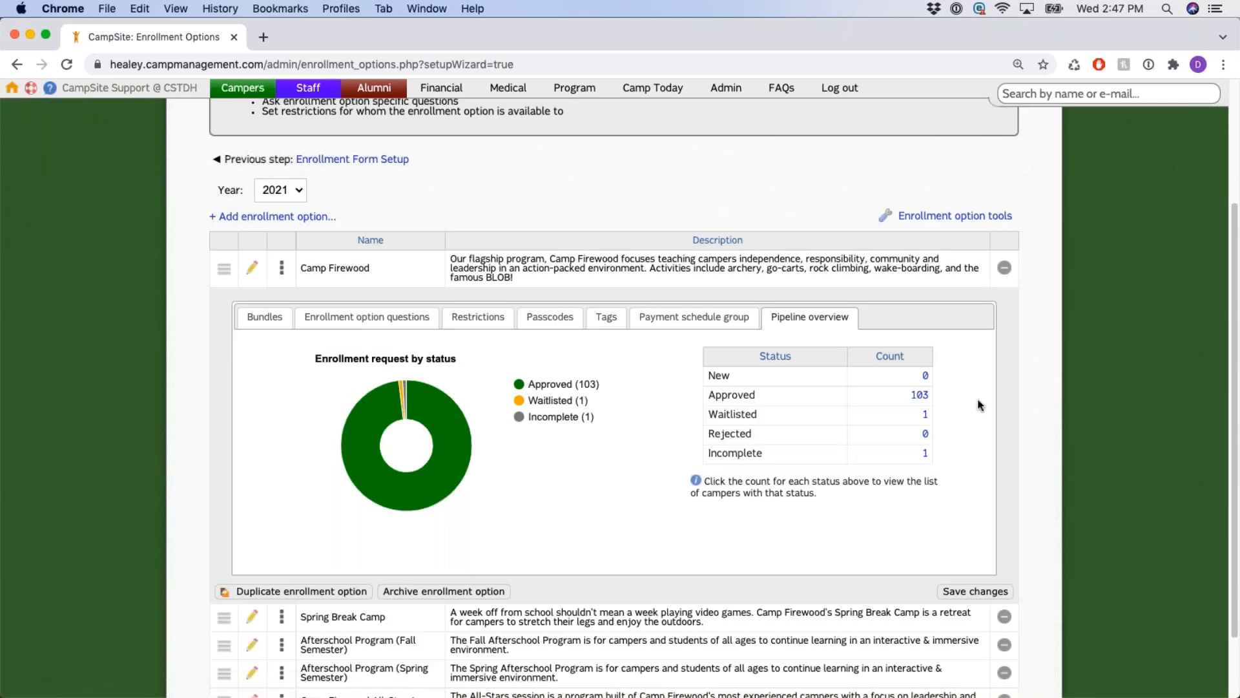
scroll(995, 401, down, 1)
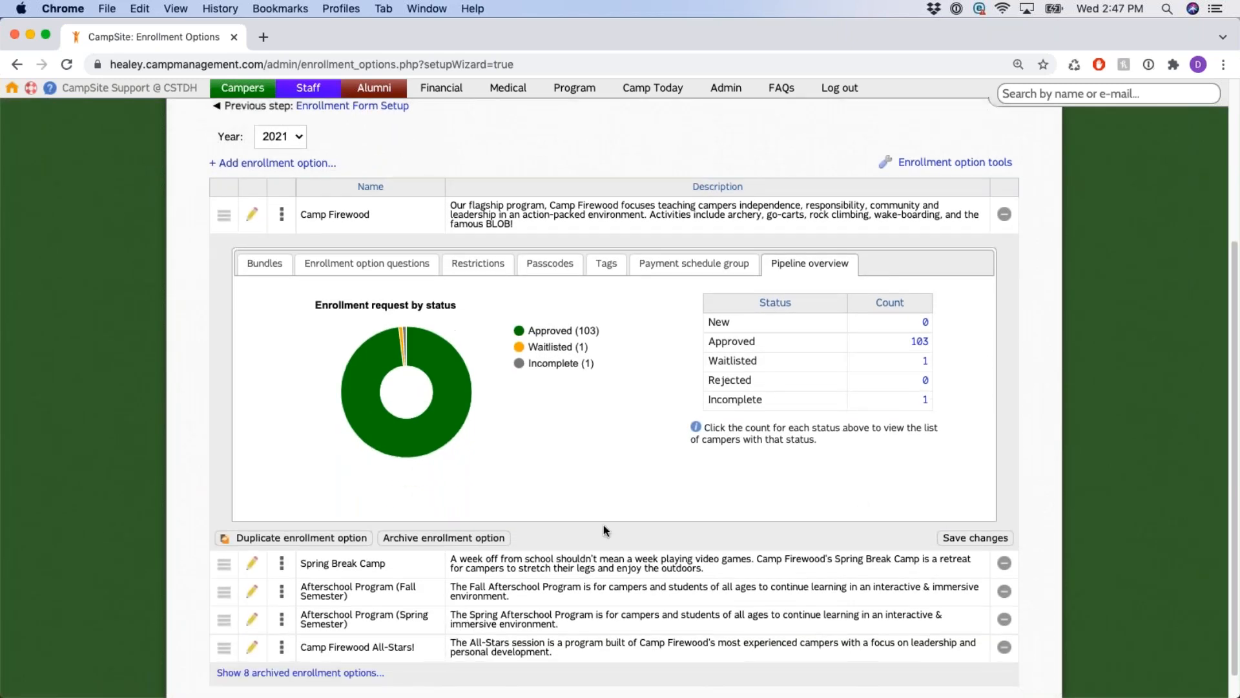
drag(275, 407, 352, 514)
click(417, 478)
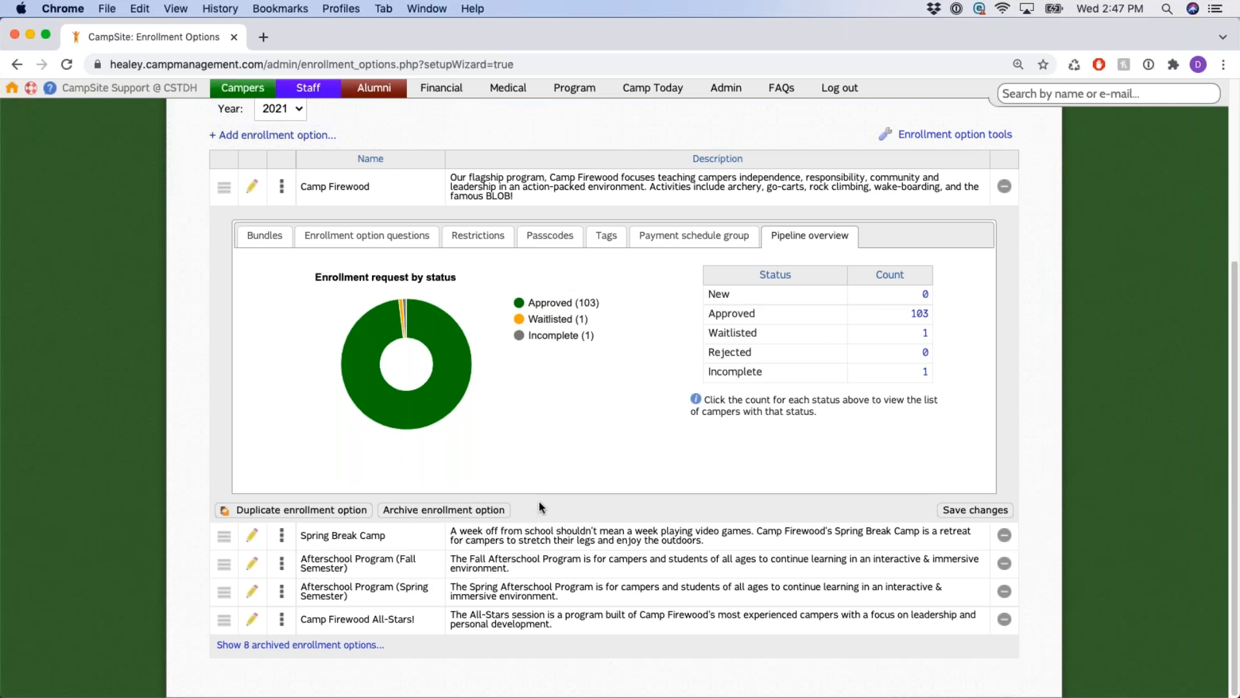
Show Camp Firewood's Bundles, then collapse its details to list the five 2021 options.
click(269, 239)
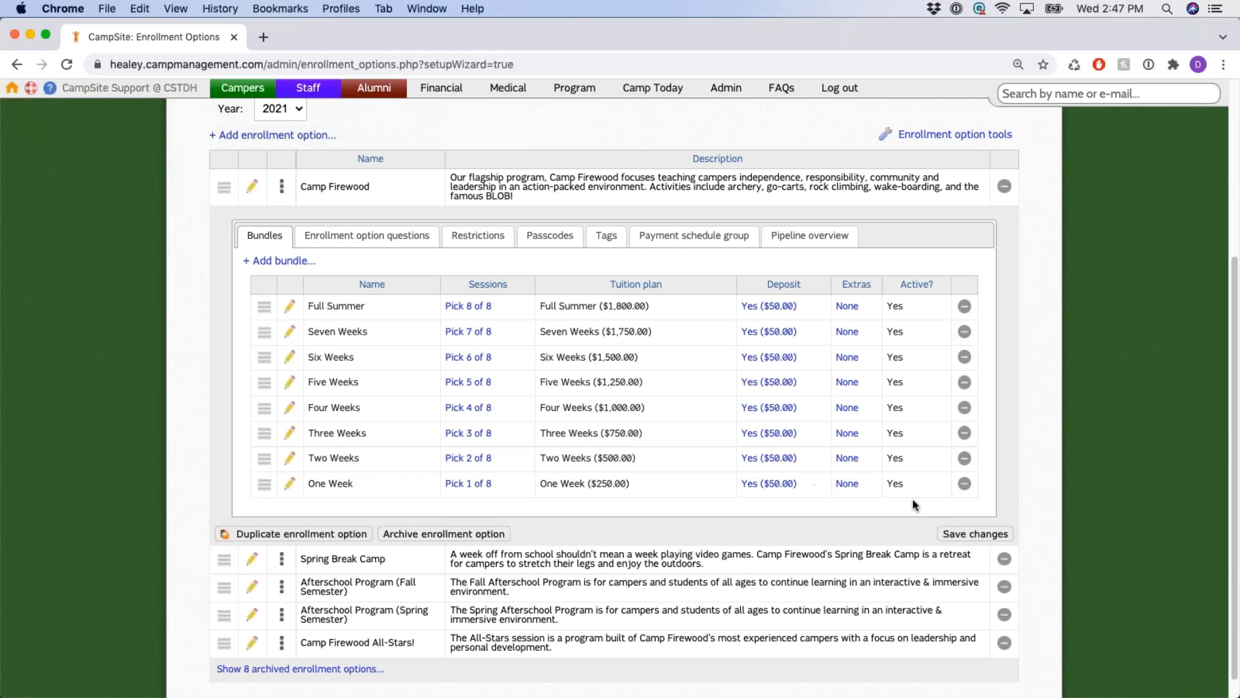
drag(933, 535, 1019, 537)
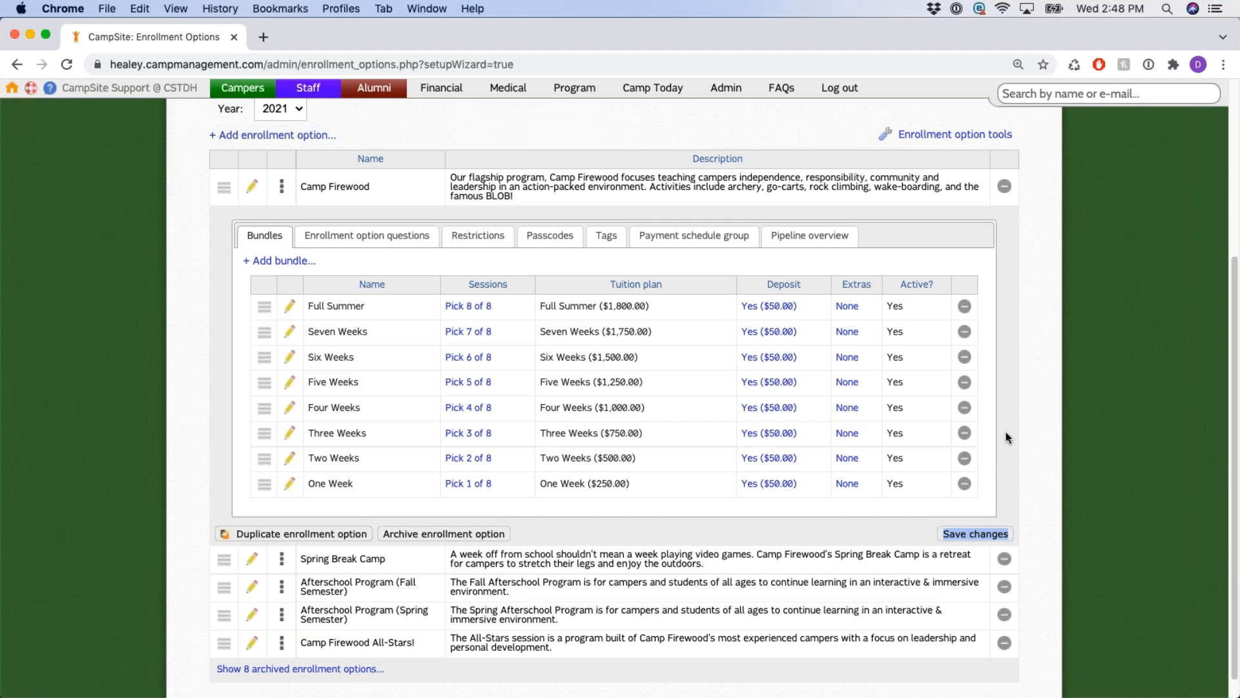
scroll(1012, 413, up, 4)
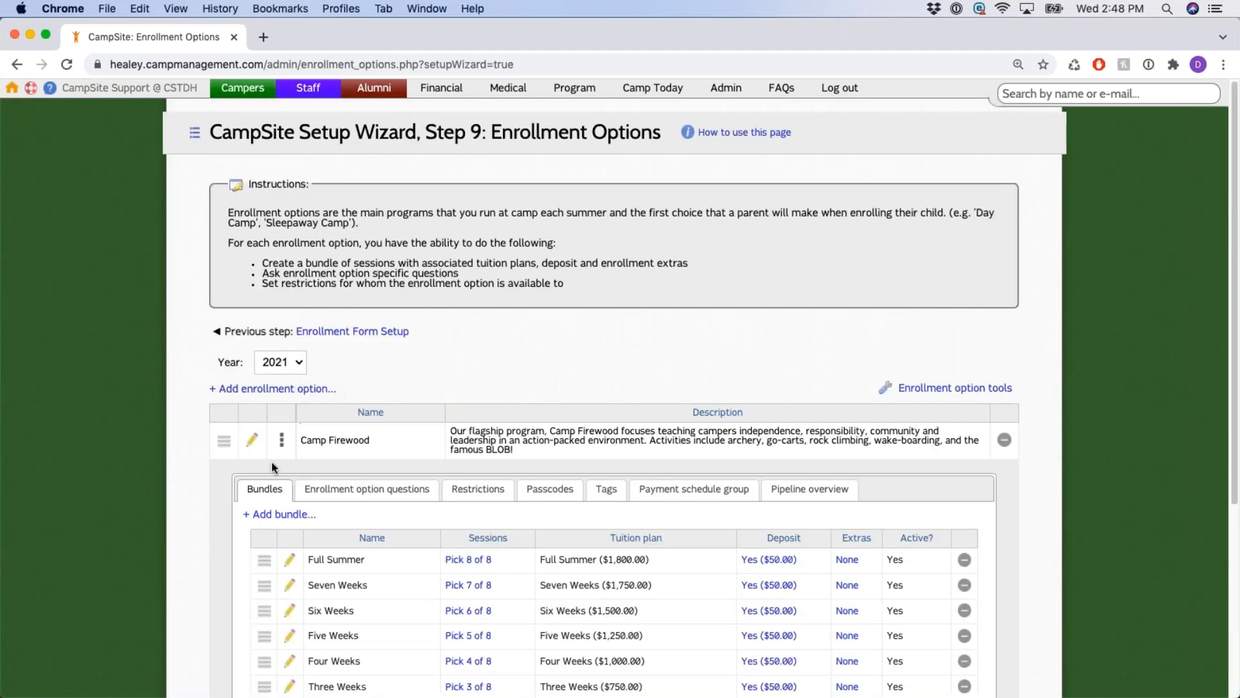
click(282, 449)
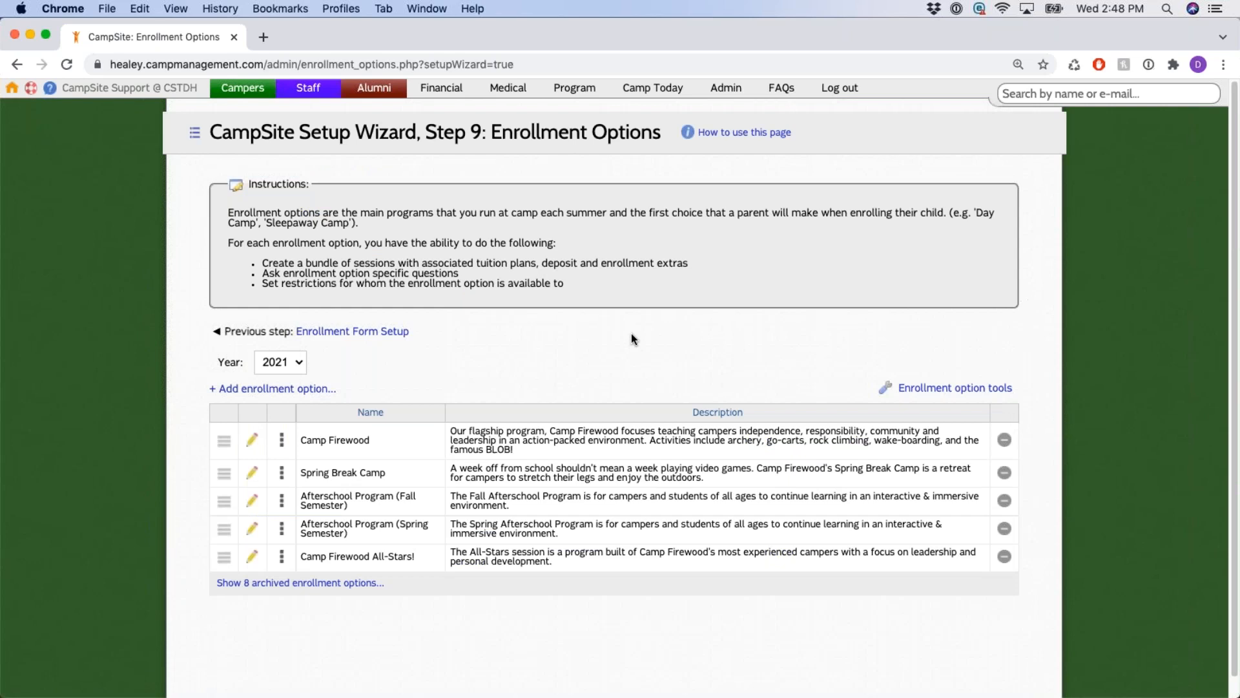